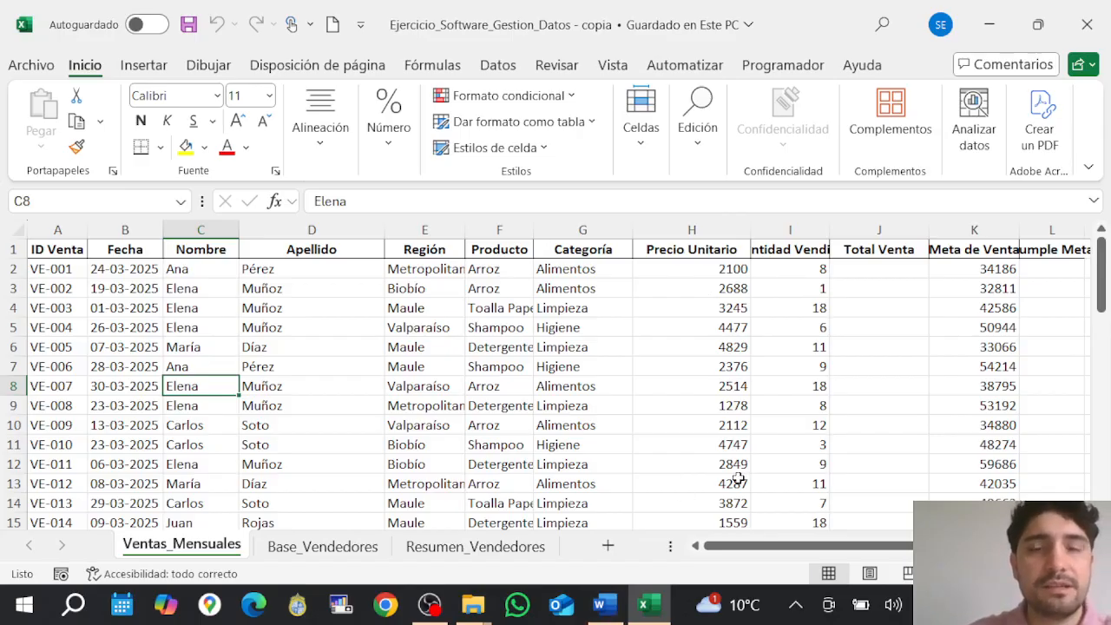
# Switch to Word to read the context and first task of the exercise guide, and return to the Excel workbook.
pyautogui.click(605, 604)
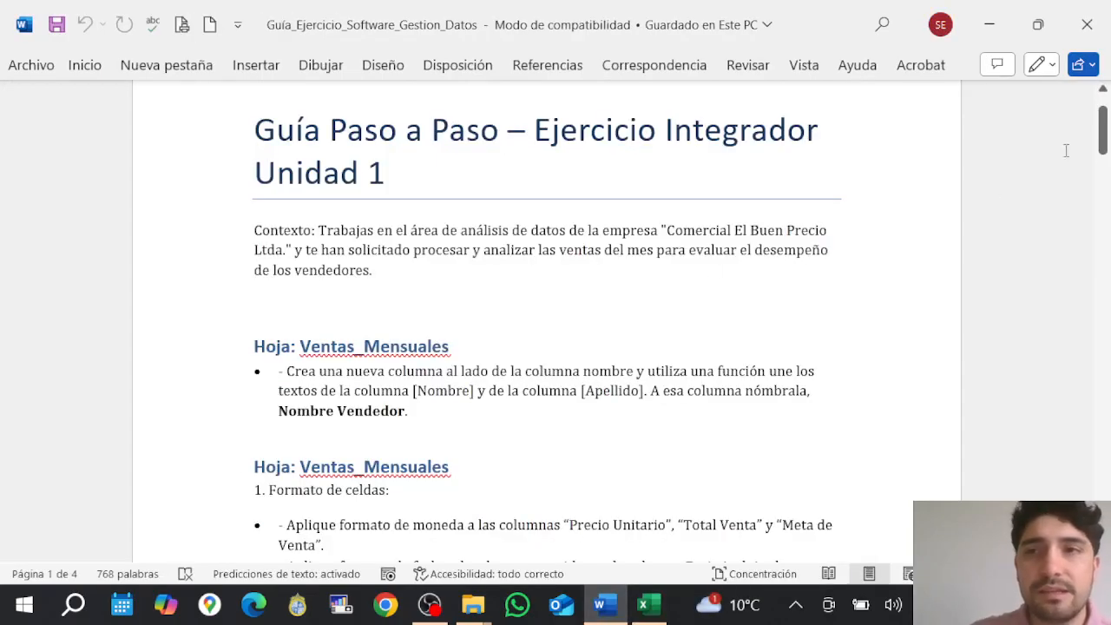
pyautogui.moveTo(1102, 130)
pyautogui.mouseDown()
pyautogui.moveTo(1105, 364)
pyautogui.moveTo(1105, 132)
pyautogui.mouseUp()
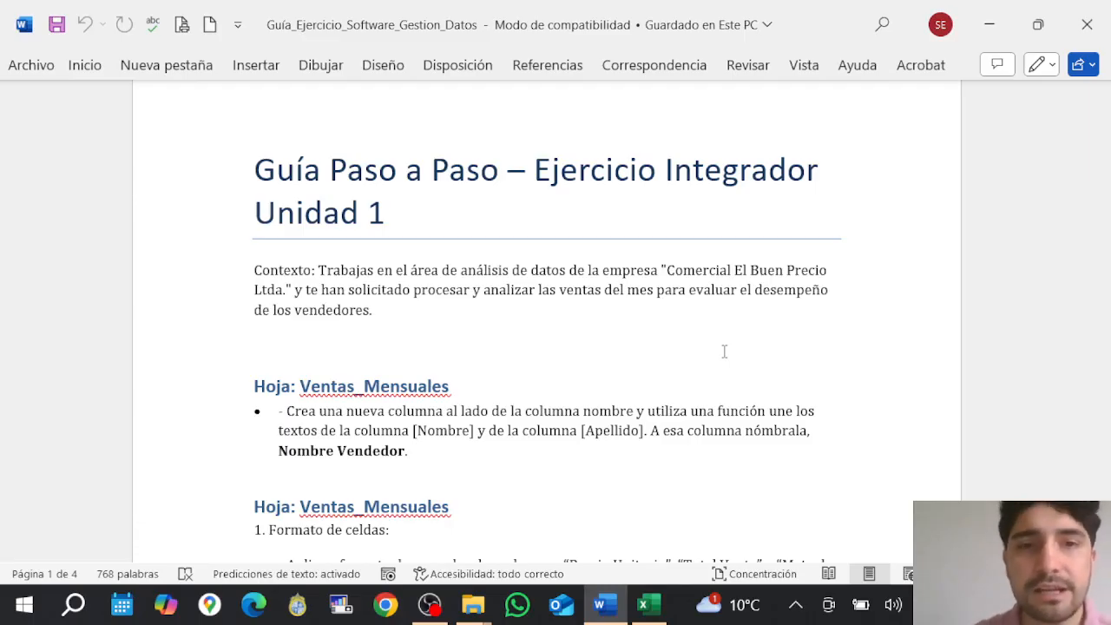
pyautogui.click(648, 604)
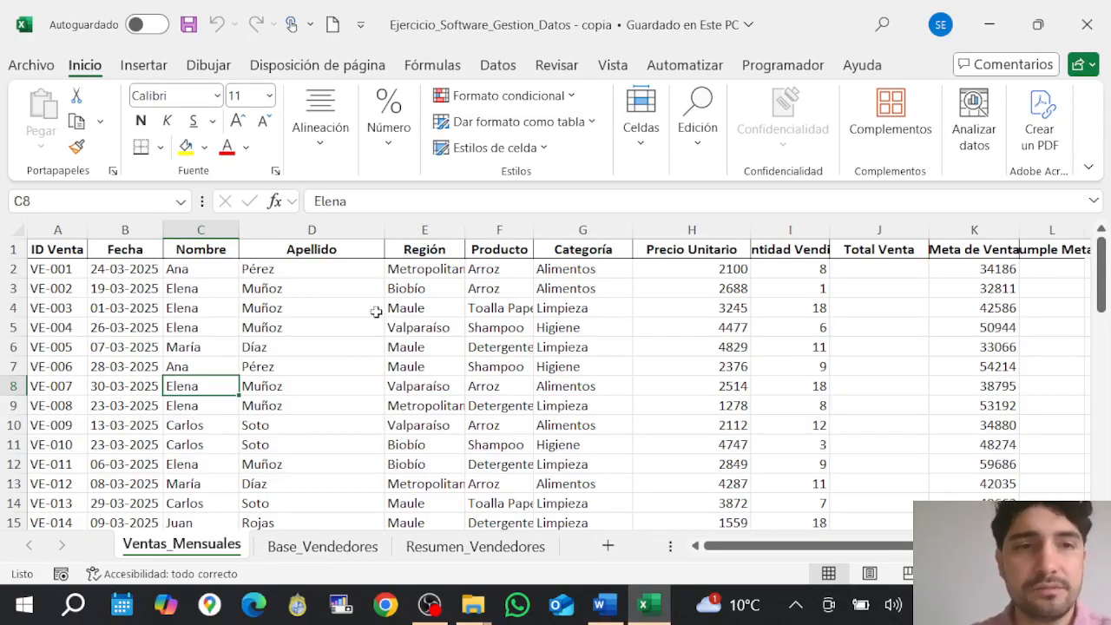
# Examine the sale ID, date, first name and surname columns of the Ventas_Mensuales sheet.
pyautogui.press('Up')
pyautogui.press('Left')
pyautogui.press('Left')
pyautogui.press('Up')
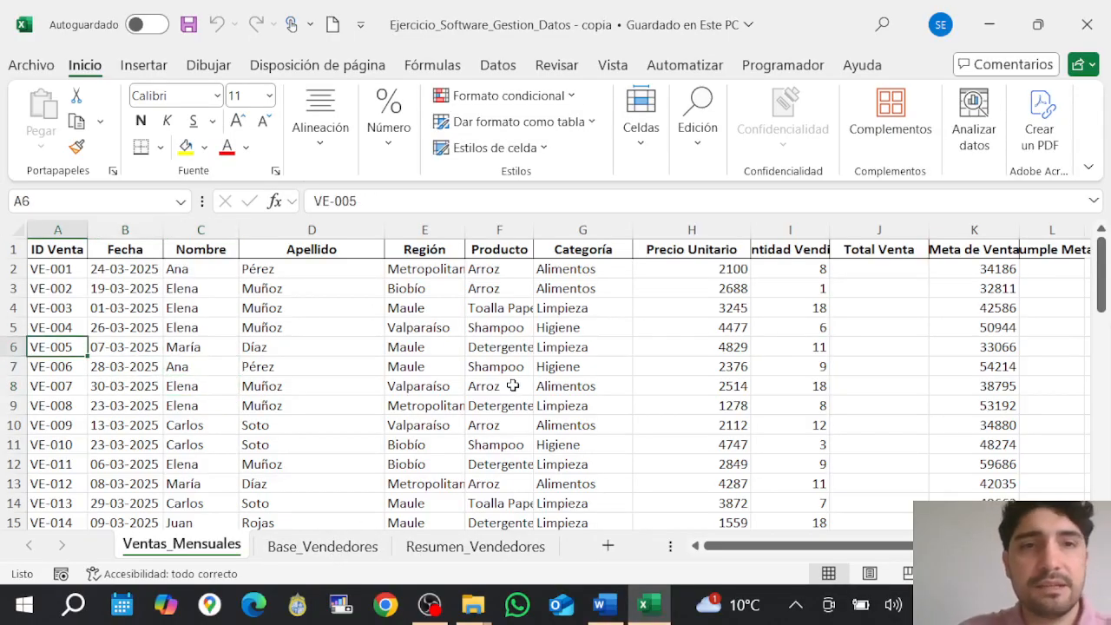
pyautogui.press('Right')
pyautogui.press('Up')
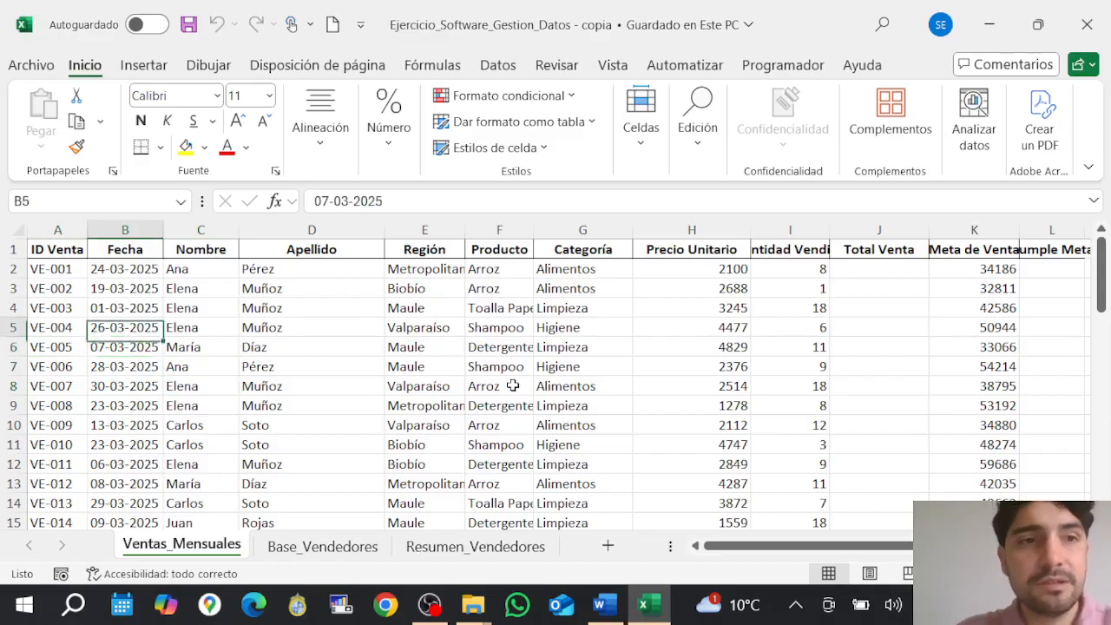
pyautogui.press('Left')
pyautogui.press('Up')
pyautogui.press('Up')
pyautogui.press('Down')
pyautogui.press('Up')
pyautogui.press('Up')
pyautogui.press('Down')
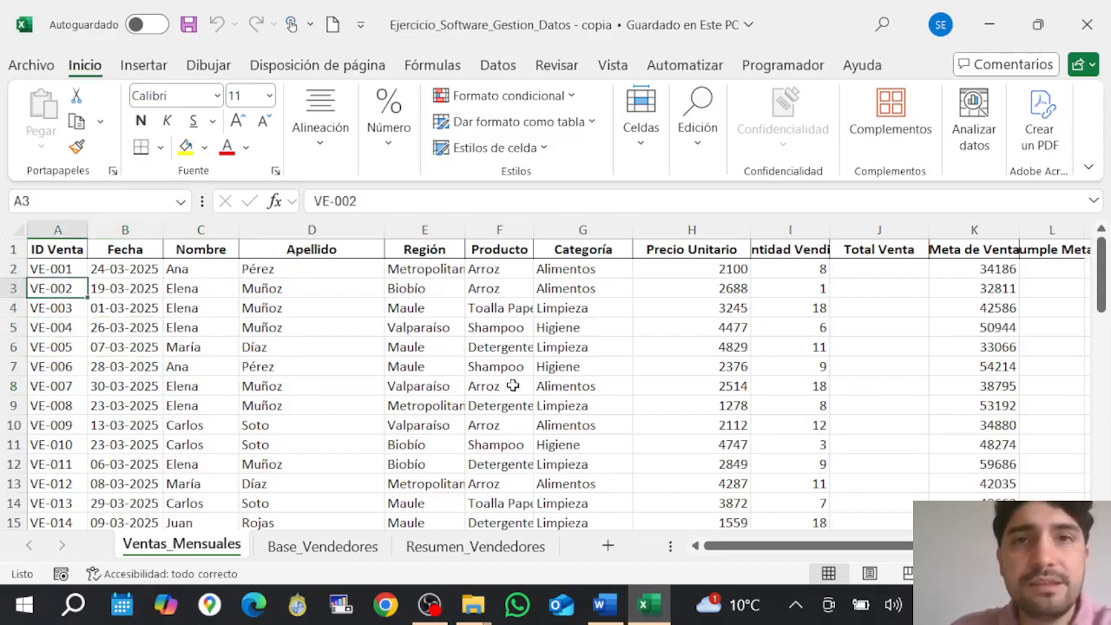
pyautogui.press('Right')
pyautogui.press('Left')
pyautogui.press('Down')
pyautogui.press('Down')
pyautogui.press('Down')
pyautogui.press('Down')
pyautogui.press('Down')
pyautogui.press('Down')
pyautogui.press('Down')
pyautogui.press('Down')
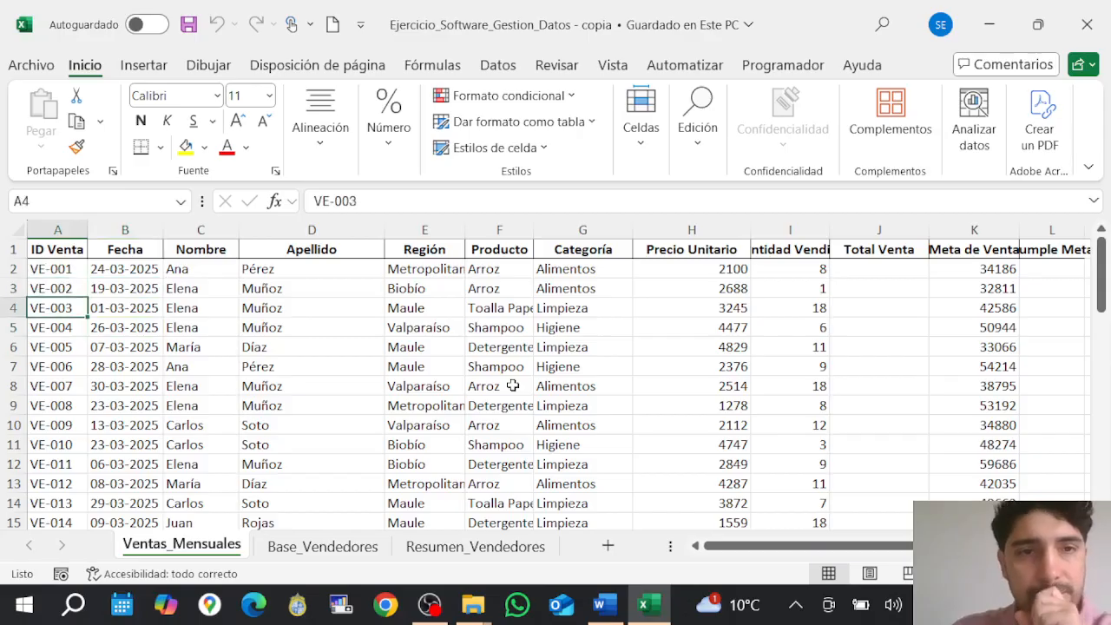
pyautogui.press('Down')
pyautogui.press('Right')
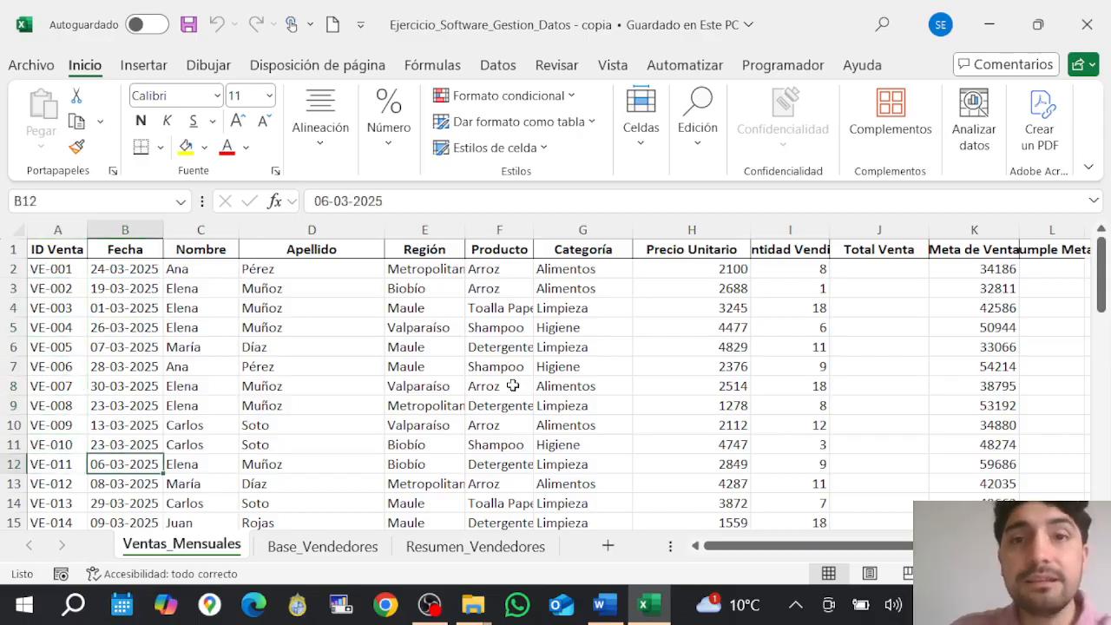
pyautogui.press('Up')
pyautogui.press('Right')
pyautogui.press('Left')
pyautogui.press('Up')
pyautogui.press('Up')
pyautogui.press('Up')
pyautogui.press('Left')
pyautogui.press('Up')
pyautogui.press('Up')
pyautogui.press('Right')
pyautogui.press('Up')
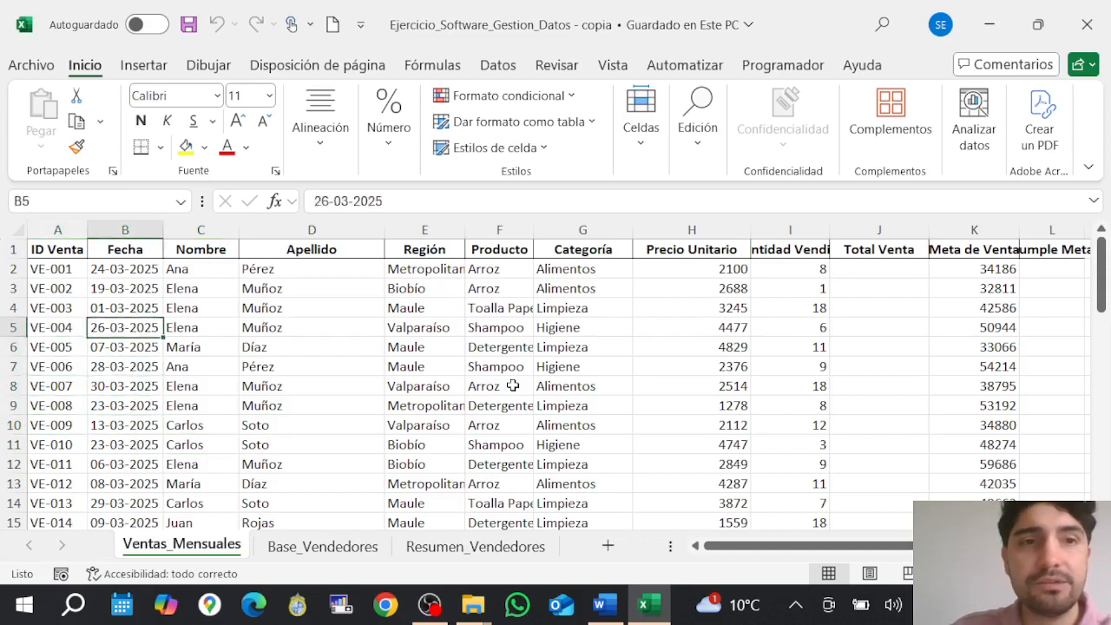
pyautogui.press('Up')
pyautogui.press('Left')
pyautogui.press('Up')
pyautogui.press('Right')
pyautogui.press('Down')
pyautogui.press('Down')
pyautogui.press('Right')
pyautogui.press('Up')
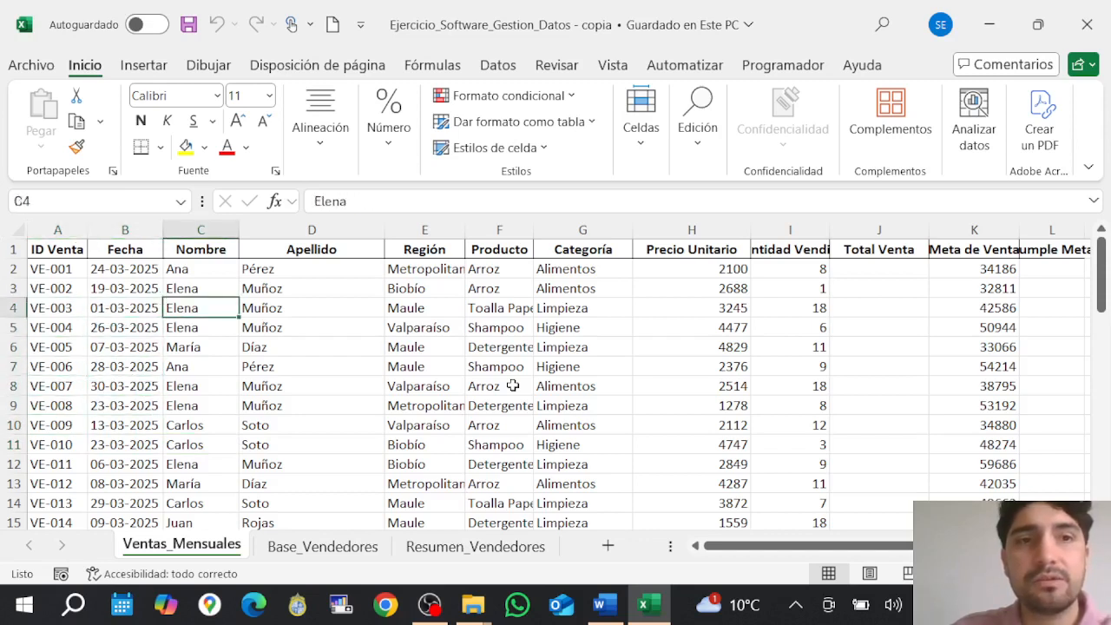
pyautogui.press('Right')
pyautogui.press('Left')
pyautogui.press('Up')
pyautogui.press('Up')
pyautogui.press('Right')
# Examine the Región, Producto and Categoría columns of the monthly sales data.
pyautogui.press('Right')
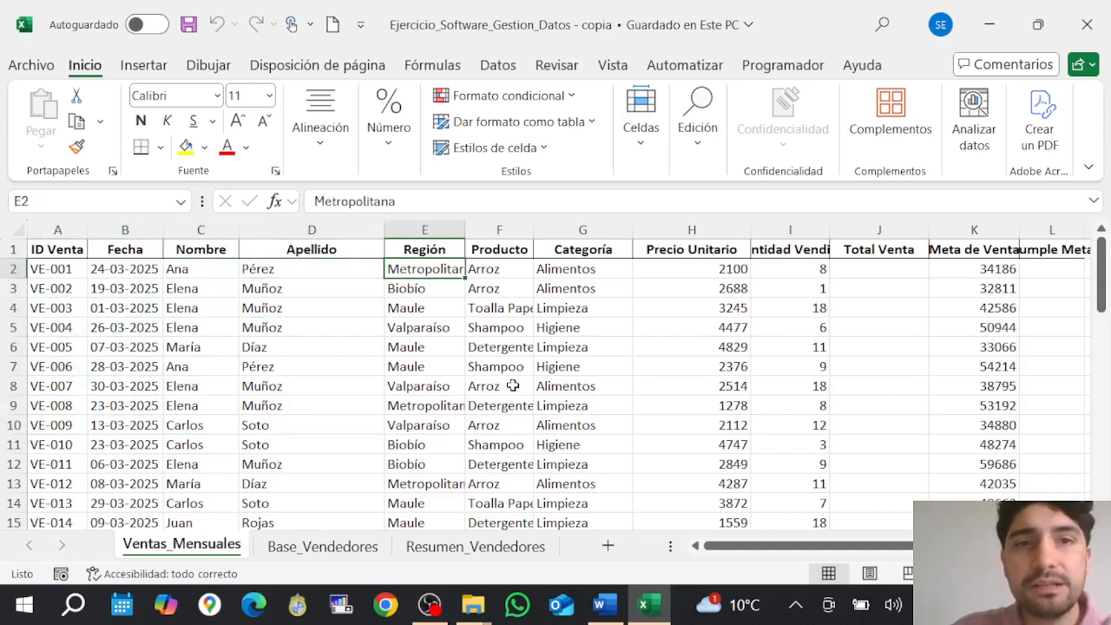
pyautogui.press('Right')
pyautogui.press('Down')
pyautogui.press('Left')
pyautogui.press('Right')
pyautogui.press('Left')
pyautogui.press('Up')
pyautogui.press('Up')
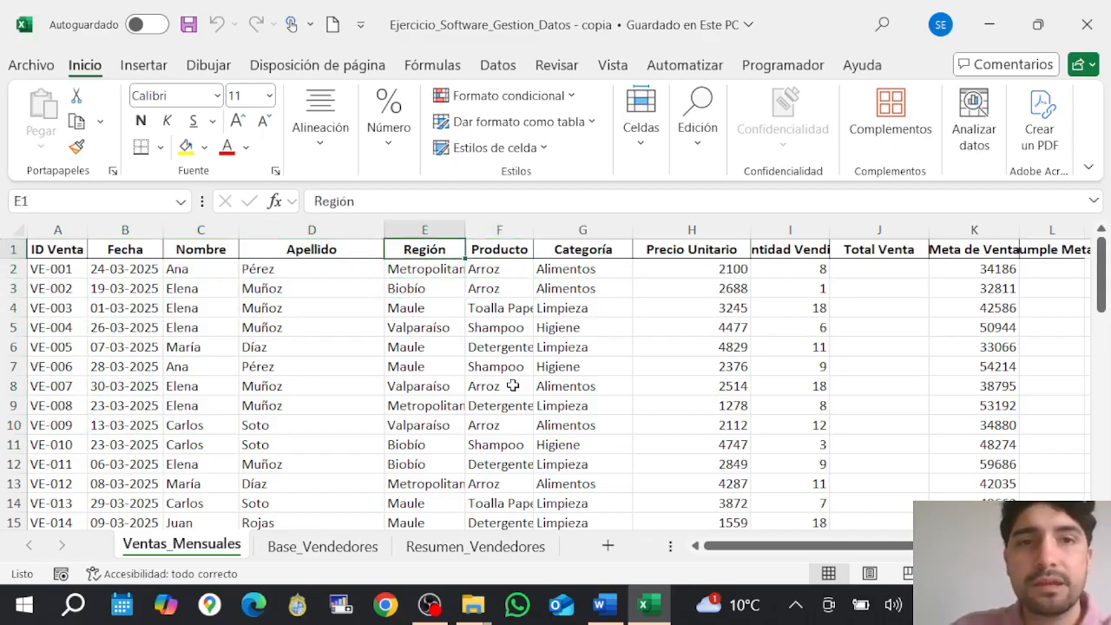
pyautogui.press('Down')
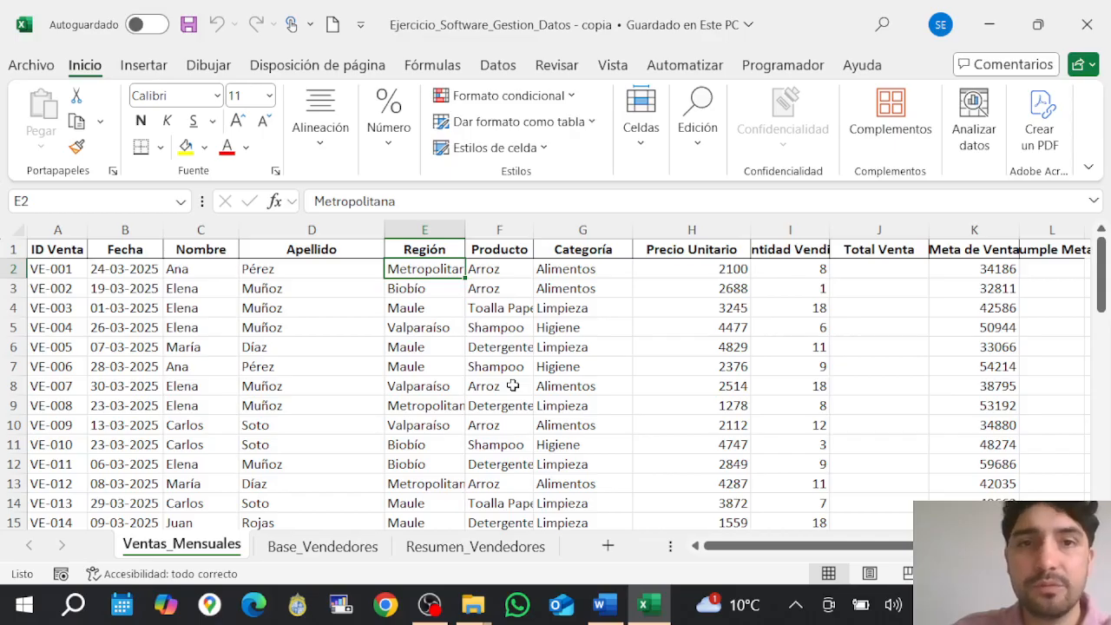
pyautogui.press('Down')
pyautogui.press('Right')
pyautogui.press('Up')
pyautogui.press('Down')
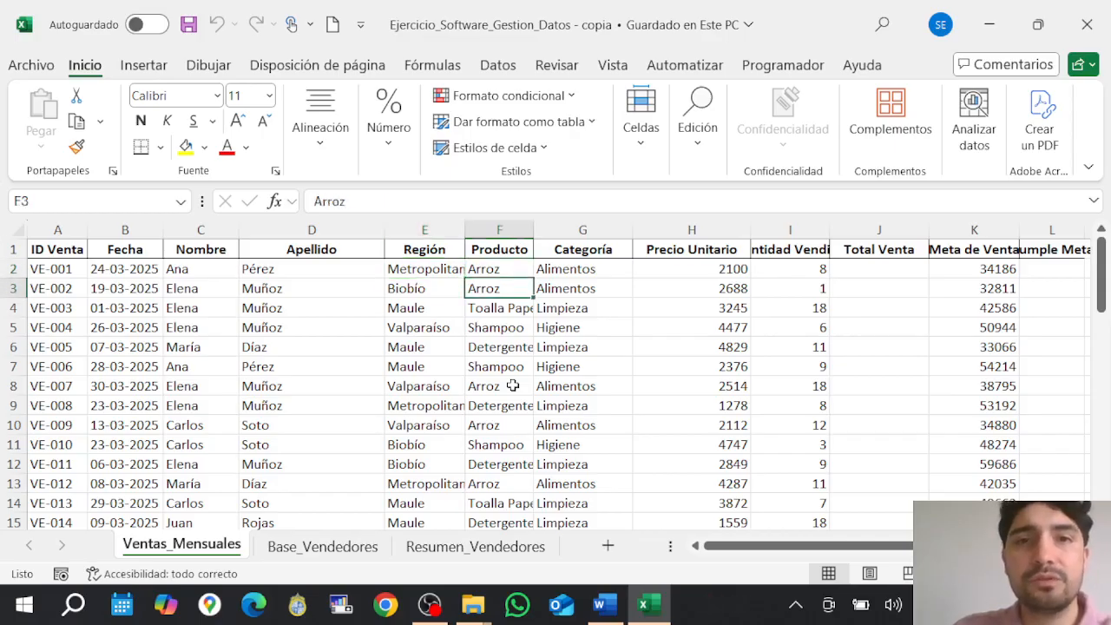
pyautogui.press('Down')
pyautogui.press('Up')
pyautogui.press('Right')
pyautogui.press('Up')
pyautogui.press('Down')
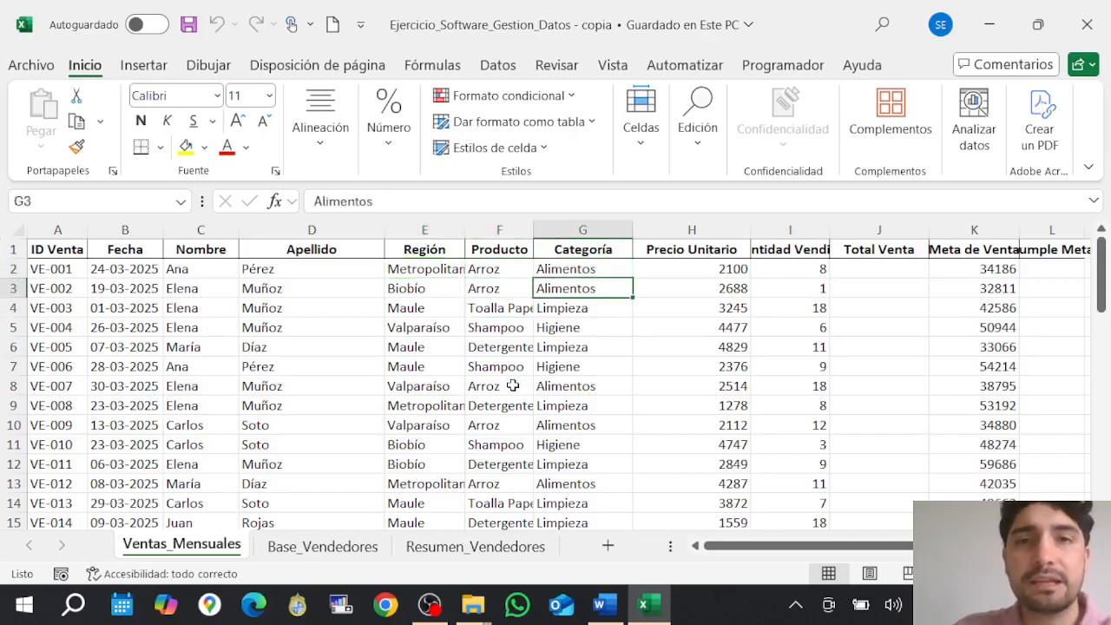
pyautogui.press('Up')
pyautogui.press('Up')
pyautogui.press('Down')
# Examine the unit price, quantity sold, Total Venta, sales target and target-met columns, and return to the ID Venta column.
pyautogui.press('Right')
pyautogui.press('Down')
pyautogui.press('Down')
pyautogui.press('Up')
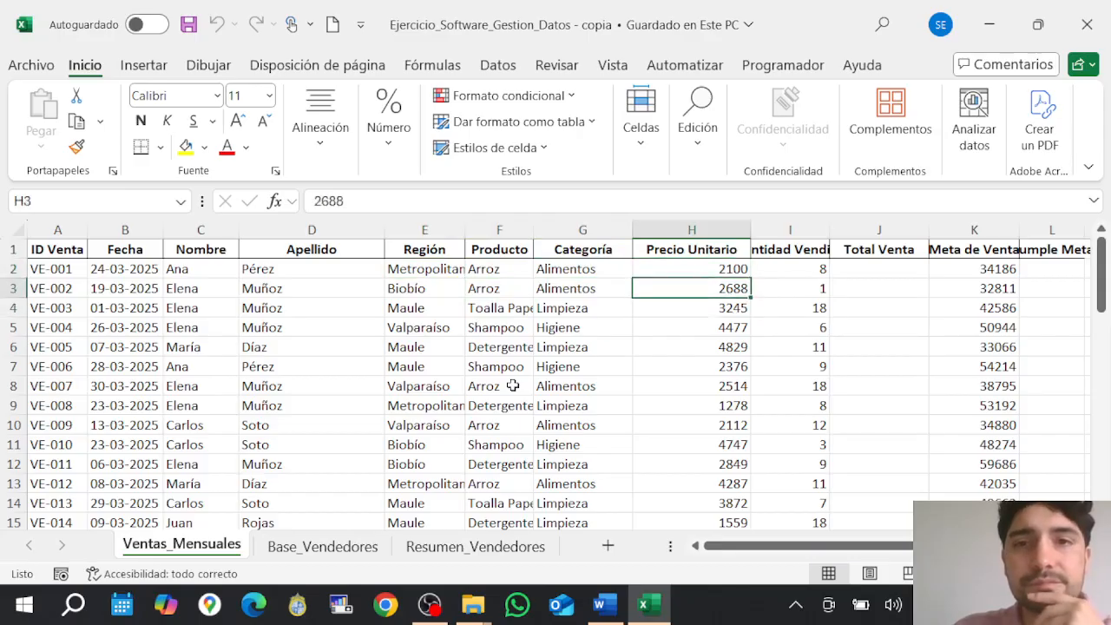
pyautogui.press('Up')
pyautogui.press('Down')
pyautogui.press('Down')
pyautogui.press('Down')
pyautogui.press('Up')
pyautogui.press('Up')
pyautogui.press('Up')
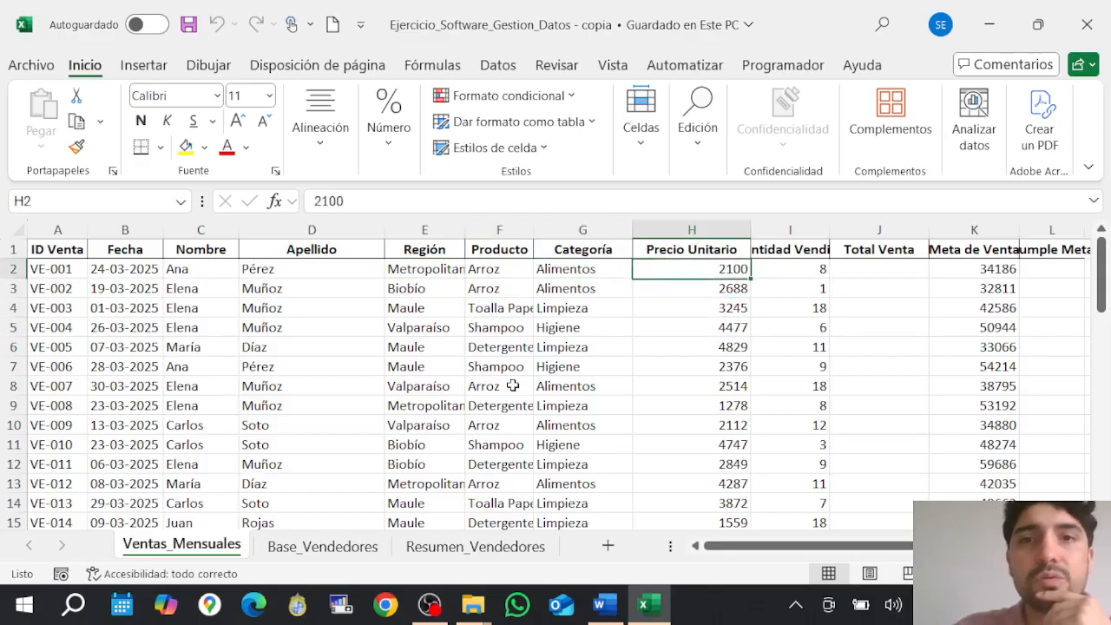
pyautogui.press('Up')
pyautogui.press('Down')
pyautogui.press('Right')
pyautogui.press('Up')
pyautogui.press('Up')
pyautogui.press('Down')
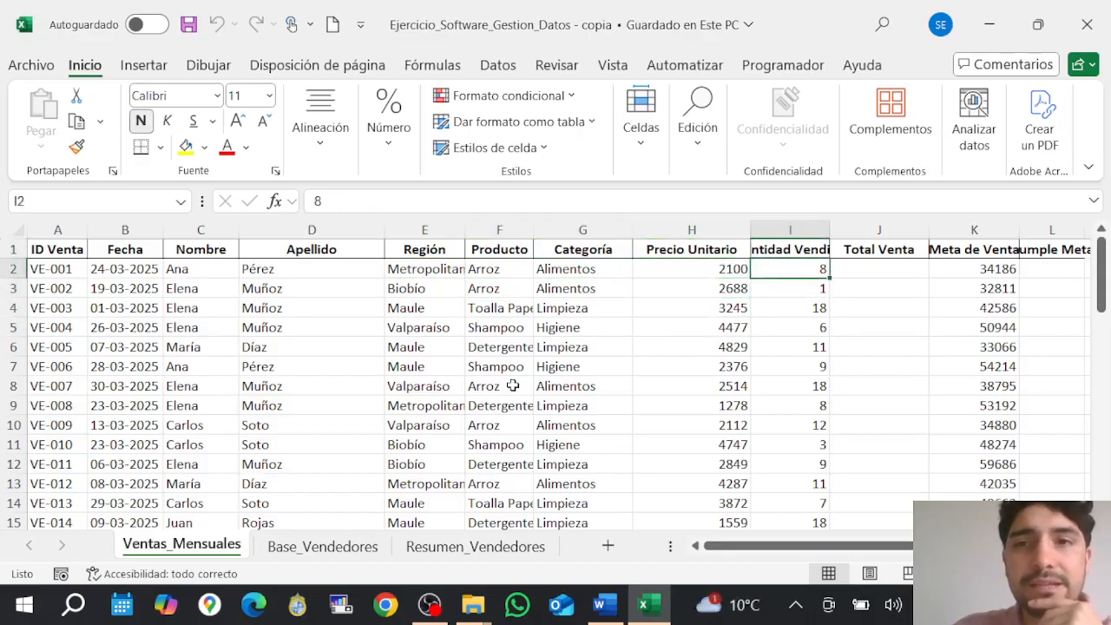
pyautogui.press('Right')
pyautogui.press('Down')
pyautogui.press('Up')
pyautogui.press('Right')
pyautogui.press('Down')
pyautogui.press('Left')
pyautogui.press('Up')
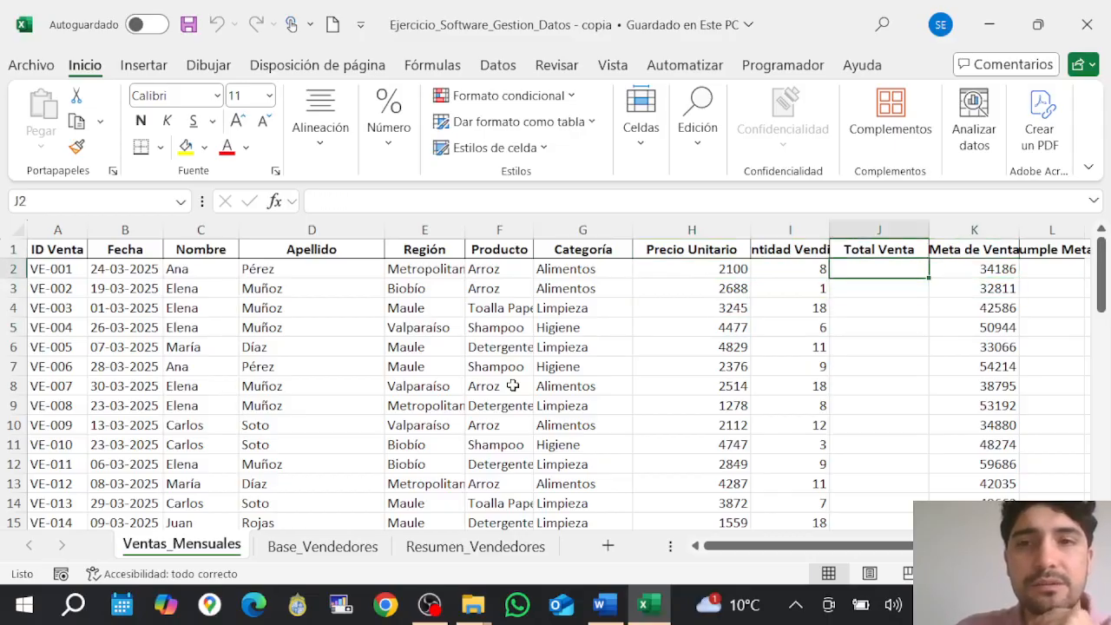
pyautogui.press('Down')
pyautogui.press('Down')
pyautogui.press('Down')
pyautogui.press('Down')
pyautogui.press('Right')
pyautogui.press('Right')
pyautogui.press('Right')
pyautogui.press('Right')
pyautogui.press('Left')
pyautogui.press('Left')
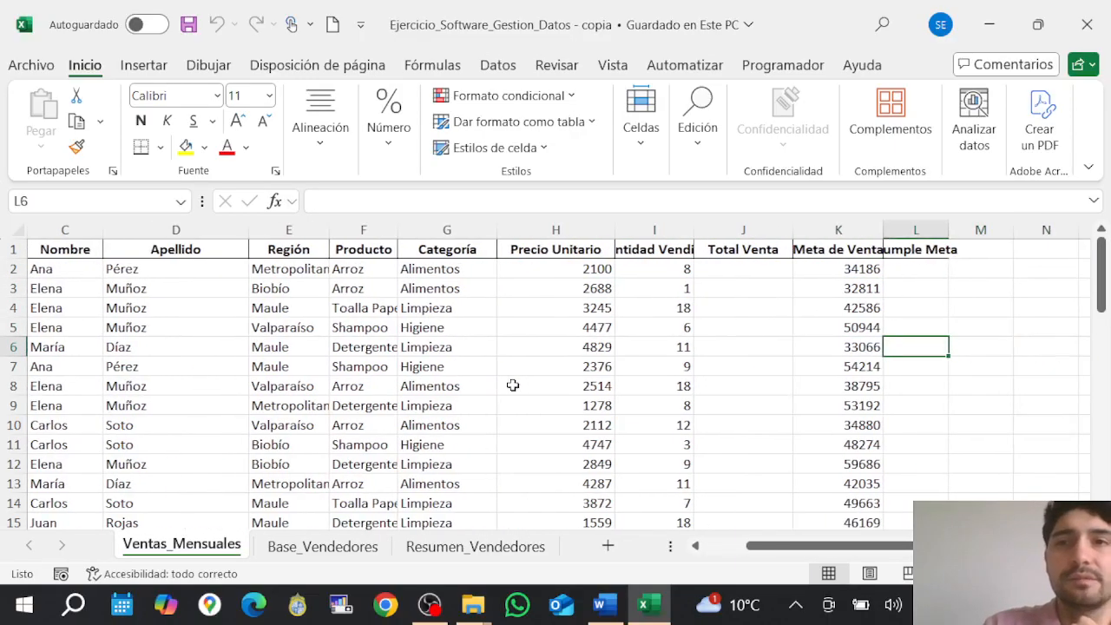
pyautogui.press('Left')
pyautogui.press('Left')
pyautogui.press('Left')
pyautogui.press('Left')
pyautogui.press('Left')
pyautogui.press('Left')
pyautogui.press('Left')
pyautogui.press('Left')
pyautogui.press('Left')
pyautogui.press('Left')
pyautogui.press('Left')
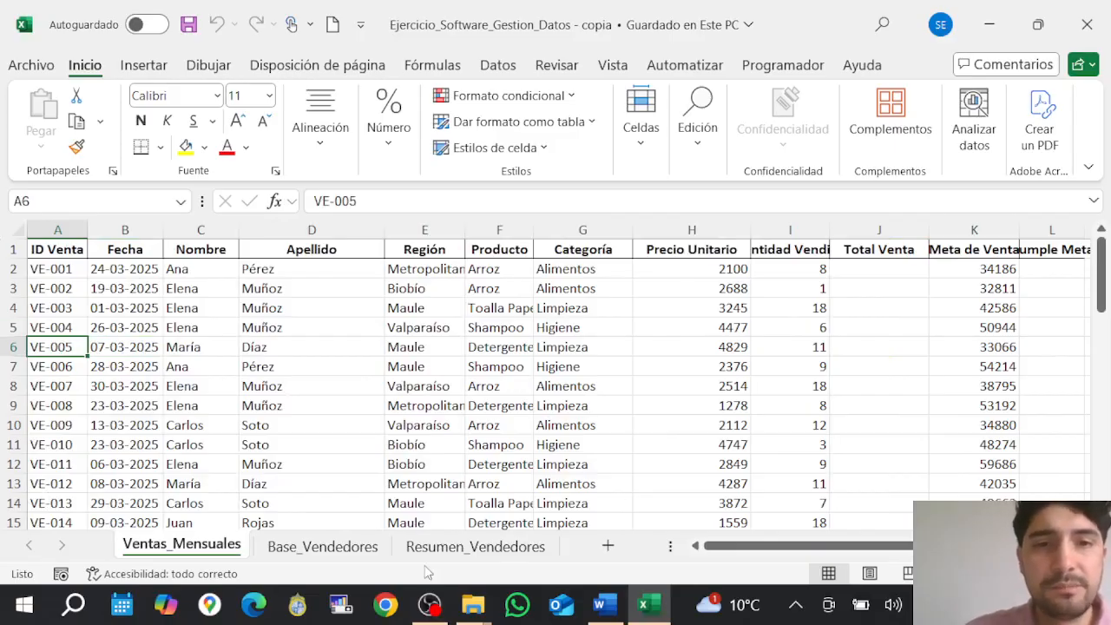
# Look over the Base_Vendedores and Resumen_Vendedores sheets, and return to Ventas_Mensuales.
pyautogui.click(321, 547)
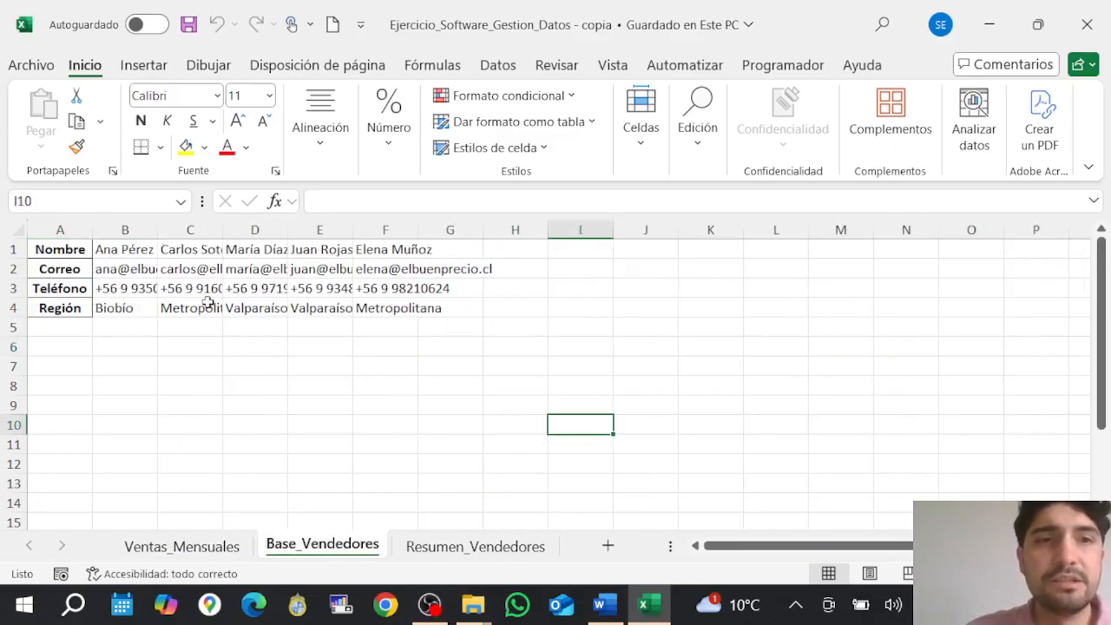
pyautogui.click(418, 546)
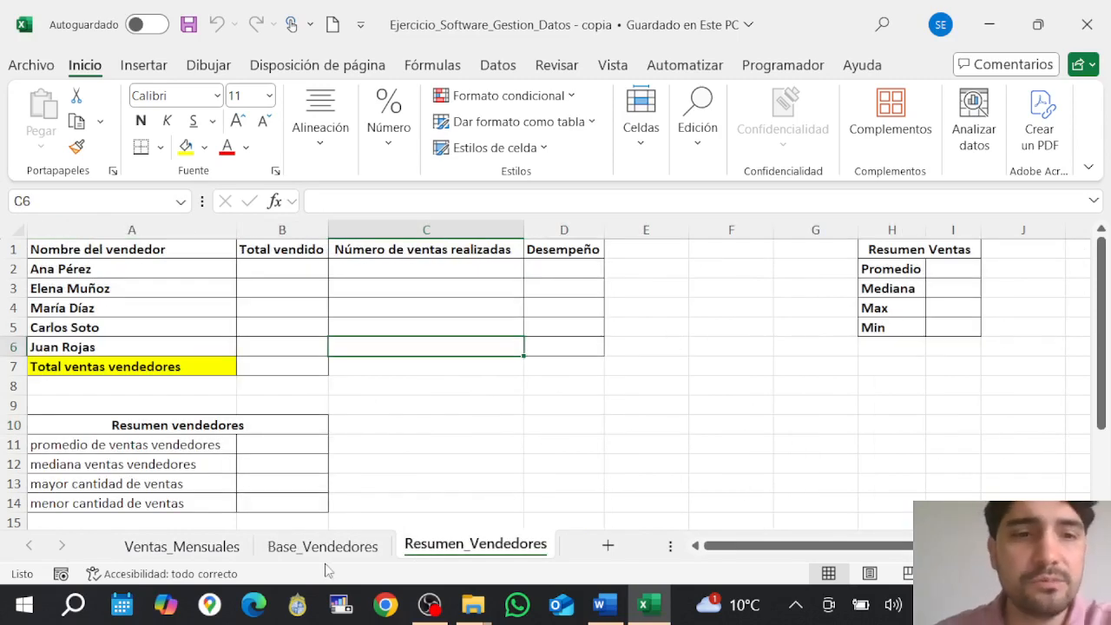
pyautogui.click(202, 552)
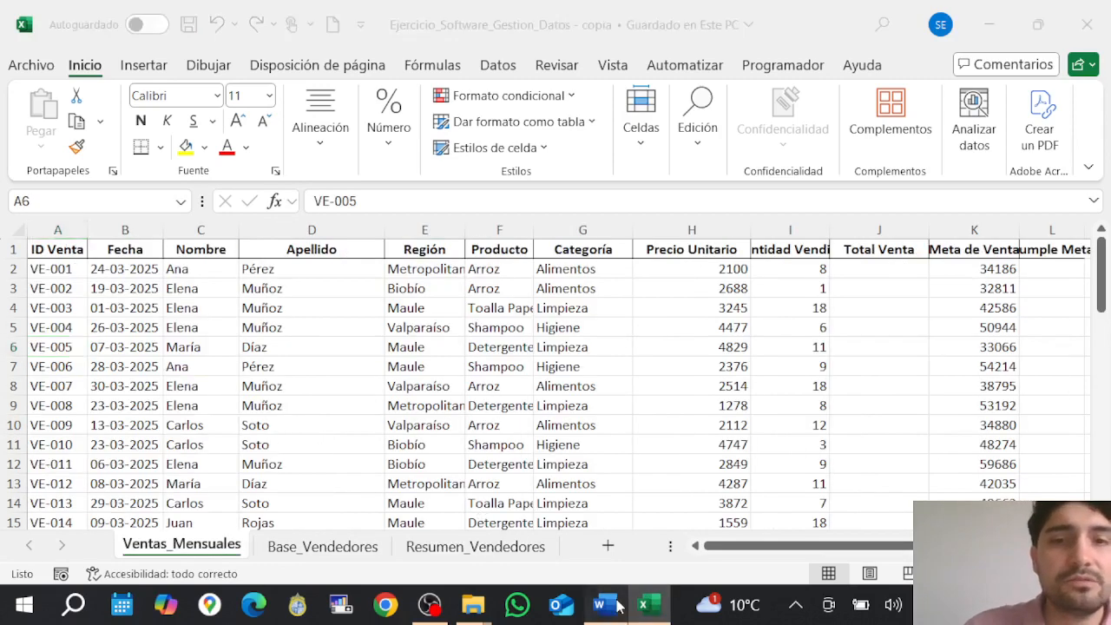
# Switch to the Word guide to read the Nombre Vendedor column instruction, and return to the Excel workbook.
pyautogui.click(605, 605)
pyautogui.scroll(-1, 546, 417)
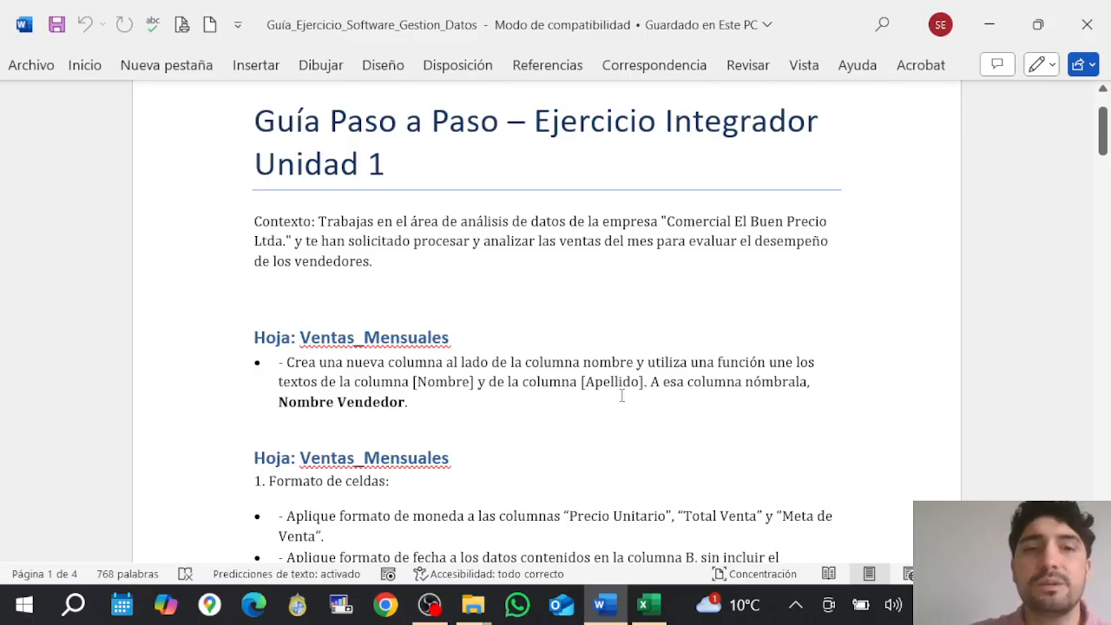
pyautogui.click(655, 609)
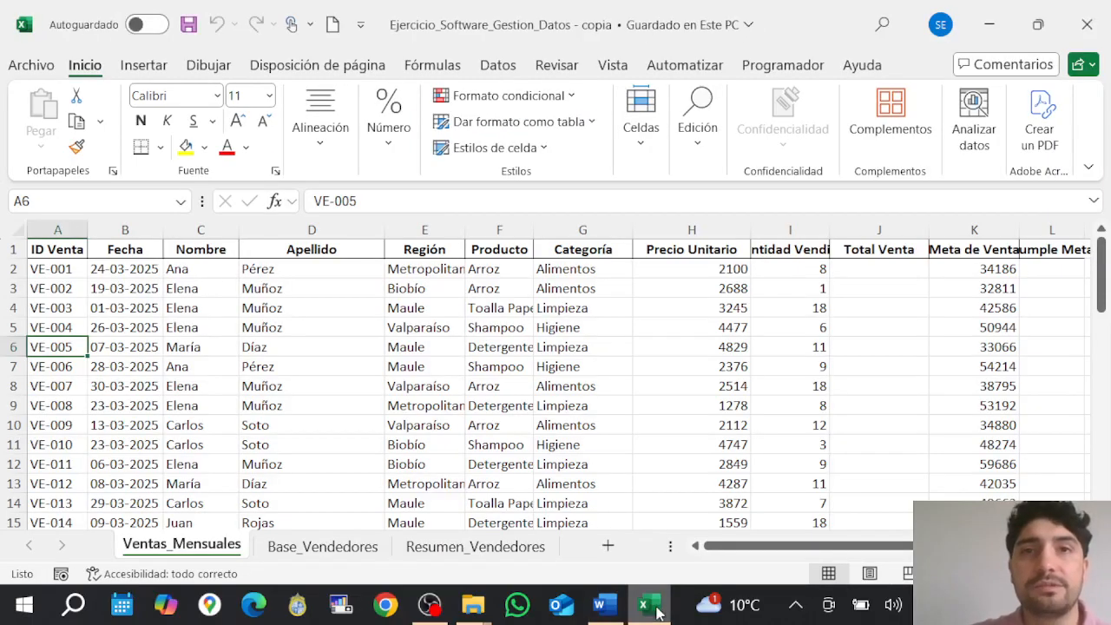
# Insert a new blank column immediately before the Nombre column in Ventas_Mensuales.
pyautogui.click(212, 227)
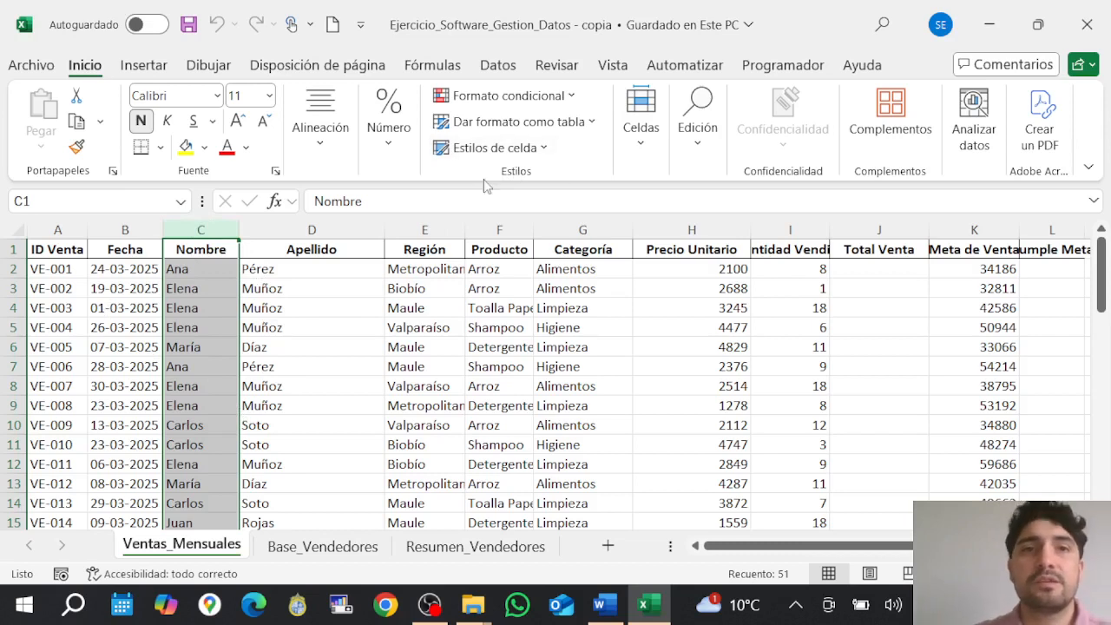
pyautogui.click(640, 152)
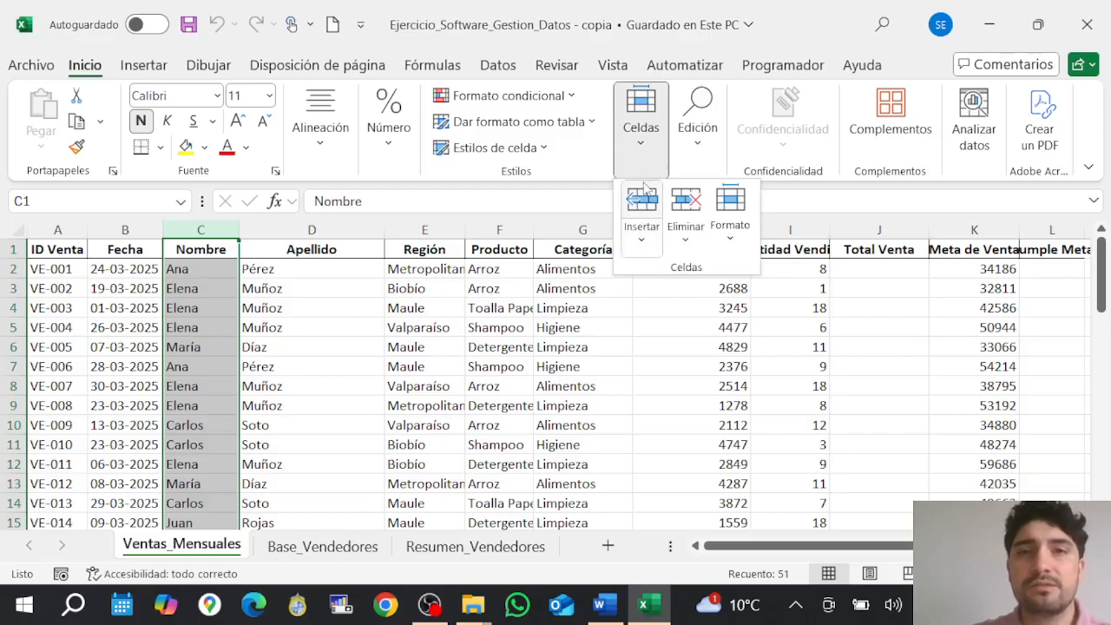
pyautogui.click(641, 241)
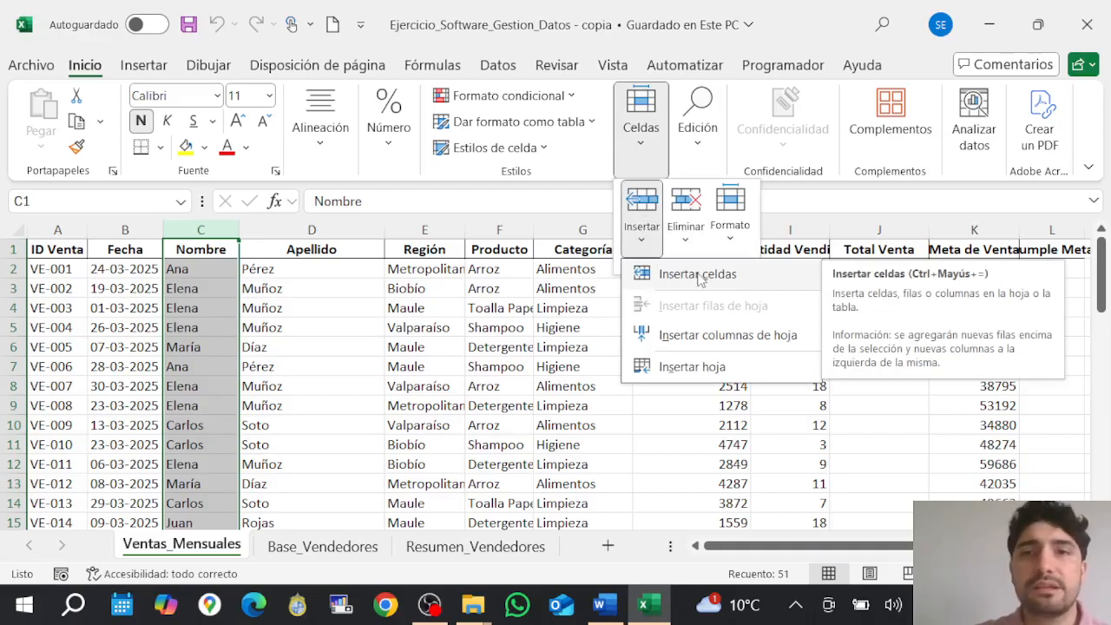
pyautogui.click(767, 276)
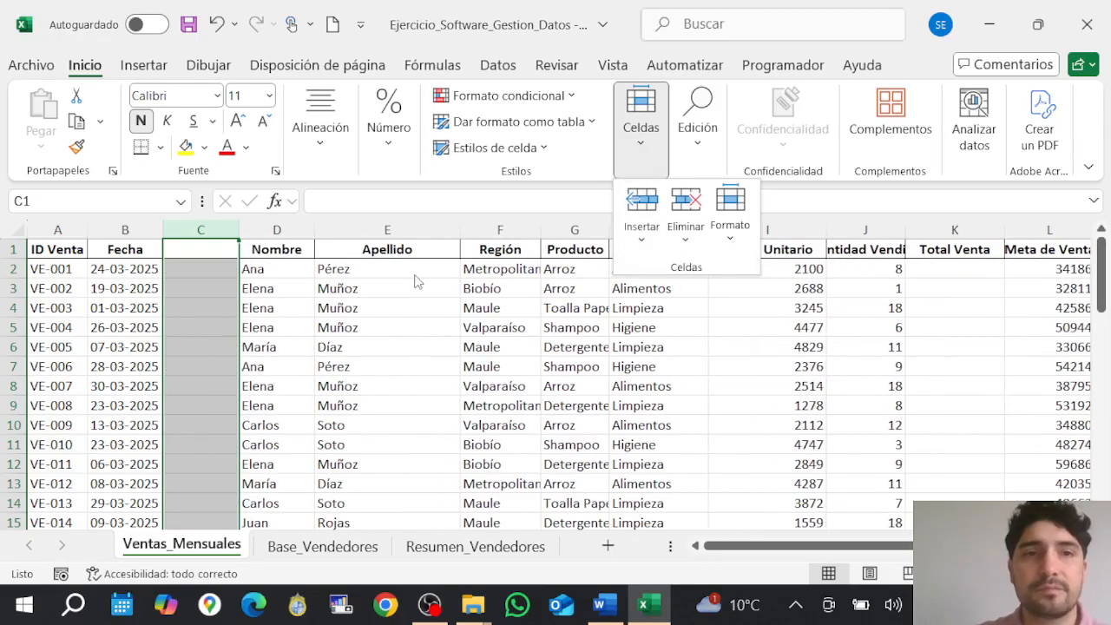
# Enter the header "Nombre Vendedor" in cell C1 of the new column.
pyautogui.click(207, 249)
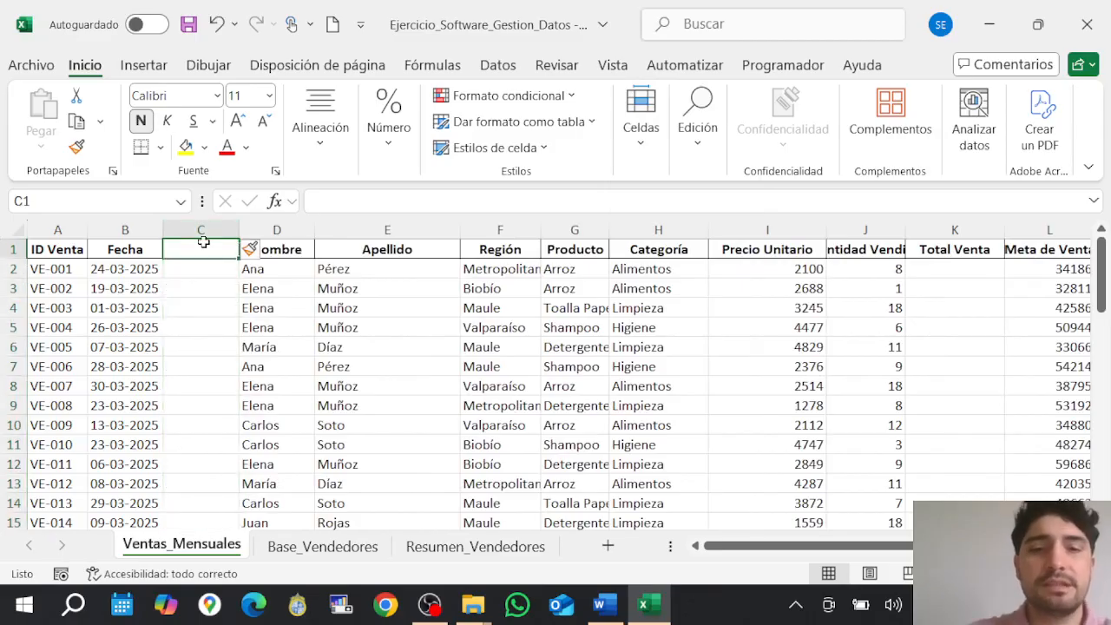
pyautogui.write('Nombre Ven')
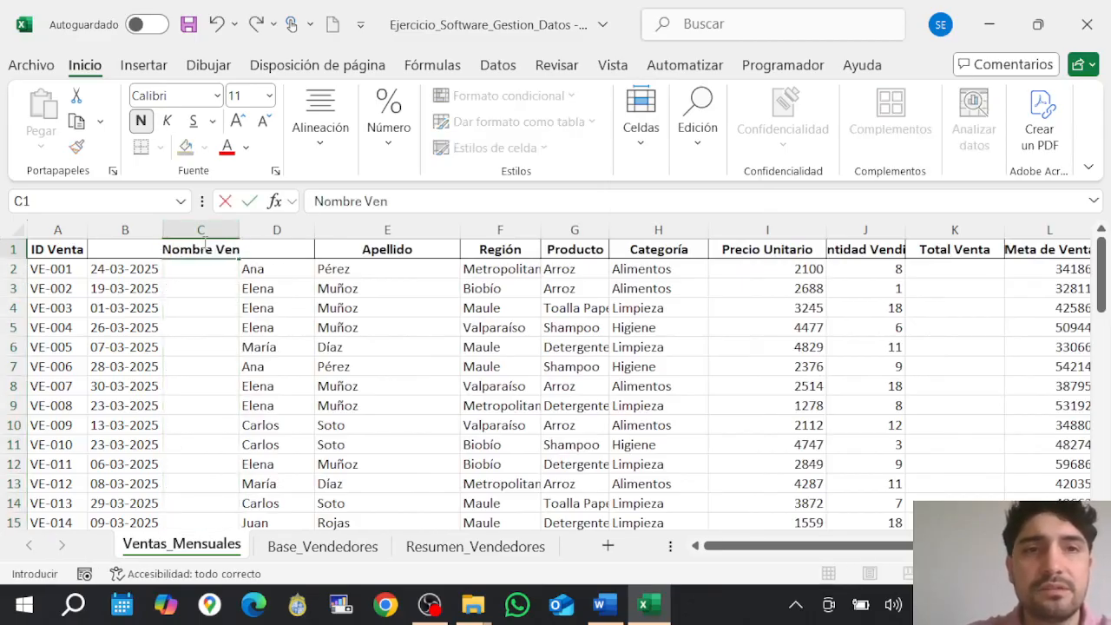
pyautogui.write('dedor')
pyautogui.press('Return')
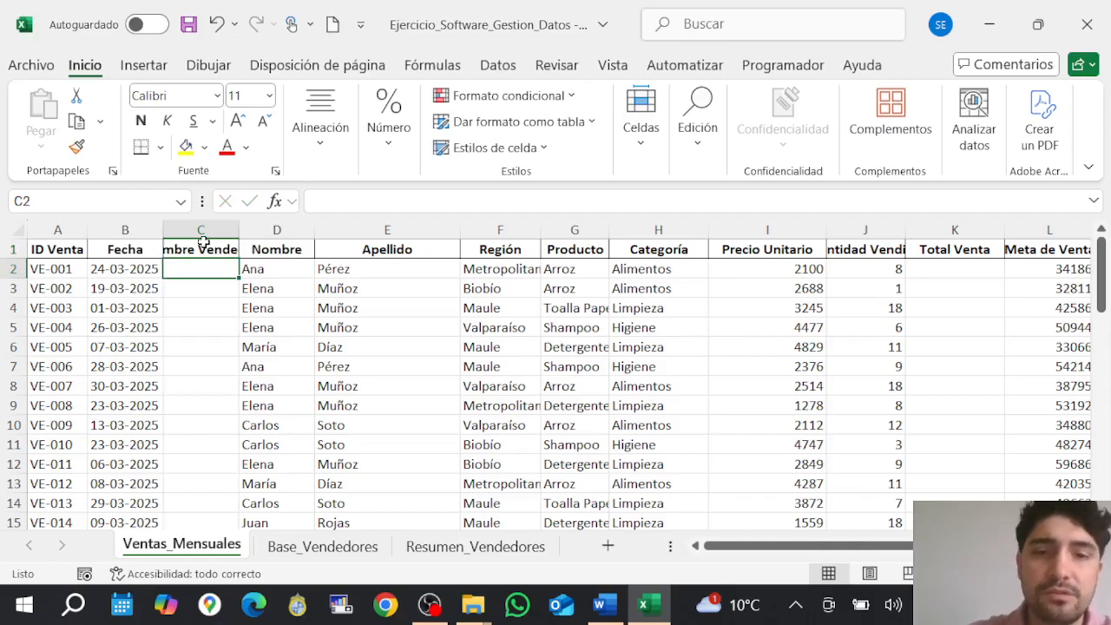
# Begin a CONCATENAR formula in C2 that joins D2, a space in quotes and E2.
pyautogui.write('=conc')
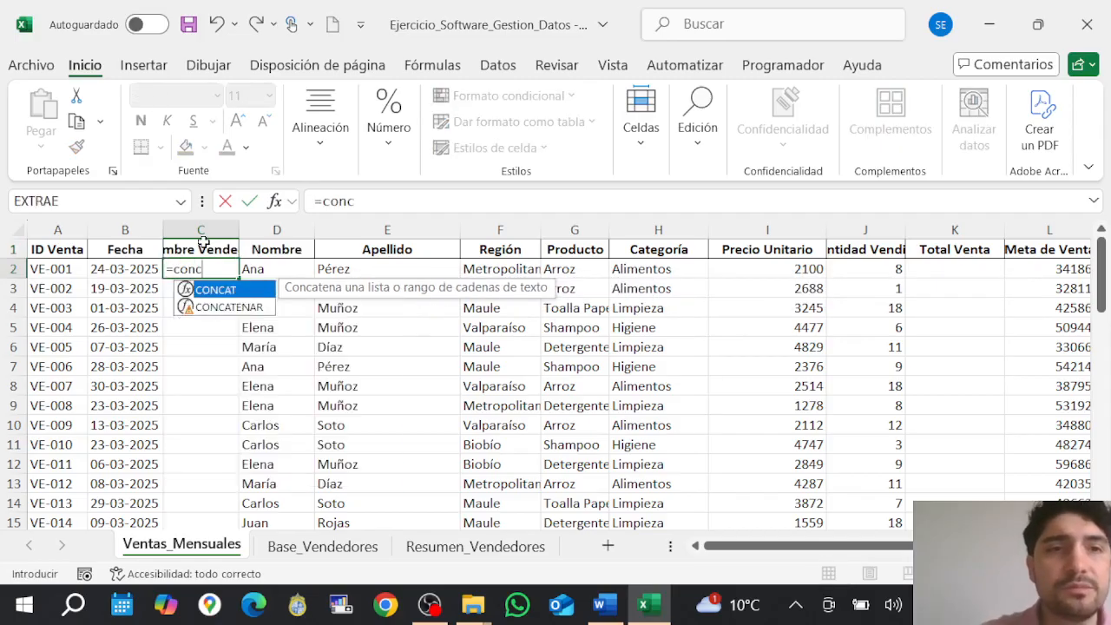
pyautogui.doubleClick(222, 308)
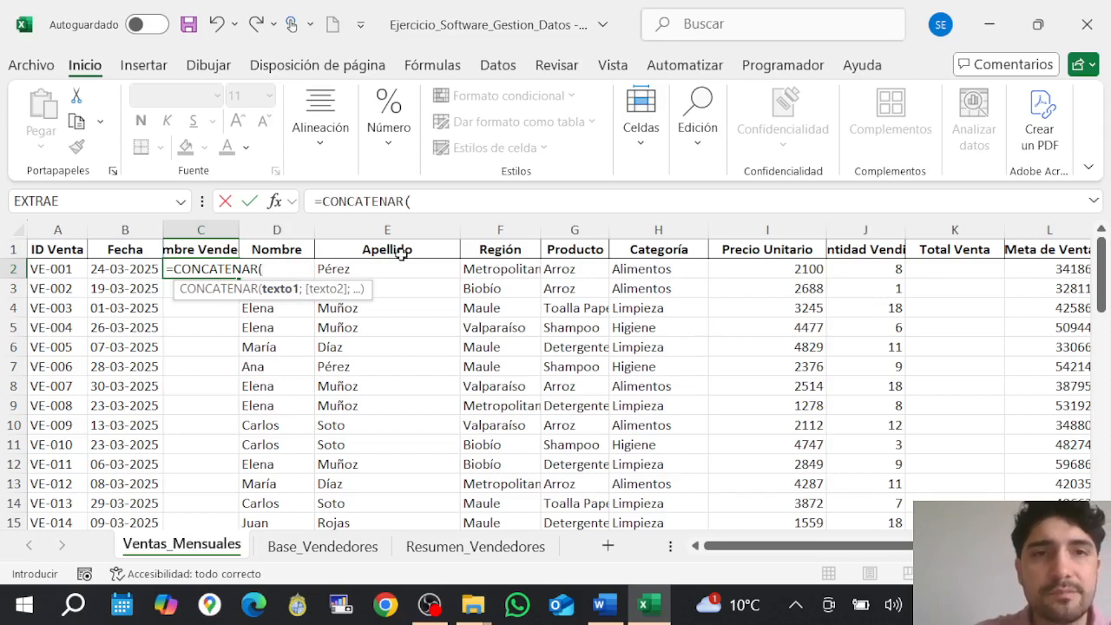
pyautogui.write('D2')
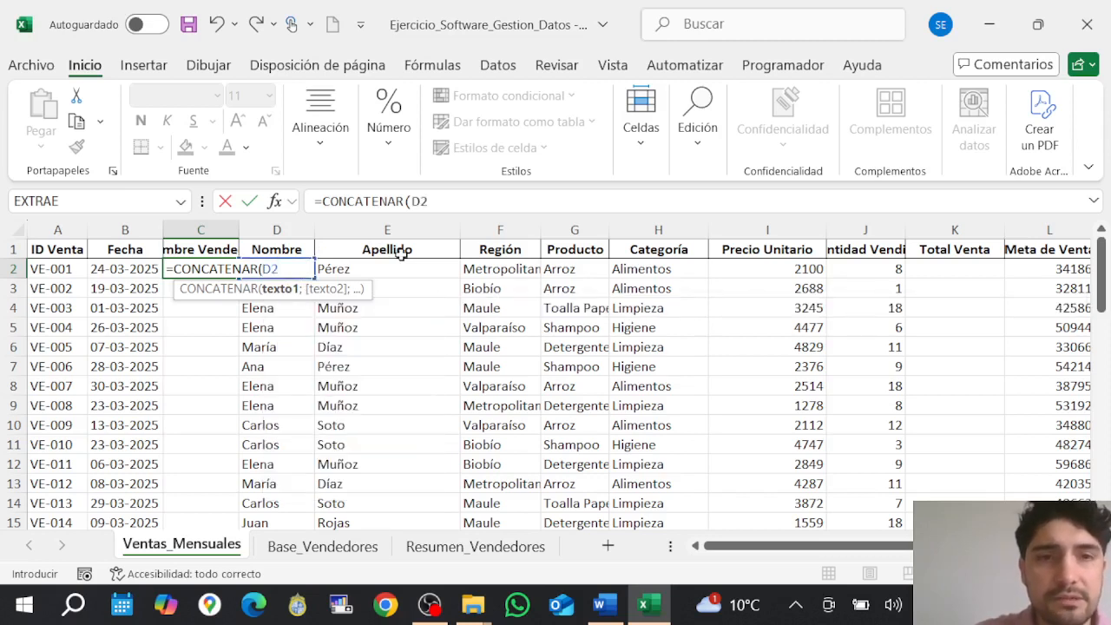
pyautogui.write(';')
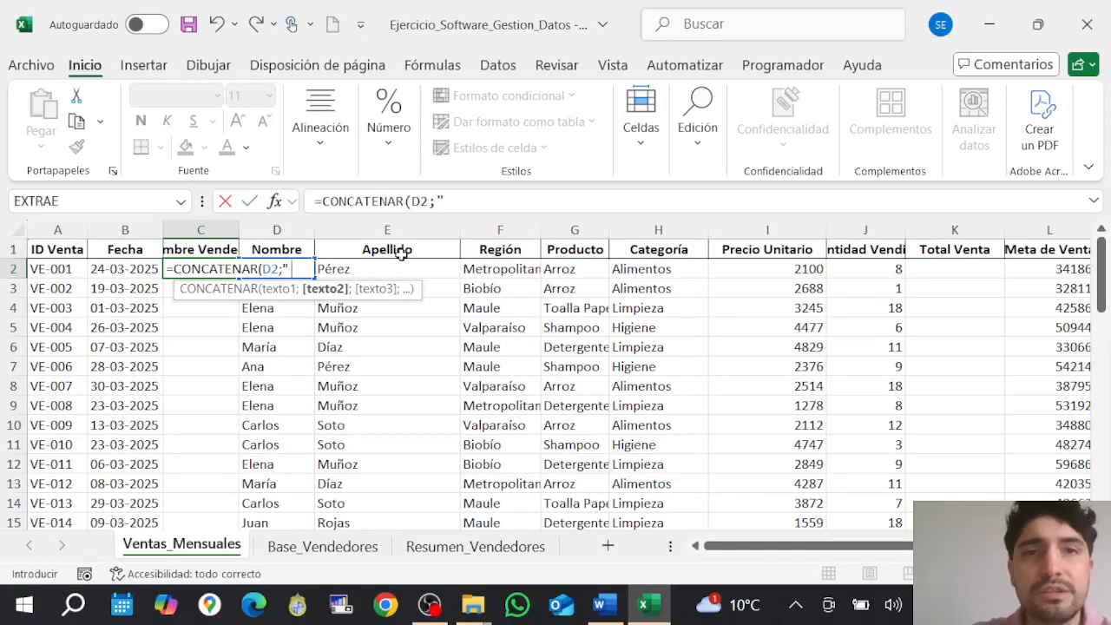
pyautogui.write('" ";')
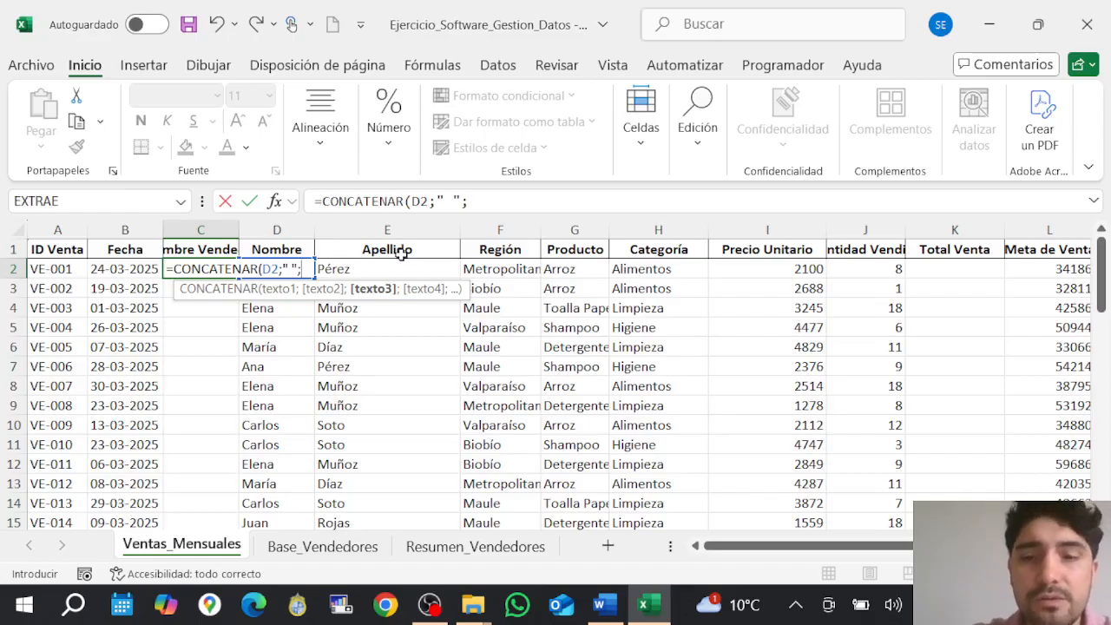
pyautogui.press('Left')
pyautogui.press('Left')
pyautogui.press('Right')
pyautogui.press('Right')
pyautogui.press('Right')
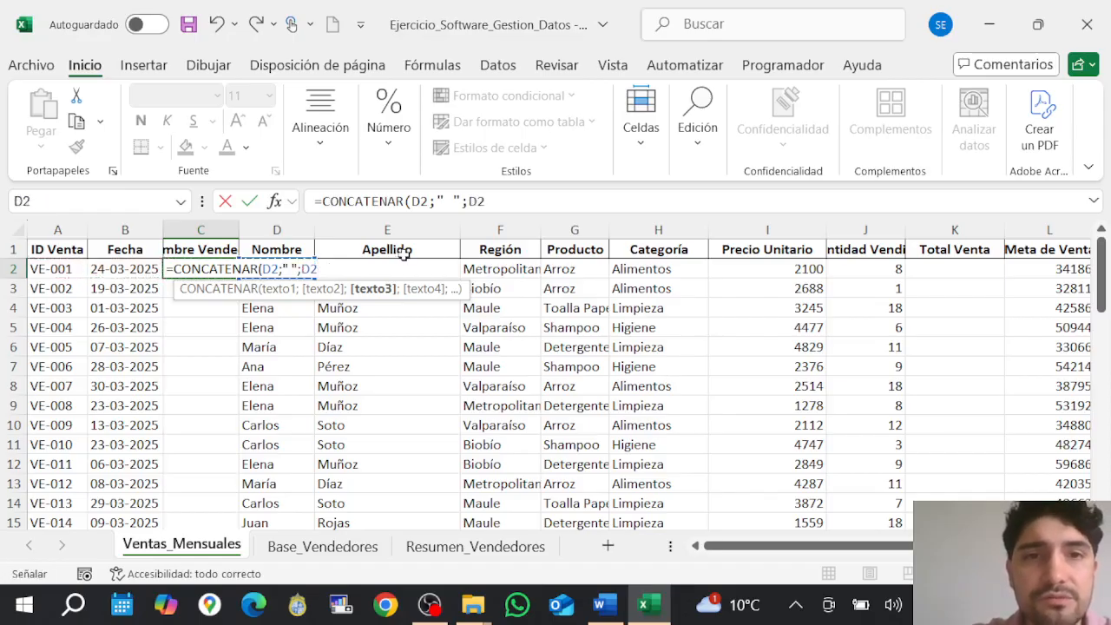
pyautogui.press('Right')
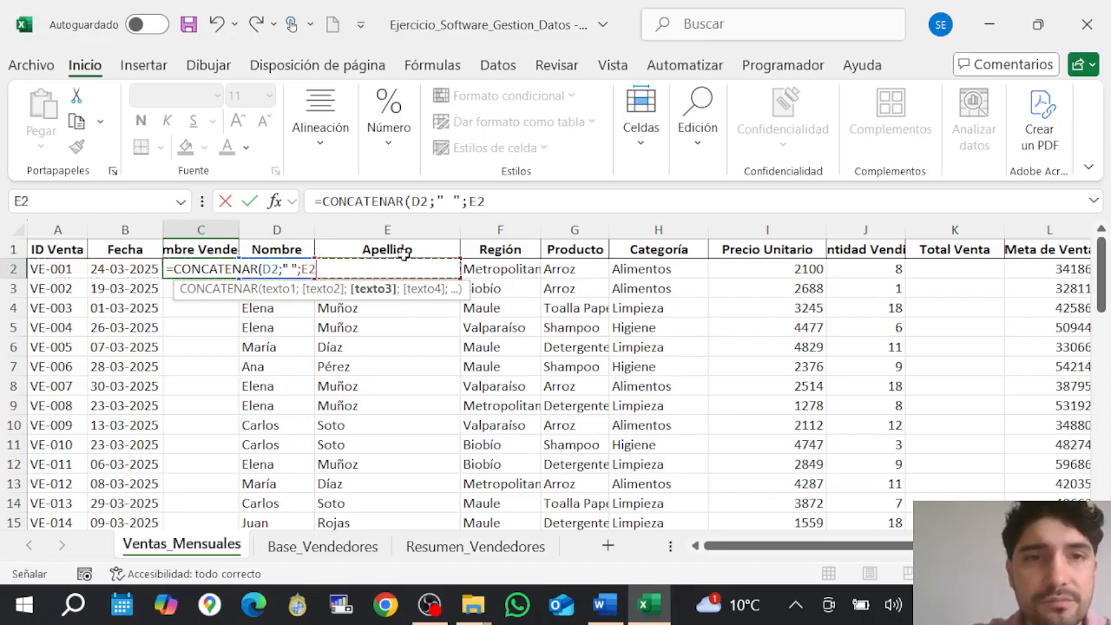
# Re-enter the formula's third argument as E2 and complete =CONCATENAR(D2;" ";E2) in C2.
pyautogui.click(454, 201)
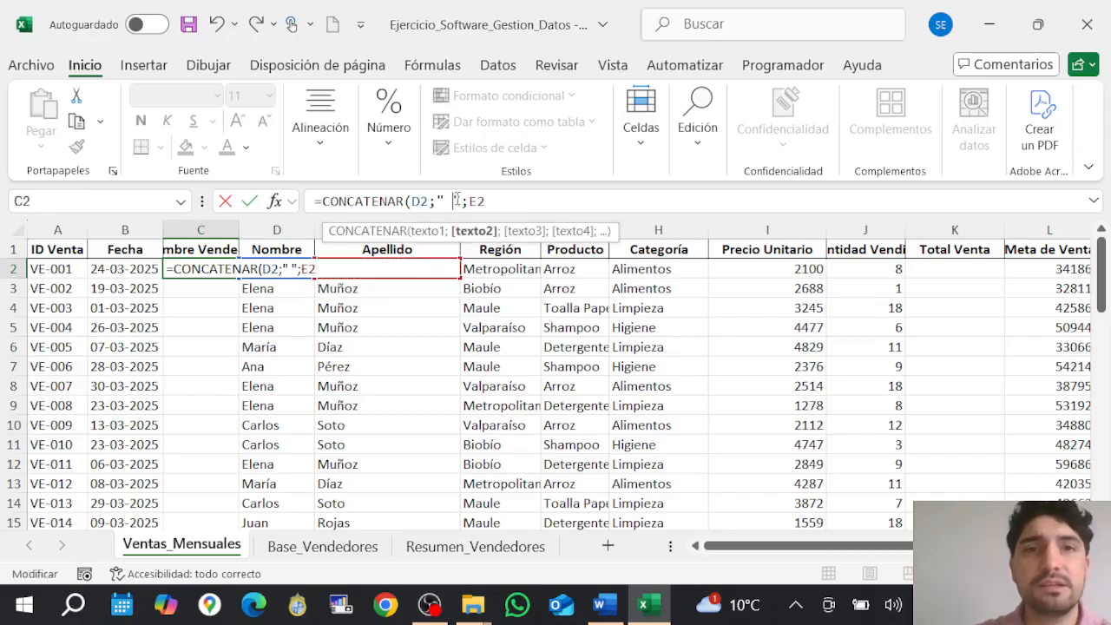
pyautogui.doubleClick(450, 202)
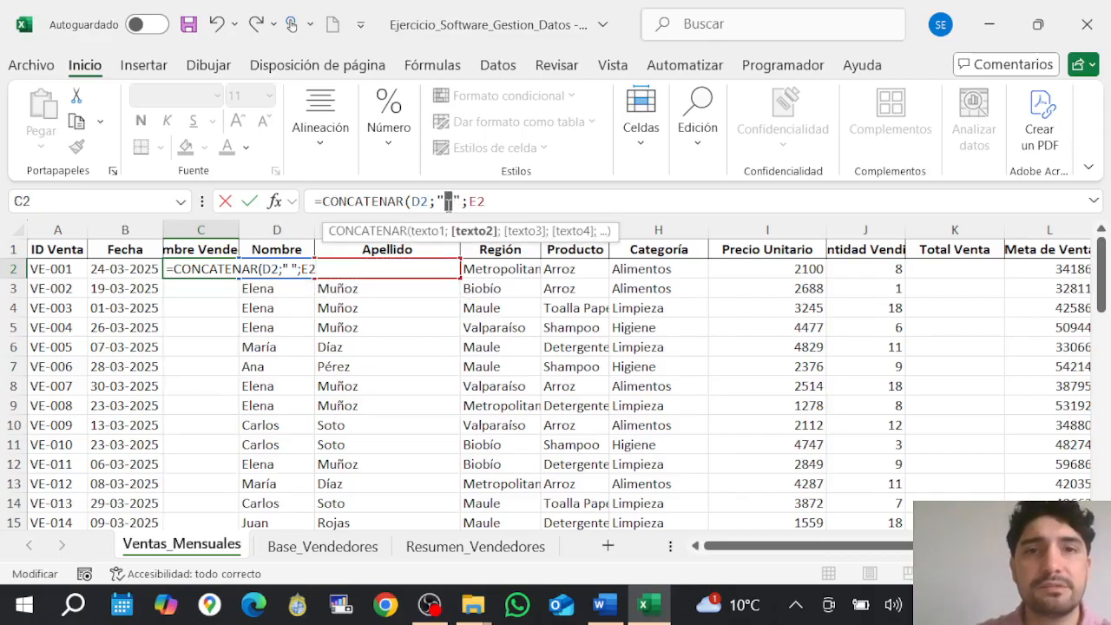
pyautogui.click(503, 202)
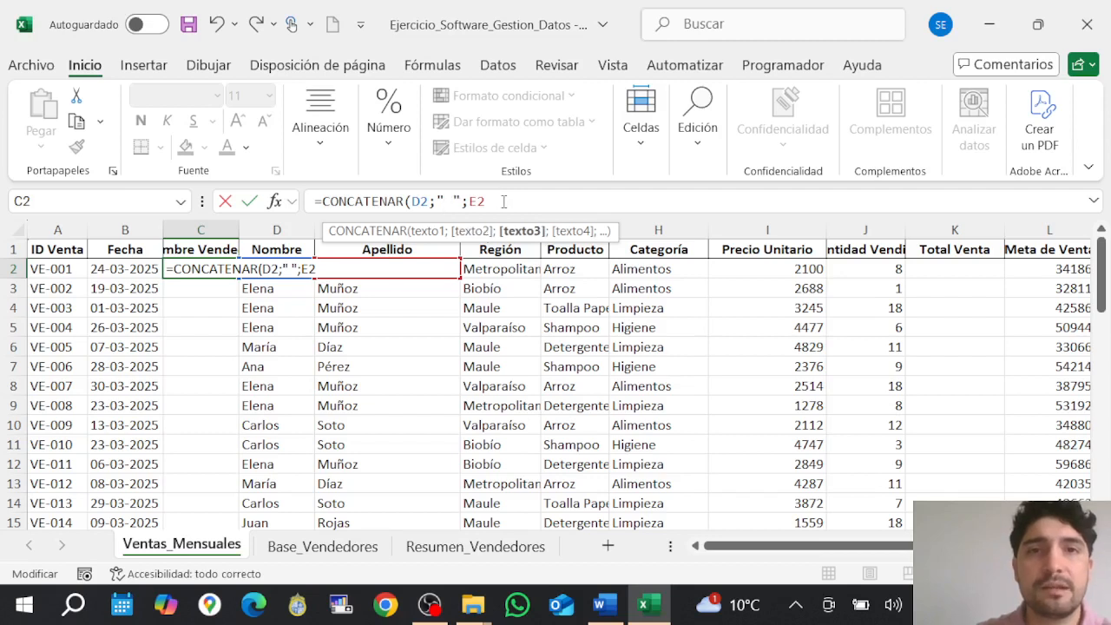
pyautogui.click(450, 201)
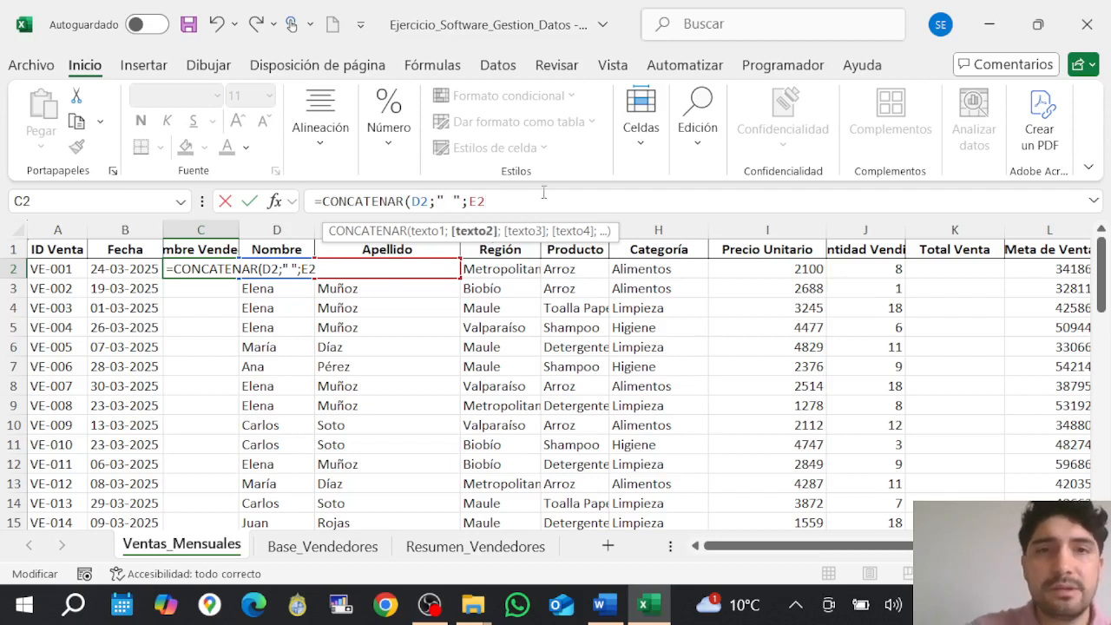
pyautogui.press('Delete')
pyautogui.press('Delete')
pyautogui.press('Delete')
pyautogui.press('Delete')
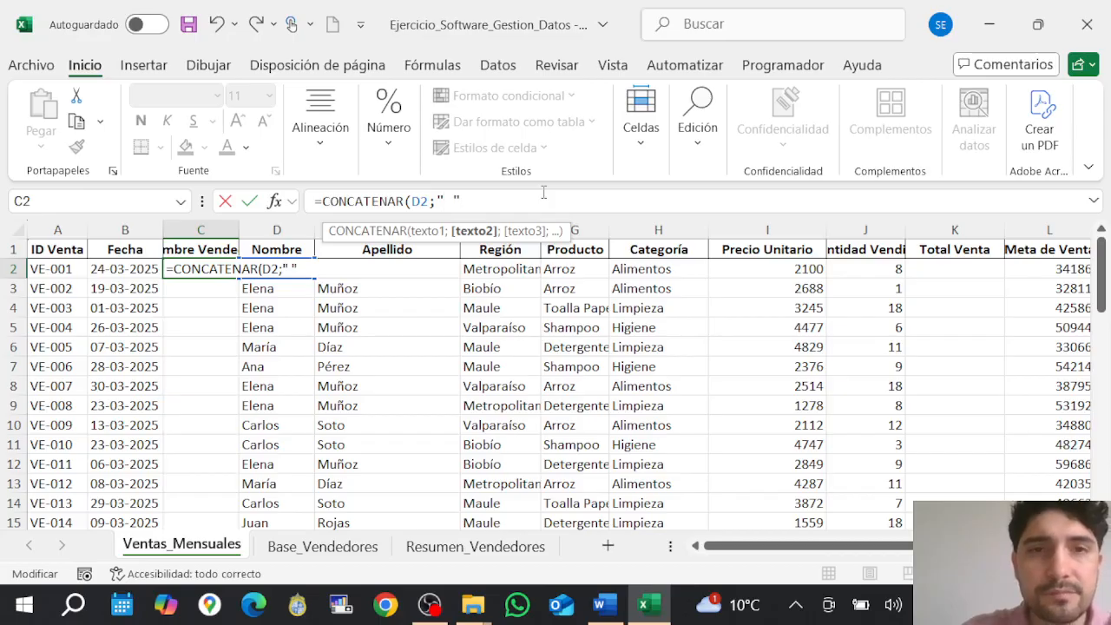
pyautogui.write(';')
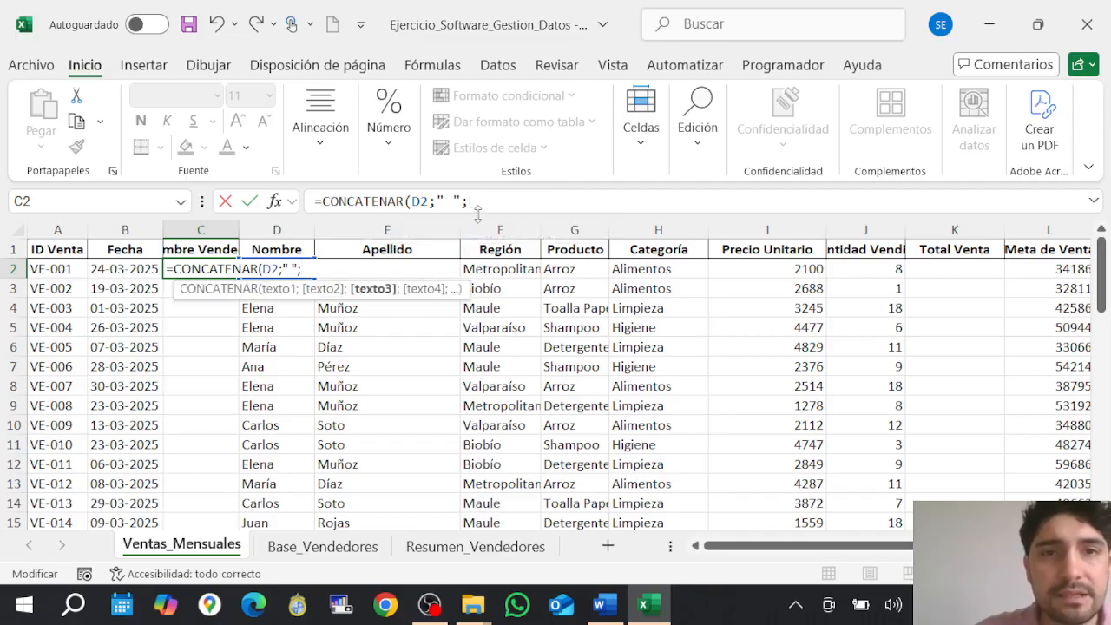
pyautogui.write('#')
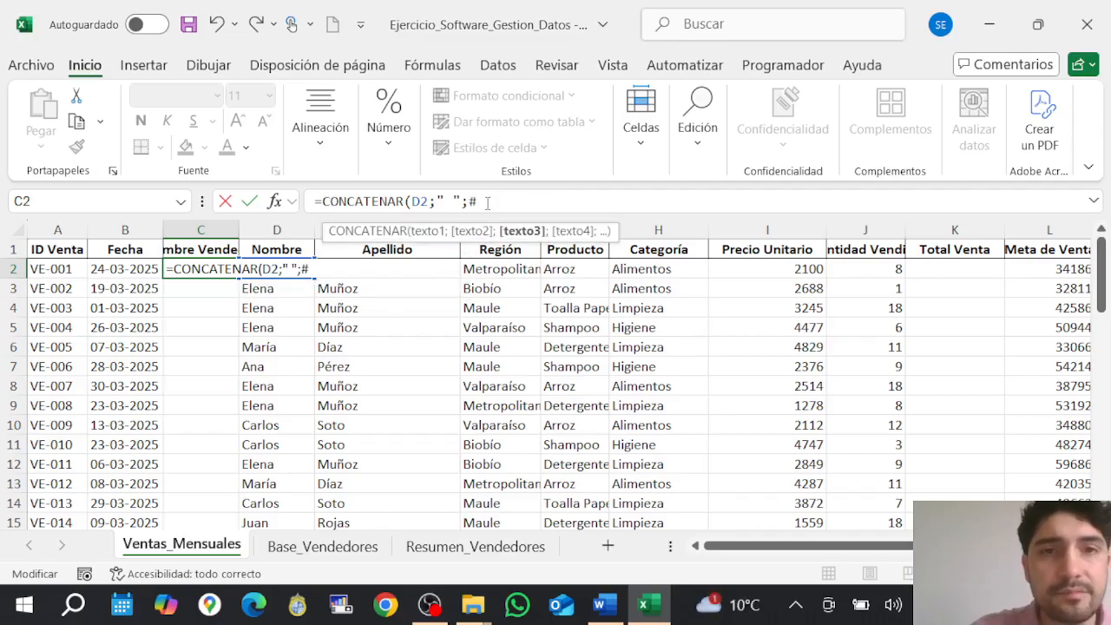
pyautogui.press('BackSpace')
pyautogui.write('E2')
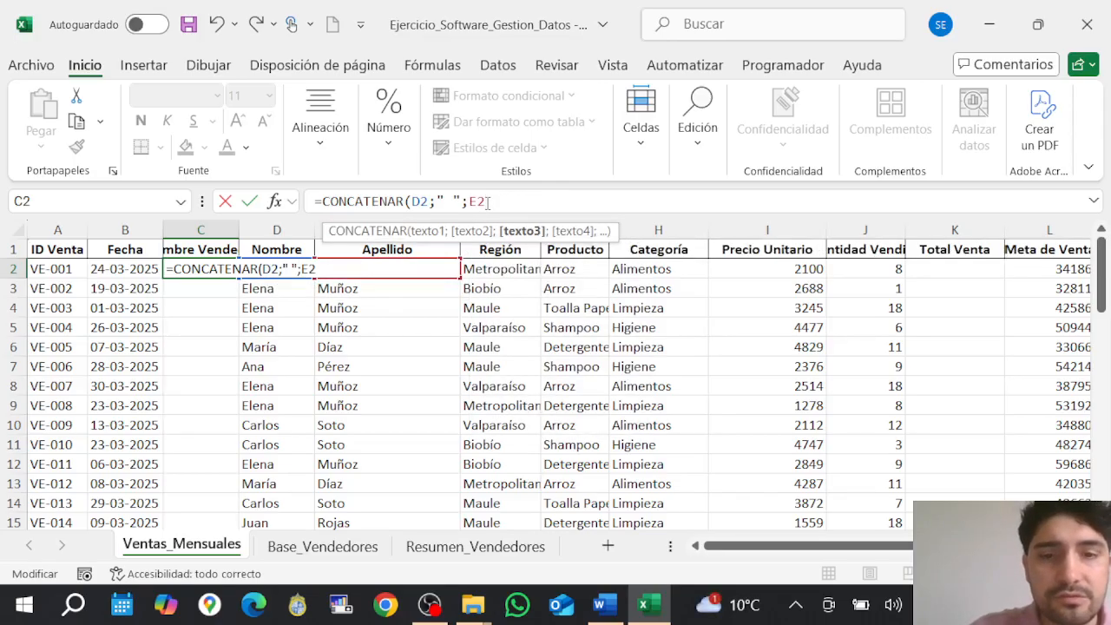
pyautogui.write(')')
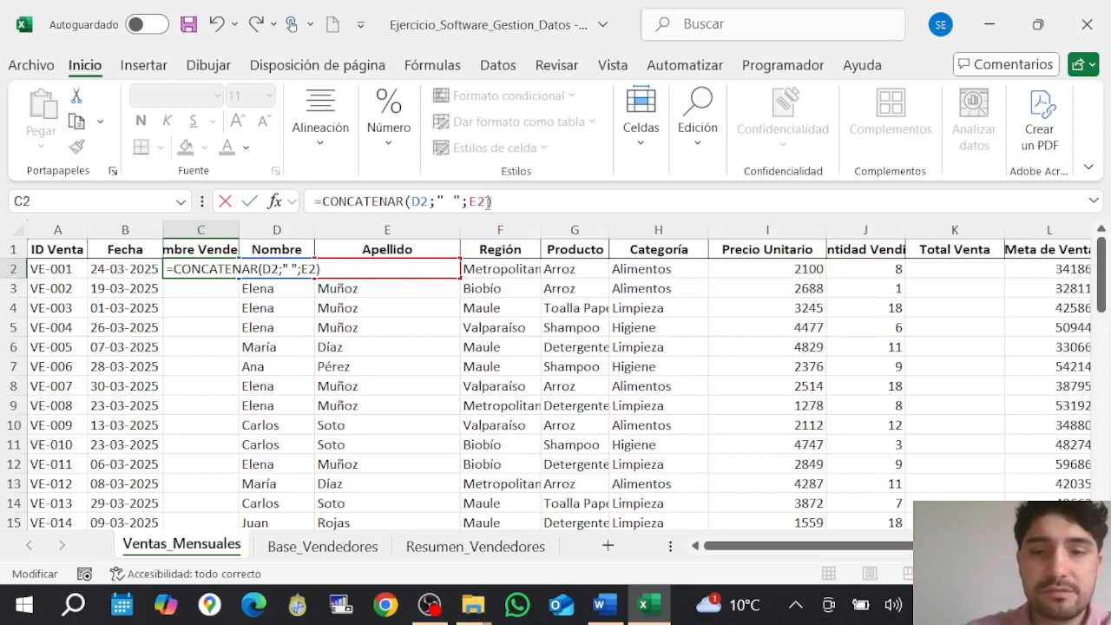
pyautogui.press('Return')
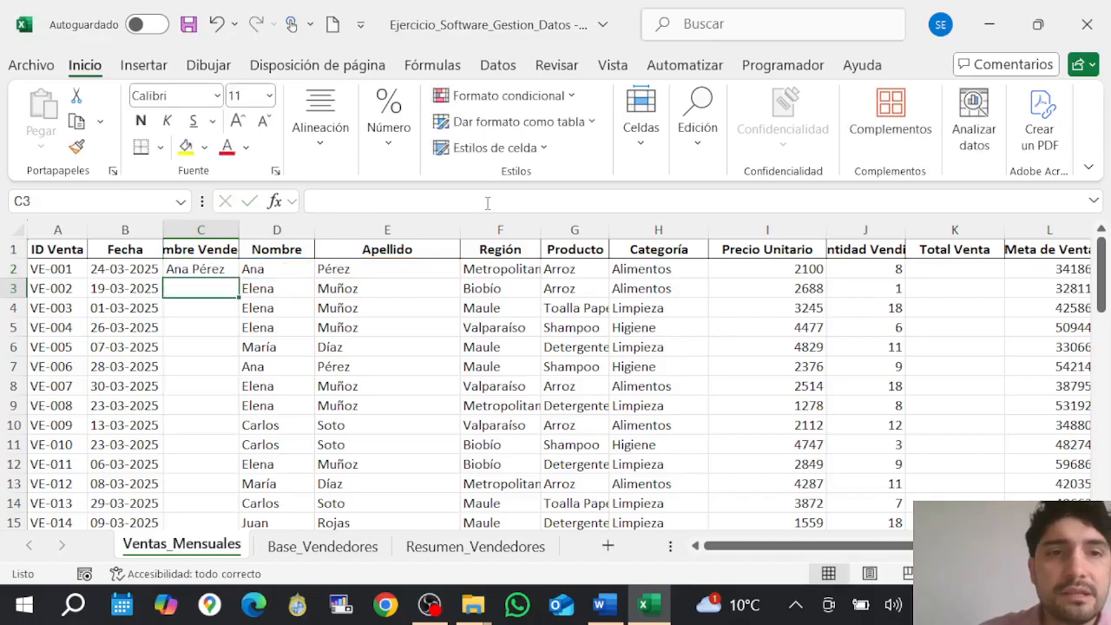
# Fill the C2 formula down the Nombre Vendedor column to the last data row and check the filled rows.
pyautogui.click(223, 271)
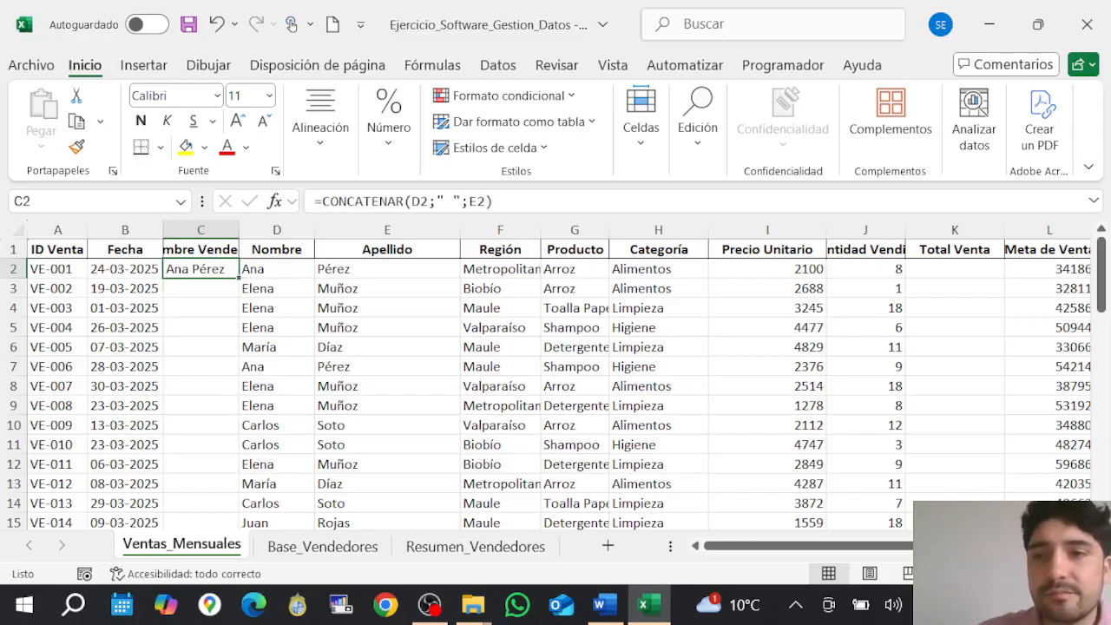
pyautogui.scroll(2, 545, 375)
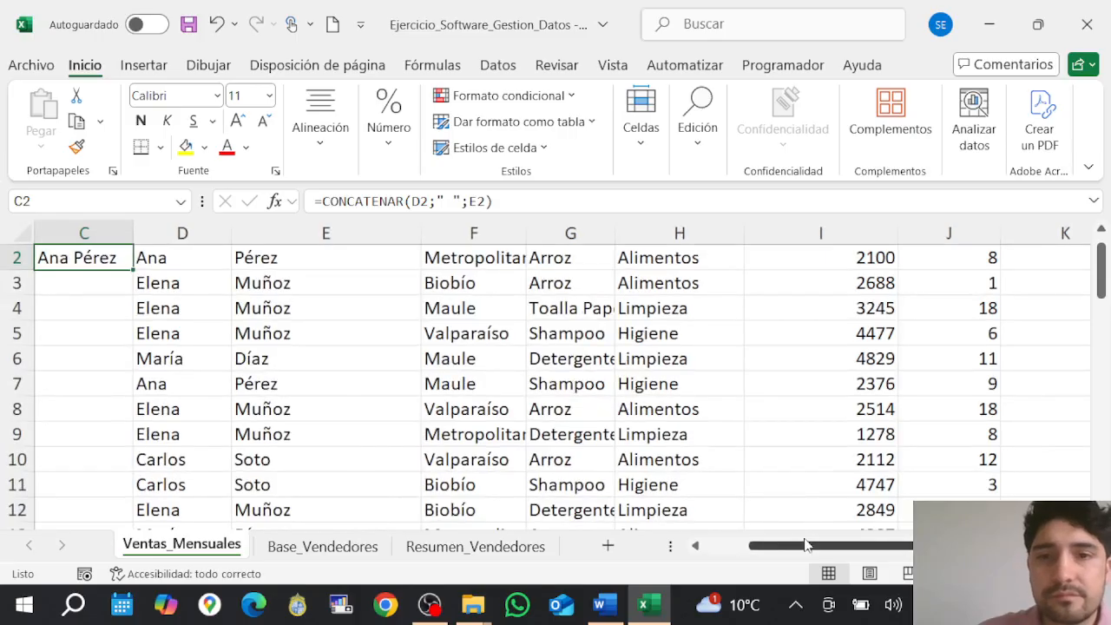
pyautogui.moveTo(804, 545); pyautogui.dragTo(651, 539)
pyautogui.scroll(1, 380, 447)
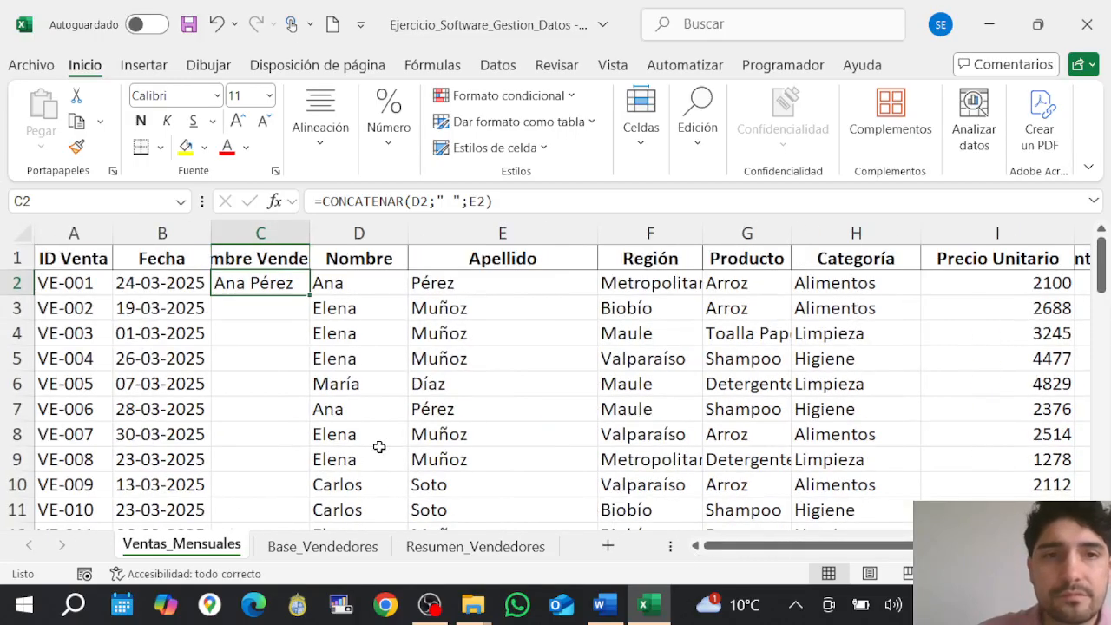
pyautogui.doubleClick(310, 296)
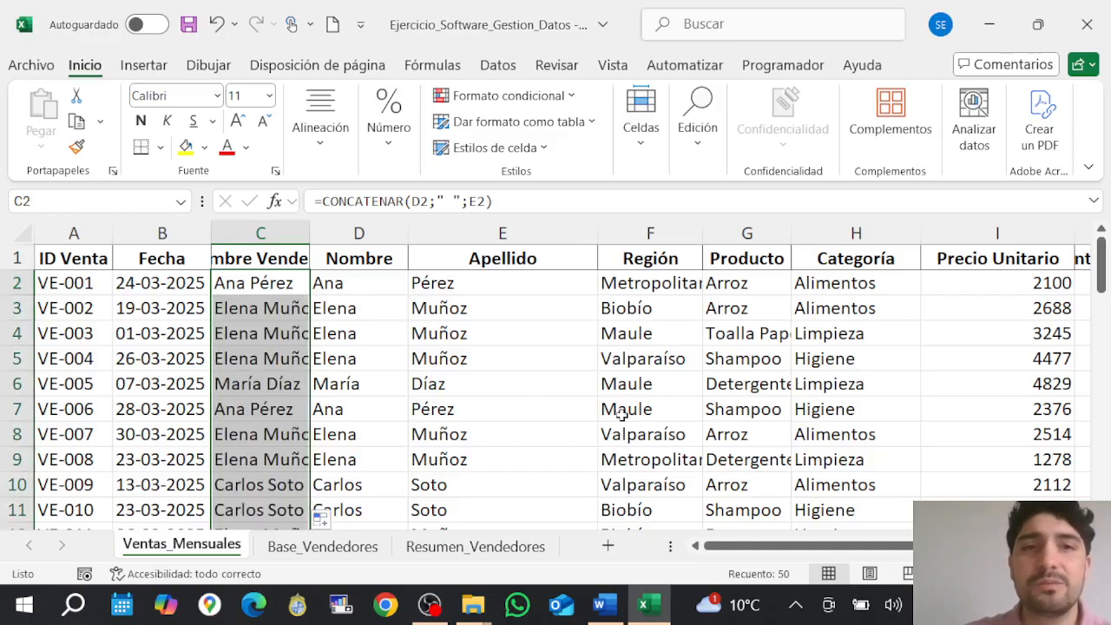
pyautogui.scroll(-5, 533, 373)
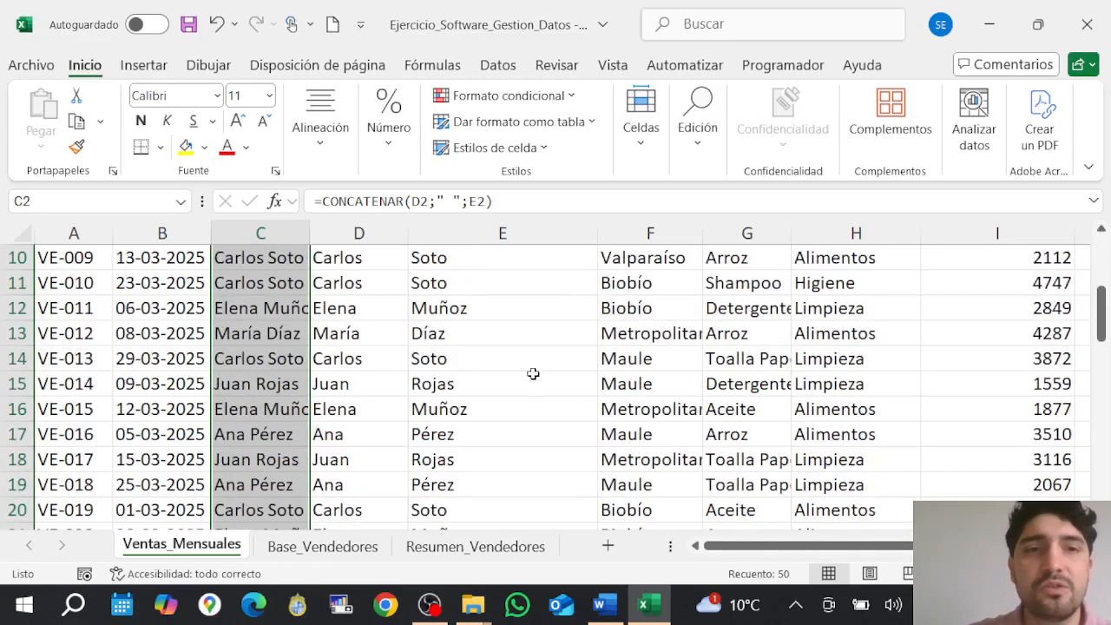
pyautogui.scroll(-2, 532, 373)
pyautogui.scroll(7, 533, 373)
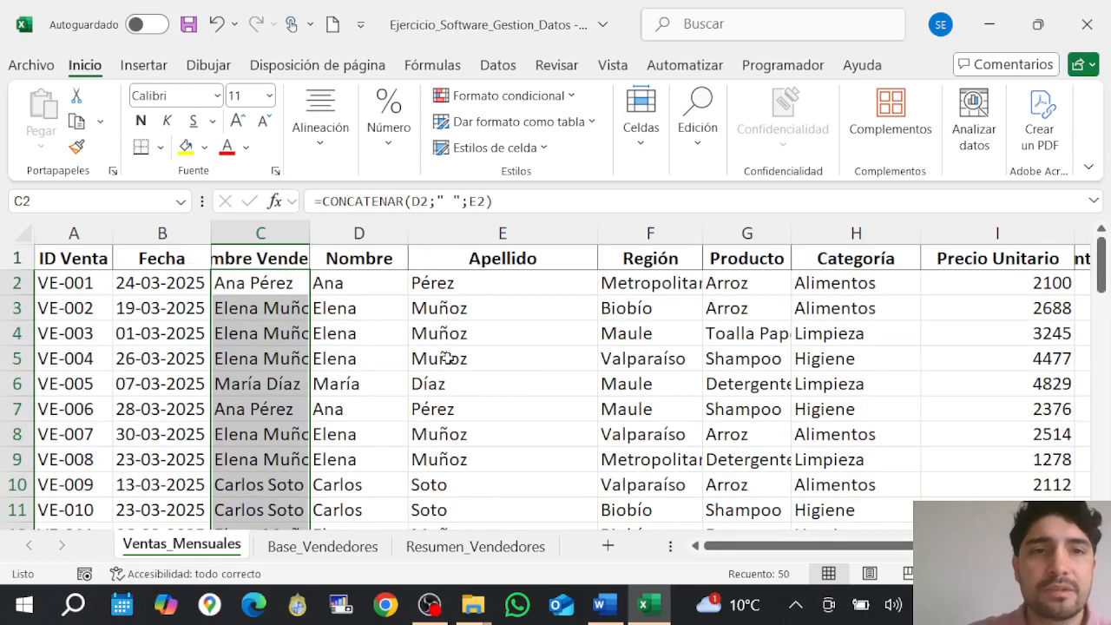
pyautogui.scroll(-5, 533, 374)
pyautogui.scroll(5, 431, 358)
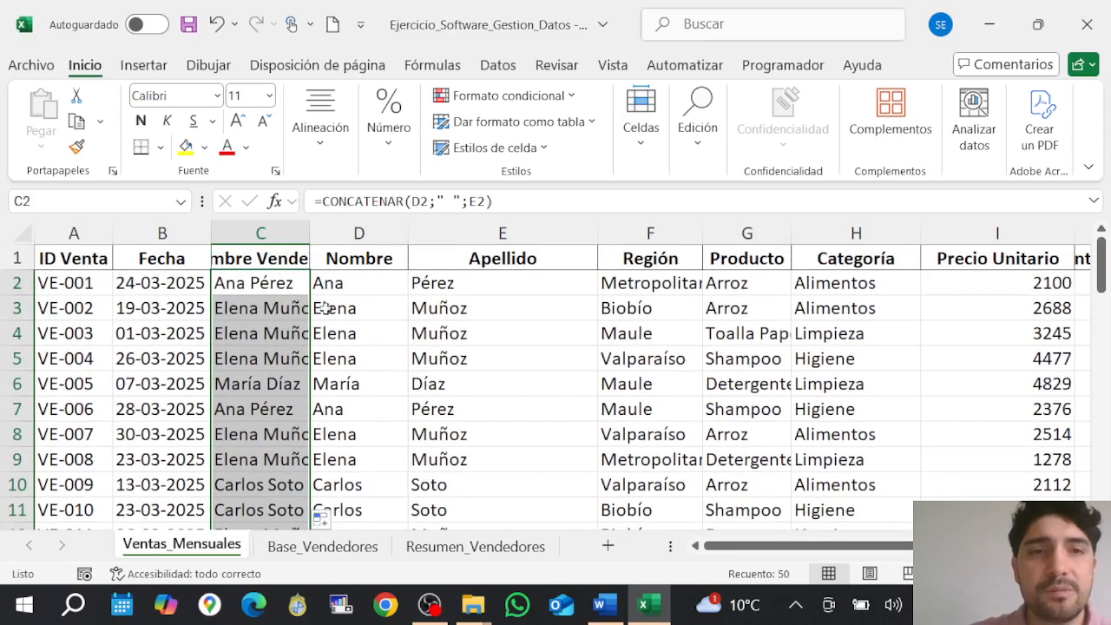
pyautogui.click(291, 283)
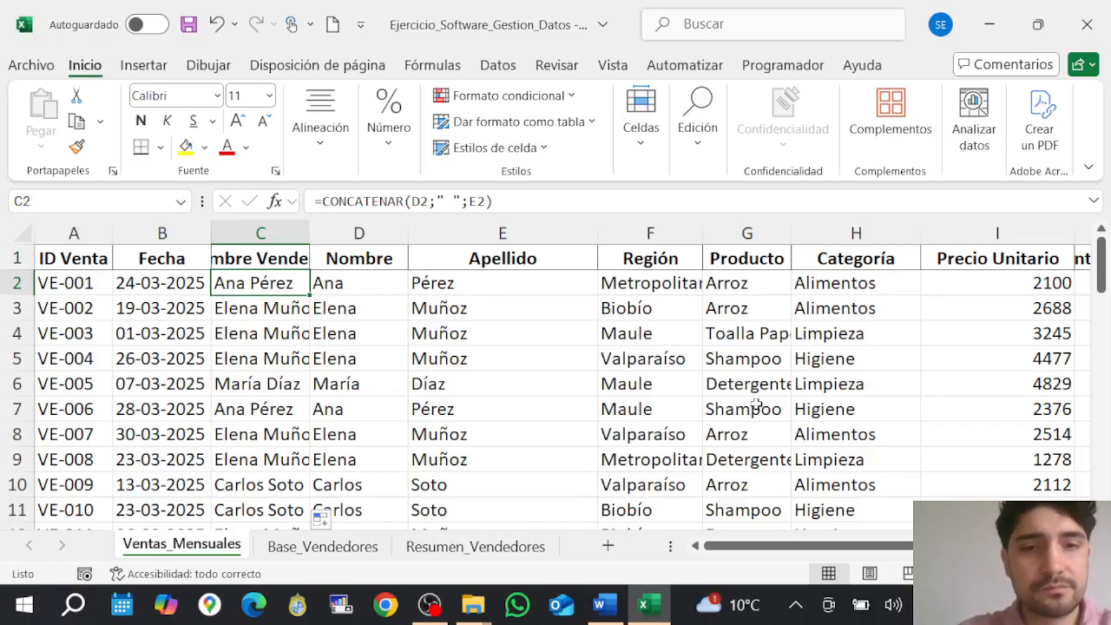
# Switch to the Word guide to read the cell format and calculation instructions for Ventas_Mensuales, and return to the Excel workbook.
pyautogui.hotkey('alt', 'Tab')
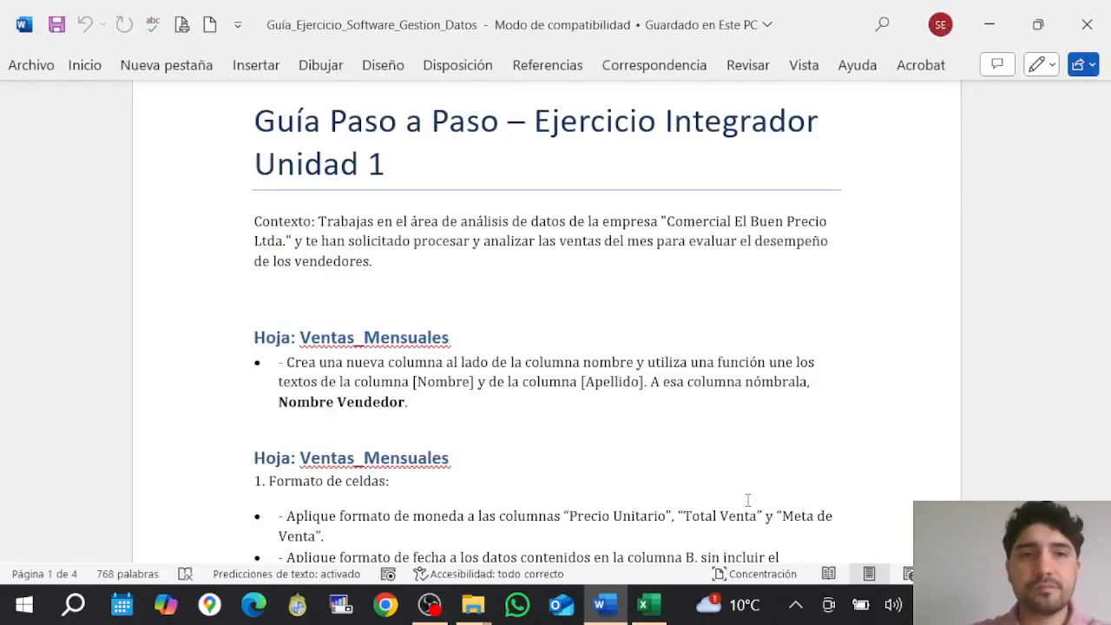
pyautogui.scroll(-5, 839, 424)
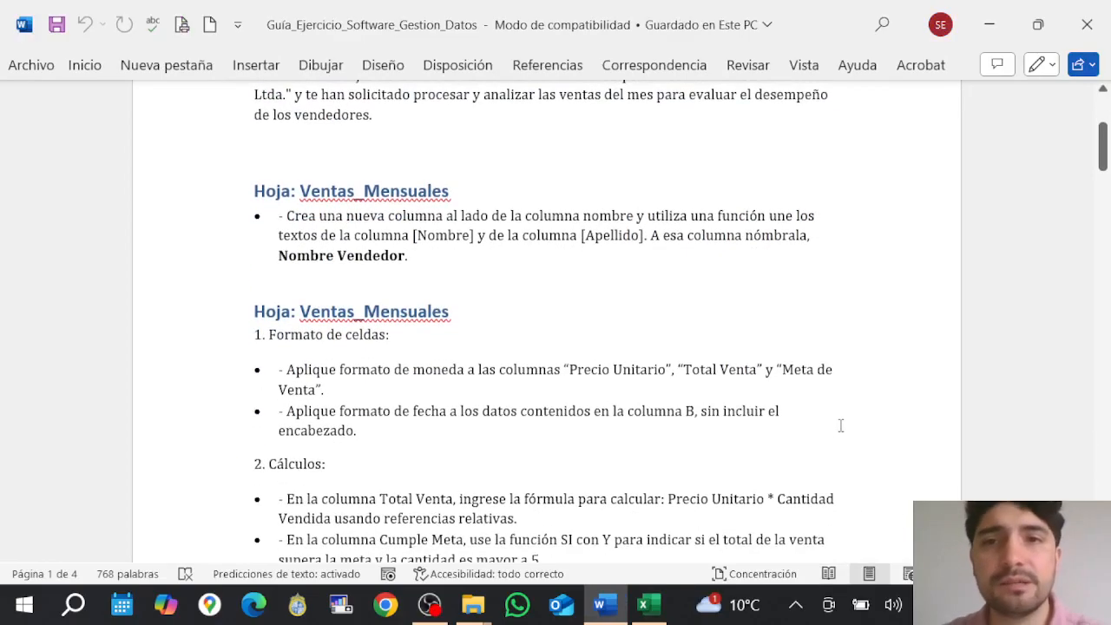
pyautogui.scroll(-1, 851, 410)
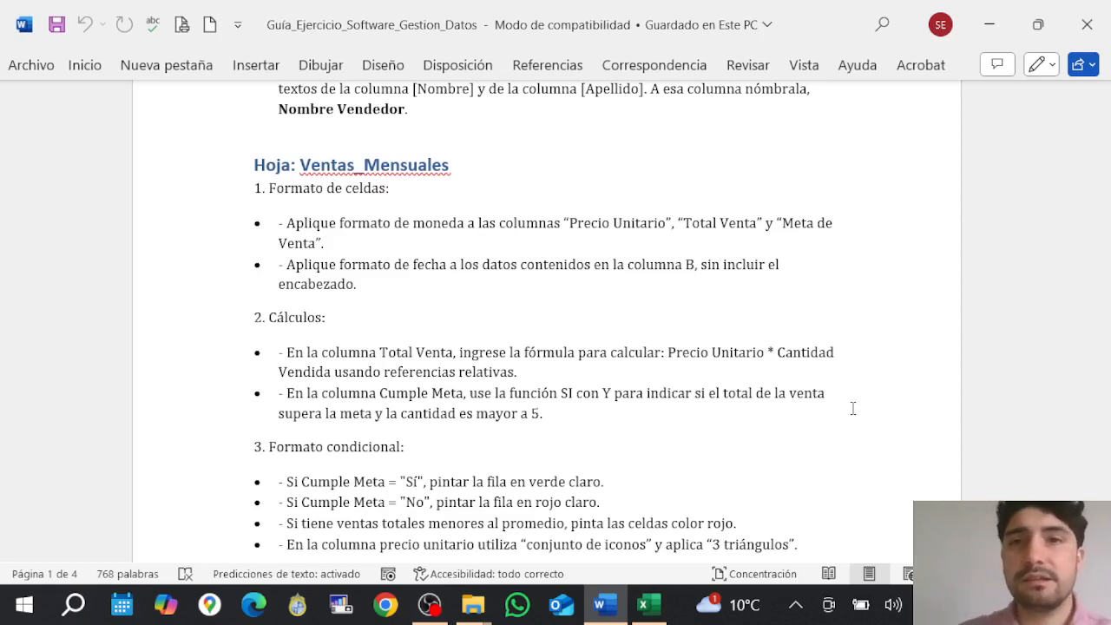
pyautogui.click(648, 604)
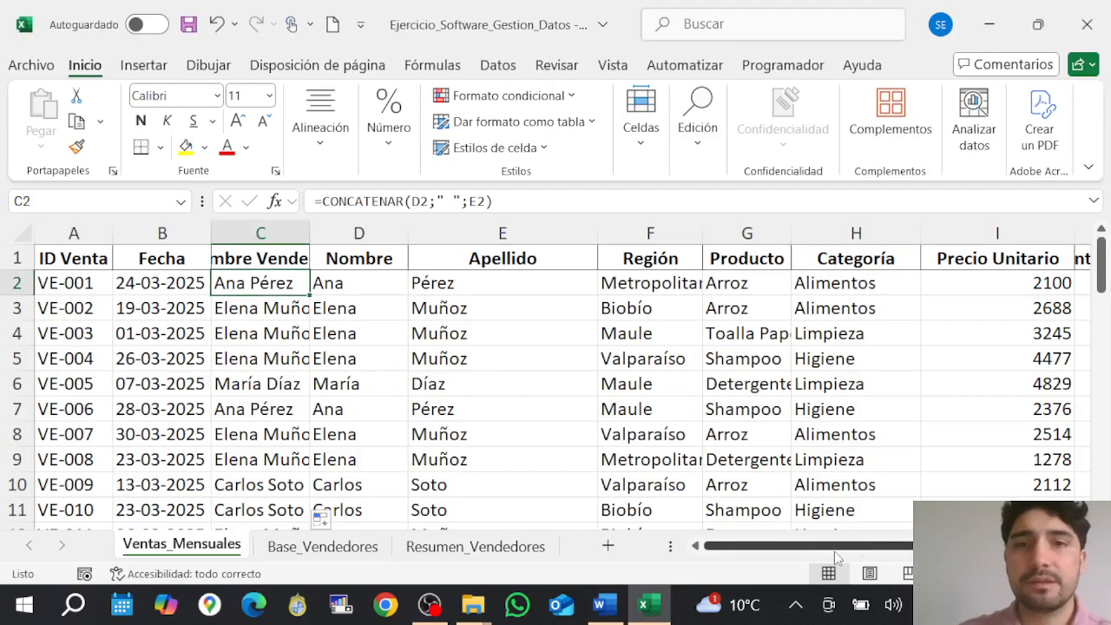
# Apply the Moneda number format to the Precio Unitario data in I2:I51, leaving out the header.
pyautogui.moveTo(834, 551); pyautogui.dragTo(934, 549)
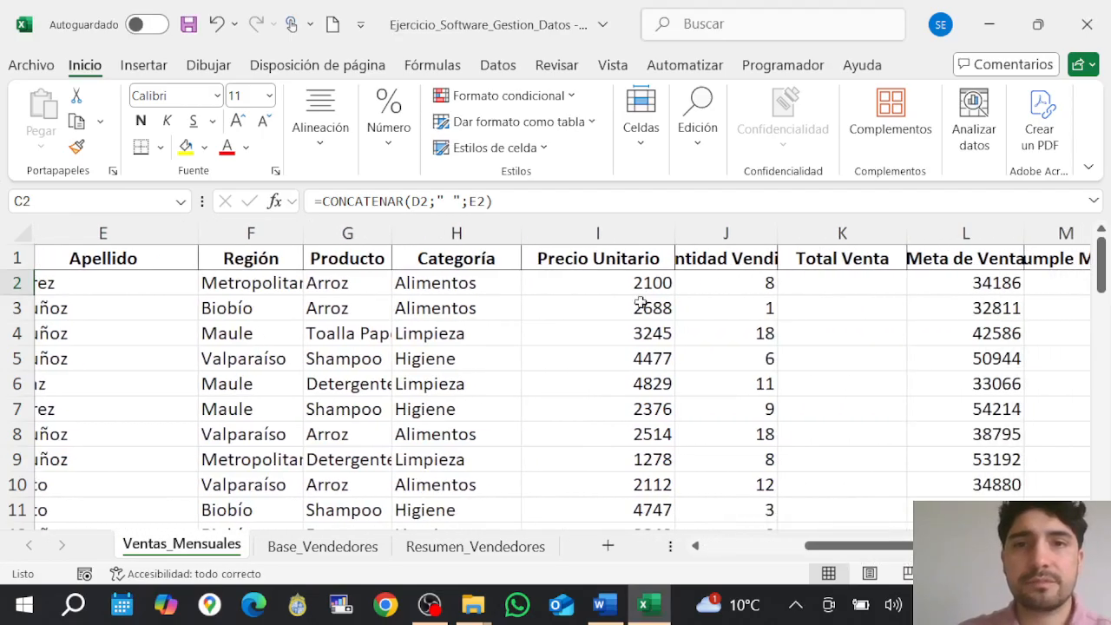
pyautogui.click(642, 285)
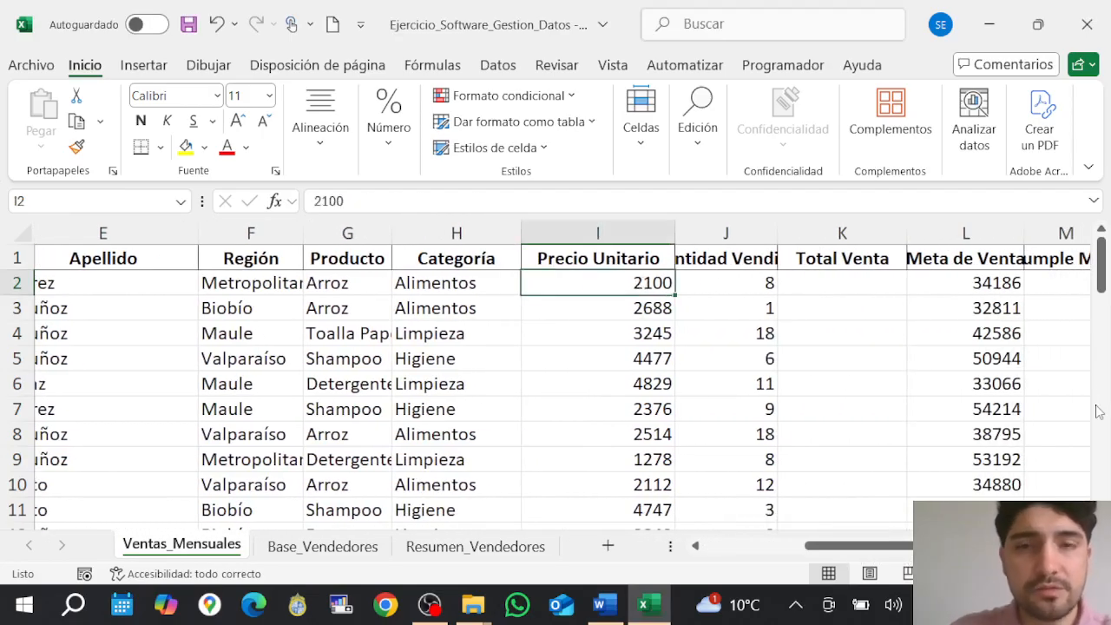
pyautogui.hotkey('ctrl', 'shift', 'Down')
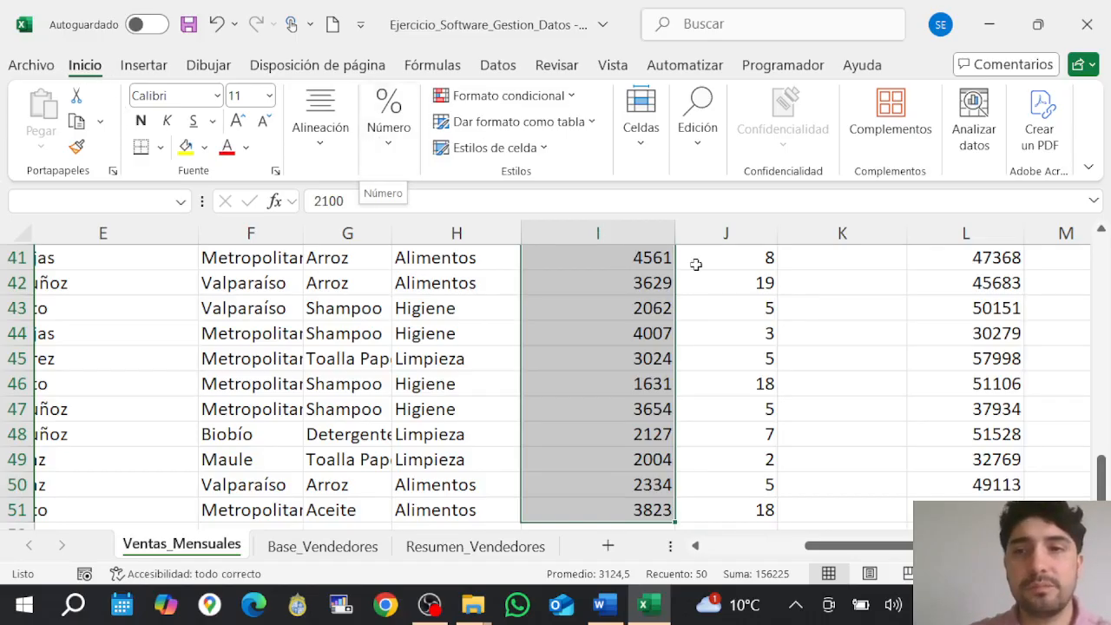
pyautogui.moveTo(1098, 491); pyautogui.dragTo(1100, 257)
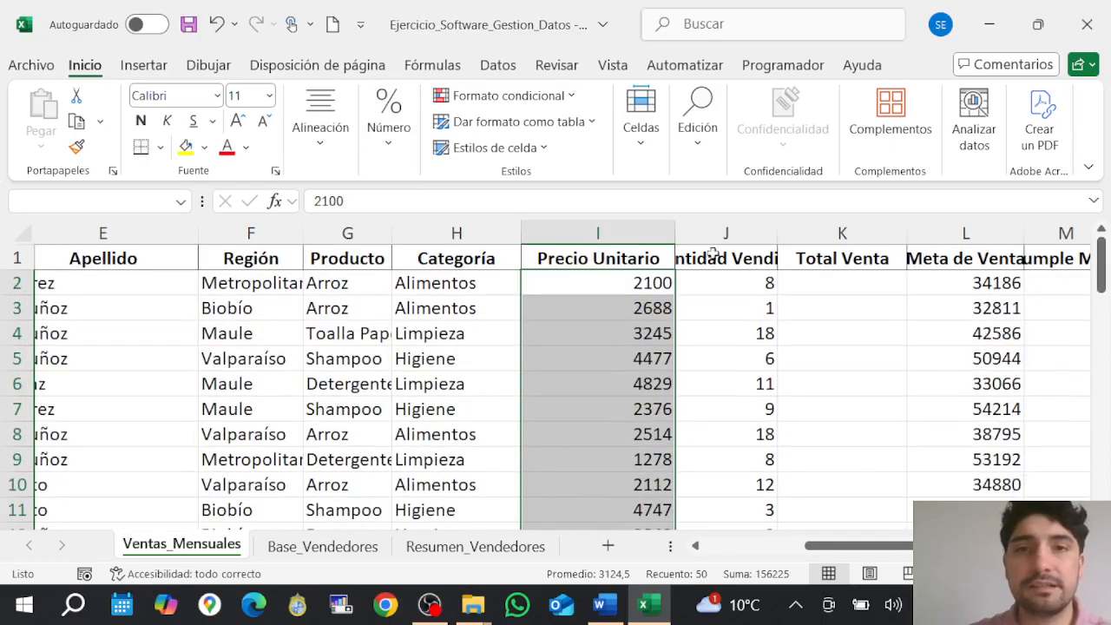
pyautogui.click(619, 280)
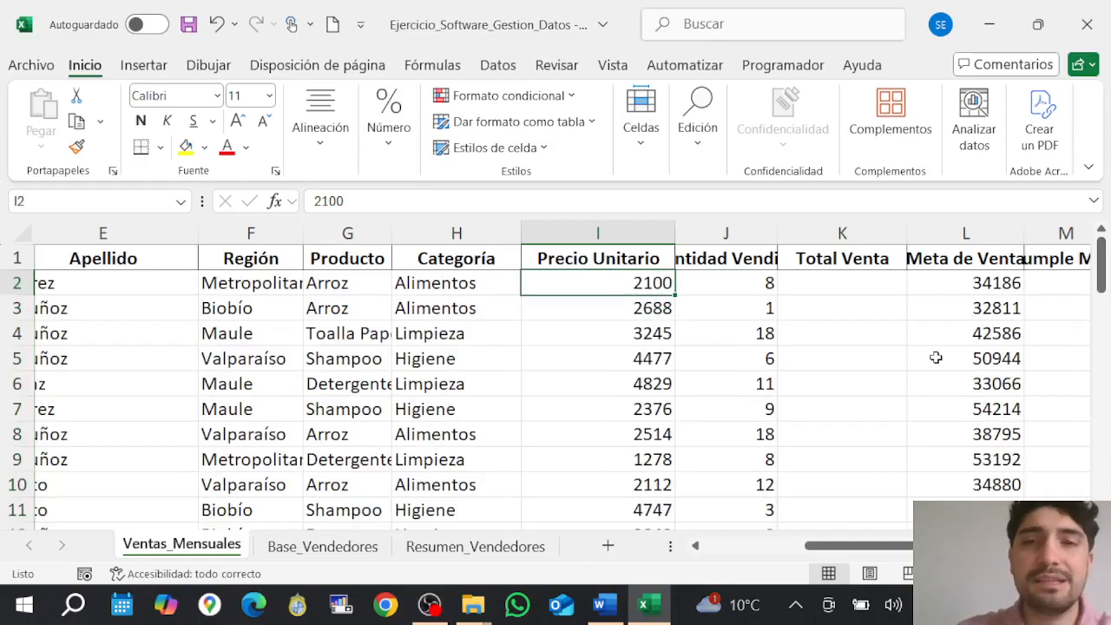
pyautogui.hotkey('ctrl', 'shift', 'Down')
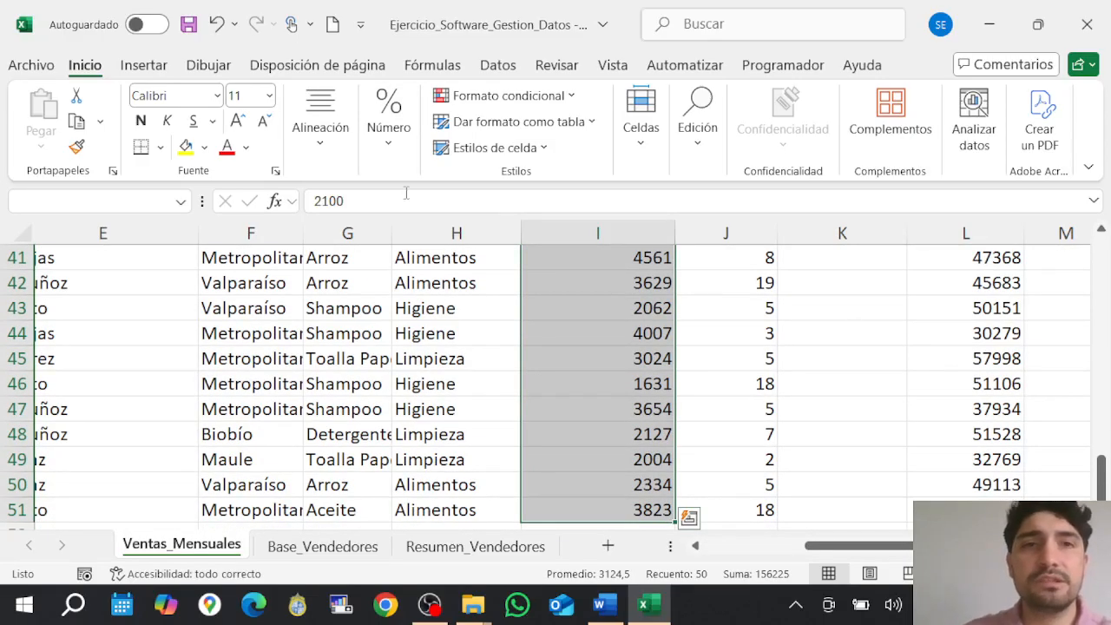
pyautogui.click(340, 170)
pyautogui.click(394, 163)
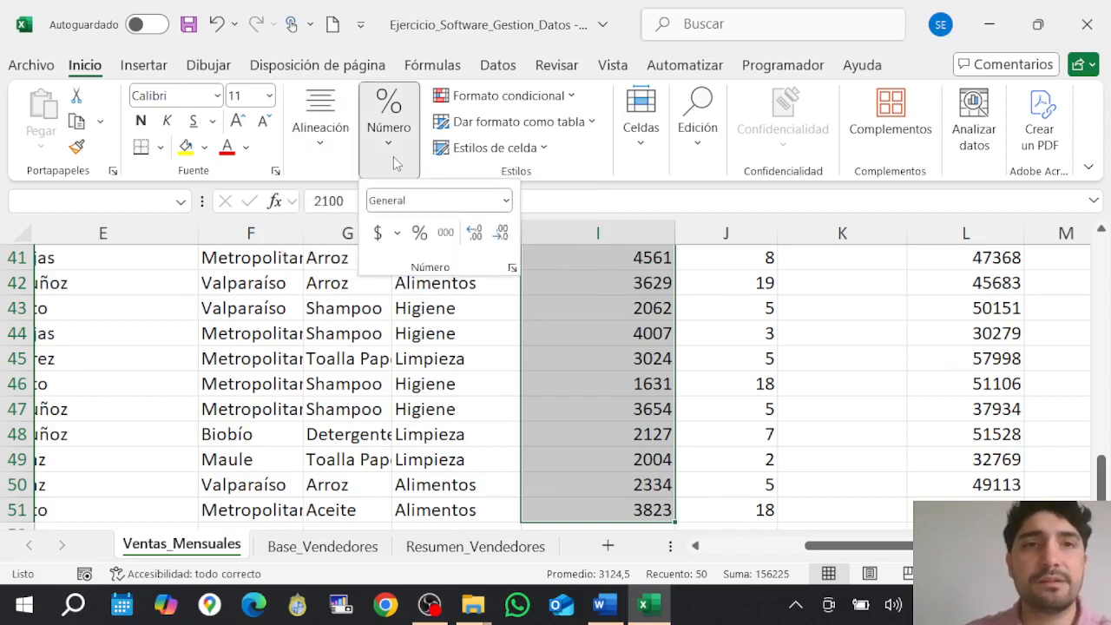
pyautogui.click(505, 201)
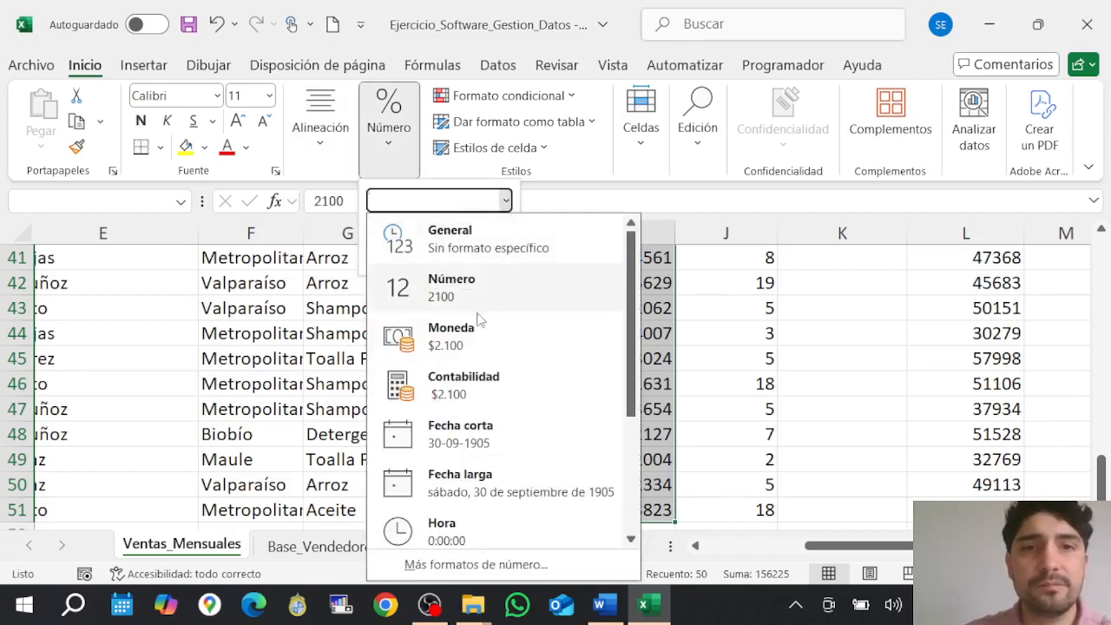
pyautogui.click(455, 343)
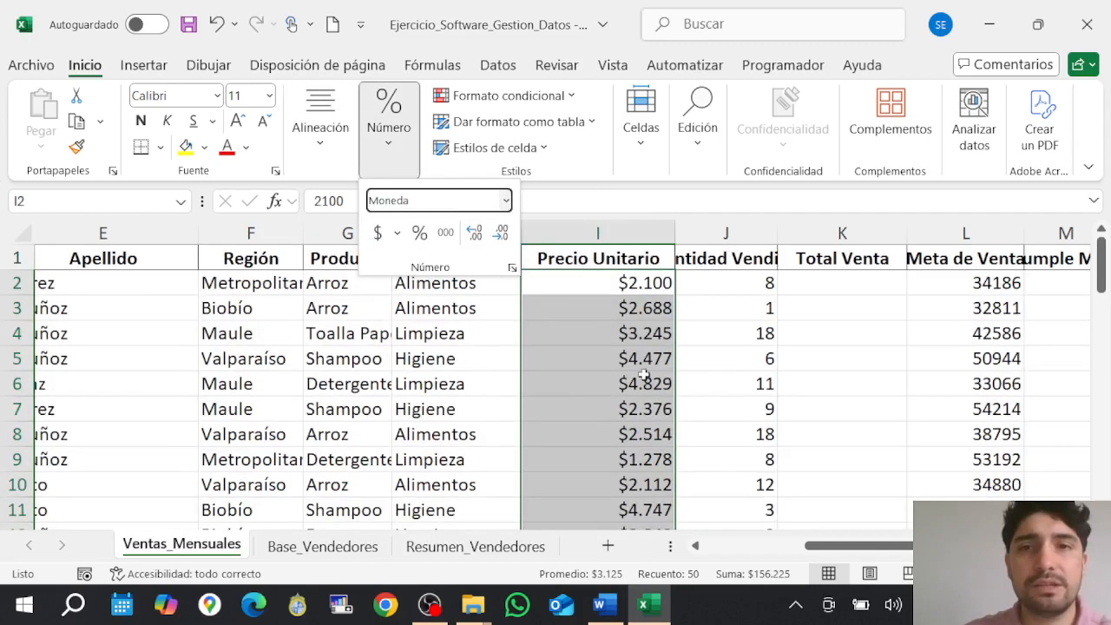
pyautogui.click(744, 323)
# Apply the Moneda number format to the Total Venta and Meta de Venta data in K2:L51.
pyautogui.click(802, 284)
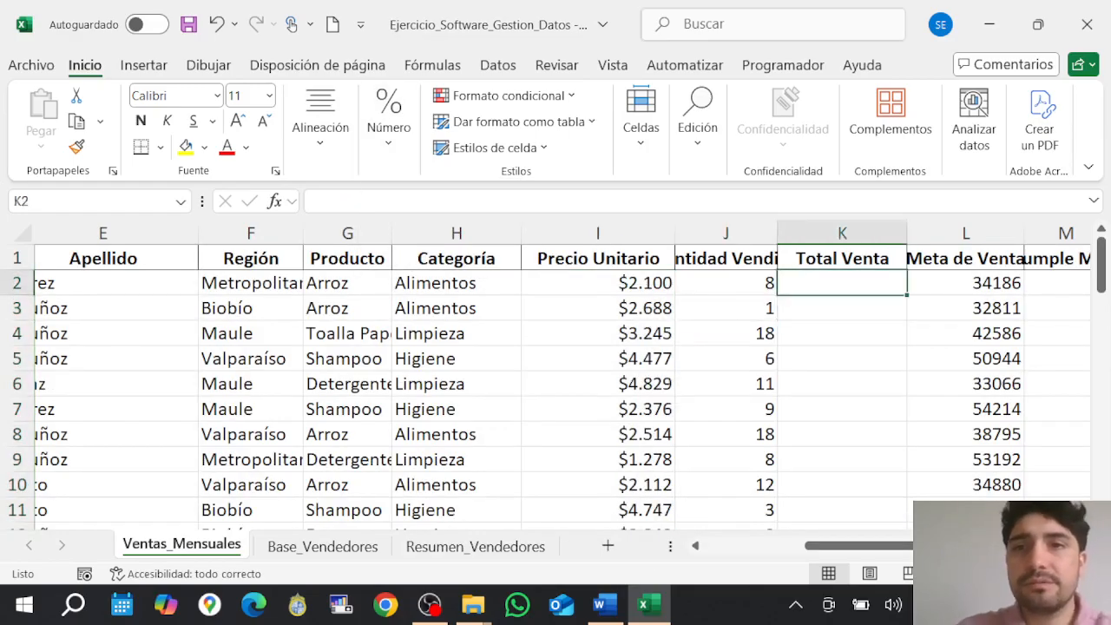
pyautogui.press('Right')
pyautogui.press('Right')
pyautogui.press('Right')
pyautogui.press('Left')
pyautogui.press('Left')
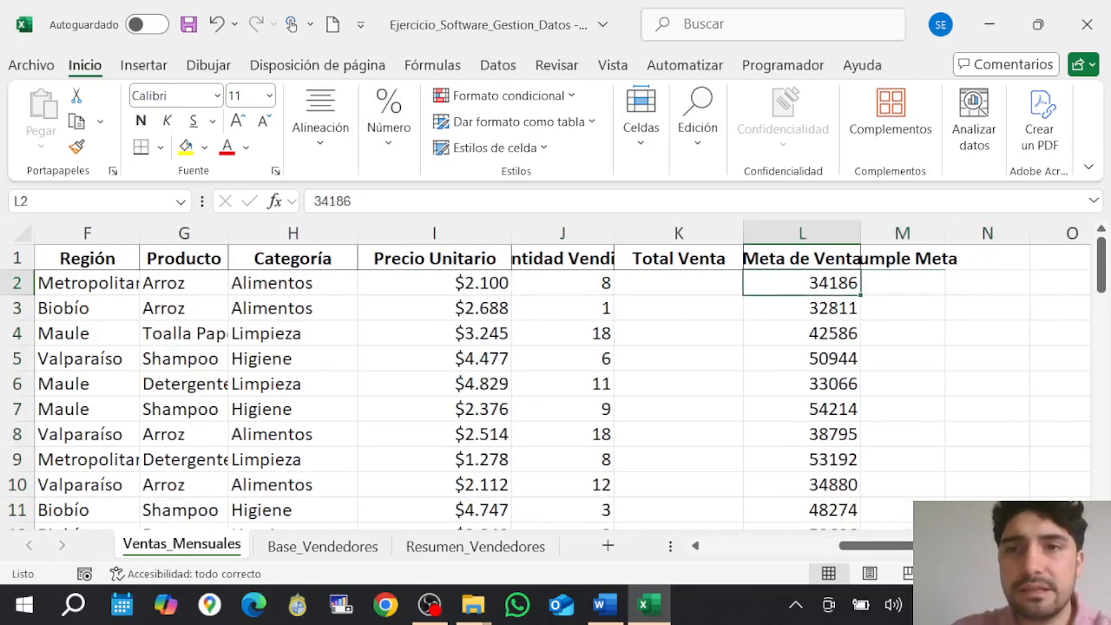
pyautogui.press('Left')
pyautogui.moveTo(678, 283); pyautogui.dragTo(833, 438)
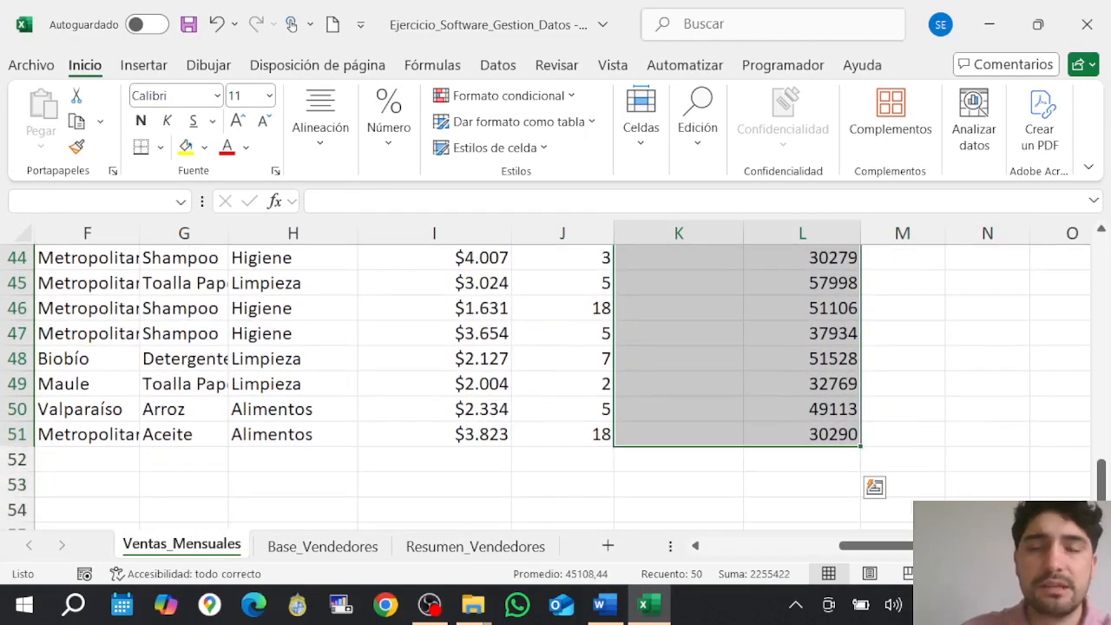
pyautogui.click(356, 148)
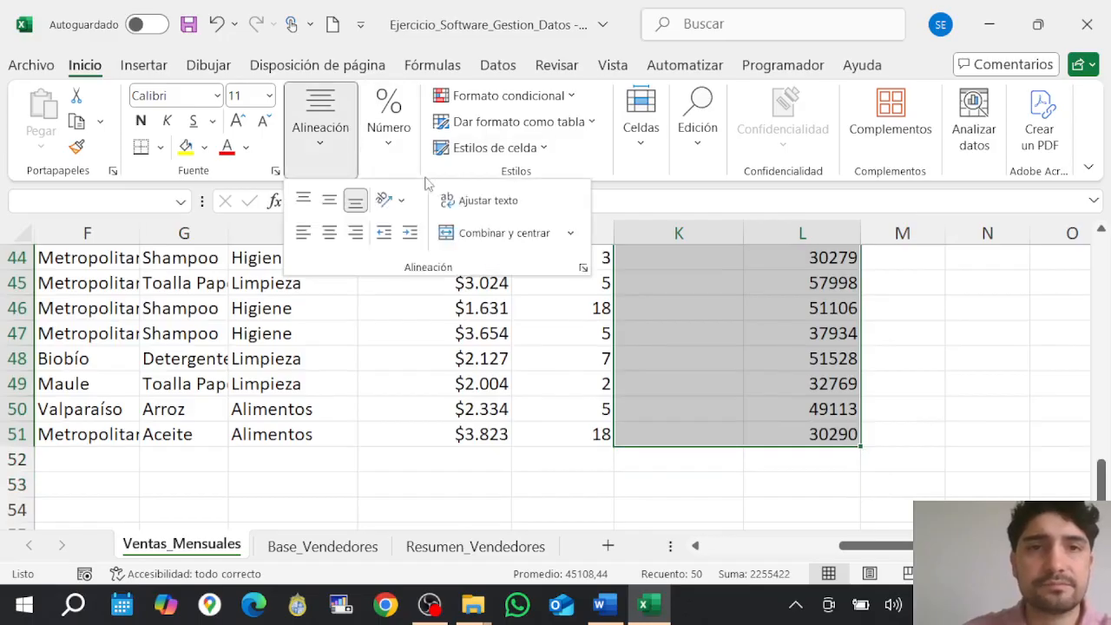
pyautogui.click(365, 153)
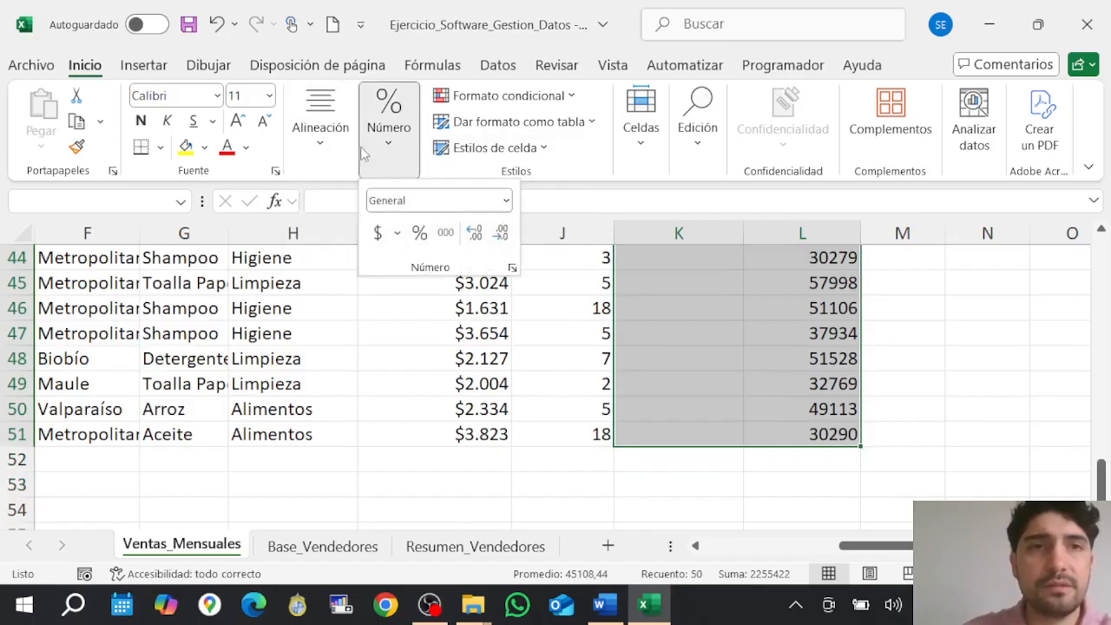
pyautogui.click(506, 202)
pyautogui.click(464, 360)
pyautogui.scroll(14, 530, 347)
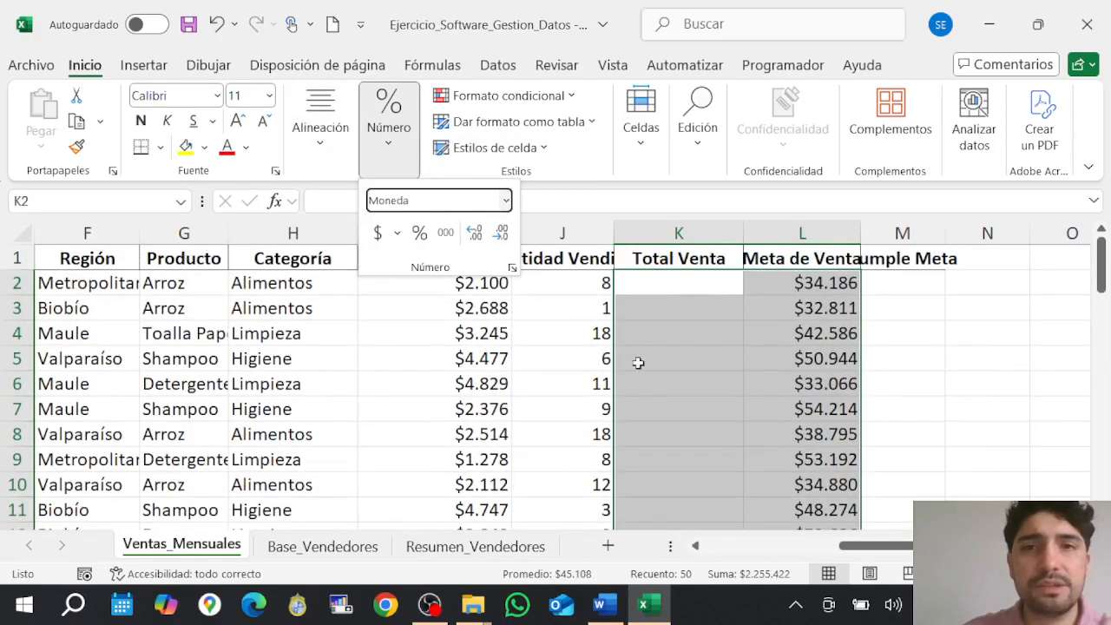
pyautogui.click(538, 274)
# Apply the Fecha corta format to the Fecha column data in B2:B51, leaving out the header.
pyautogui.press('Left')
pyautogui.press('Left')
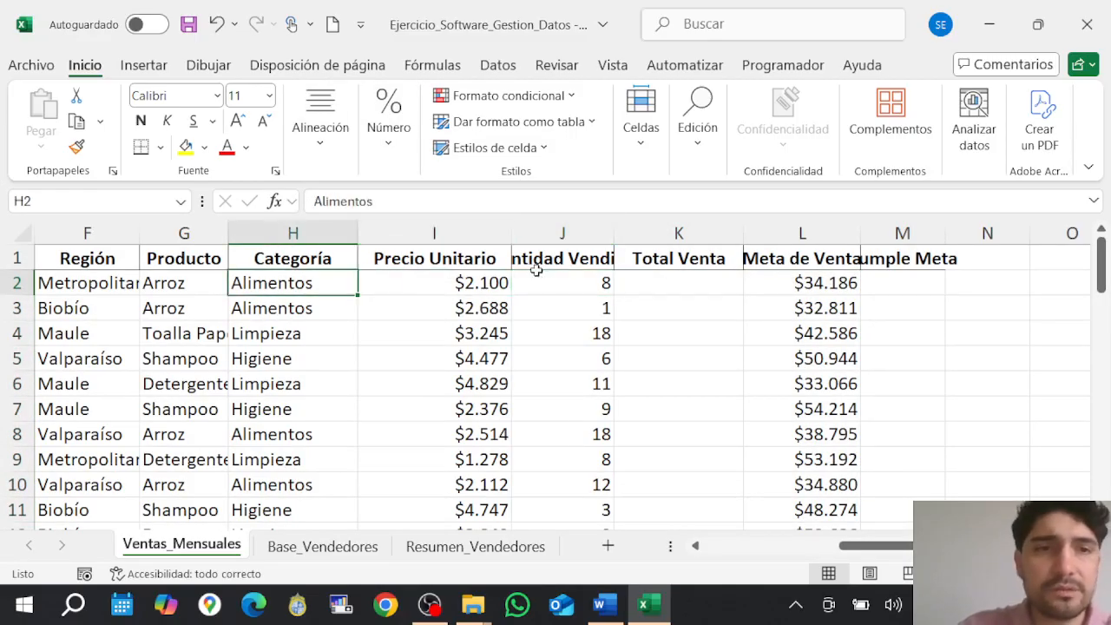
pyautogui.press('Home')
pyautogui.press('Right')
pyautogui.hotkey('shift', 'Down')
pyautogui.hotkey('shift', 'Down')
pyautogui.hotkey('shift', 'Down')
pyautogui.hotkey('shift', 'Down')
pyautogui.hotkey('shift', 'Down')
pyautogui.hotkey('shift', 'Down')
pyautogui.hotkey('shift', 'Down')
pyautogui.hotkey('shift', 'Down')
pyautogui.hotkey('shift', 'Down')
pyautogui.hotkey('shift', 'Down')
pyautogui.hotkey('shift', 'Down')
pyautogui.hotkey('shift', 'Down')
pyautogui.hotkey('shift', 'Down')
pyautogui.hotkey('shift', 'Down')
pyautogui.hotkey('shift', 'Down')
pyautogui.hotkey('shift', 'Down')
pyautogui.hotkey('shift', 'Down')
pyautogui.hotkey('shift', 'Down')
pyautogui.hotkey('shift', 'Down')
pyautogui.hotkey('shift', 'Down')
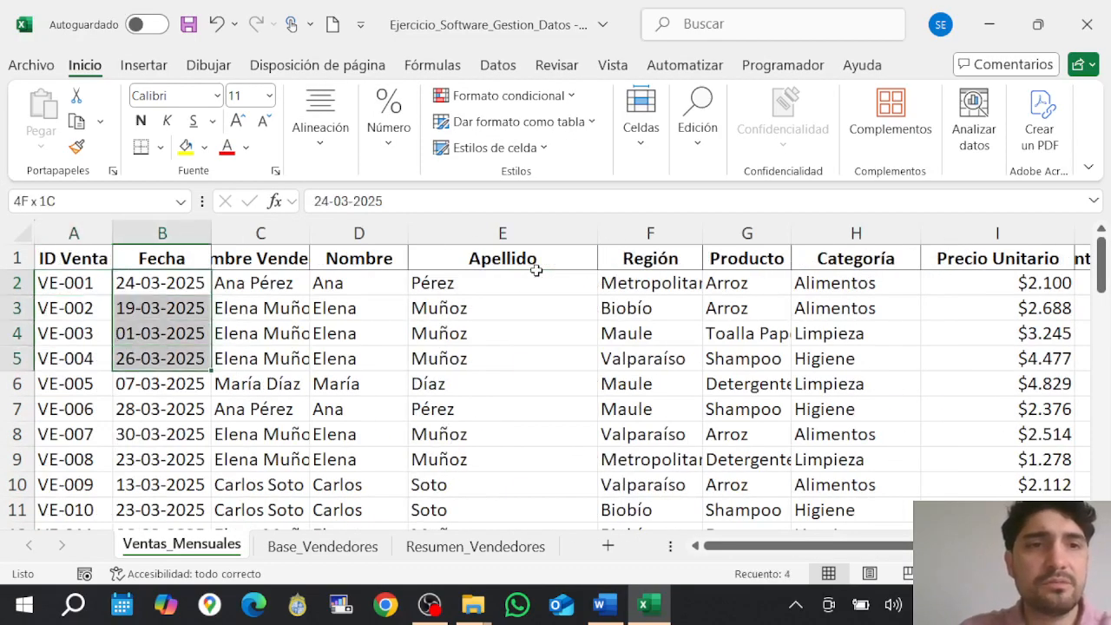
pyautogui.hotkey('shift', 'Down')
pyautogui.hotkey('shift', 'Down')
pyautogui.hotkey('shift', 'Down')
pyautogui.hotkey('shift', 'Down')
pyautogui.hotkey('shift', 'Down')
pyautogui.hotkey('shift', 'Down')
pyautogui.hotkey('shift', 'Down')
pyautogui.hotkey('shift', 'Down')
pyautogui.hotkey('shift', 'Down')
pyautogui.hotkey('shift', 'Down')
pyautogui.hotkey('shift', 'Down')
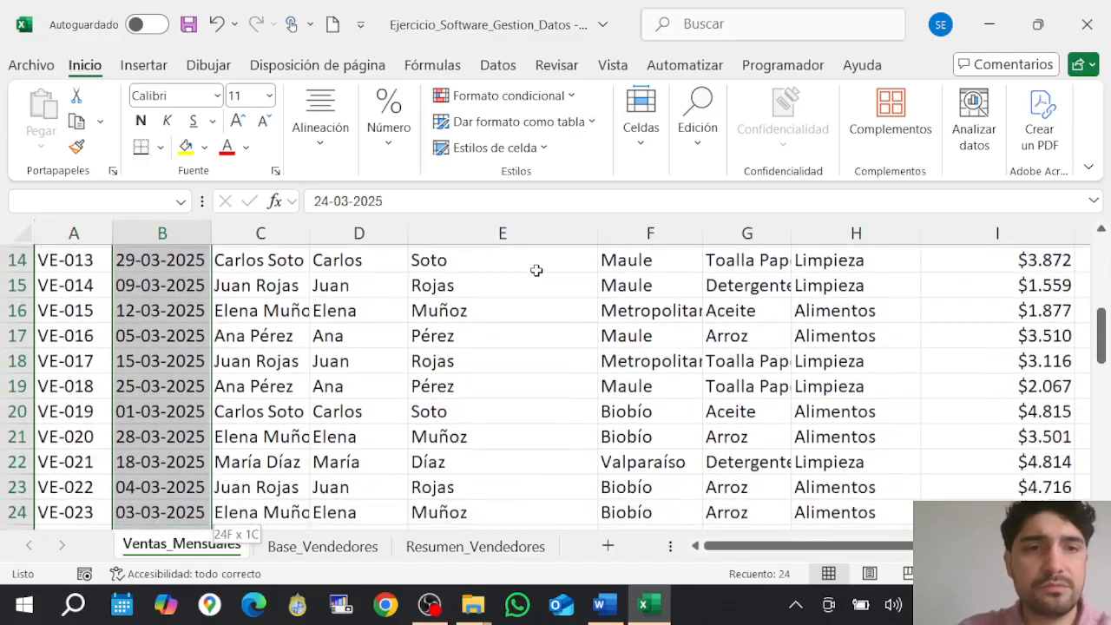
pyautogui.hotkey('shift', 'Down')
pyautogui.hotkey('shift', 'Down')
pyautogui.hotkey('shift', 'Down')
pyautogui.hotkey('shift', 'Down')
pyautogui.hotkey('shift', 'Down')
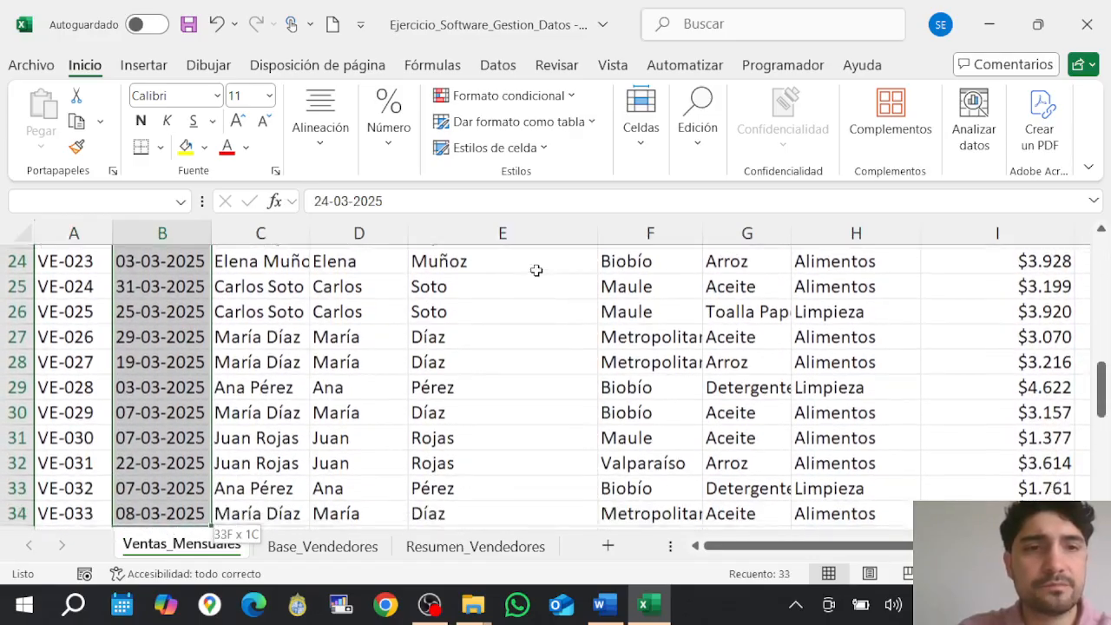
pyautogui.hotkey('shift', 'Down')
pyautogui.hotkey('shift', 'Down')
pyautogui.hotkey('shift', 'Down')
pyautogui.hotkey('shift', 'Down')
pyautogui.hotkey('shift', 'Down')
pyautogui.hotkey('shift', 'Down')
pyautogui.hotkey('shift', 'Down')
pyautogui.hotkey('shift', 'Down')
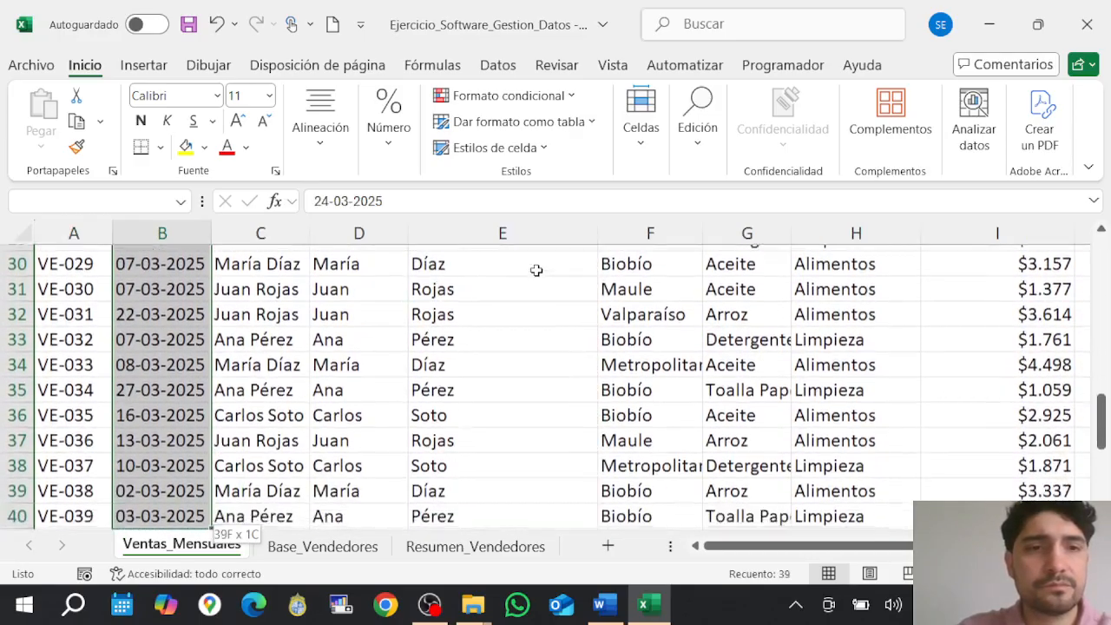
pyautogui.hotkey('shift', 'Down')
pyautogui.hotkey('shift', 'Down')
pyautogui.hotkey('shift', 'Down')
pyautogui.hotkey('shift', 'Down')
pyautogui.hotkey('shift', 'Down')
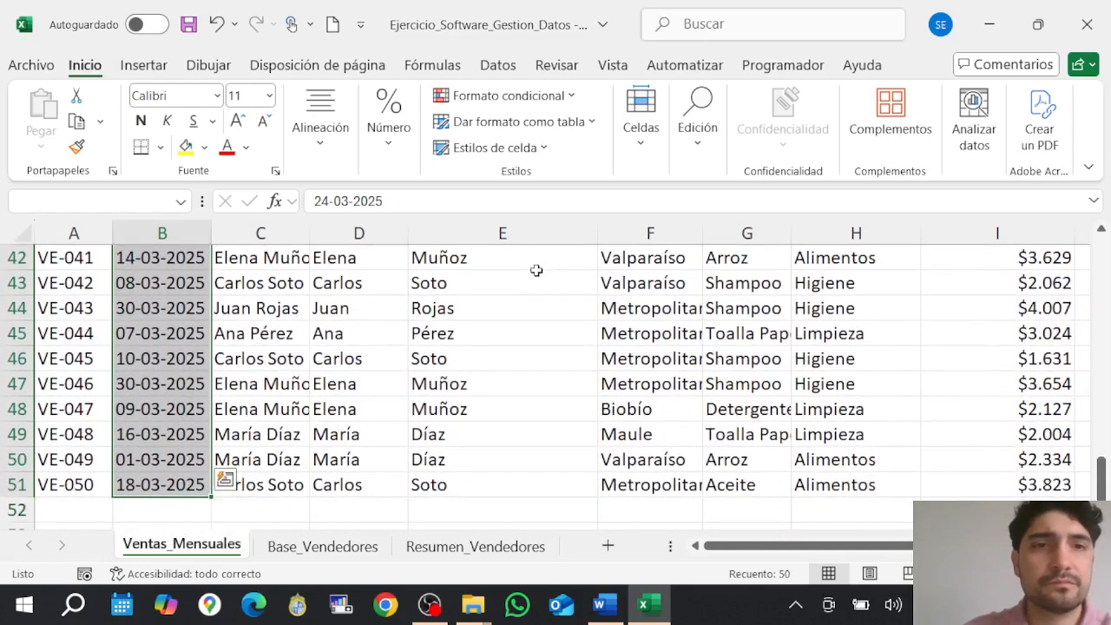
pyautogui.click(299, 121)
pyautogui.click(389, 130)
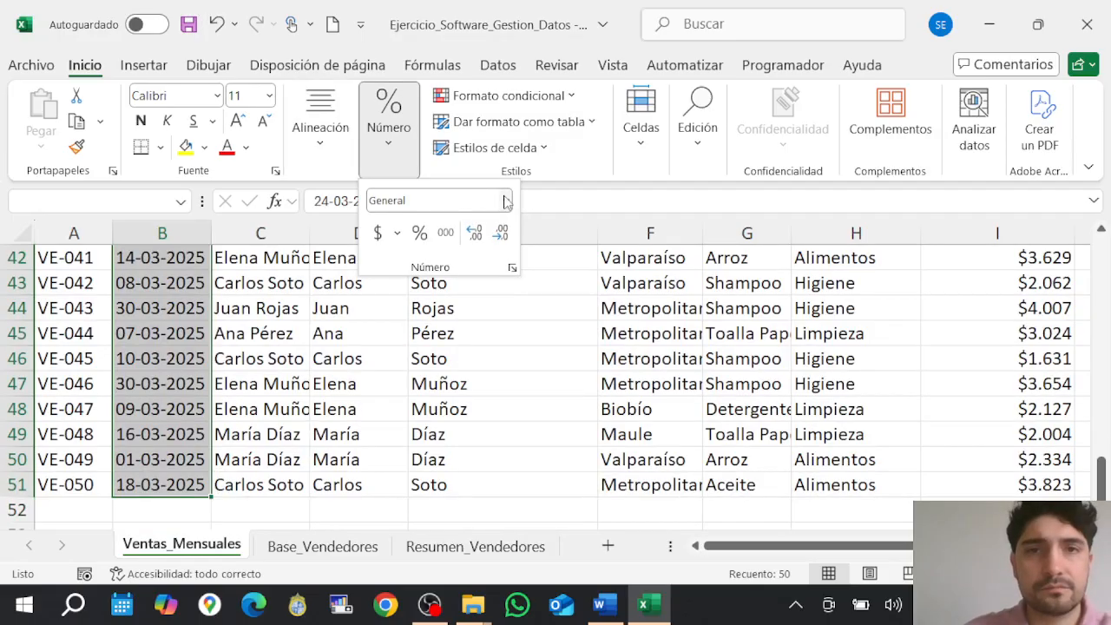
pyautogui.click(505, 201)
pyautogui.click(495, 431)
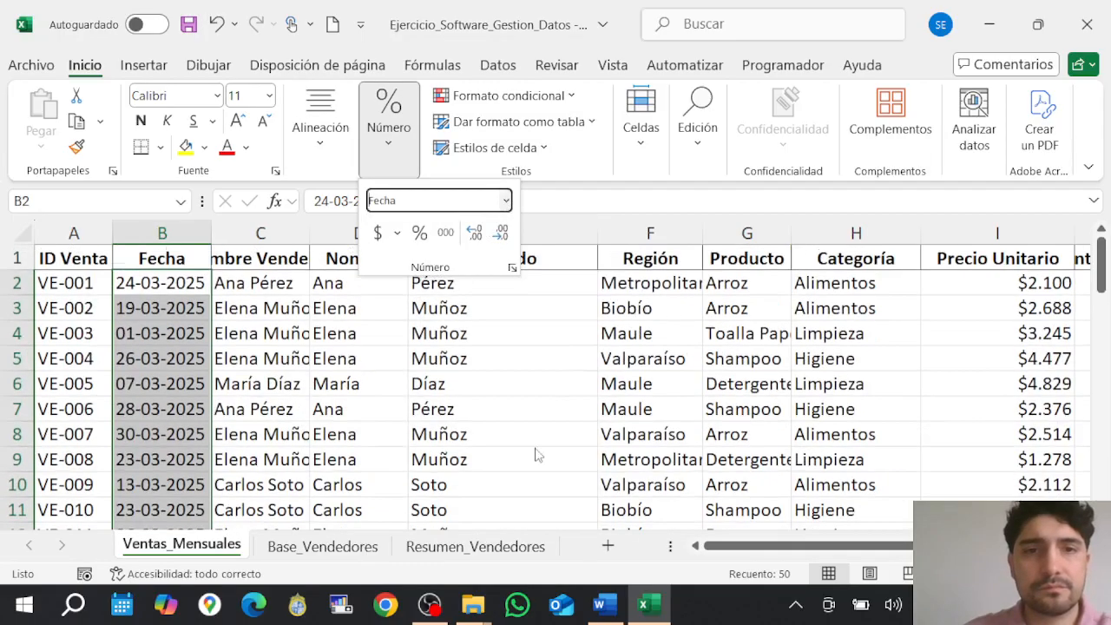
pyautogui.click(664, 366)
# Switch to the Word guide and read the Cálculos instructions for the Total Venta and Cumple Meta columns.
pyautogui.click(604, 604)
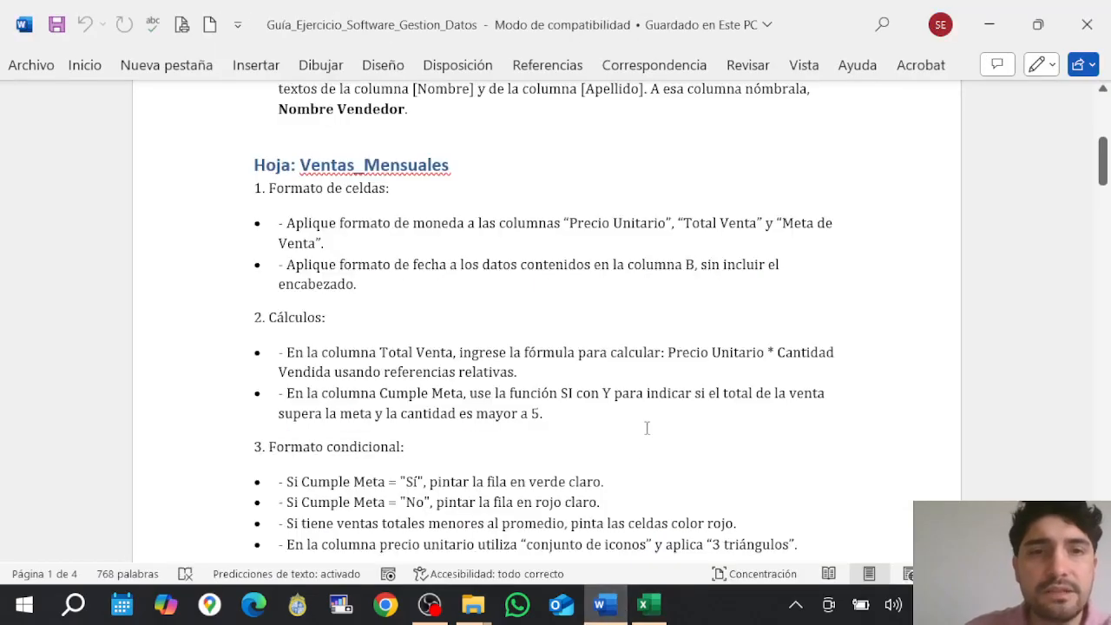
pyautogui.scroll(-1, 649, 425)
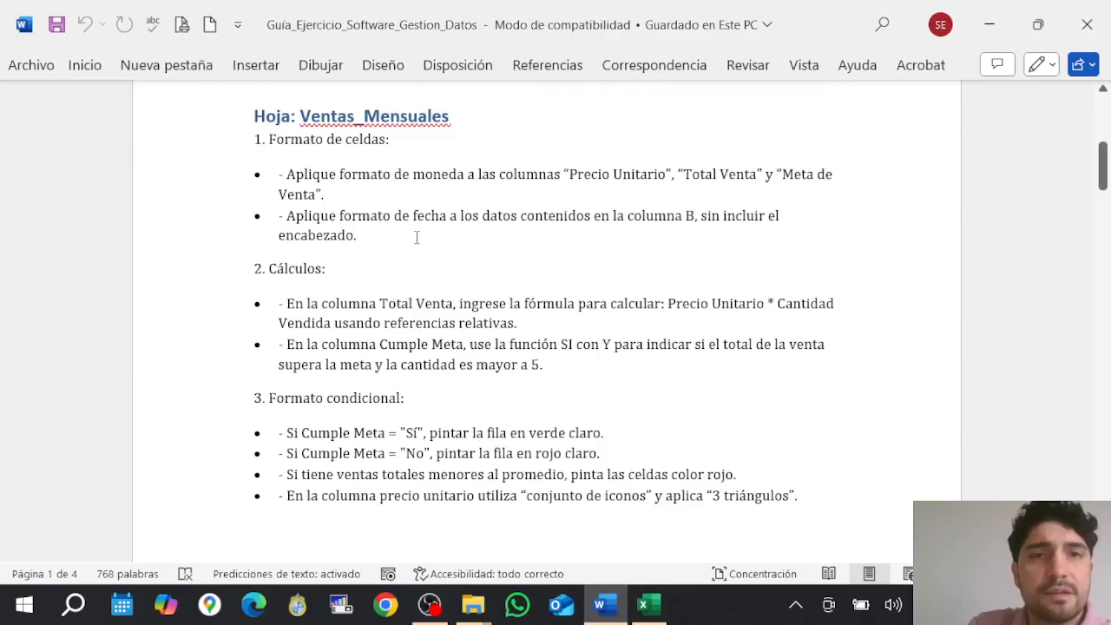
pyautogui.scroll(-1, 457, 317)
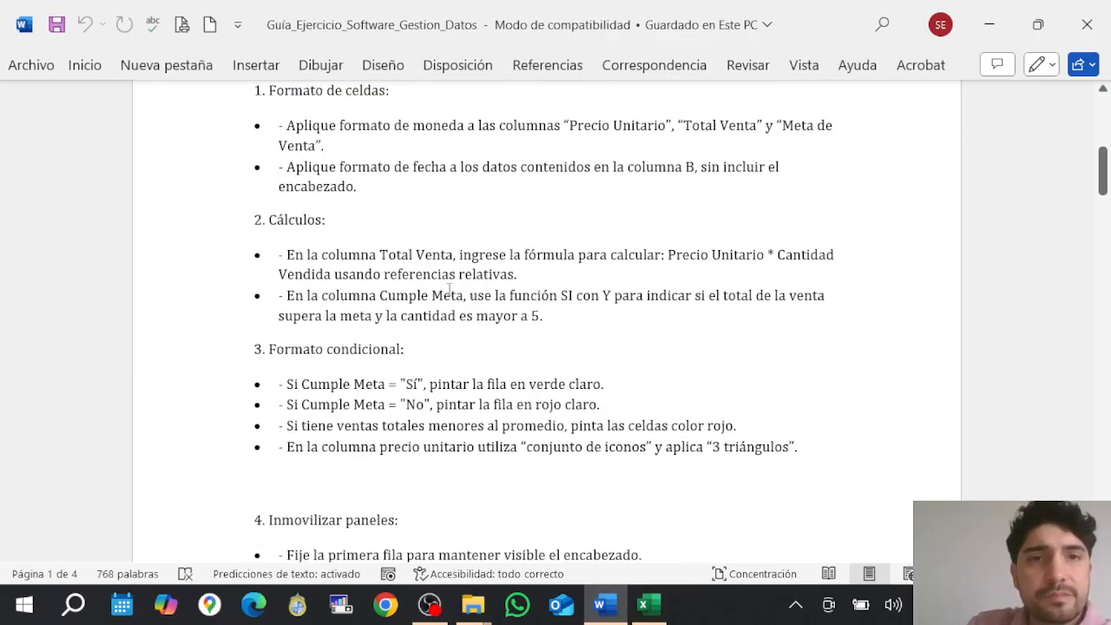
pyautogui.scroll(1, 455, 291)
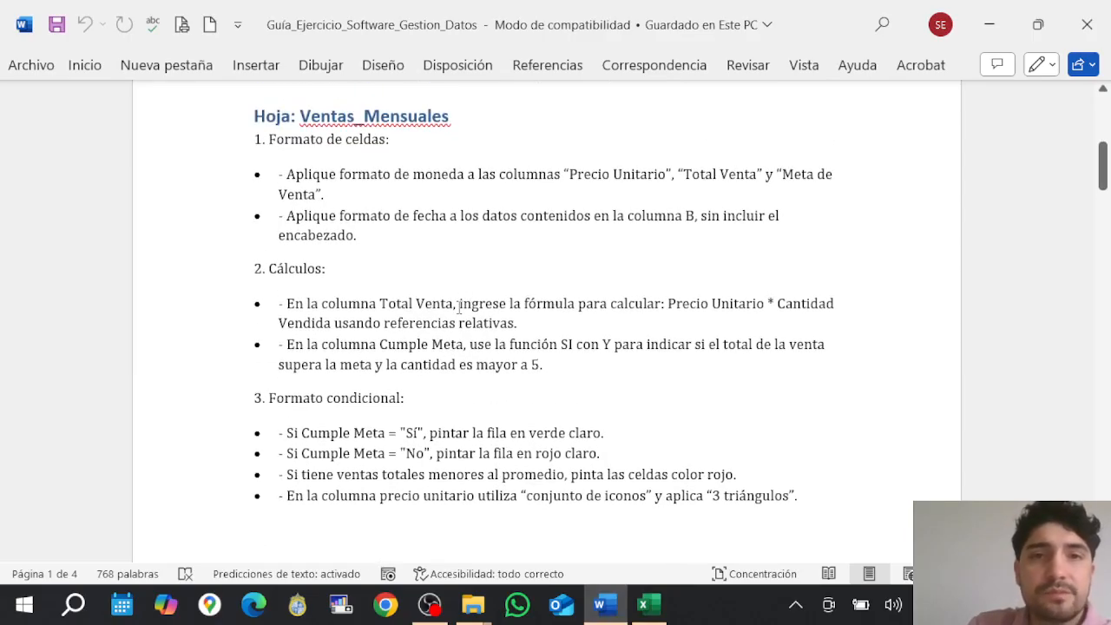
pyautogui.moveTo(455, 306); pyautogui.dragTo(331, 304)
pyautogui.click(334, 308)
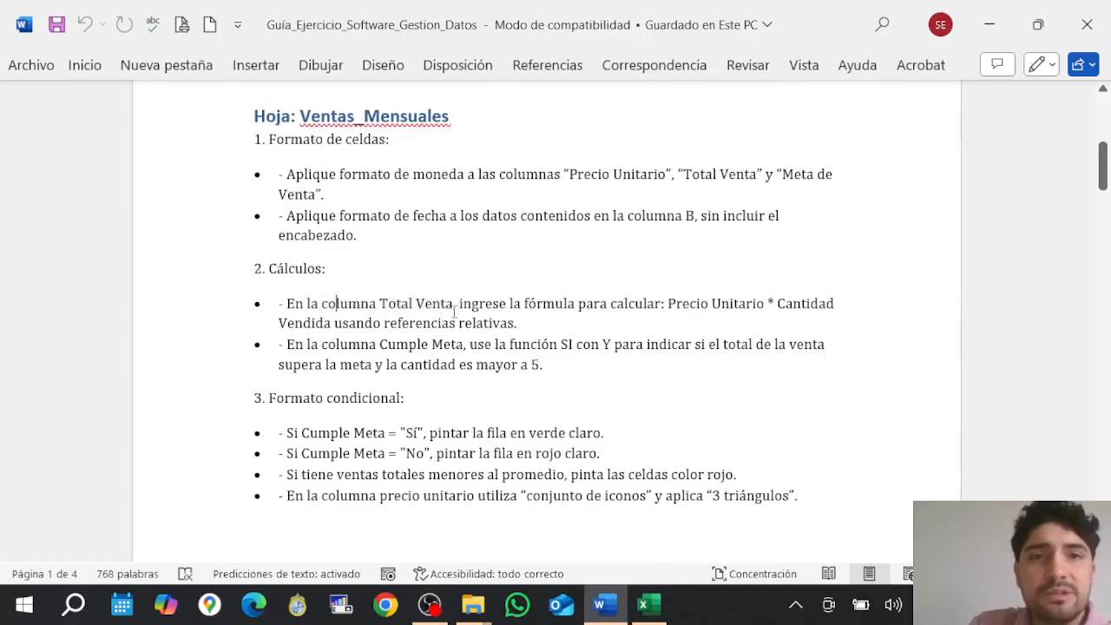
pyautogui.moveTo(458, 306); pyautogui.dragTo(524, 304)
pyautogui.click(519, 322)
pyautogui.click(524, 304)
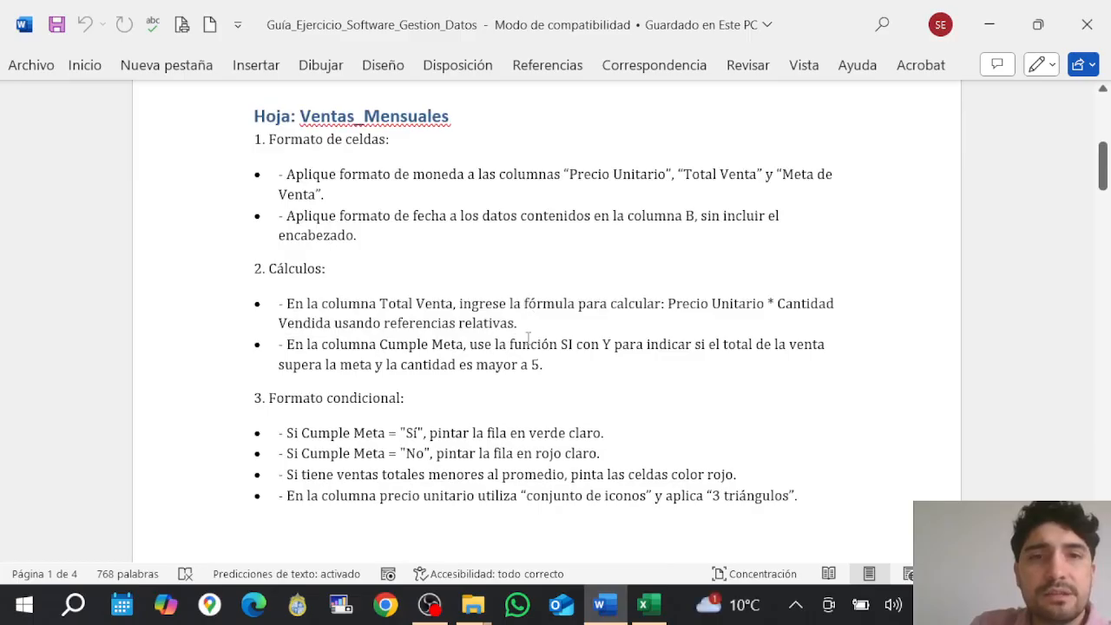
# Switch to the Excel workbook and enter the formula =I2*J2 in Total Venta cell K2.
pyautogui.click(647, 604)
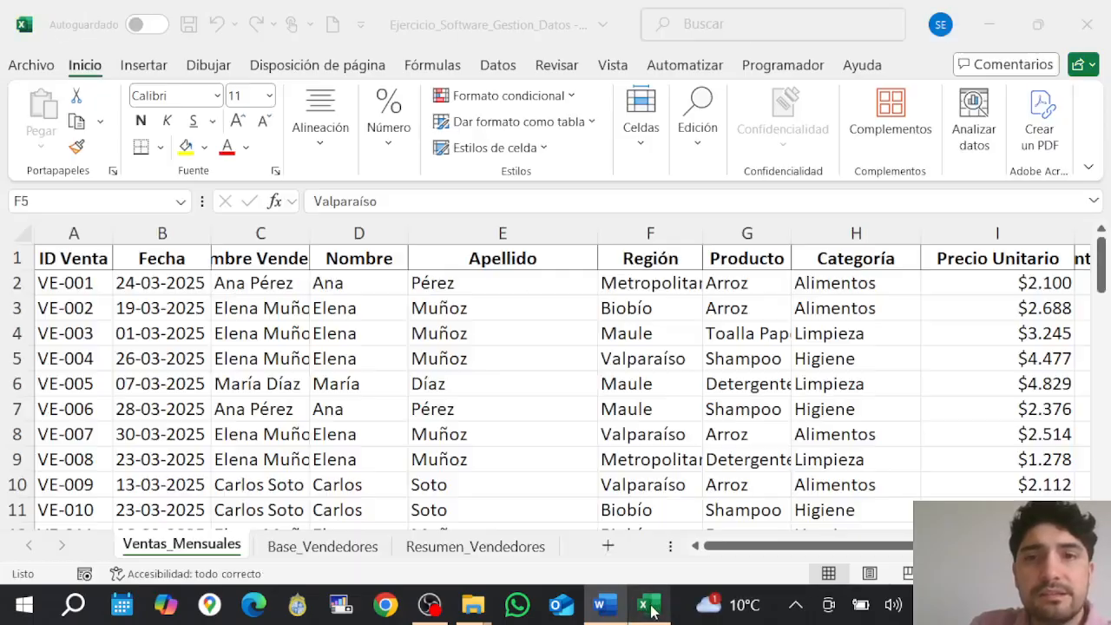
pyautogui.moveTo(797, 551); pyautogui.dragTo(885, 551)
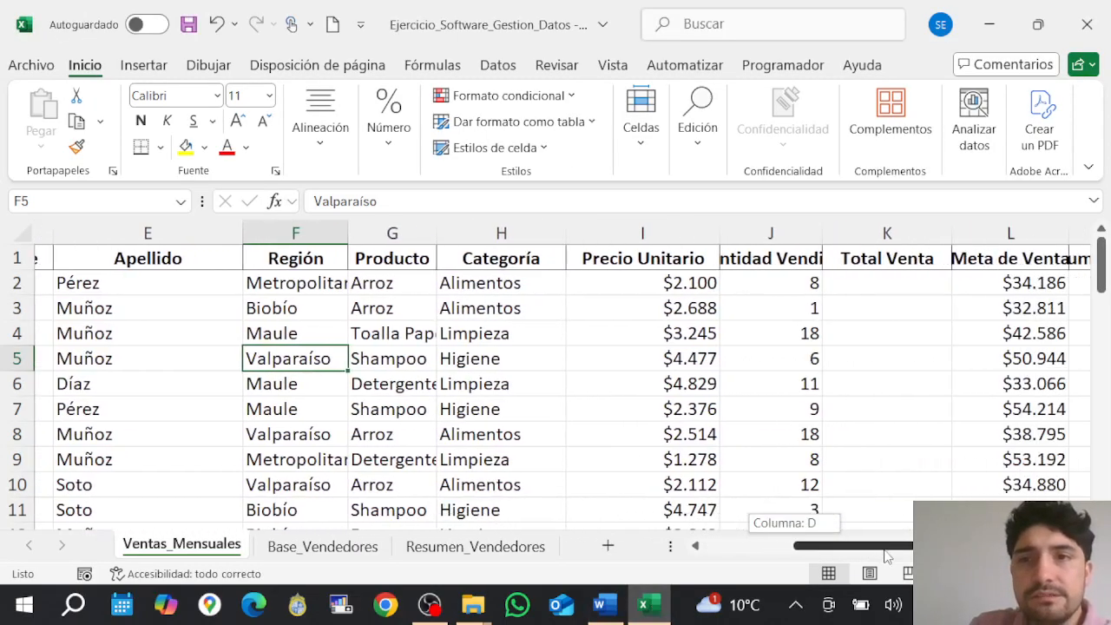
pyautogui.click(879, 289)
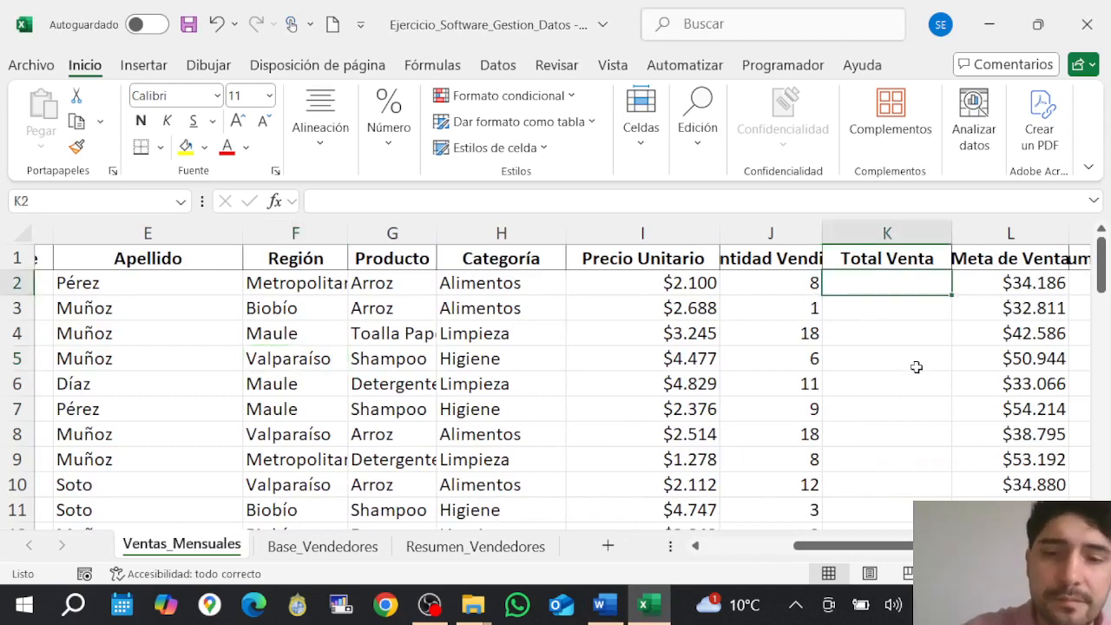
pyautogui.write('=')
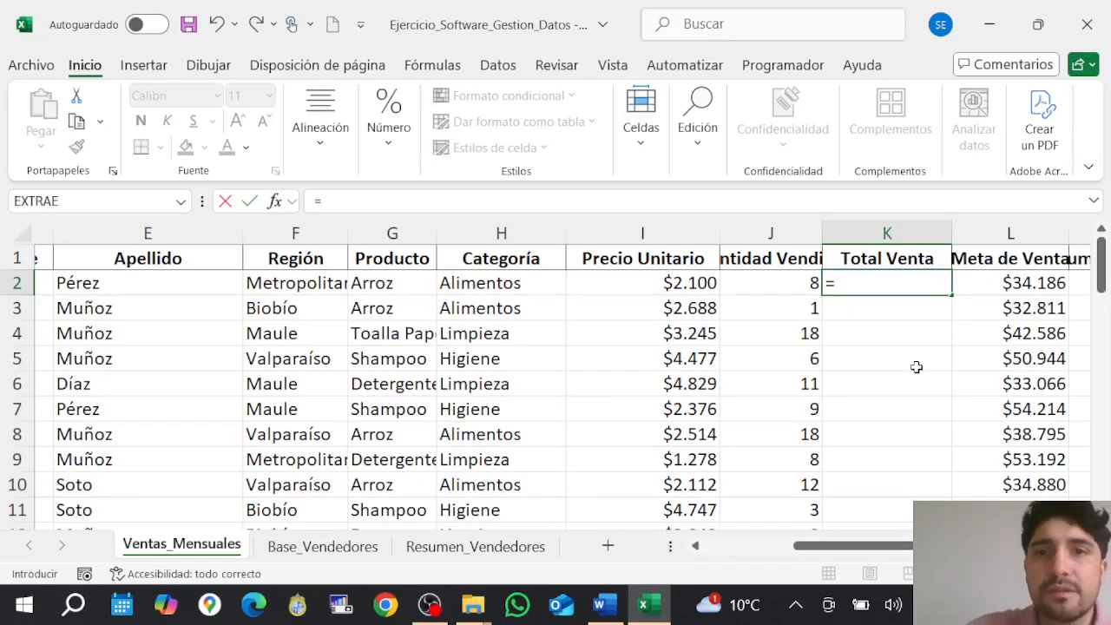
pyautogui.click(670, 282)
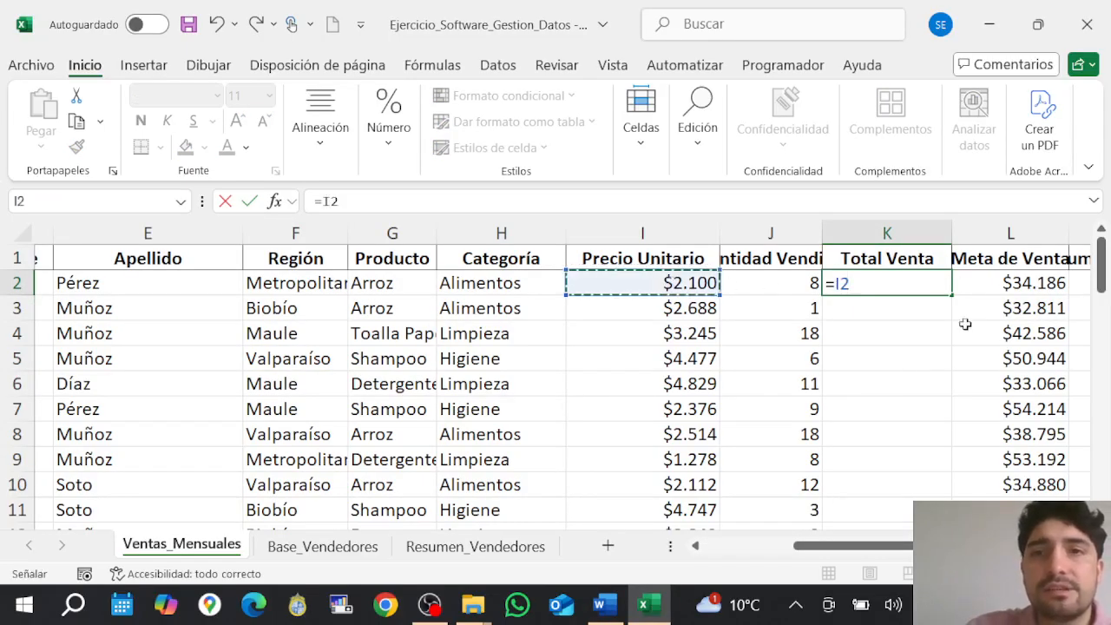
pyautogui.write('*')
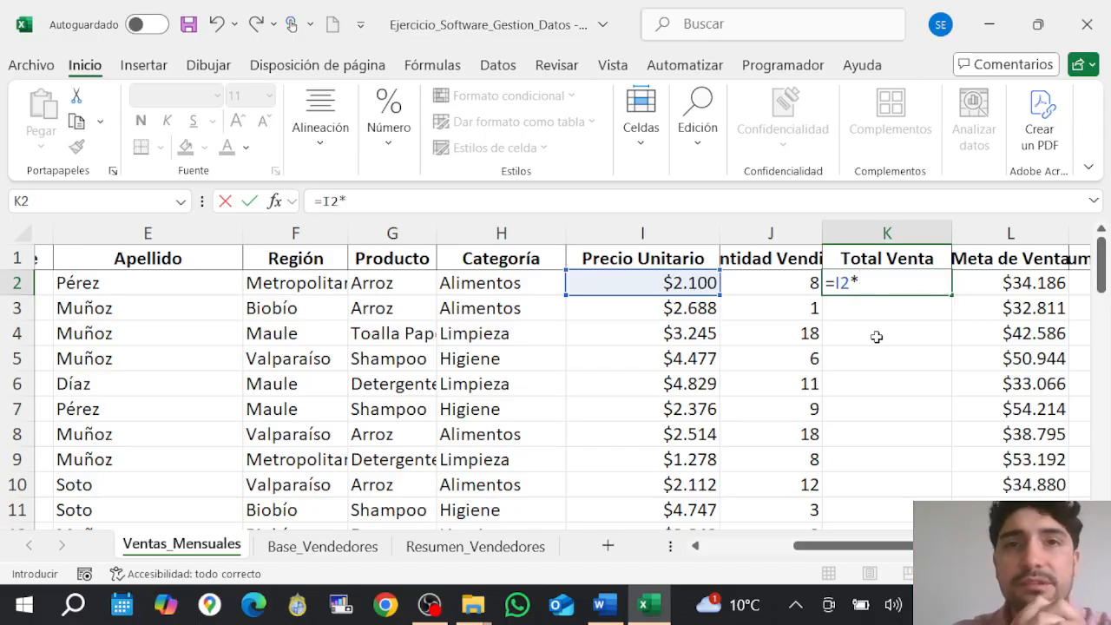
pyautogui.click(792, 283)
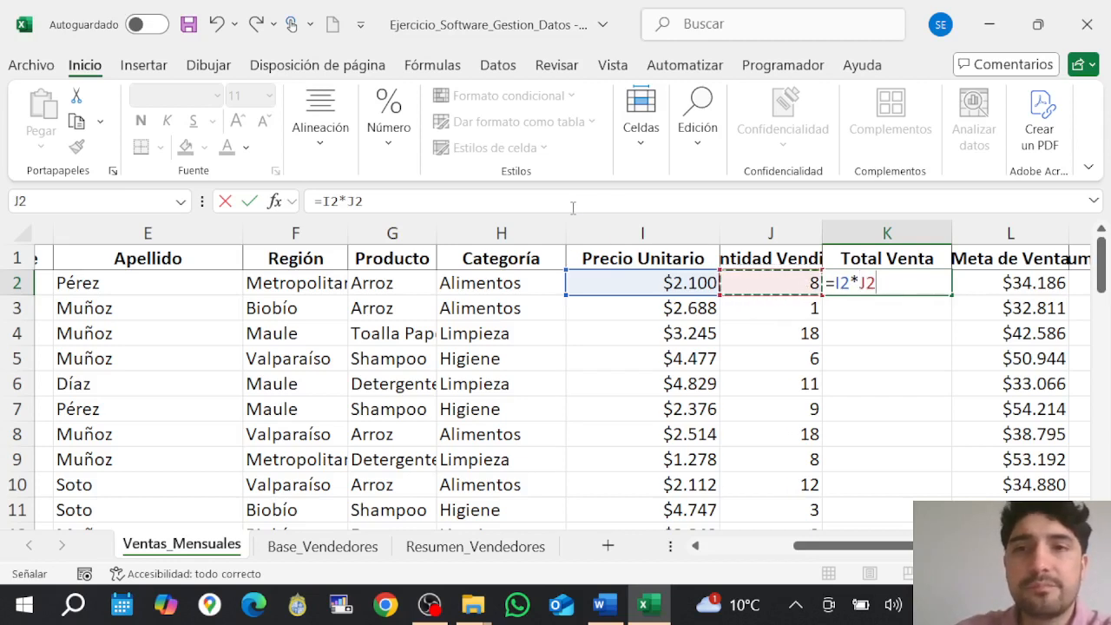
pyautogui.press('Return')
# Examine the formula in K2 and the Precio Unitario and Cantidad Vendida values it relates to in the rows below.
pyautogui.click(858, 290)
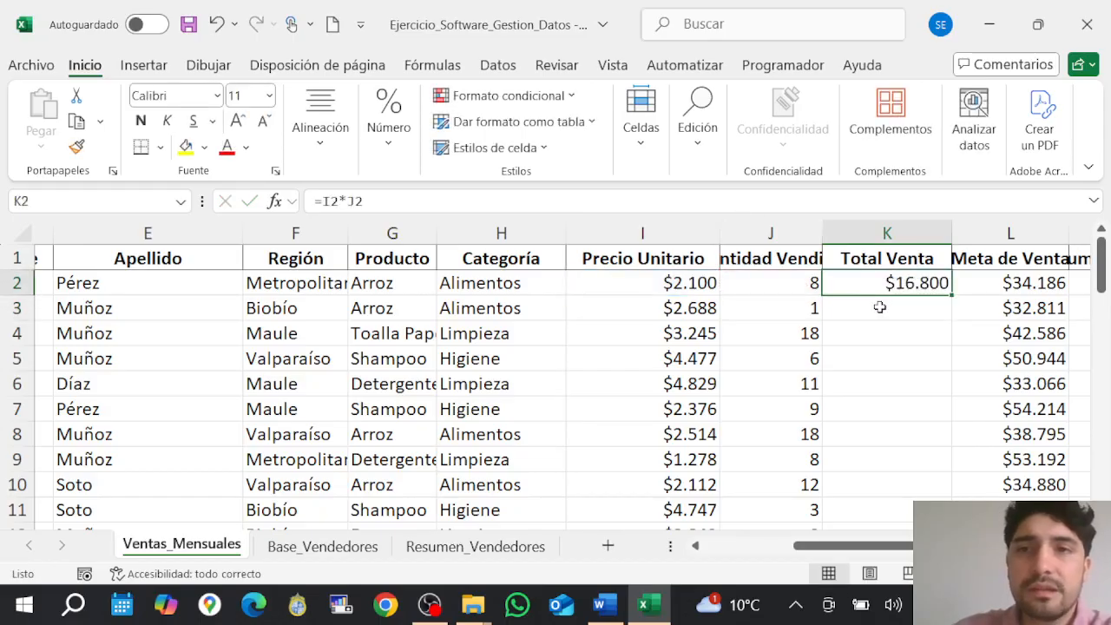
pyautogui.click(625, 199)
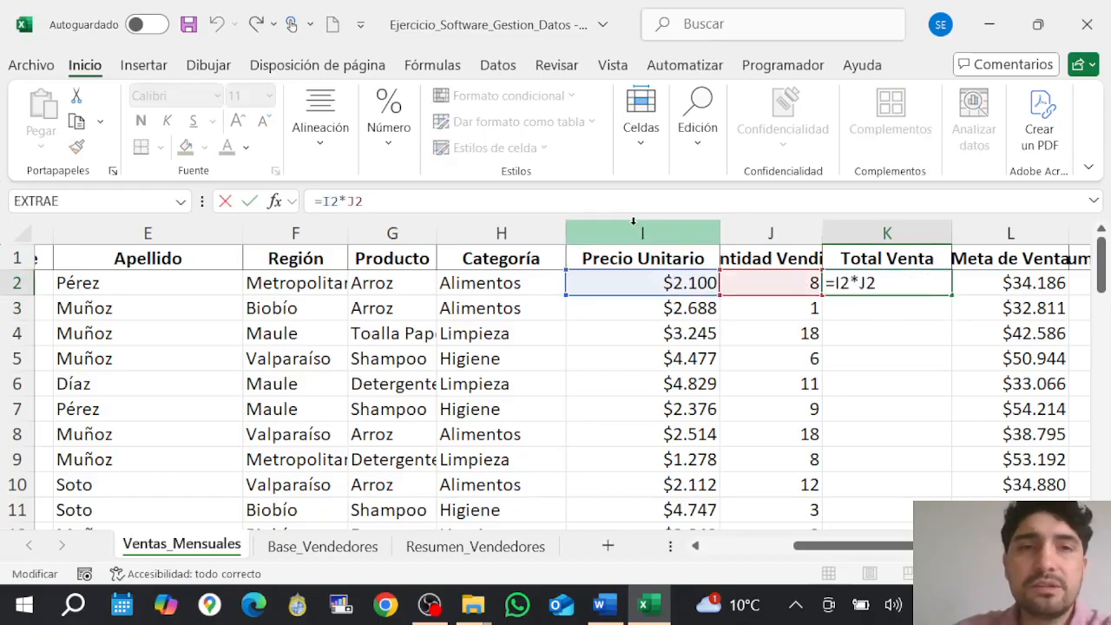
pyautogui.press('Return')
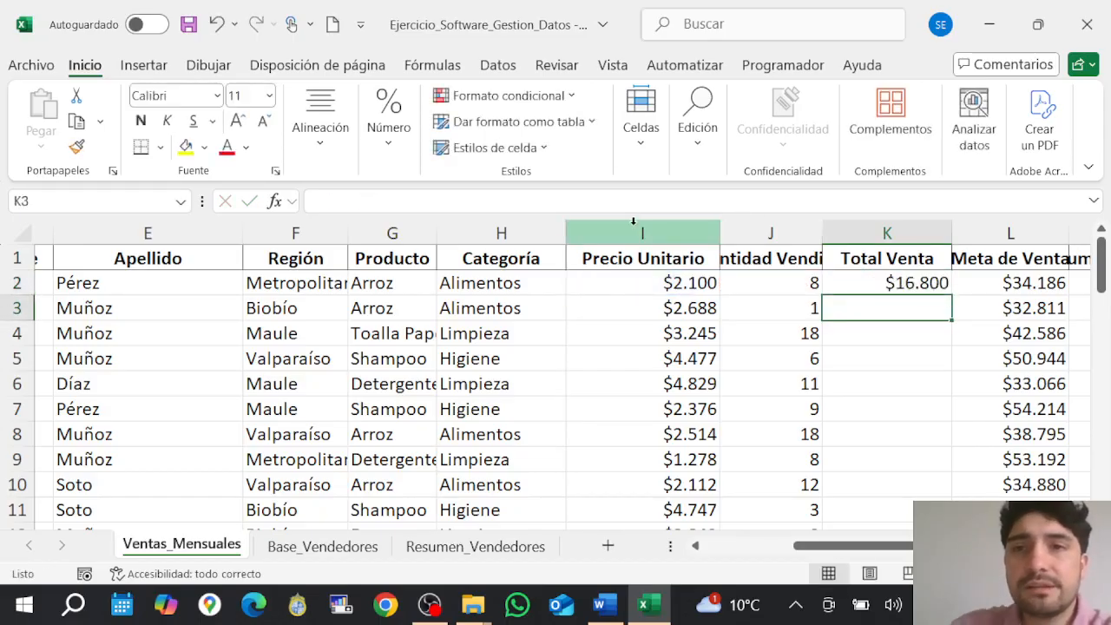
pyautogui.click(913, 288)
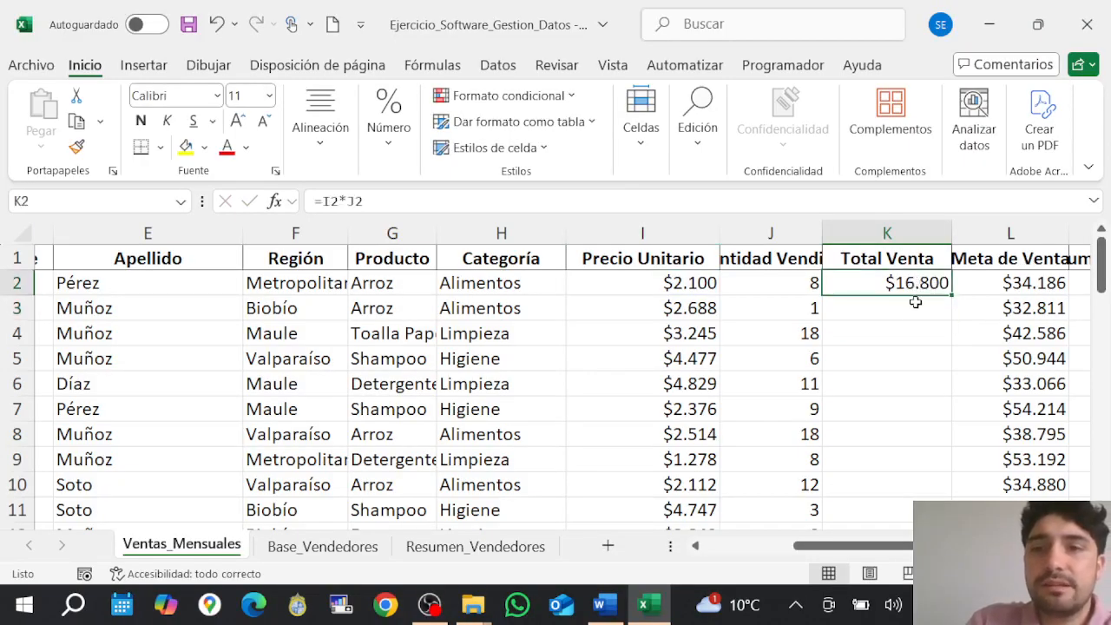
pyautogui.click(916, 313)
pyautogui.press('Down')
pyautogui.press('Down')
pyautogui.press('Down')
pyautogui.press('Up')
pyautogui.press('Up')
pyautogui.press('Up')
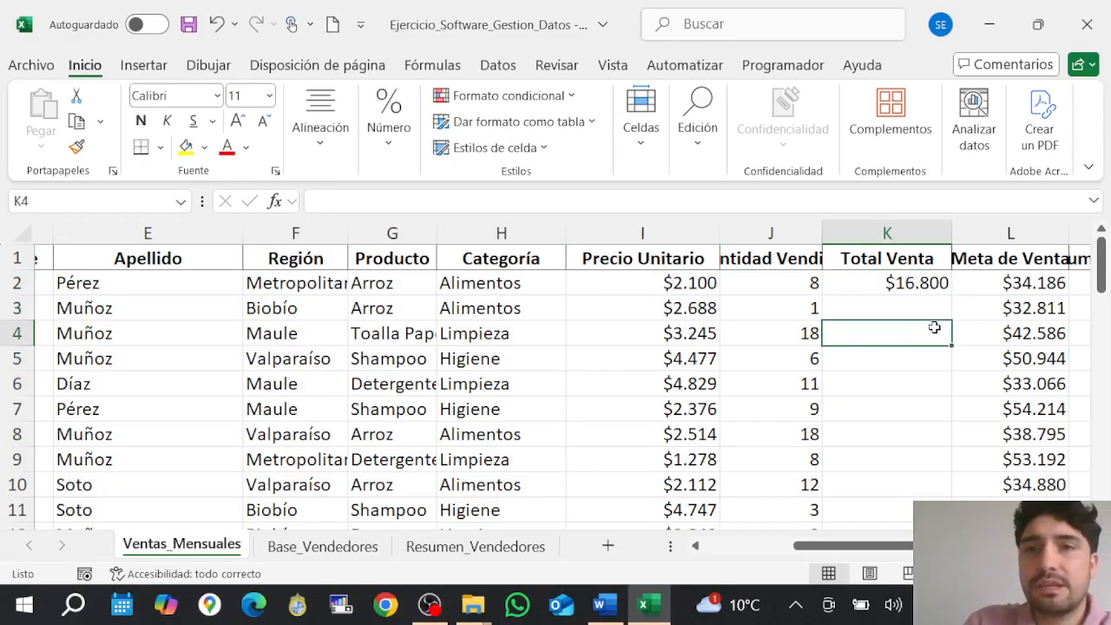
pyautogui.press('Left')
pyautogui.press('Left')
pyautogui.press('Right')
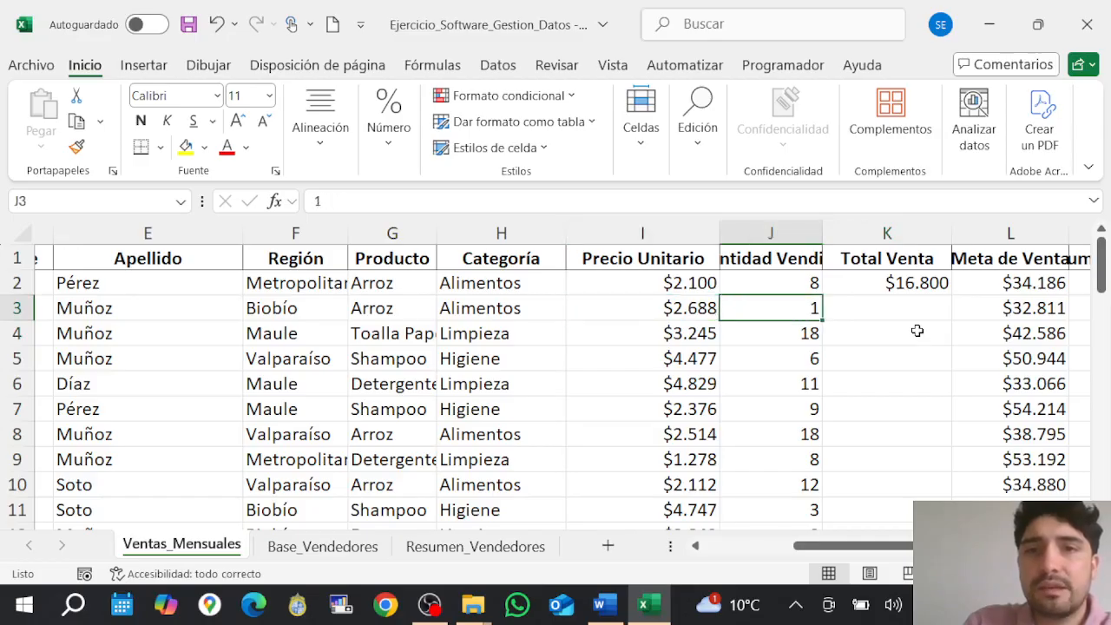
pyautogui.press('Left')
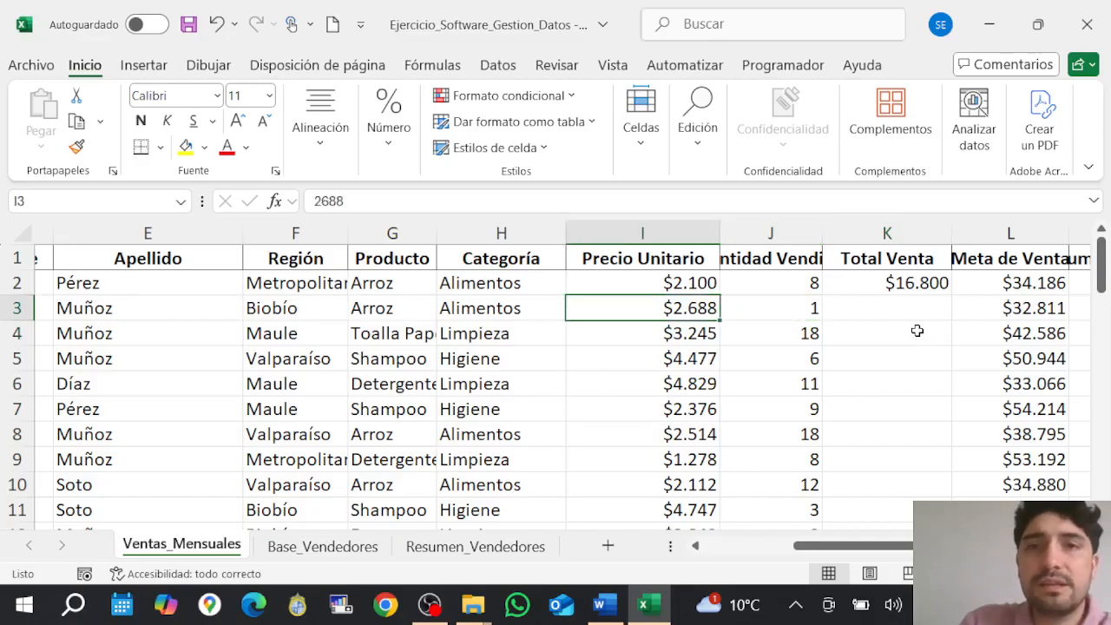
pyautogui.press('Right')
pyautogui.press('Left')
pyautogui.press('Down')
pyautogui.press('Right')
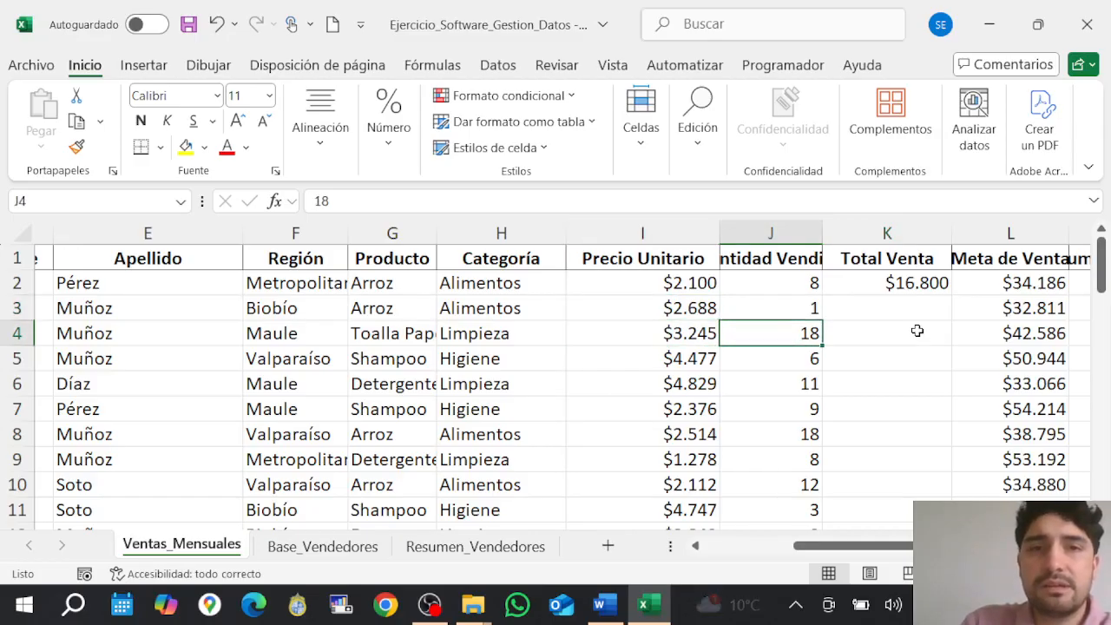
pyautogui.press('Left')
pyautogui.press('Down')
pyautogui.press('Down')
pyautogui.press('Right')
pyautogui.press('Right')
# Fill the K2 formula down the whole Total Venta column to the last data row.
pyautogui.click(939, 285)
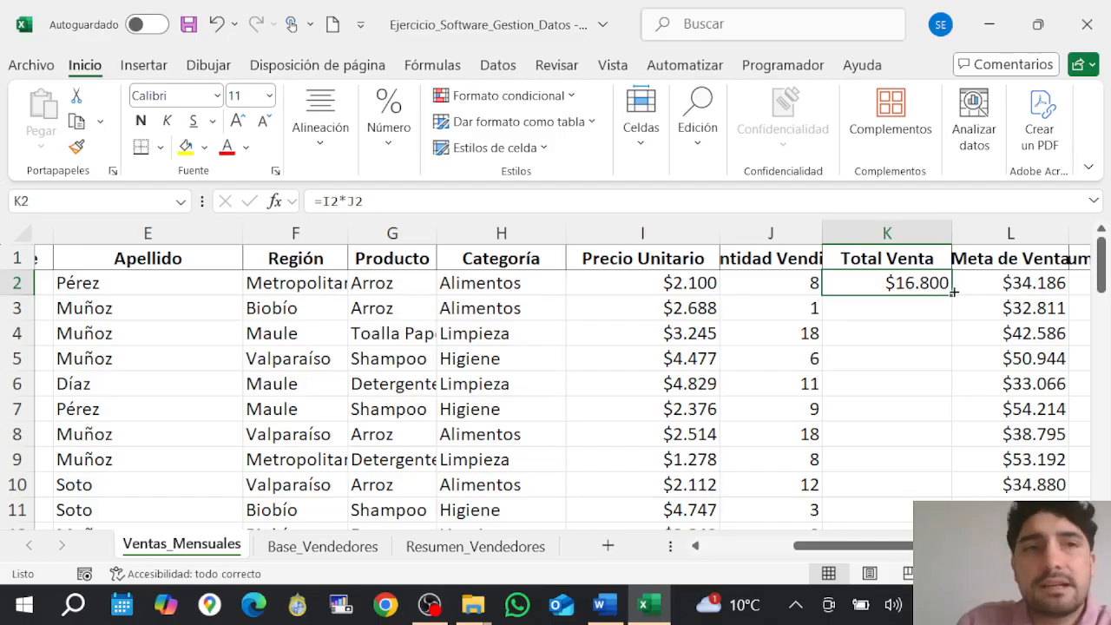
pyautogui.moveTo(951, 296); pyautogui.dragTo(952, 296)
pyautogui.doubleClick(952, 296)
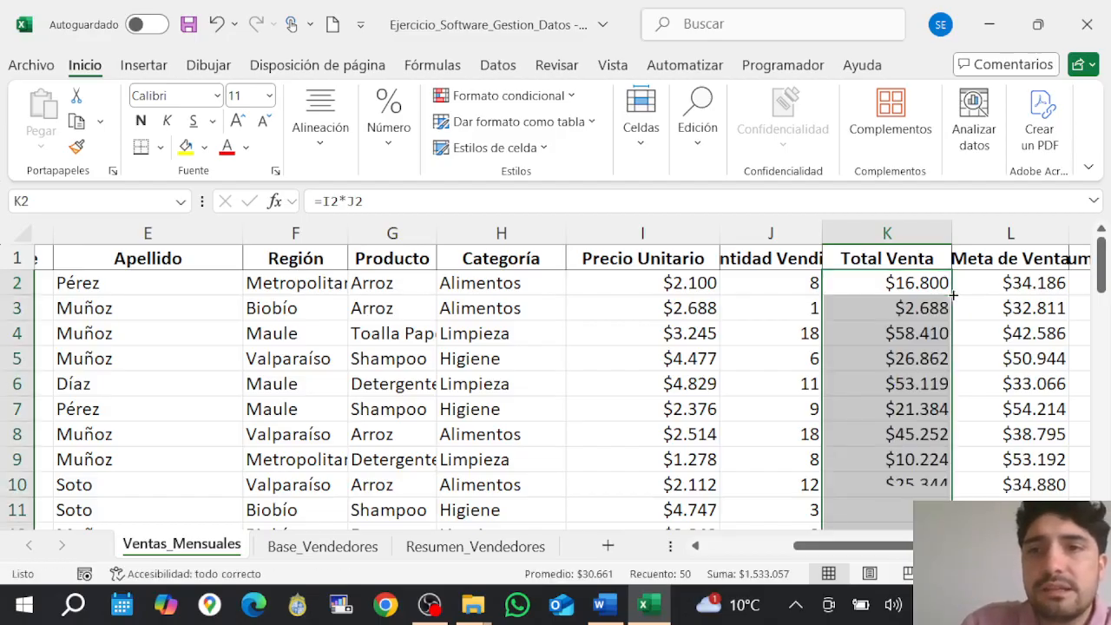
pyautogui.scroll(-8, 953, 351)
pyautogui.scroll(8, 952, 351)
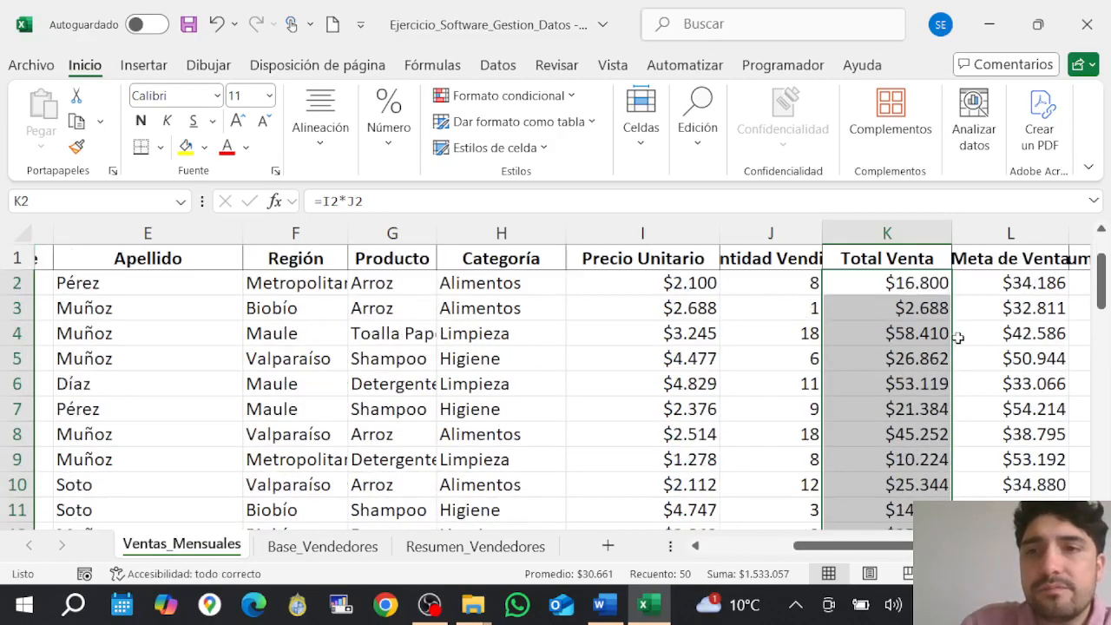
# Switch to the Word guide and read the Cumple Meta instruction about using SI with Y.
pyautogui.click(605, 604)
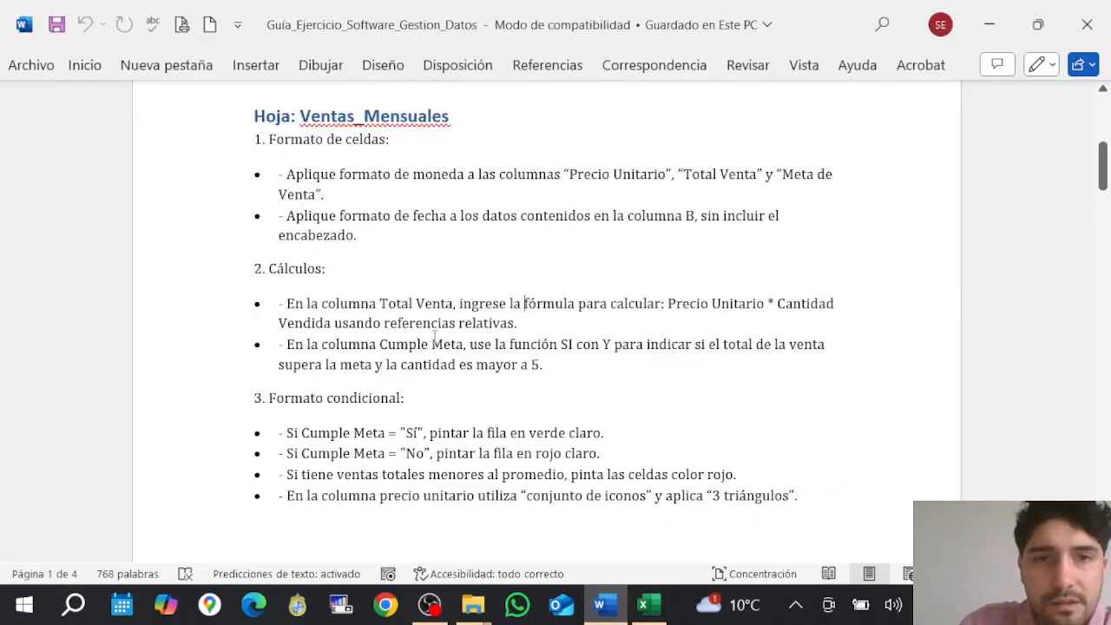
pyautogui.scroll(-1, 455, 330)
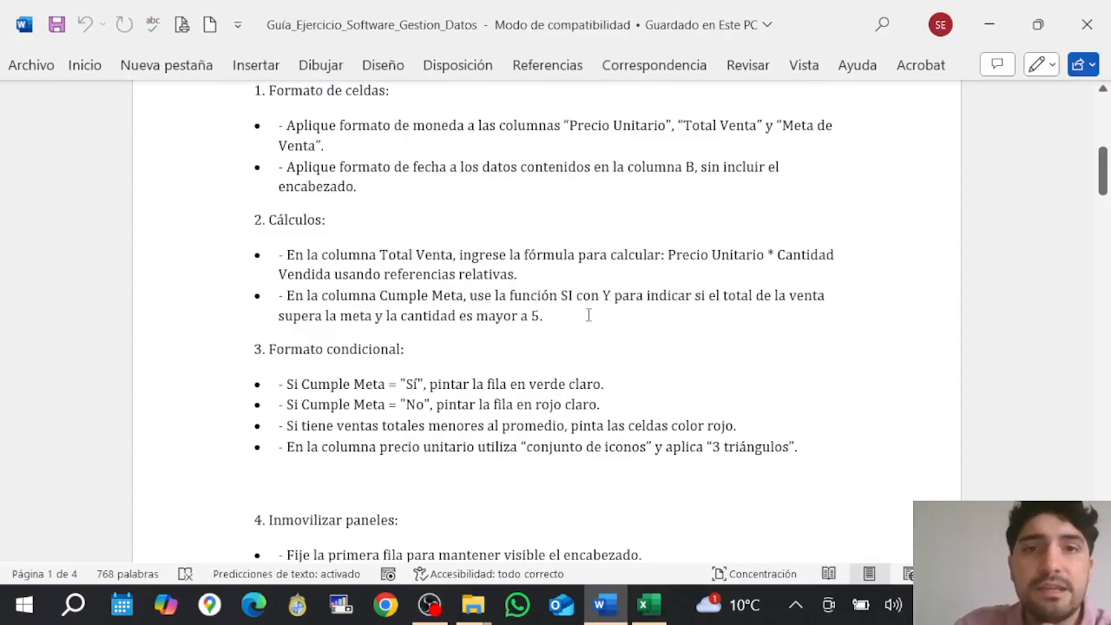
pyautogui.moveTo(544, 315); pyautogui.dragTo(684, 310)
pyautogui.click(621, 294)
pyautogui.click(683, 321)
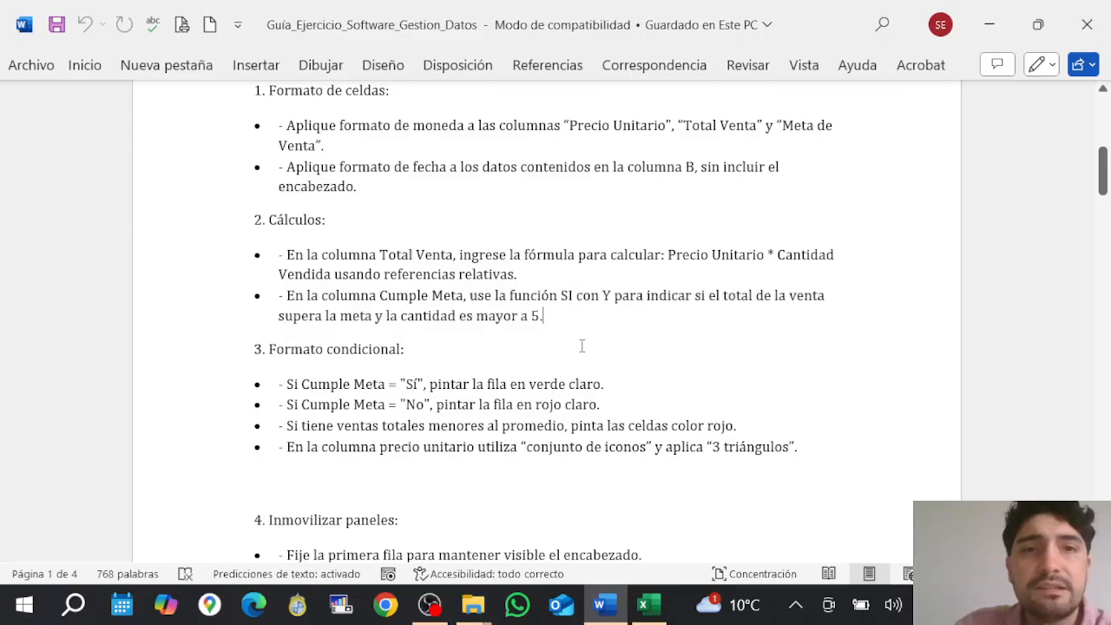
# Switch to the Excel workbook and start a formula in Cumple Meta cell M2 with the Y function nested inside SI.
pyautogui.click(653, 606)
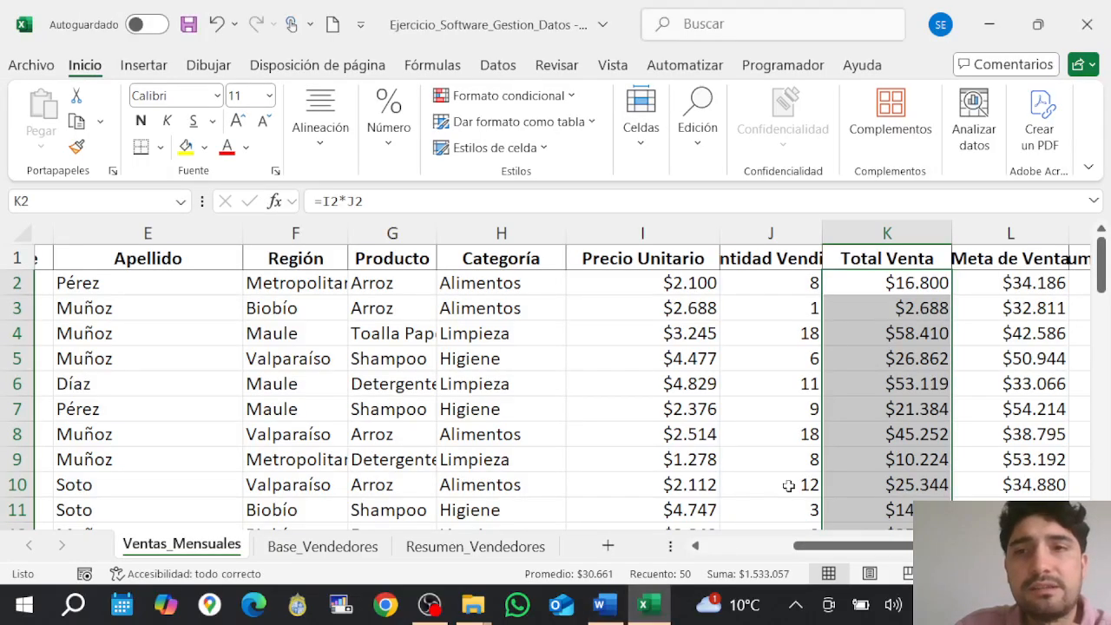
pyautogui.moveTo(867, 546); pyautogui.dragTo(878, 545)
pyautogui.click(945, 285)
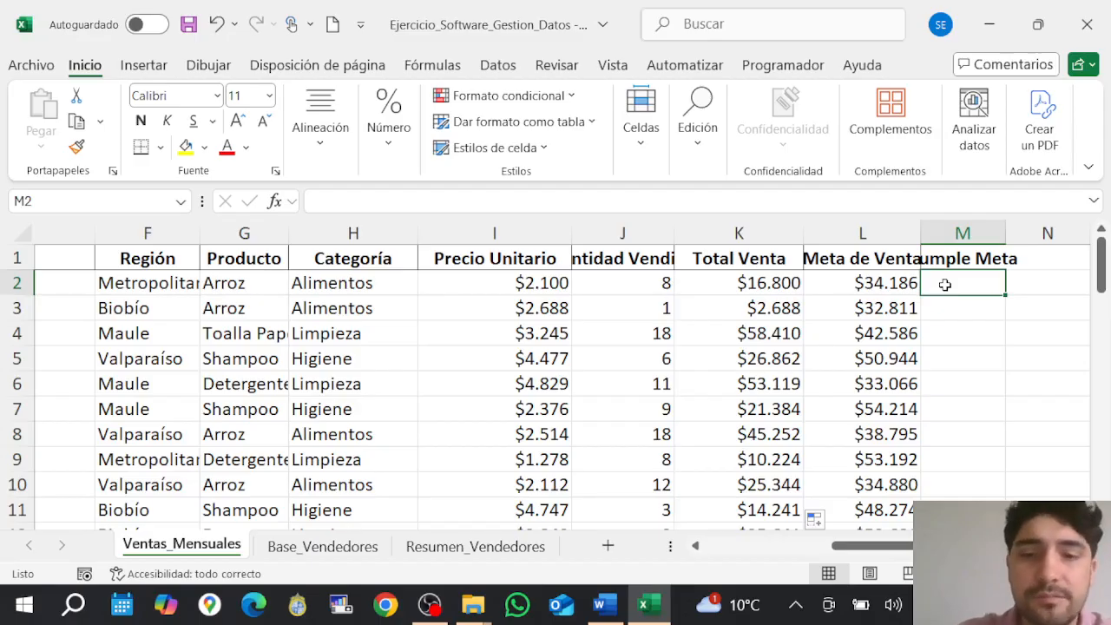
pyautogui.write('=')
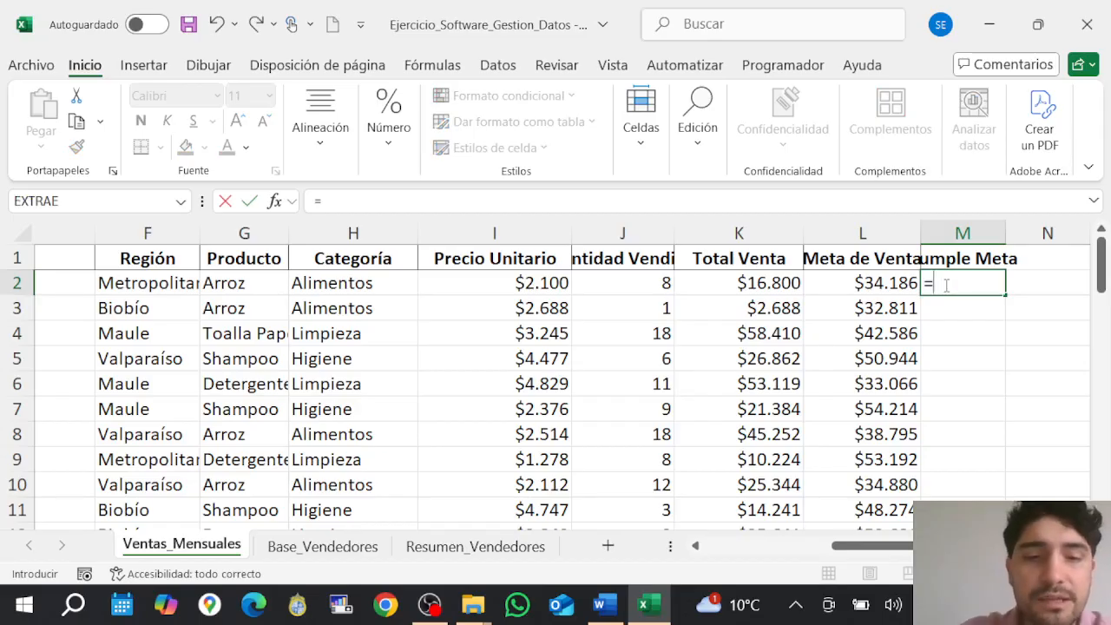
pyautogui.write('si(')
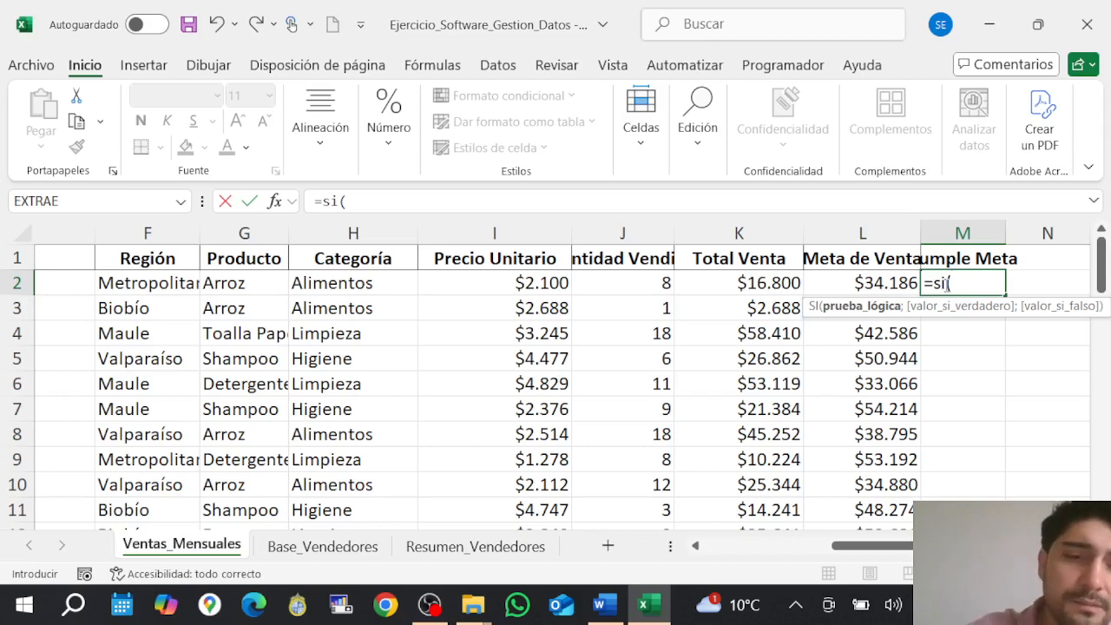
pyautogui.write('y(')
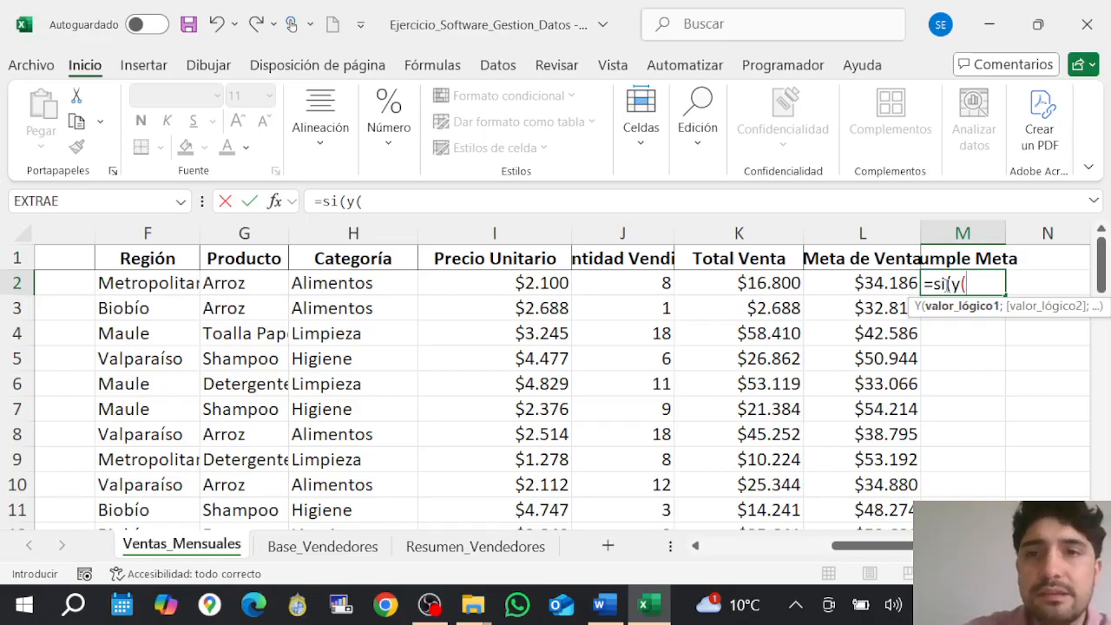
# Complete the Y function in M2 with the conditions K2>L2 and J2>5.
pyautogui.click(720, 279)
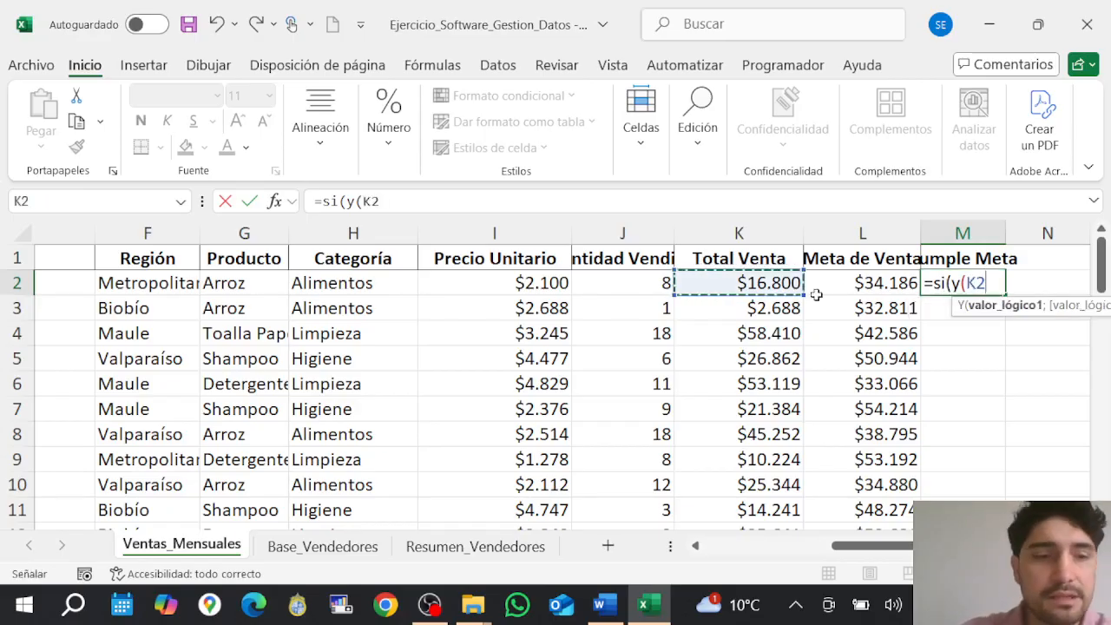
pyautogui.write('>')
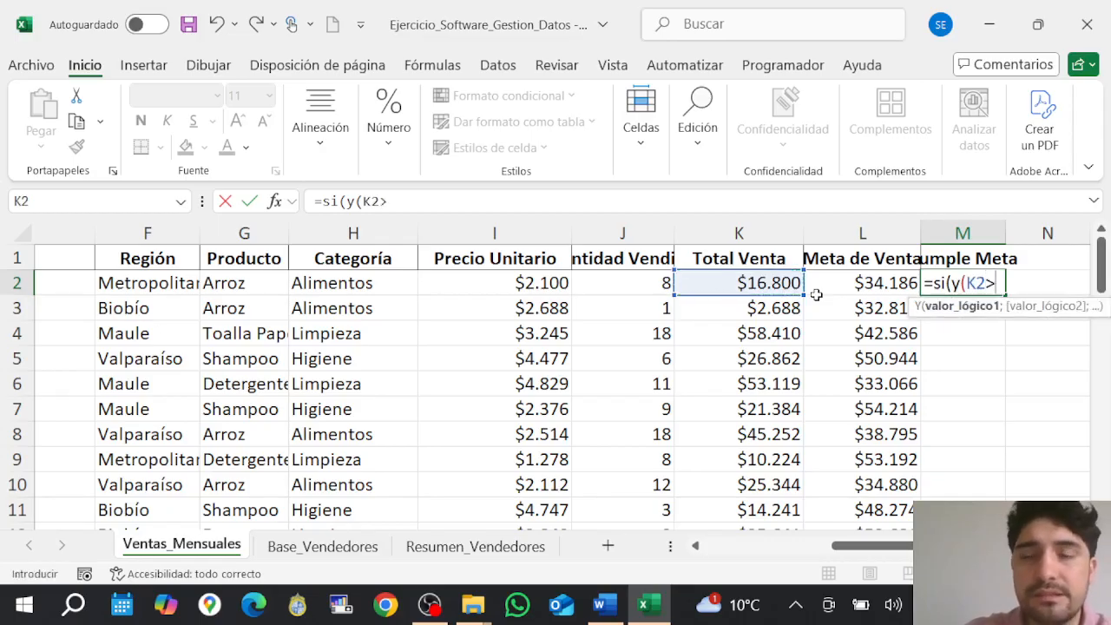
pyautogui.click(831, 289)
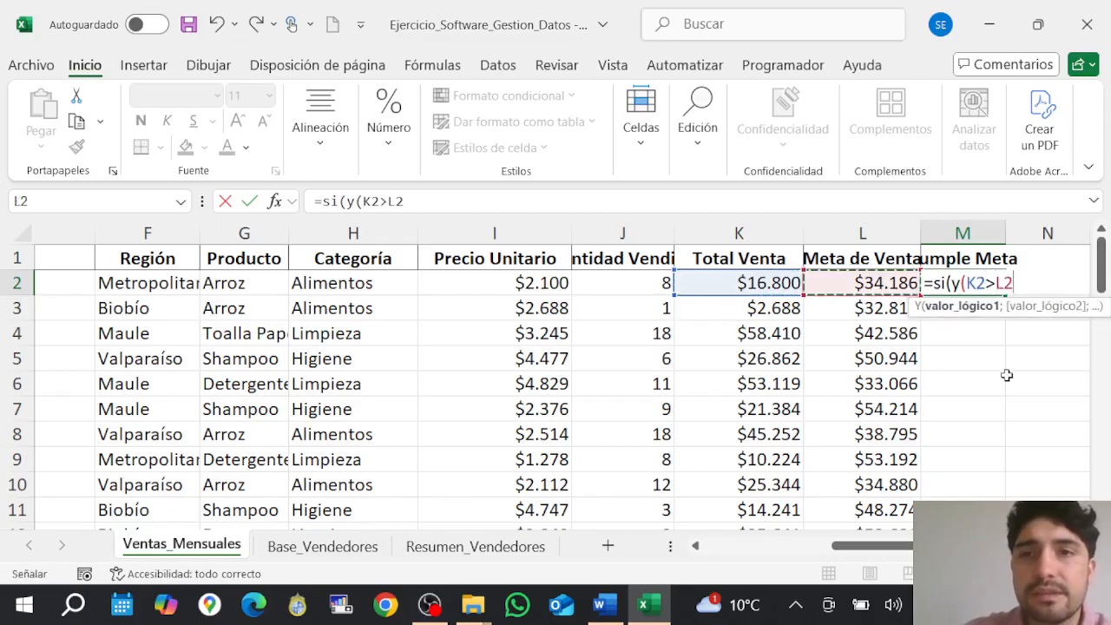
pyautogui.write(';')
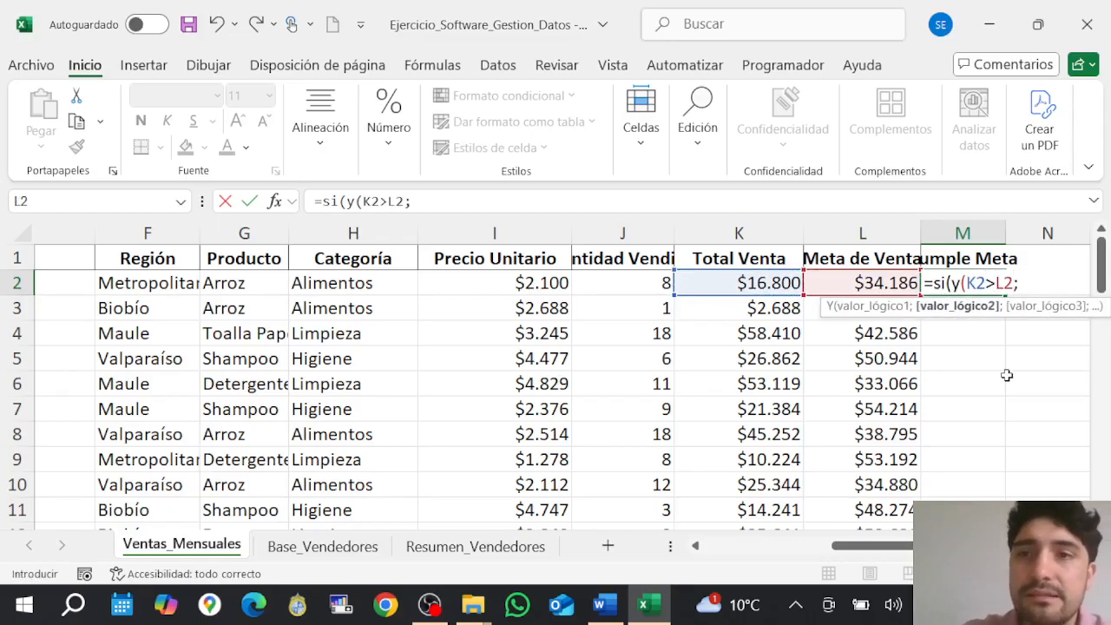
pyautogui.click(655, 285)
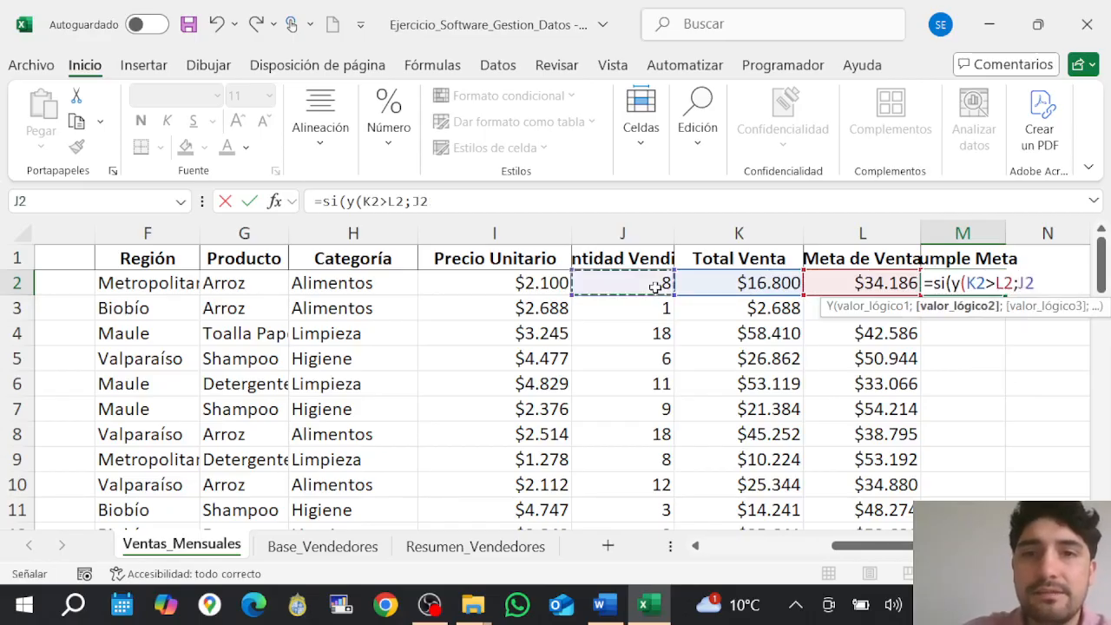
pyautogui.write('>')
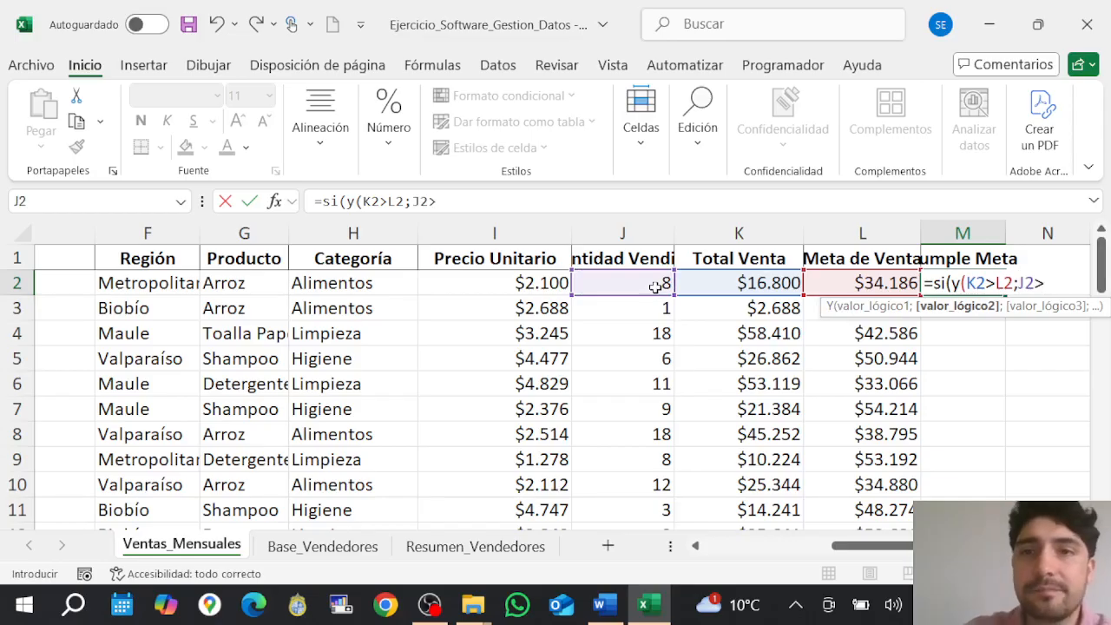
pyautogui.write('5')
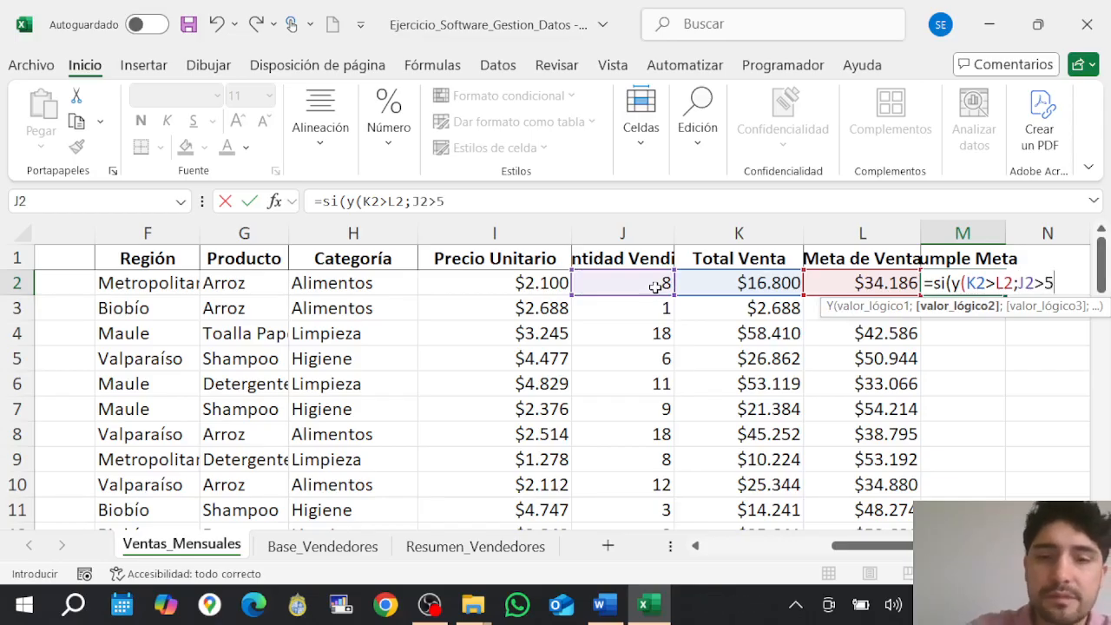
pyautogui.write(')')
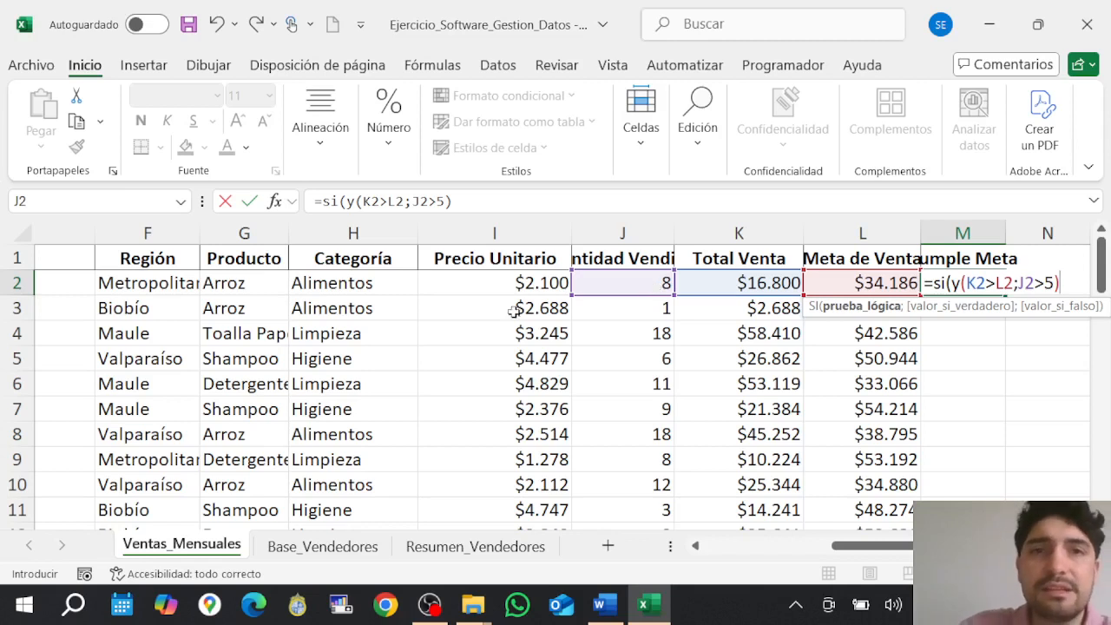
pyautogui.press('BackSpace')
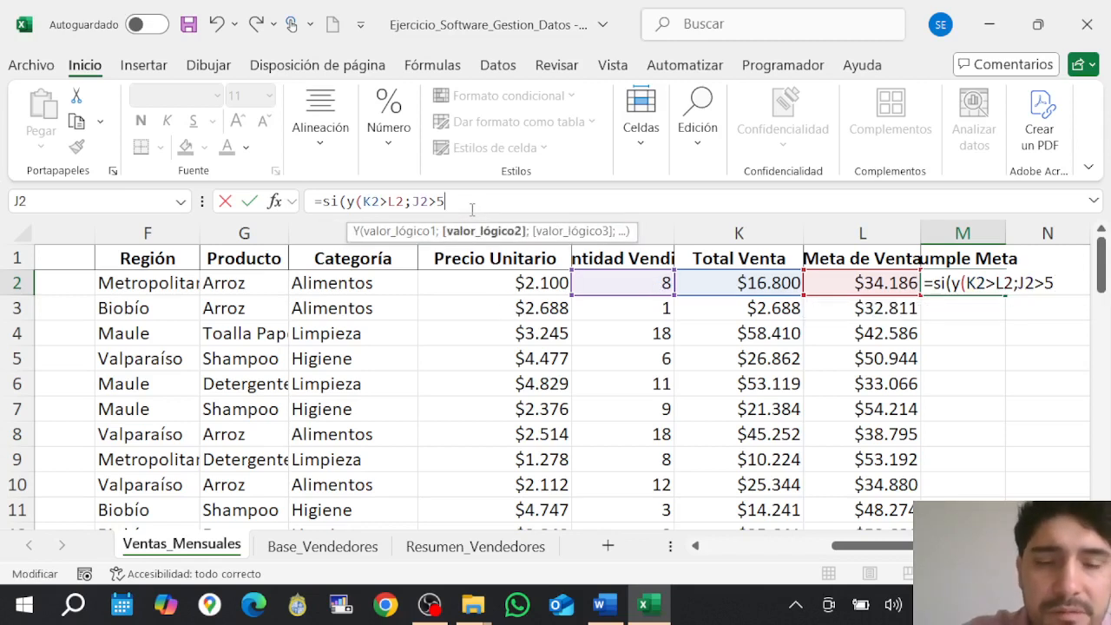
pyautogui.write(';')
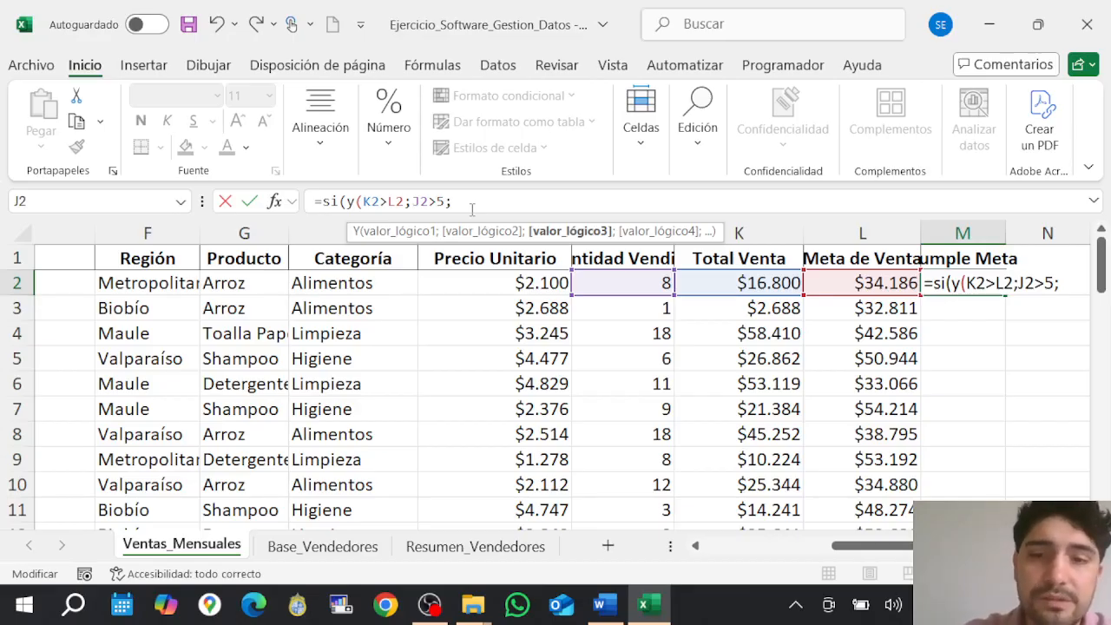
pyautogui.press('BackSpace')
pyautogui.write(')')
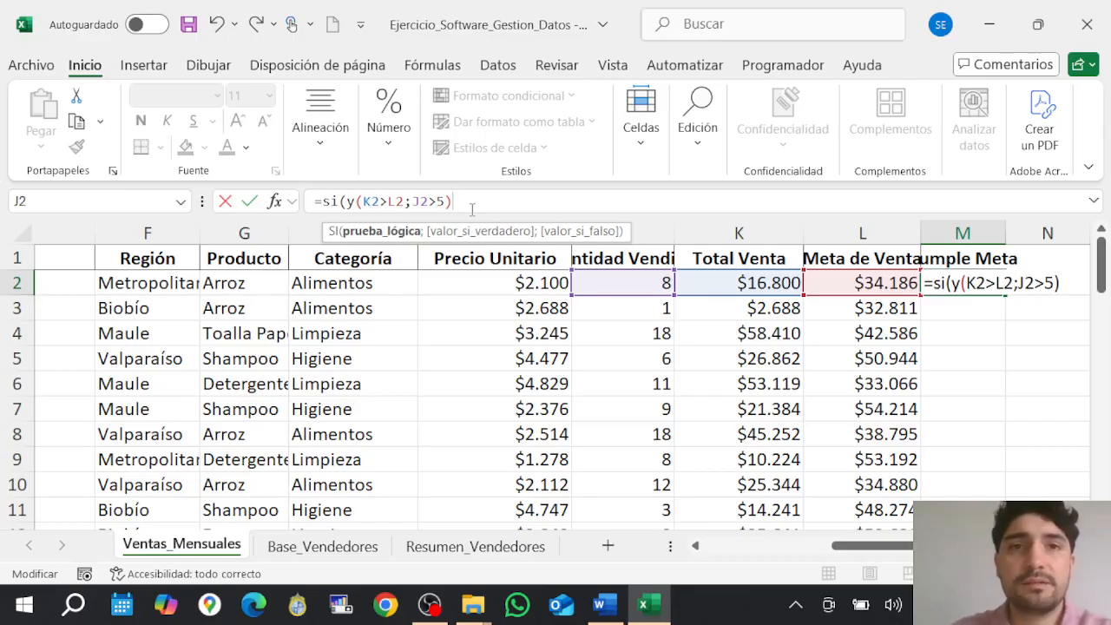
# Add "Si" as the true result and "No" as the false result, and close the SI function in M2.
pyautogui.write(';')
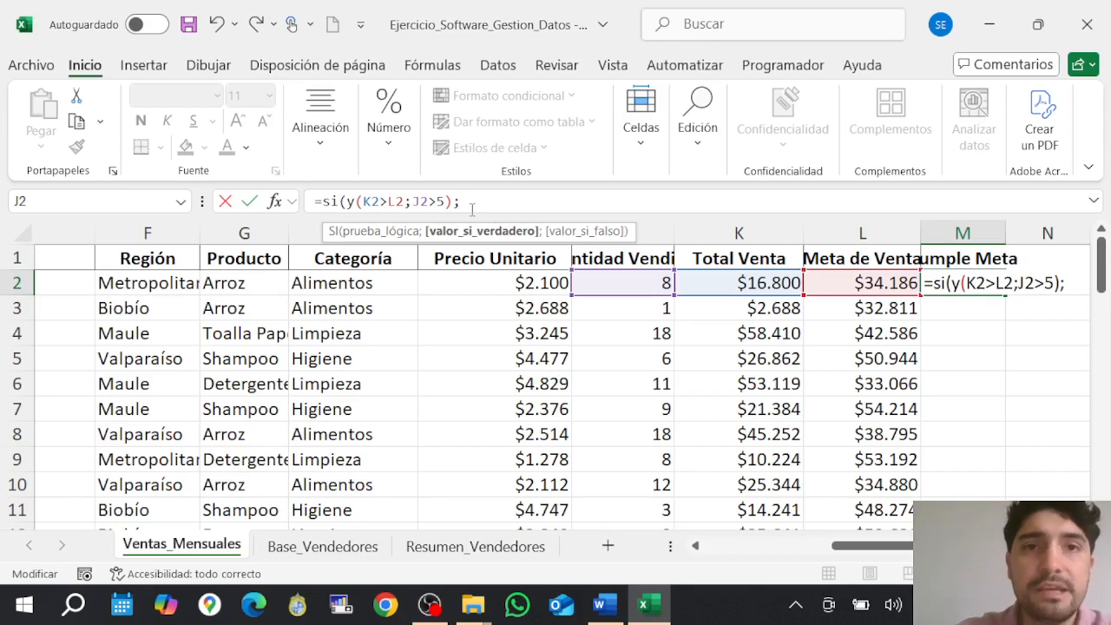
pyautogui.write('"Si"')
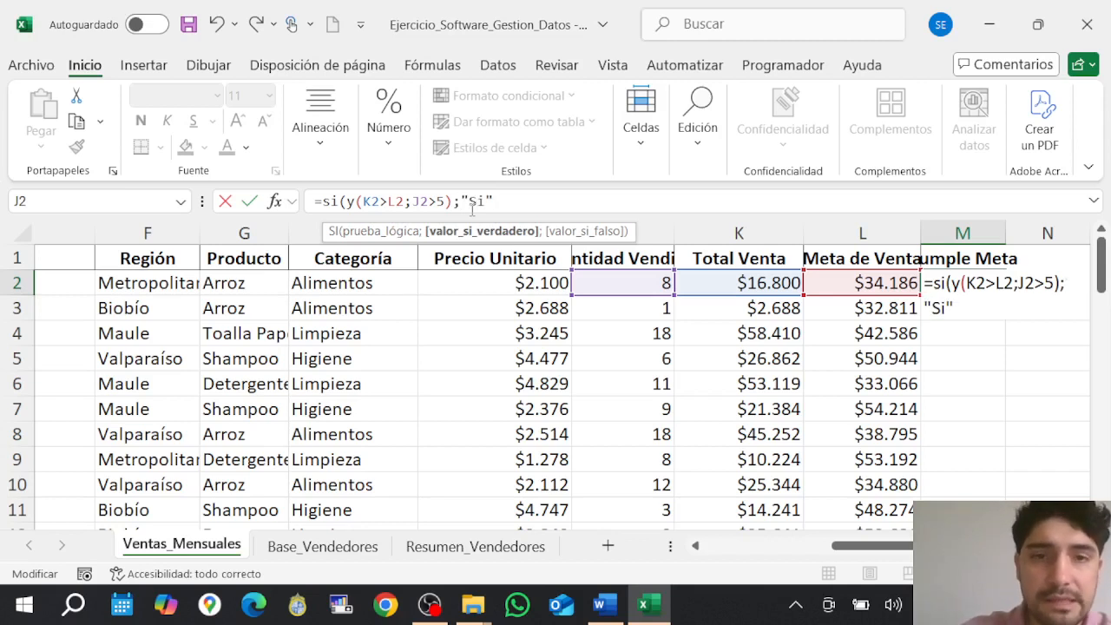
pyautogui.write(';"')
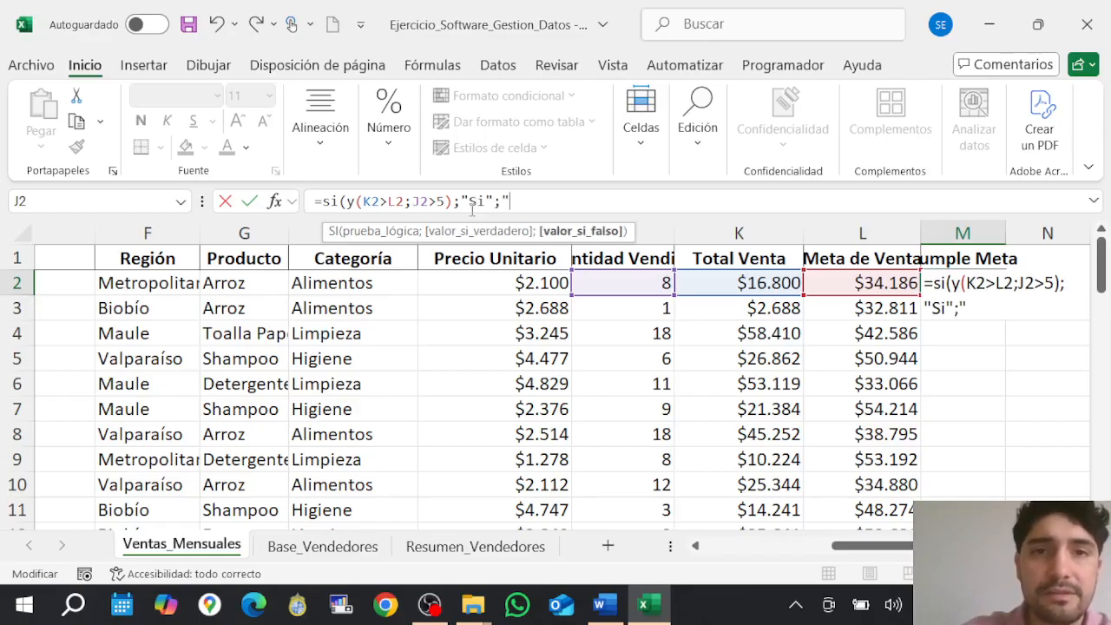
pyautogui.write('No"')
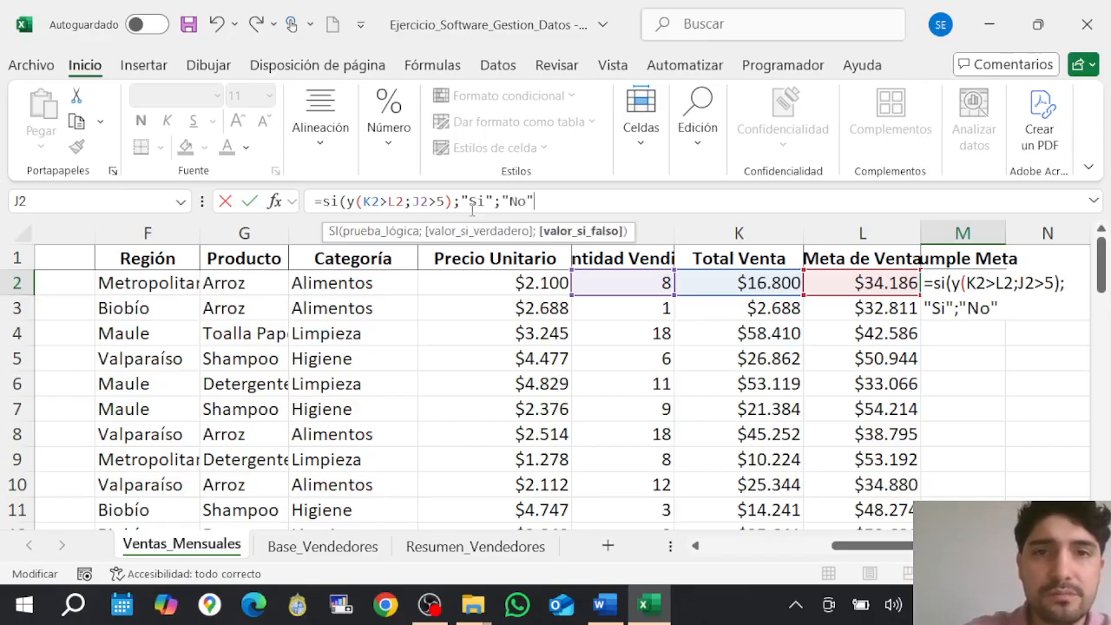
pyautogui.write(')')
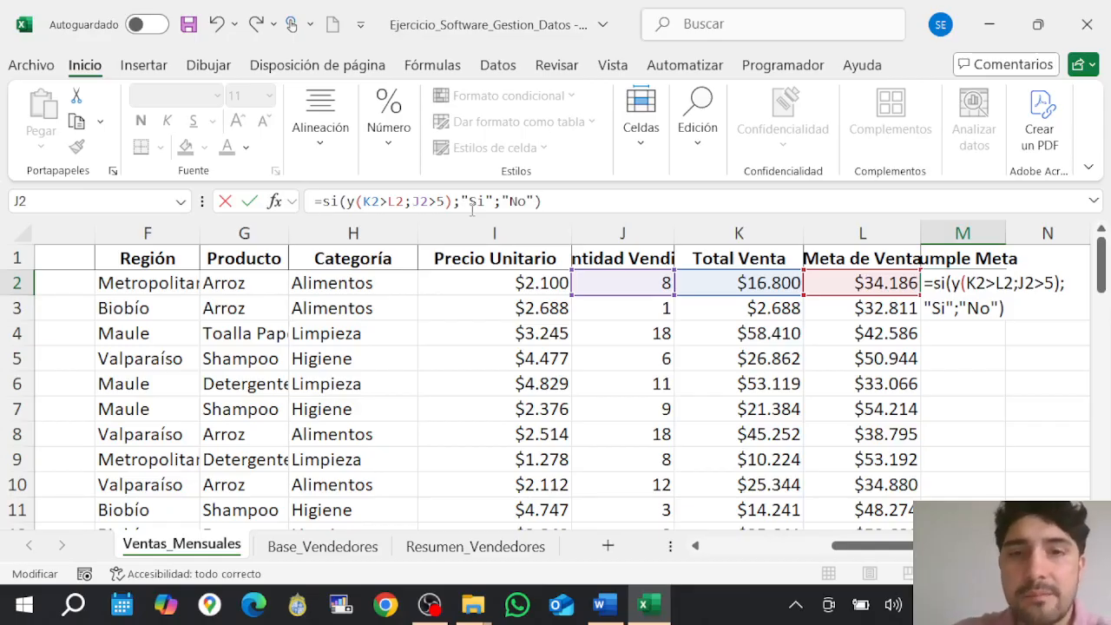
# Review the true and false arguments of the SI formula in M2, and enter the formula.
pyautogui.press('Left')
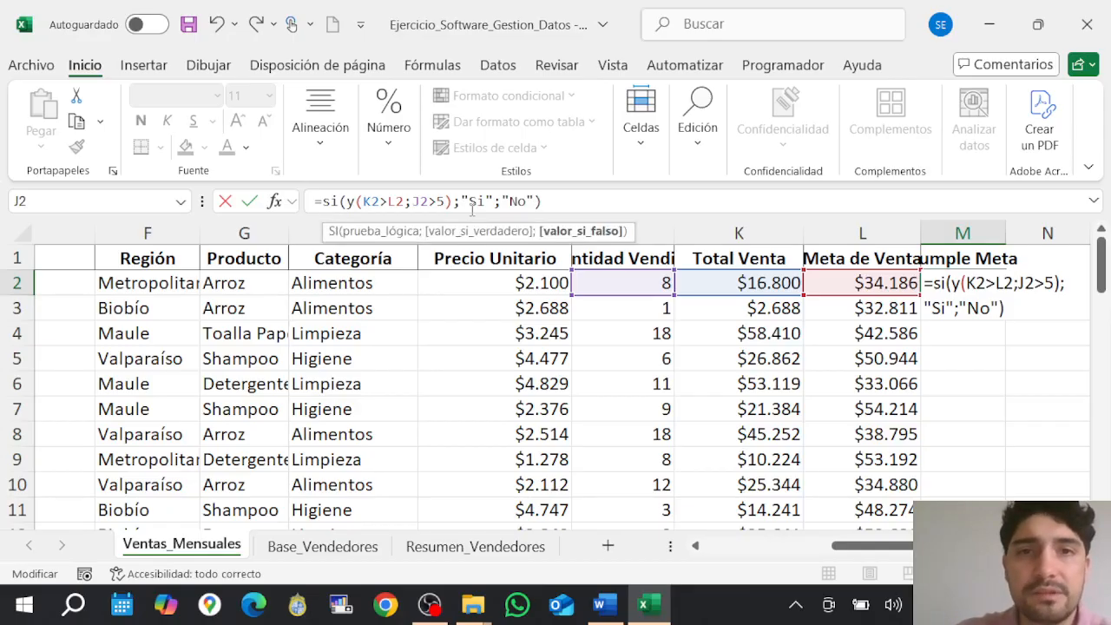
pyautogui.press('Left')
pyautogui.press('Left')
pyautogui.press('Left')
pyautogui.press('Left')
pyautogui.press('Left')
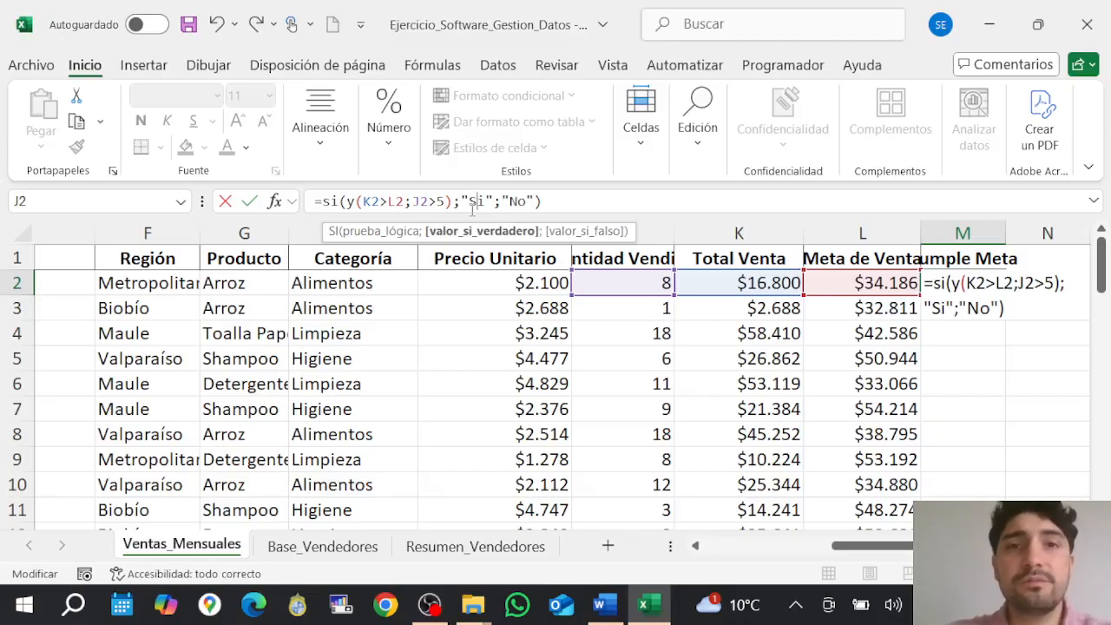
pyautogui.press('Right')
pyautogui.press('Right')
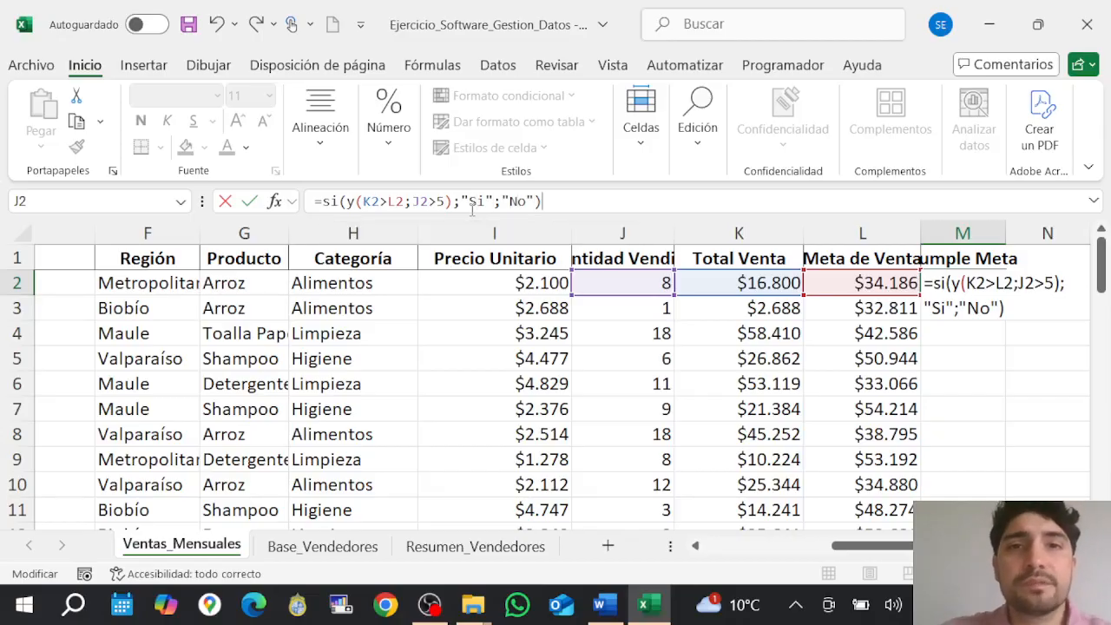
pyautogui.press('Left')
pyautogui.press('Left')
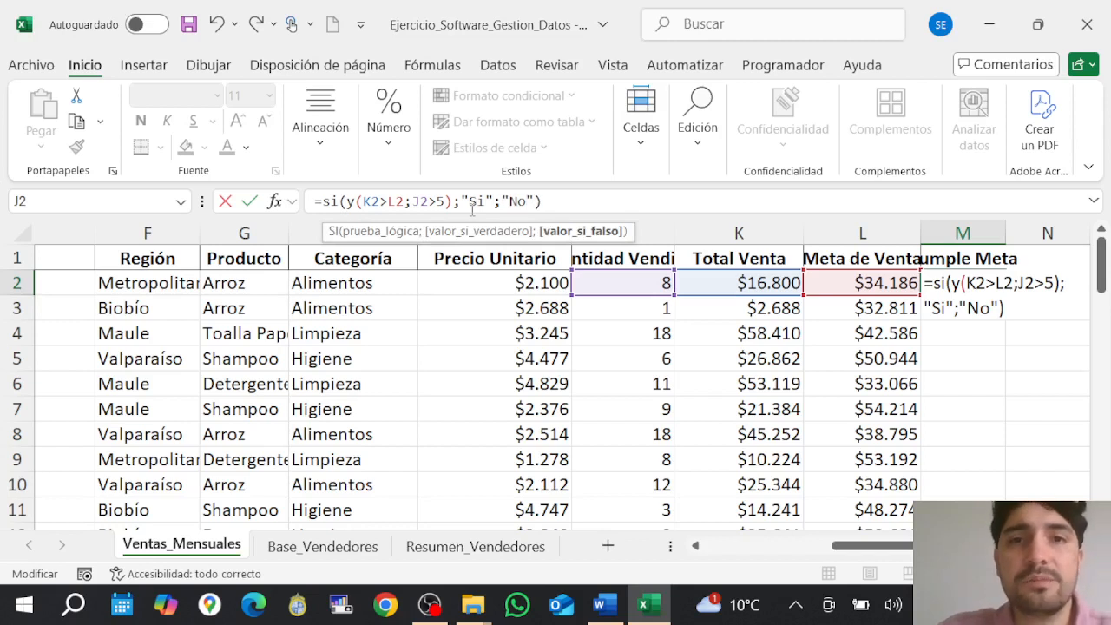
pyautogui.press('Right')
pyautogui.press('Right')
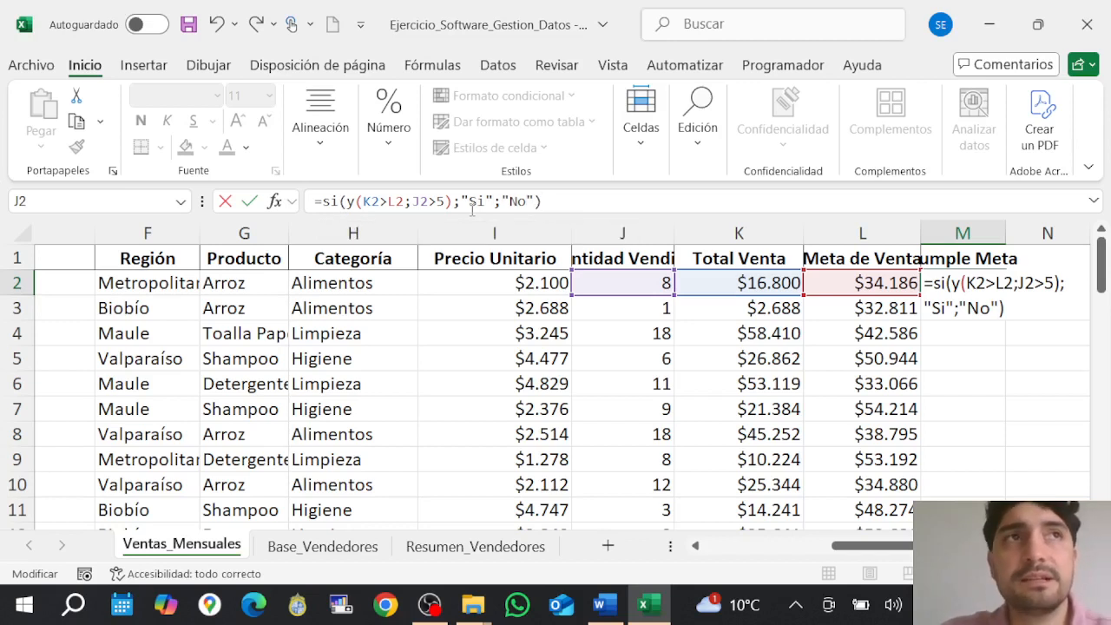
pyautogui.press('Return')
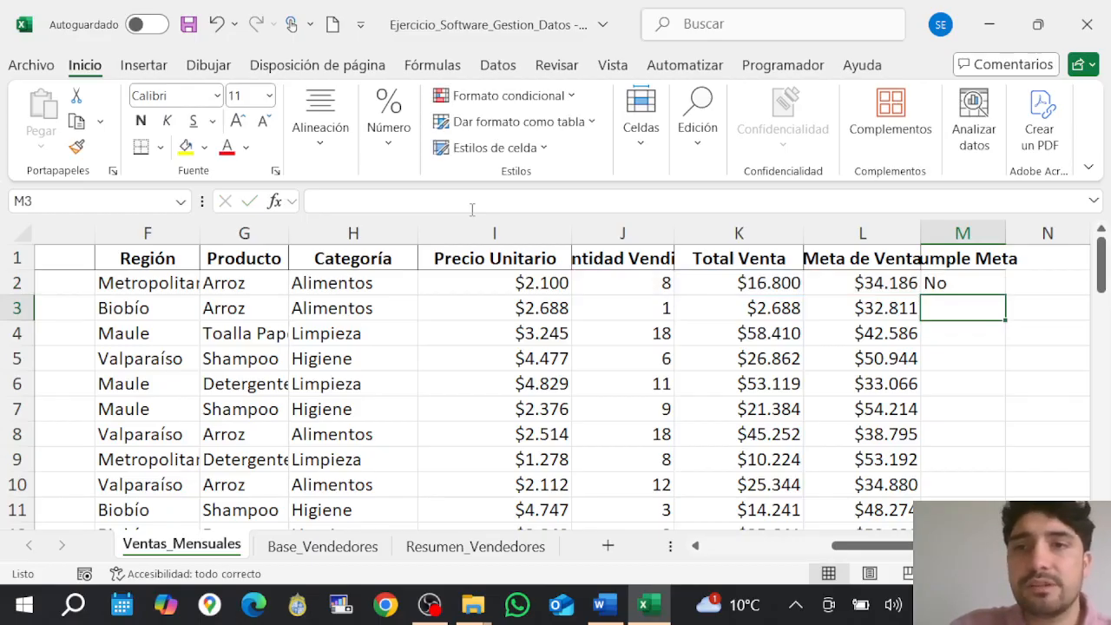
# Fill the M2 formula down the whole Cumple Meta column to the last data row.
pyautogui.moveTo(961, 296); pyautogui.dragTo(961, 289)
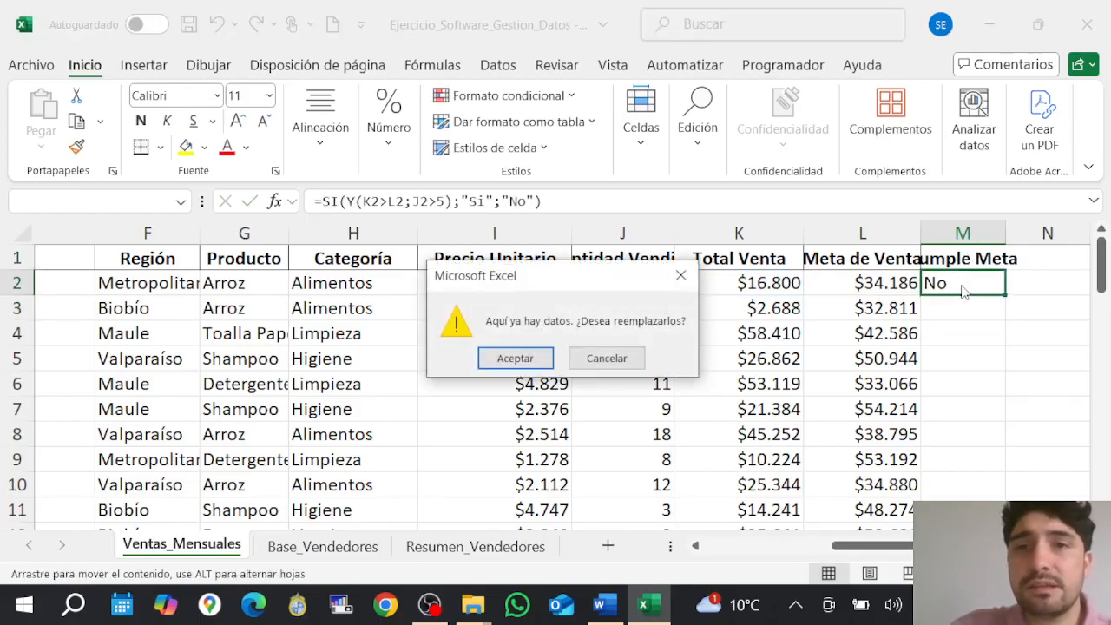
pyautogui.click(606, 357)
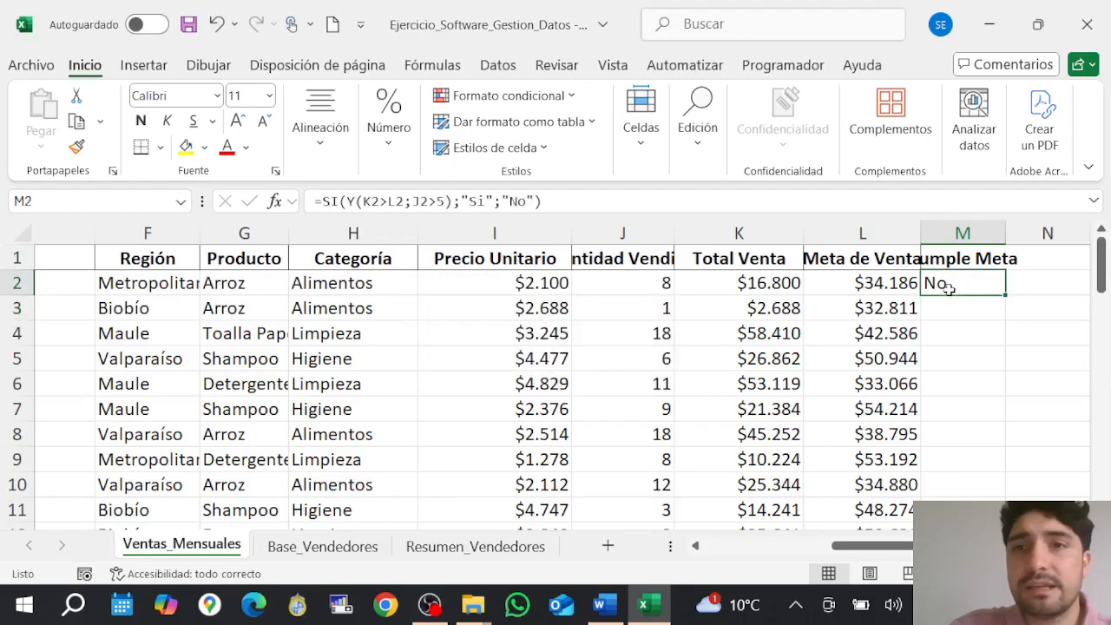
pyautogui.doubleClick(1005, 295)
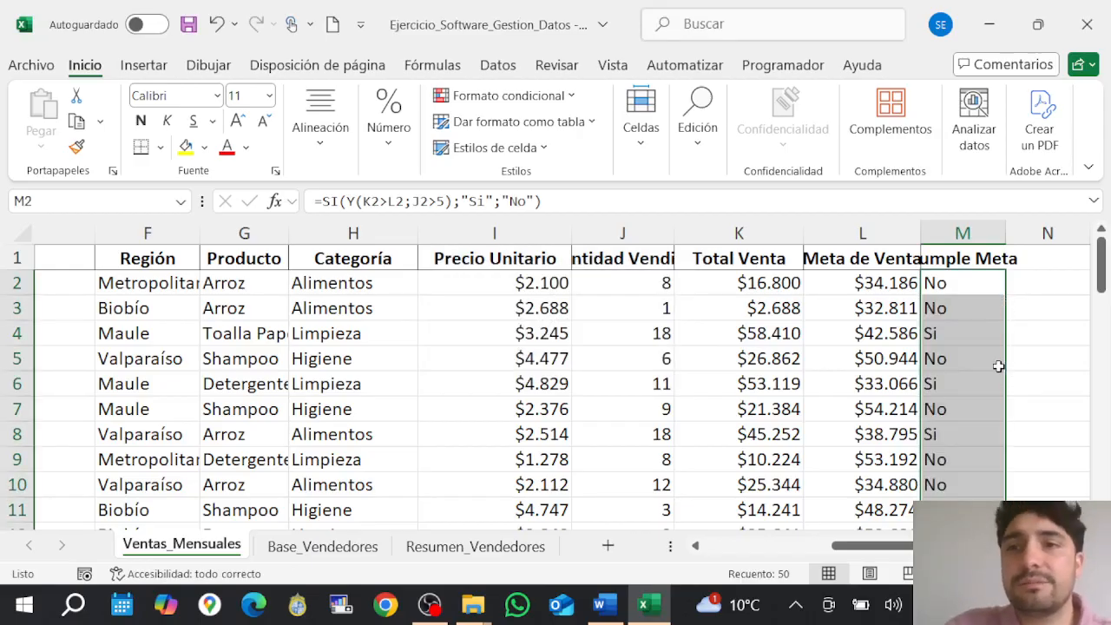
pyautogui.scroll(-8, 999, 365)
pyautogui.scroll(-7, 986, 368)
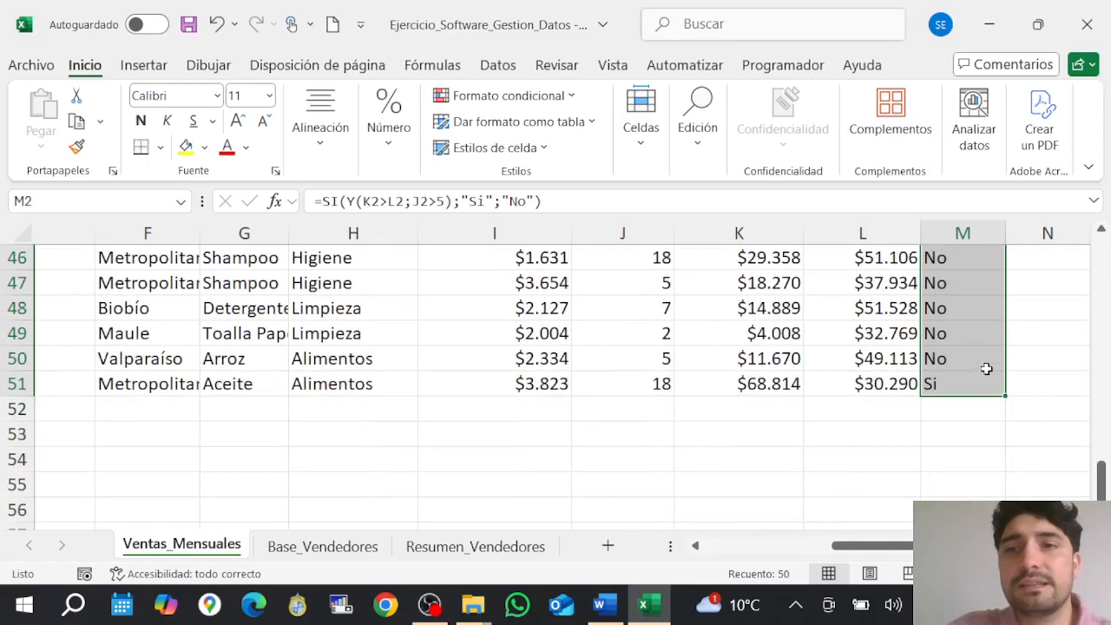
pyautogui.scroll(11, 986, 368)
pyautogui.scroll(4, 987, 368)
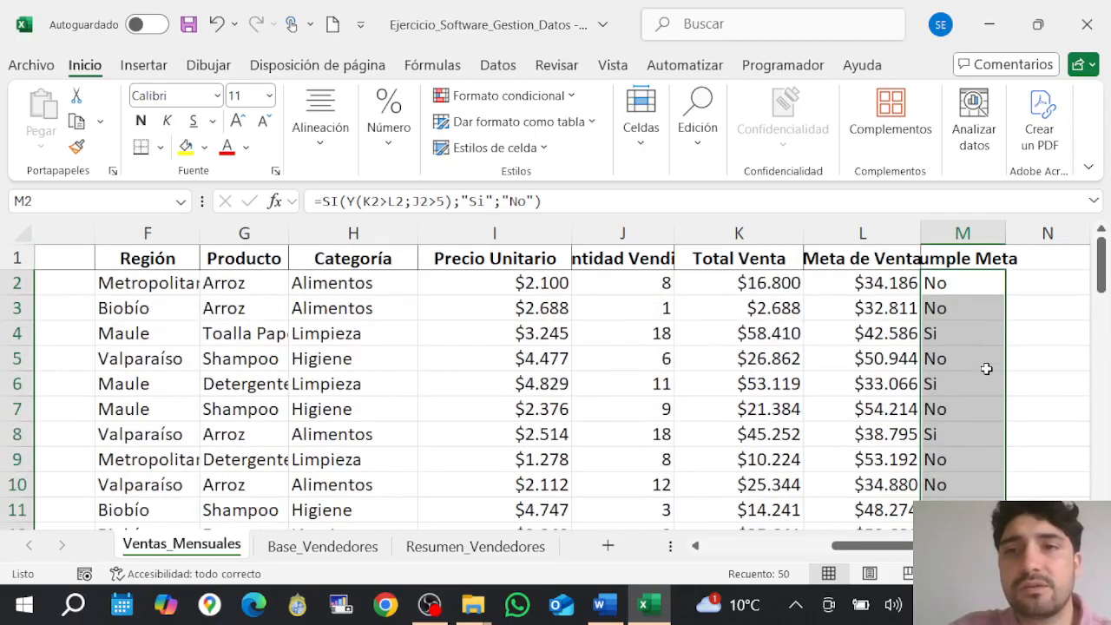
# Examine the Cumple Meta formulas in M2 to M4 and how their row references change.
pyautogui.click(998, 287)
pyautogui.press('Down')
pyautogui.press('Down')
pyautogui.press('Up')
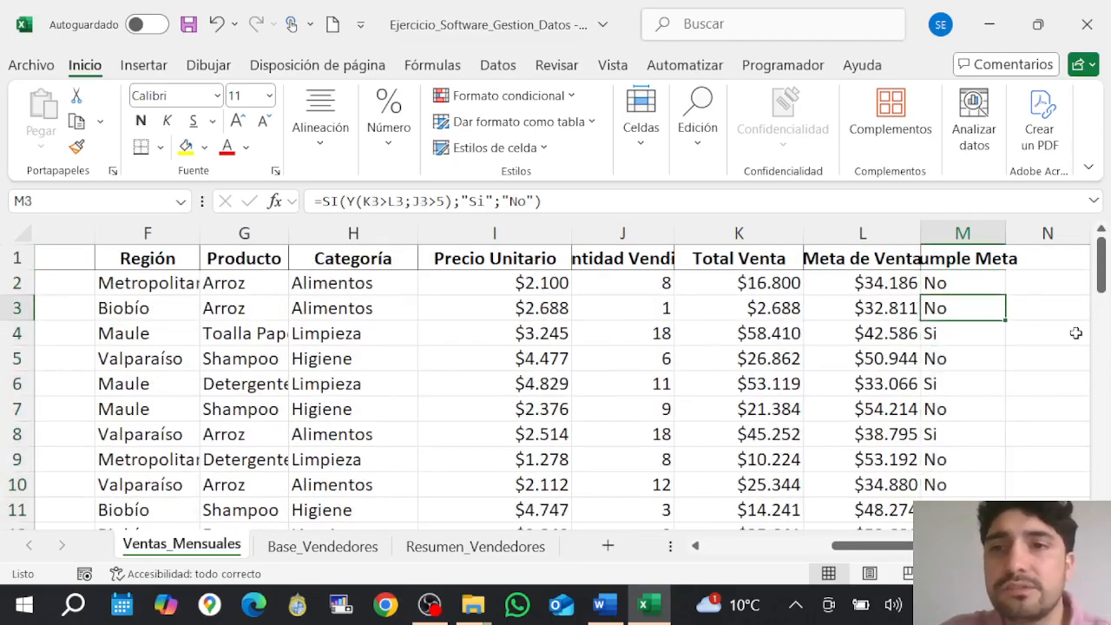
pyautogui.press('Left')
pyautogui.press('Up')
pyautogui.press('Right')
pyautogui.press('Down')
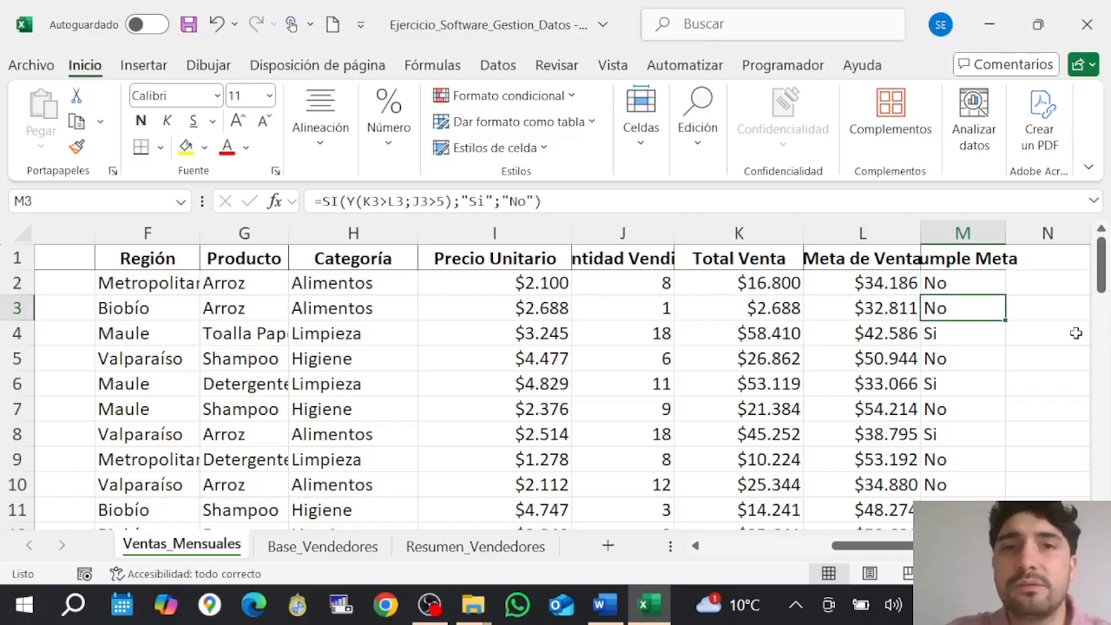
pyautogui.press('Up')
pyautogui.press('Down')
pyautogui.press('Down')
pyautogui.press('Up')
pyautogui.press('Up')
pyautogui.press('Down')
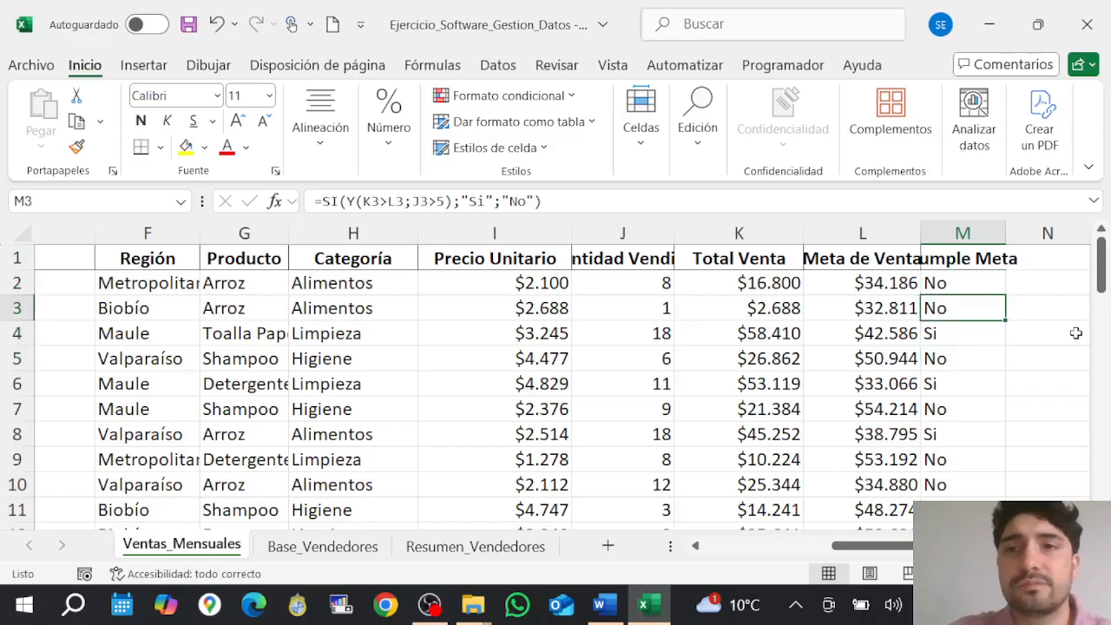
pyautogui.click(928, 338)
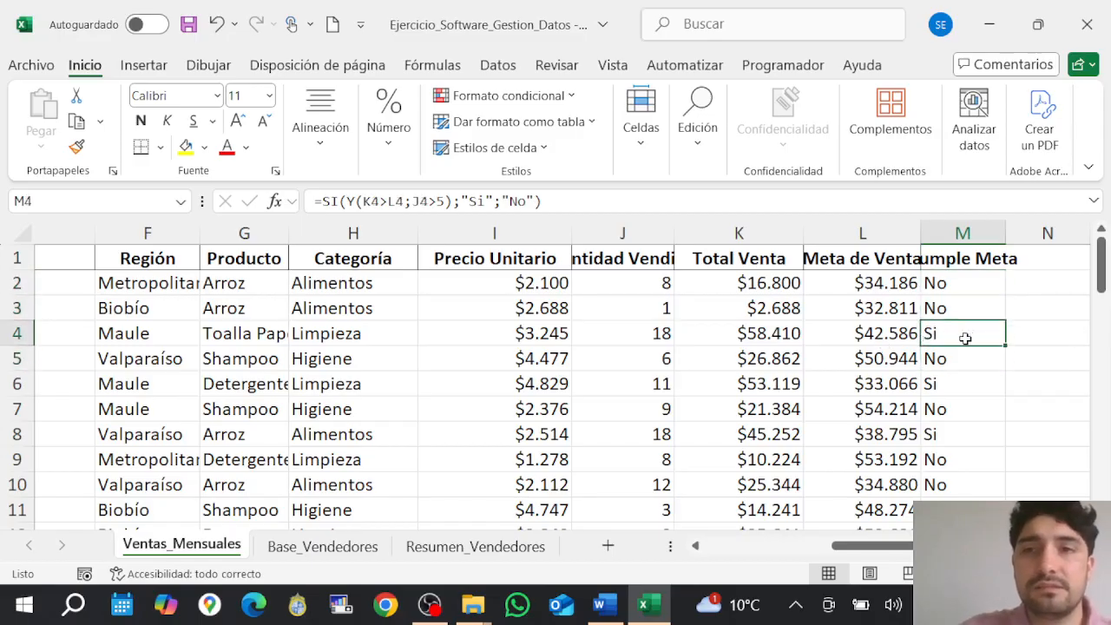
pyautogui.press('Up')
pyautogui.press('Up')
pyautogui.press('Down')
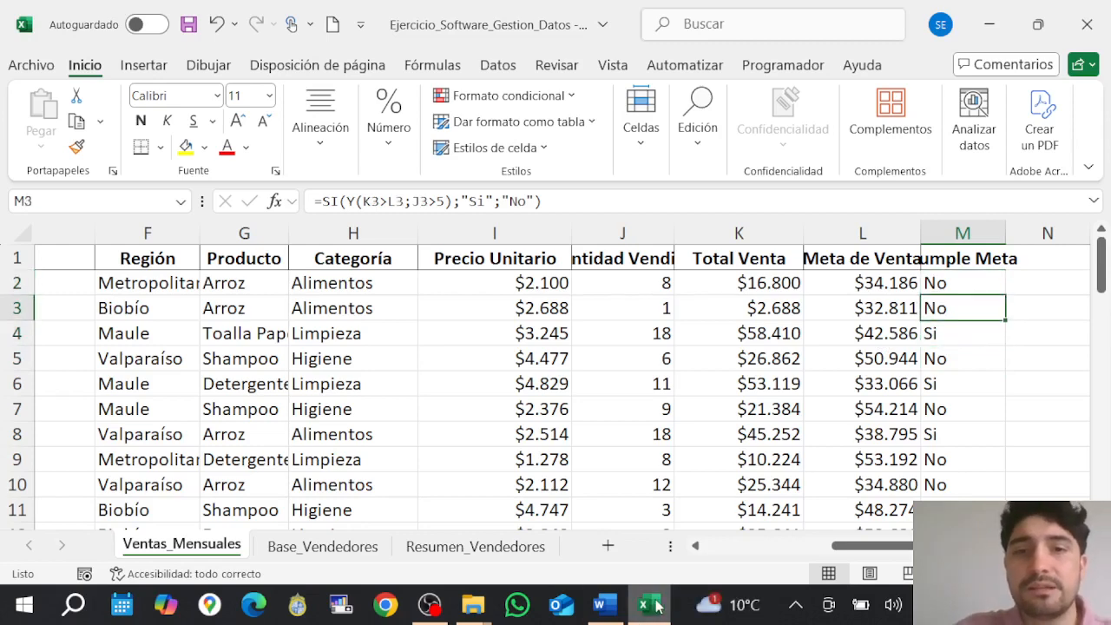
# Switch to the Word guide, read the Formato condicional instructions, and return to the Excel workbook.
pyautogui.click(625, 614)
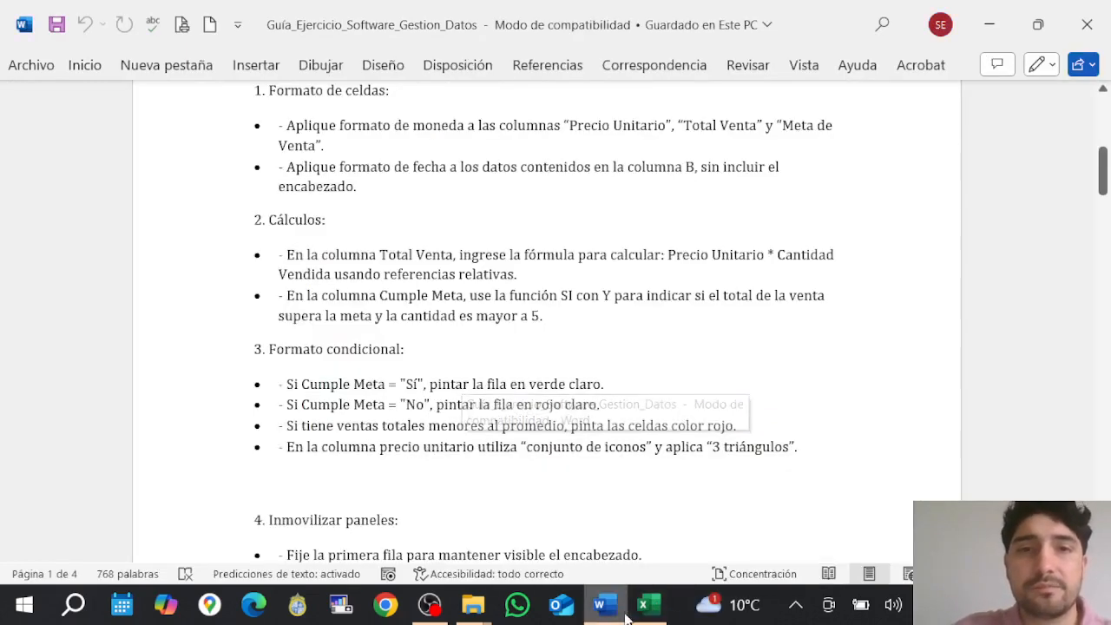
pyautogui.scroll(-4, 786, 343)
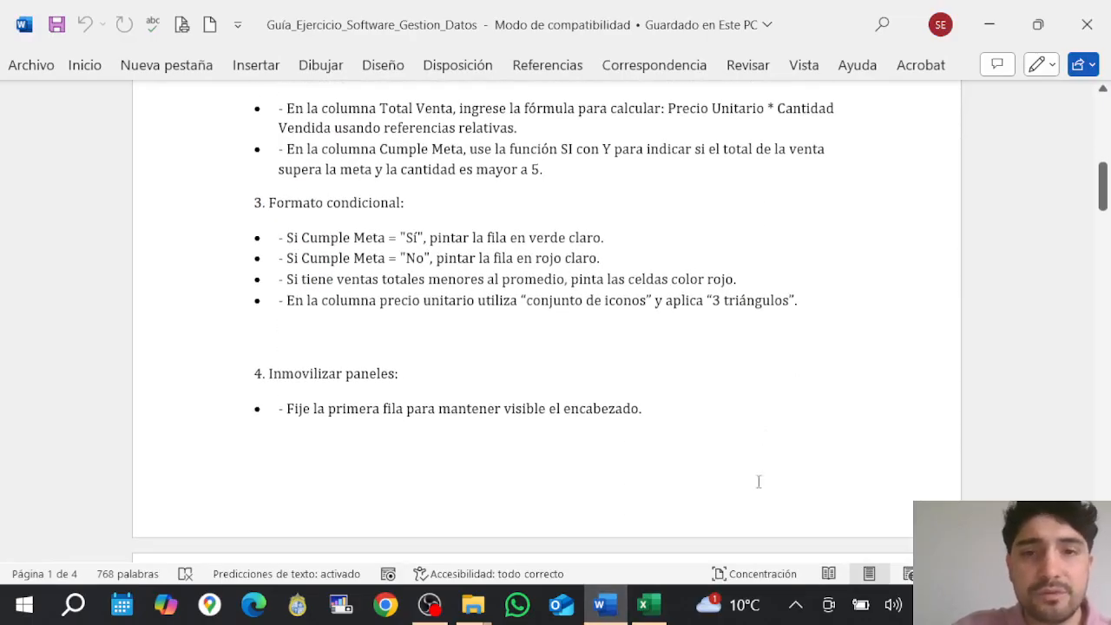
pyautogui.click(646, 604)
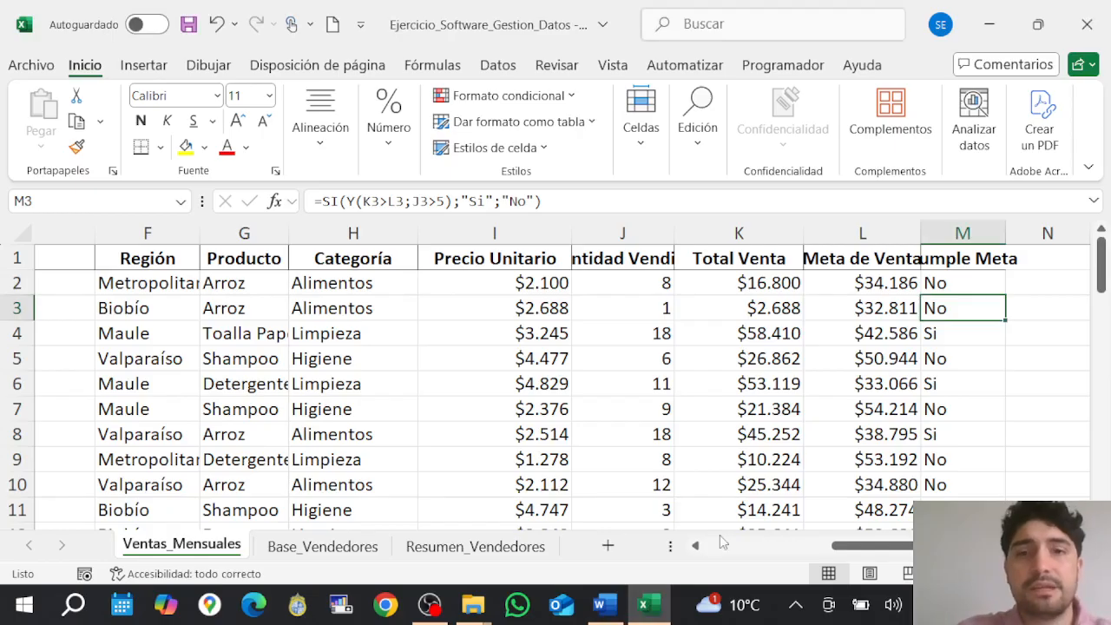
# Switch to the Word guide, check its Formato condicional instructions for Cumple Meta, and return to the Excel workbook.
pyautogui.moveTo(606, 605)
pyautogui.click(579, 448)
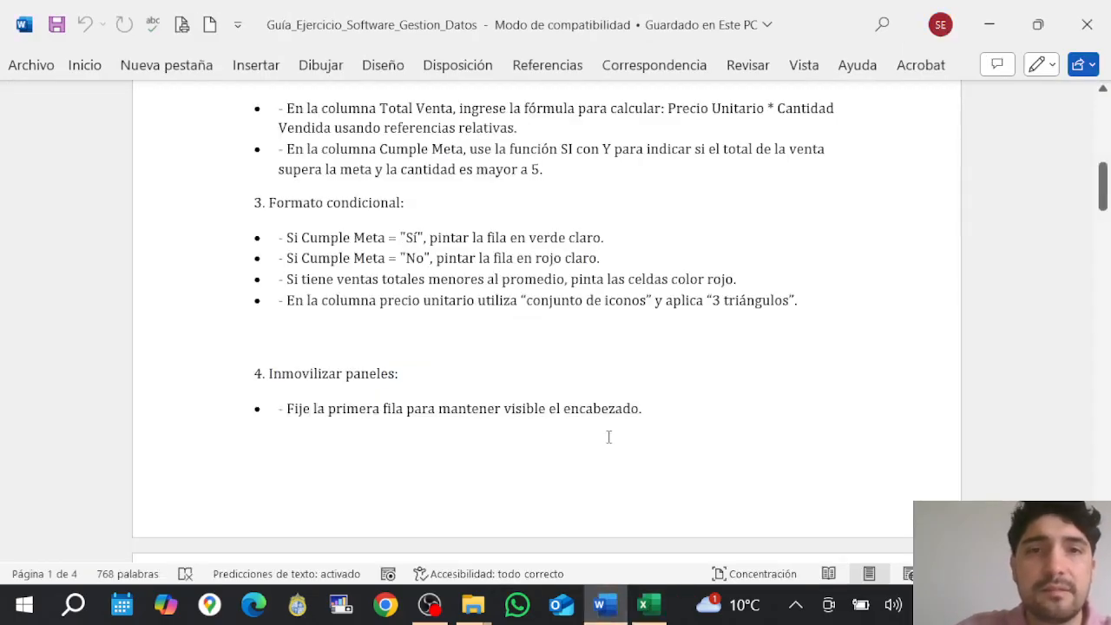
pyautogui.click(651, 607)
# Start a Texto que contiene conditional formatting rule for the text "Si" on the Cumple Meta cells M2 to M51.
pyautogui.click(996, 284)
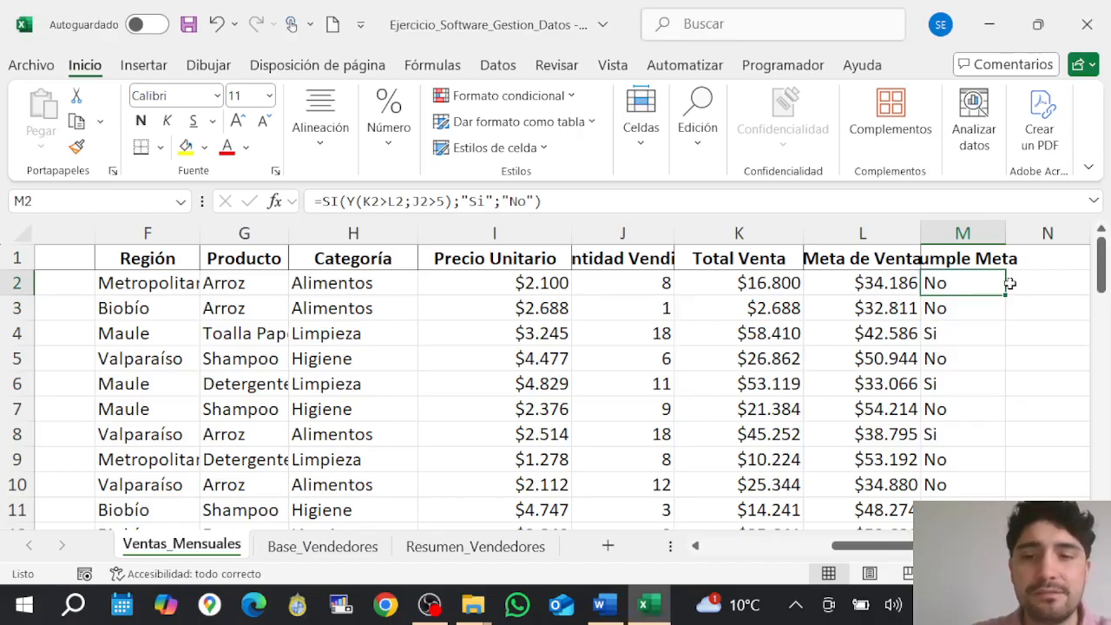
pyautogui.doubleClick(1009, 282)
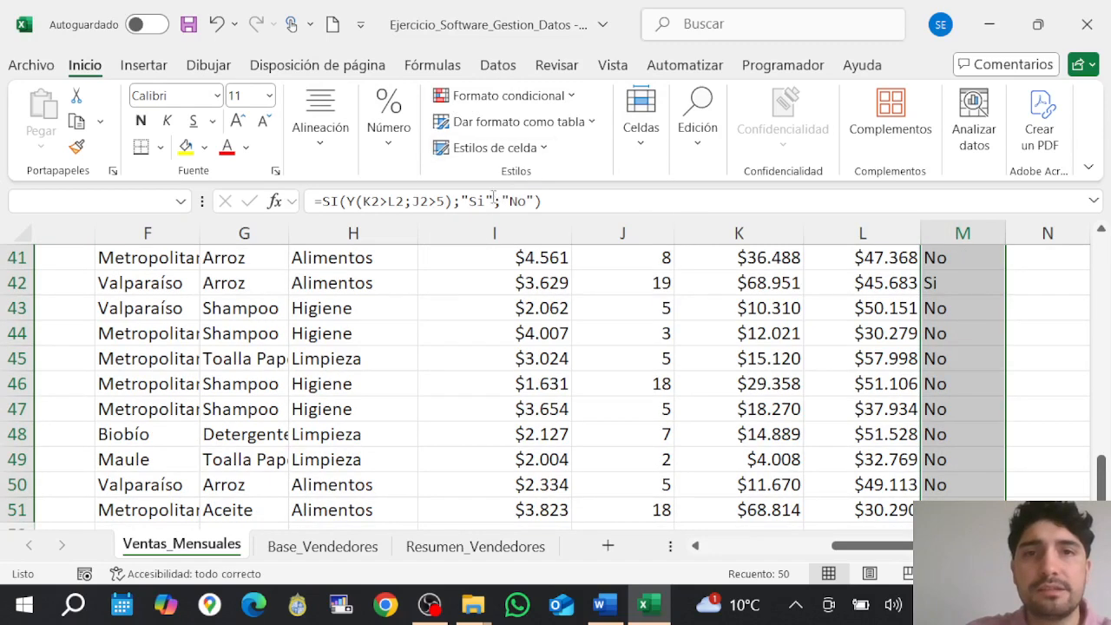
pyautogui.click(550, 102)
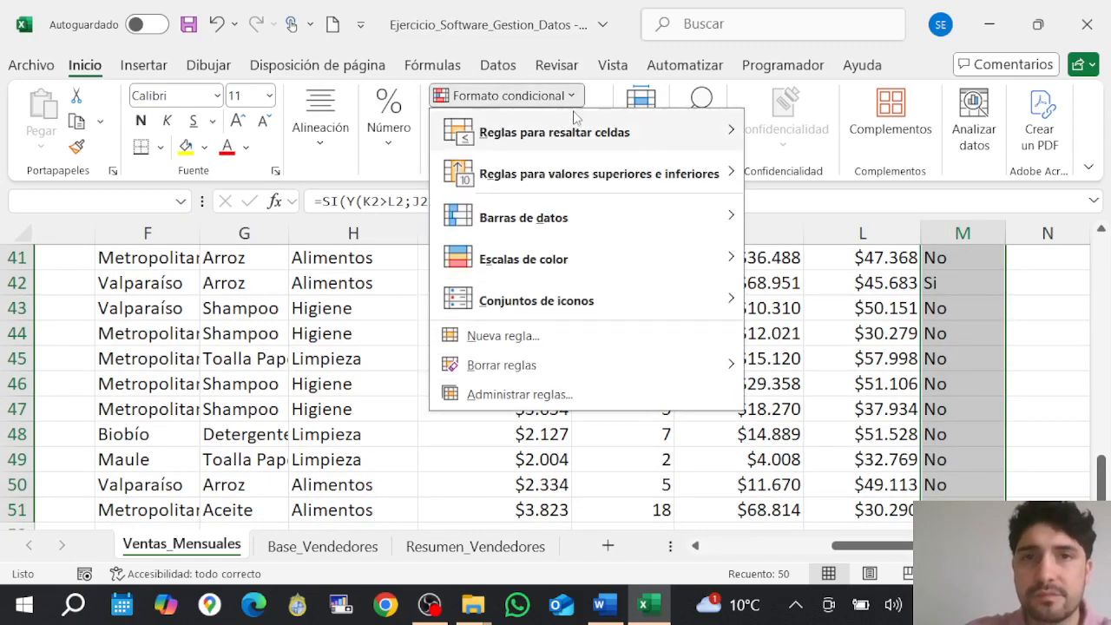
pyautogui.moveTo(589, 169)
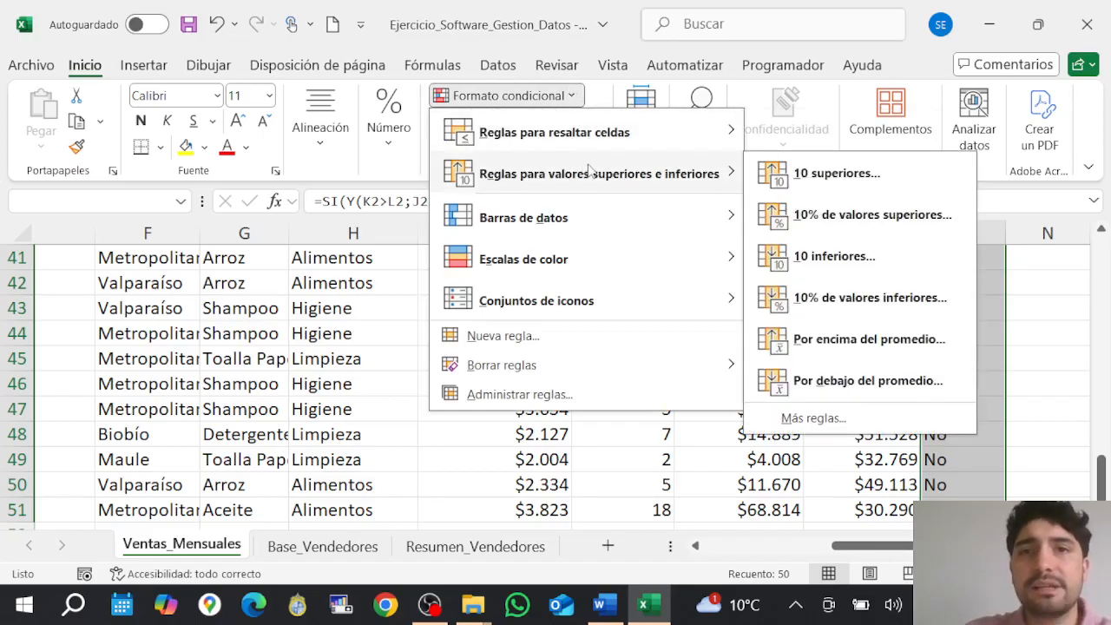
pyautogui.moveTo(591, 148)
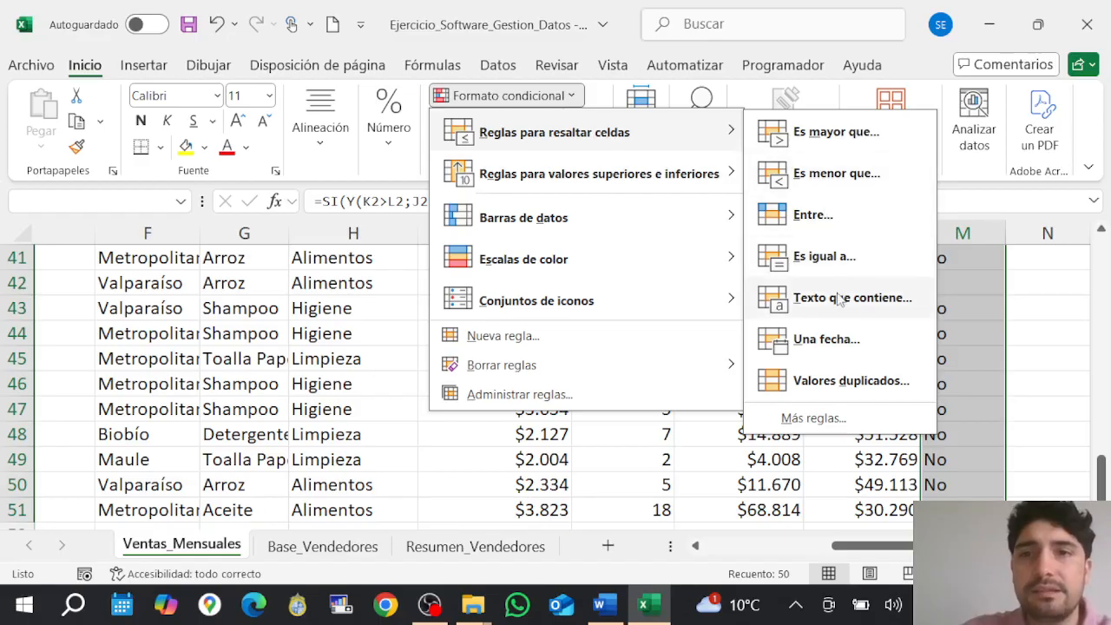
pyautogui.click(800, 294)
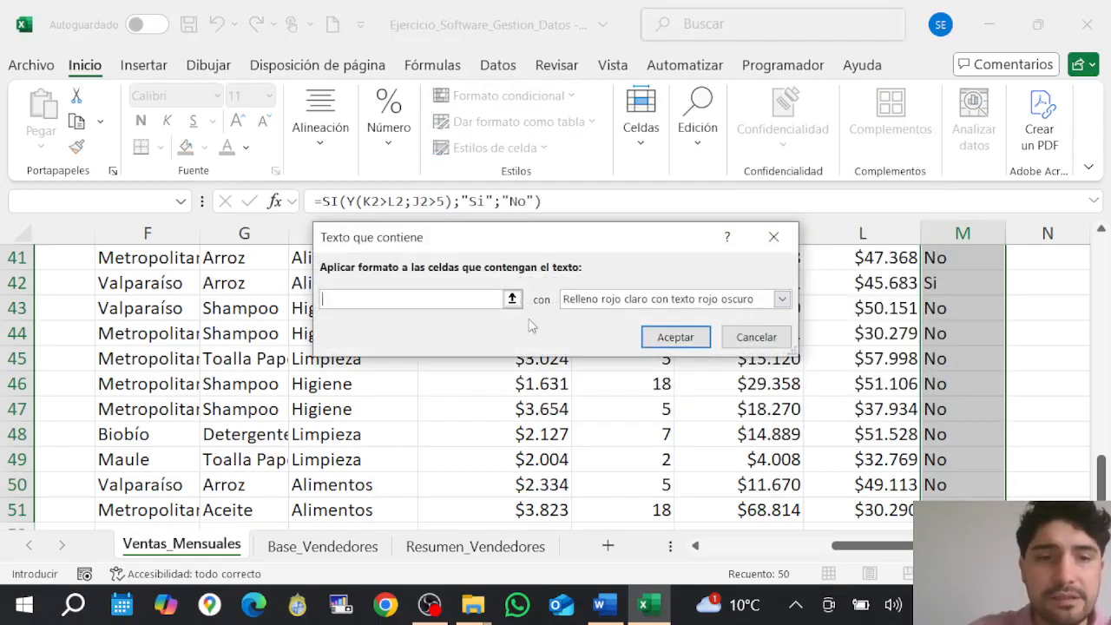
pyautogui.write('Si')
# Give the "Si" rule a custom format with a light green fill and apply it.
pyautogui.click(735, 299)
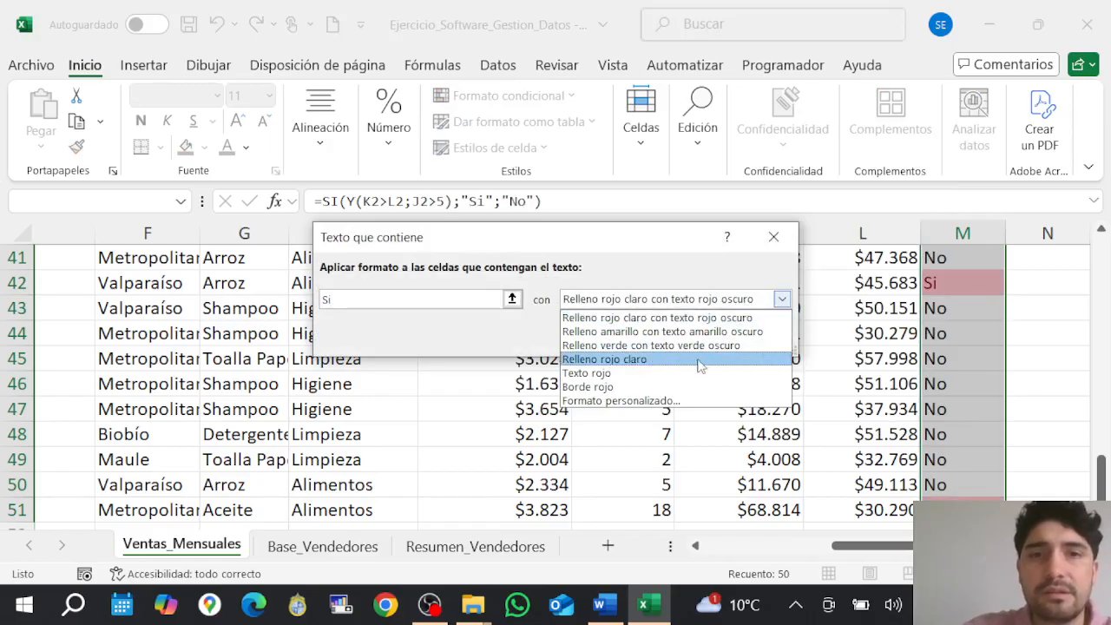
pyautogui.click(668, 401)
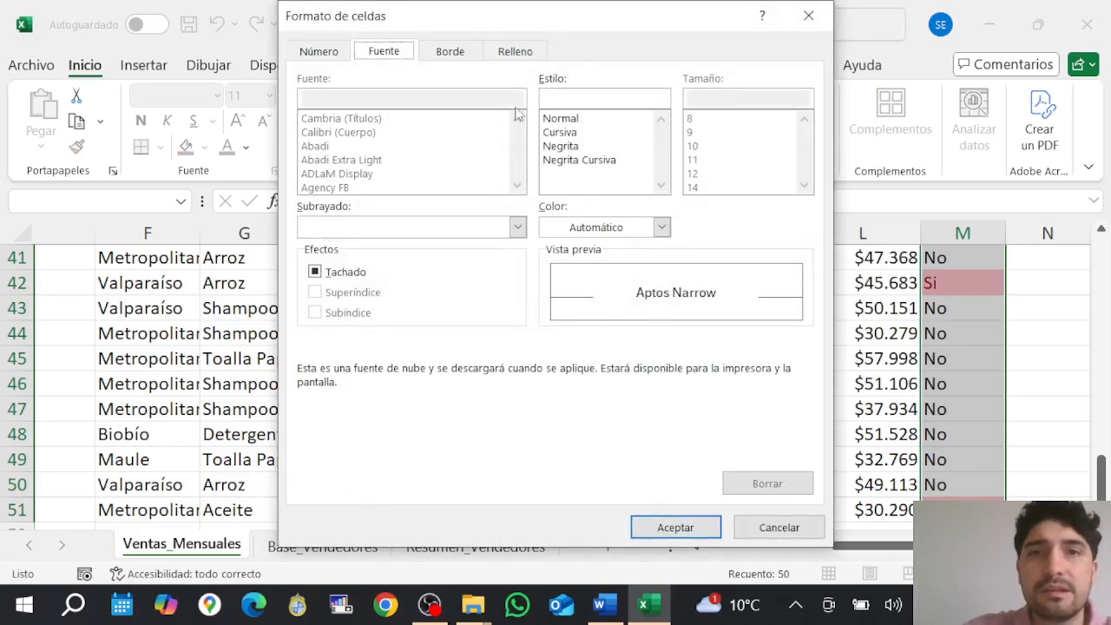
pyautogui.click(522, 58)
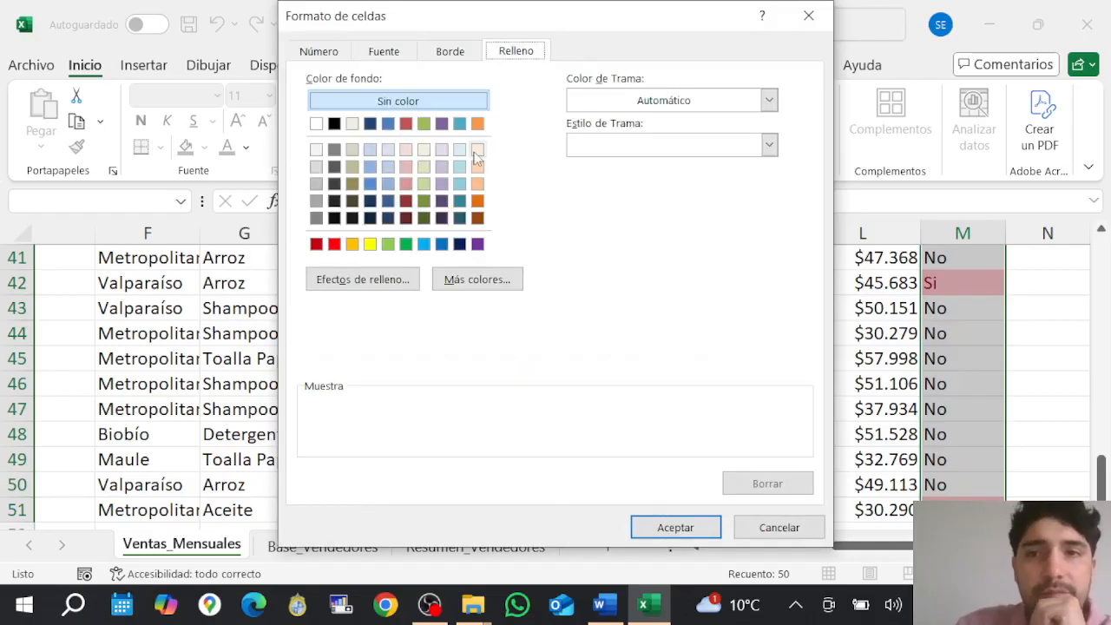
pyautogui.click(387, 244)
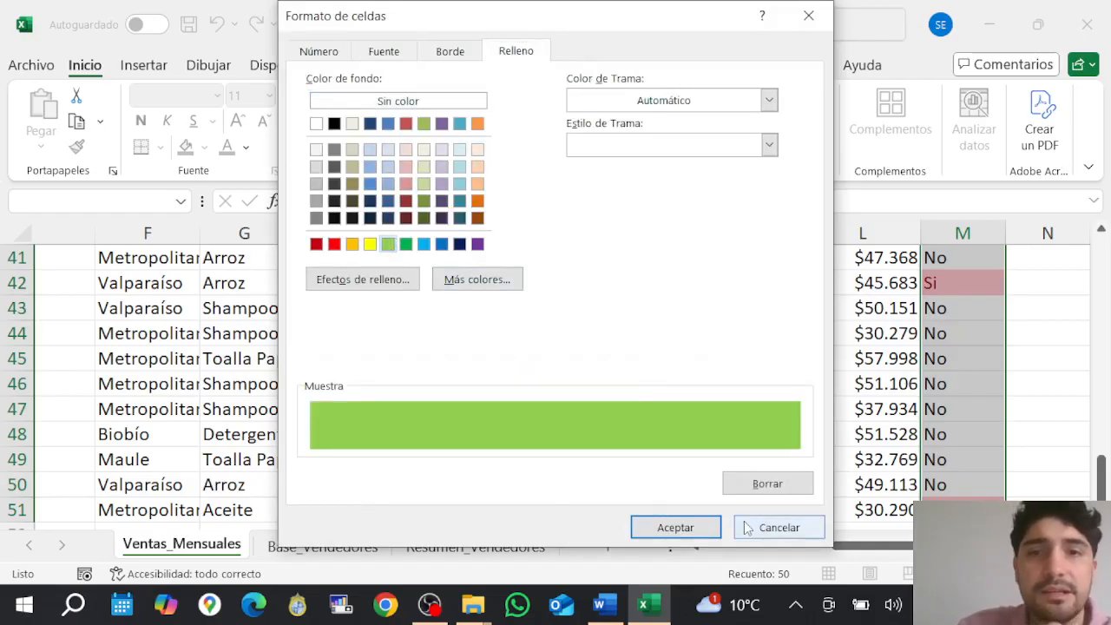
pyautogui.click(695, 527)
pyautogui.click(666, 337)
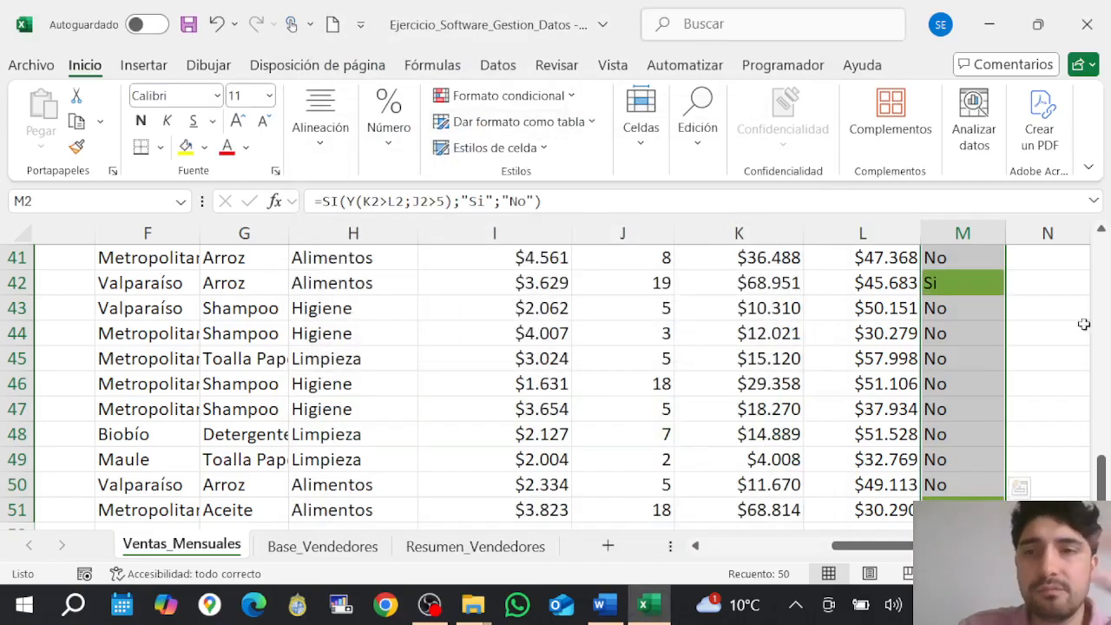
# Start a second Texto que contiene rule for the text "No" on the same Cumple Meta cells.
pyautogui.scroll(13, 1084, 324)
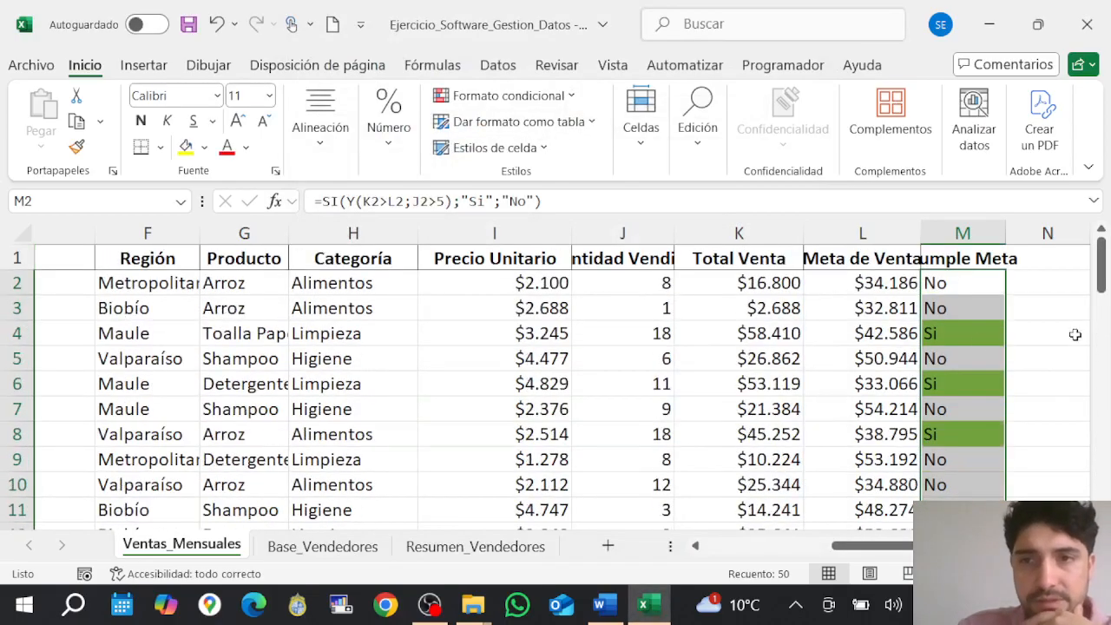
pyautogui.click(533, 103)
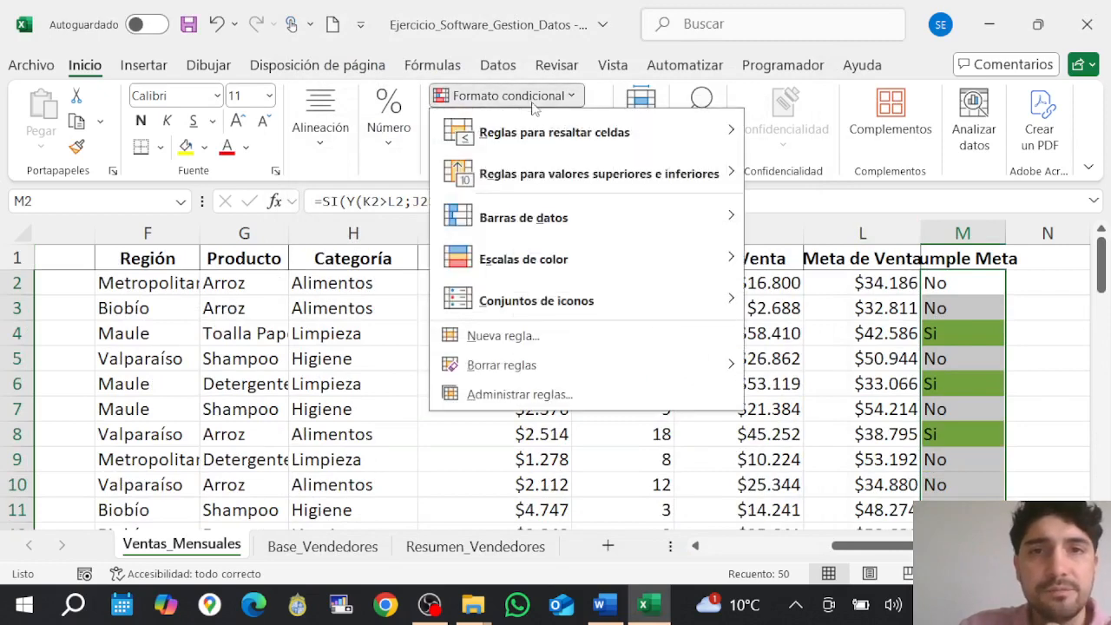
pyautogui.click(531, 102)
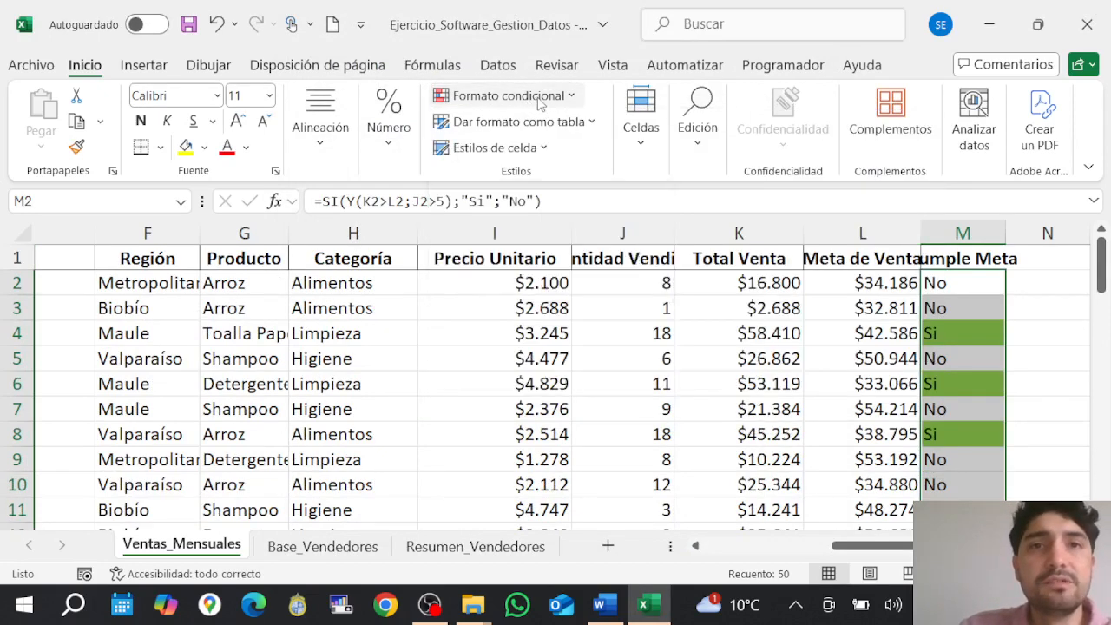
pyautogui.click(538, 103)
pyautogui.moveTo(593, 134)
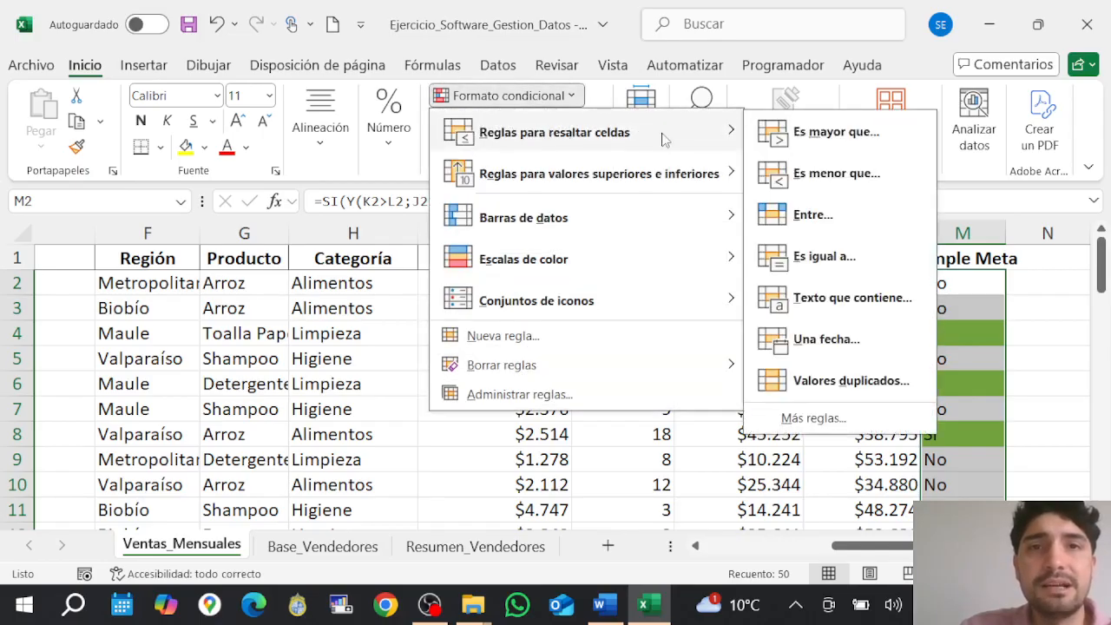
pyautogui.click(831, 299)
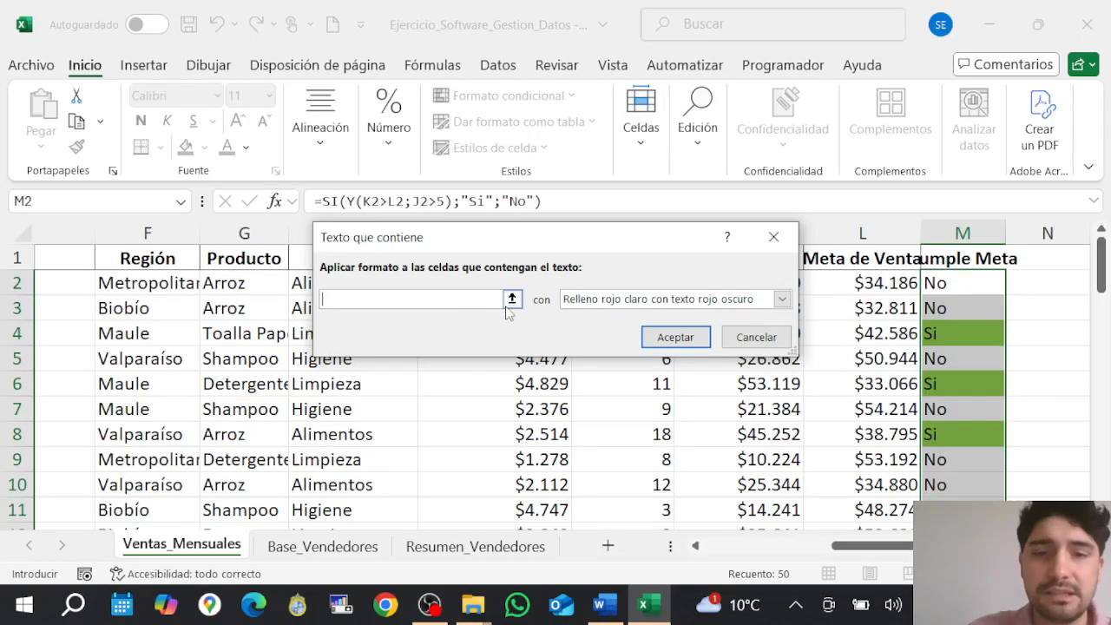
pyautogui.write('No')
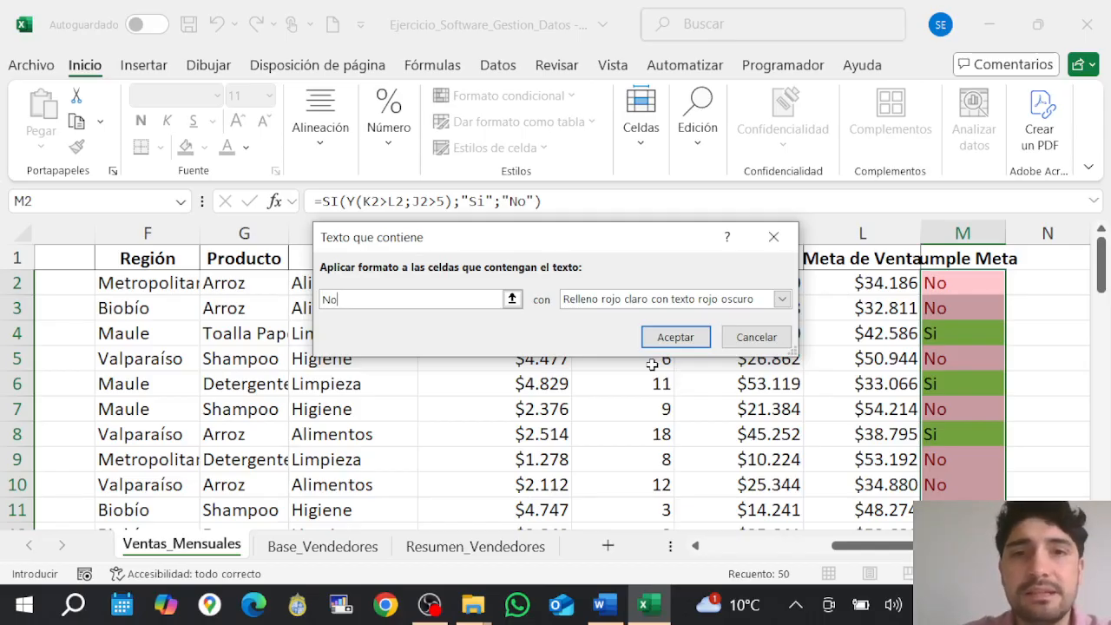
# Give the "No" rule a custom format with a bright red fill and apply it.
pyautogui.click(626, 300)
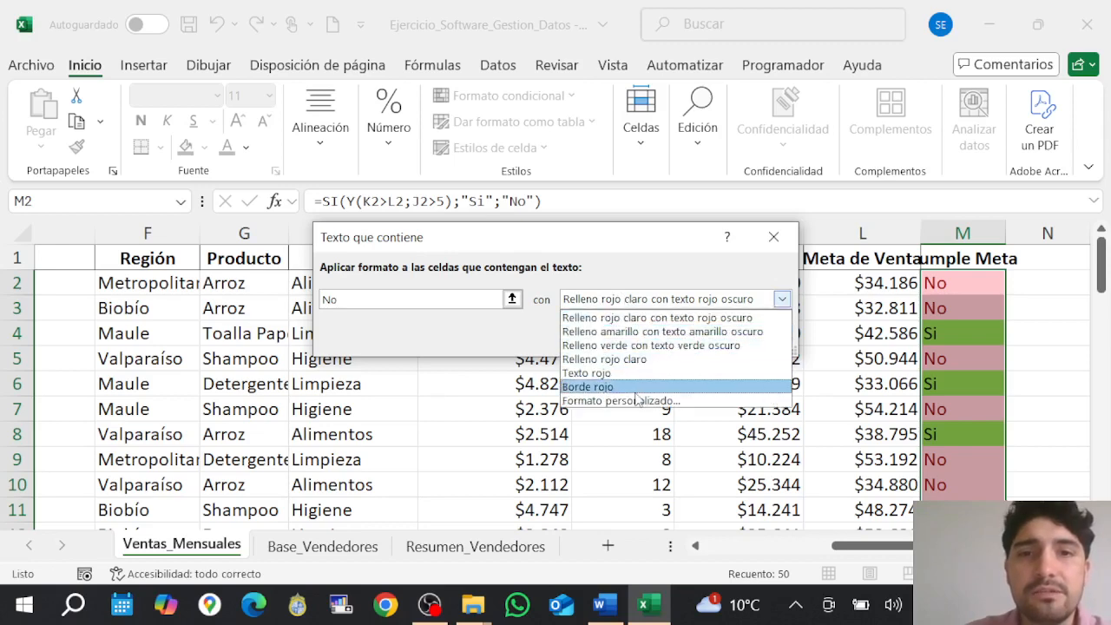
pyautogui.click(642, 397)
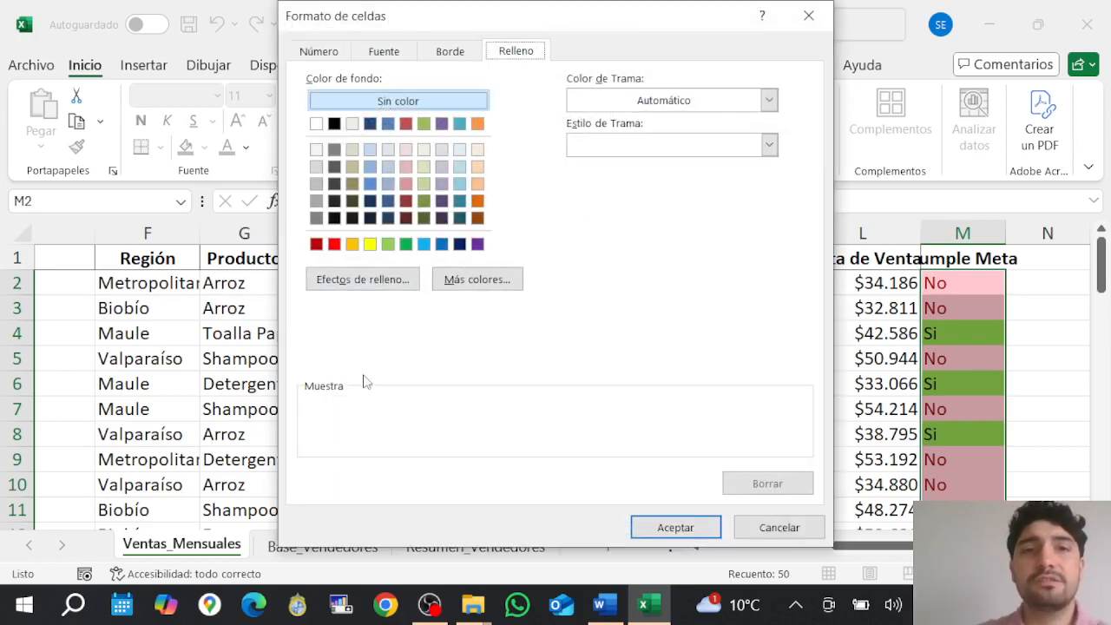
pyautogui.click(340, 246)
pyautogui.click(675, 527)
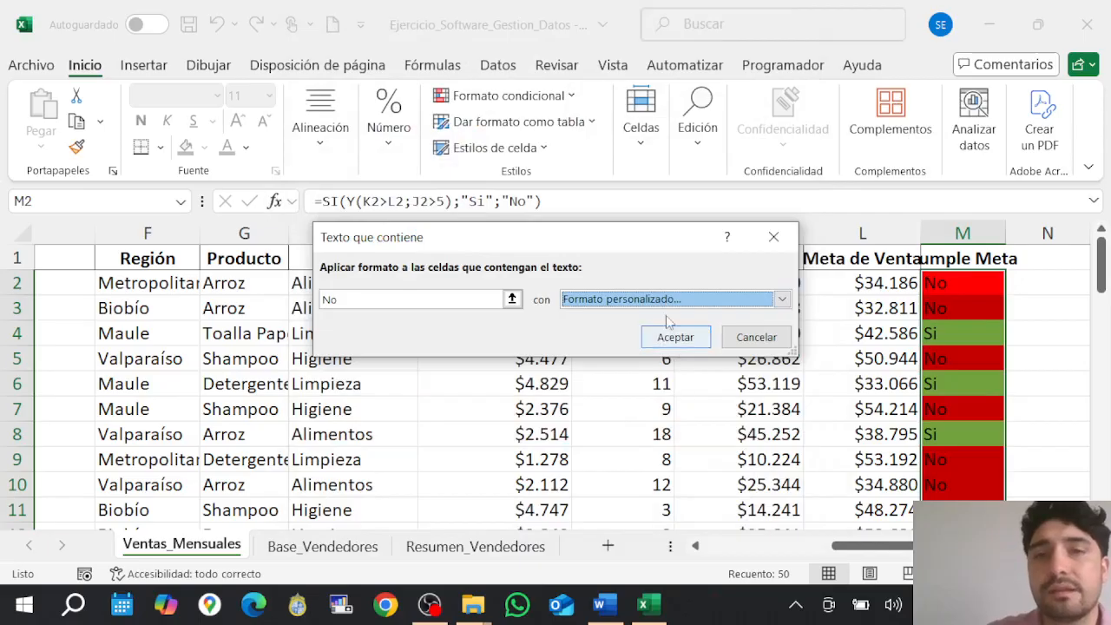
pyautogui.click(687, 343)
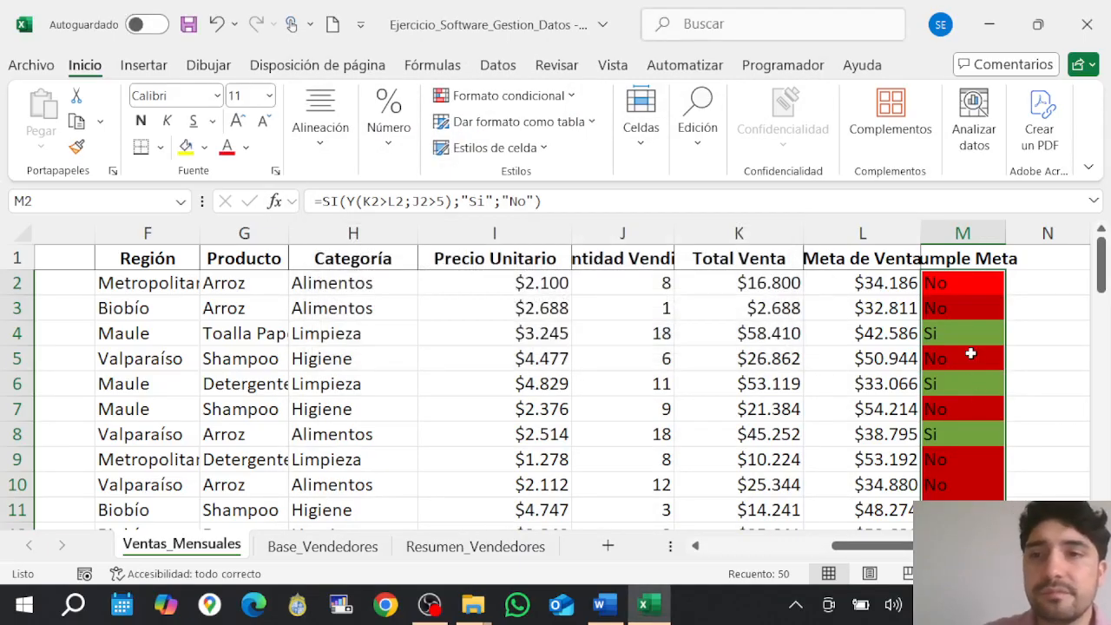
# Examine the fill colours of the Cumple Meta cells down the sheet and return to the header row.
pyautogui.click(971, 353)
pyautogui.press('Down')
pyautogui.press('Down')
pyautogui.press('Down')
pyautogui.press('Down')
pyautogui.press('Down')
pyautogui.press('Down')
pyautogui.press('Down')
pyautogui.press('Down')
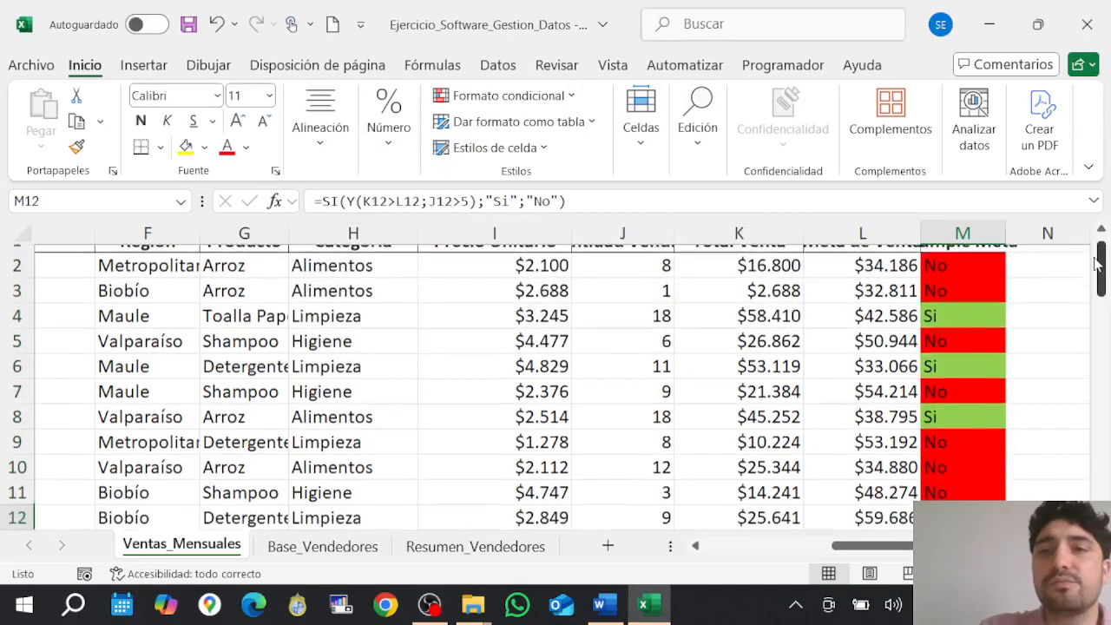
pyautogui.press('Left')
pyautogui.press('Left')
pyautogui.press('Up')
pyautogui.press('Left')
pyautogui.press('Up')
pyautogui.press('Up')
pyautogui.press('Up')
pyautogui.press('Up')
pyautogui.press('Up')
pyautogui.press('Up')
pyautogui.press('Up')
pyautogui.press('Up')
pyautogui.press('Up')
pyautogui.press('Up')
pyautogui.press('Up')
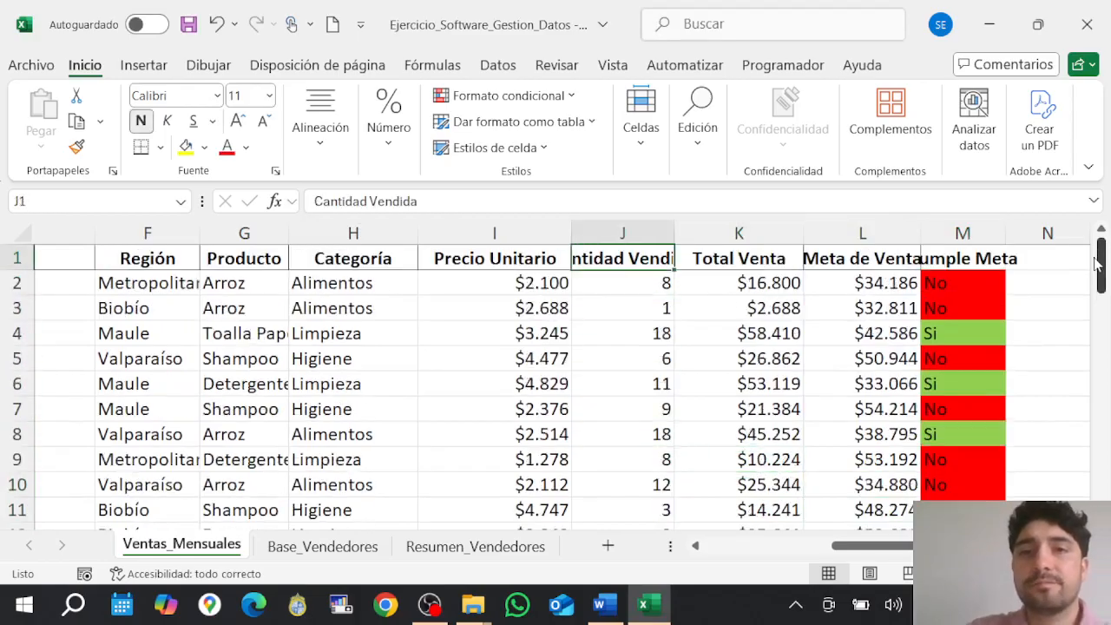
# Check the below-average sales instruction in the Word guide, return to Excel, and select the Total Venta values K2 to K51.
pyautogui.click(605, 604)
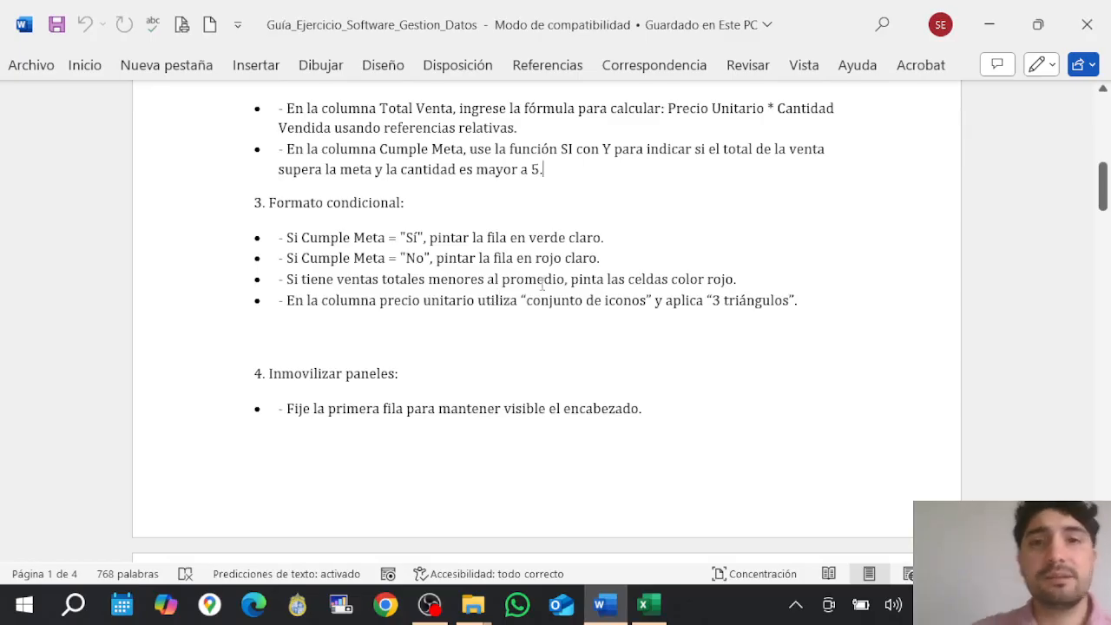
pyautogui.click(649, 604)
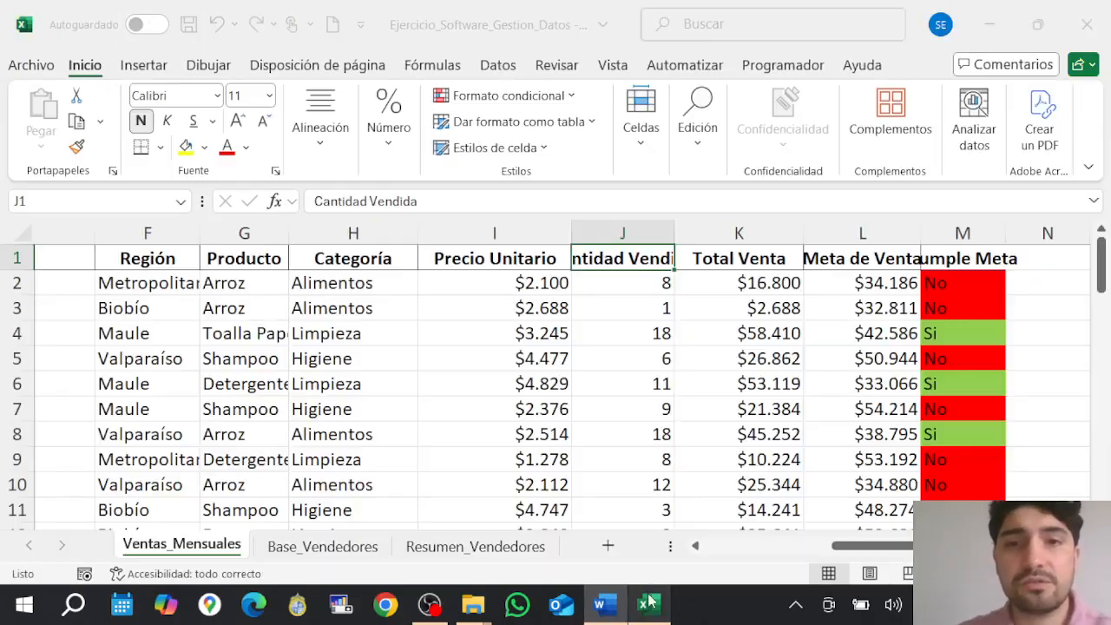
pyautogui.press('Right')
pyautogui.press('Down')
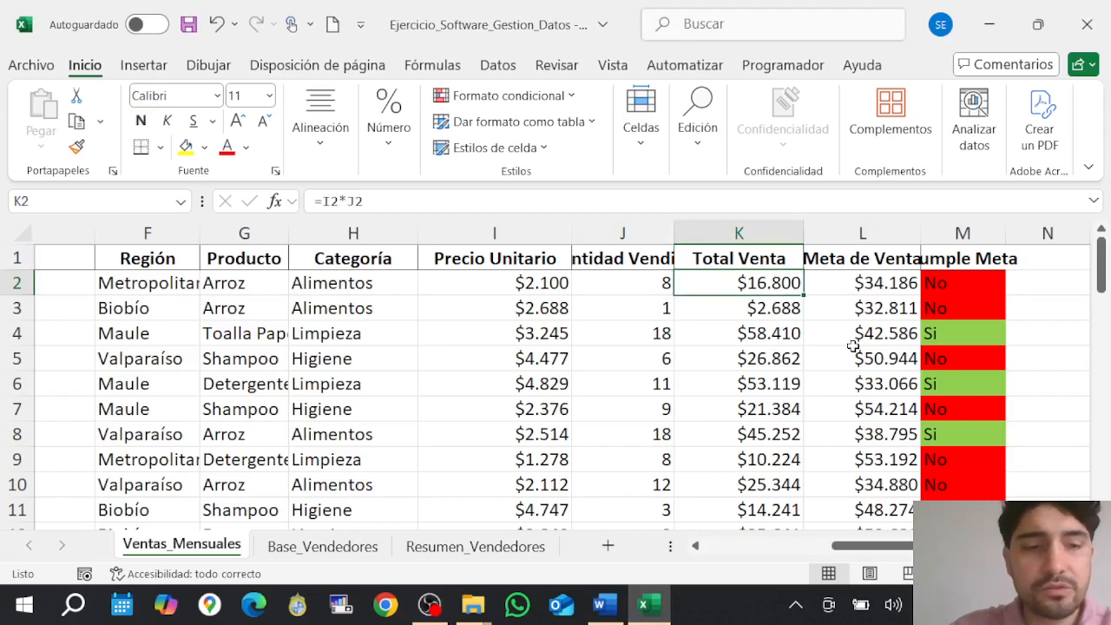
pyautogui.hotkey('ctrl', 'shift', 'Down')
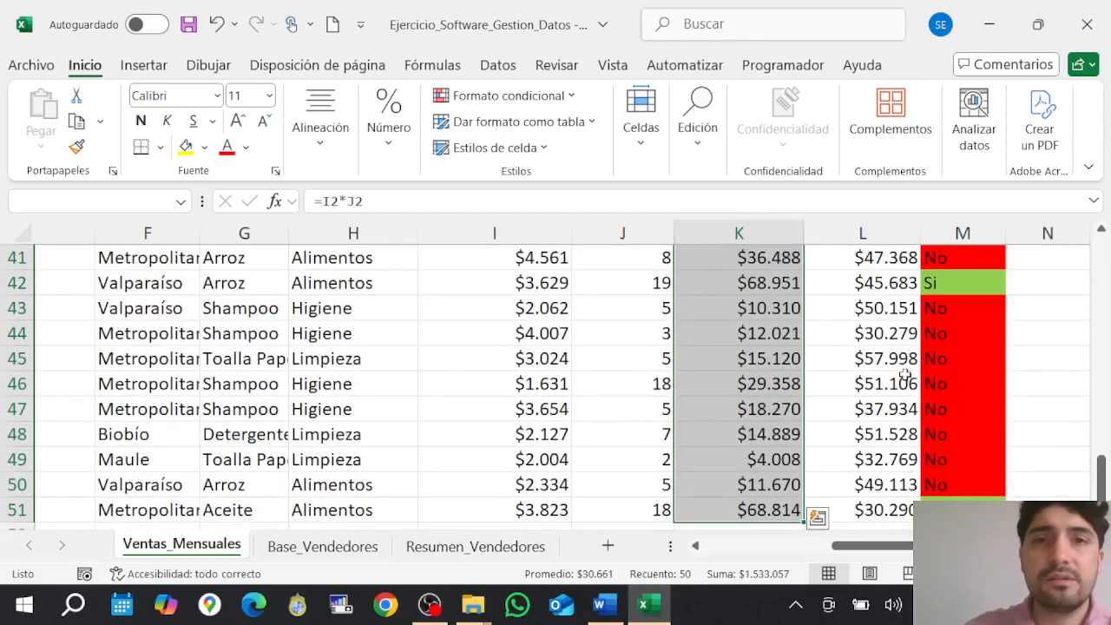
# Add a Por debajo del promedio rule to the selected Total Venta values with a custom bright red fill.
pyautogui.click(531, 98)
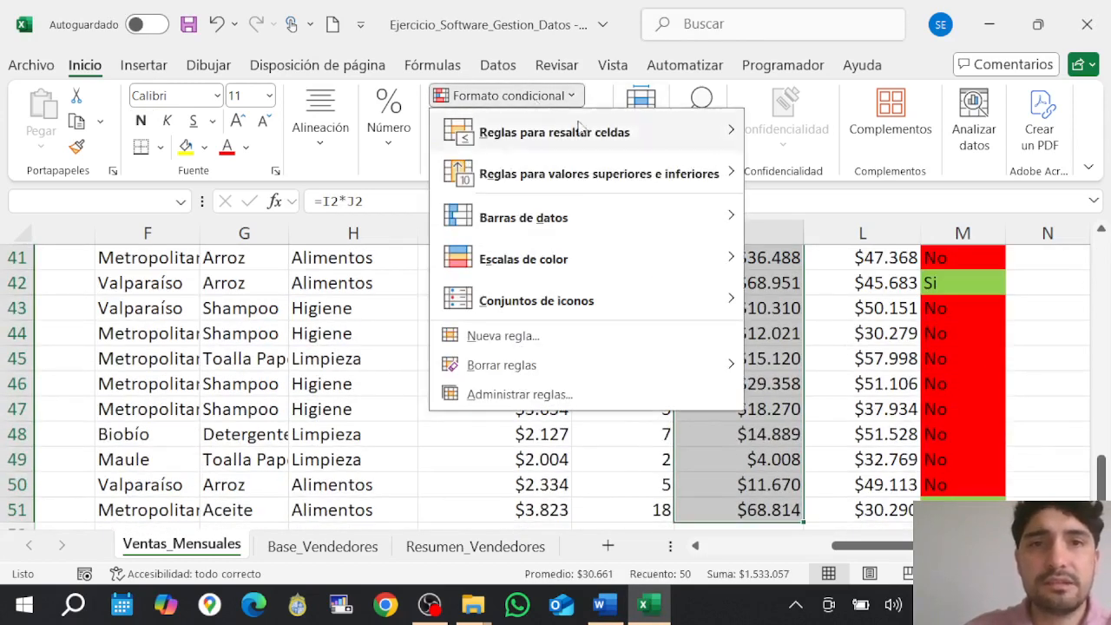
pyautogui.moveTo(598, 116)
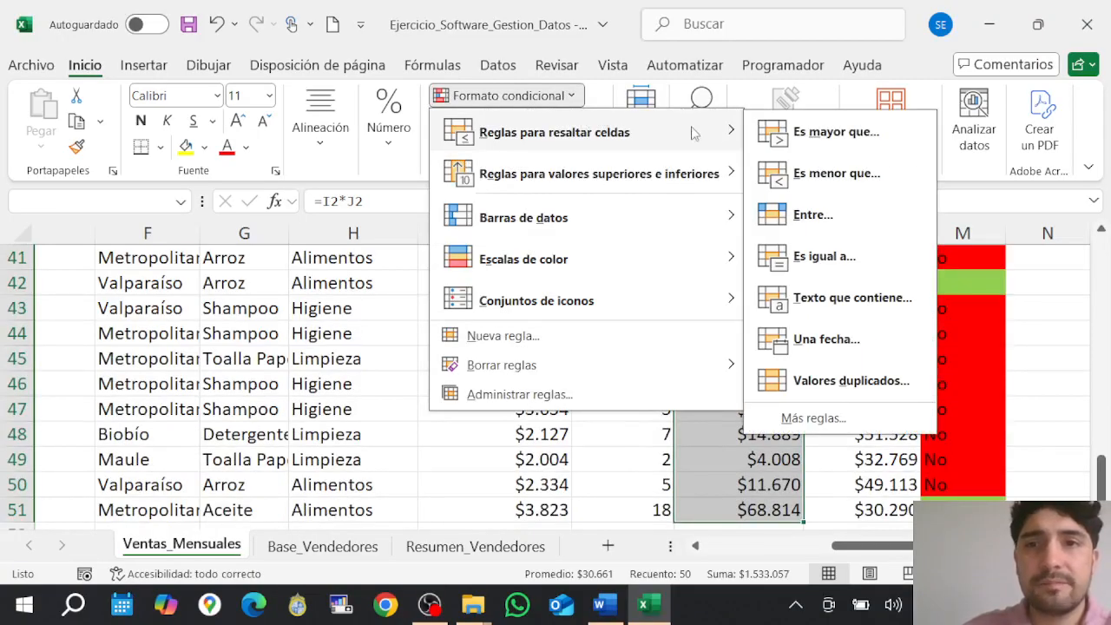
pyautogui.moveTo(623, 182)
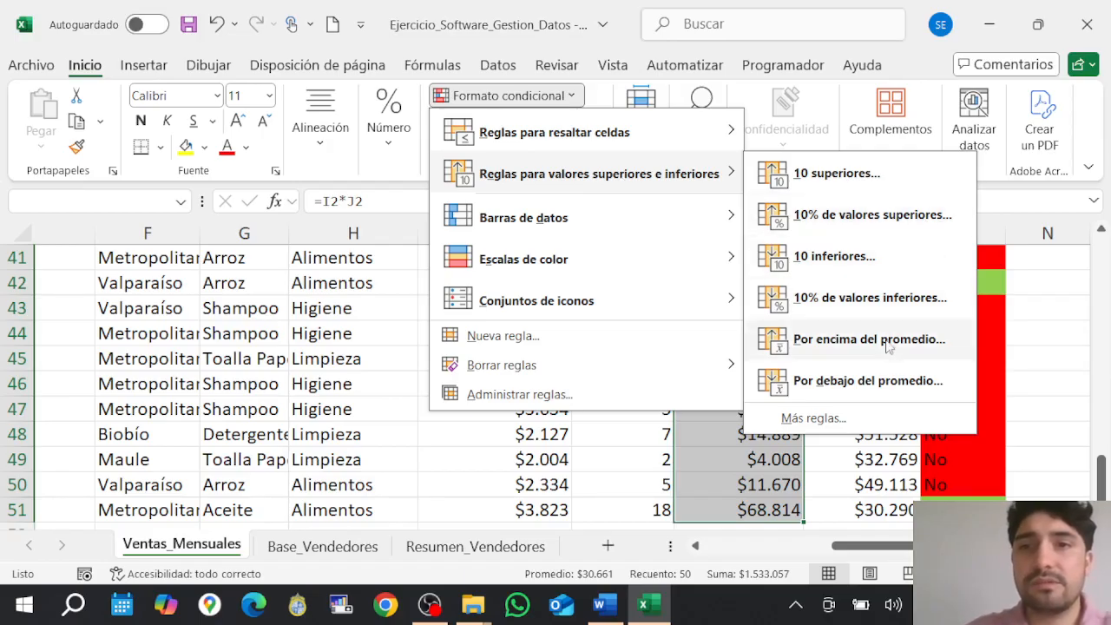
pyautogui.click(866, 386)
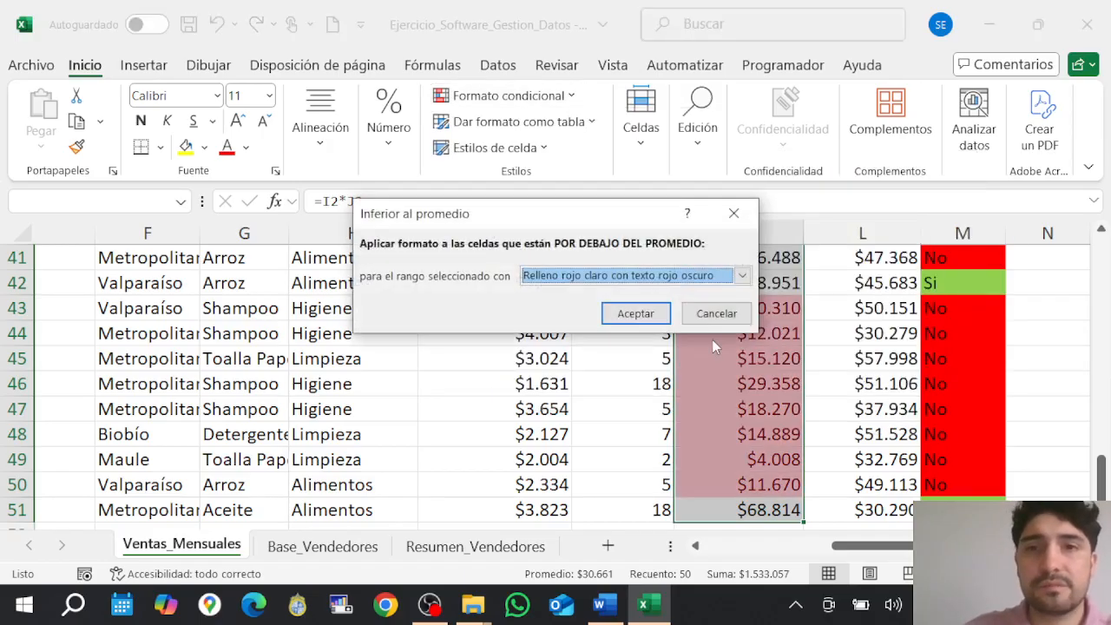
pyautogui.click(689, 282)
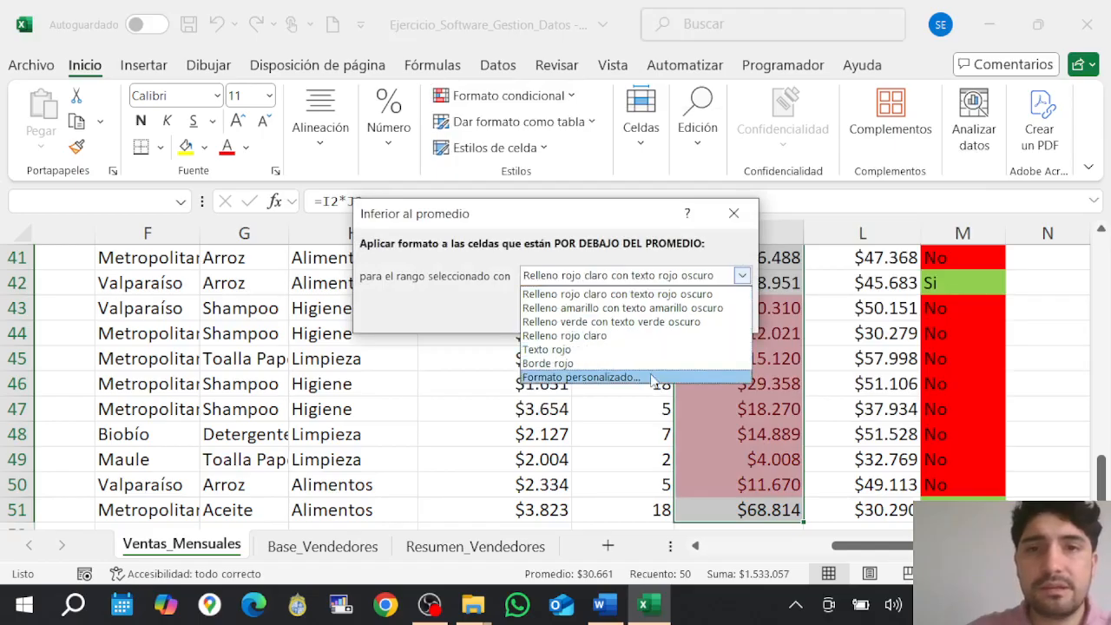
pyautogui.click(608, 377)
pyautogui.click(334, 244)
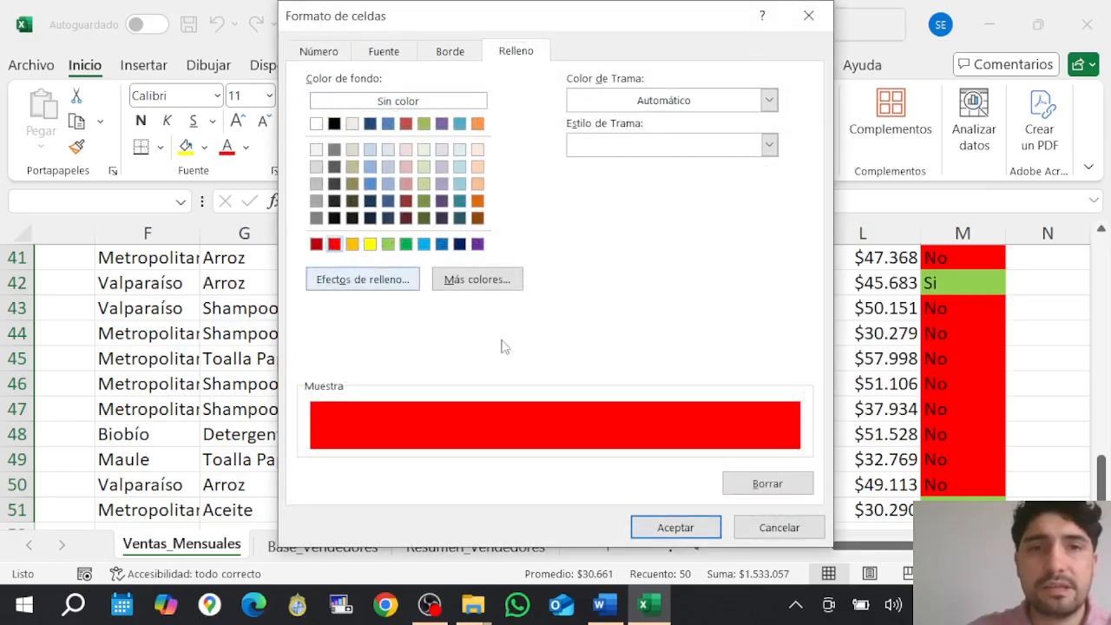
pyautogui.click(664, 526)
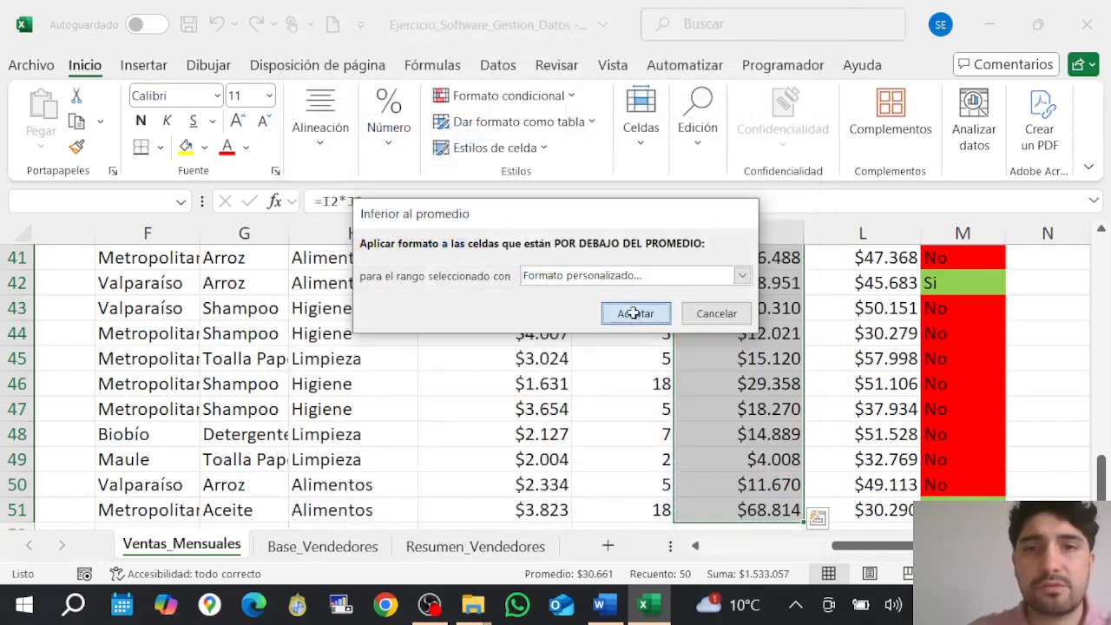
pyautogui.click(634, 312)
pyautogui.click(742, 404)
# Check the icon-set instruction in the Word guide, return to Excel, and select the Precio Unitario values I2 to I51.
pyautogui.click(604, 604)
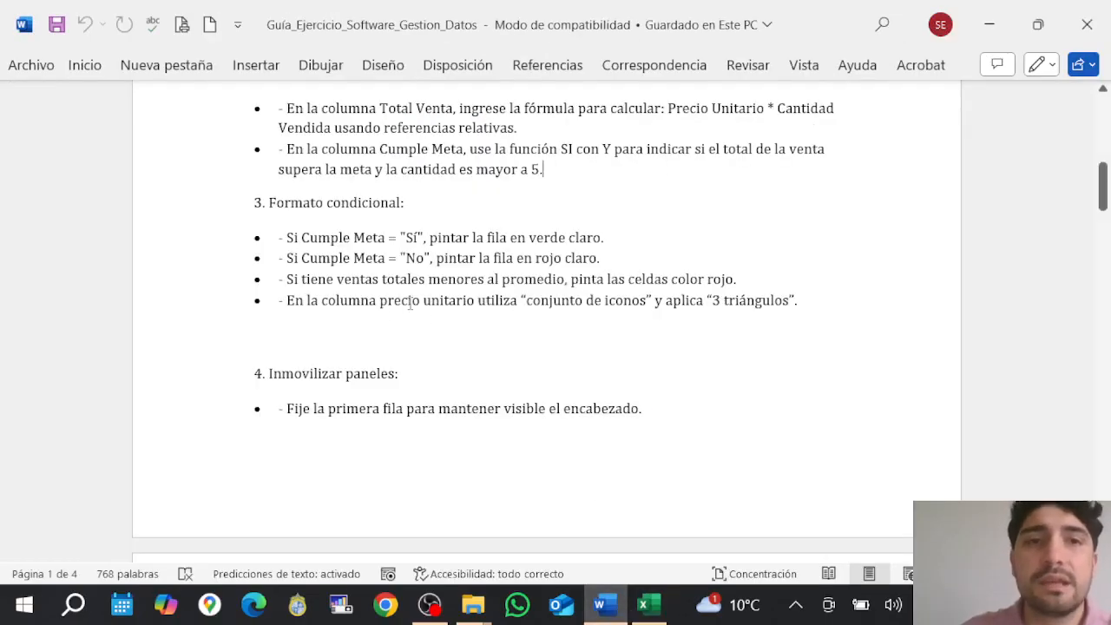
pyautogui.moveTo(423, 300); pyautogui.dragTo(646, 302)
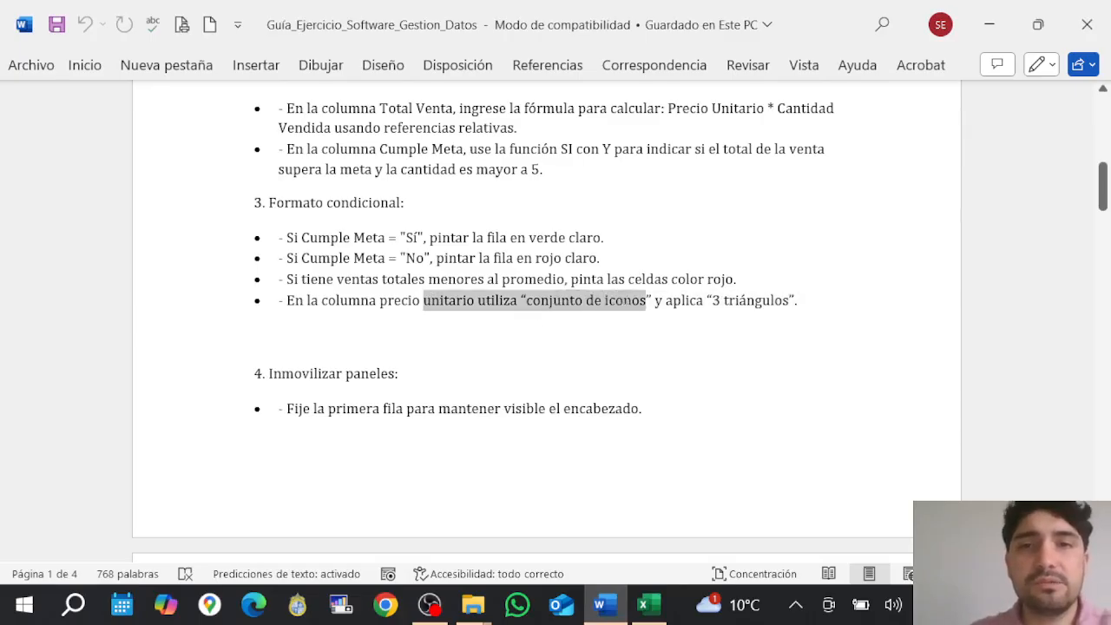
pyautogui.click(660, 328)
pyautogui.click(649, 604)
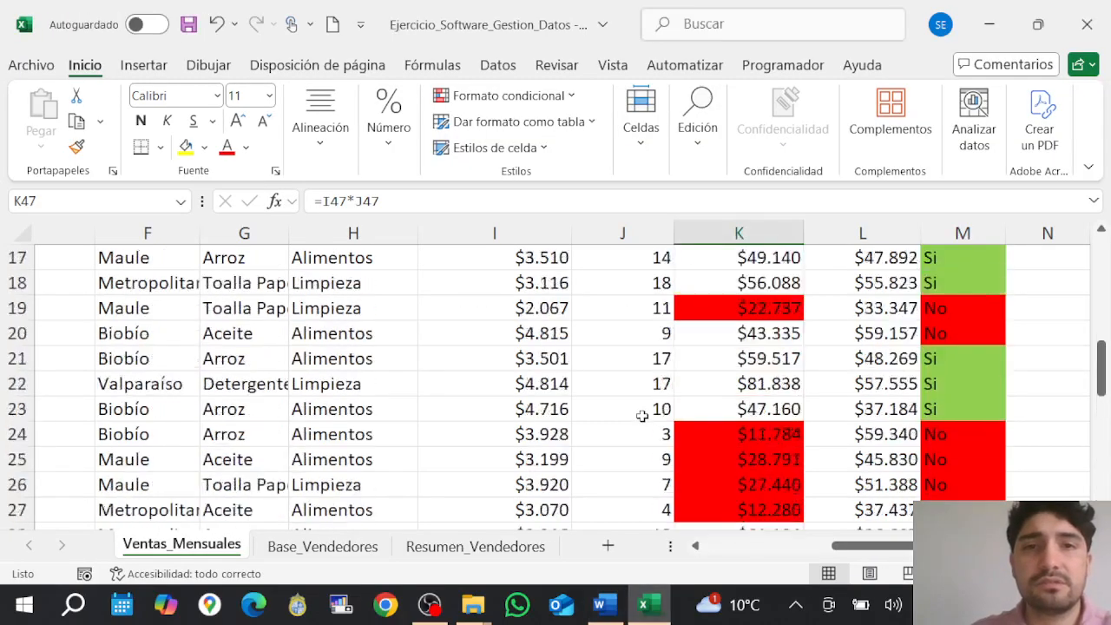
pyautogui.scroll(5, 642, 416)
pyautogui.click(558, 282)
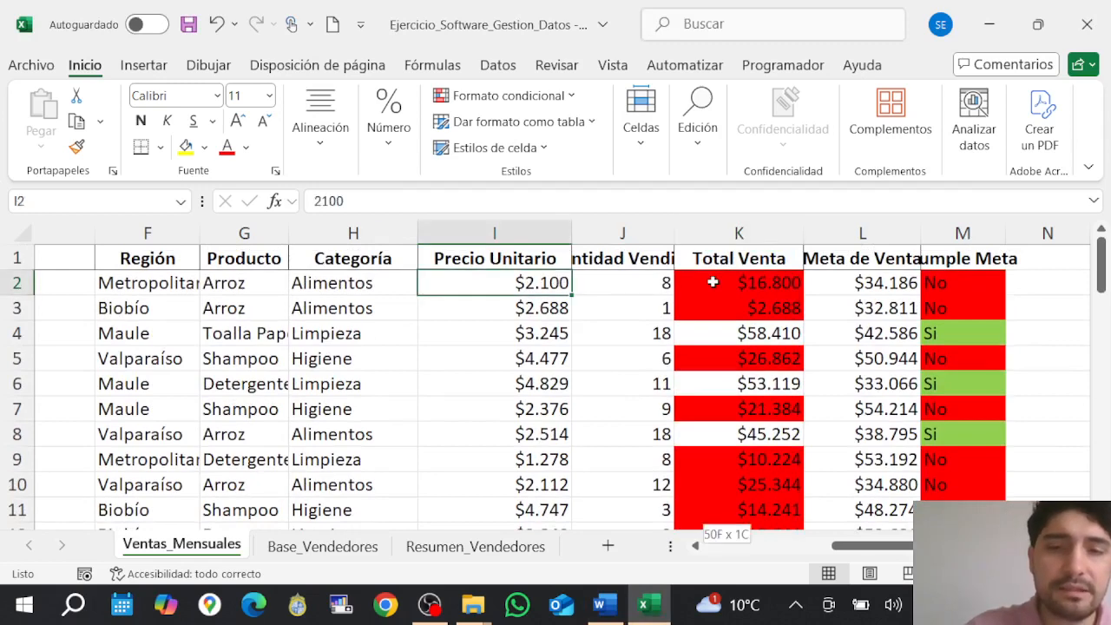
pyautogui.hotkey('ctrl', 'shift', 'Down')
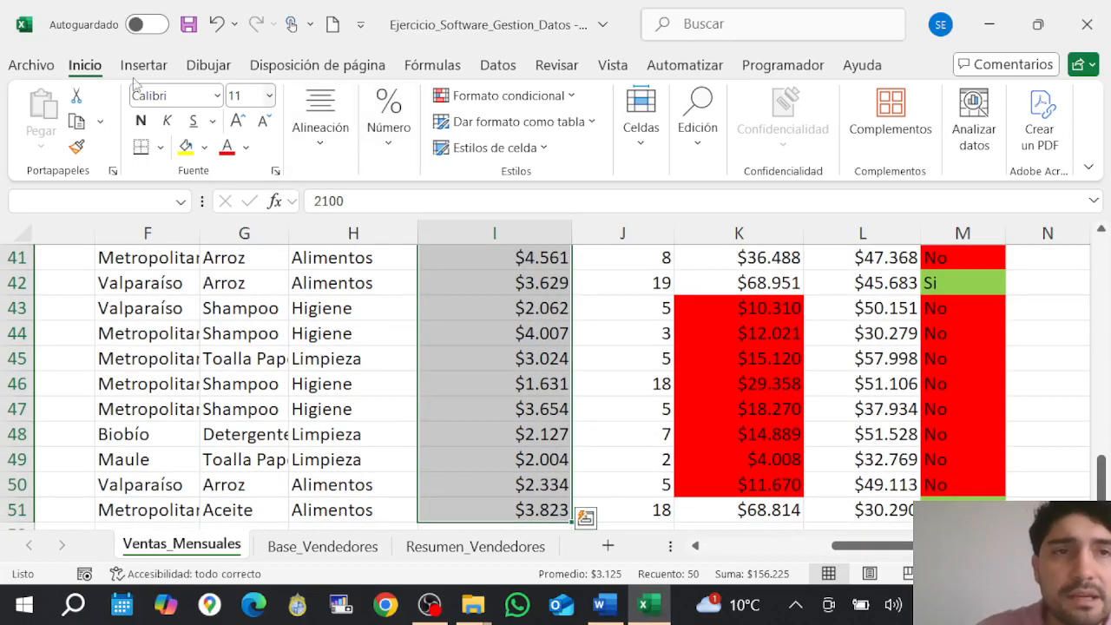
# Apply the three-triangles directional icon set to the selected Precio Unitario values.
pyautogui.click(552, 97)
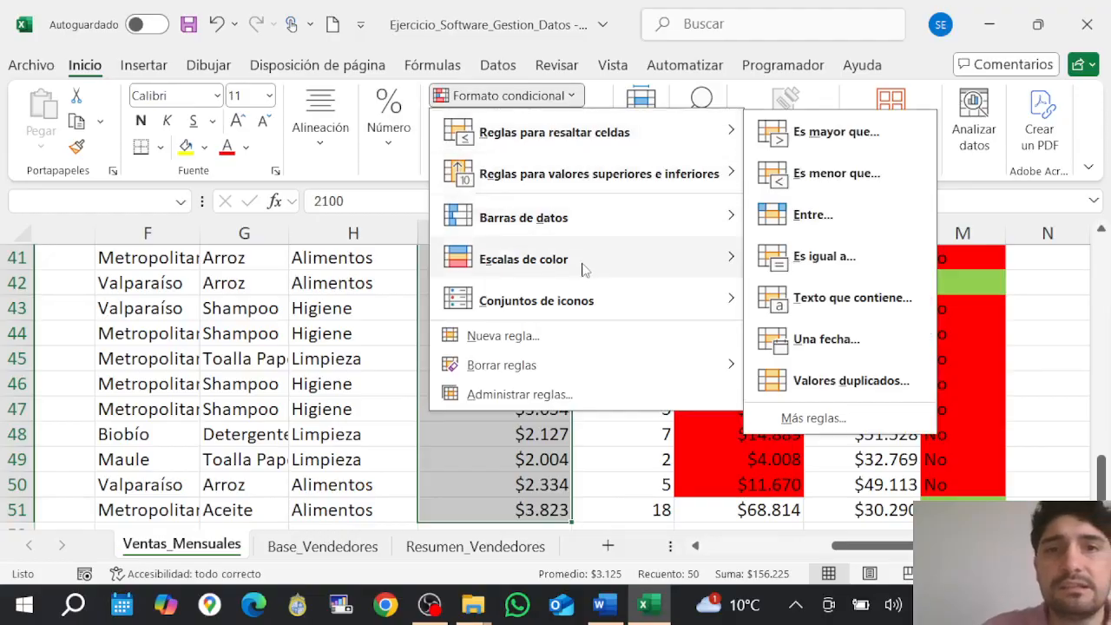
pyautogui.moveTo(580, 314)
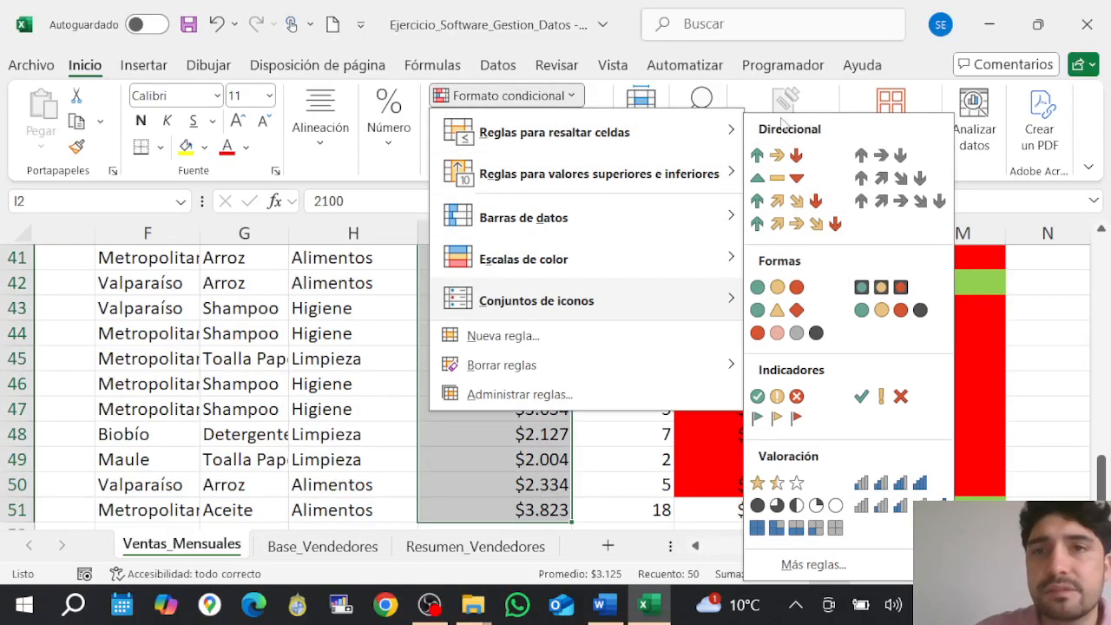
pyautogui.click(778, 184)
pyautogui.click(560, 333)
# Examine the triangle icons against the prices down the Precio Unitario column and return to the header row.
pyautogui.scroll(9, 553, 354)
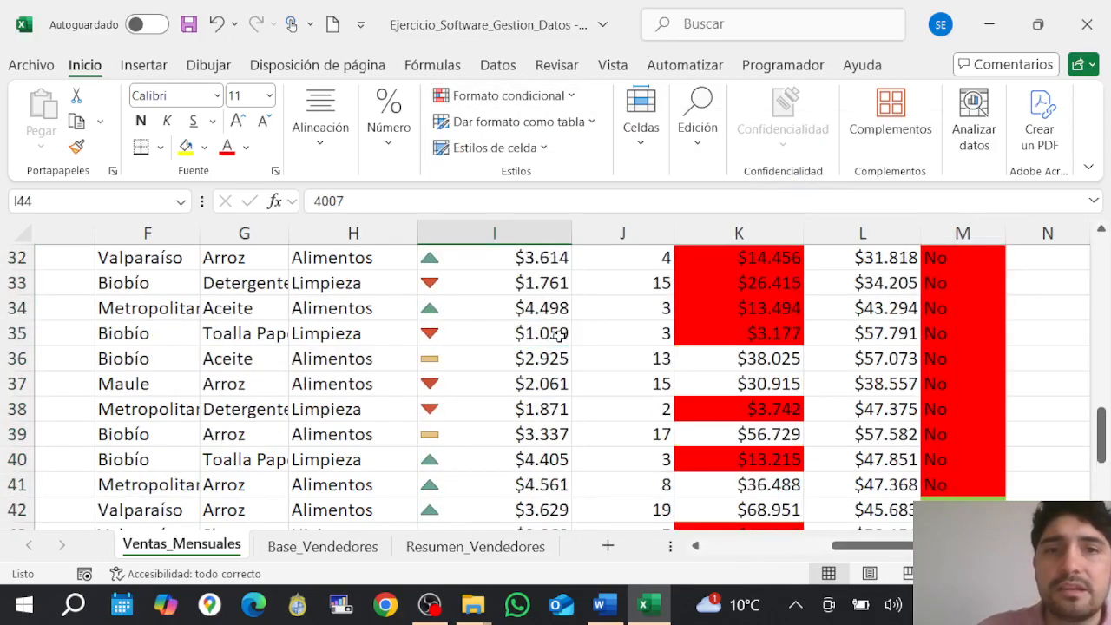
pyautogui.scroll(4, 553, 354)
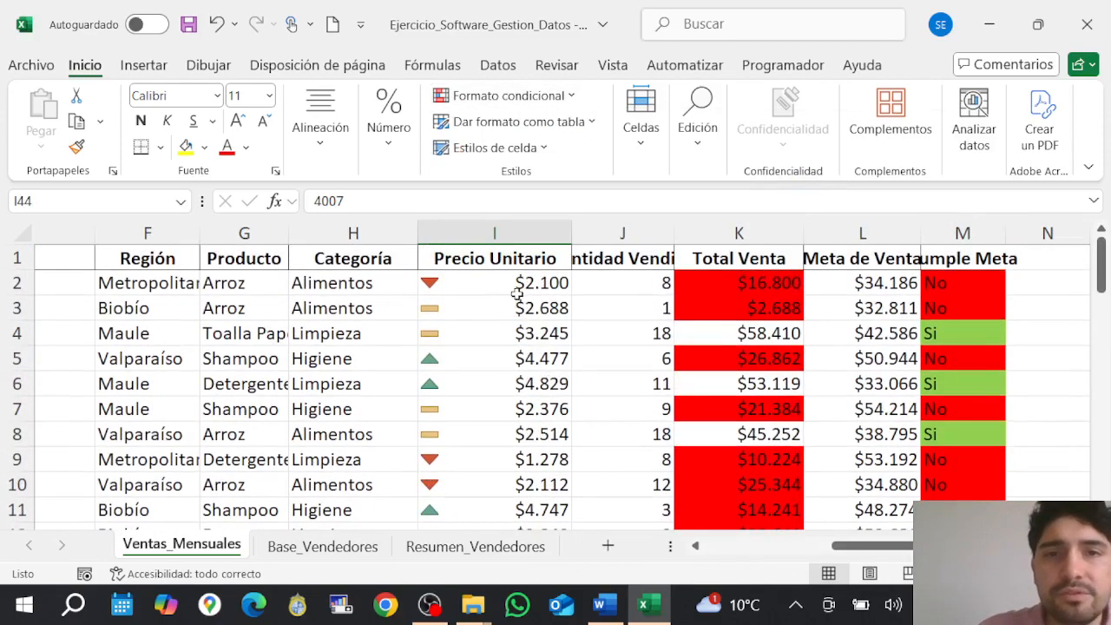
pyautogui.click(518, 292)
pyautogui.scroll(-7, 520, 311)
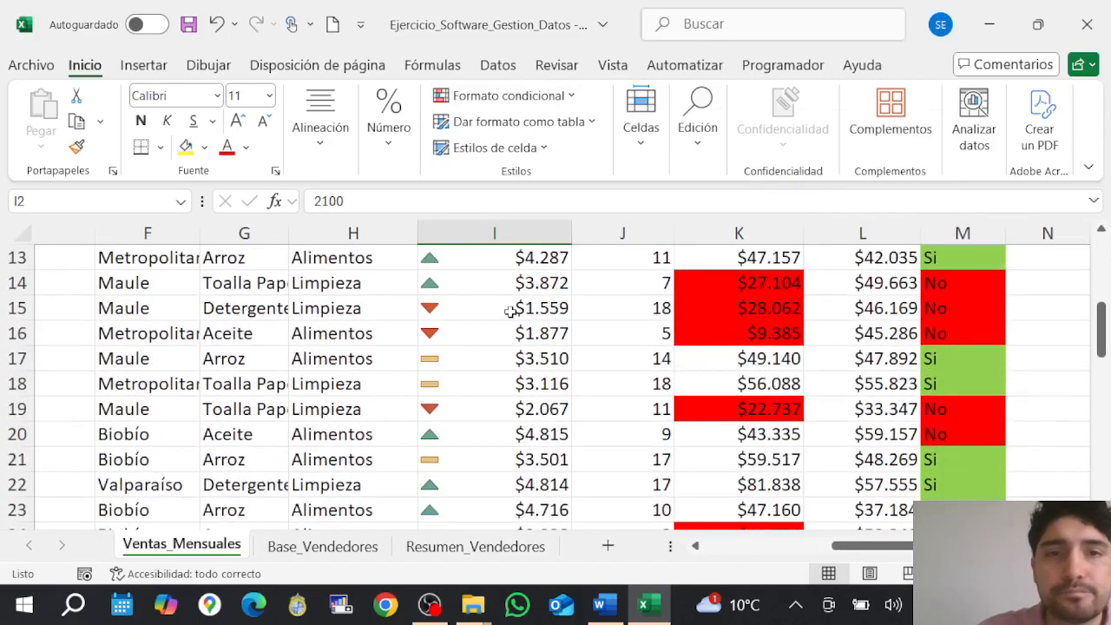
pyautogui.scroll(-4, 510, 310)
pyautogui.scroll(11, 516, 317)
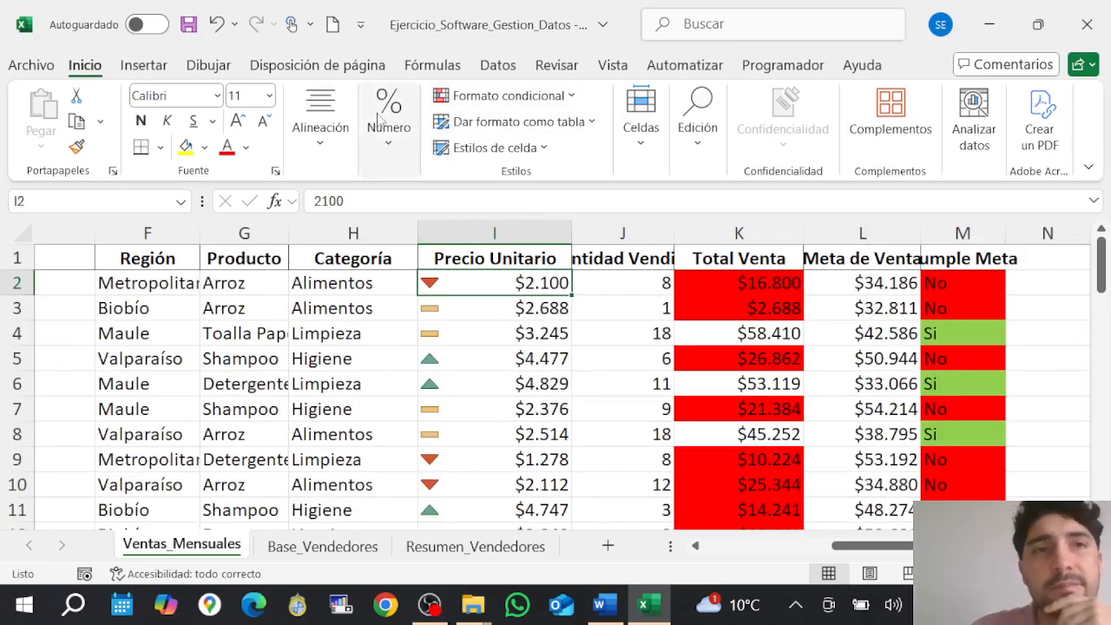
# Review the icon-set rule's percentage thresholds in the conditional formatting rules manager and close it without changes.
pyautogui.click(531, 95)
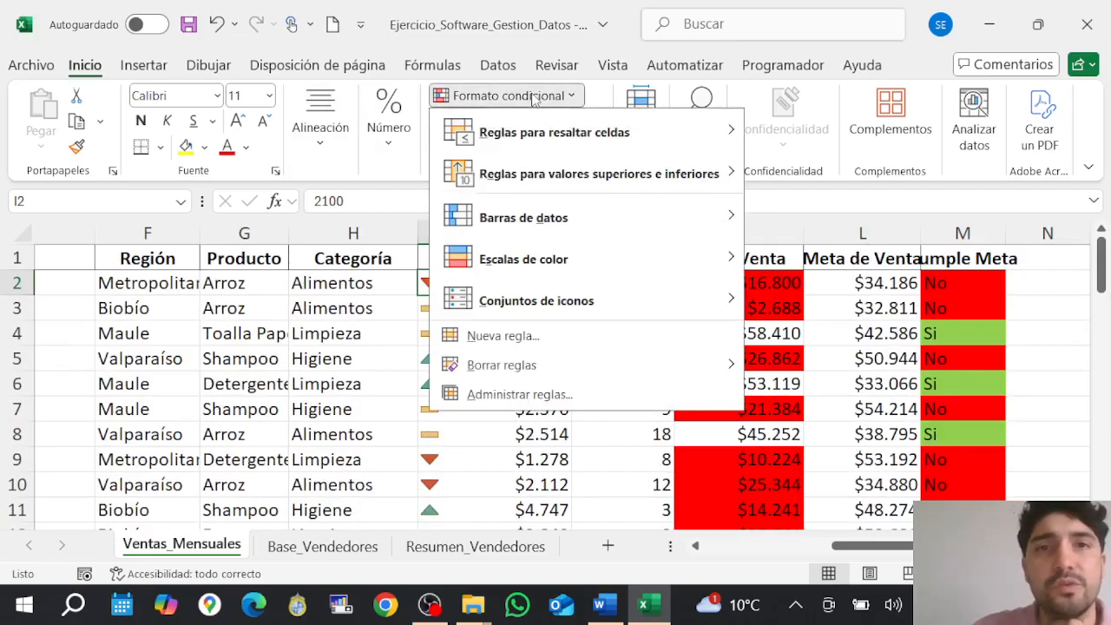
pyautogui.click(518, 394)
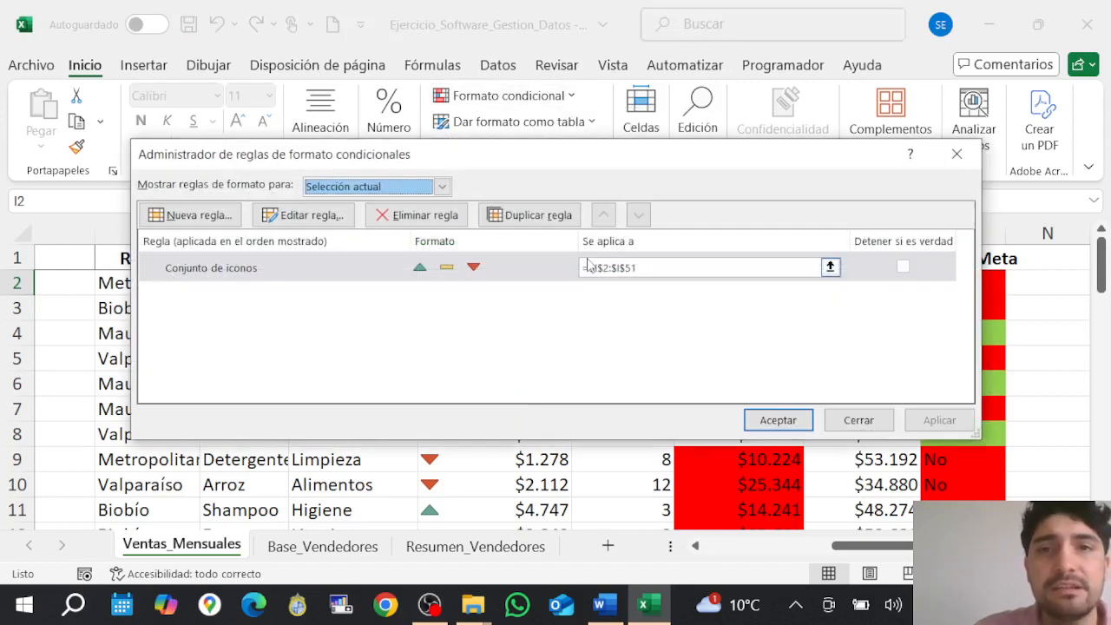
pyautogui.doubleClick(359, 271)
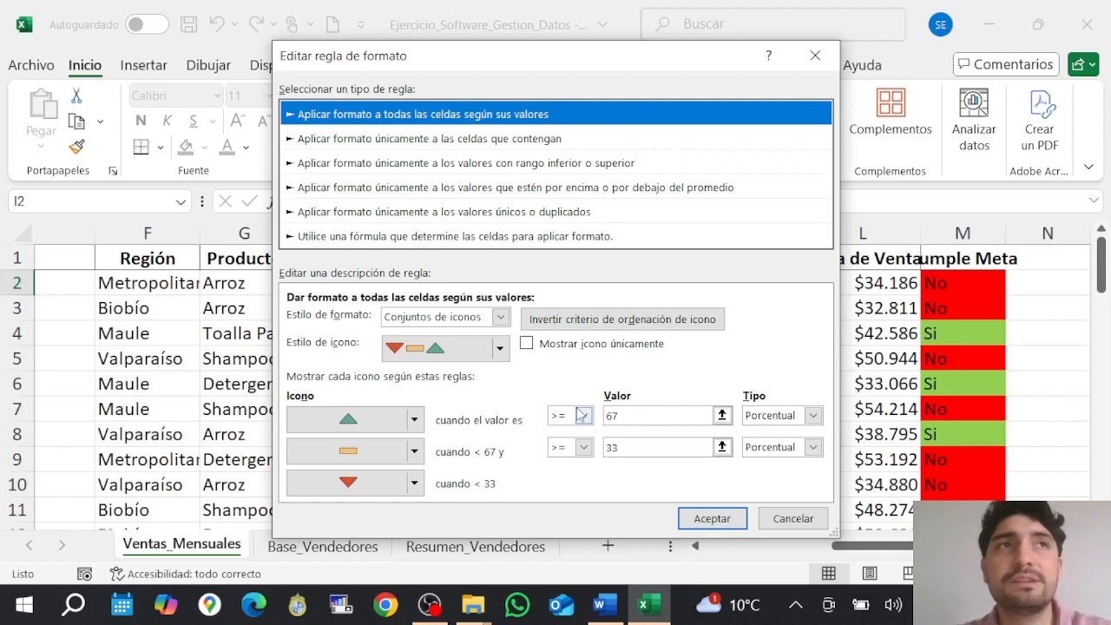
pyautogui.click(712, 519)
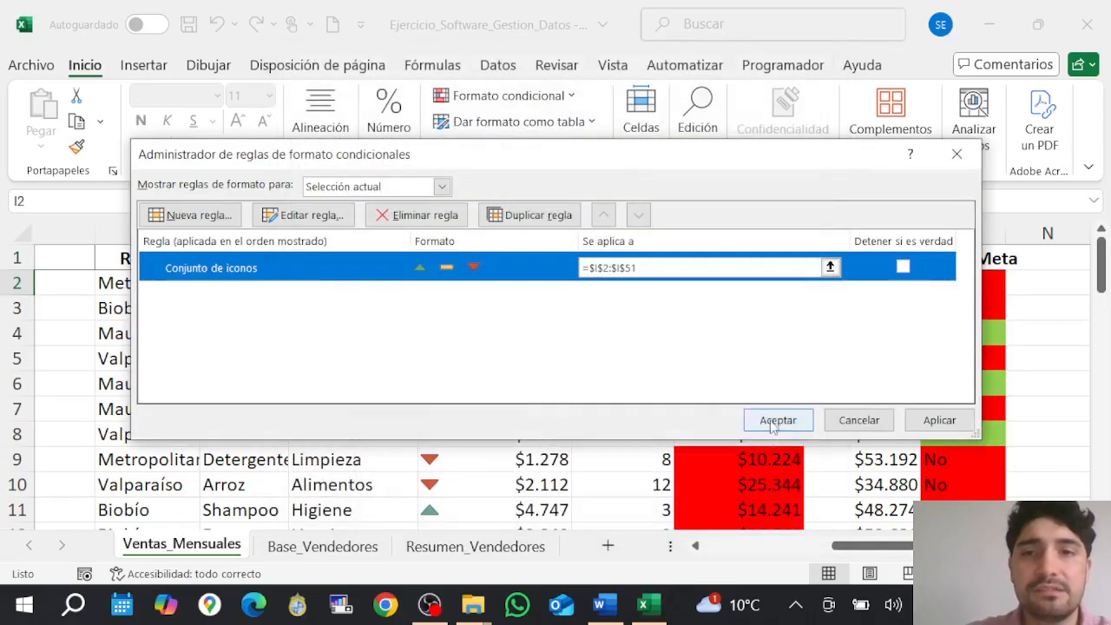
pyautogui.click(775, 421)
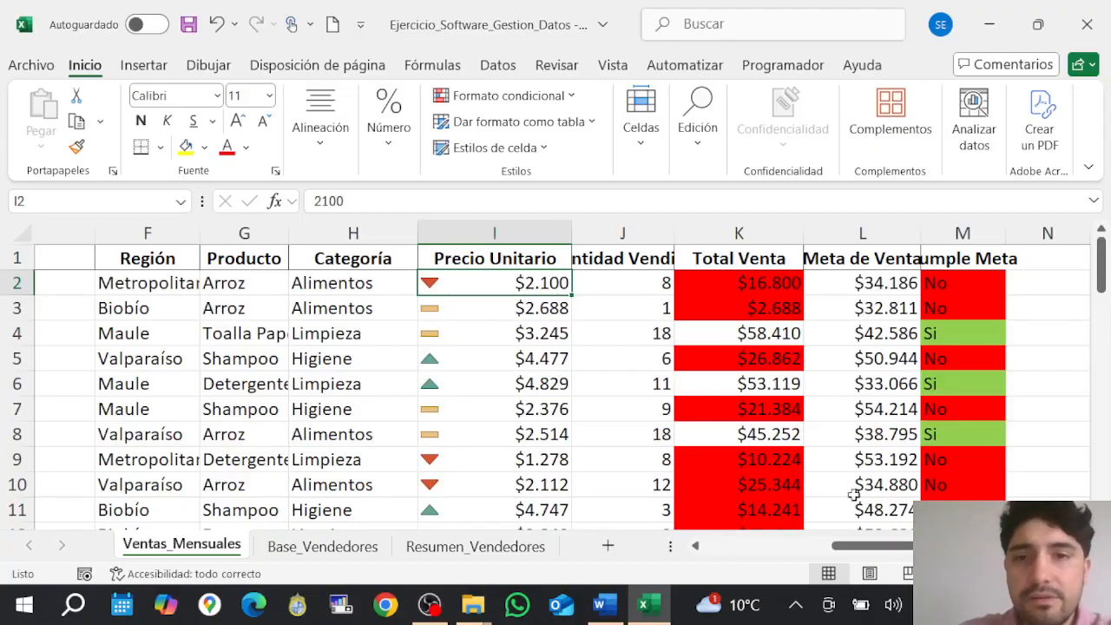
# Try to autofit the column widths with only the ID Venta header cell A1 selected.
pyautogui.moveTo(872, 547); pyautogui.dragTo(734, 562)
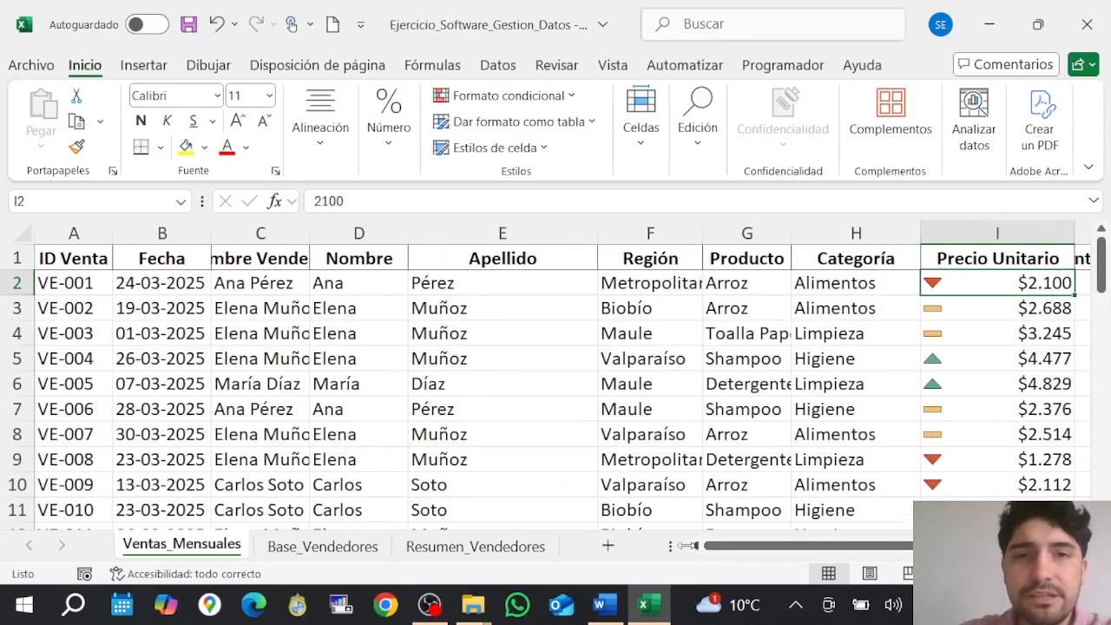
pyautogui.click(44, 260)
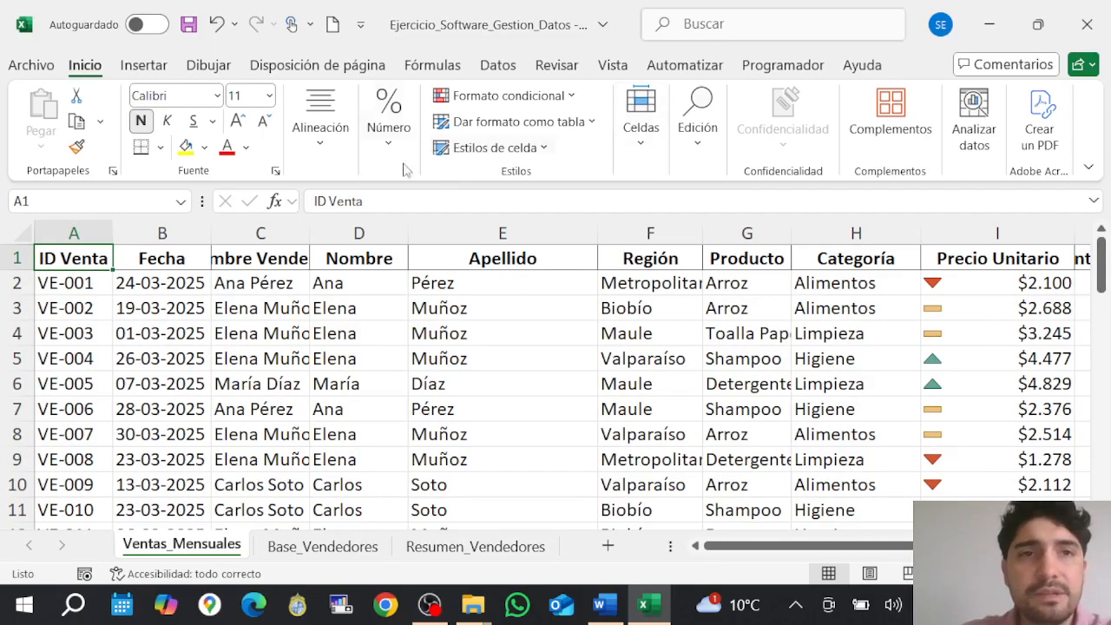
pyautogui.click(642, 156)
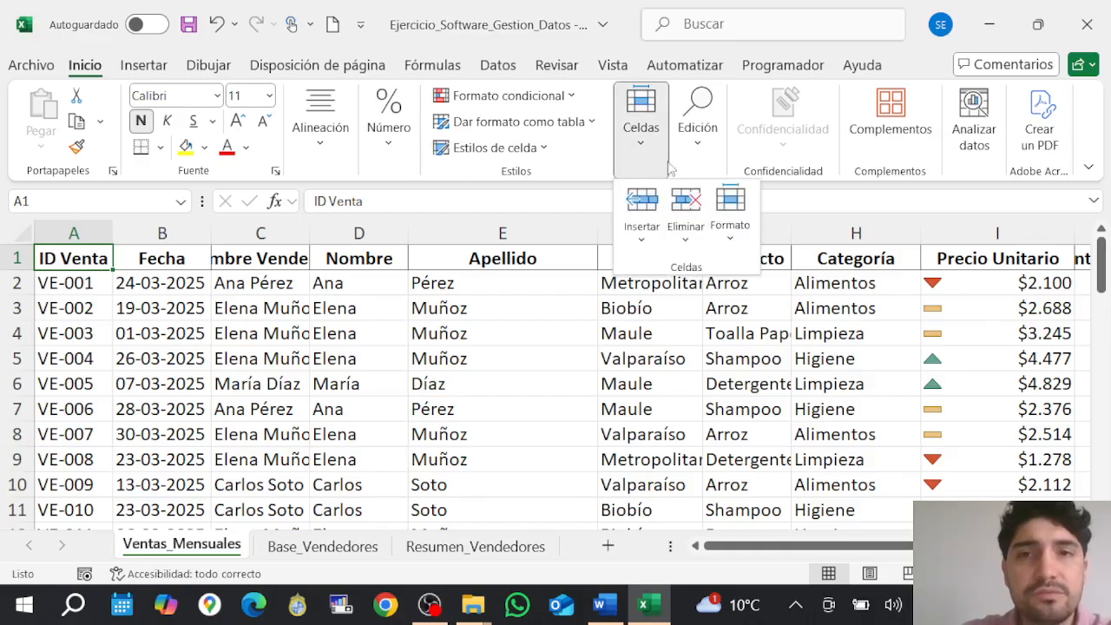
pyautogui.click(742, 227)
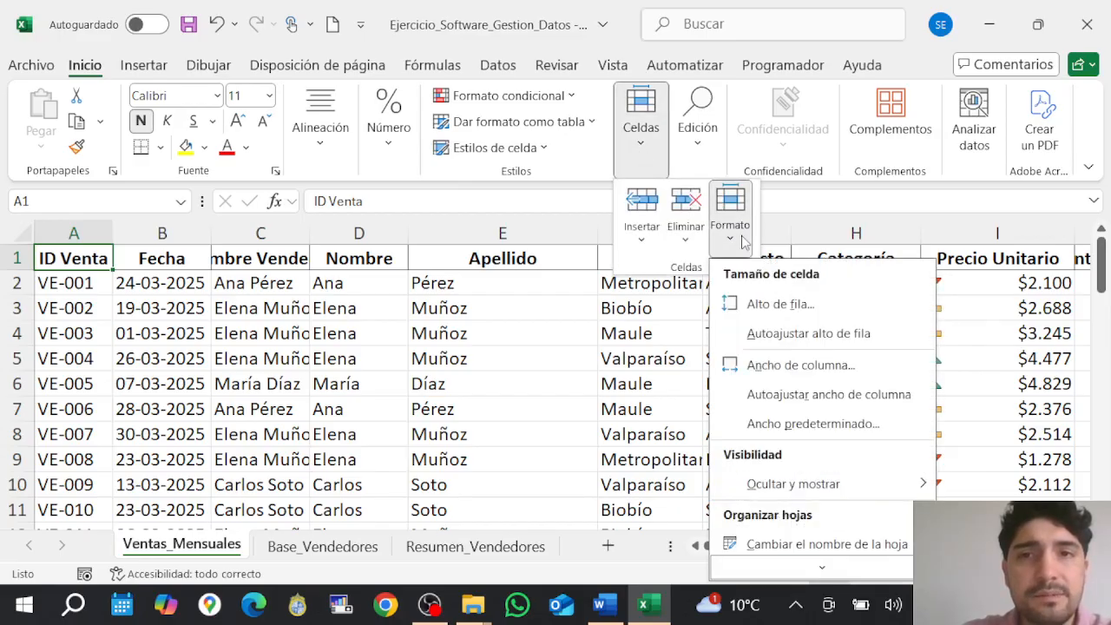
pyautogui.click(776, 397)
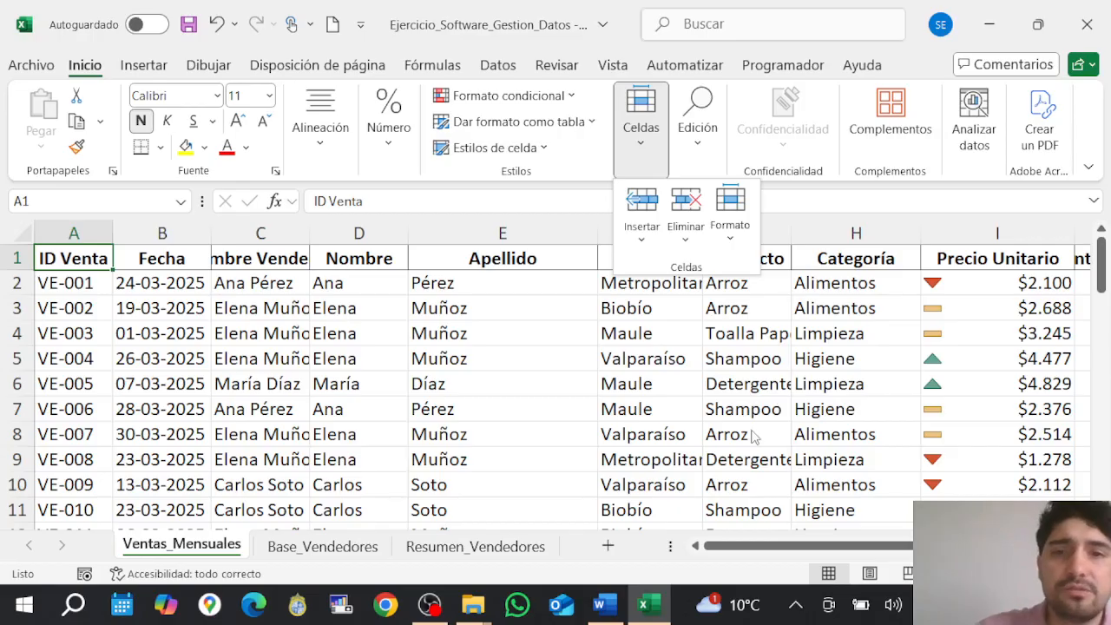
pyautogui.click(345, 393)
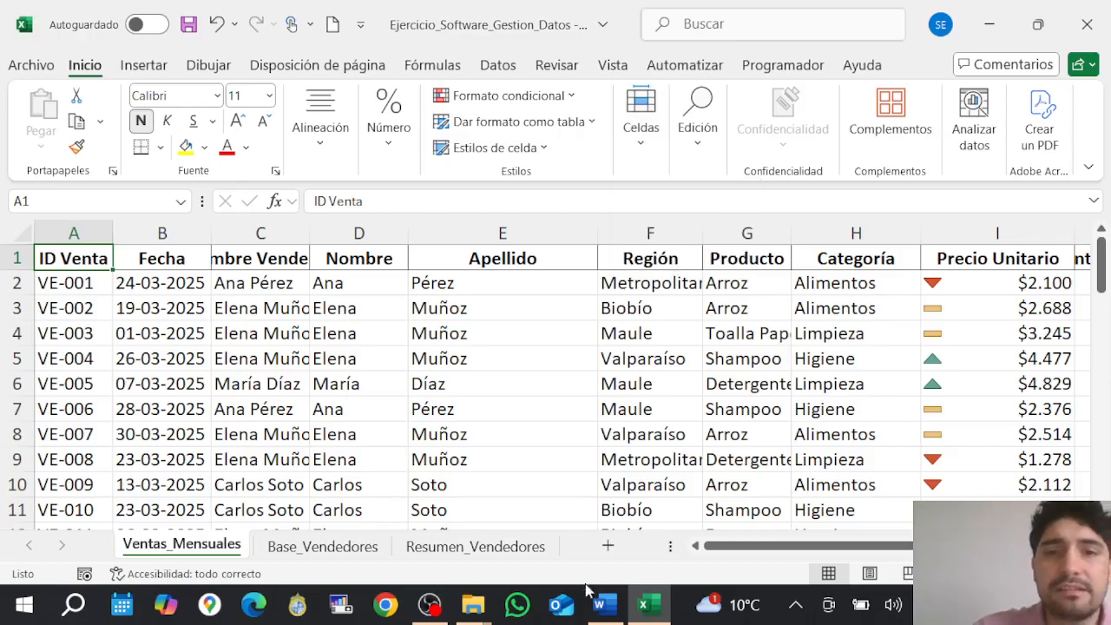
# Check the Inmovilizar paneles instruction in the Word guide and return to the Excel workbook.
pyautogui.click(604, 604)
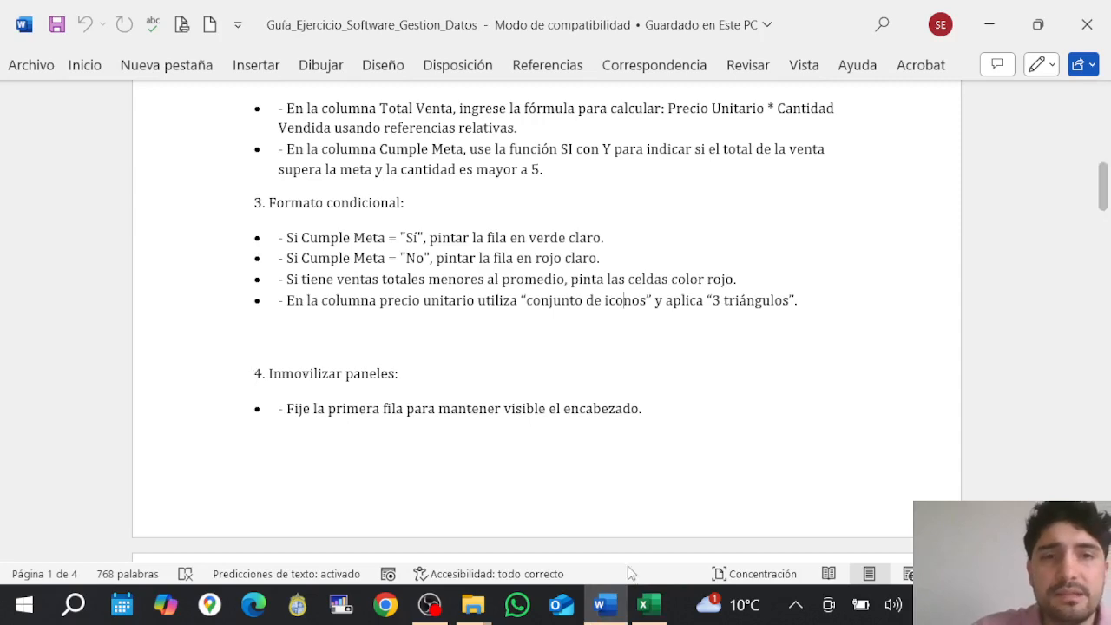
pyautogui.moveTo(640, 604)
pyautogui.click(608, 546)
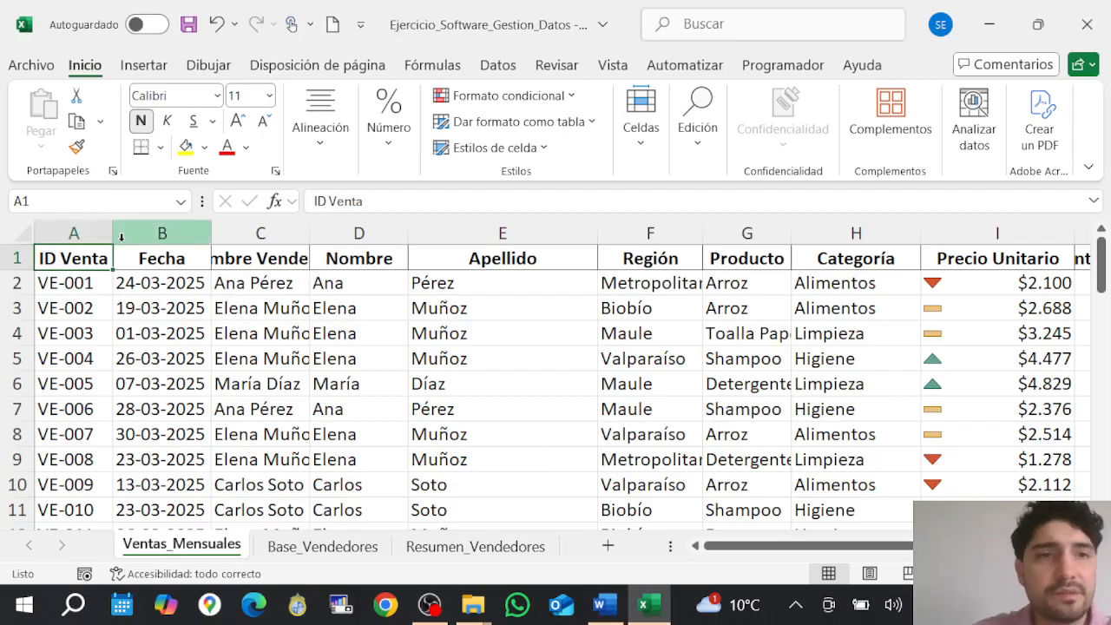
# Autofit the width of all columns in the Ventas_Mensuales sheet, ending with cell A1 selected.
pyautogui.click(19, 224)
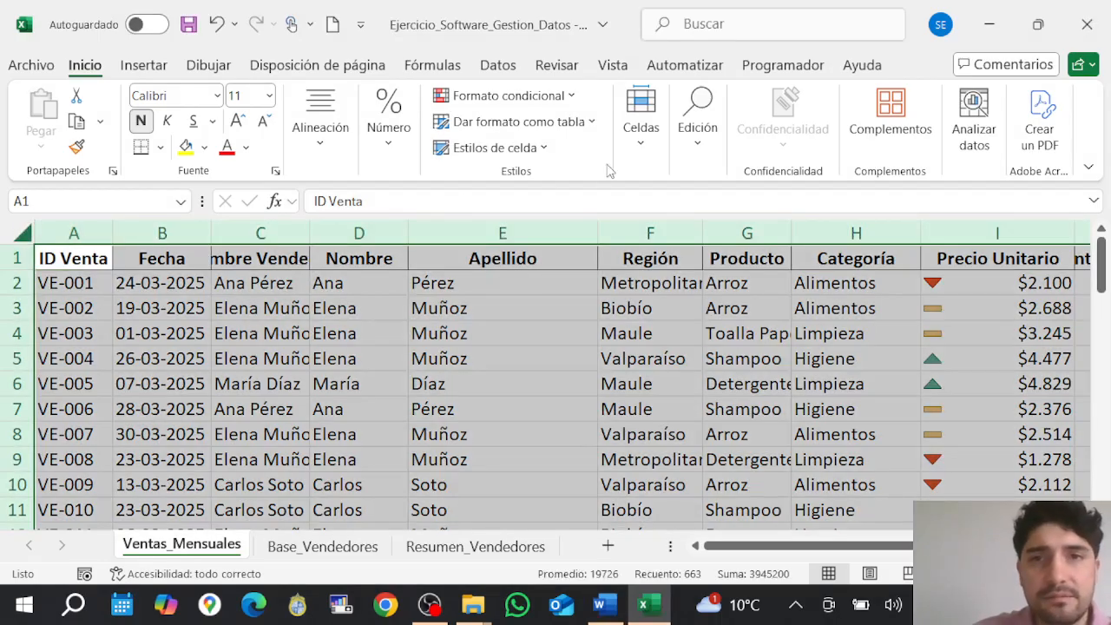
pyautogui.click(641, 117)
pyautogui.click(727, 215)
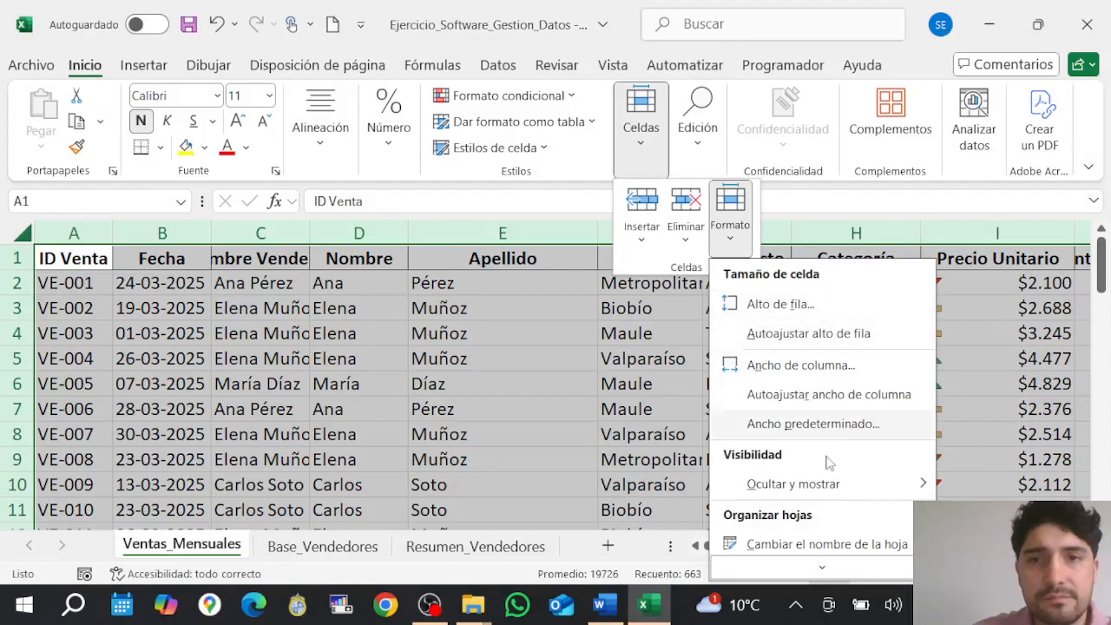
pyautogui.click(840, 395)
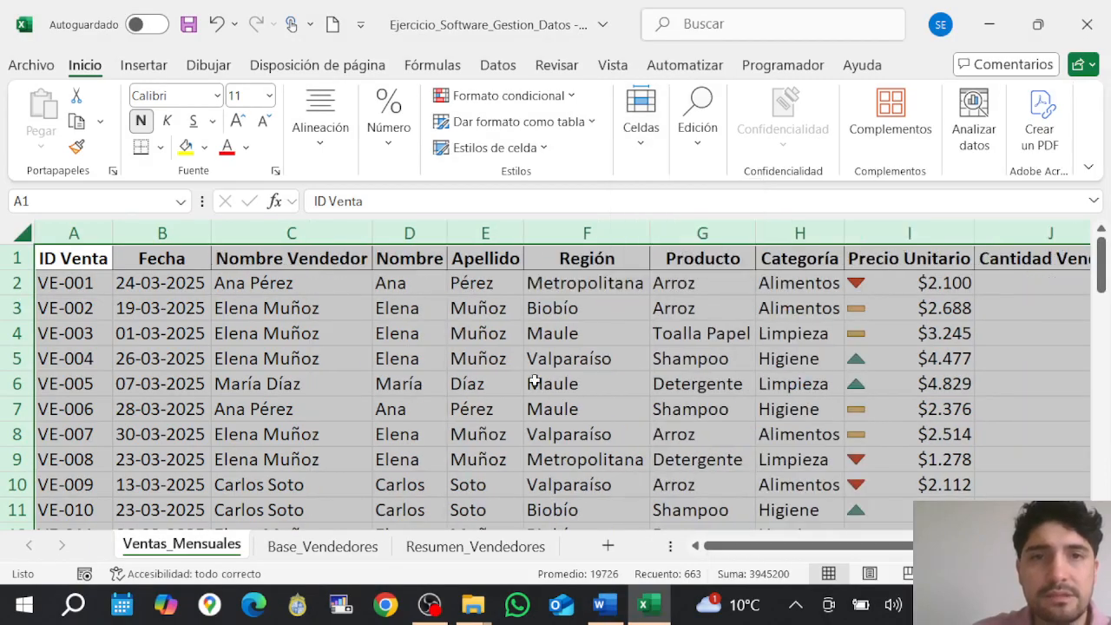
pyautogui.click(530, 382)
pyautogui.click(156, 259)
pyautogui.click(95, 261)
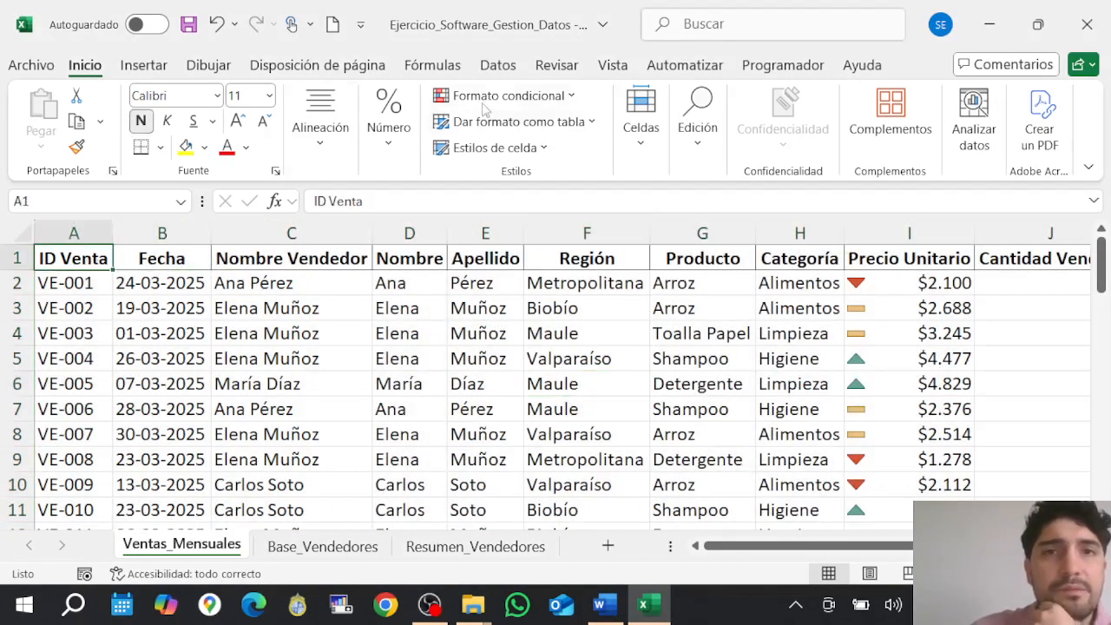
# Freeze the top row of the Ventas_Mensuales sheet so the headers stay visible while moving through the sales records.
pyautogui.click(512, 72)
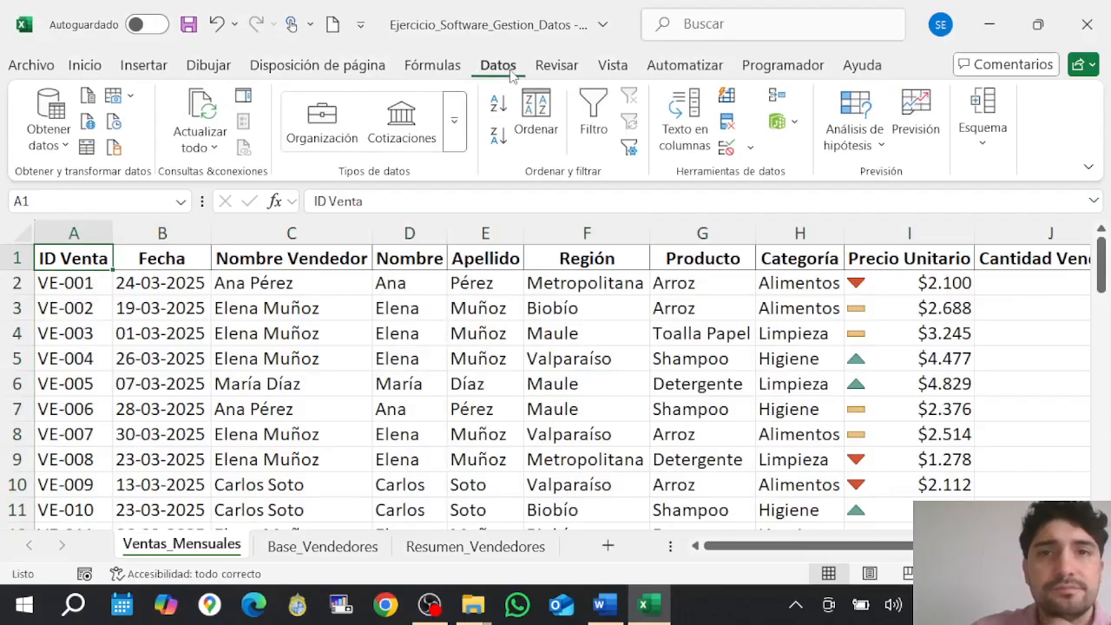
pyautogui.click(611, 69)
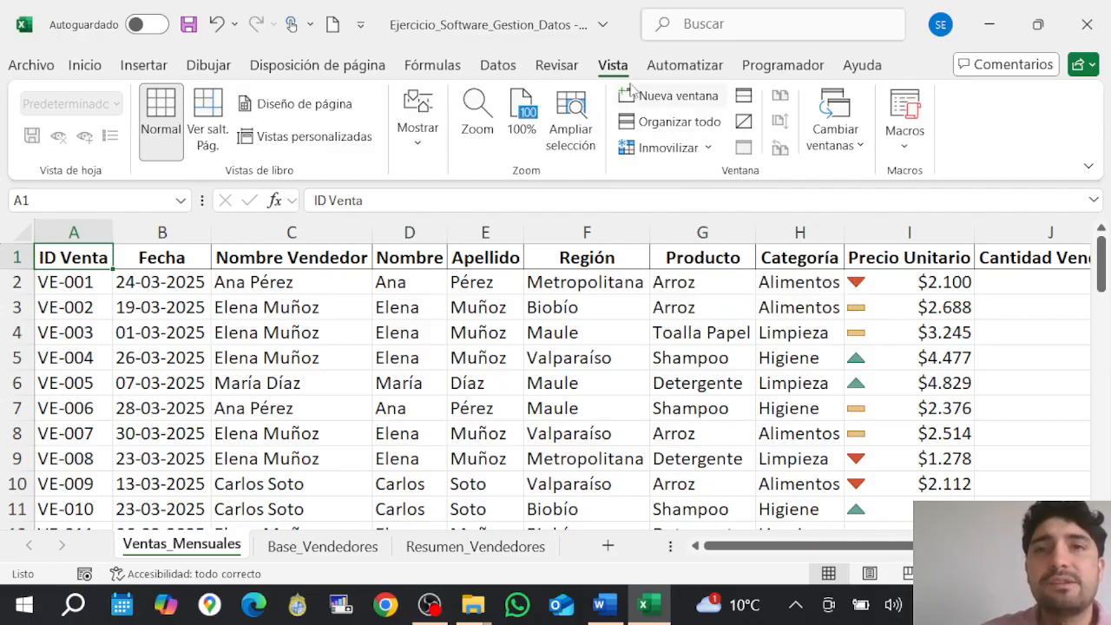
pyautogui.click(705, 149)
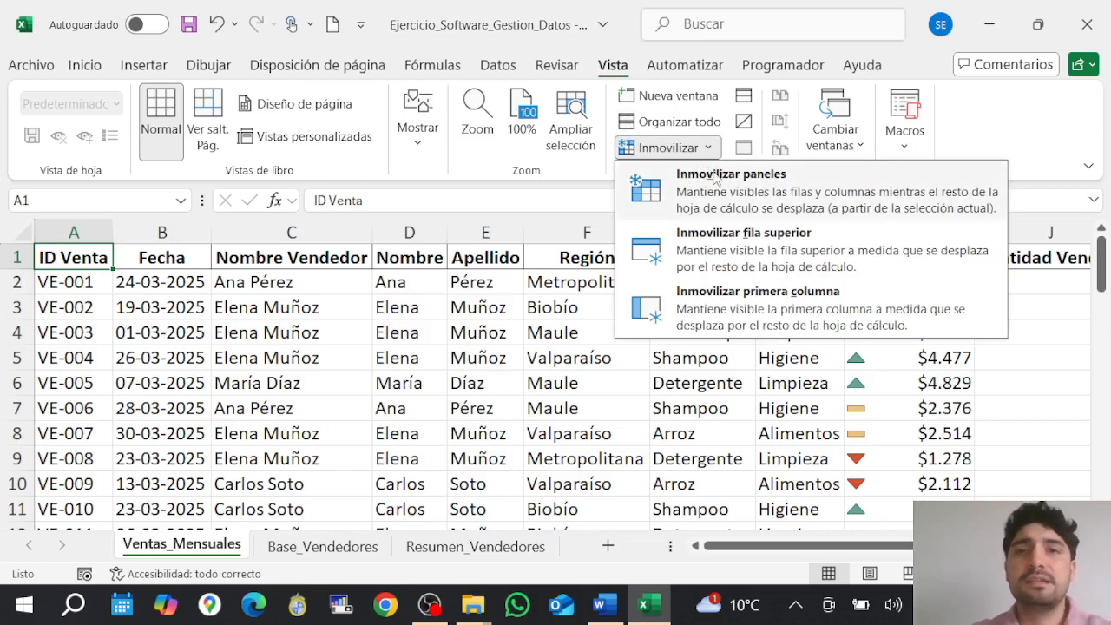
pyautogui.click(723, 252)
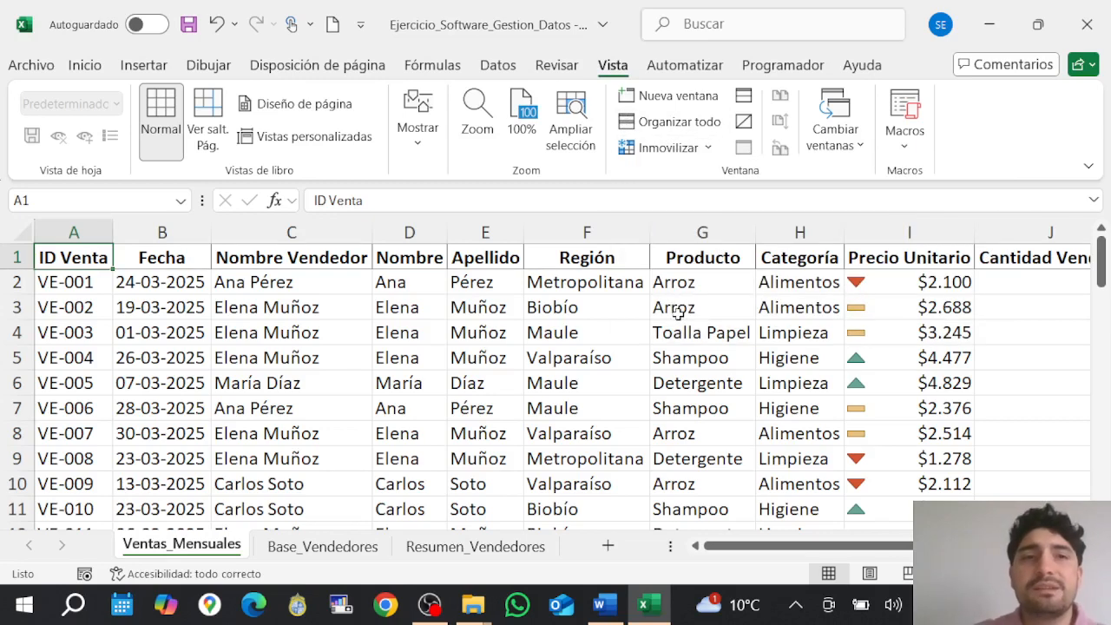
pyautogui.scroll(-7, 680, 318)
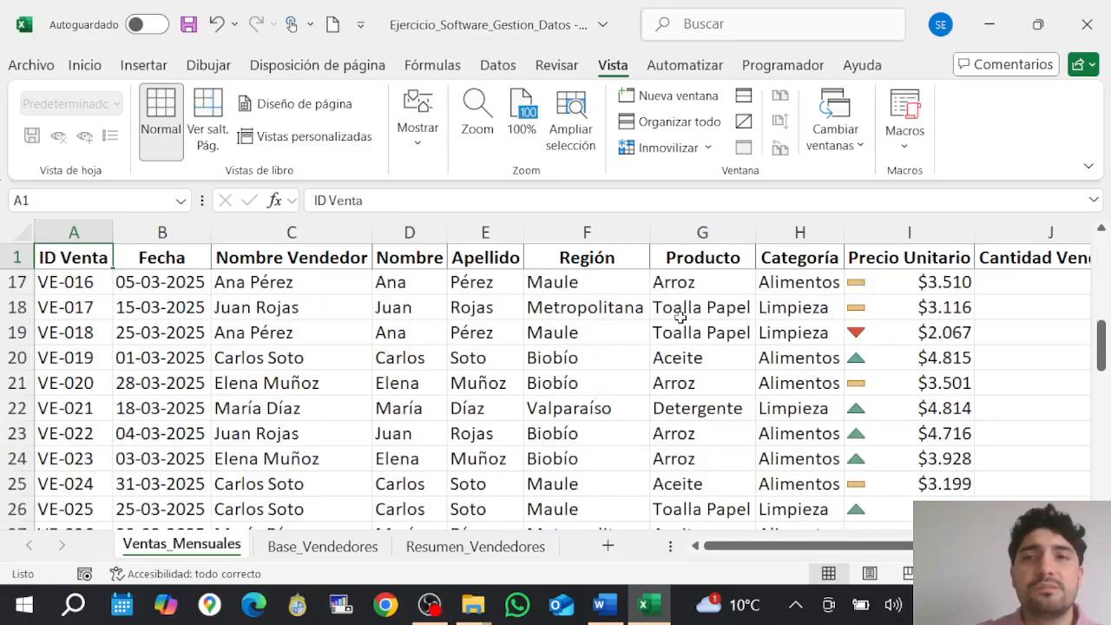
pyautogui.scroll(-8, 679, 317)
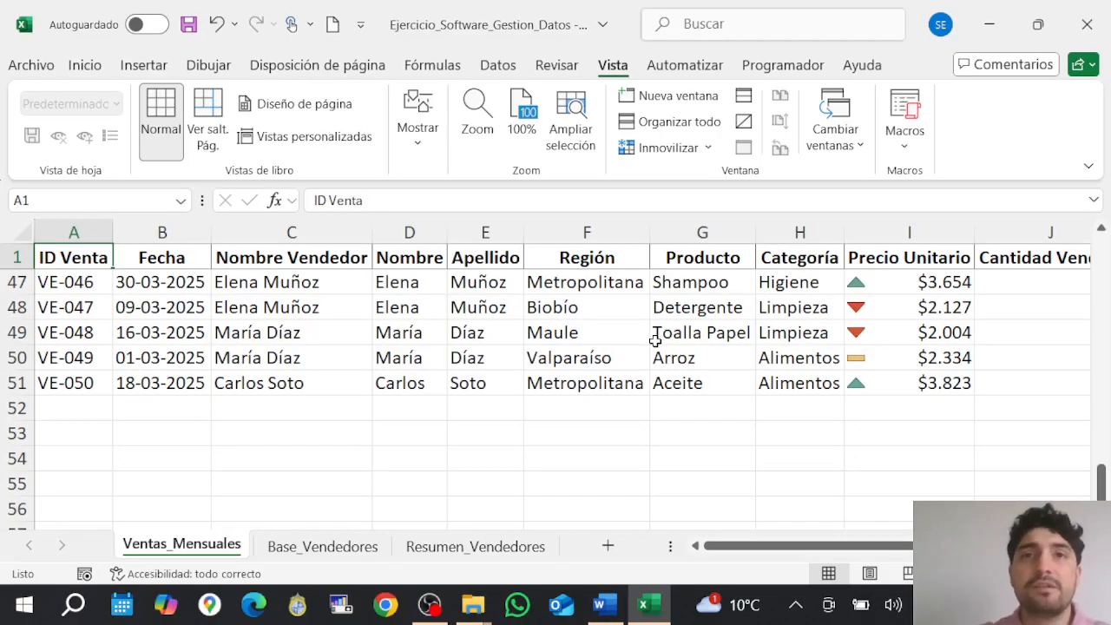
pyautogui.scroll(9, 654, 340)
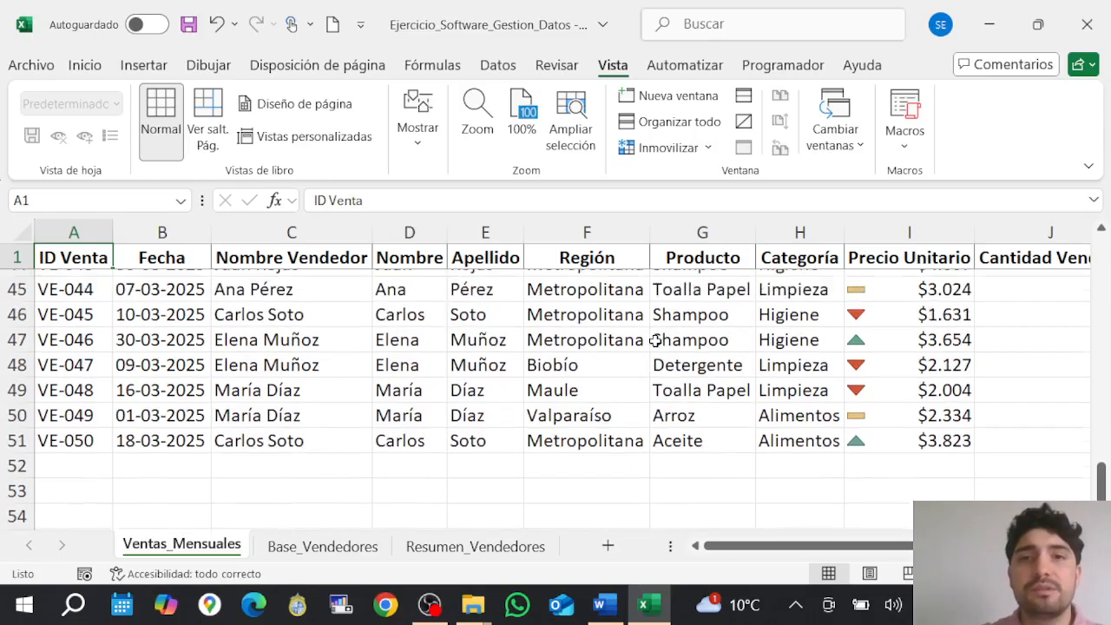
pyautogui.scroll(7, 717, 350)
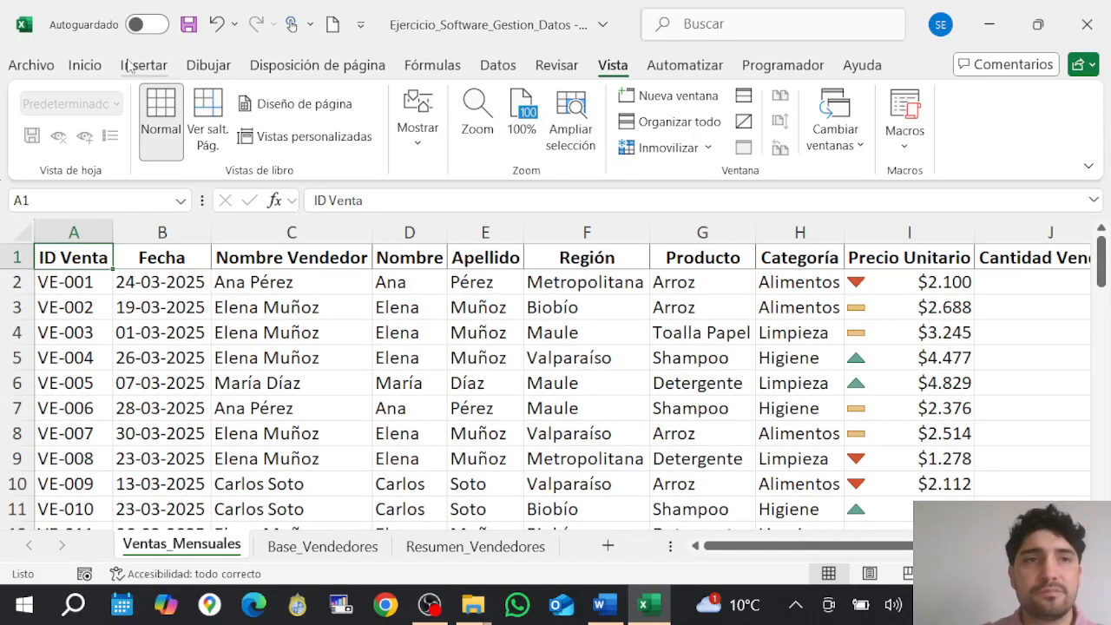
pyautogui.click(86, 66)
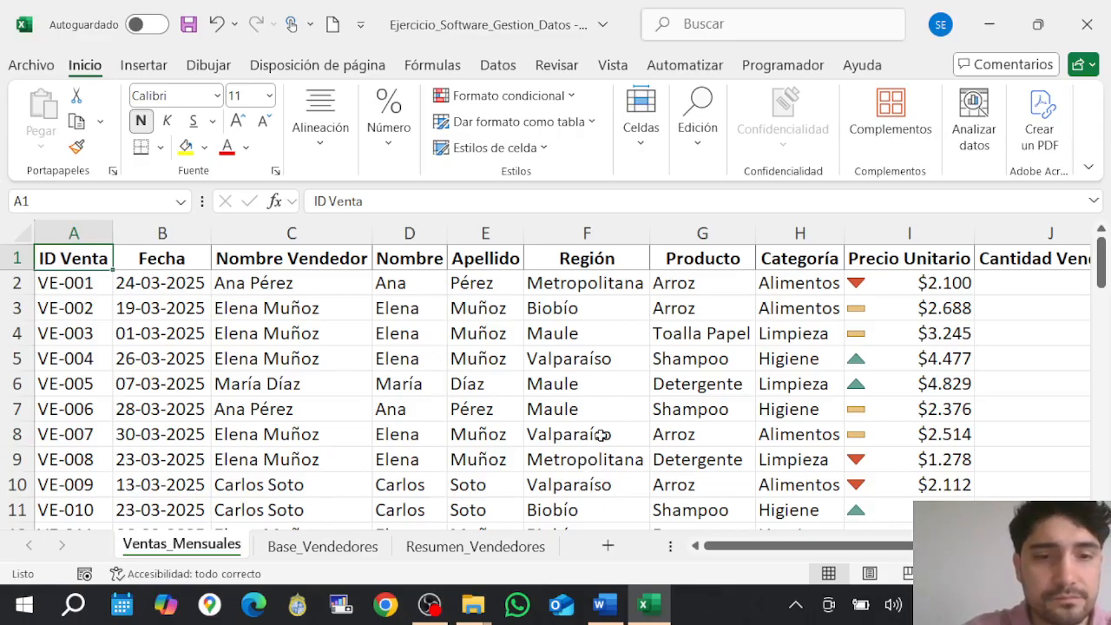
pyautogui.press('F5')
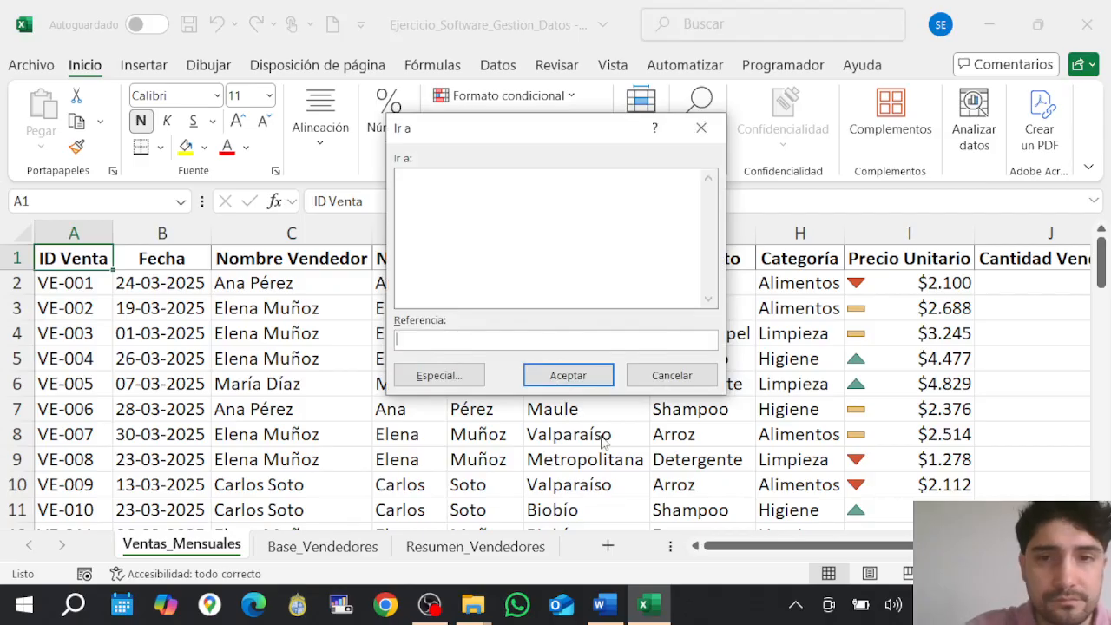
pyautogui.click(659, 379)
pyautogui.press('F6')
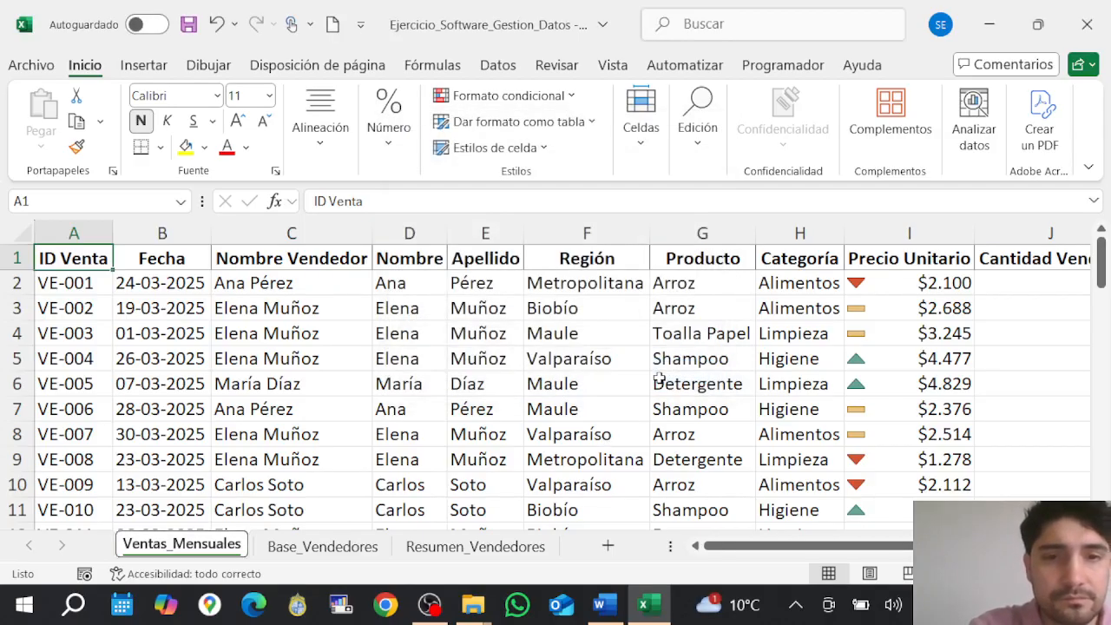
# Switch to the Word guide and read the Resumen_Vendedores instructions on statistical functions, the nested function and conditional formatting.
pyautogui.click(428, 605)
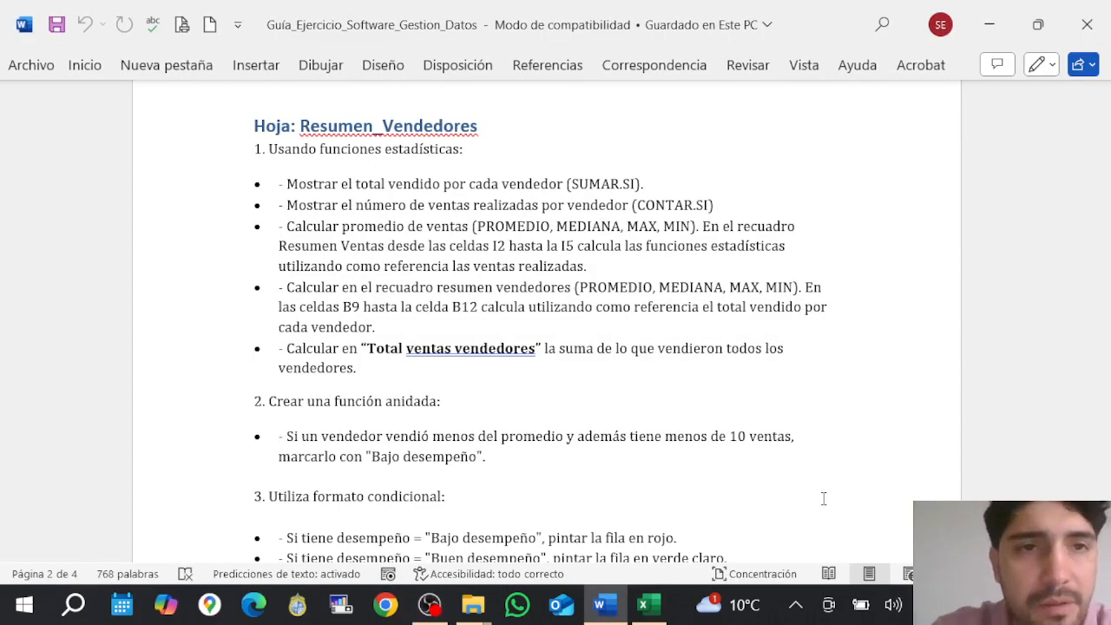
pyautogui.scroll(10, 858, 382)
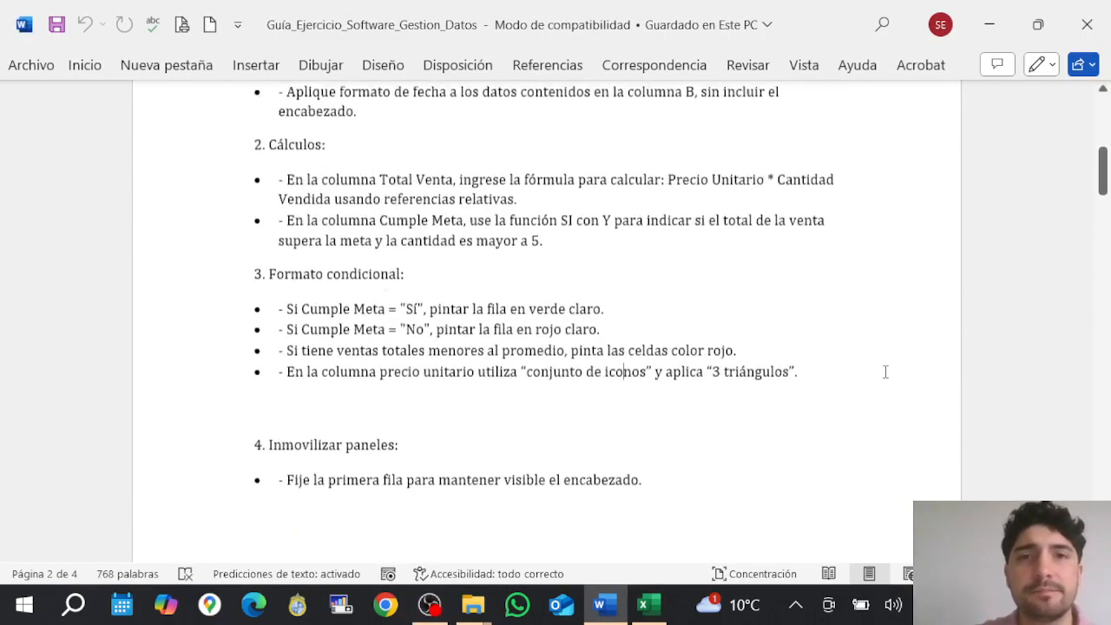
pyautogui.scroll(6, 900, 344)
pyautogui.scroll(-10, 899, 382)
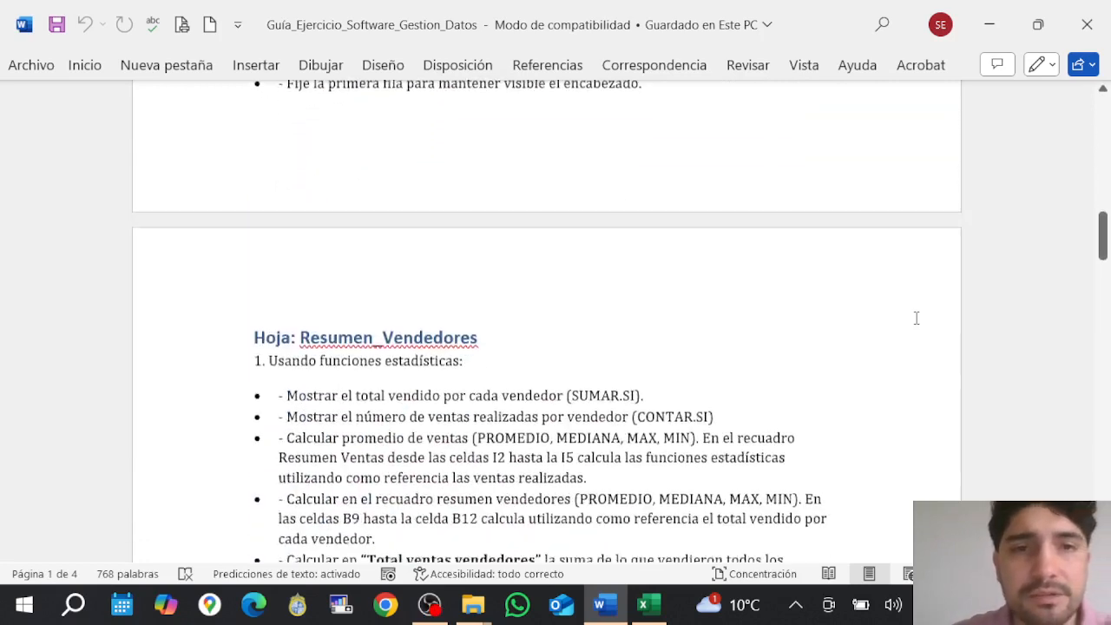
pyautogui.scroll(-3, 916, 317)
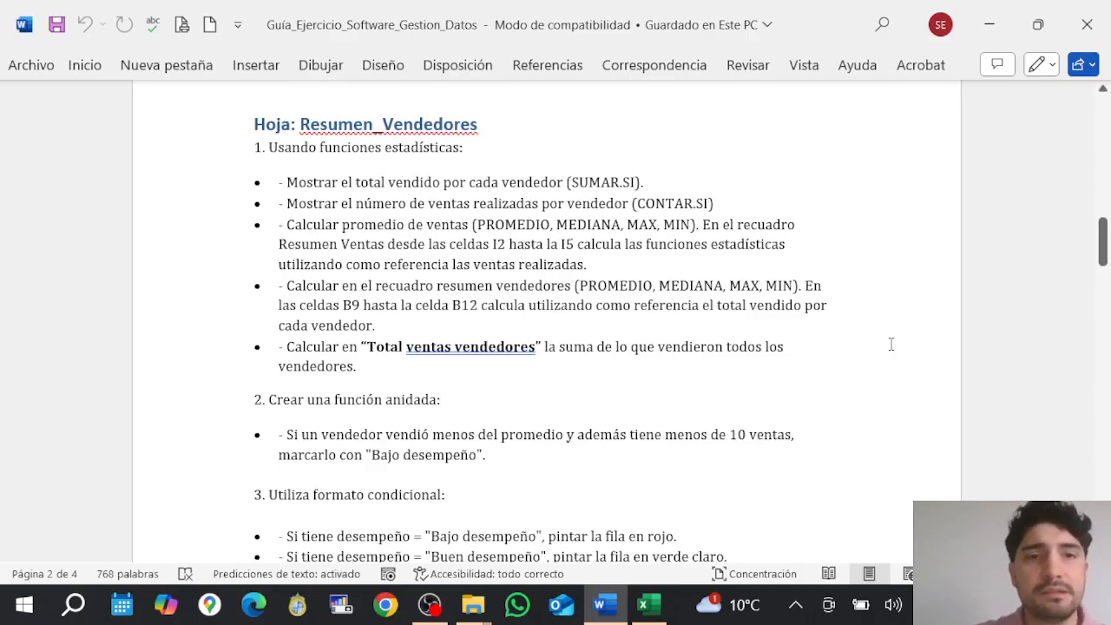
pyautogui.scroll(-3, 894, 347)
pyautogui.scroll(3, 902, 356)
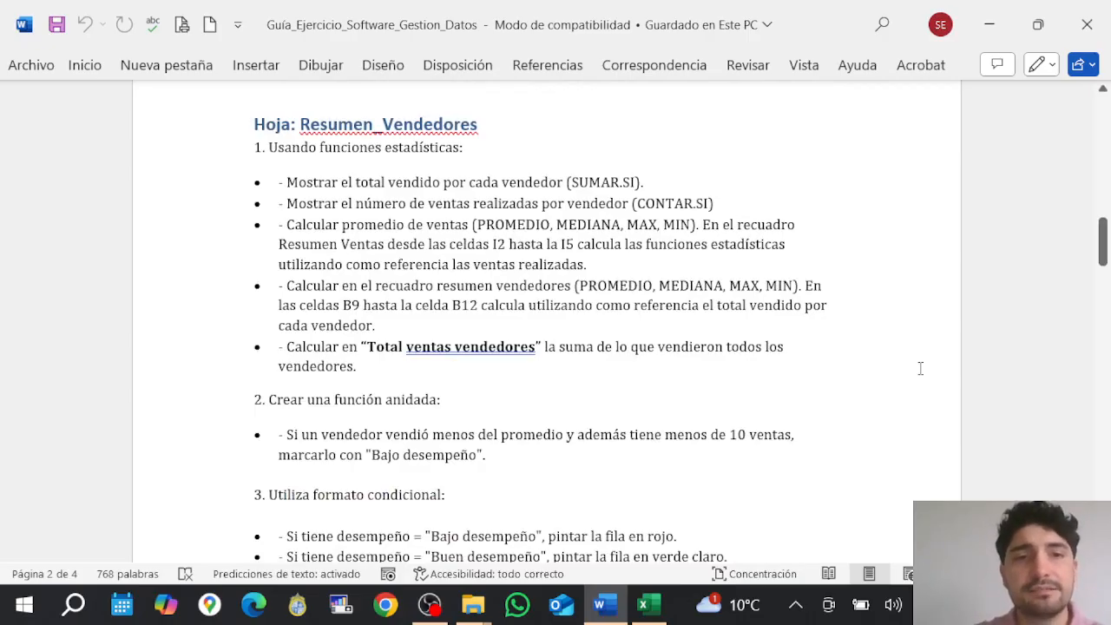
pyautogui.moveTo(1102, 251); pyautogui.dragTo(1102, 252)
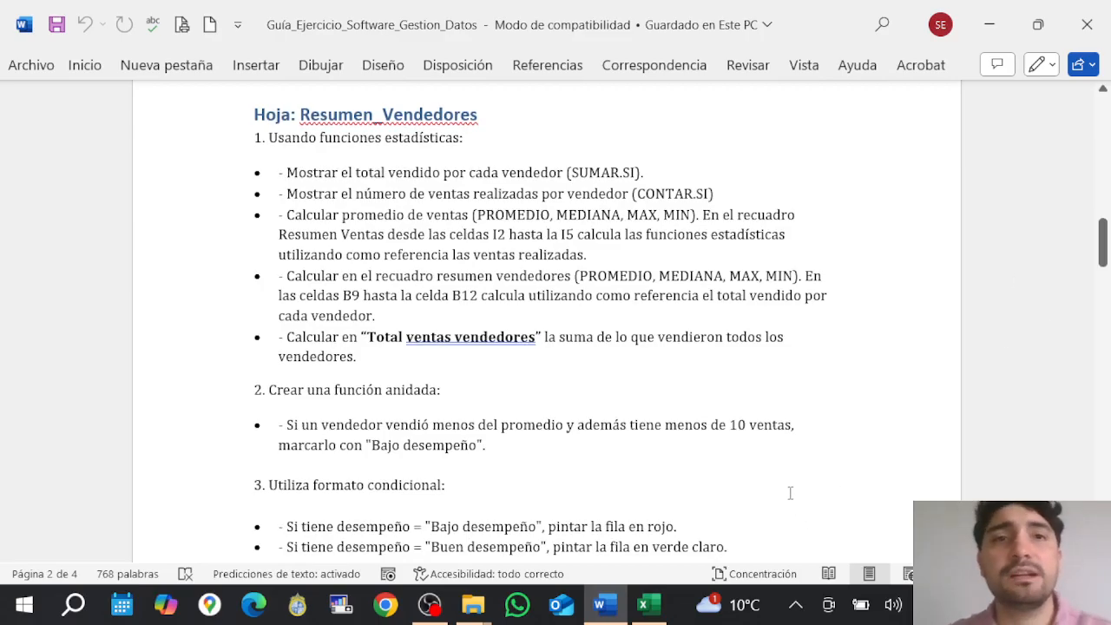
# Return to the Excel workbook and start a SUMAR.SI formula in cell B2 (Total vendido) of the Resumen_Vendedores sheet.
pyautogui.moveTo(657, 608)
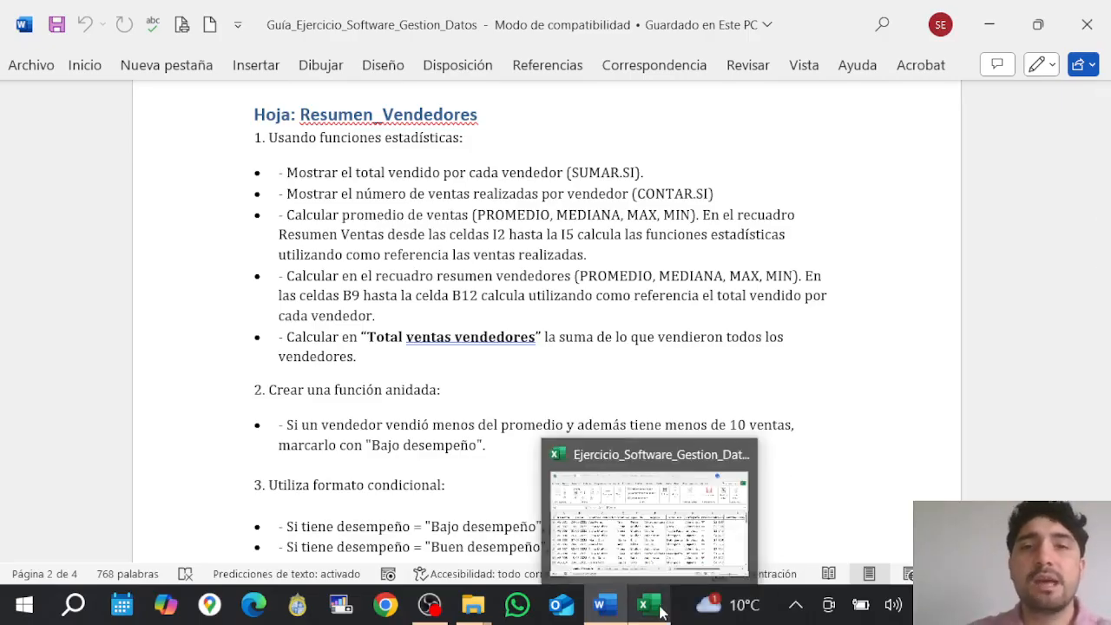
pyautogui.click(666, 520)
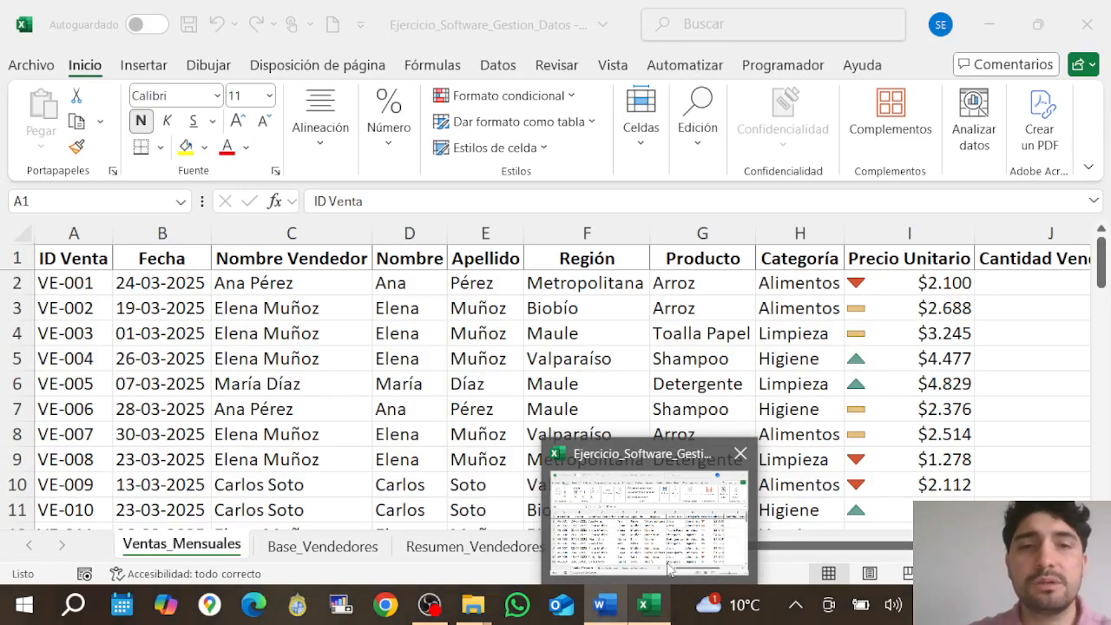
pyautogui.click(476, 546)
pyautogui.click(273, 285)
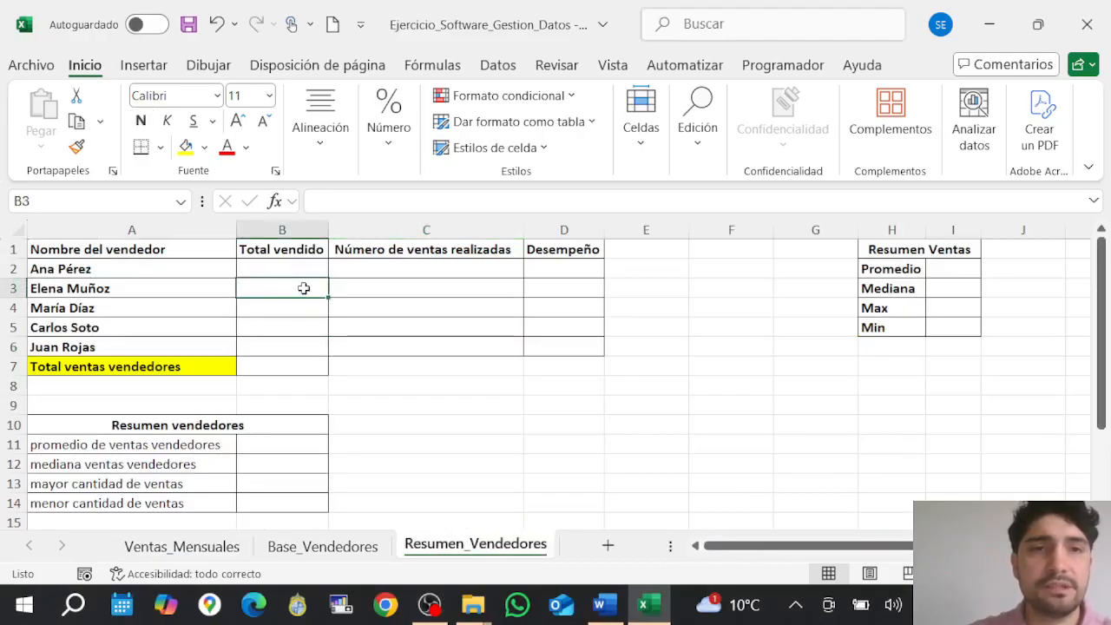
pyautogui.click(310, 249)
pyautogui.click(304, 269)
pyautogui.click(544, 206)
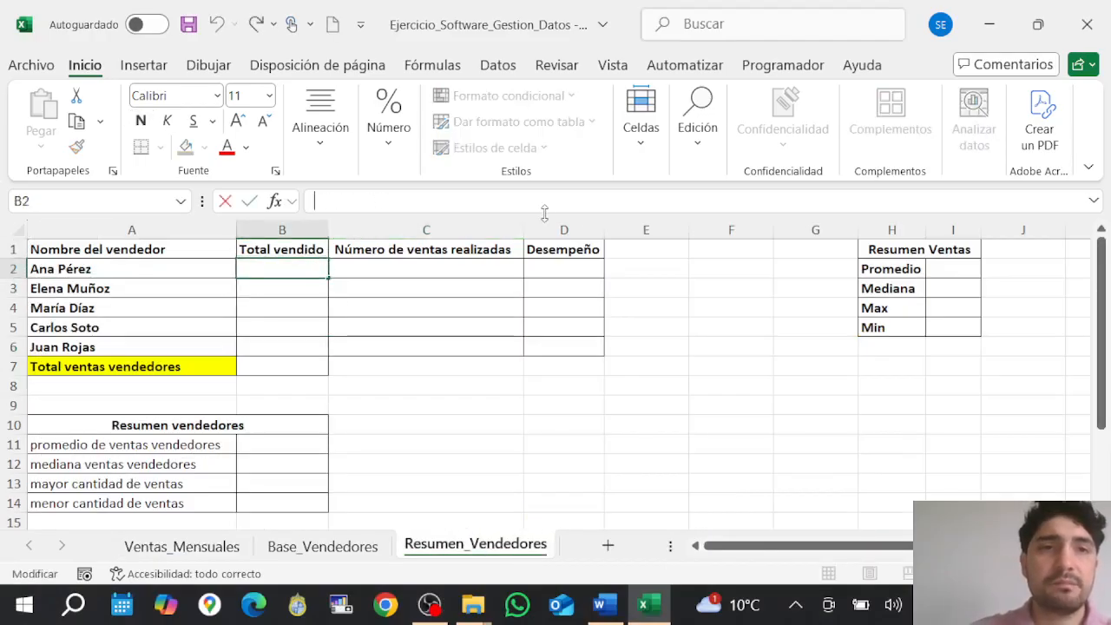
pyautogui.write('=su')
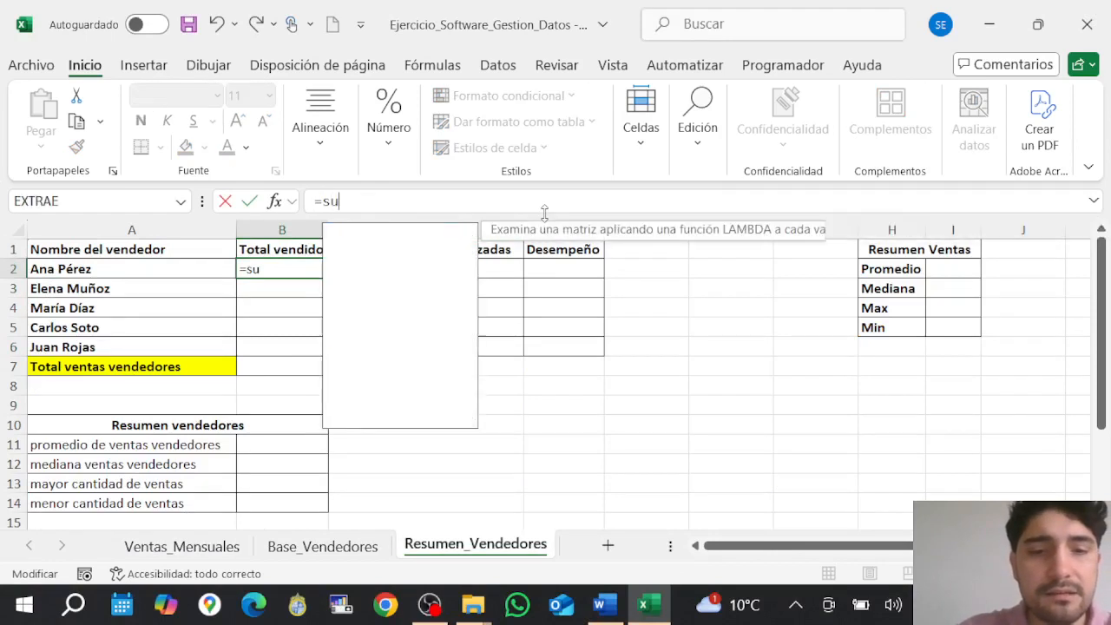
pyautogui.write('mar.si')
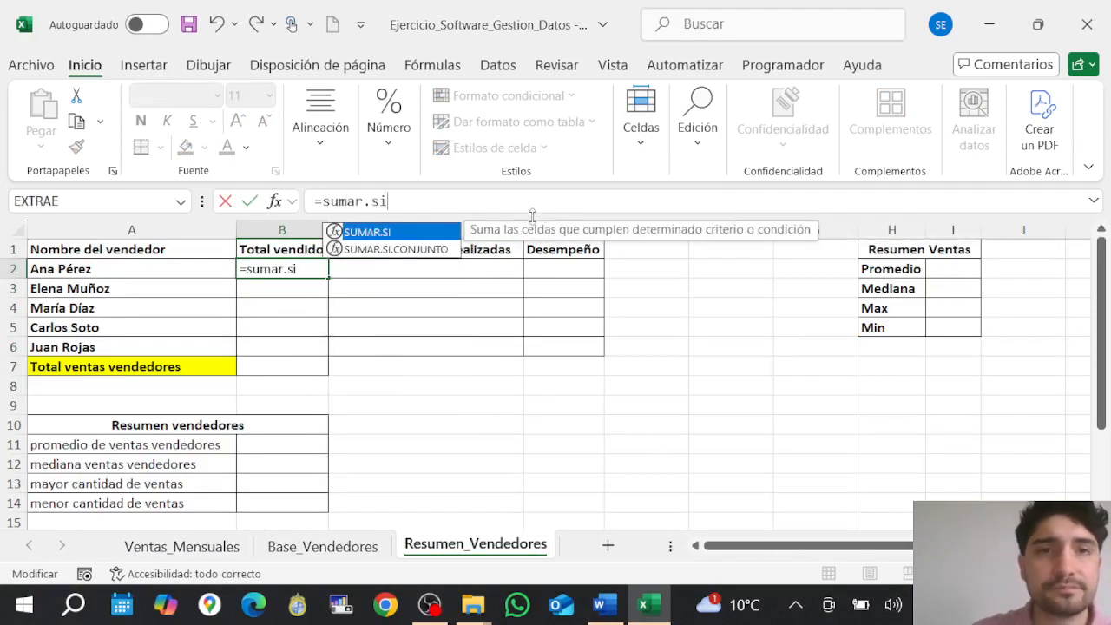
pyautogui.doubleClick(446, 233)
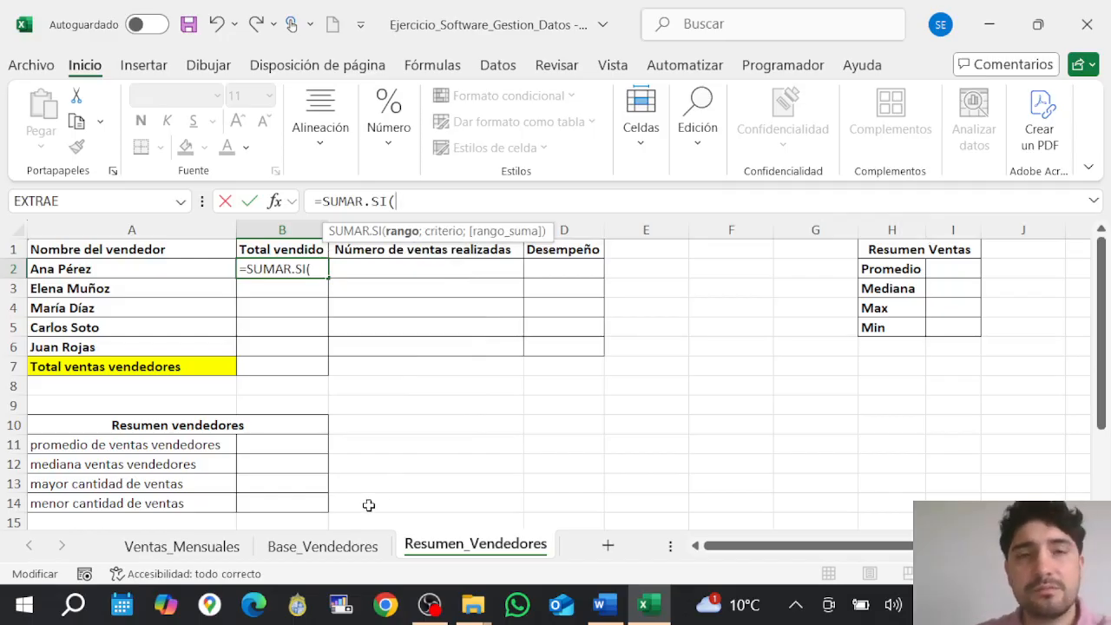
# Set the SUMAR.SI criteria range to the salesperson names in C2:C51 of the Ventas_Mensuales sheet.
pyautogui.click(187, 546)
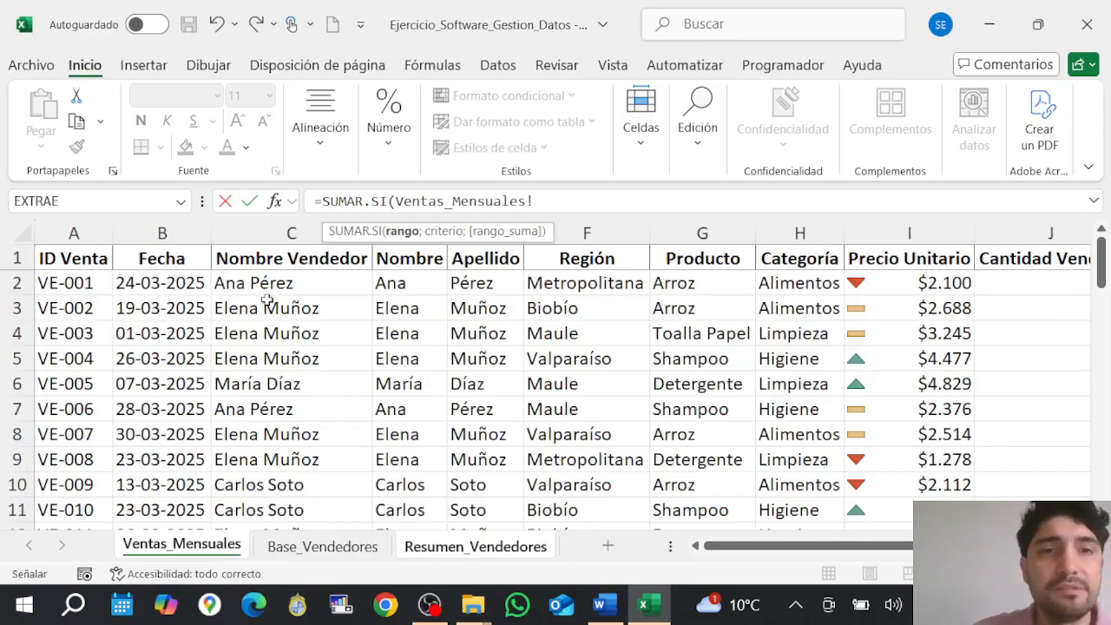
pyautogui.click(282, 285)
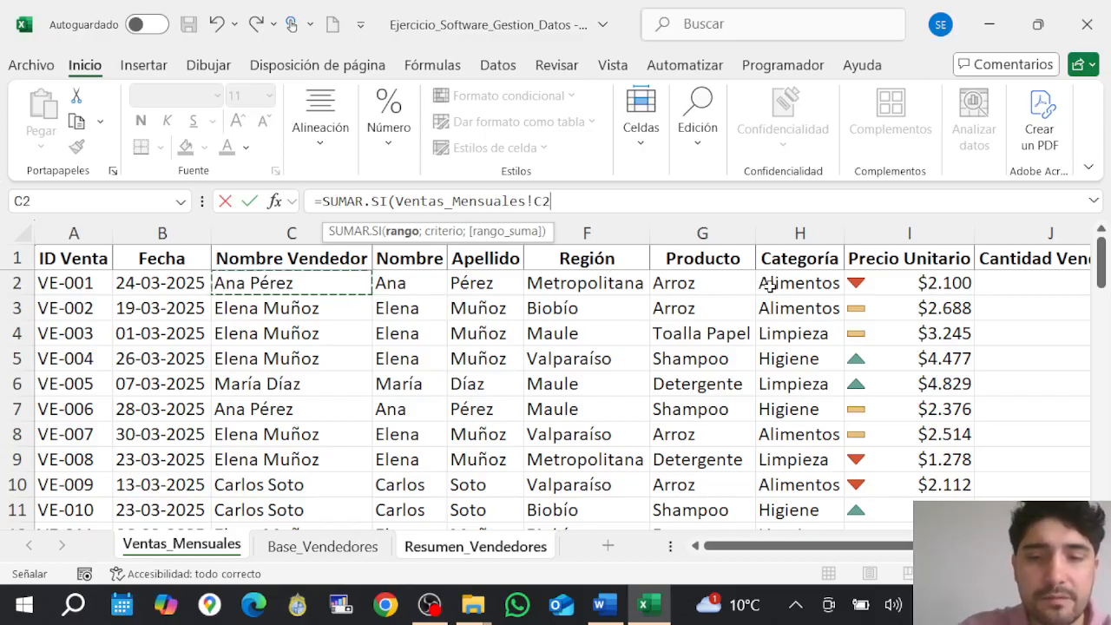
pyautogui.hotkey('ctrl', 'shift', 'Down')
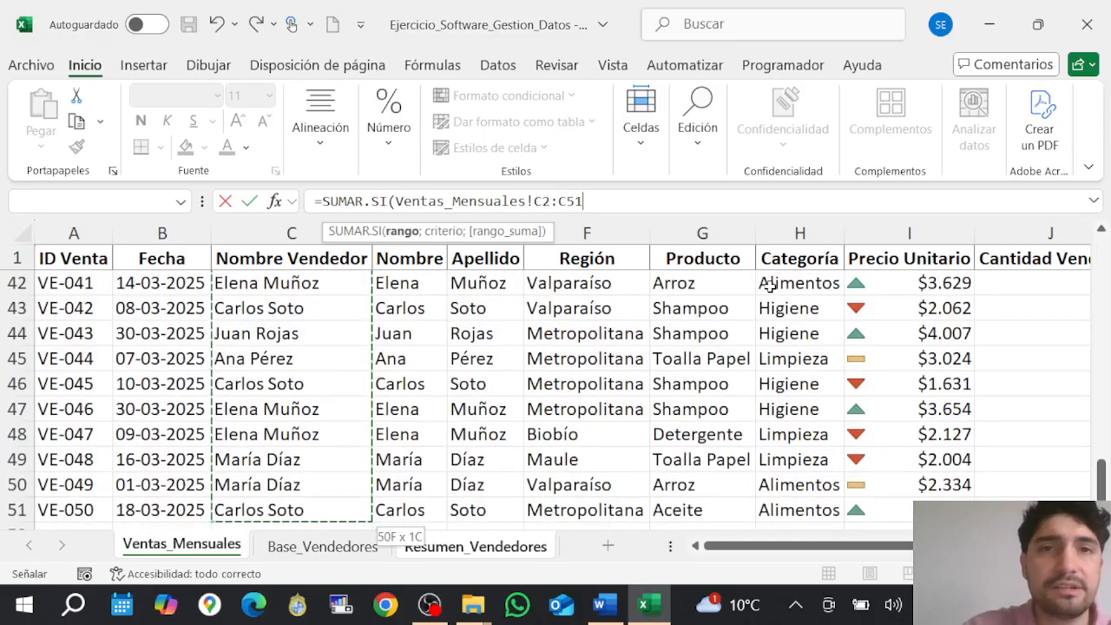
# Make the SUMAR.SI range reference absolute as $C$2:$C$51.
pyautogui.moveTo(592, 197); pyautogui.dragTo(531, 200)
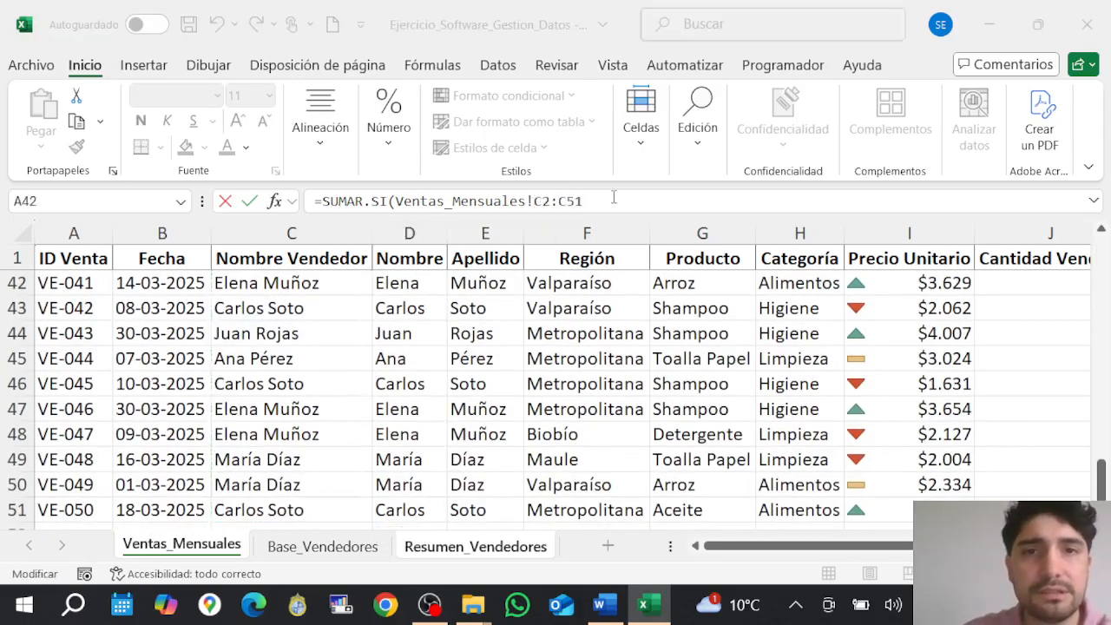
pyautogui.press('super+p')
pyautogui.press('Escape')
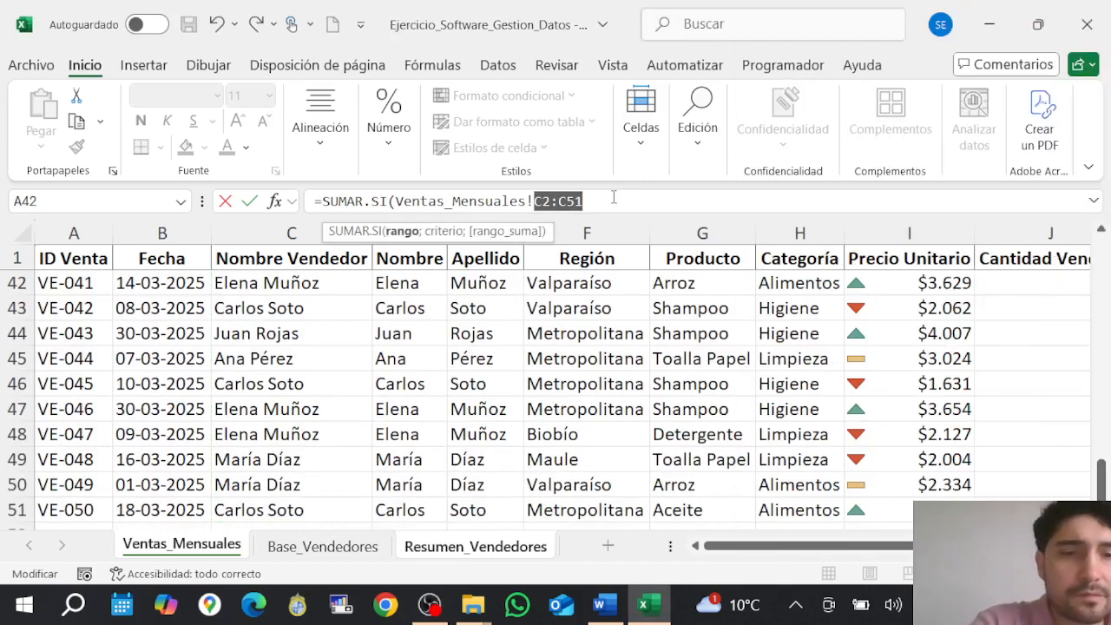
pyautogui.press('F4')
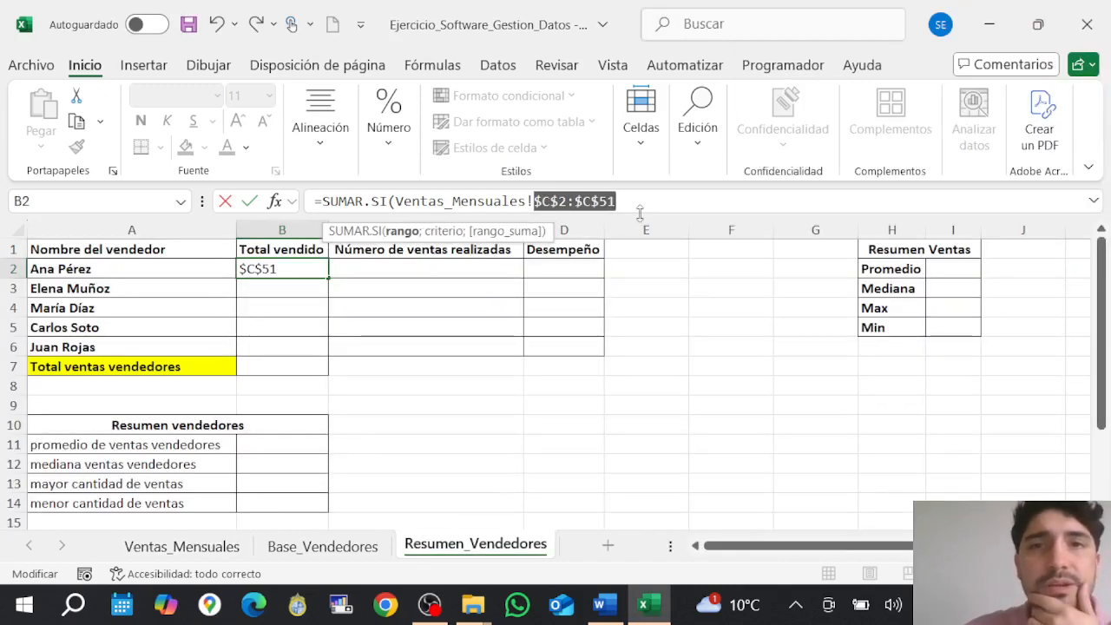
pyautogui.click(636, 200)
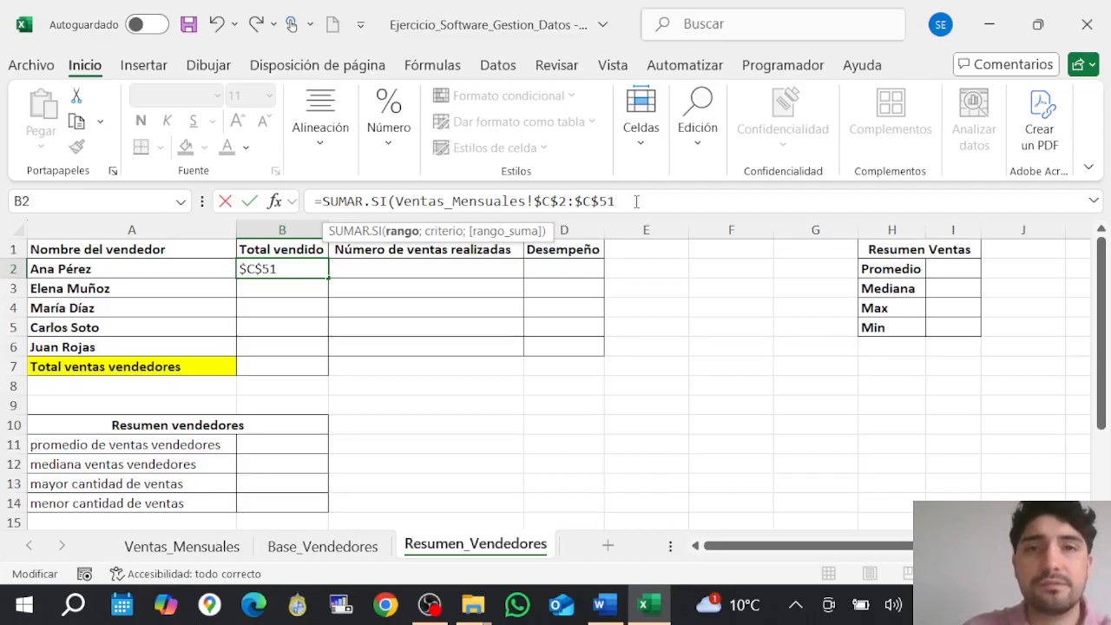
# Close the SUMAR.SI range argument in B2 with a semicolon to begin the criterion argument.
pyautogui.write(';')
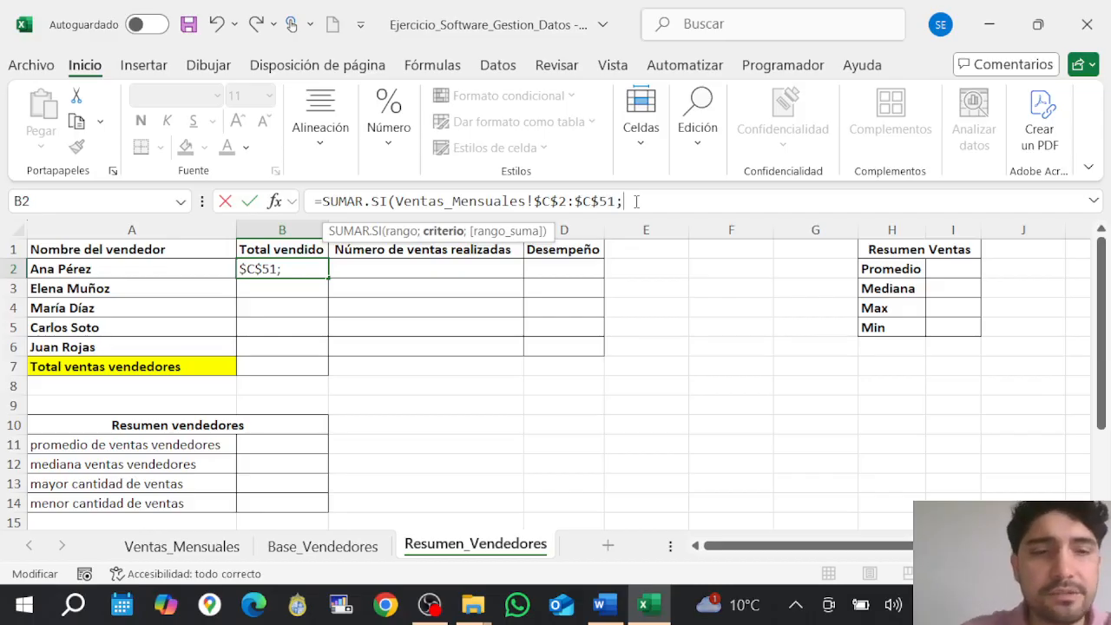
pyautogui.write('"Ana Pérex')
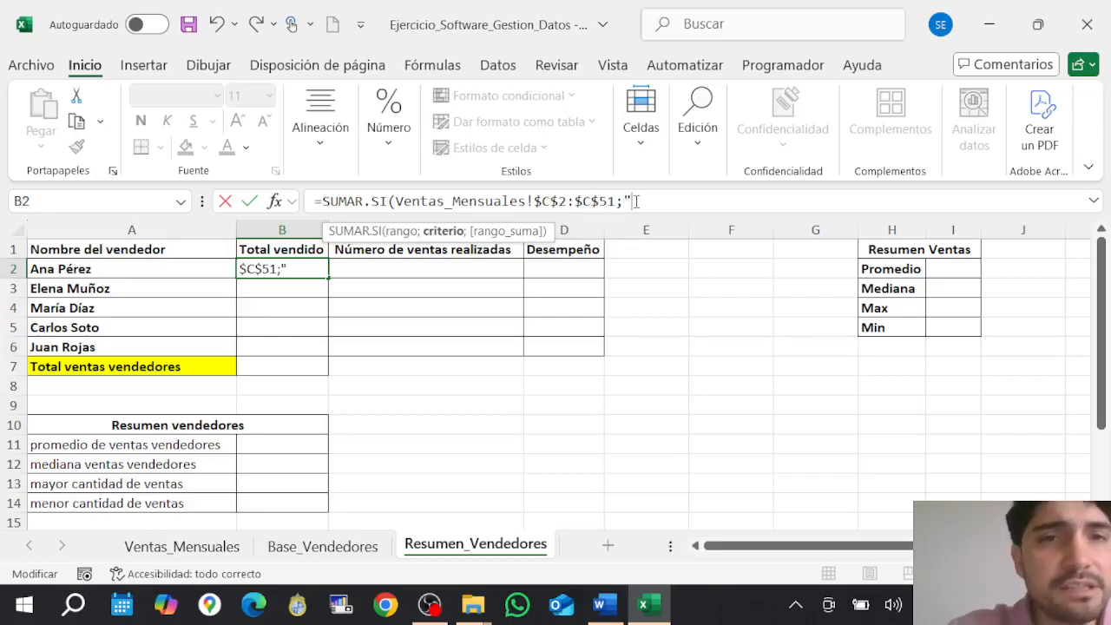
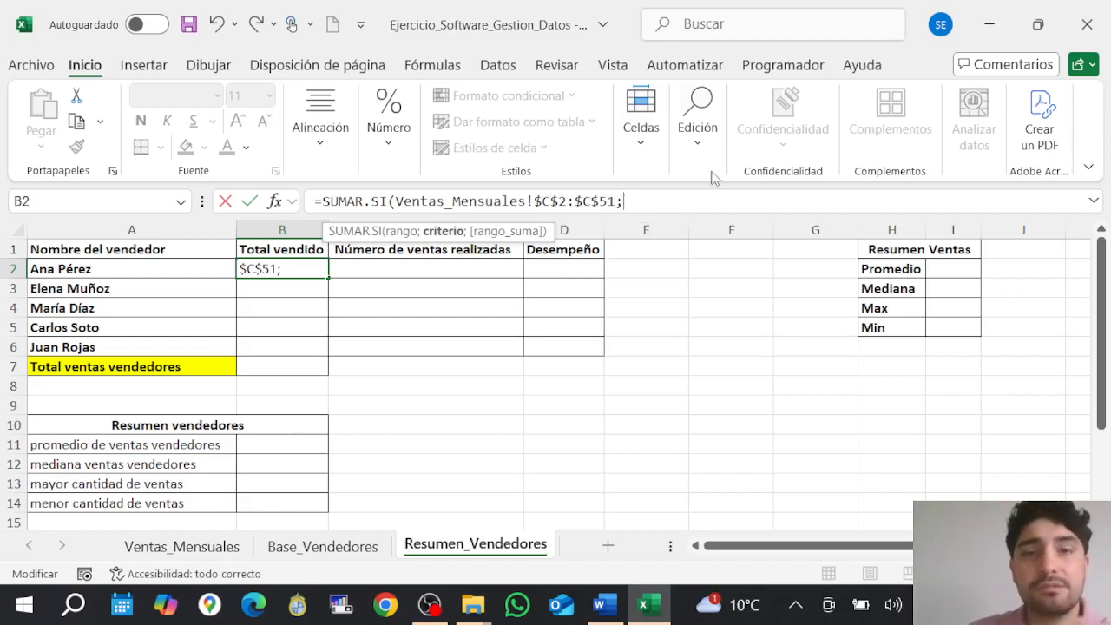
pyautogui.write('na ')
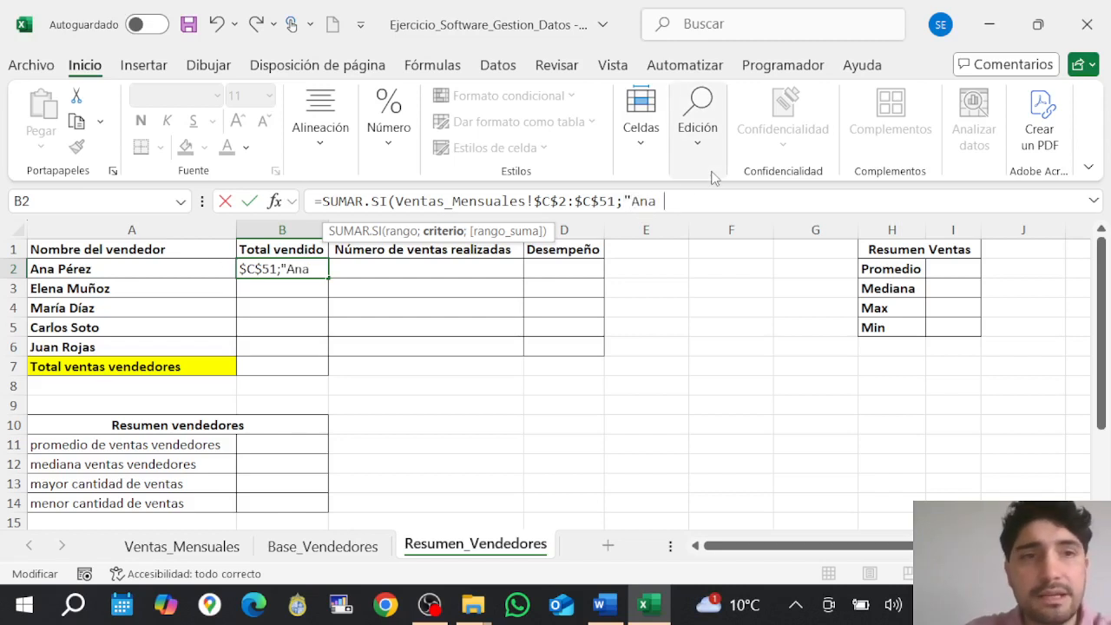
pyautogui.write('Pére')
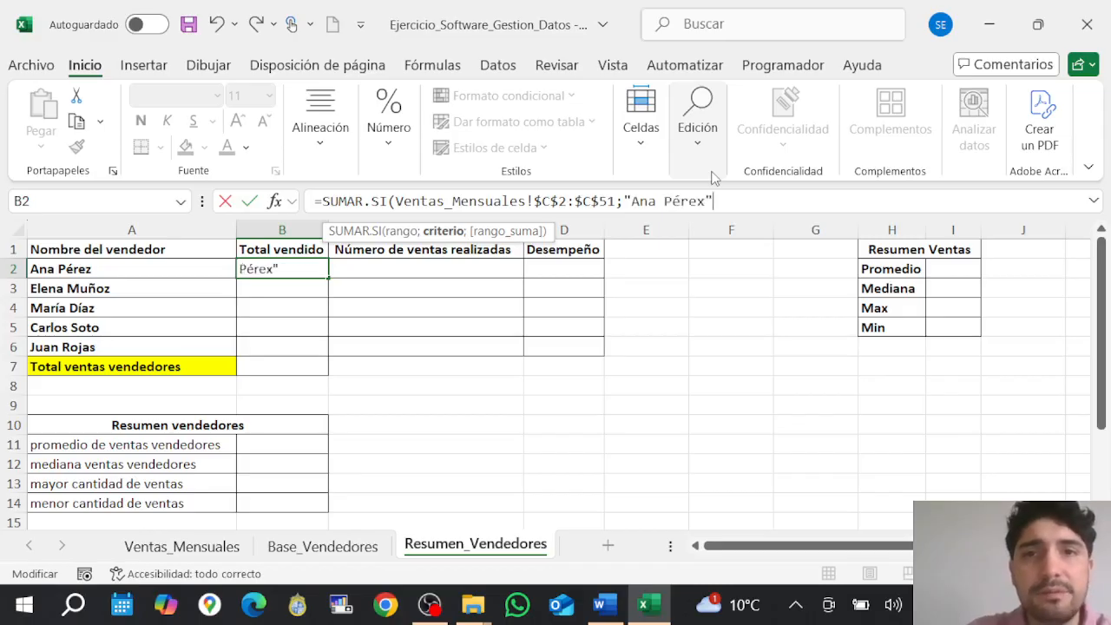
pyautogui.write('x"')
pyautogui.press('BackSpace')
pyautogui.press('BackSpace')
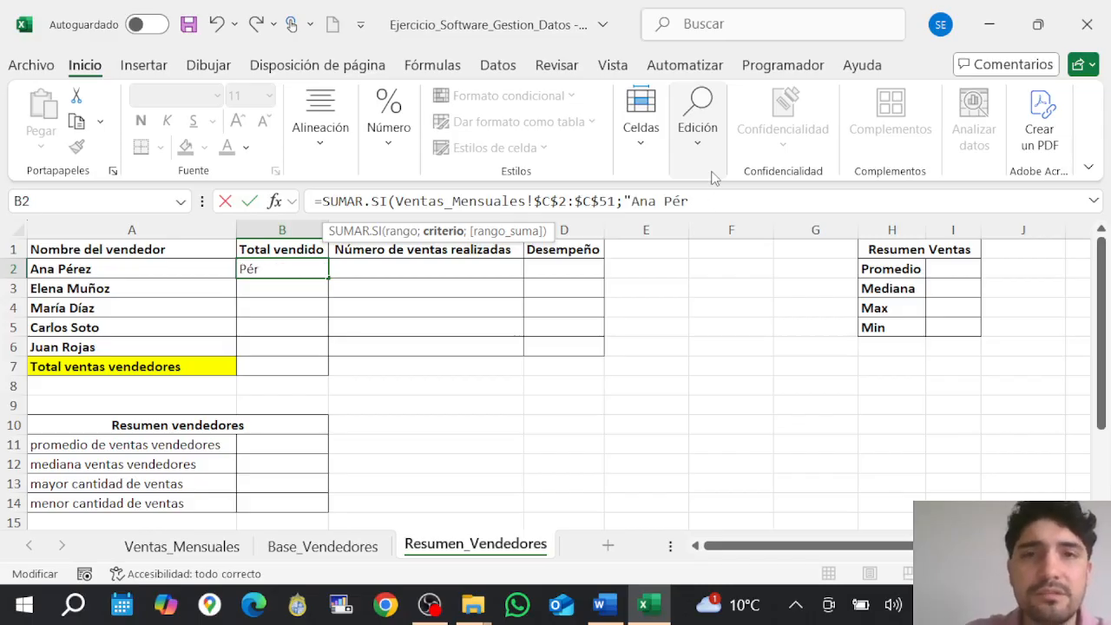
pyautogui.press('BackSpace')
pyautogui.press('BackSpace')
pyautogui.press('BackSpace')
pyautogui.press('BackSpace')
pyautogui.press('BackSpace')
pyautogui.press('BackSpace')
pyautogui.press('BackSpace')
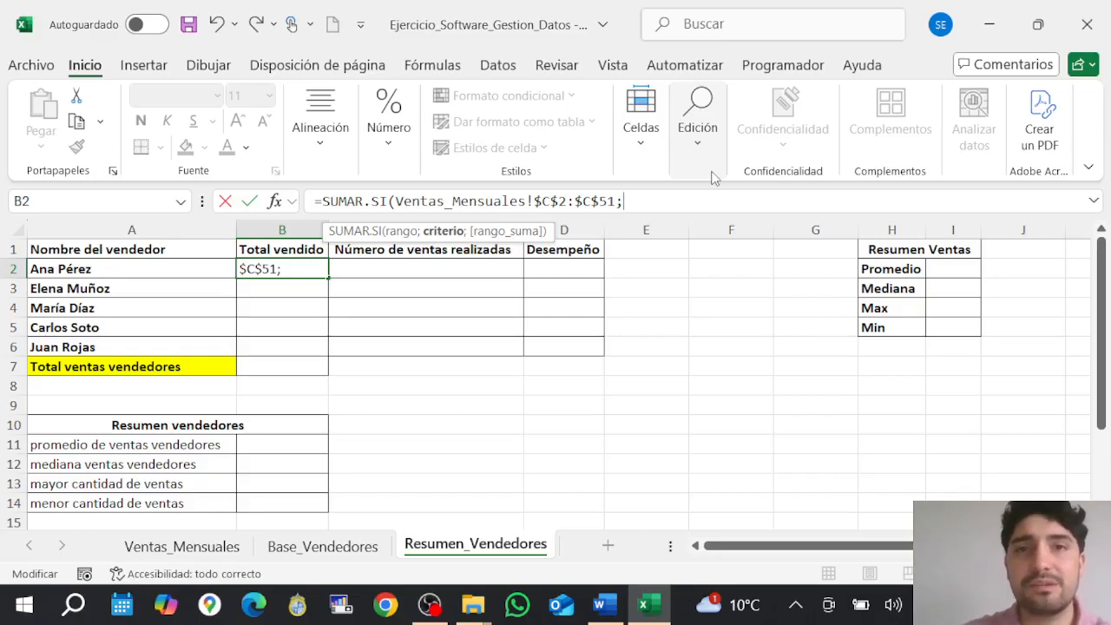
# Set the SUMAR.SI criterion to the salesperson name in cell A2 of Resumen_Vendedores and begin the sum range argument.
pyautogui.click(188, 265)
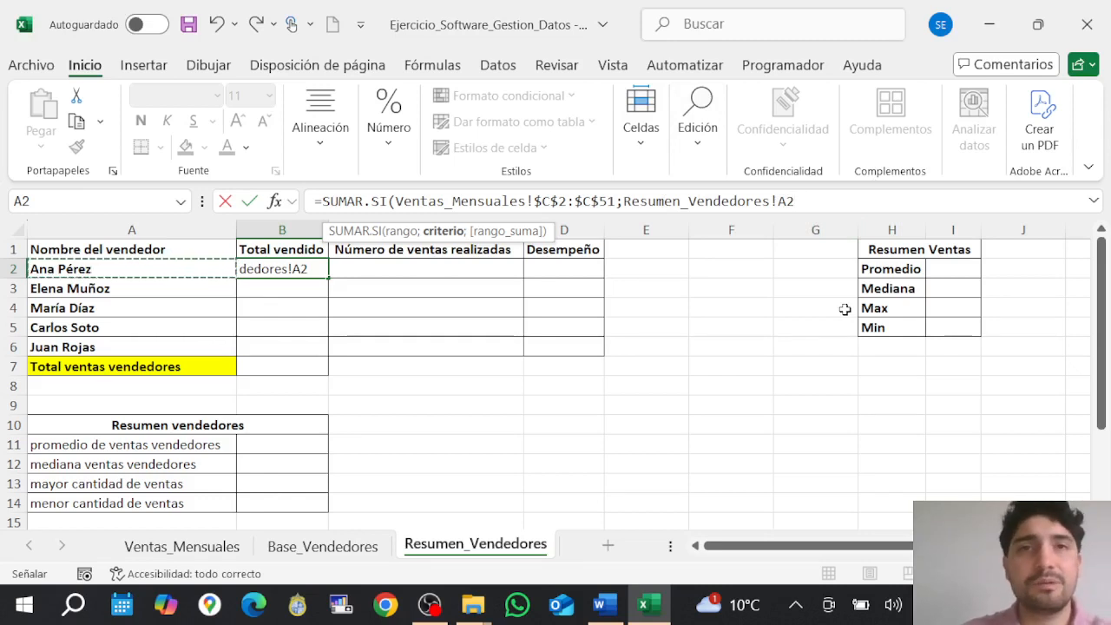
pyautogui.write(';')
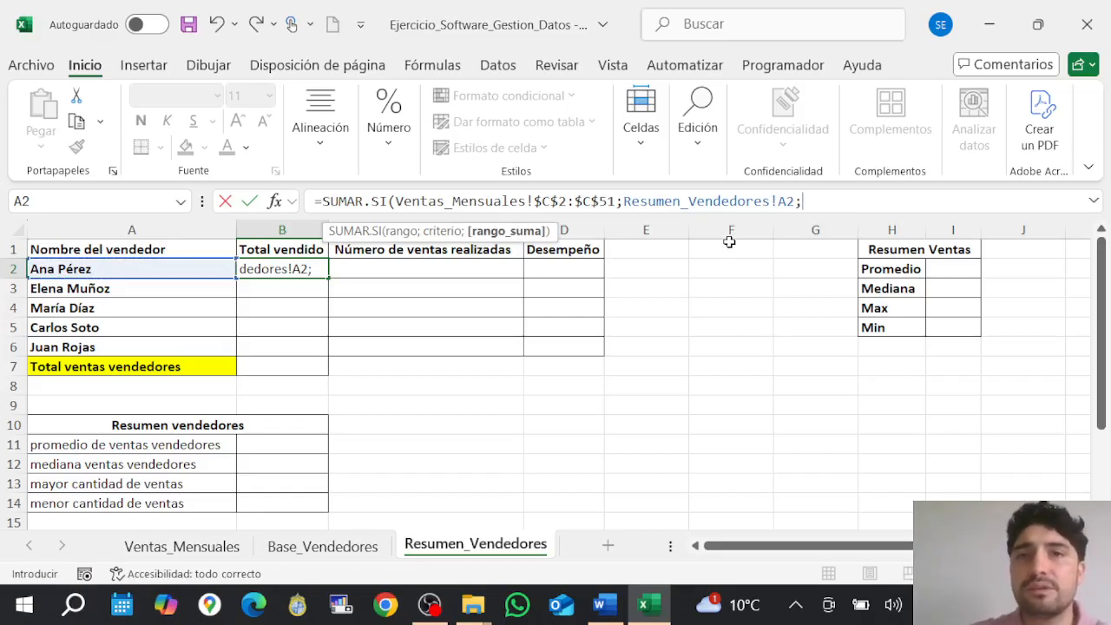
# Set the SUMAR.SI sum range to the Total Venta values in K2:K51 of the Ventas_Mensuales sheet.
pyautogui.click(221, 546)
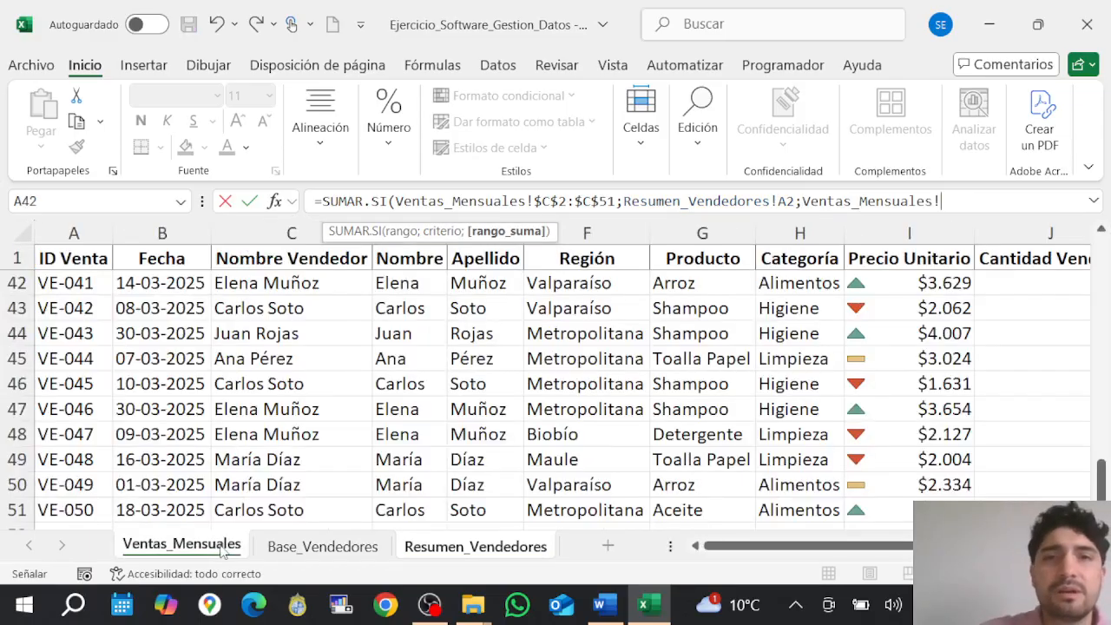
pyautogui.moveTo(889, 544); pyautogui.dragTo(1007, 544)
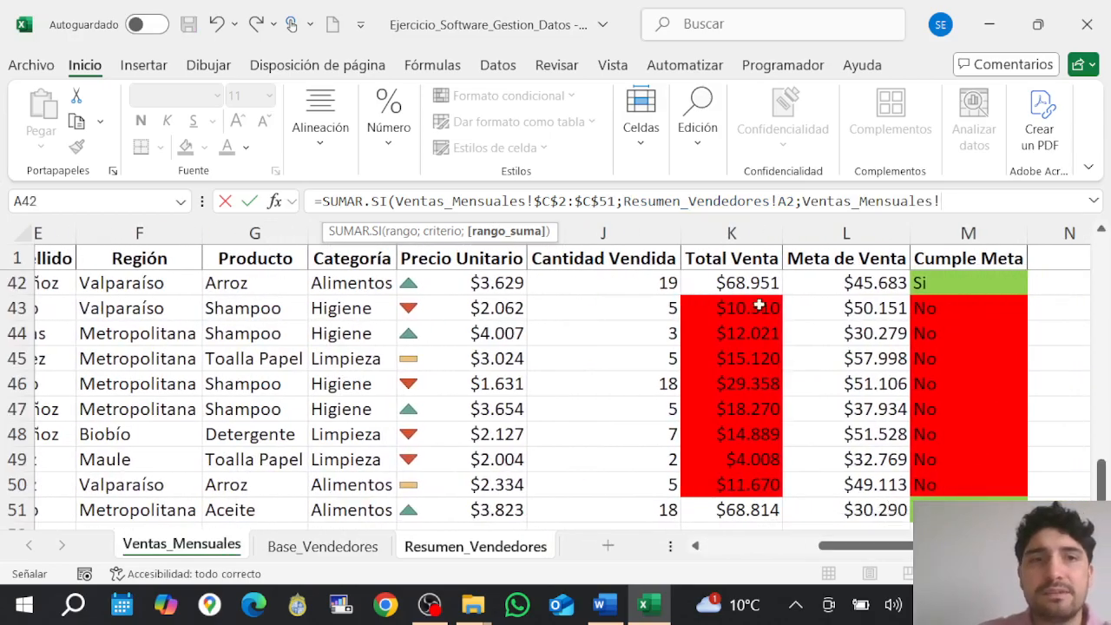
pyautogui.scroll(14, 1103, 490)
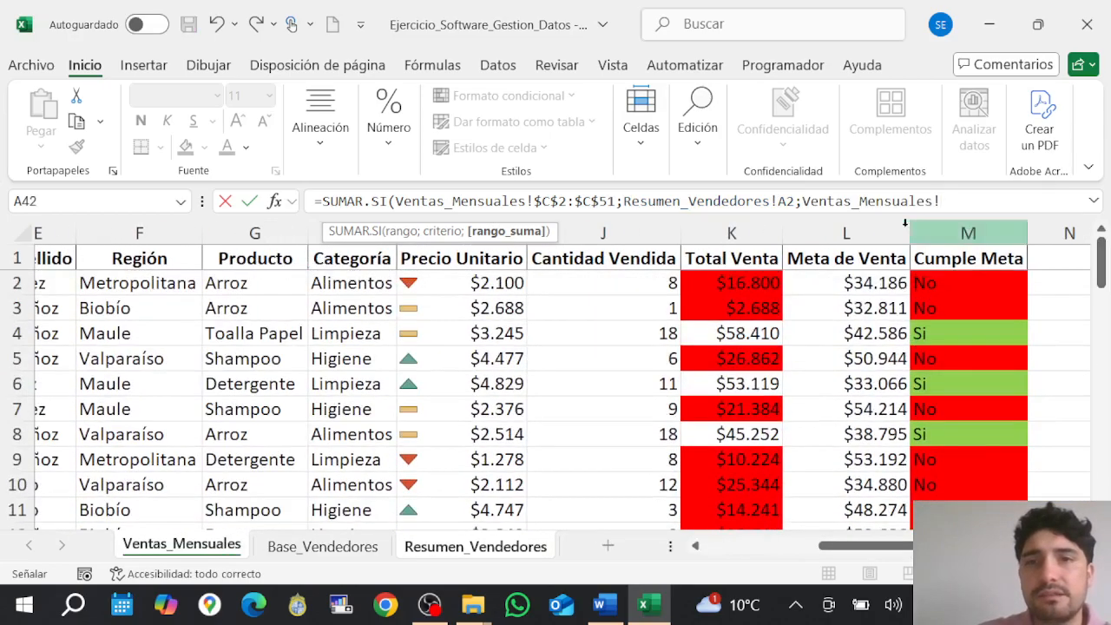
pyautogui.click(695, 285)
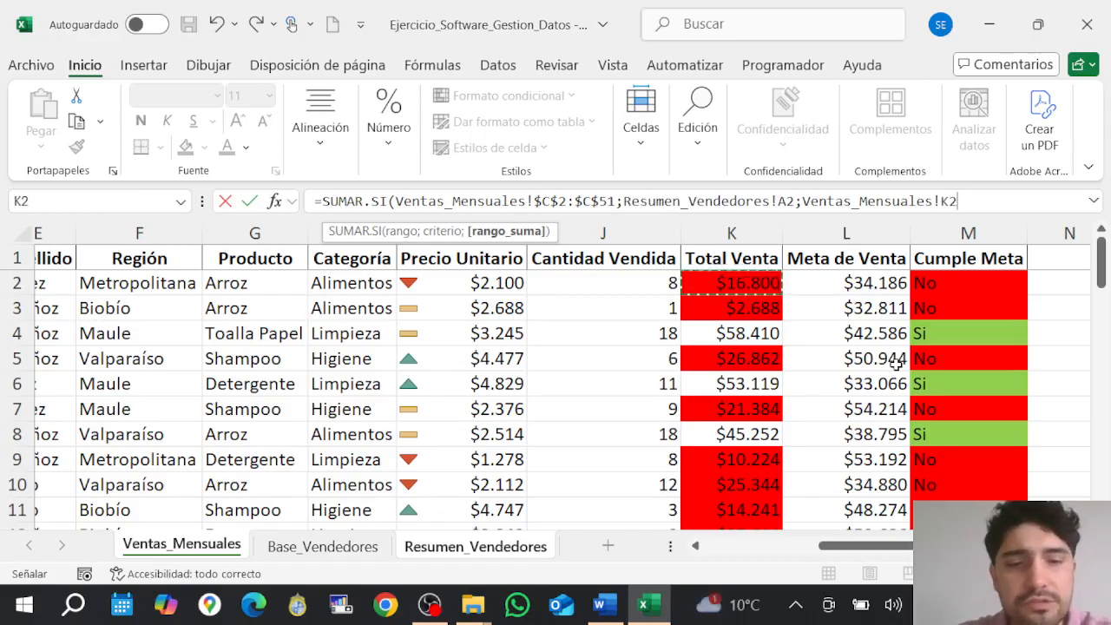
pyautogui.hotkey('ctrl', 'shift', 'Down')
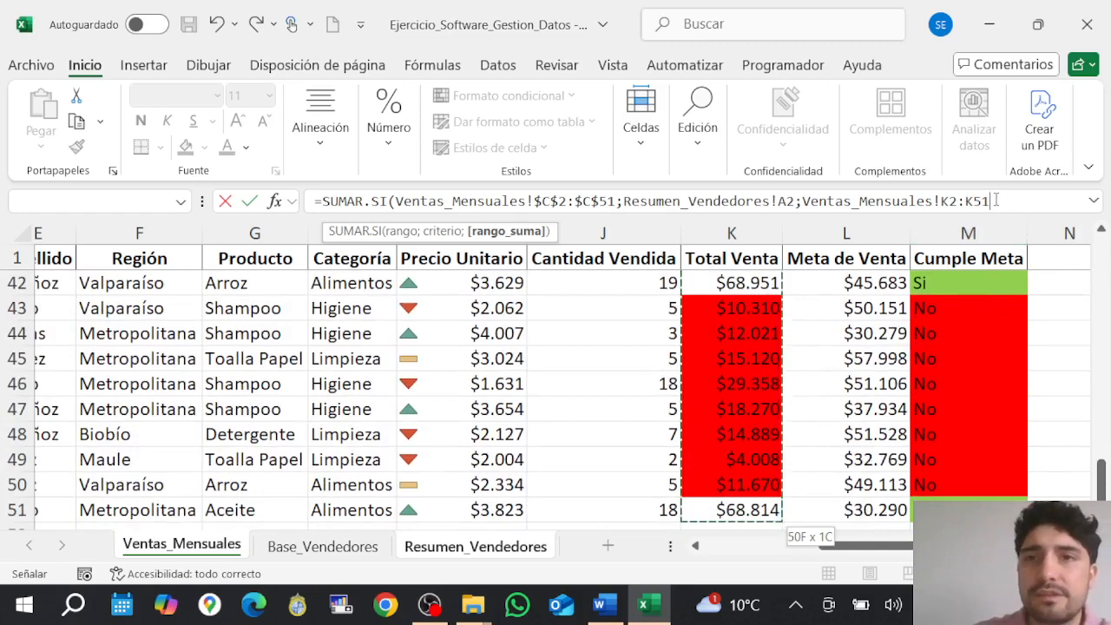
# Make the sum range absolute as $K$2:$K$51 and enter the completed SUMAR.SI formula in B2.
pyautogui.moveTo(996, 200); pyautogui.dragTo(941, 201)
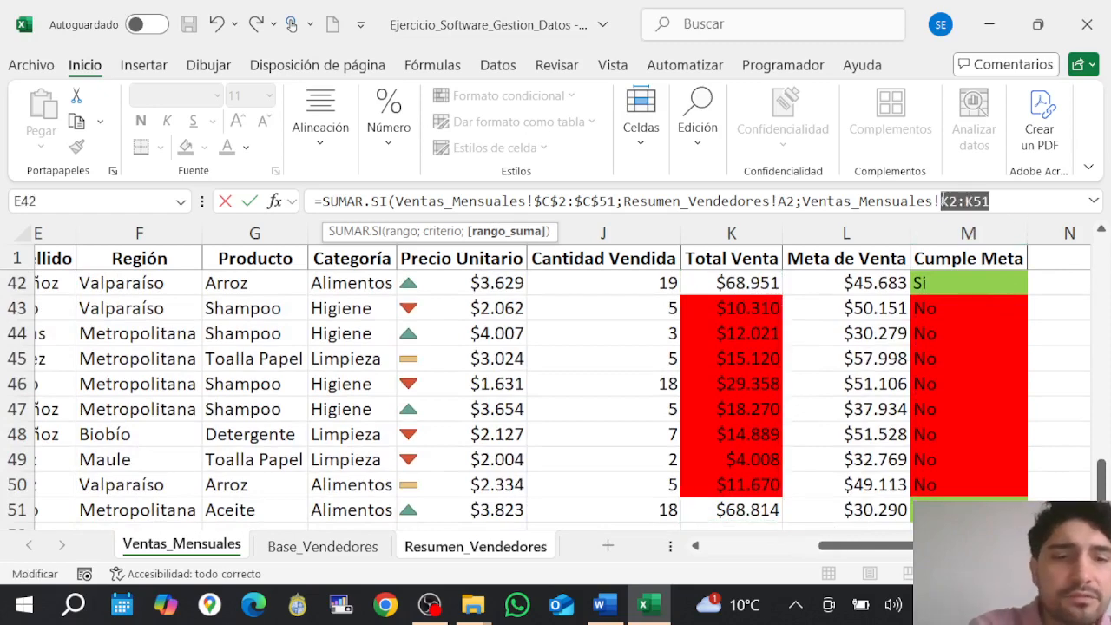
pyautogui.press('F4')
pyautogui.press('Right')
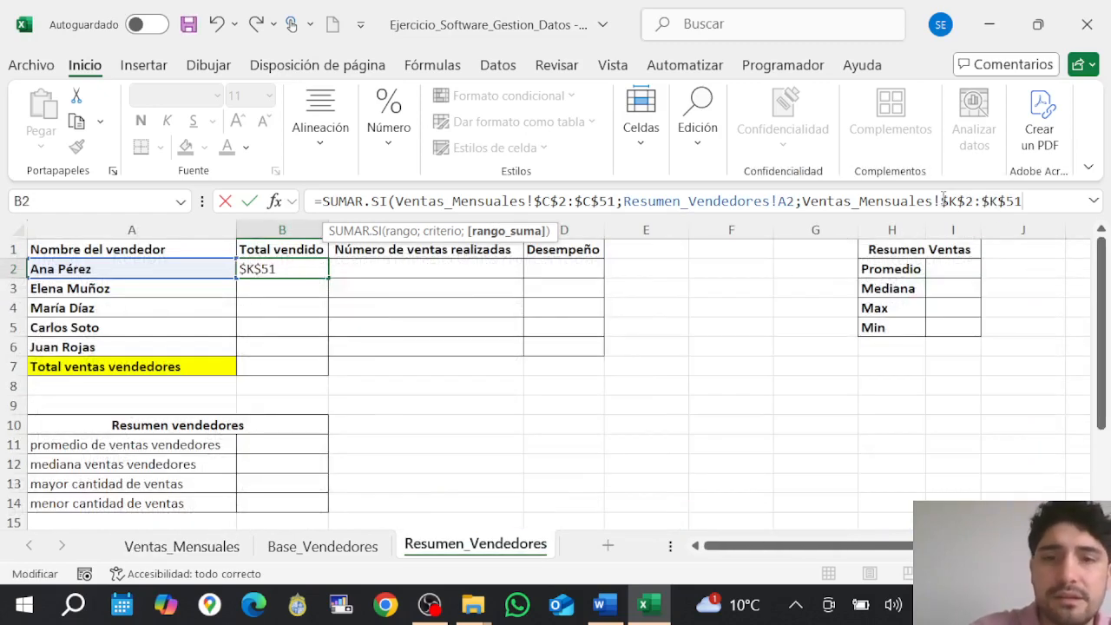
pyautogui.press('Right')
pyautogui.press('Return')
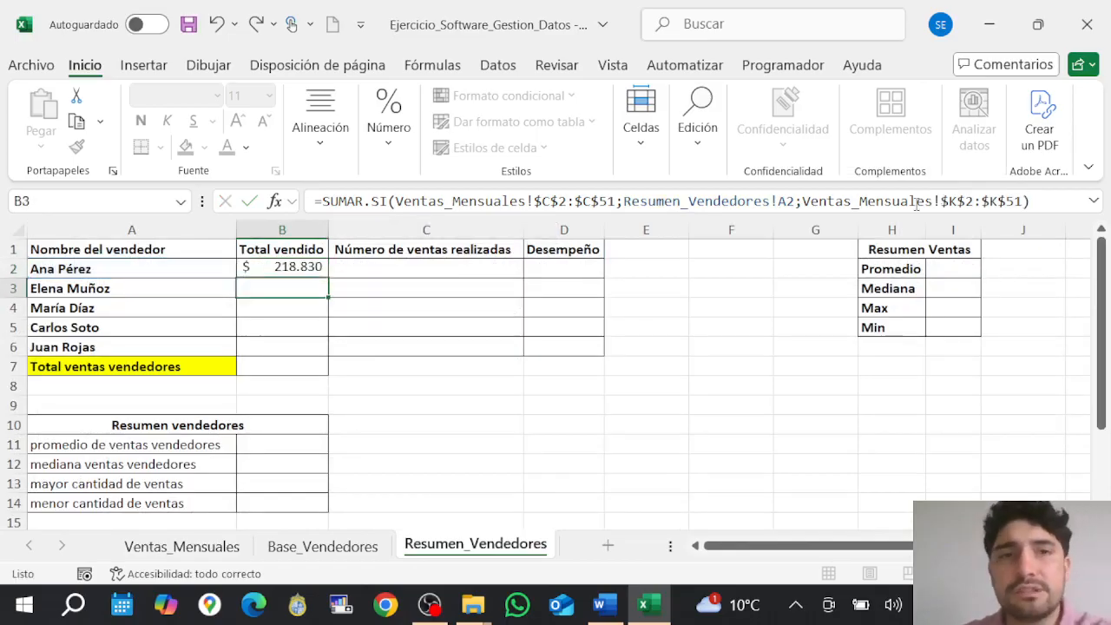
# Fill the SUMAR.SI formula from B2 down to B6 for the remaining salespeople.
pyautogui.click(307, 268)
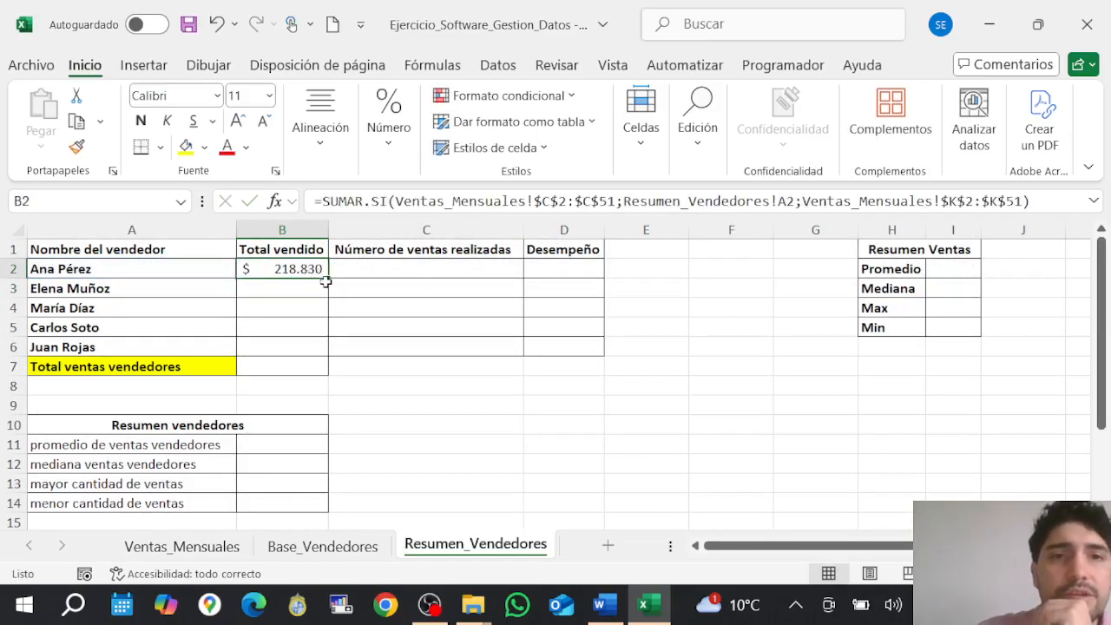
pyautogui.moveTo(327, 278); pyautogui.dragTo(327, 351)
pyautogui.click(496, 384)
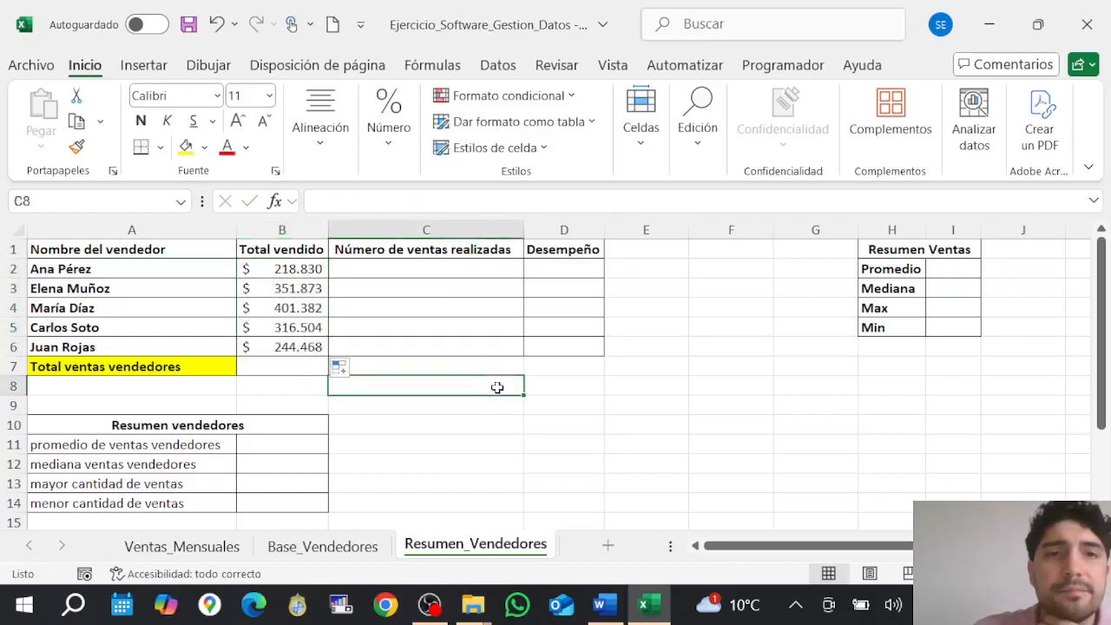
# Select cell C2 under Número de ventas realizadas, check the Word guide for the function it requires, and return to the Excel workbook.
pyautogui.click(460, 287)
pyautogui.click(446, 251)
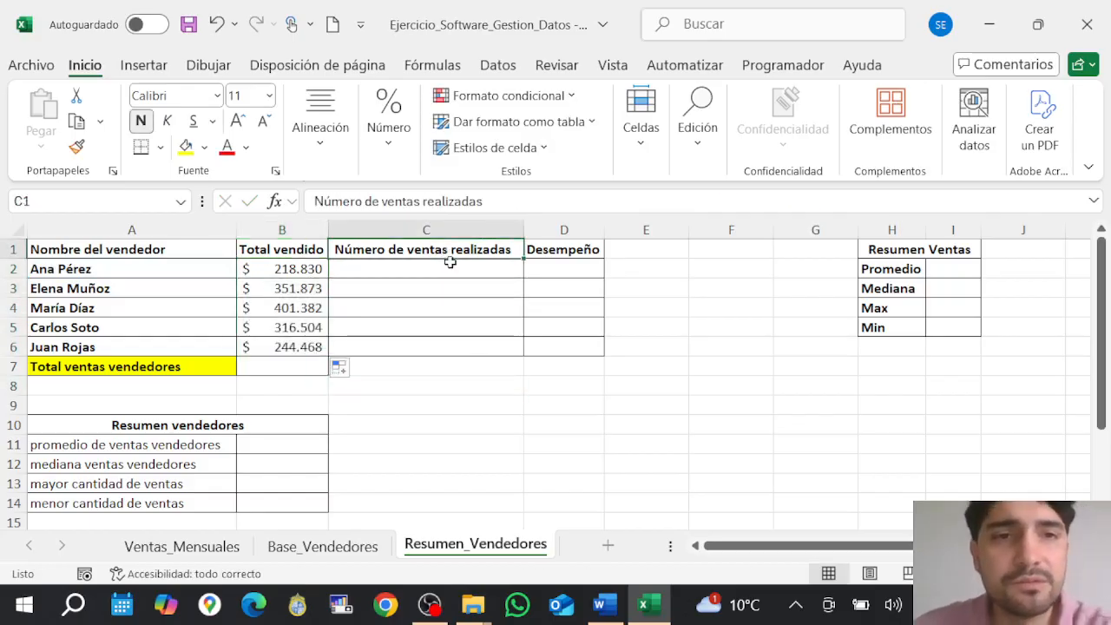
pyautogui.click(451, 271)
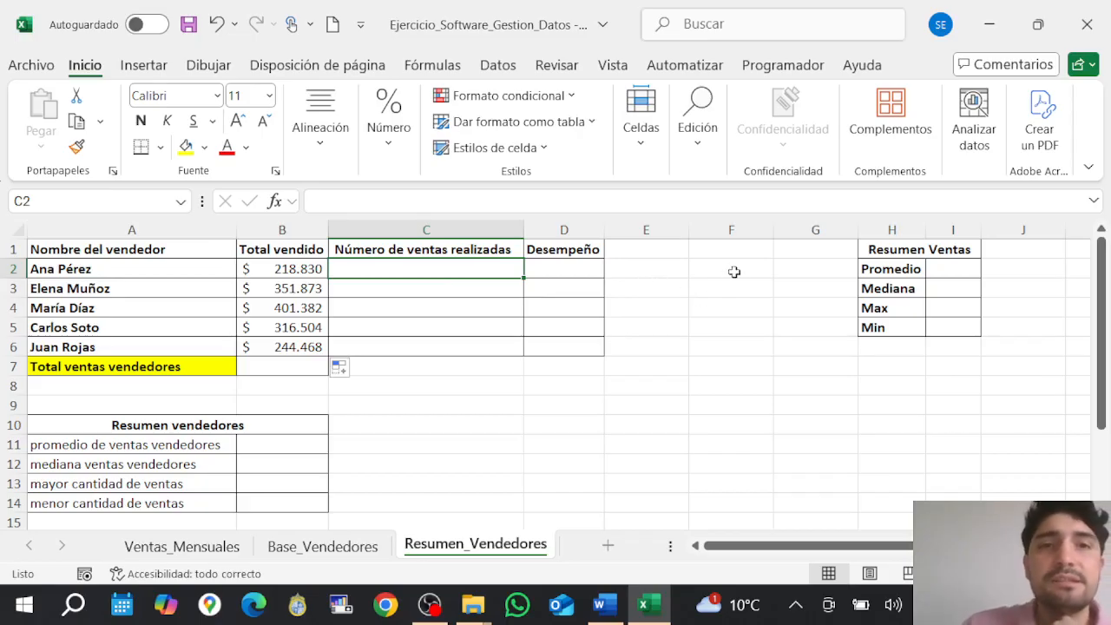
pyautogui.click(604, 605)
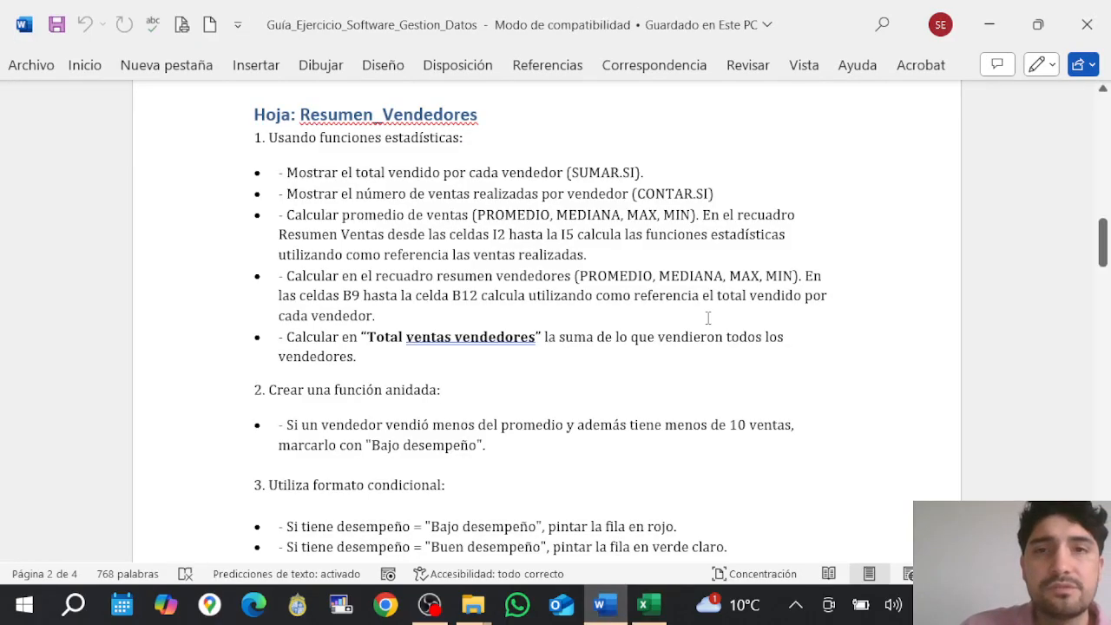
pyautogui.click(675, 192)
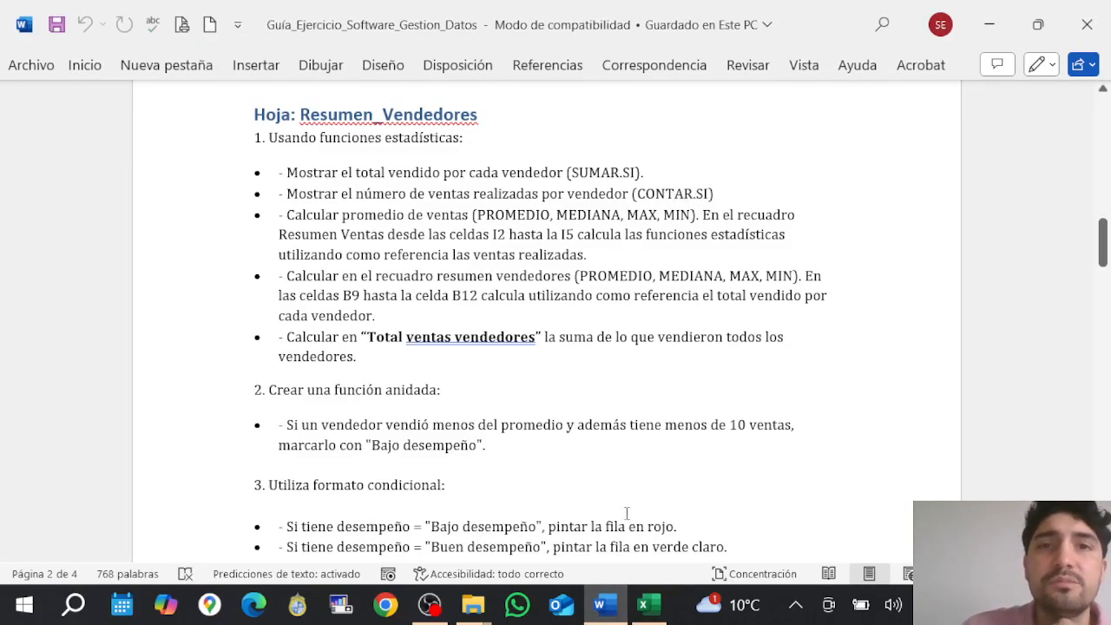
pyautogui.click(646, 605)
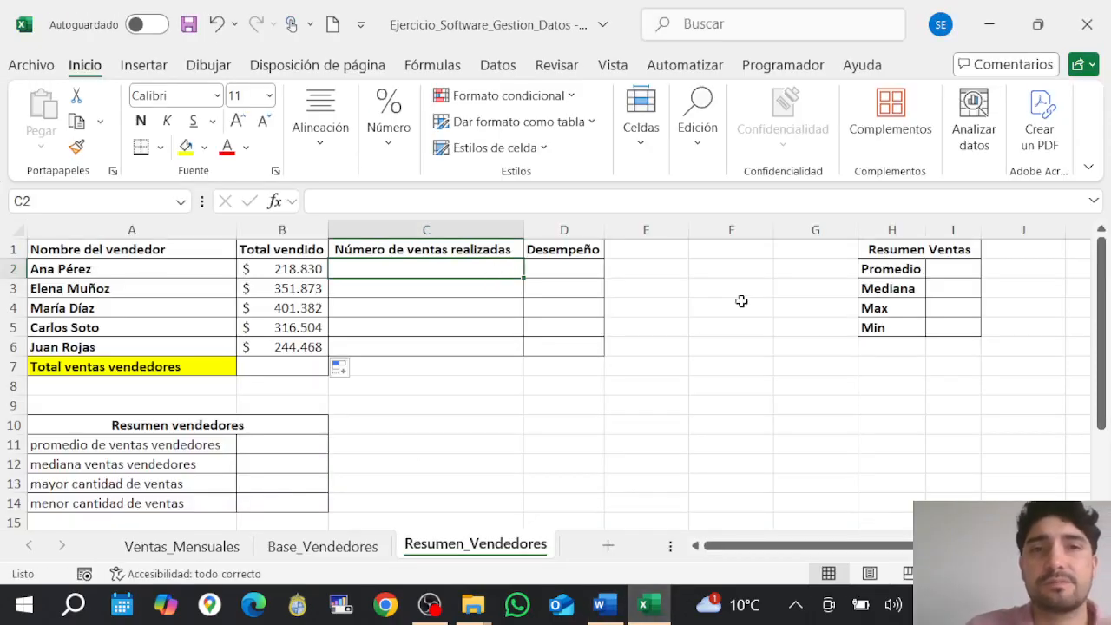
# Start a CONTAR.SI formula in C2 with the Cantidad Vendida values in J2:J51 of Ventas_Mensuales as its range.
pyautogui.write('=cont')
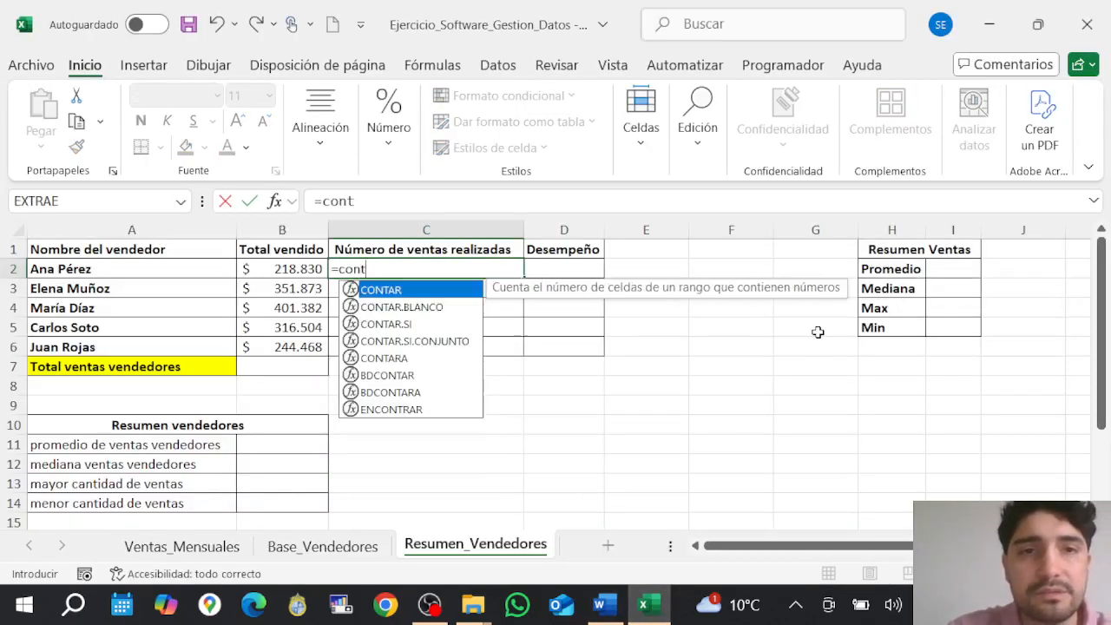
pyautogui.write('ar.s')
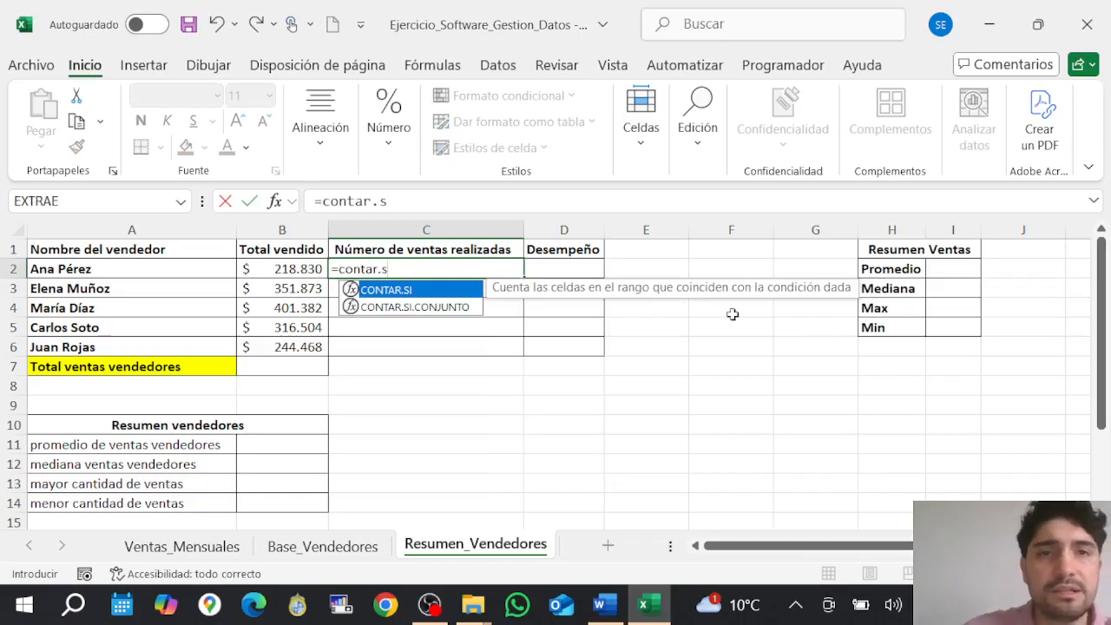
pyautogui.press('Tab')
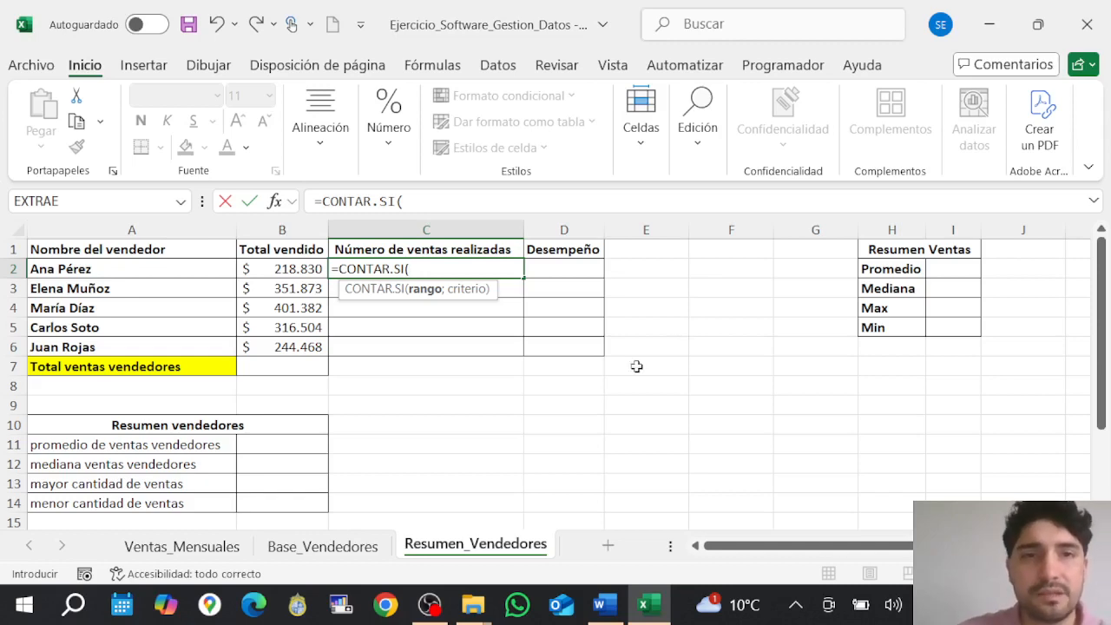
pyautogui.click(189, 545)
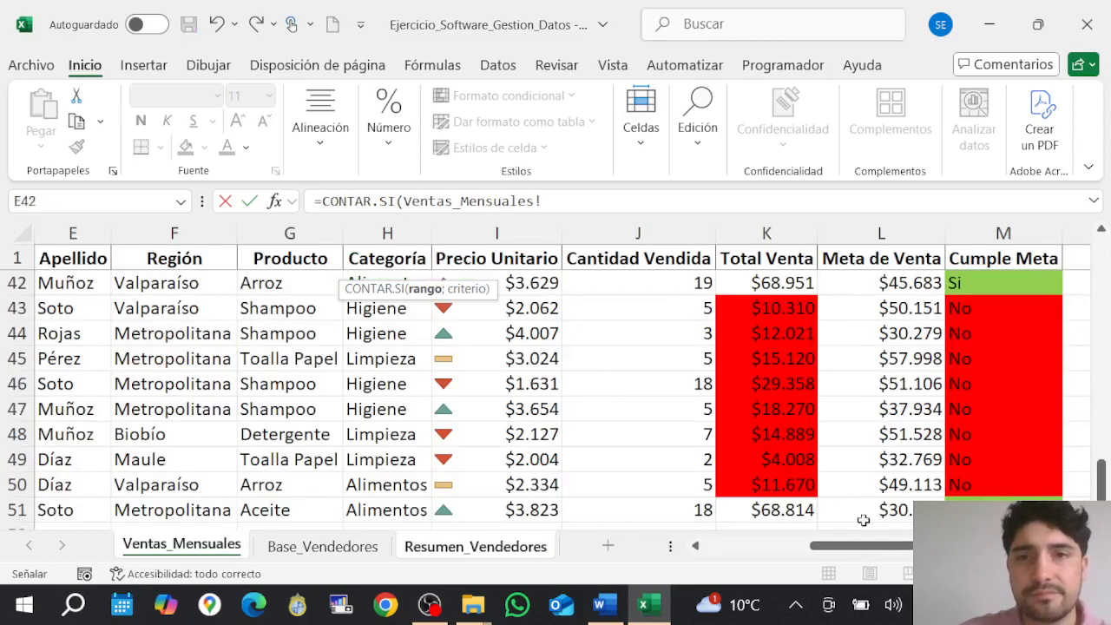
pyautogui.scroll(13, 911, 369)
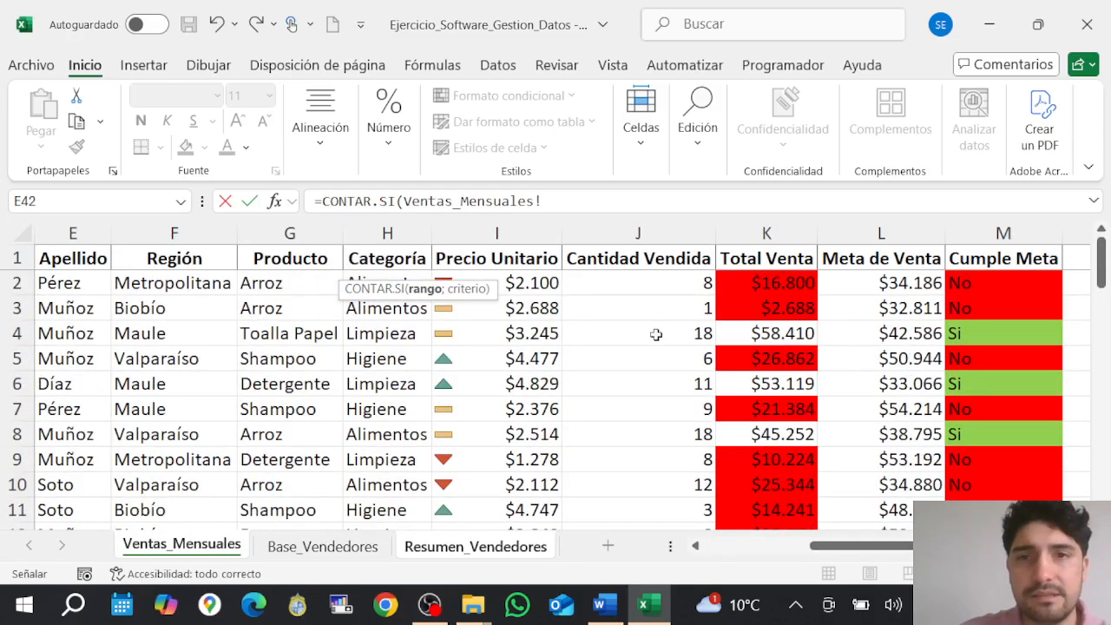
pyautogui.click(652, 275)
pyautogui.hotkey('ctrl', 'shift', 'Down')
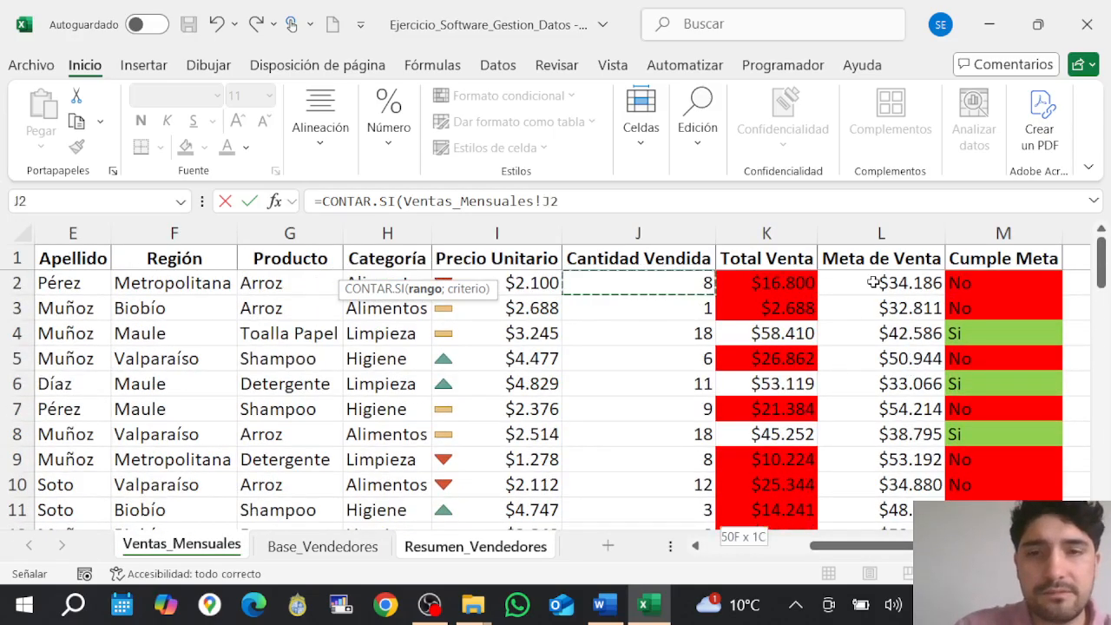
# Make the CONTAR.SI range reference absolute as $J$2:$J$51.
pyautogui.moveTo(597, 201); pyautogui.dragTo(542, 201)
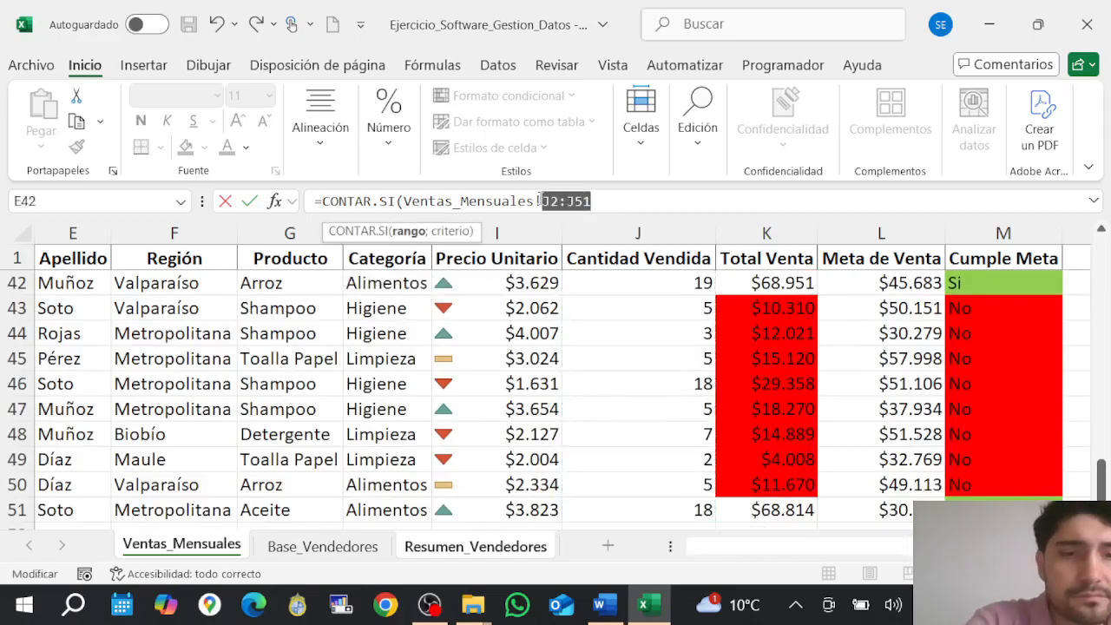
pyautogui.press('F4')
pyautogui.press('Right')
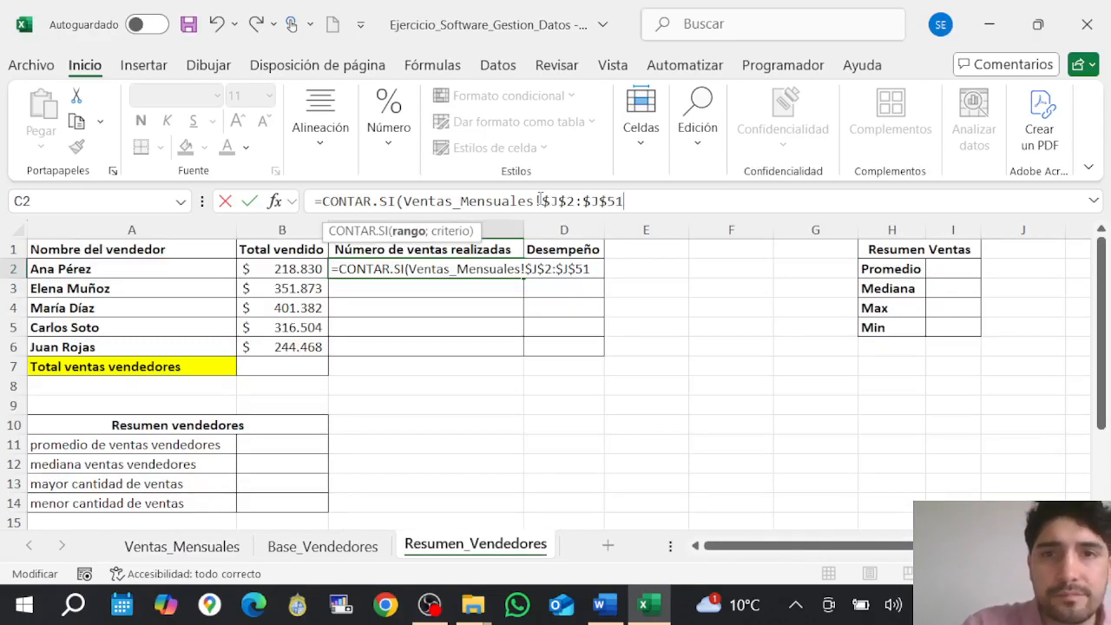
# Set the CONTAR.SI criterion to cell A2 of Resumen_Vendedores, enter the formula and reselect cell C2.
pyautogui.write(';')
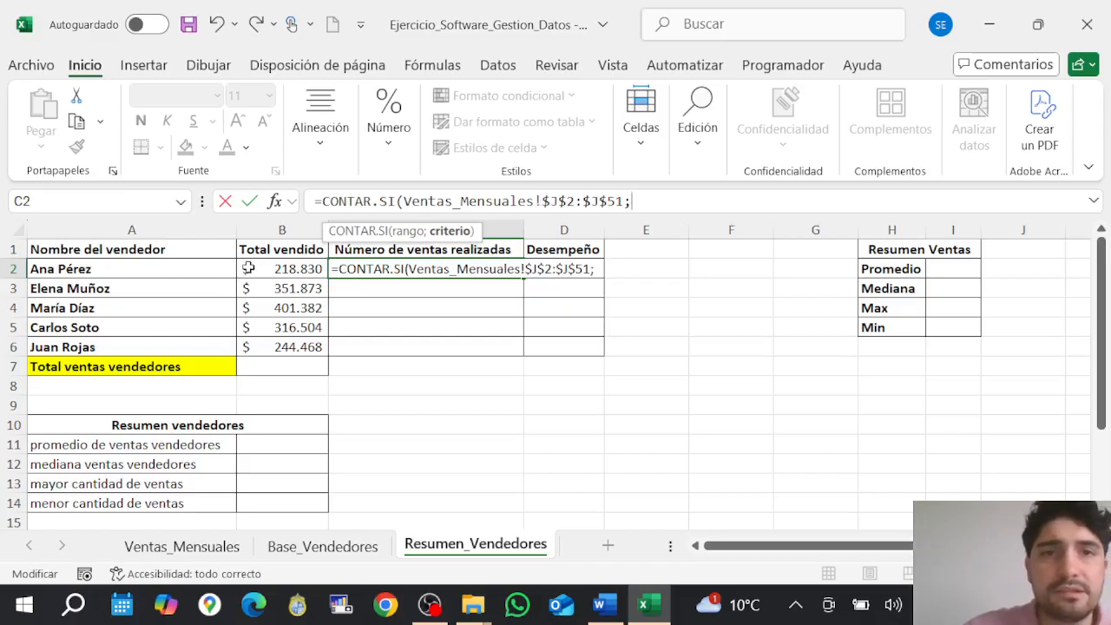
pyautogui.click(185, 272)
pyautogui.press('Return')
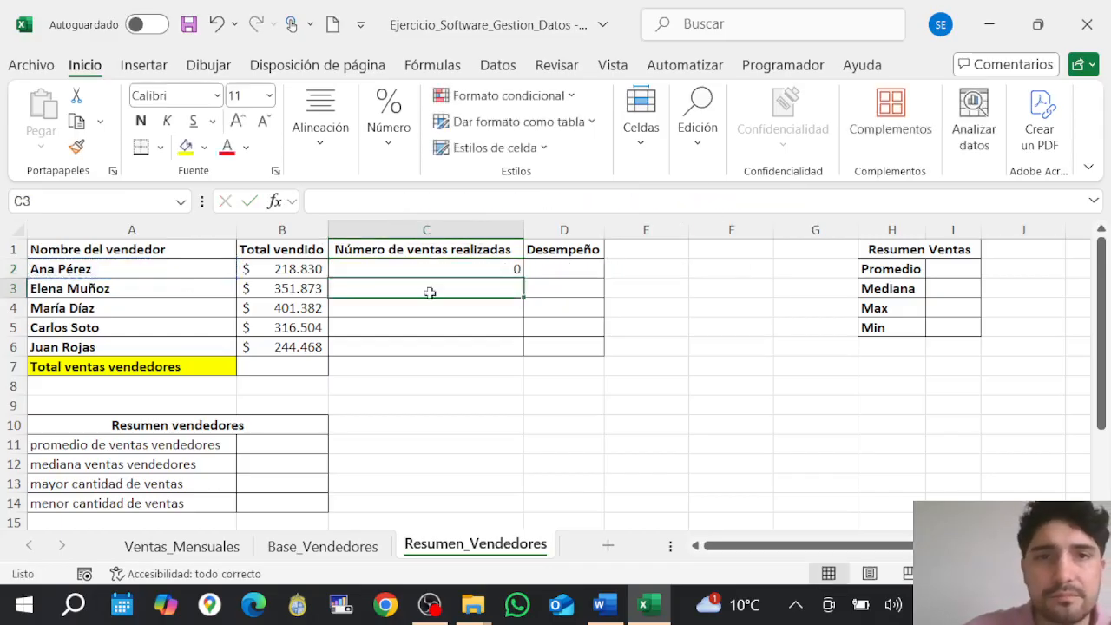
pyautogui.click(472, 270)
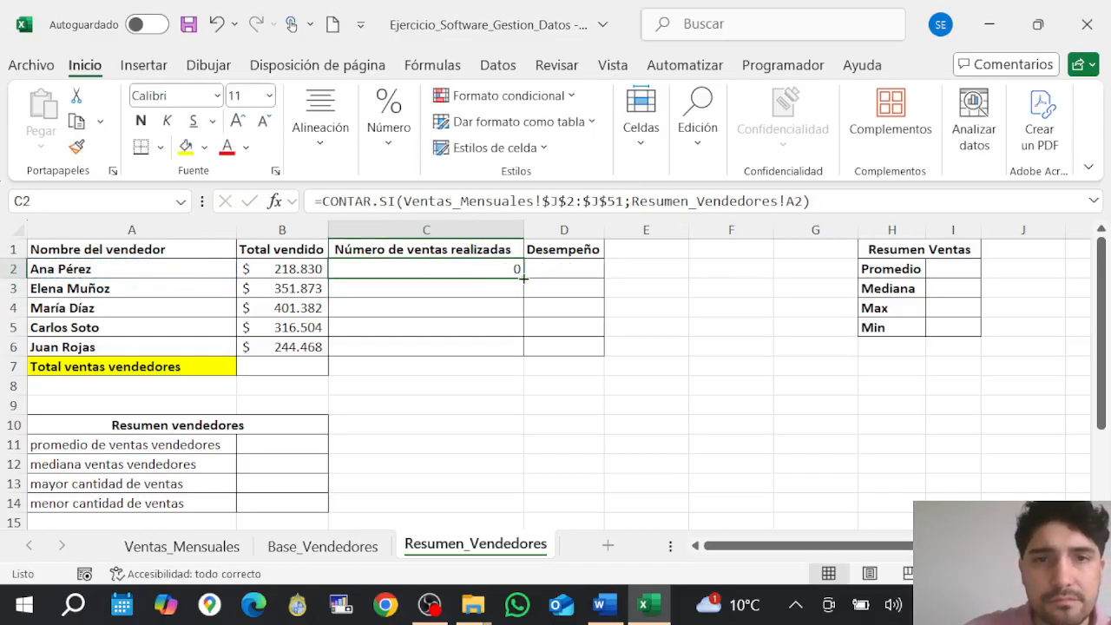
pyautogui.doubleClick(524, 278)
pyautogui.moveTo(523, 372); pyautogui.dragTo(528, 351)
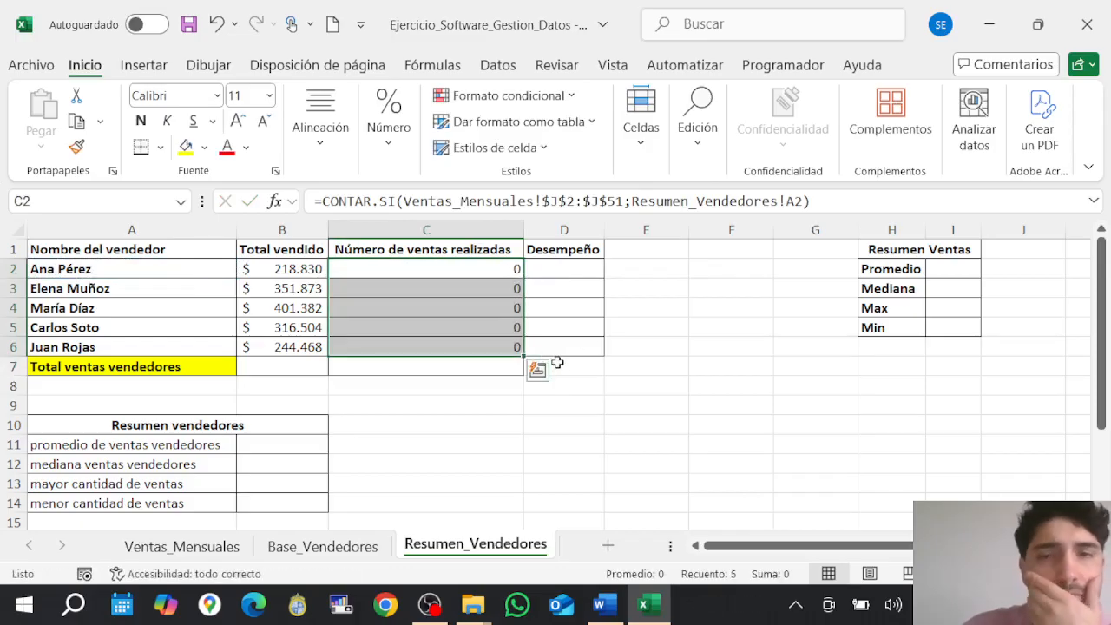
pyautogui.hotkey('ctrl', 'z')
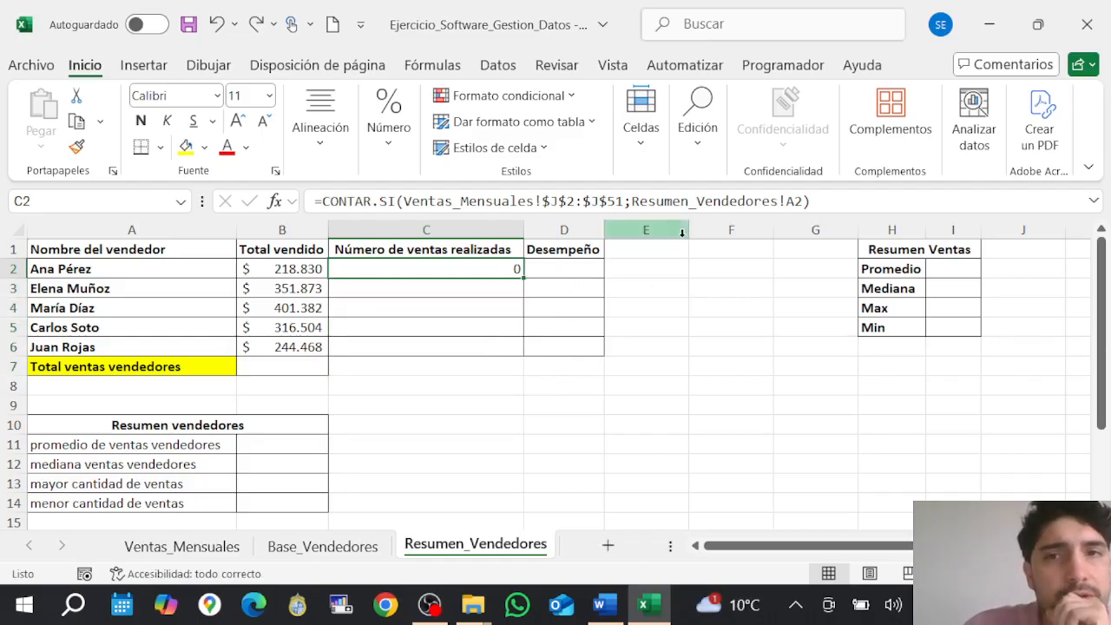
# Remove the Ventas_Mensuales range argument from the CONTAR.SI formula in C2, keeping its criterion.
pyautogui.click(799, 207)
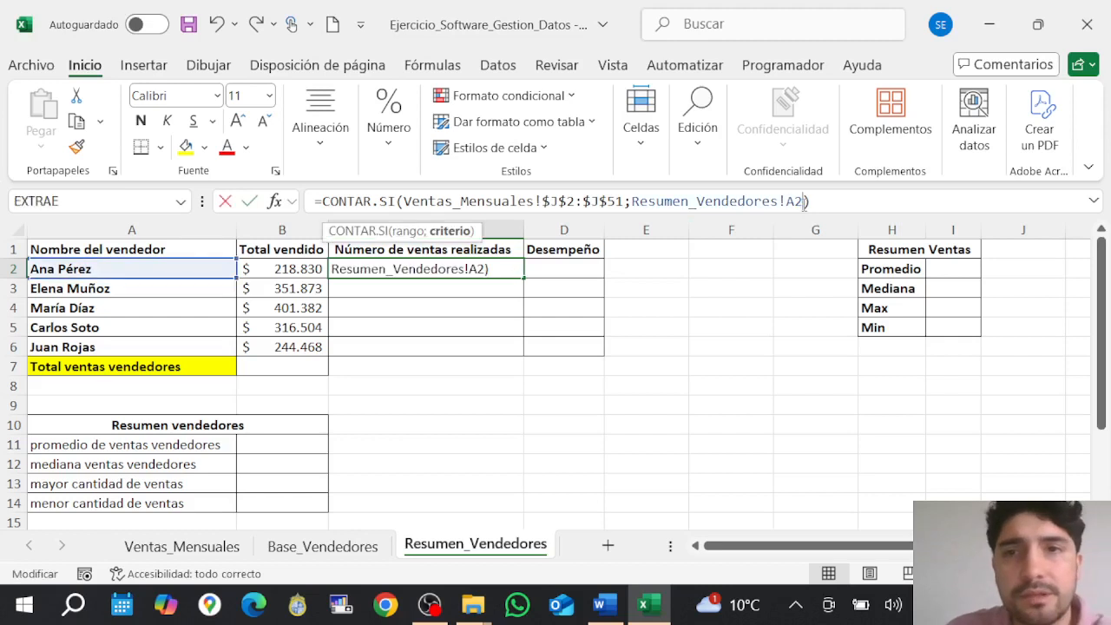
pyautogui.click(618, 201)
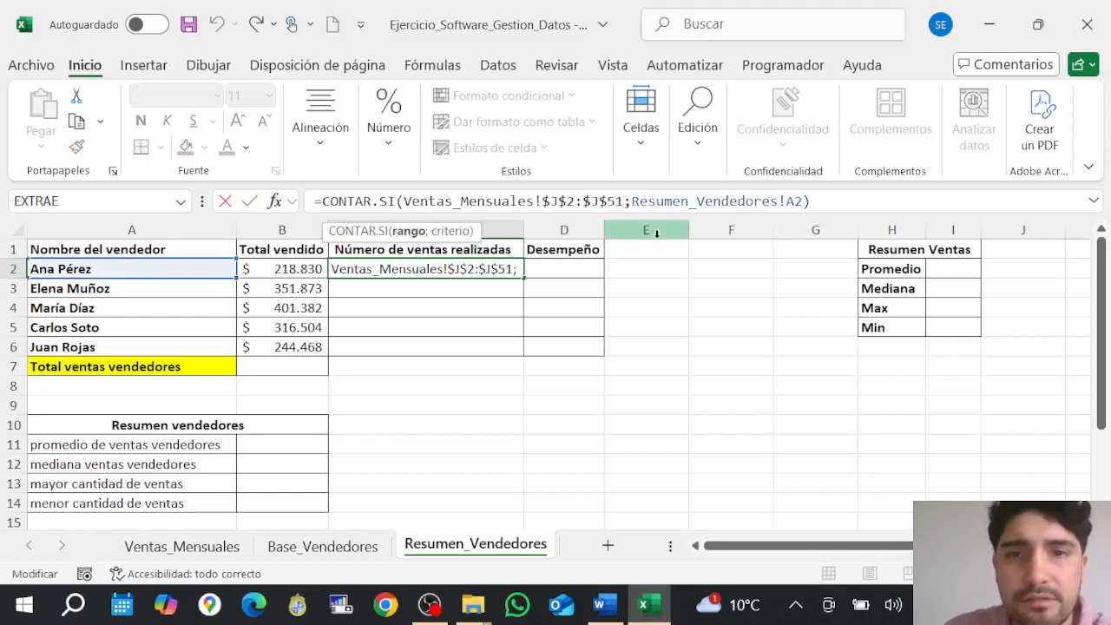
pyautogui.press('BackSpace')
pyautogui.press('BackSpace')
pyautogui.press('BackSpace')
pyautogui.press('BackSpace')
pyautogui.press('BackSpace')
pyautogui.press('BackSpace')
pyautogui.press('BackSpace')
pyautogui.press('BackSpace')
pyautogui.press('BackSpace')
pyautogui.press('BackSpace')
pyautogui.press('BackSpace')
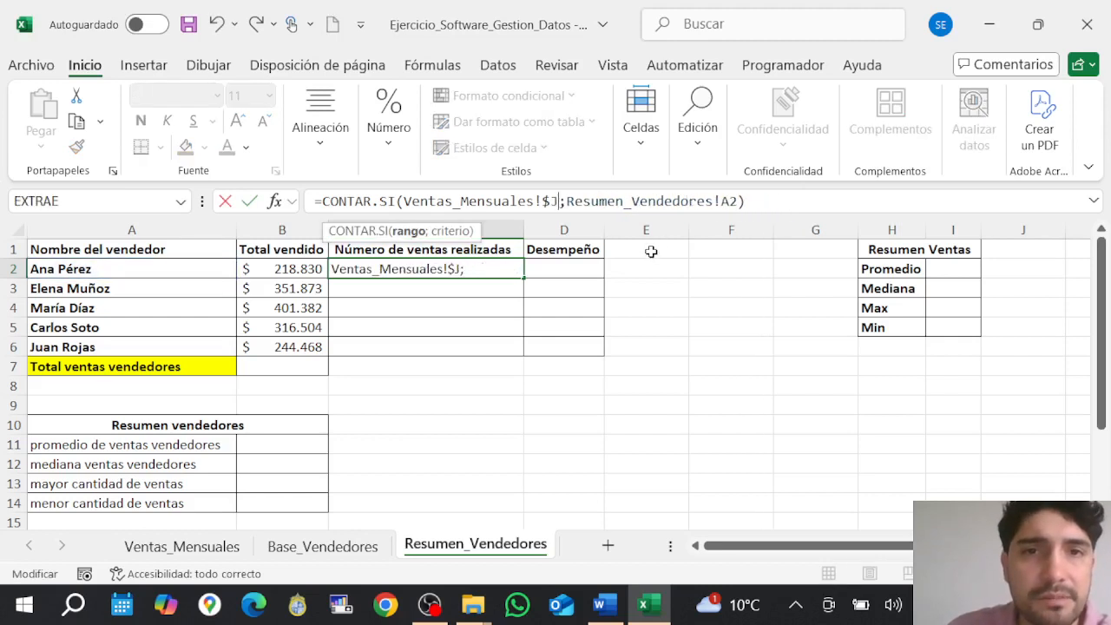
pyautogui.press('BackSpace')
pyautogui.press('BackSpace')
pyautogui.press('BackSpace')
pyautogui.press('BackSpace')
pyautogui.press('BackSpace')
pyautogui.press('BackSpace')
pyautogui.press('BackSpace')
pyautogui.press('BackSpace')
pyautogui.press('BackSpace')
pyautogui.press('BackSpace')
pyautogui.press('BackSpace')
pyautogui.press('BackSpace')
pyautogui.press('BackSpace')
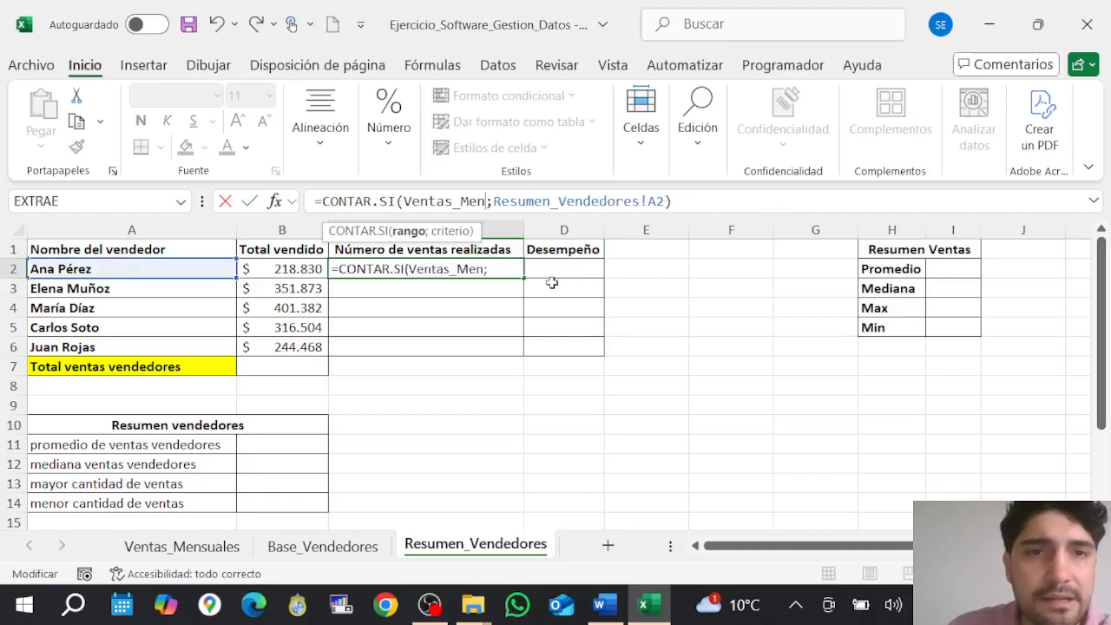
pyautogui.press('BackSpace')
pyautogui.press('BackSpace')
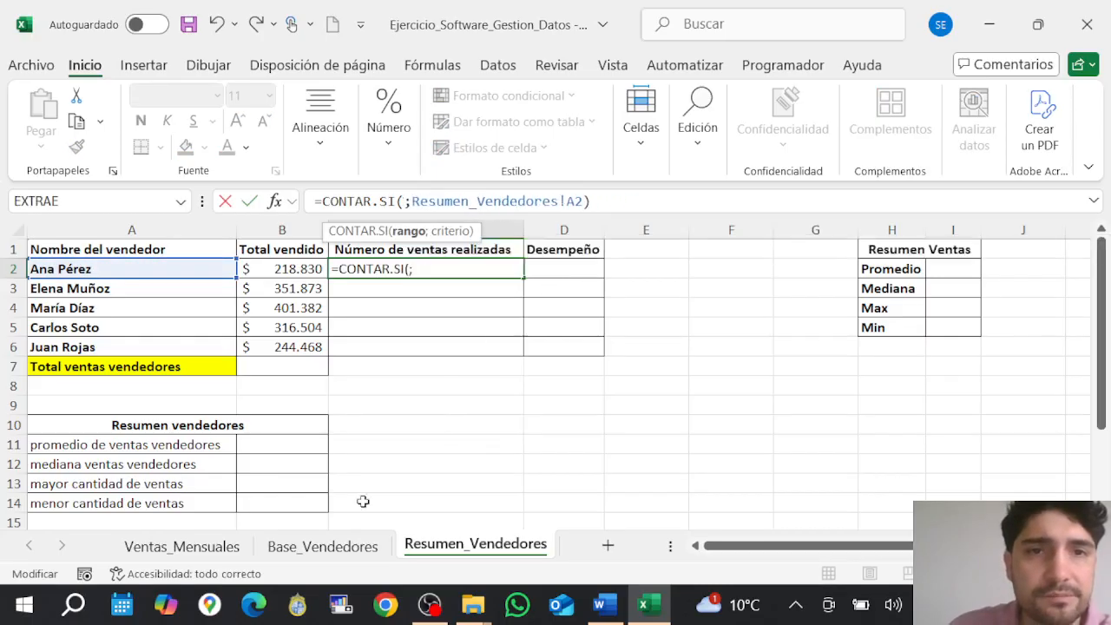
# Set the CONTAR.SI range to the Nombre Vendedor values in C2:C51 of Ventas_Mensuales.
pyautogui.click(201, 546)
pyautogui.moveTo(818, 546); pyautogui.dragTo(655, 549)
pyautogui.moveTo(1101, 489); pyautogui.dragTo(1101, 260)
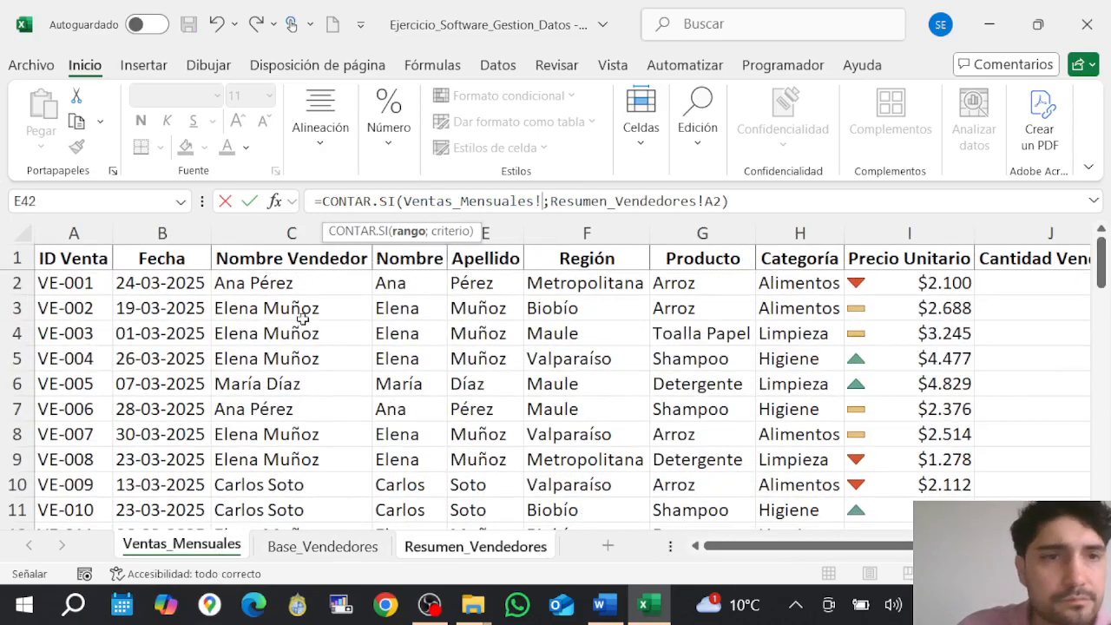
pyautogui.click(260, 283)
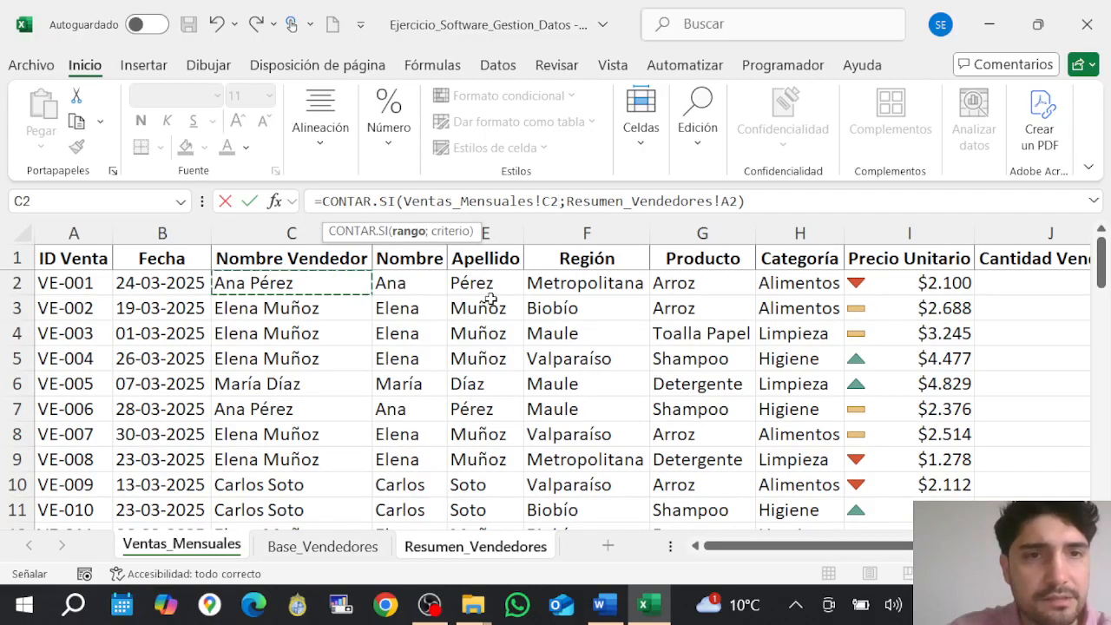
pyautogui.hotkey('ctrl', 'shift', 'Down')
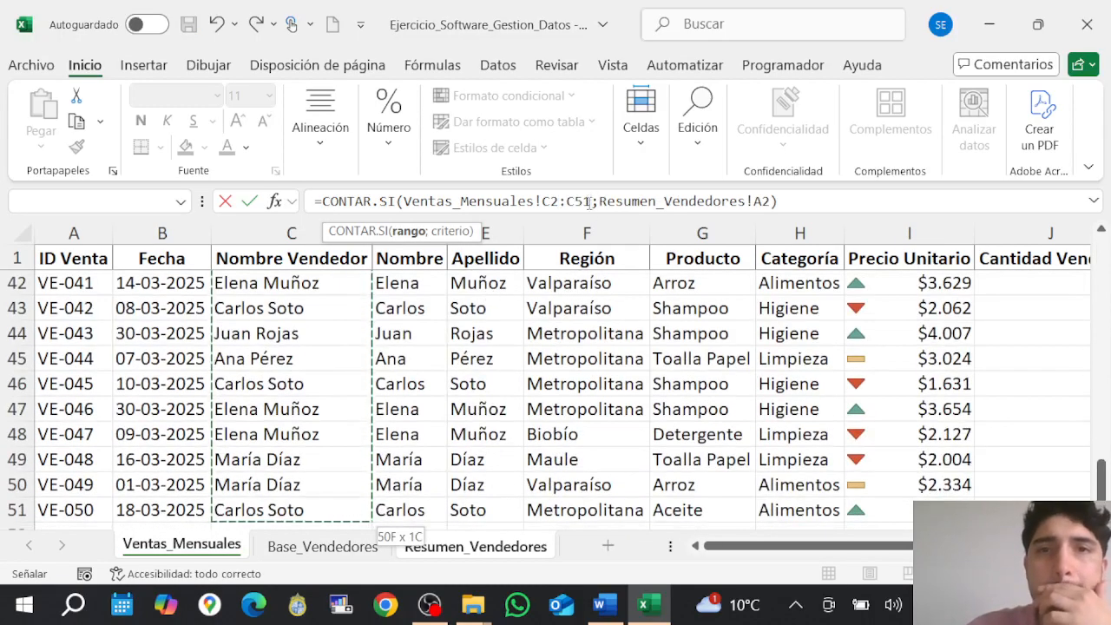
# Make the CONTAR.SI range absolute as $C$2:$C$51 and enter the corrected formula.
pyautogui.moveTo(591, 201); pyautogui.dragTo(545, 201)
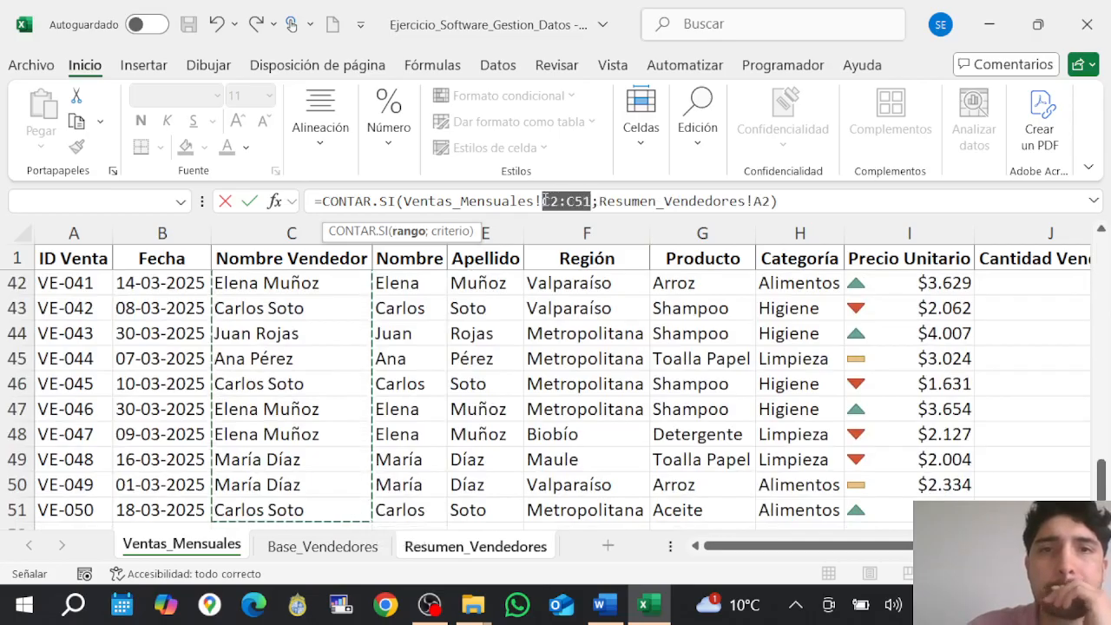
pyautogui.press('F4')
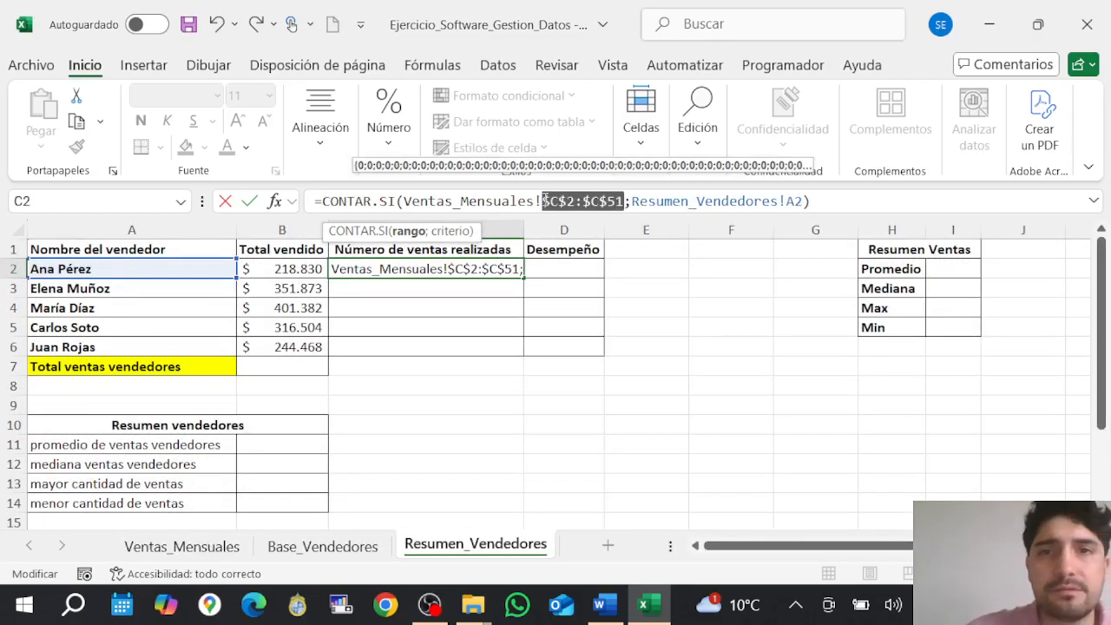
pyautogui.click(828, 199)
pyautogui.press('Return')
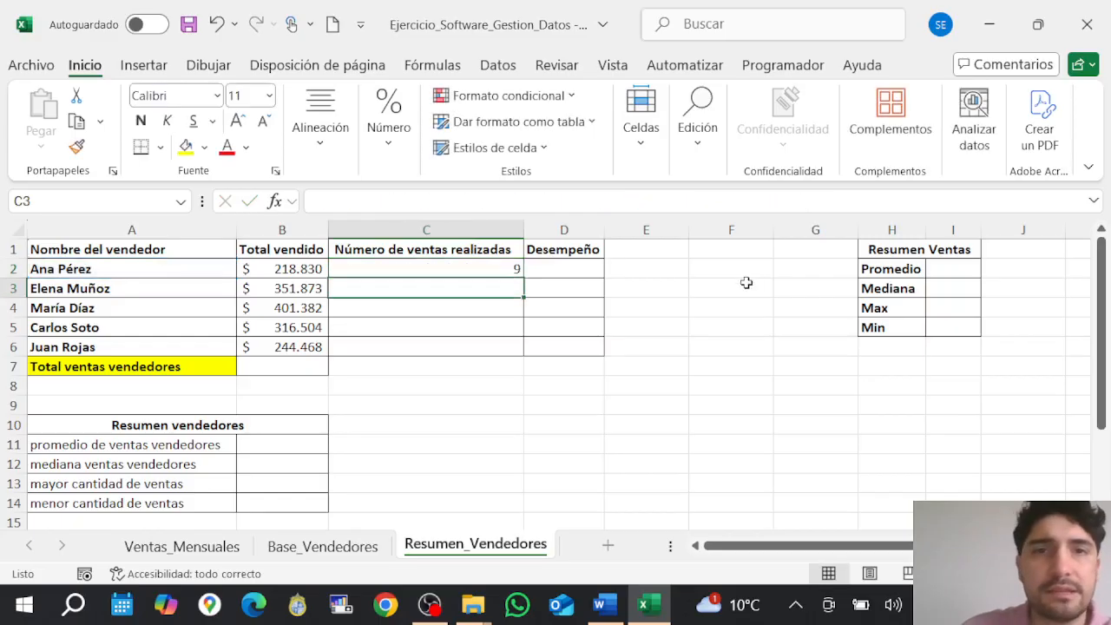
# Copy the CONTAR.SI formula from C2 down through C6 for the remaining salespeople.
pyautogui.click(512, 268)
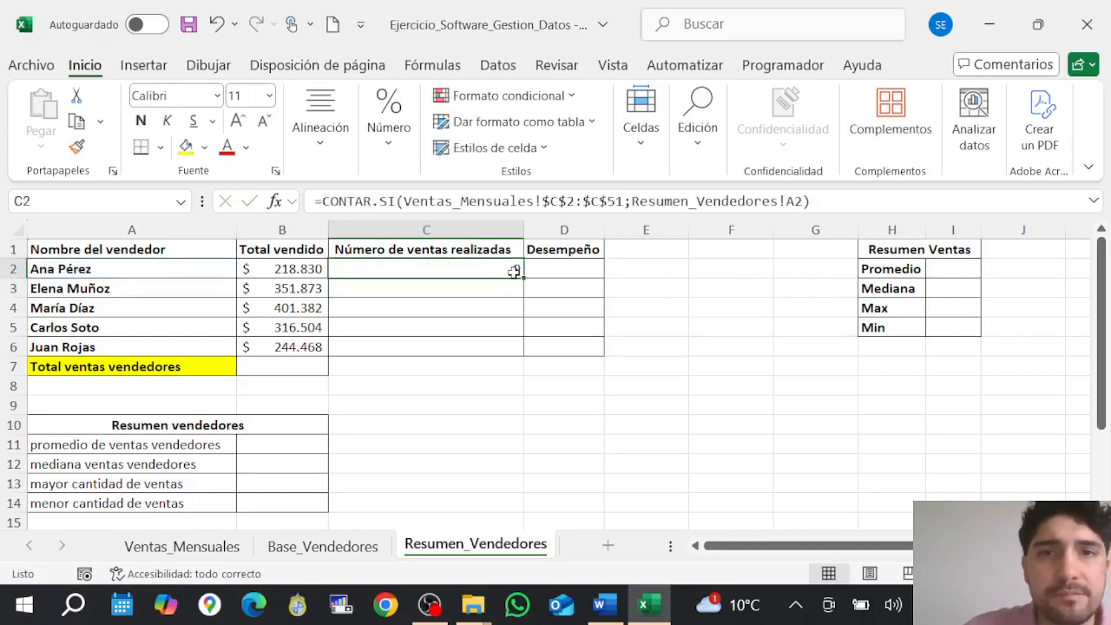
pyautogui.moveTo(519, 276); pyautogui.dragTo(533, 349)
pyautogui.click(612, 354)
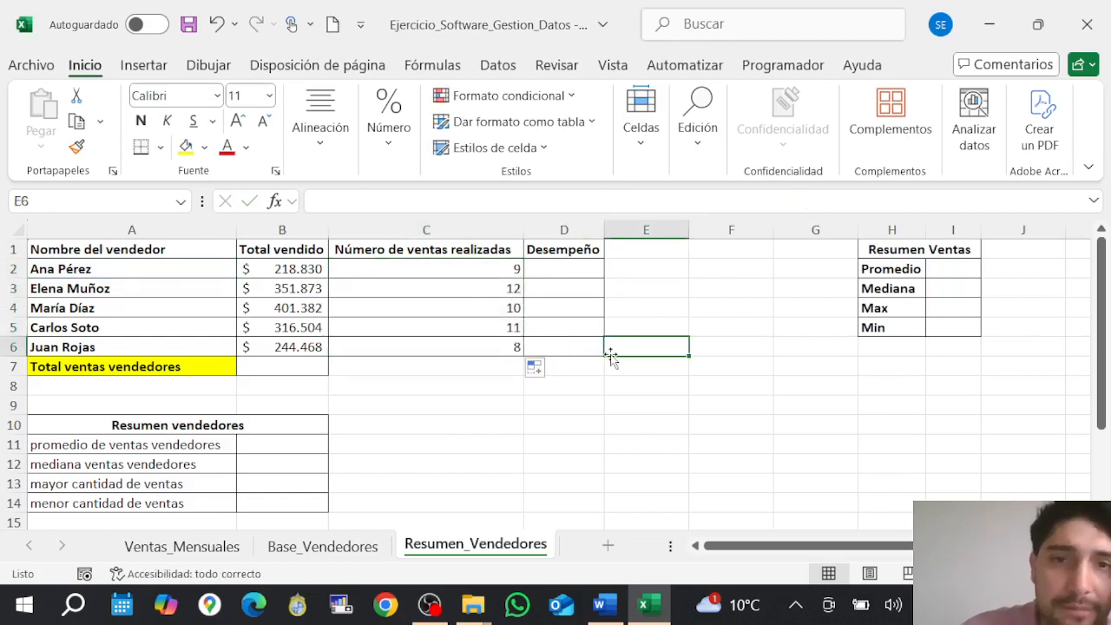
# Switch to the Word guide and read which statistics, cells and reference data the Resumen Ventas box requires.
pyautogui.click(542, 271)
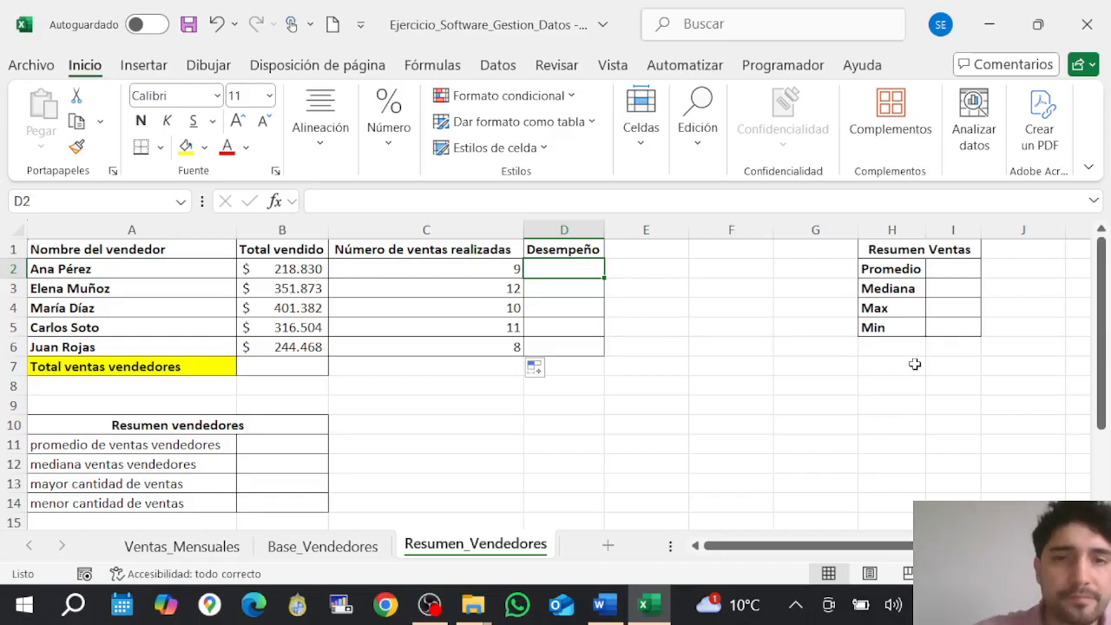
pyautogui.click(605, 605)
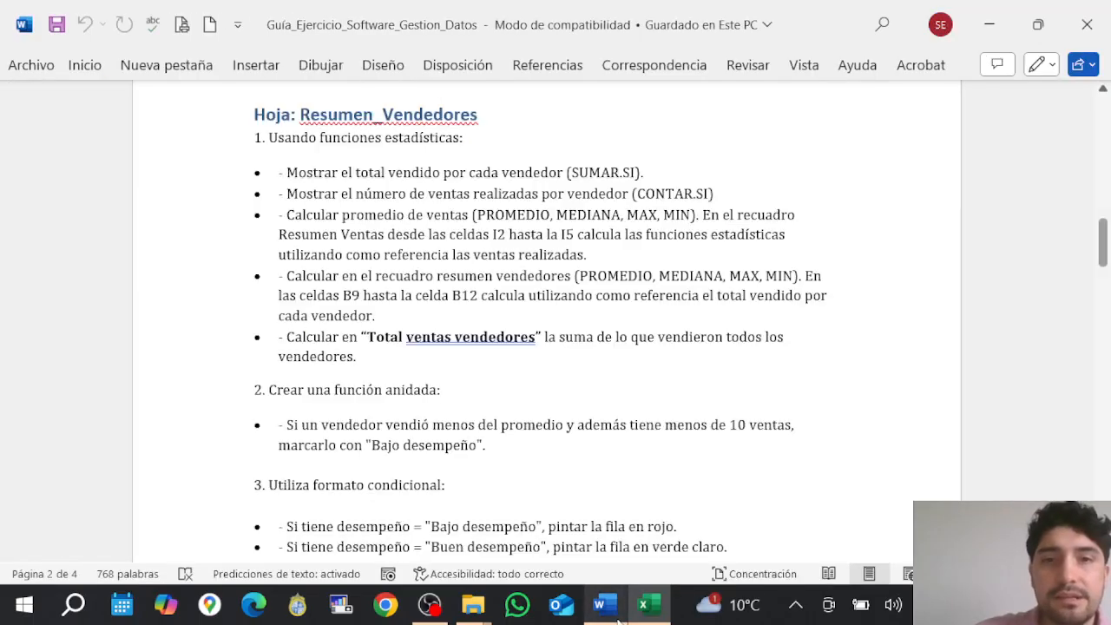
pyautogui.moveTo(347, 216); pyautogui.dragTo(468, 237)
pyautogui.click(468, 237)
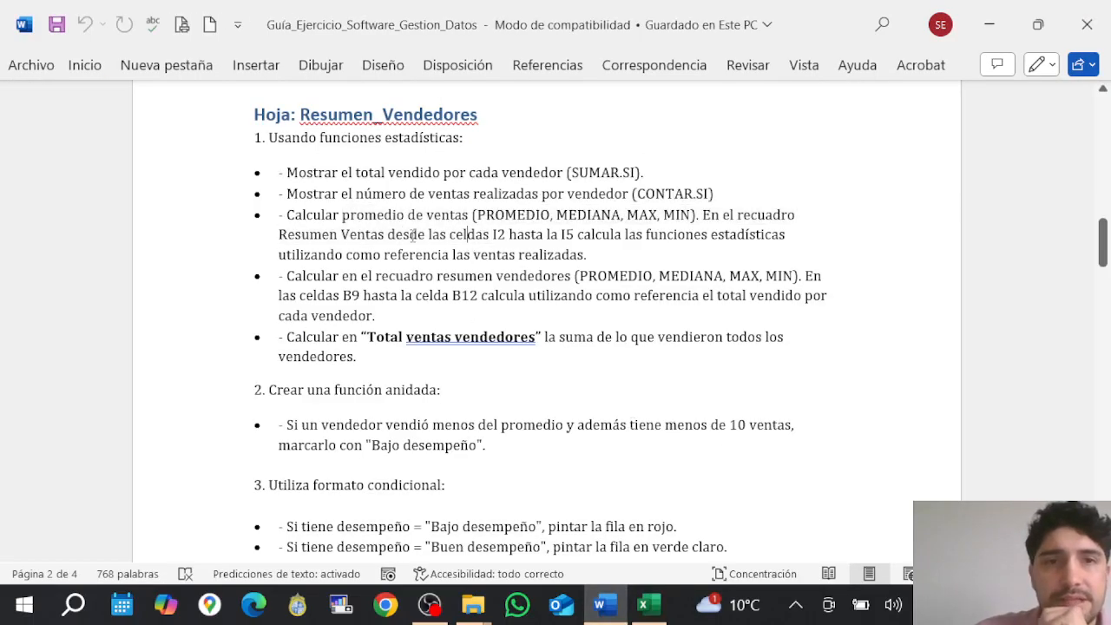
pyautogui.moveTo(302, 232); pyautogui.dragTo(678, 243)
pyautogui.click(674, 242)
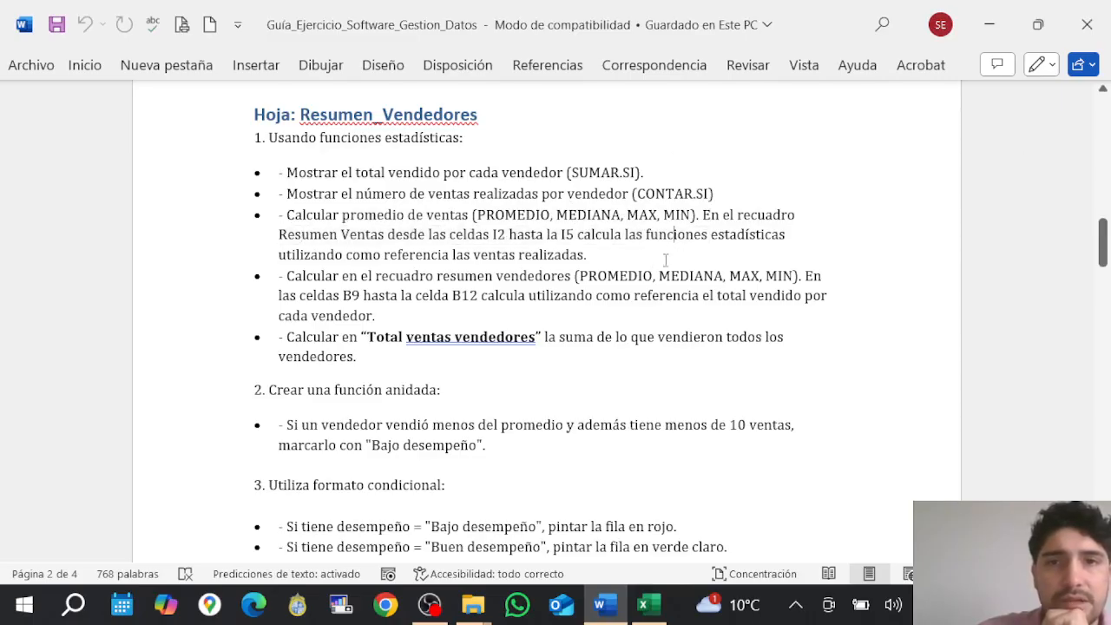
# Return to the Excel workbook and start a PROMEDIO formula in cell I2 of the Resumen Ventas box.
pyautogui.click(646, 605)
pyautogui.click(950, 288)
pyautogui.click(963, 266)
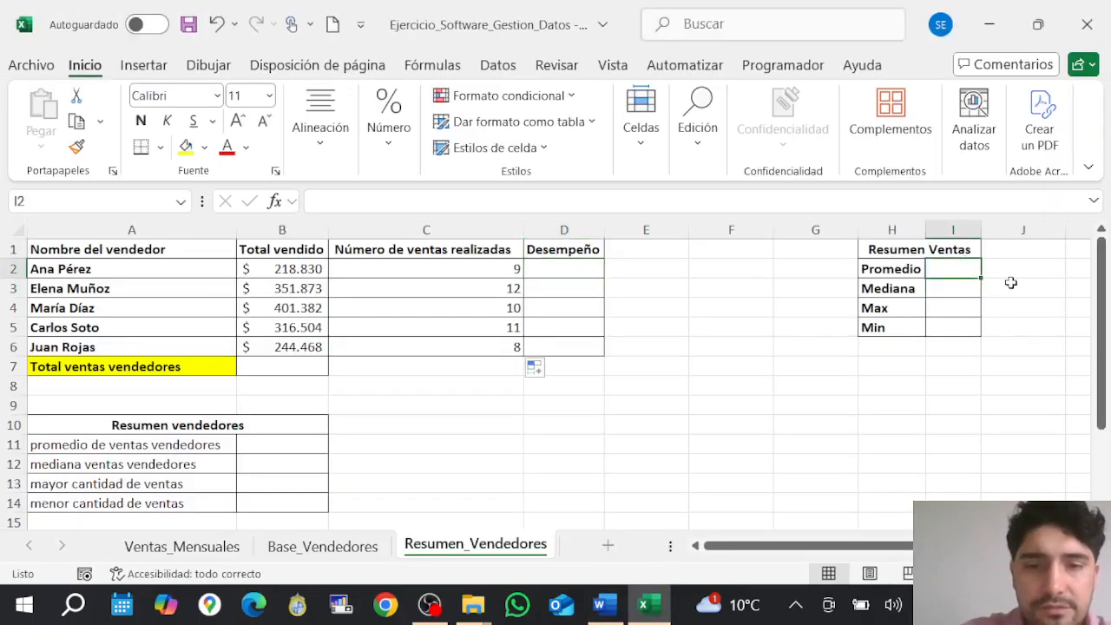
pyautogui.write('=promedio')
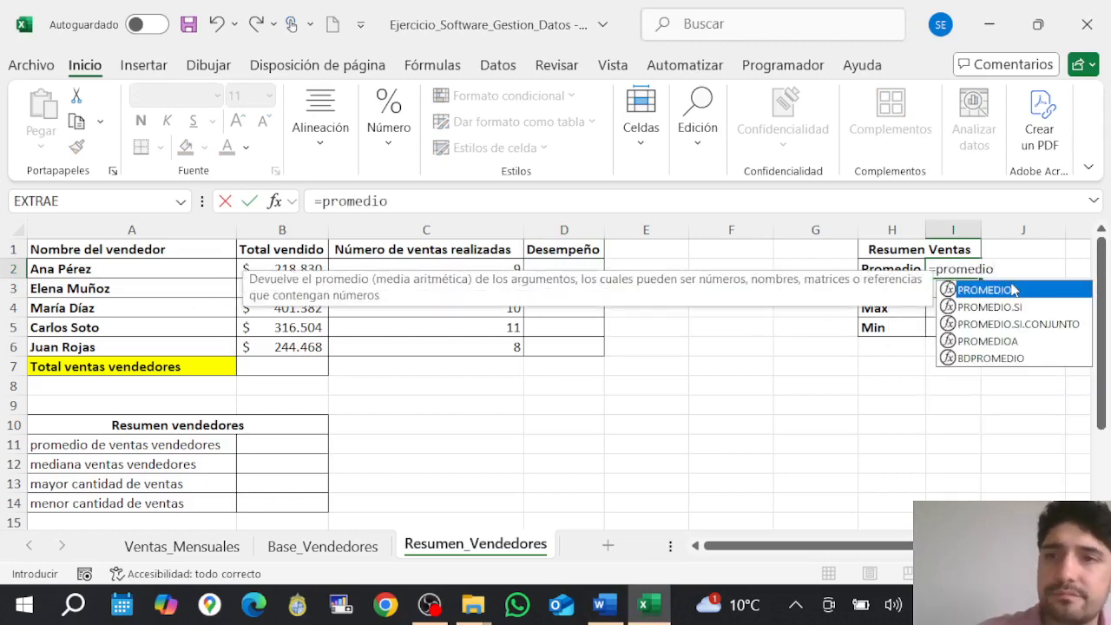
pyautogui.doubleClick(998, 290)
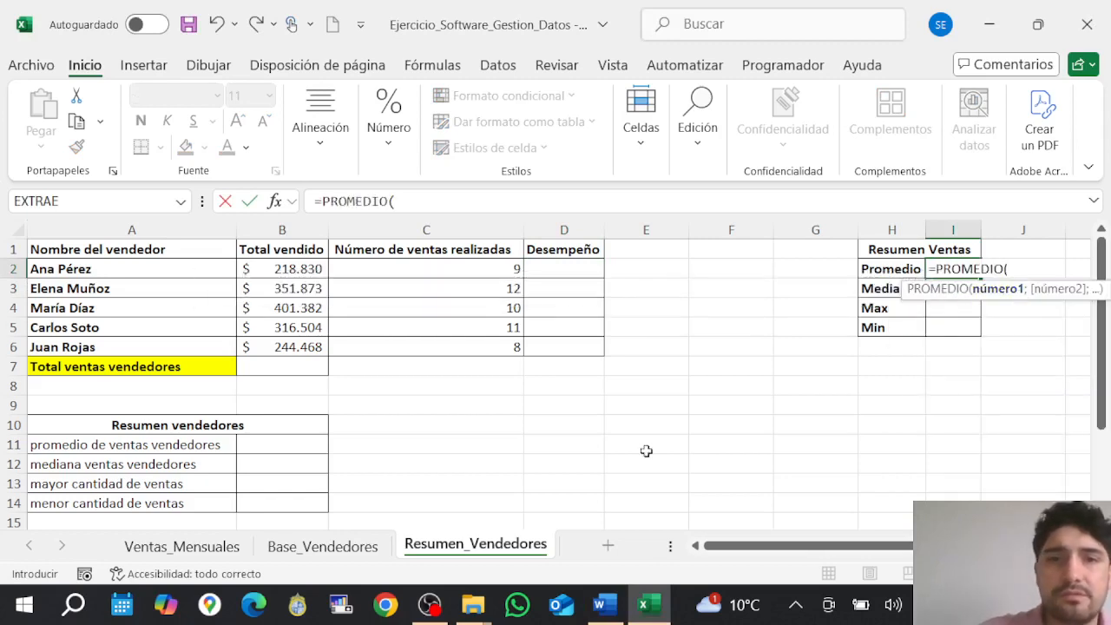
# Set the PROMEDIO argument to the Total Venta values in K2:K51 of Ventas_Mensuales.
pyautogui.click(194, 555)
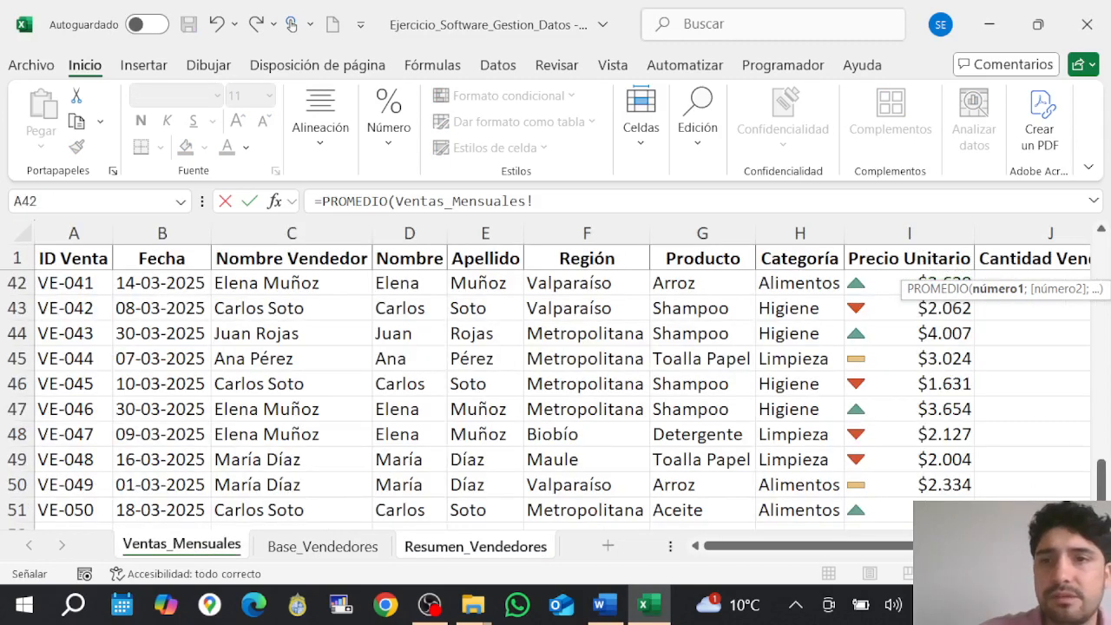
pyautogui.moveTo(937, 546); pyautogui.dragTo(1015, 546)
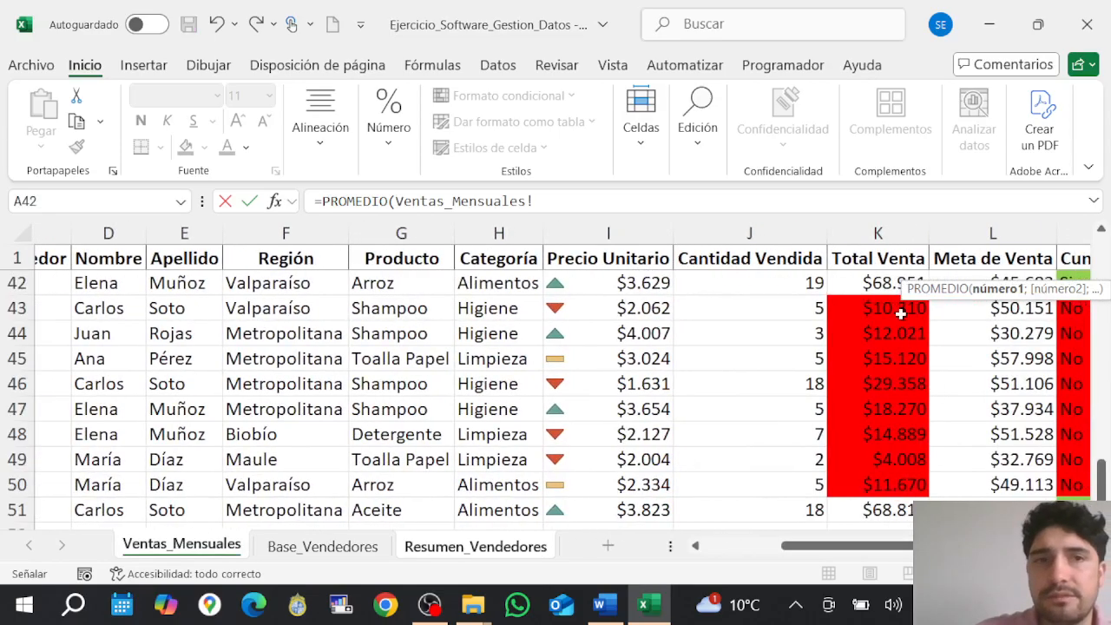
pyautogui.scroll(13, 901, 308)
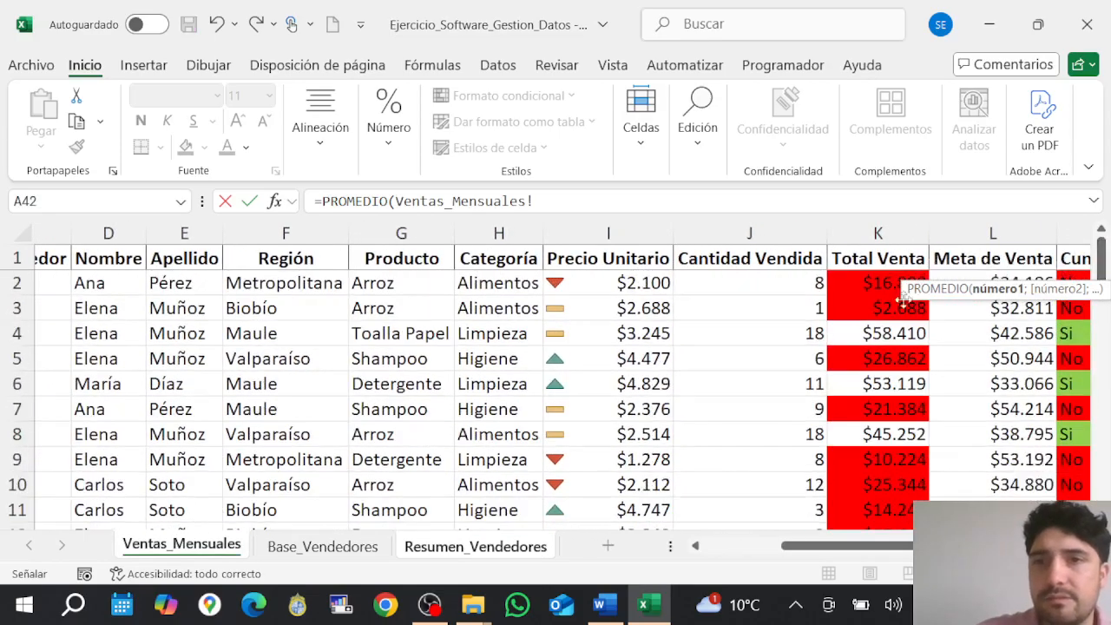
pyautogui.click(872, 282)
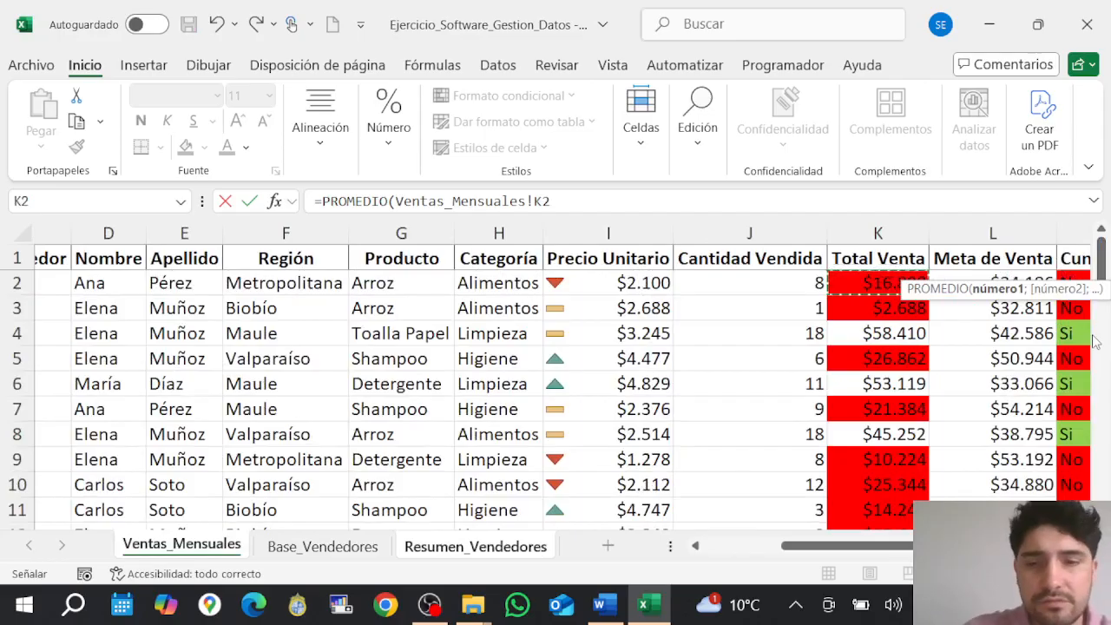
pyautogui.hotkey('ctrl', 'shift', 'Down')
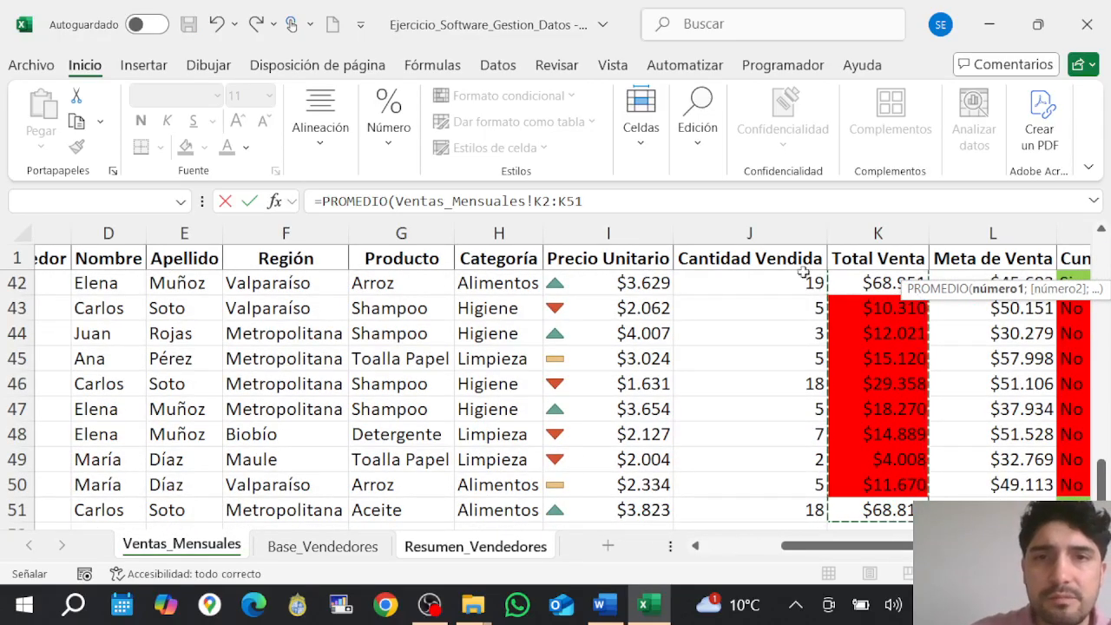
# Make the PROMEDIO range absolute as $K$2:$K$51, enter the formula and copy it from I2 down through I5.
pyautogui.moveTo(582, 200); pyautogui.dragTo(535, 201)
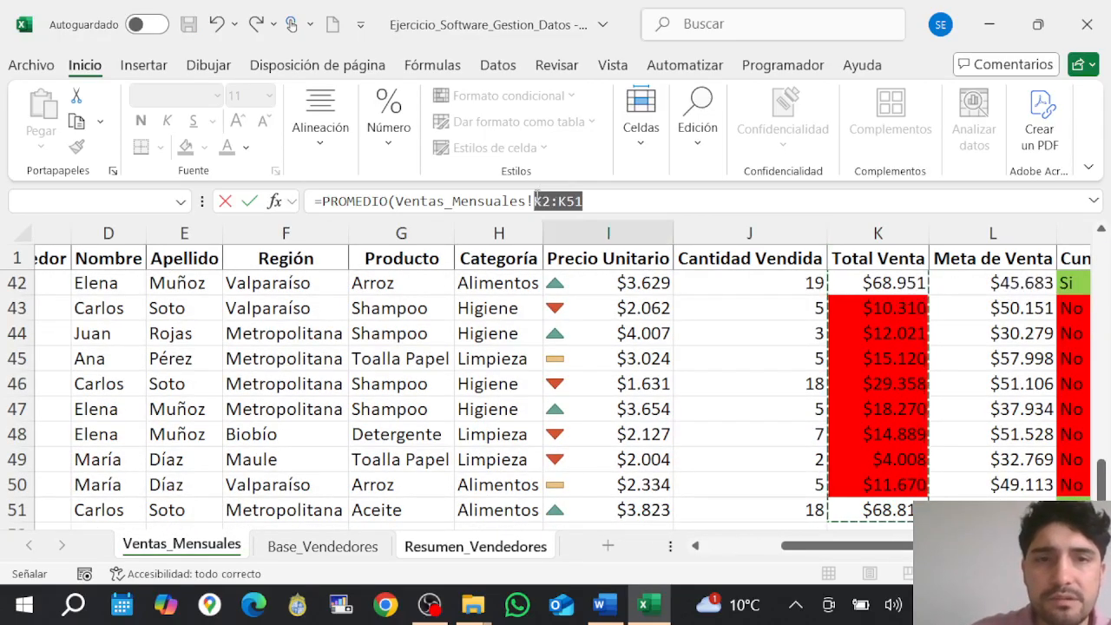
pyautogui.press('F4')
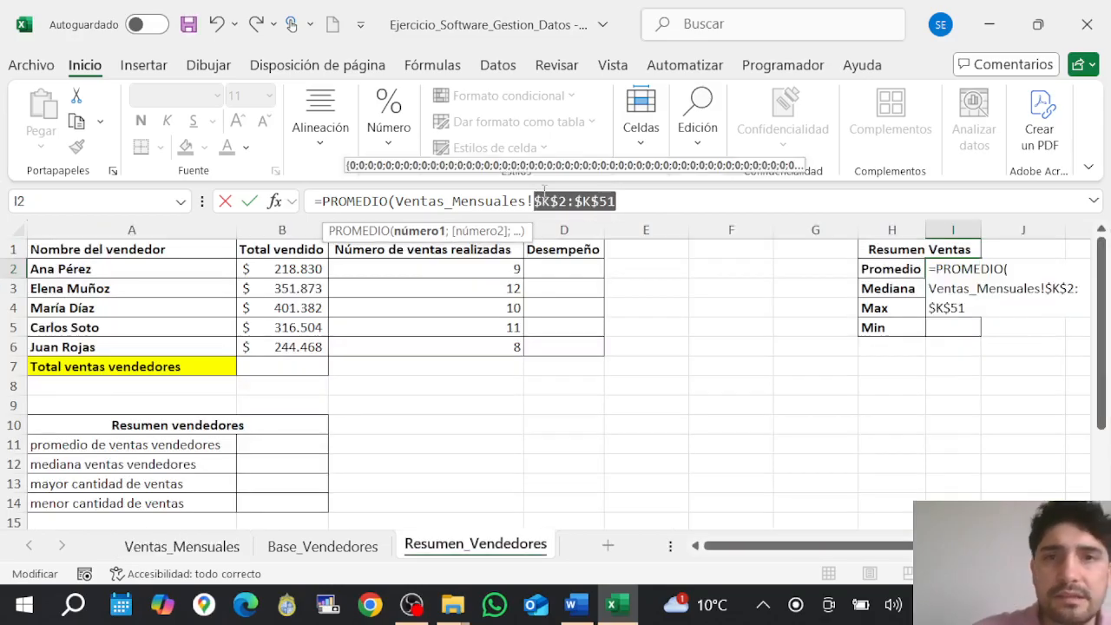
pyautogui.click(745, 203)
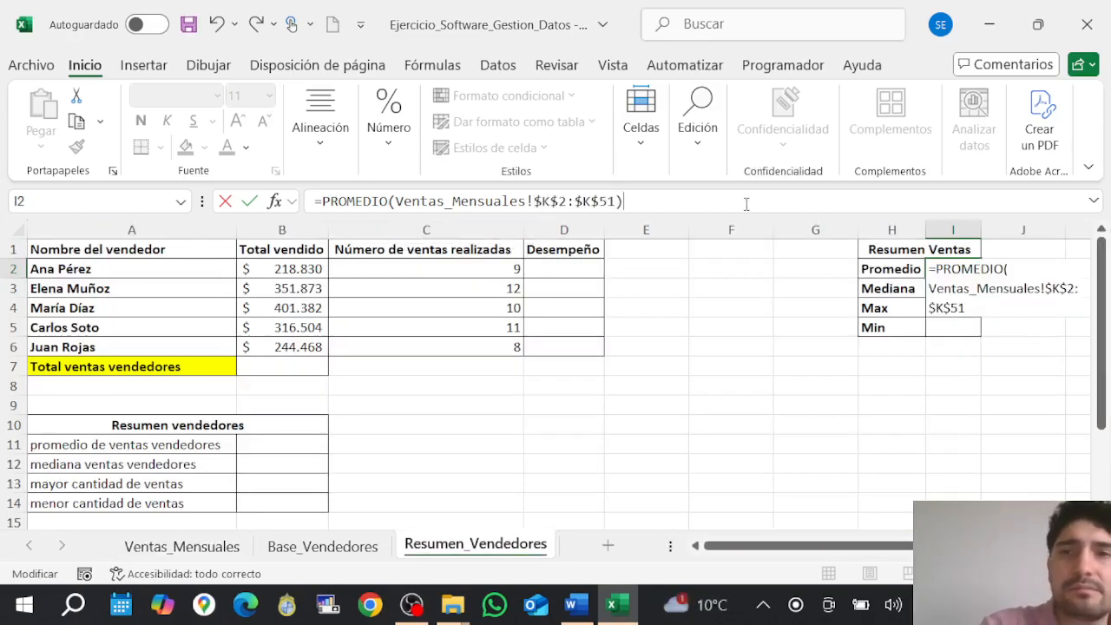
pyautogui.press('Return')
pyautogui.click(952, 269)
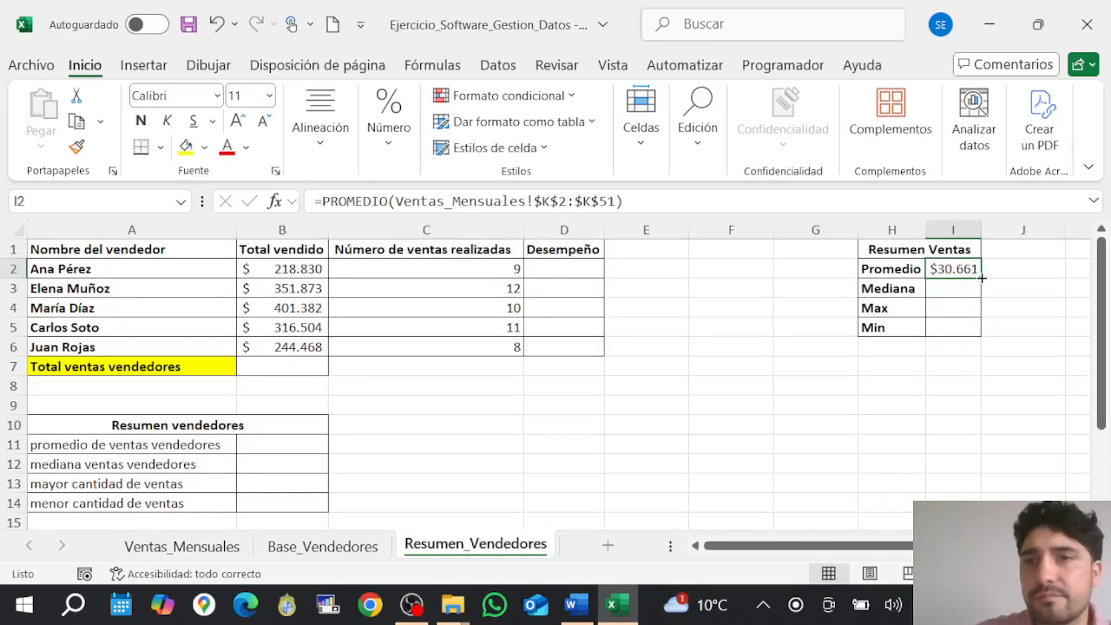
pyautogui.moveTo(980, 277); pyautogui.dragTo(980, 334)
# Change the function in cell I3 to MEDIANA, keeping the same Total Venta range.
pyautogui.click(962, 288)
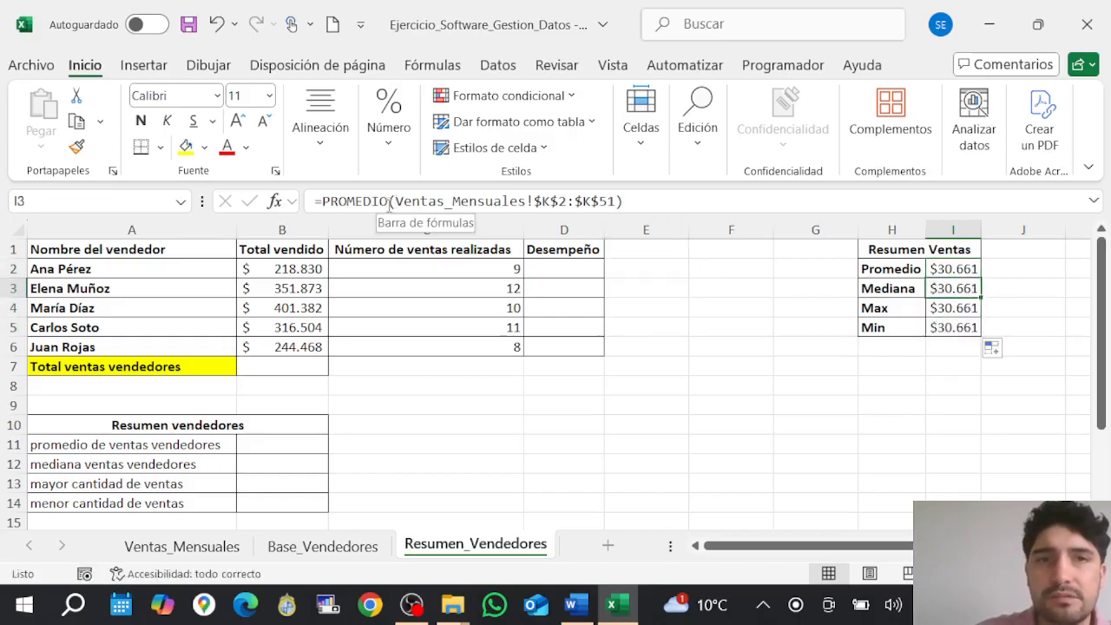
pyautogui.moveTo(387, 203); pyautogui.dragTo(329, 202)
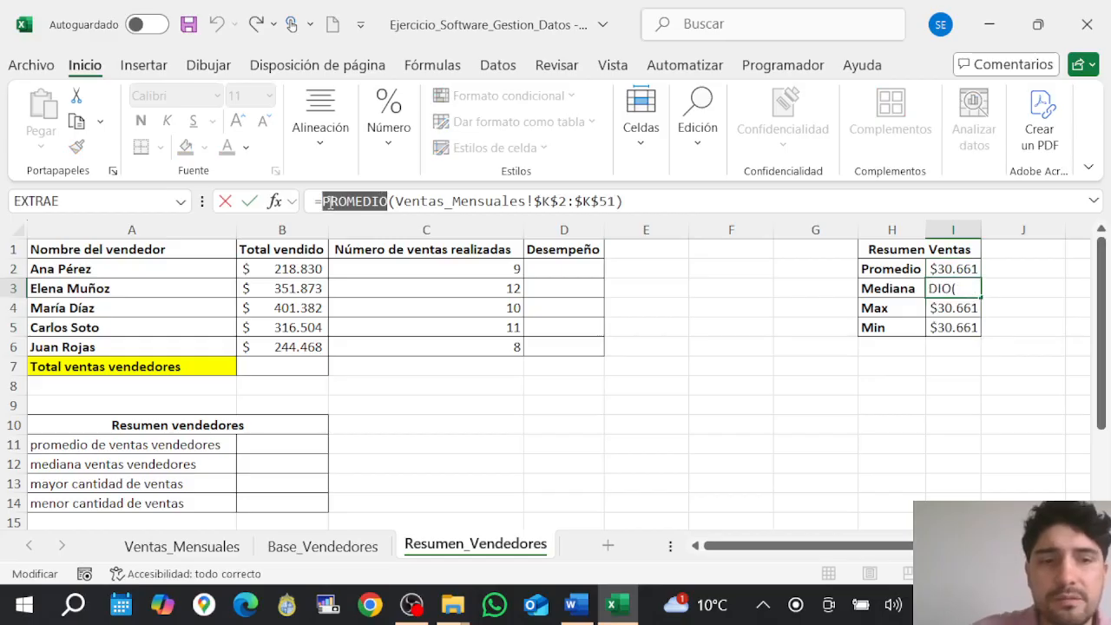
pyautogui.write('MEDIANA')
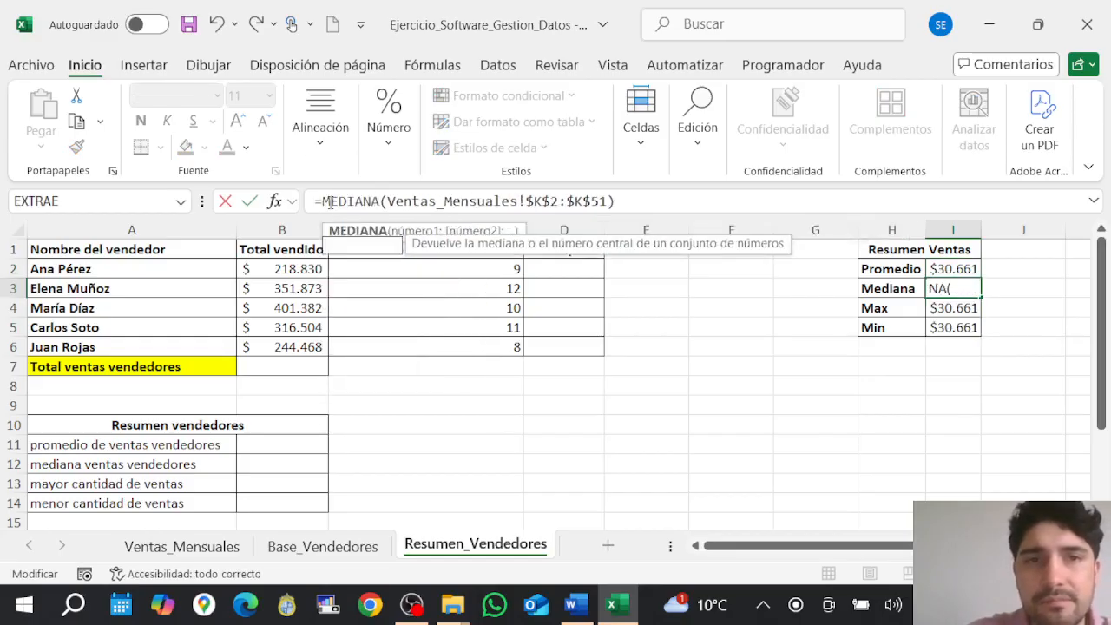
pyautogui.press('Return')
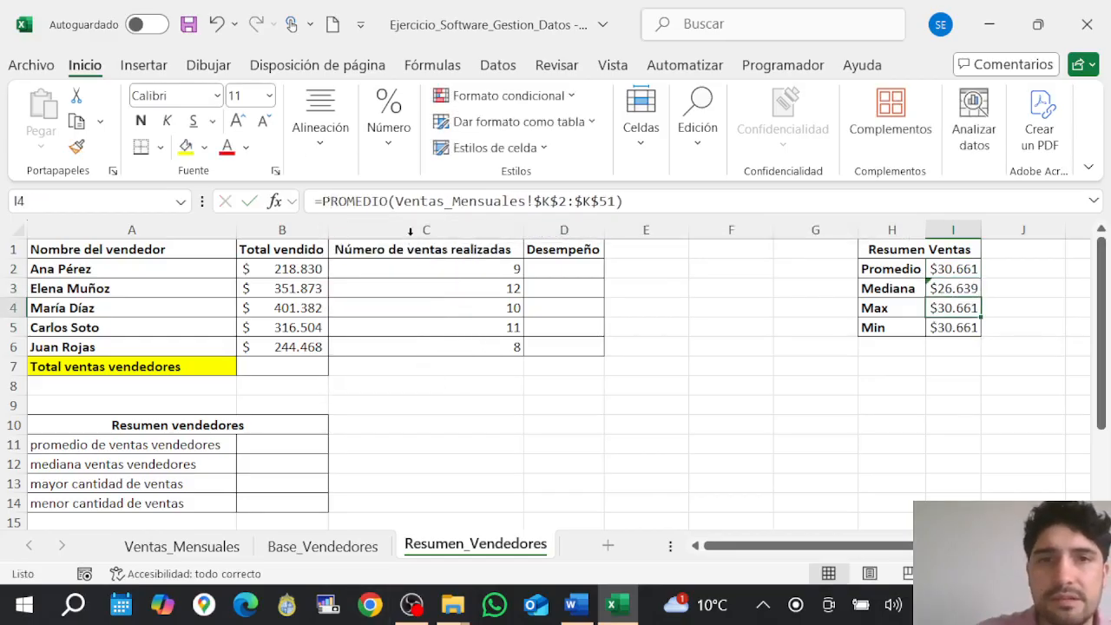
# Change the function in cell I4 to MAX, keeping the Ventas_Mensuales $K$2:$K$51 range.
pyautogui.moveTo(387, 202); pyautogui.dragTo(314, 203)
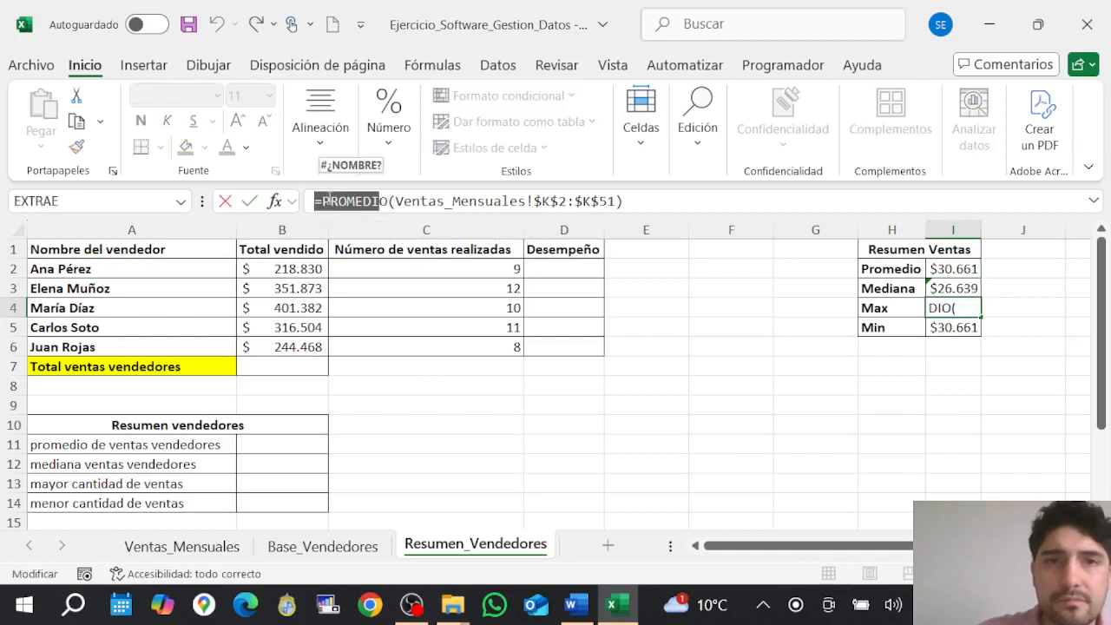
pyautogui.click(324, 201)
pyautogui.press('Delete')
pyautogui.press('Delete')
pyautogui.press('Delete')
pyautogui.press('Delete')
pyautogui.press('Delete')
pyautogui.press('Delete')
pyautogui.press('Delete')
pyautogui.press('Delete')
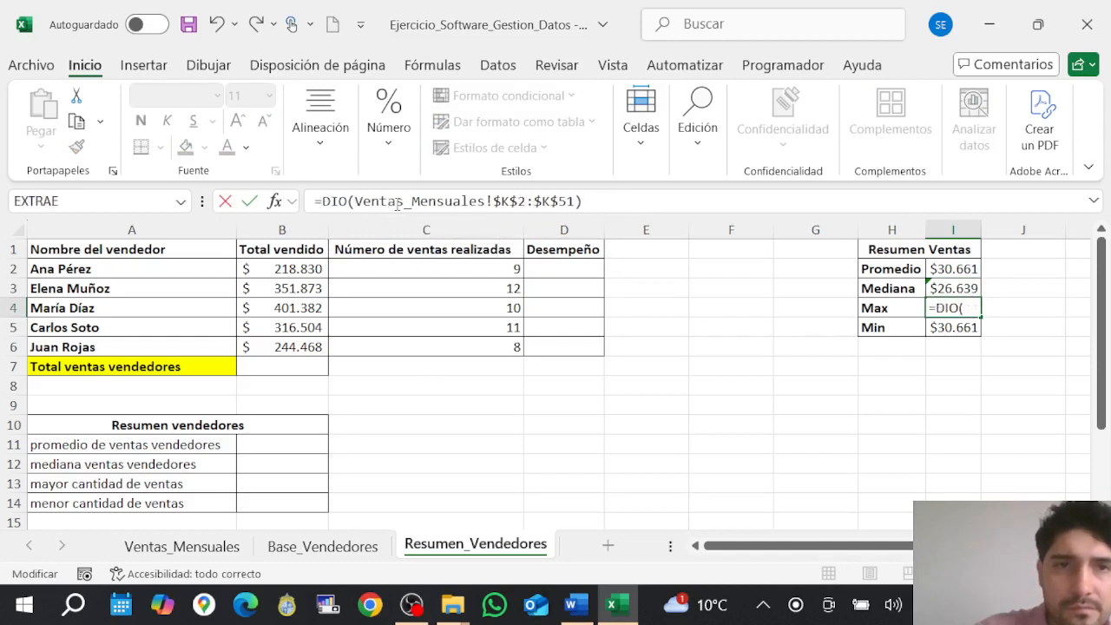
pyautogui.write('MAX')
pyautogui.press('Return')
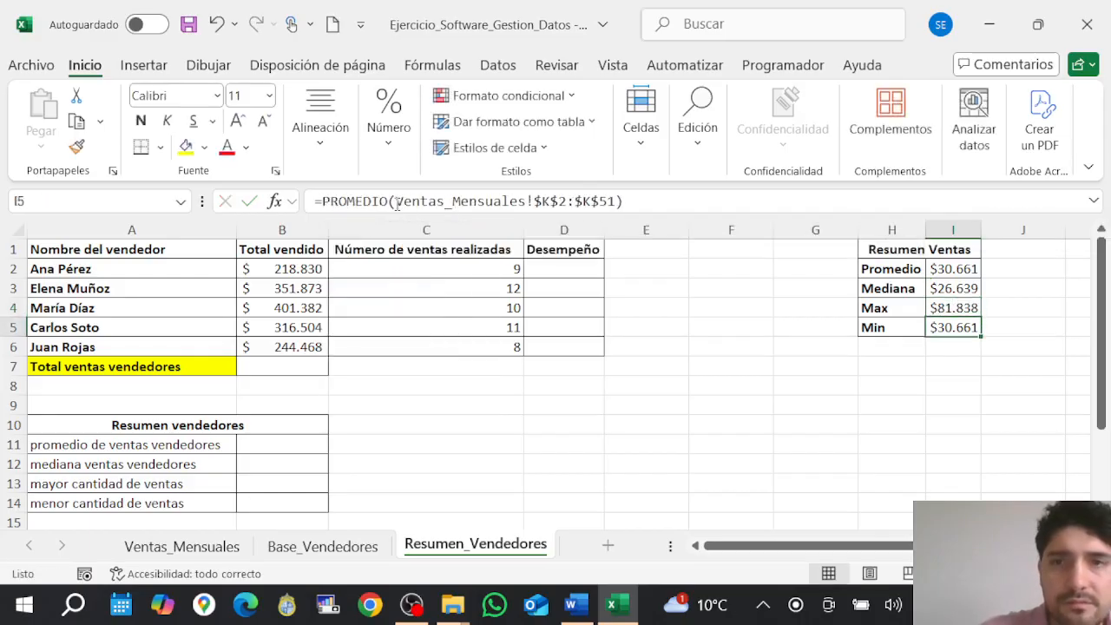
# Change the function in cell I5 to MIN over the same Total Venta range.
pyautogui.click(323, 200)
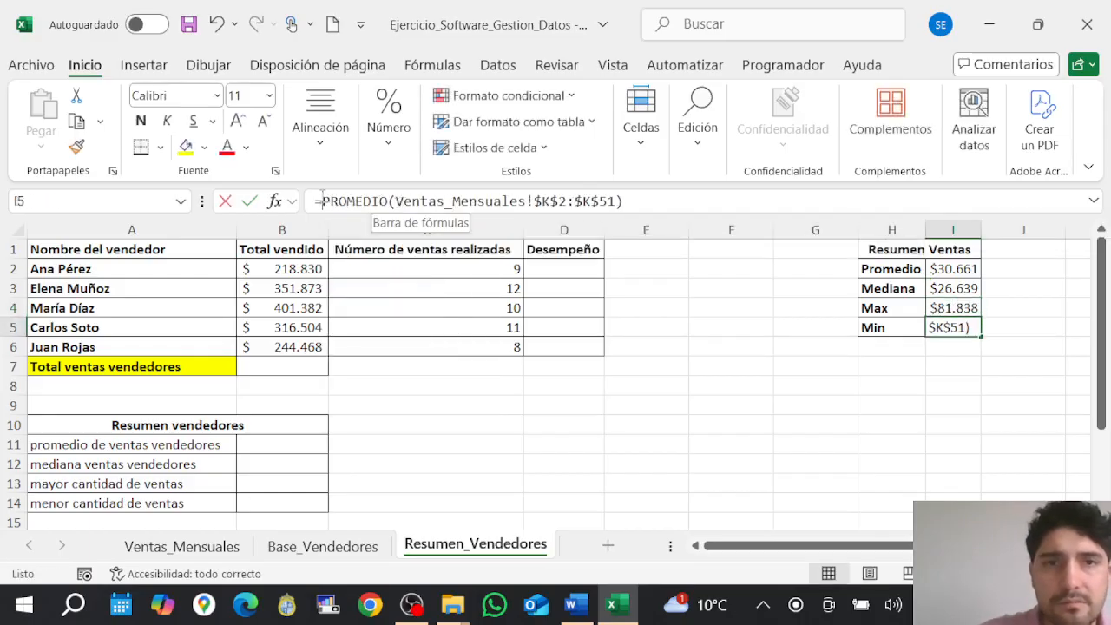
pyautogui.press('Delete')
pyautogui.press('Delete')
pyautogui.press('Delete')
pyautogui.press('Delete')
pyautogui.press('Delete')
pyautogui.press('Delete')
pyautogui.press('Delete')
pyautogui.press('Delete')
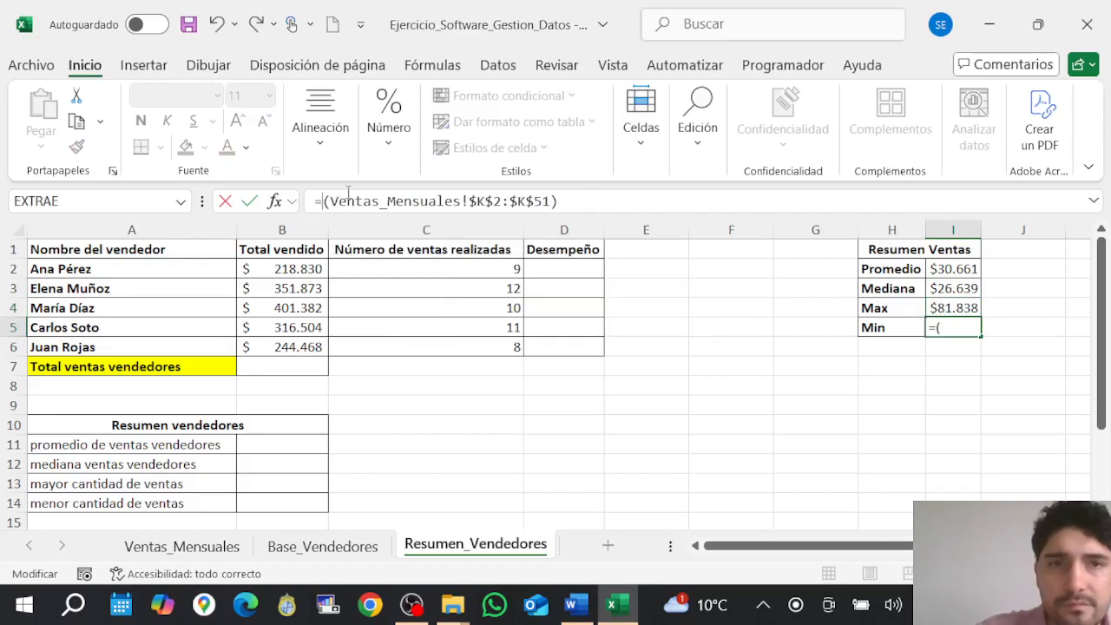
pyautogui.write('MIN')
pyautogui.press('Return')
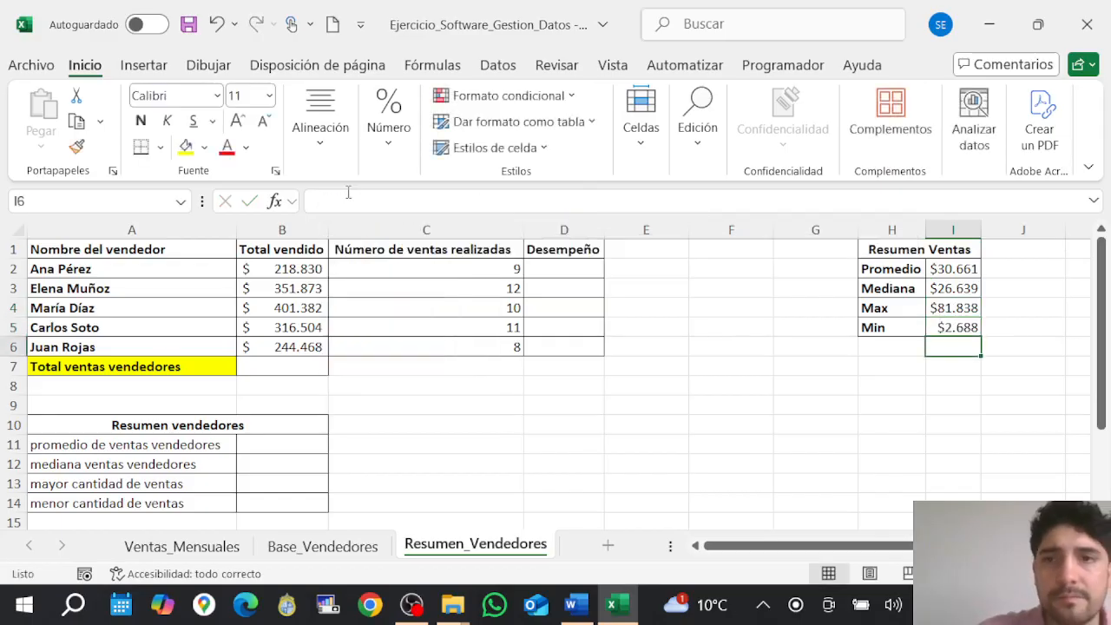
# Review the PROMEDIO, MEDIANA, MAX and MIN formulas in cells I2 through I5 of the Resumen Ventas box.
pyautogui.click(824, 327)
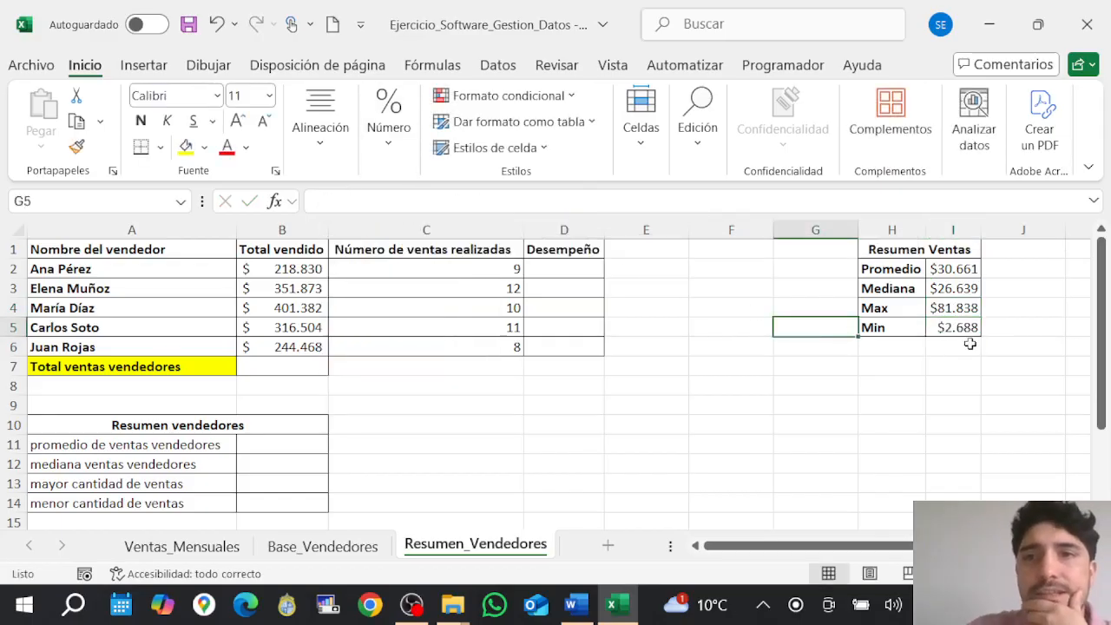
pyautogui.press('Right')
pyautogui.press('Up')
pyautogui.press('Right')
pyautogui.press('Up')
pyautogui.press('Up')
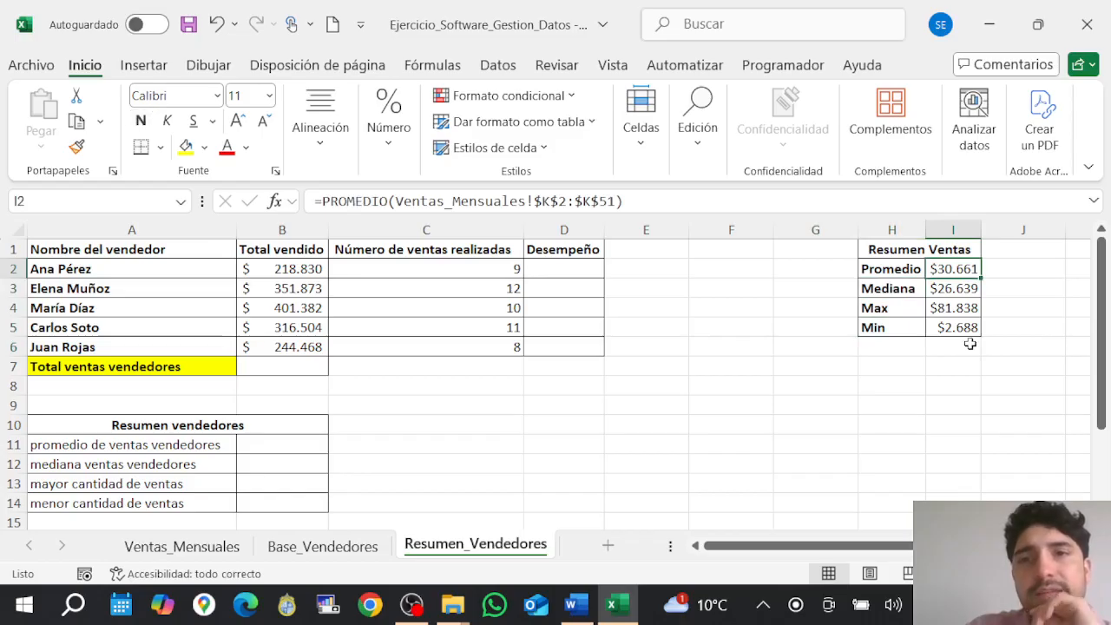
pyautogui.press('Down')
pyautogui.press('Down')
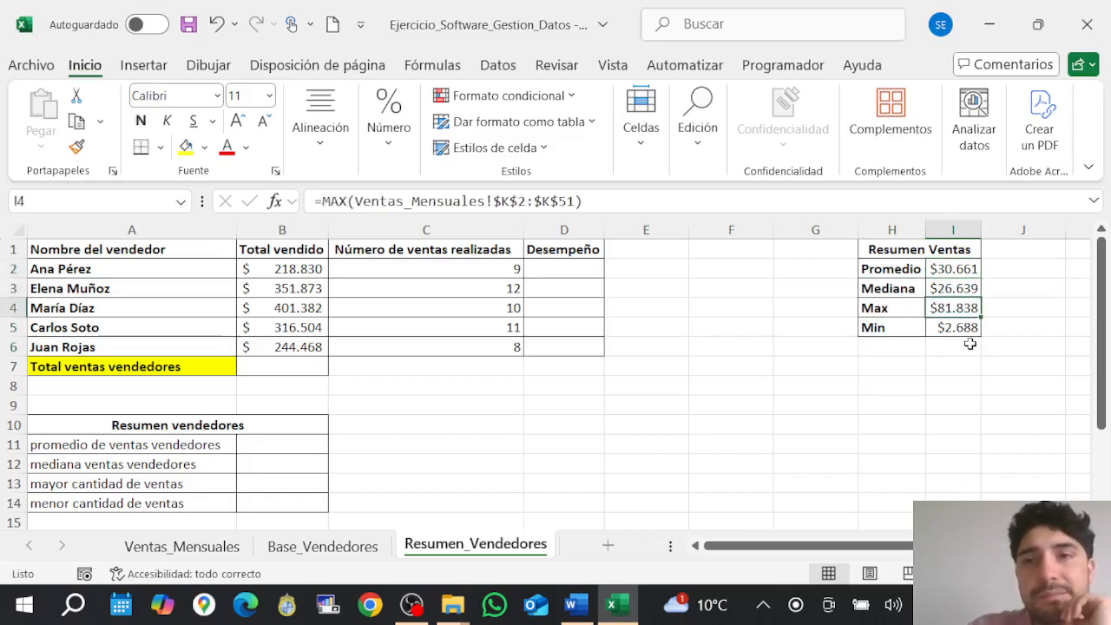
pyautogui.press('Up')
pyautogui.press('Down')
pyautogui.press('Up')
pyautogui.press('Down')
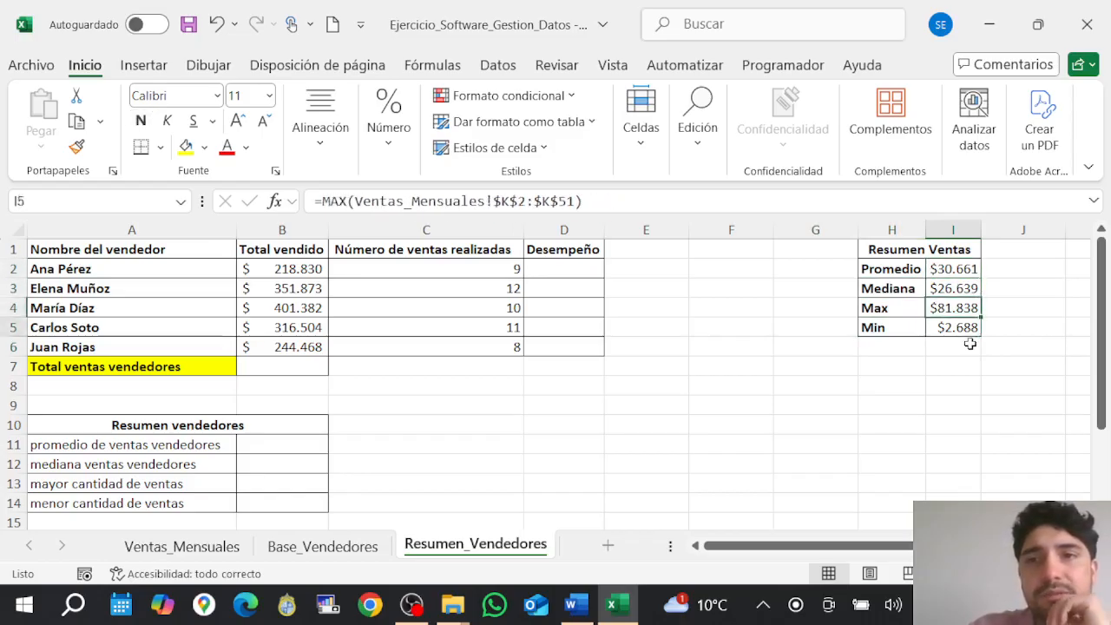
pyautogui.press('Down')
pyautogui.press('Down')
pyautogui.press('Down')
pyautogui.press('Left')
pyautogui.press('Left')
pyautogui.press('Left')
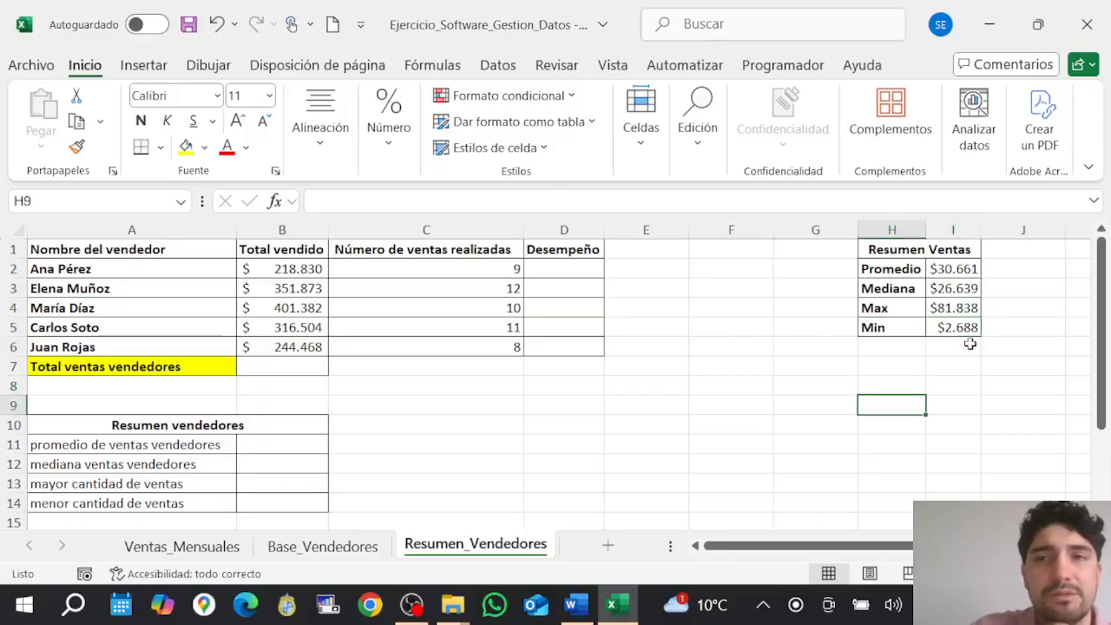
pyautogui.press('Down')
pyautogui.press('Down')
pyautogui.press('Up')
pyautogui.press('Left')
pyautogui.press('Left')
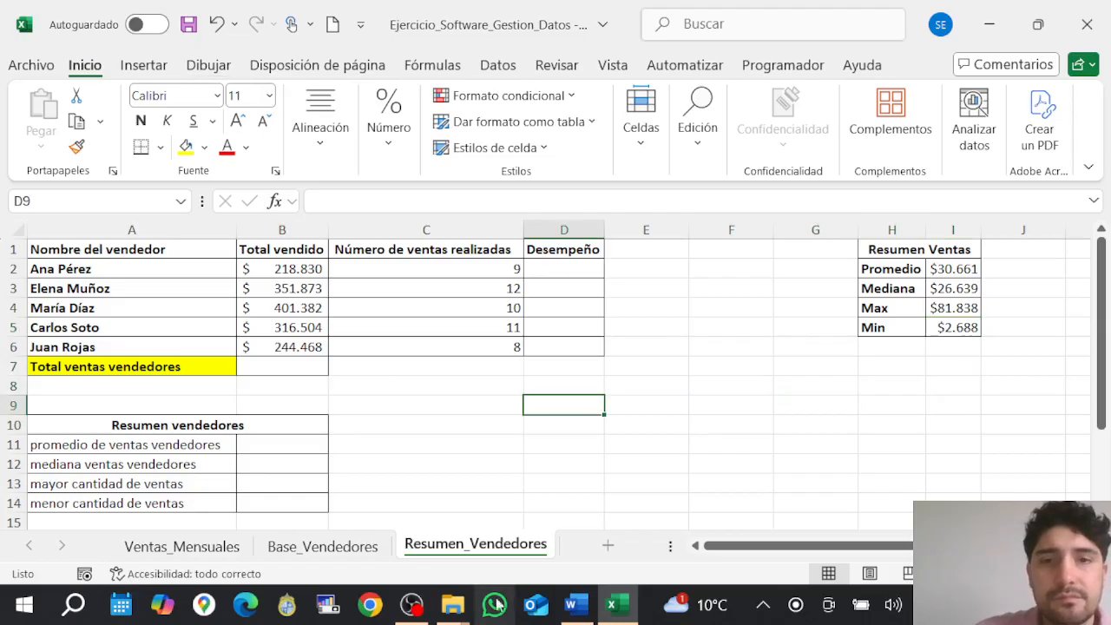
# Switch to the Word exercise guide and read the instruction for calculating the statistics in the Resumen vendedores box.
pyautogui.click(574, 605)
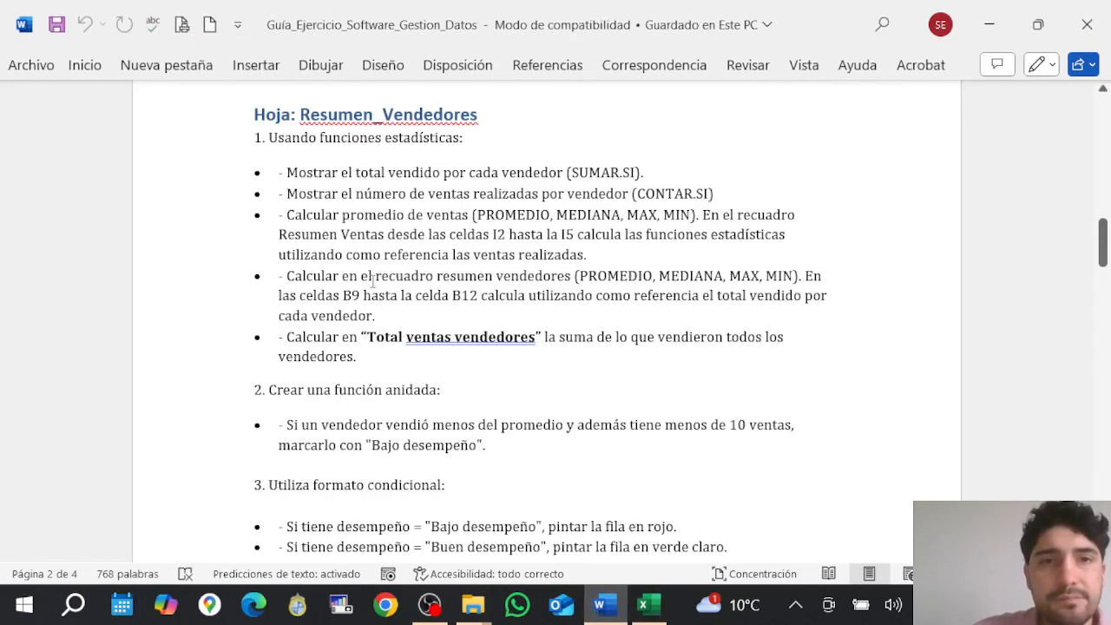
pyautogui.moveTo(330, 286); pyautogui.dragTo(541, 295)
pyautogui.click(544, 299)
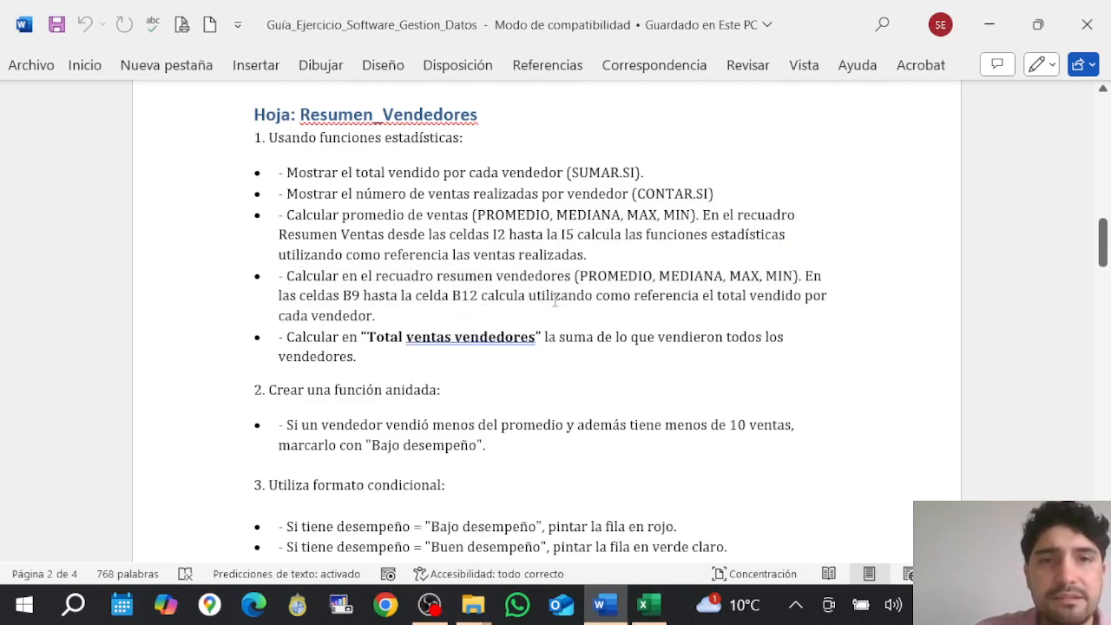
pyautogui.doubleClick(555, 300)
pyautogui.moveTo(556, 300); pyautogui.dragTo(699, 314)
pyautogui.click(701, 318)
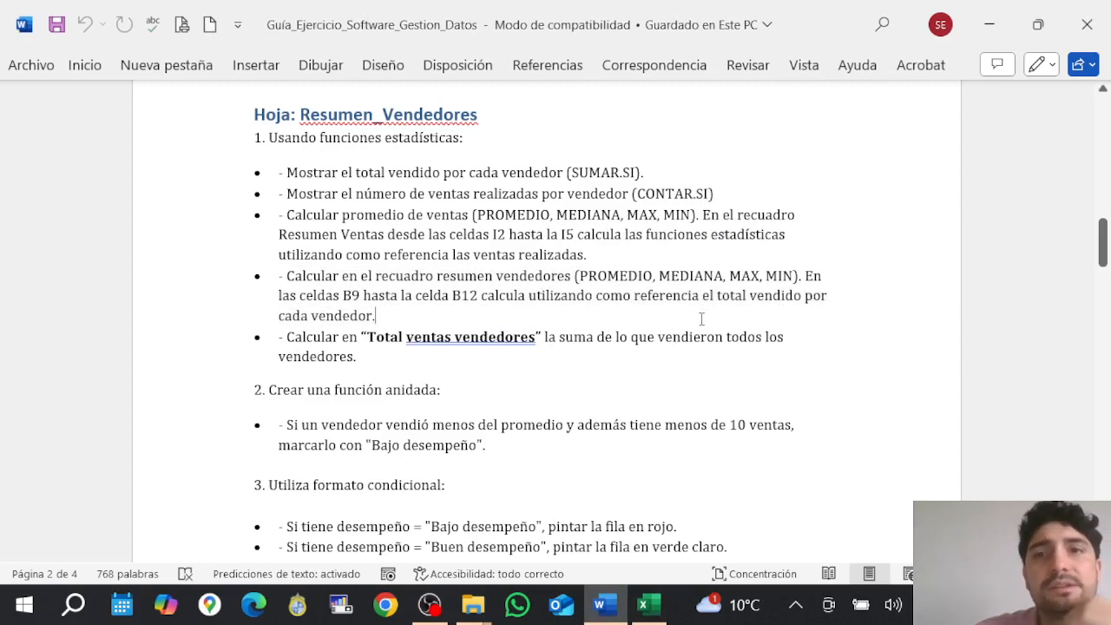
# Return to the Excel workbook and enter a PROMEDIO formula in B11 over the Total vendido values in B2:B6.
pyautogui.click(648, 604)
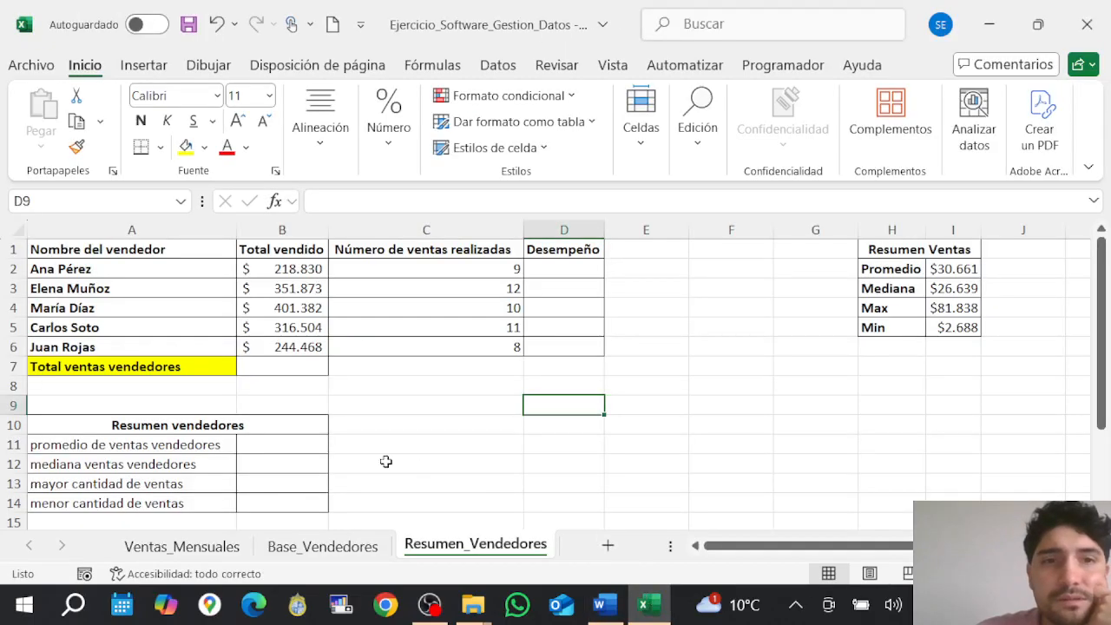
pyautogui.click(295, 440)
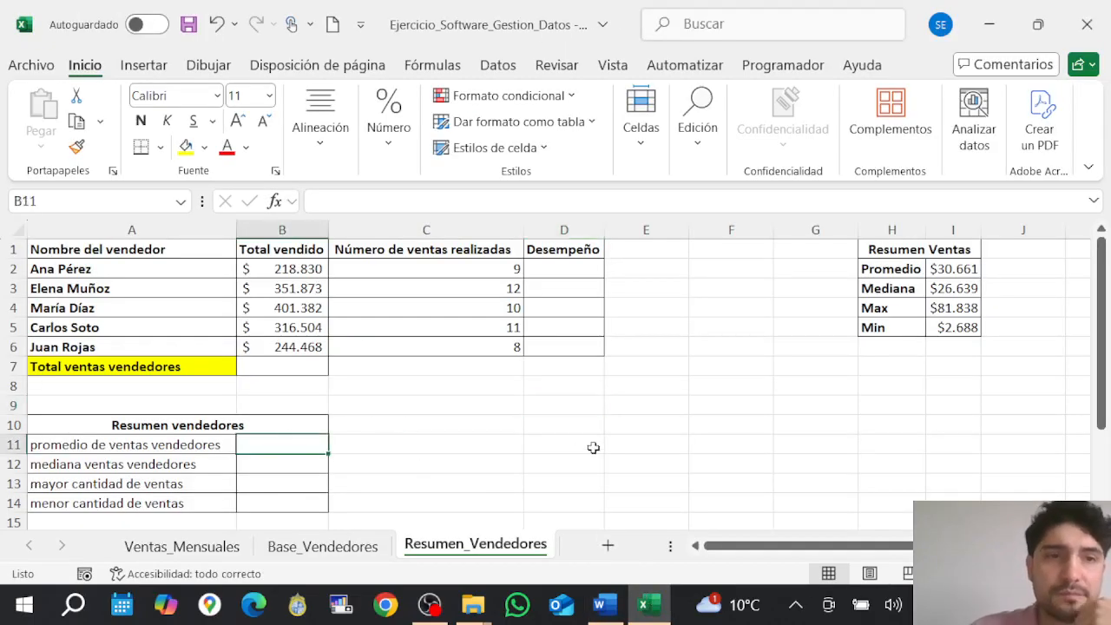
pyautogui.write('=PROMEDIO')
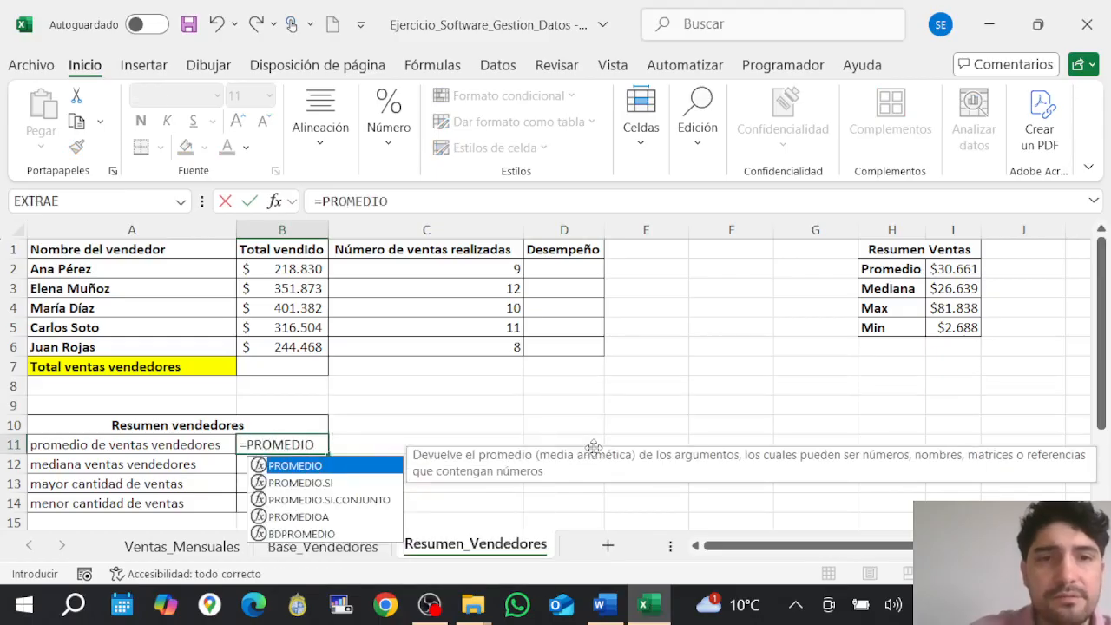
pyautogui.doubleClick(314, 469)
pyautogui.moveTo(295, 269); pyautogui.dragTo(289, 345)
pyautogui.press('Return')
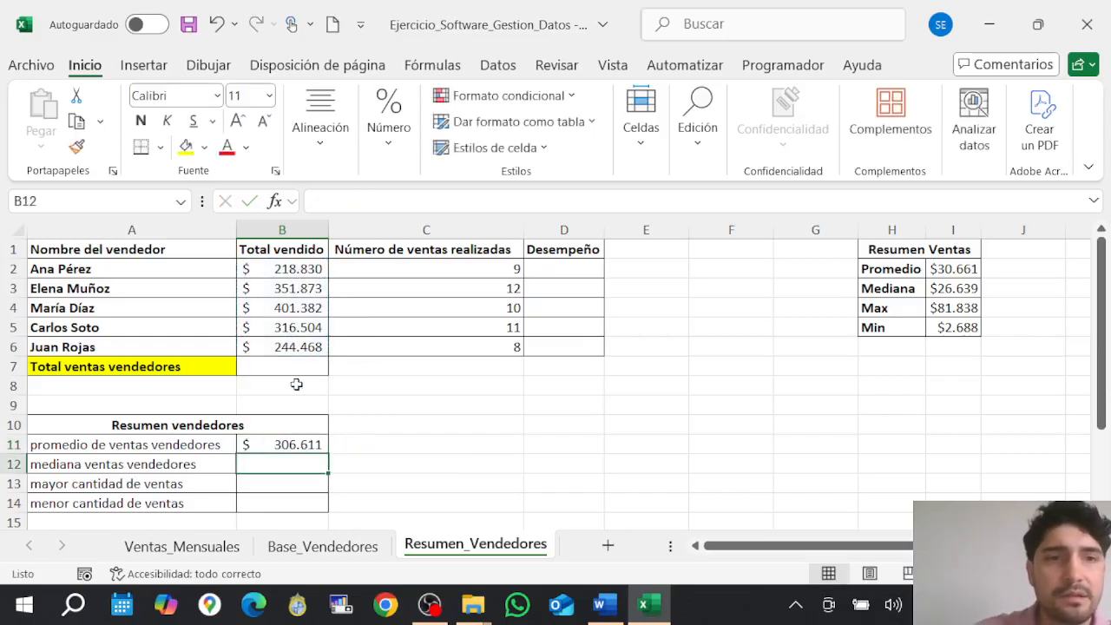
# Make the PROMEDIO range in B11 absolute as $B$2:$B$6 and reselect the cell.
pyautogui.click(312, 441)
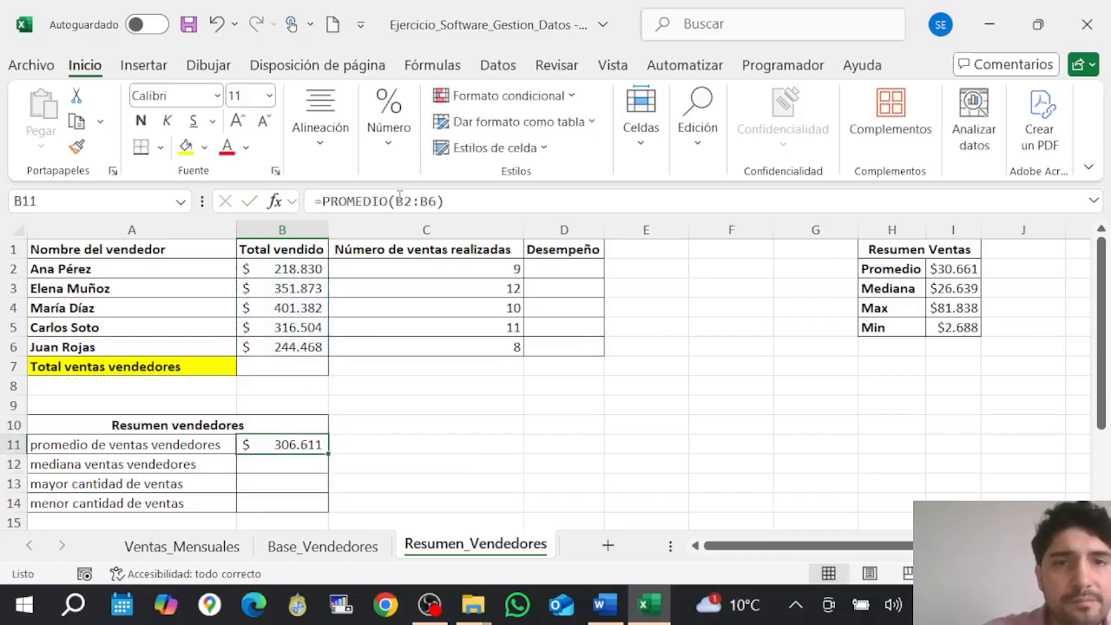
pyautogui.doubleClick(399, 198)
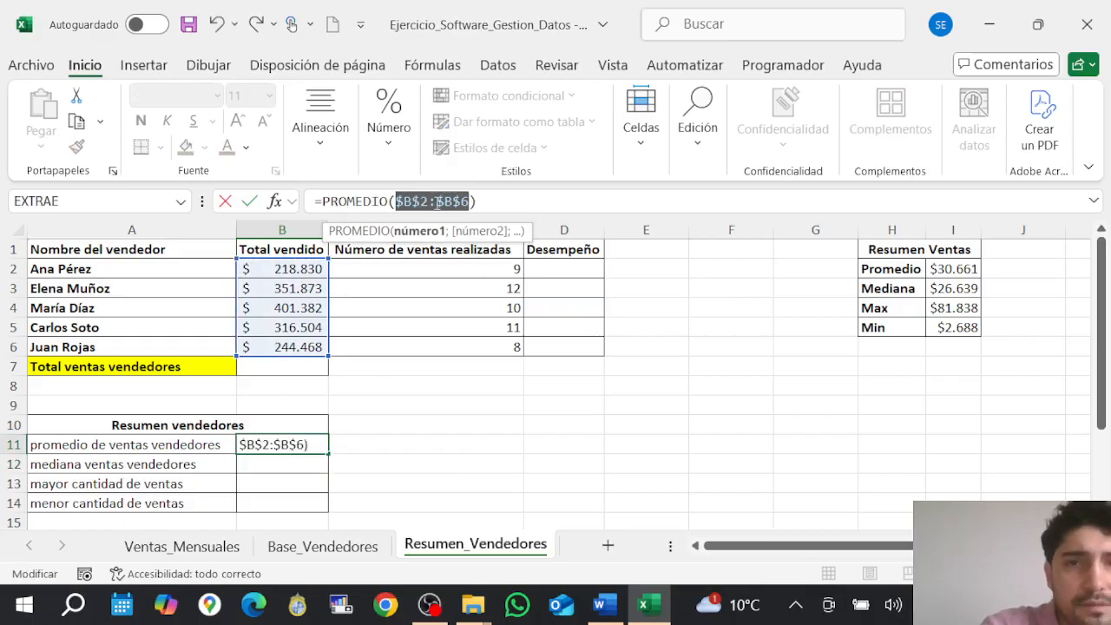
pyautogui.press('Return')
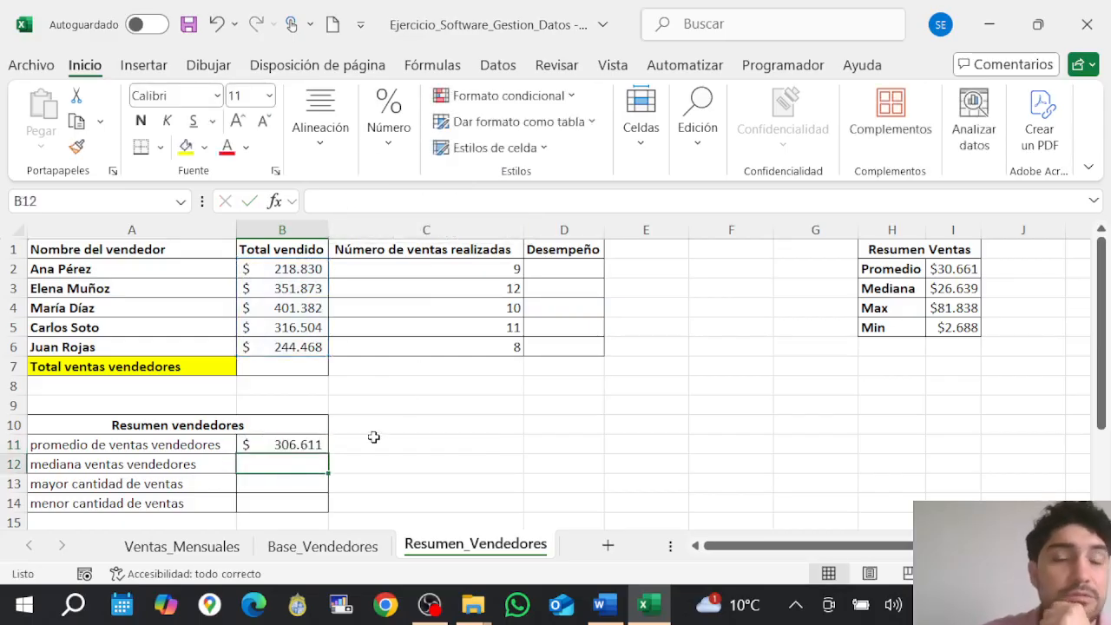
pyautogui.click(290, 442)
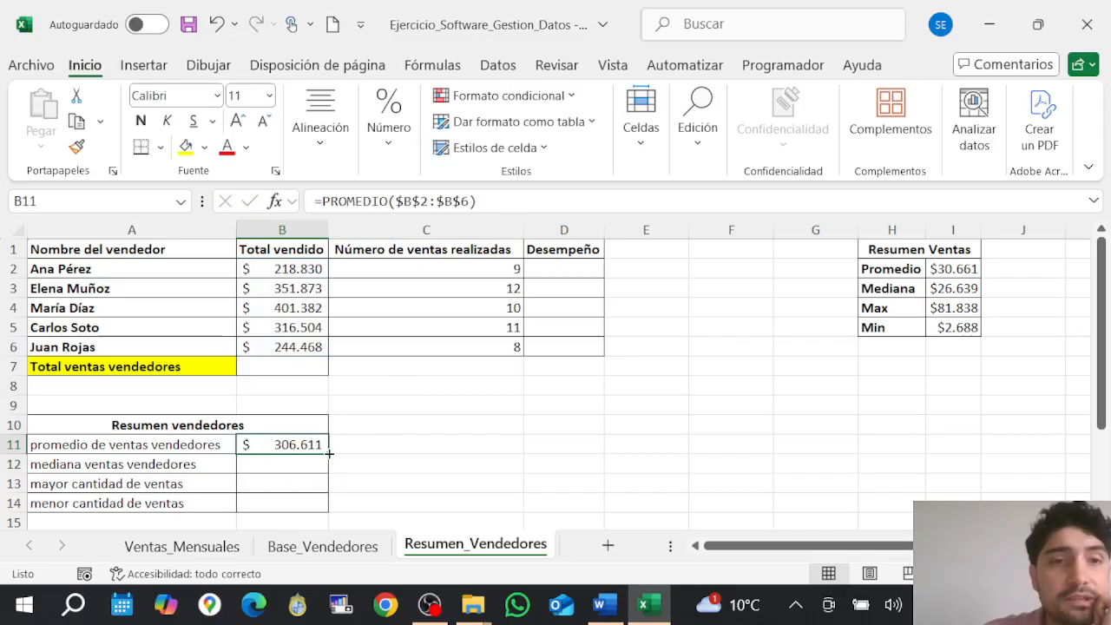
# Fill the average formula from B11 down through B14, and change the function in B12 to MEDIANA.
pyautogui.moveTo(329, 453); pyautogui.dragTo(330, 501)
pyautogui.click(297, 463)
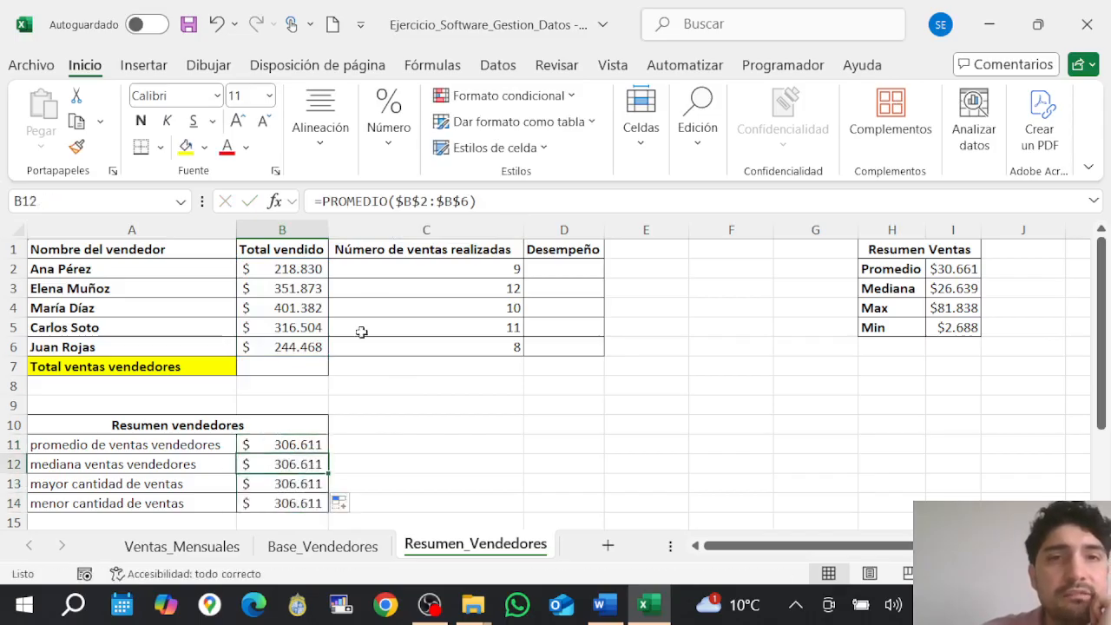
pyautogui.moveTo(388, 201); pyautogui.dragTo(331, 202)
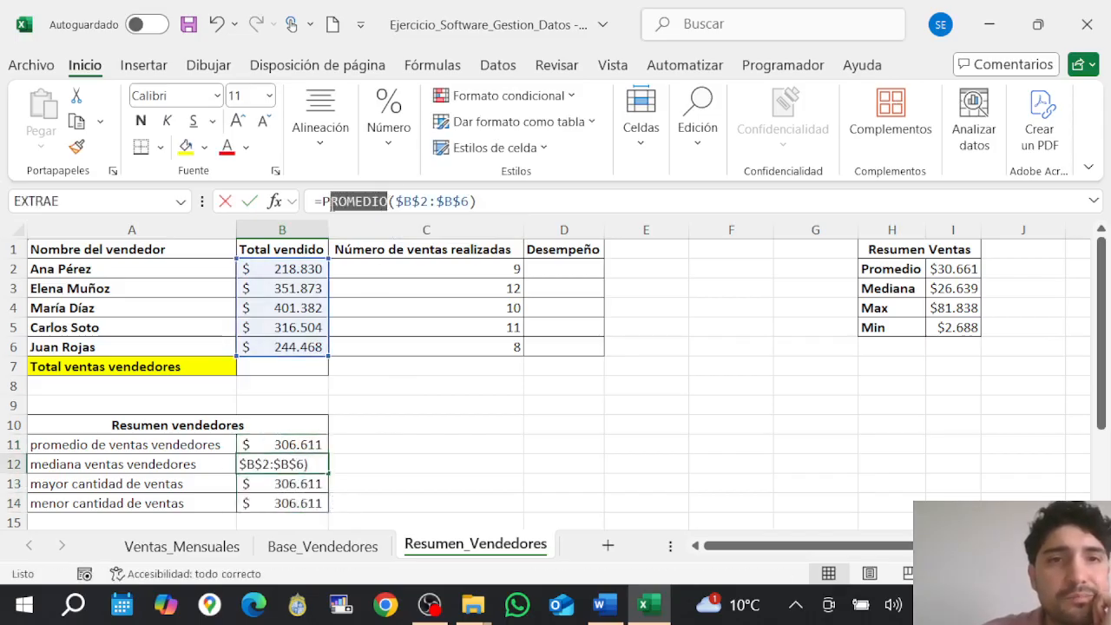
pyautogui.write('MEDINA')
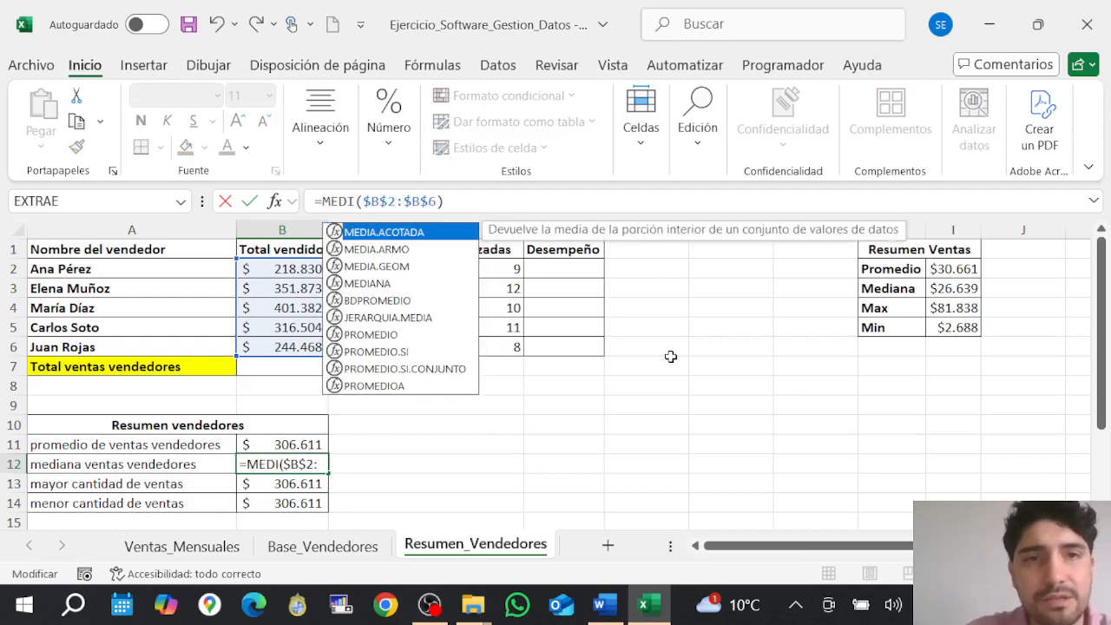
pyautogui.press('BackSpace')
pyautogui.press('BackSpace')
pyautogui.write('ANA')
pyautogui.press('Return')
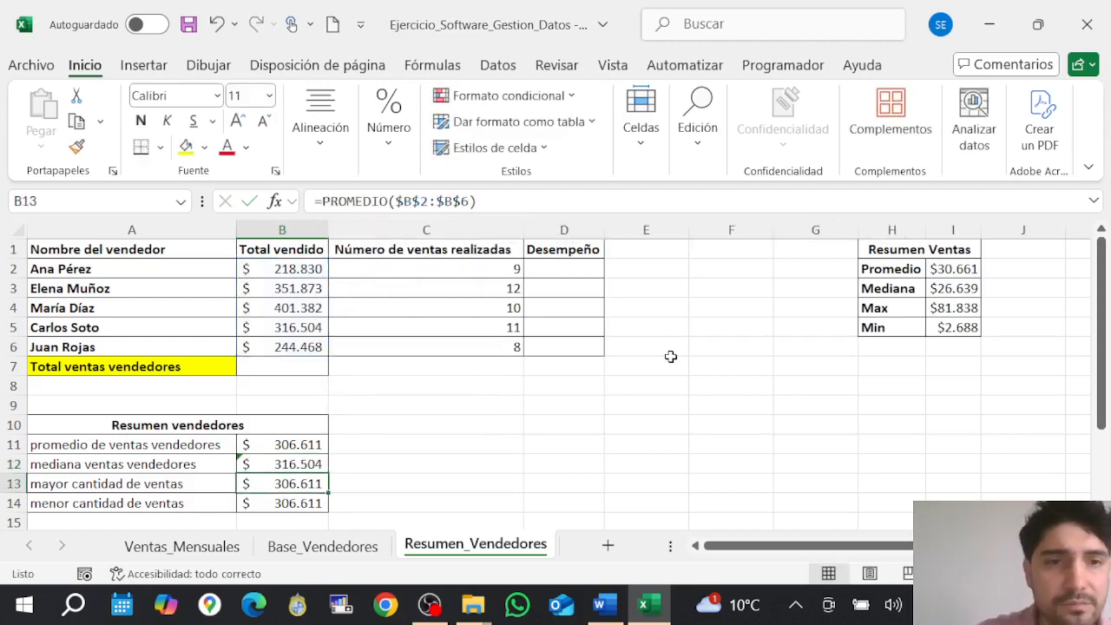
# Change the function in B13, the "mayor cantidad de ventas" row, to MAX over $B$2:$B$6.
pyautogui.click(388, 201)
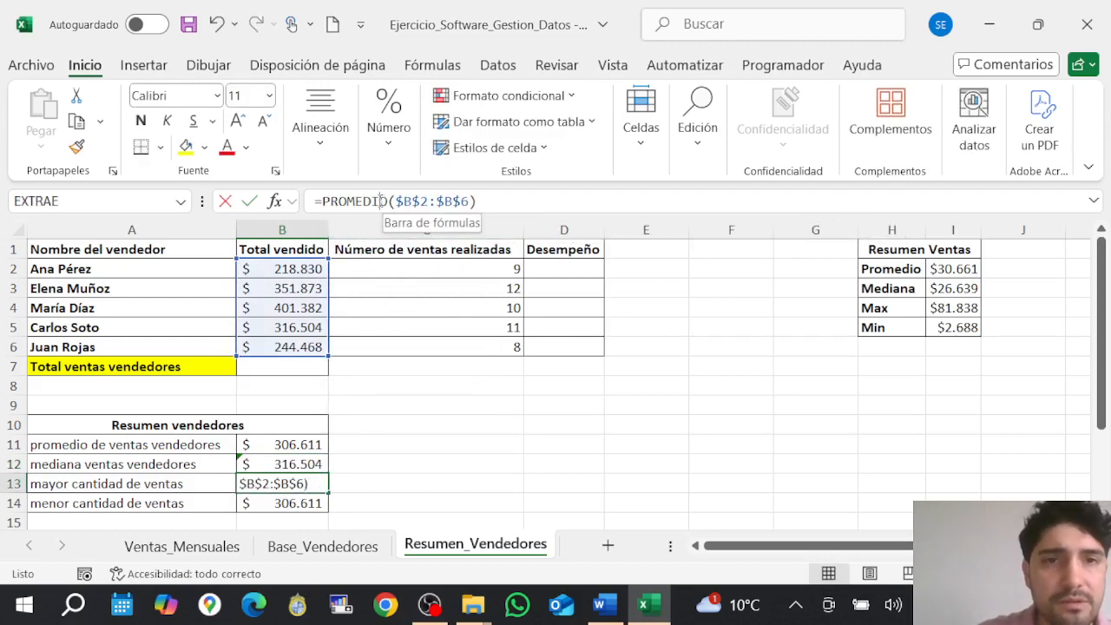
pyautogui.moveTo(387, 201); pyautogui.dragTo(332, 201)
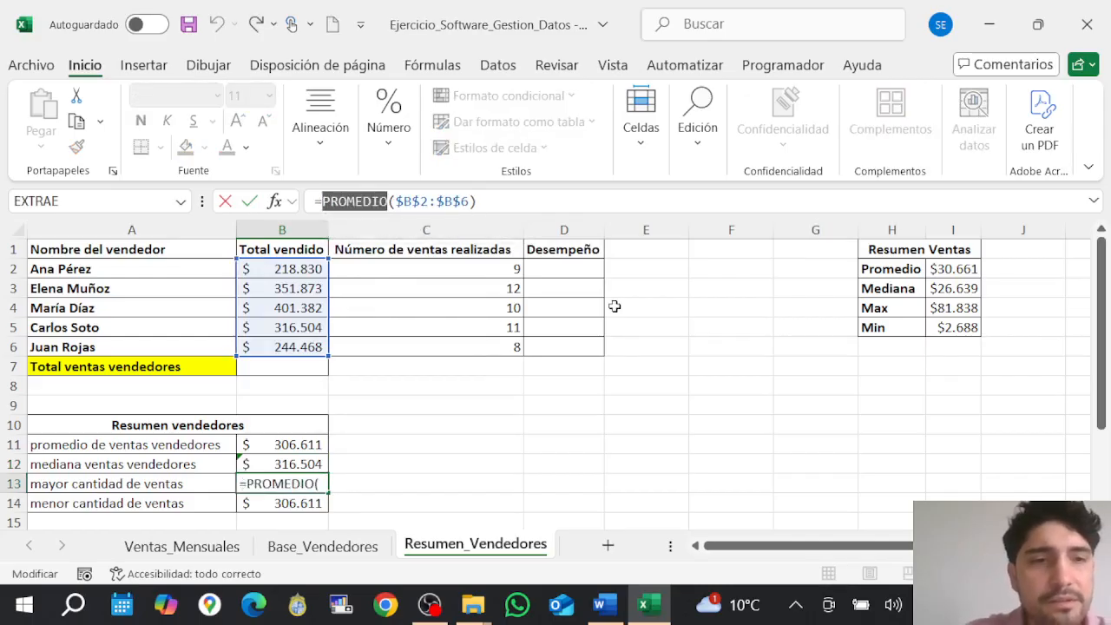
pyautogui.write('MAX')
pyautogui.press('Return')
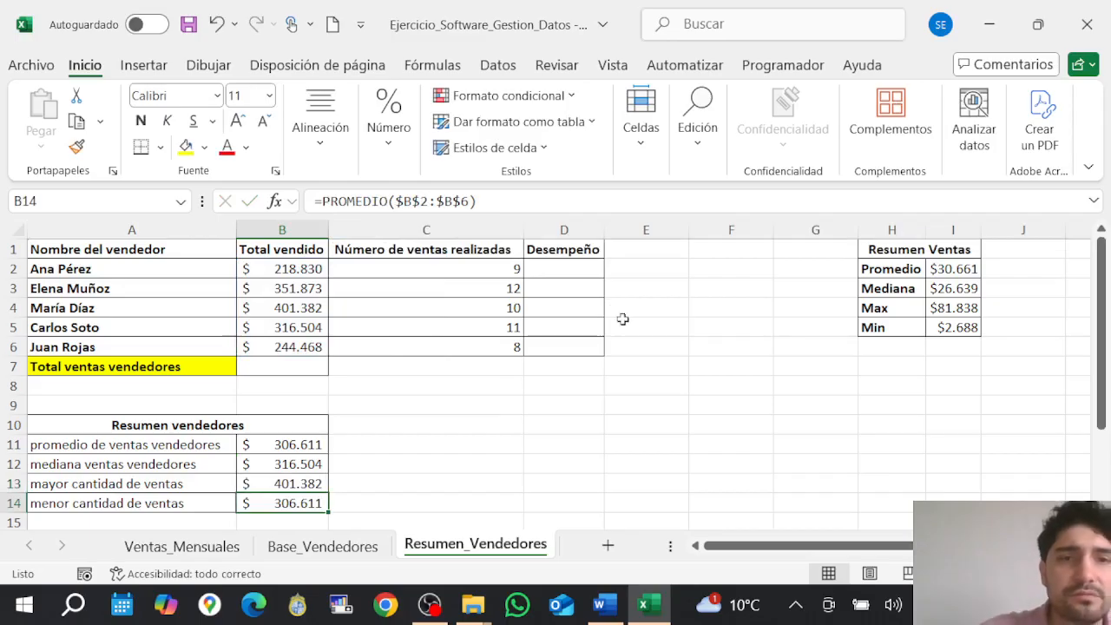
# Change the function in B14, the "menor cantidad de ventas" row, to MIN over $B$2:$B$6.
pyautogui.moveTo(387, 201); pyautogui.dragTo(336, 202)
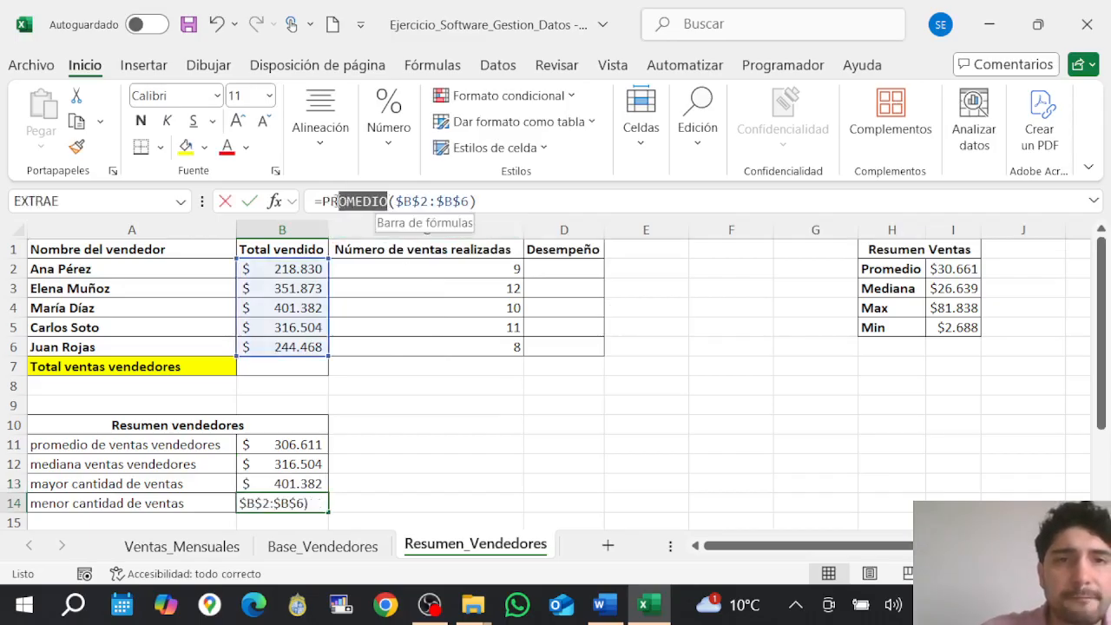
pyautogui.write('MIN')
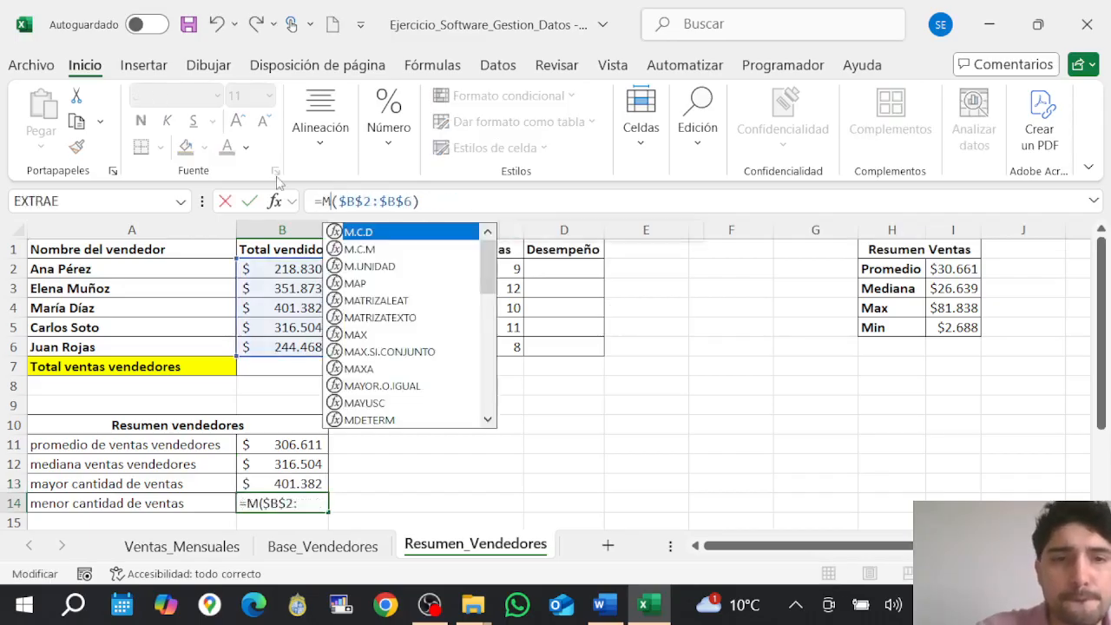
pyautogui.press('Return')
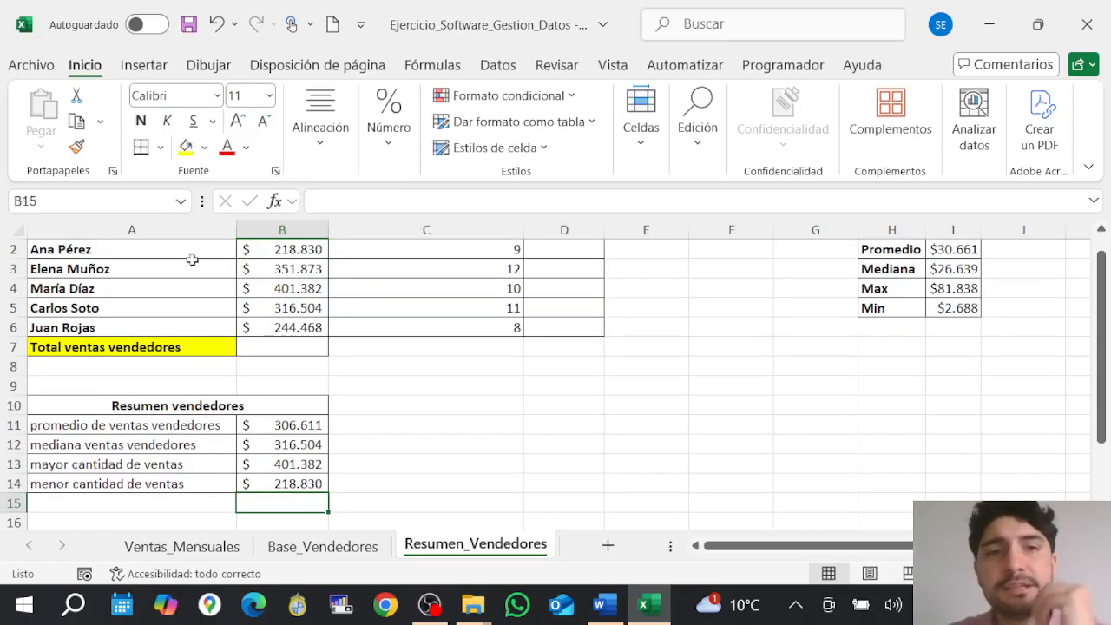
pyautogui.scroll(1, 396, 399)
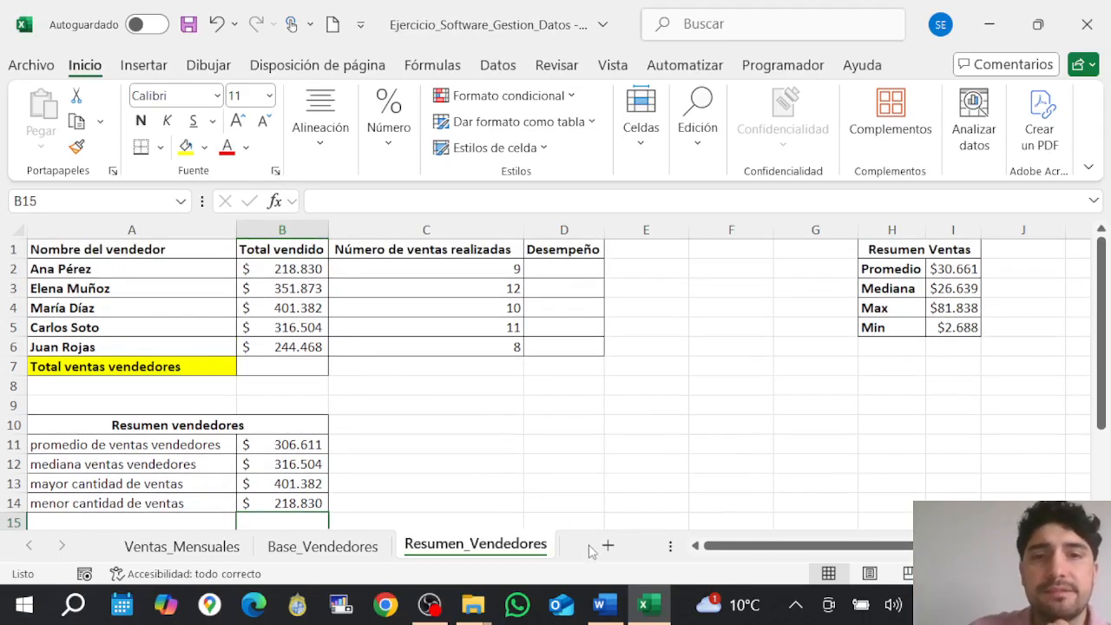
# Check the total-sales task in the Word guide, and in Excel sum B2:B6 with SUMA in cell B7.
pyautogui.click(605, 604)
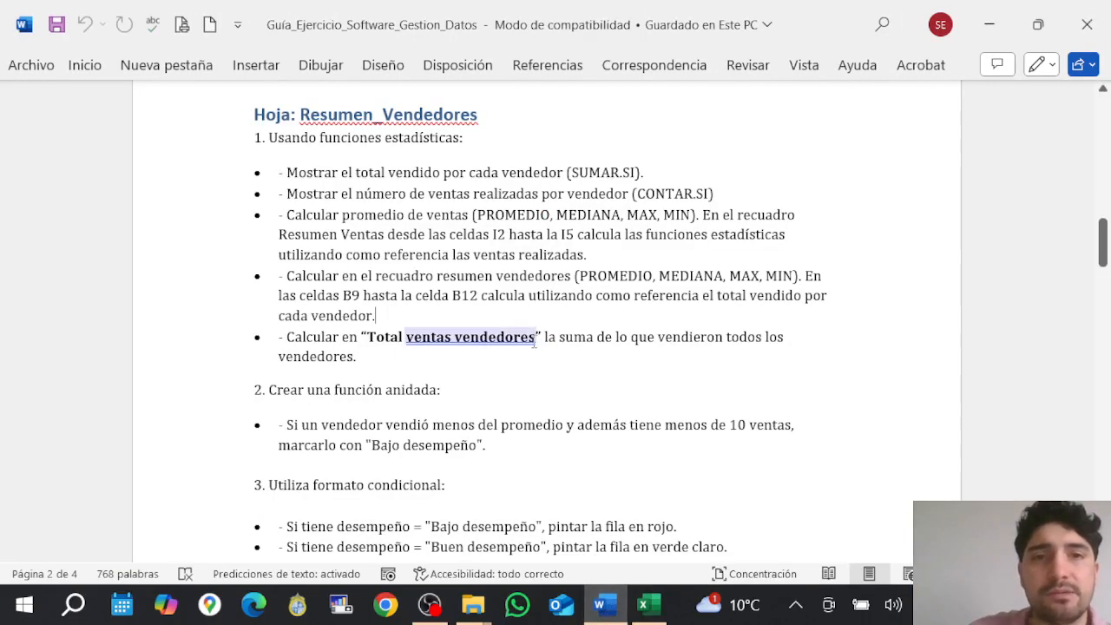
pyautogui.click(645, 604)
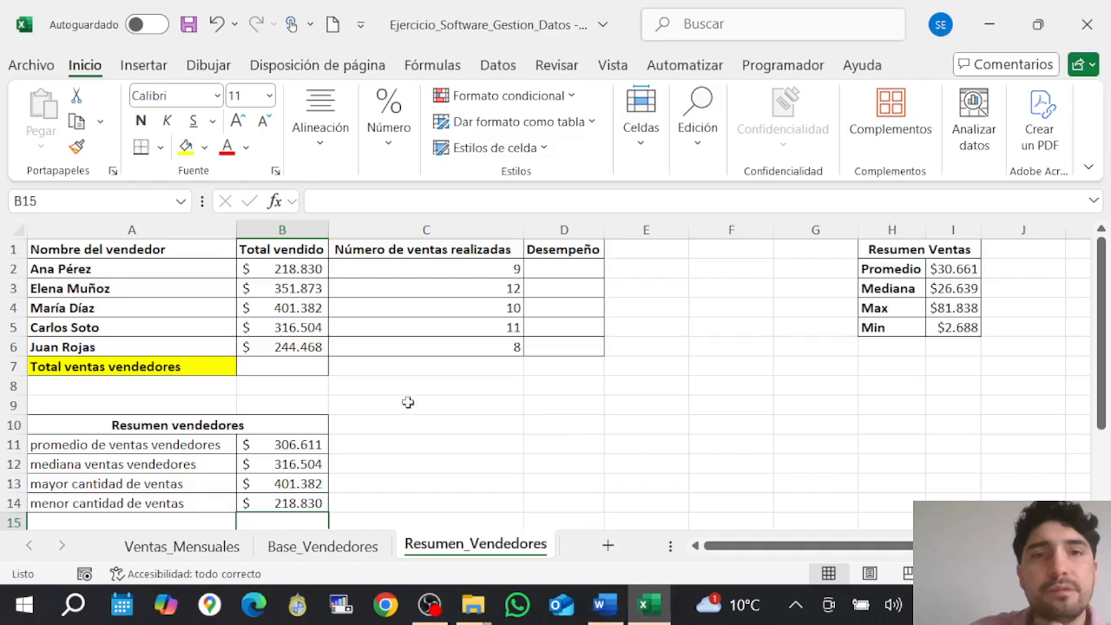
pyautogui.click(266, 363)
pyautogui.write('=SUMA')
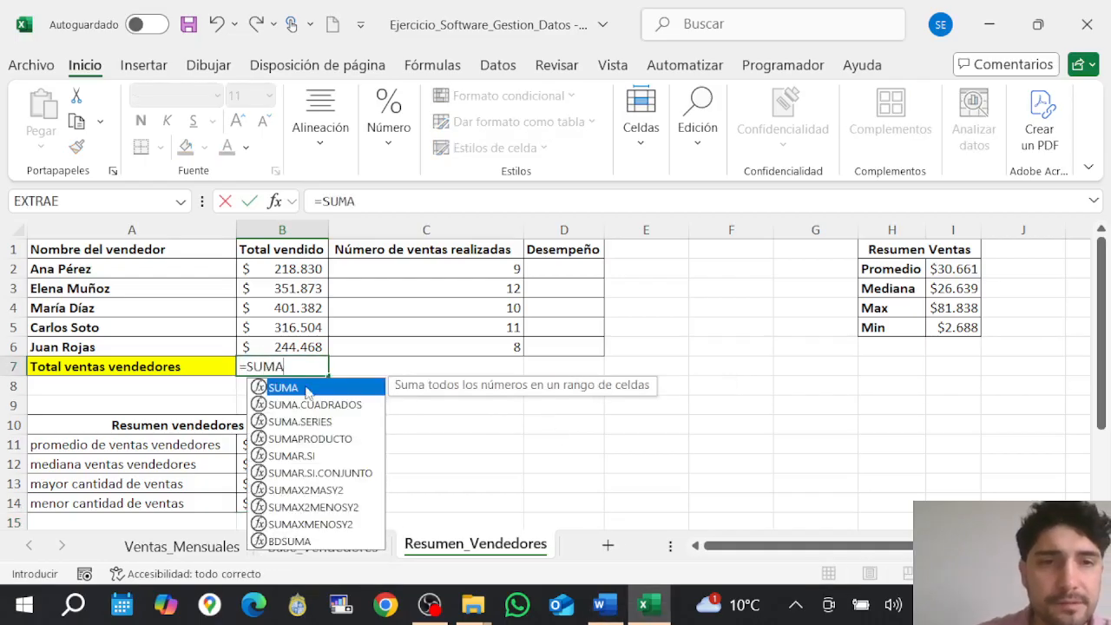
pyautogui.doubleClick(306, 388)
pyautogui.moveTo(300, 269); pyautogui.dragTo(310, 347)
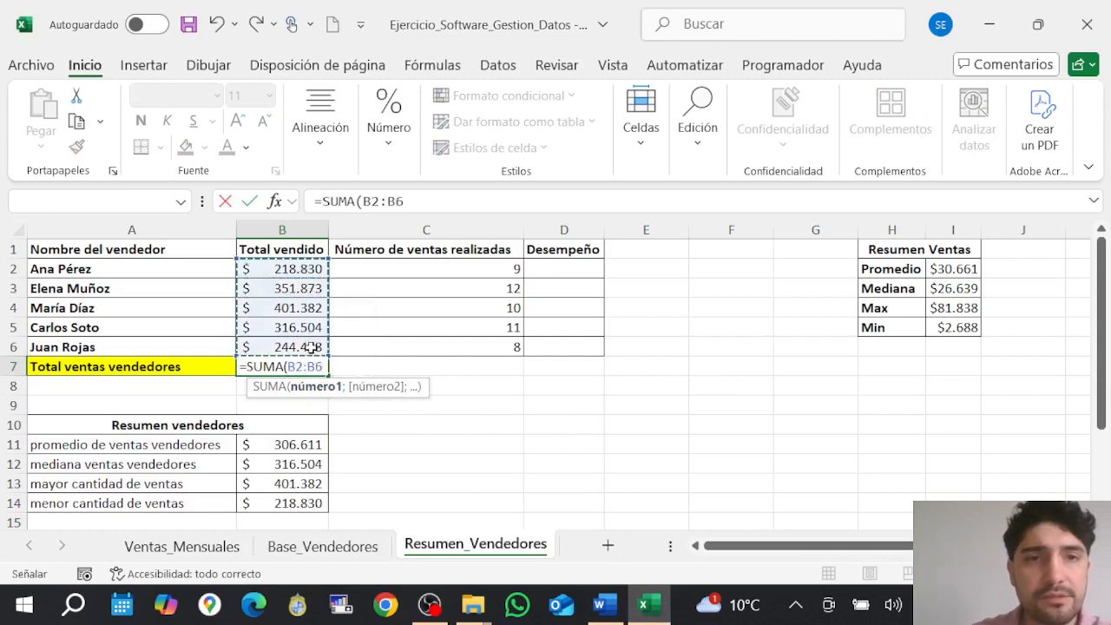
pyautogui.press('Return')
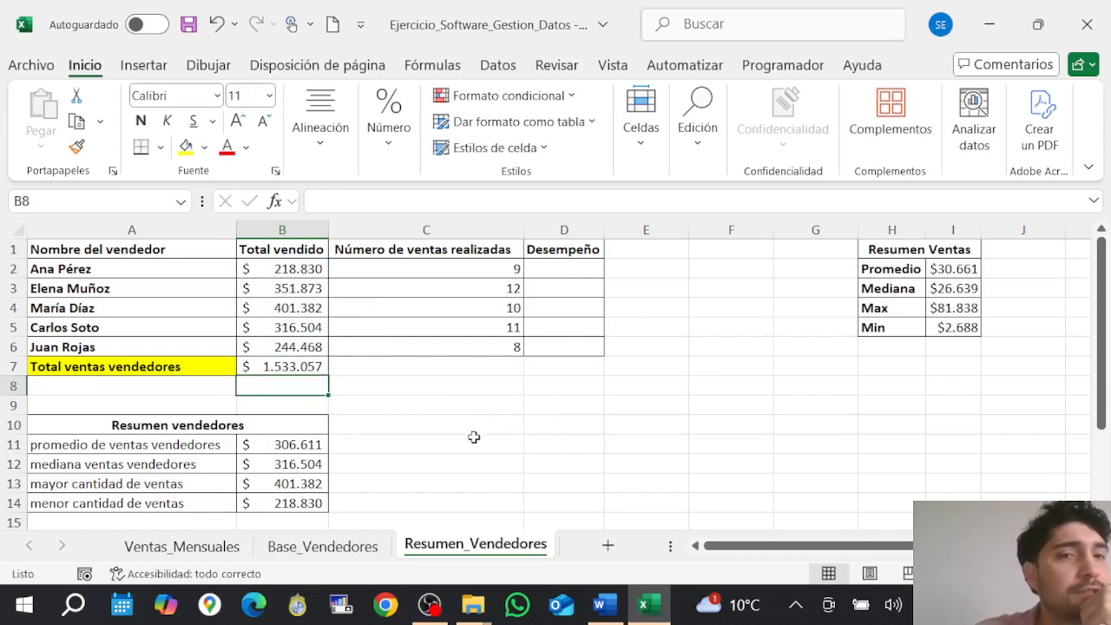
# Review the formulas in B11 to B14 of Resumen vendedores and the Mediana formula in Resumen Ventas.
pyautogui.click(311, 445)
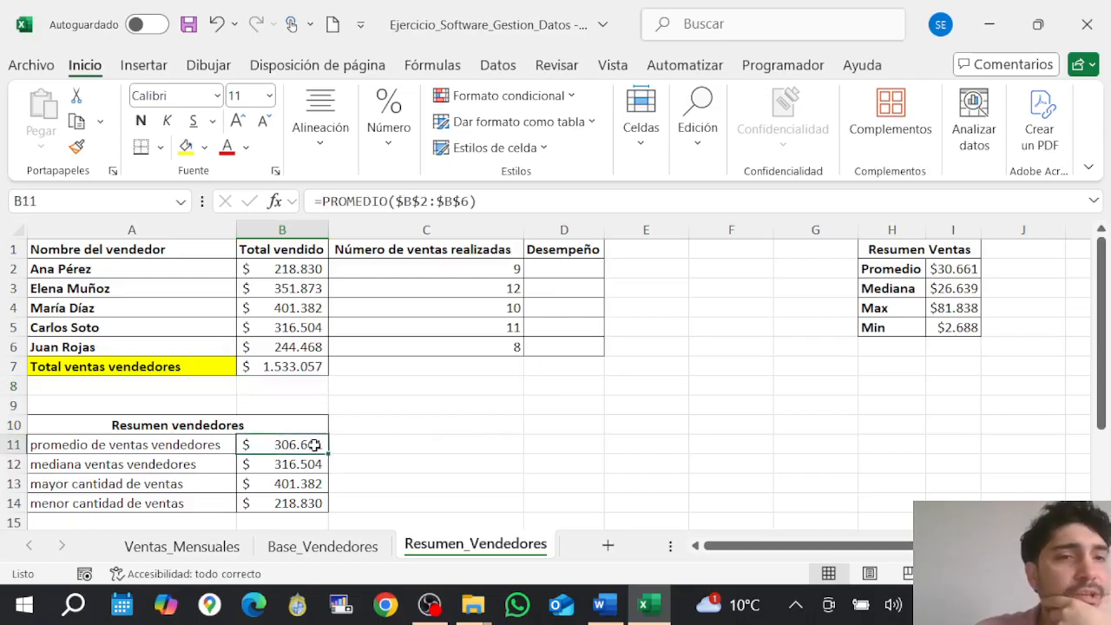
pyautogui.click(315, 460)
pyautogui.click(323, 483)
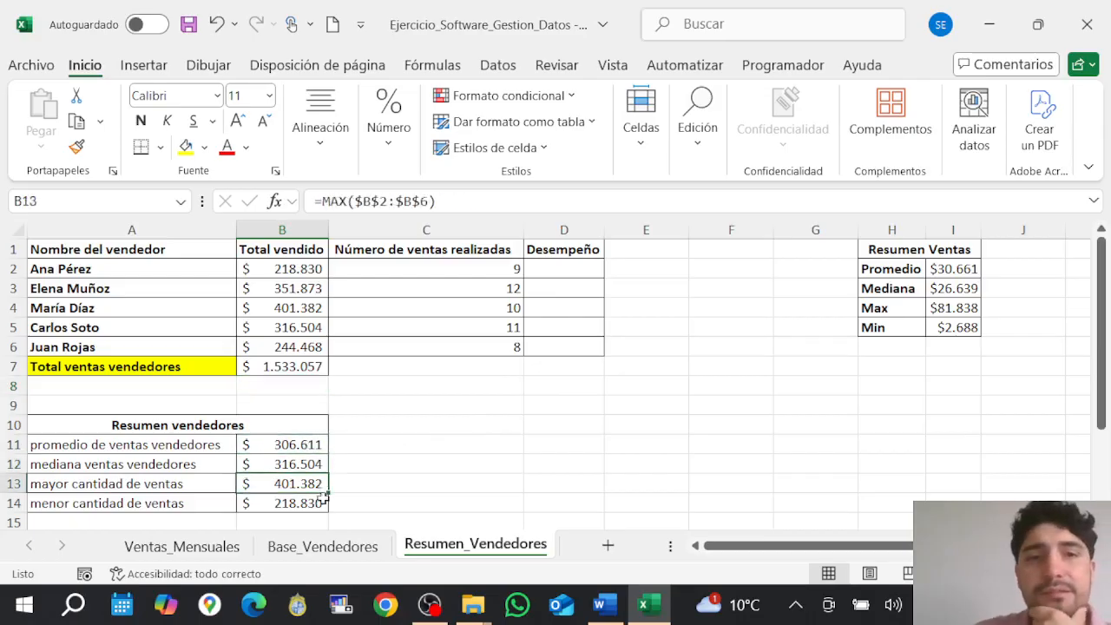
pyautogui.click(323, 503)
pyautogui.click(953, 282)
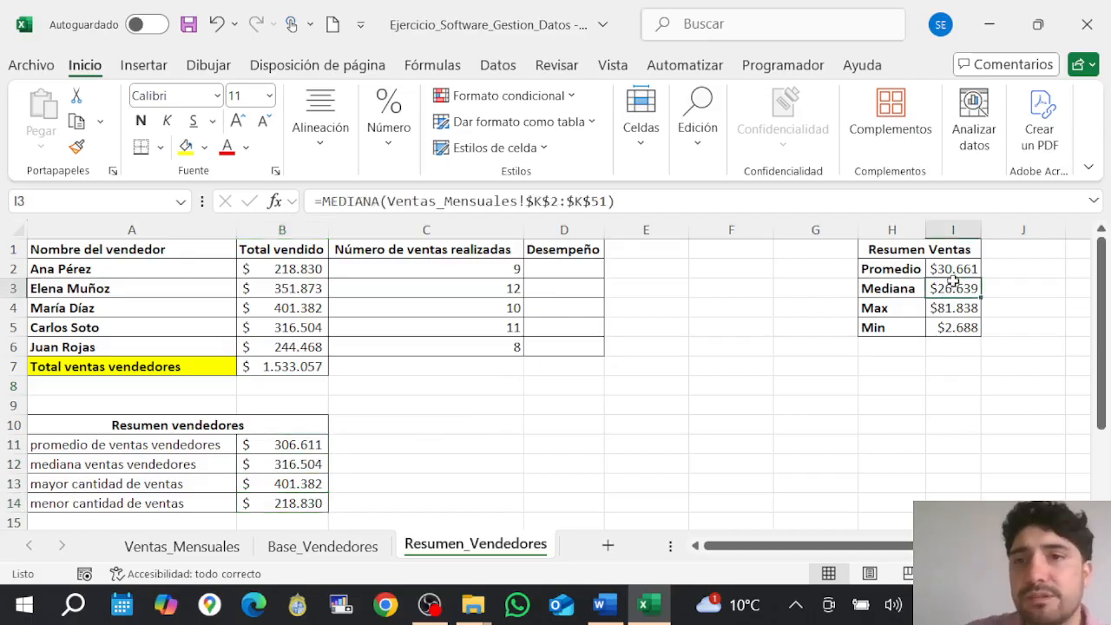
# Look over the Word guide and the Ventas_Mensuales and Base_Vendedores sheets in Excel, and return to Resumen_Vendedores.
pyautogui.click(565, 269)
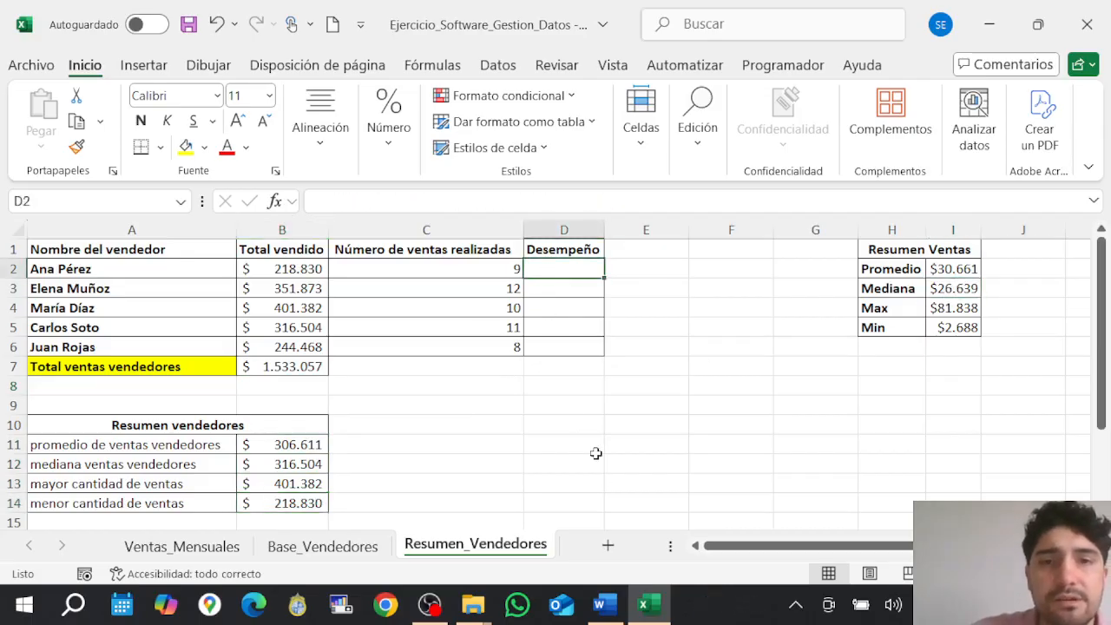
pyautogui.moveTo(612, 601)
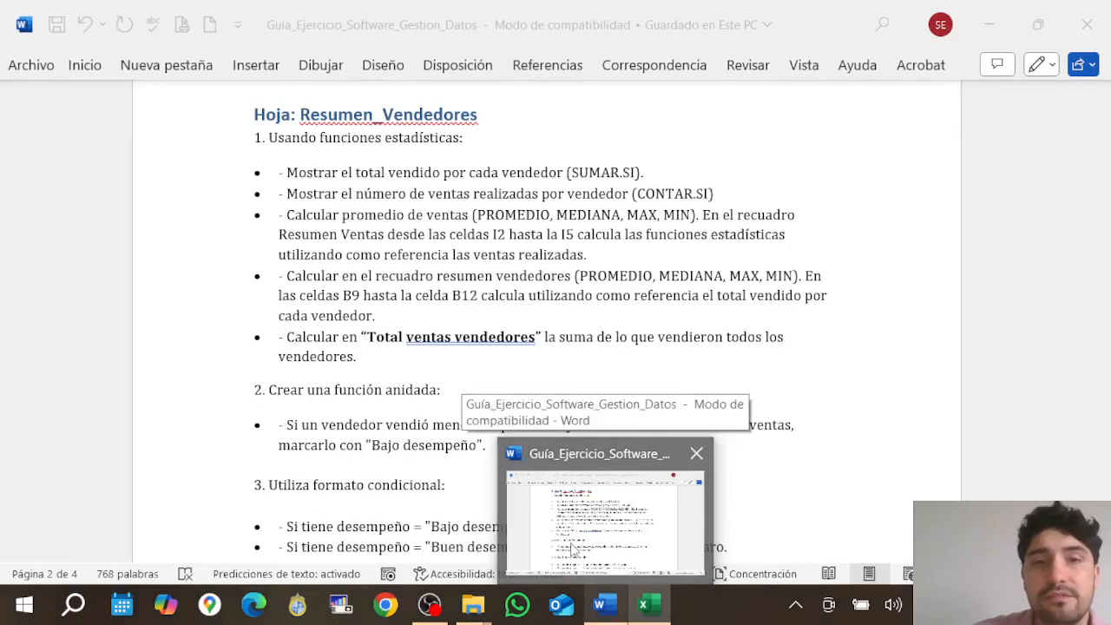
pyautogui.click(573, 548)
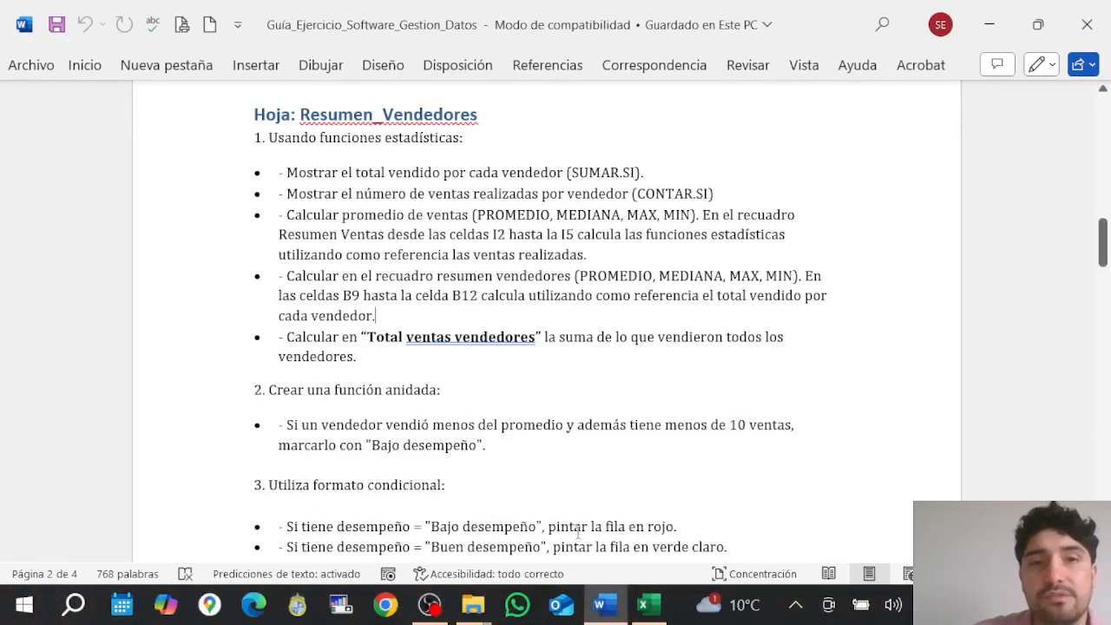
pyautogui.click(641, 607)
pyautogui.click(186, 524)
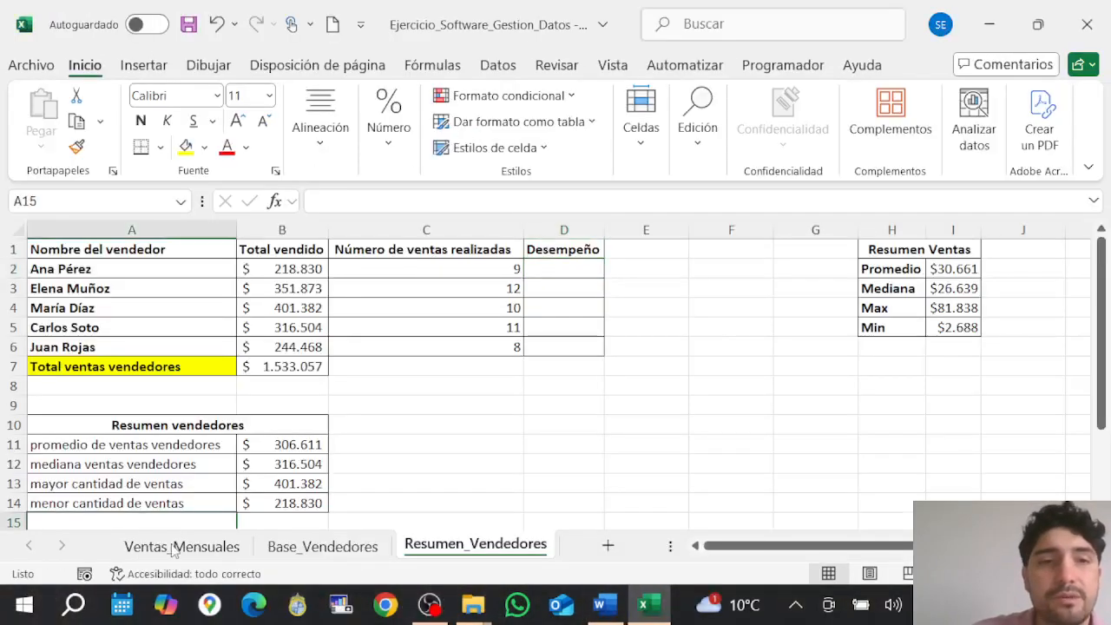
pyautogui.click(175, 549)
pyautogui.moveTo(939, 546); pyautogui.dragTo(788, 560)
pyautogui.click(333, 546)
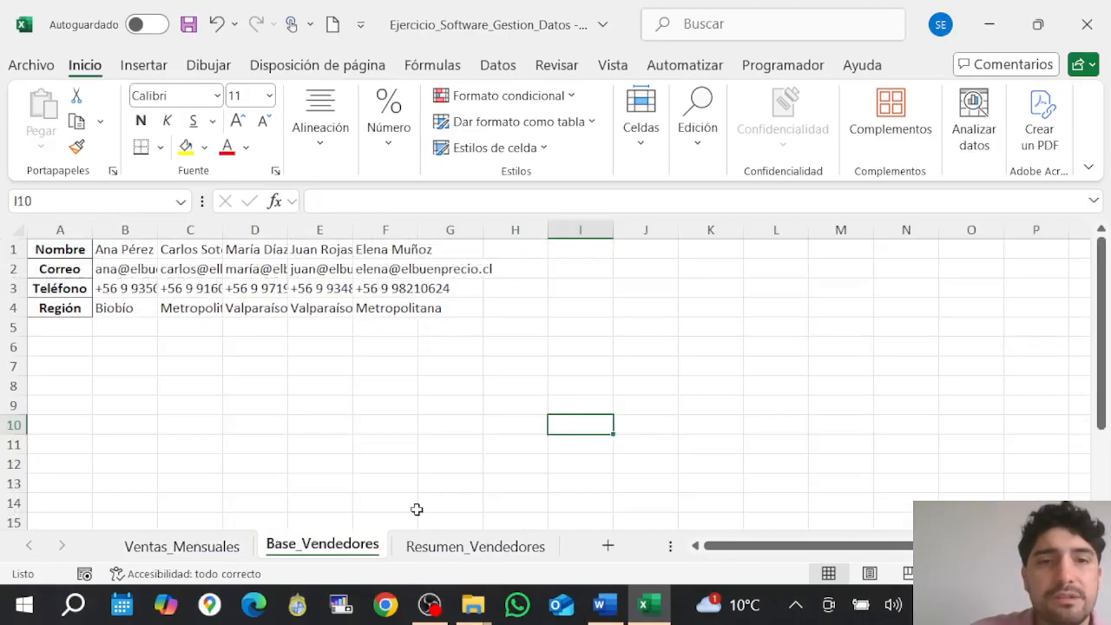
pyautogui.click(458, 545)
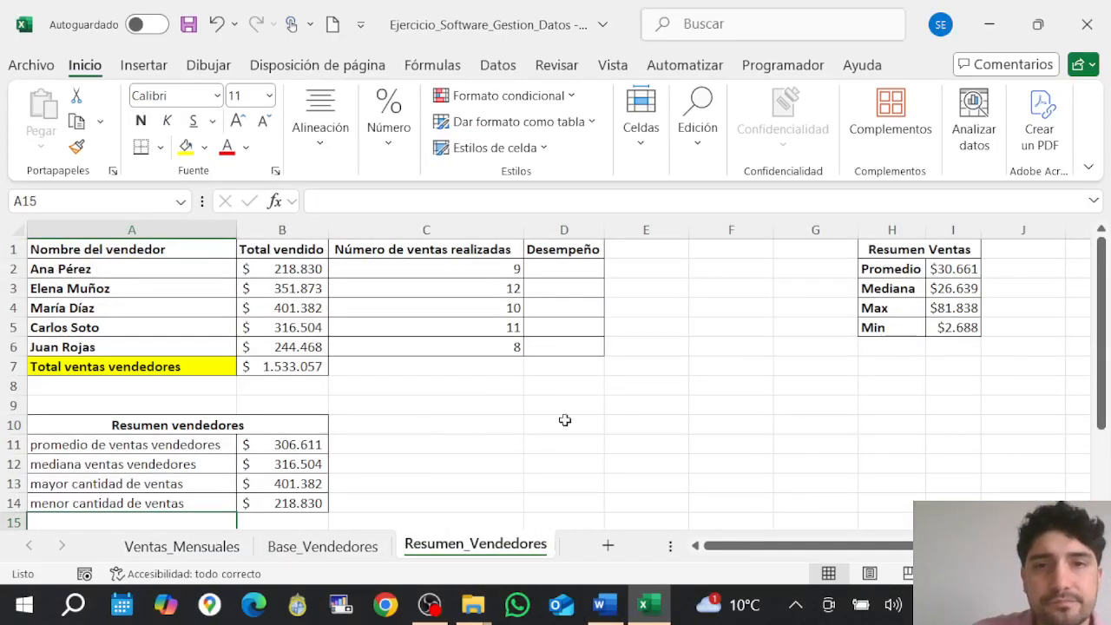
# Select cell D2 under Desempeño and read the nested-function task in section 2 of the Word guide.
pyautogui.click(561, 280)
pyautogui.click(562, 271)
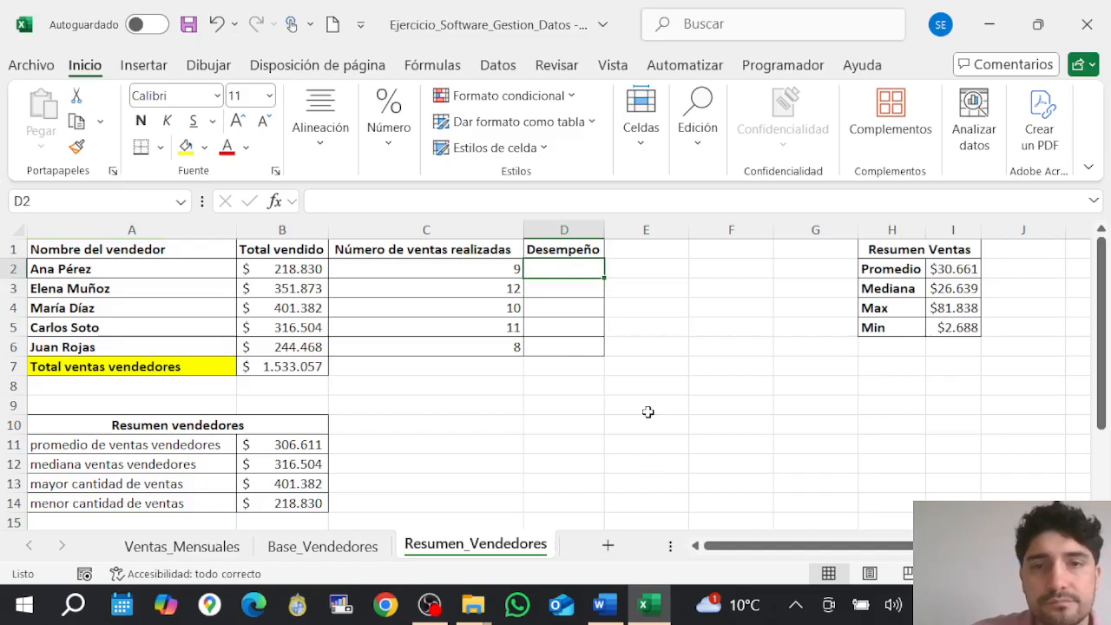
pyautogui.click(605, 604)
pyautogui.scroll(-2, 646, 408)
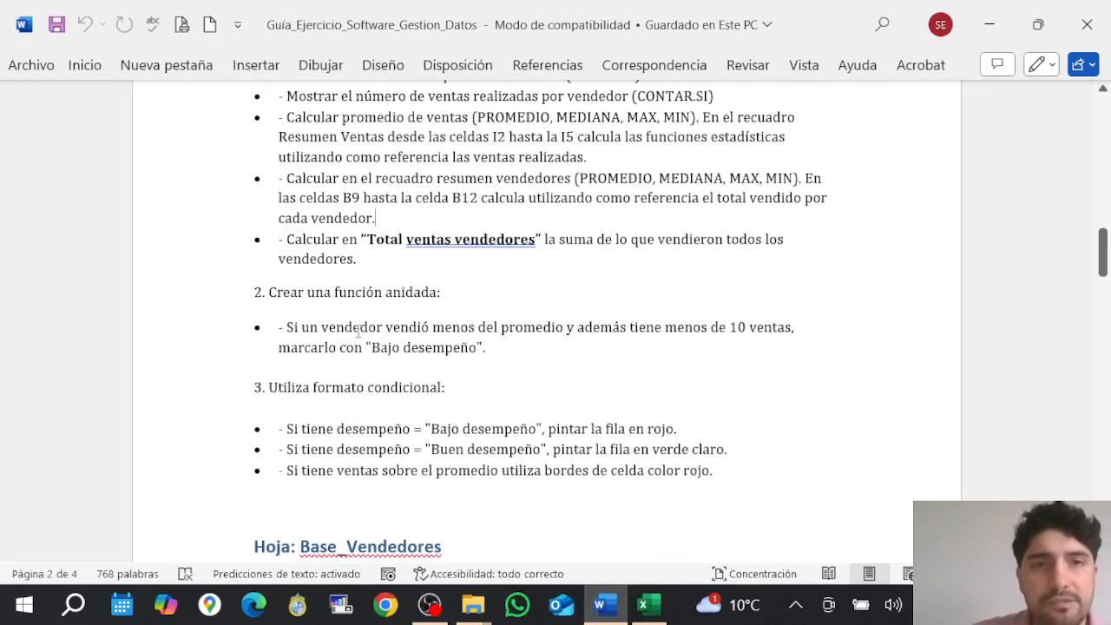
pyautogui.moveTo(358, 332); pyautogui.dragTo(526, 347)
pyautogui.click(523, 350)
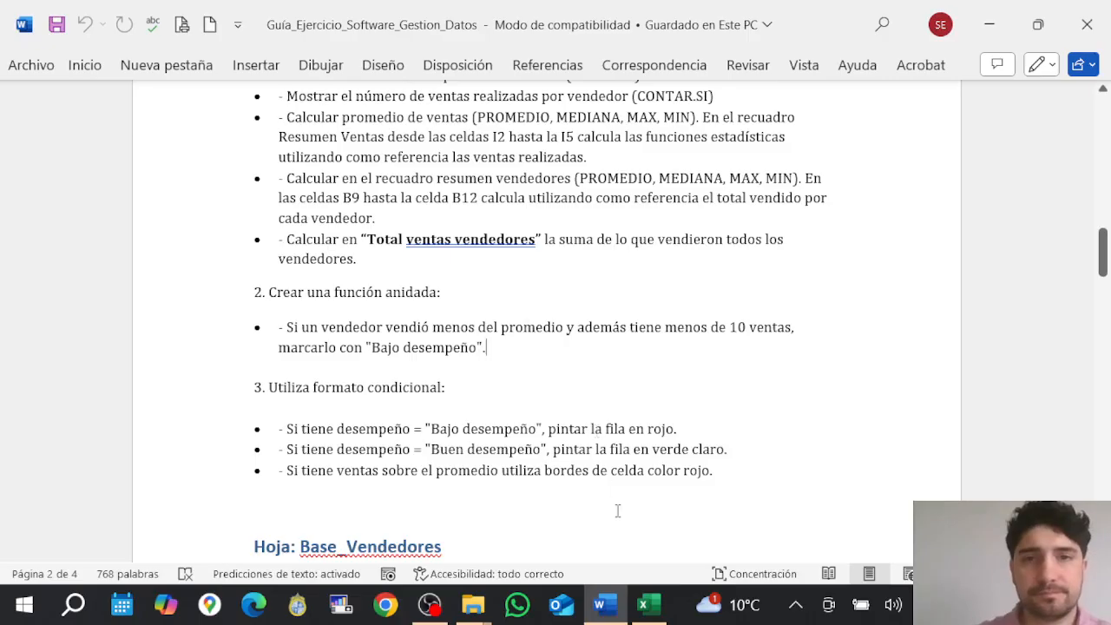
# Switch to Excel and start a nested formula =SI(Y( in cell D2, checking the Word guide's task along the way.
pyautogui.click(646, 604)
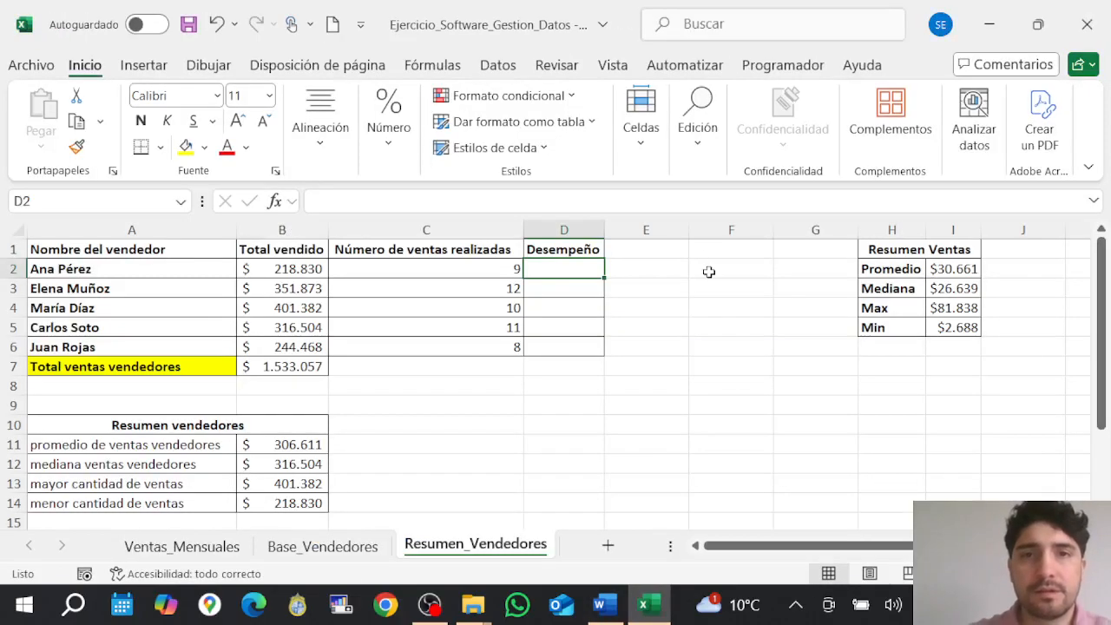
pyautogui.click(646, 204)
pyautogui.write('=')
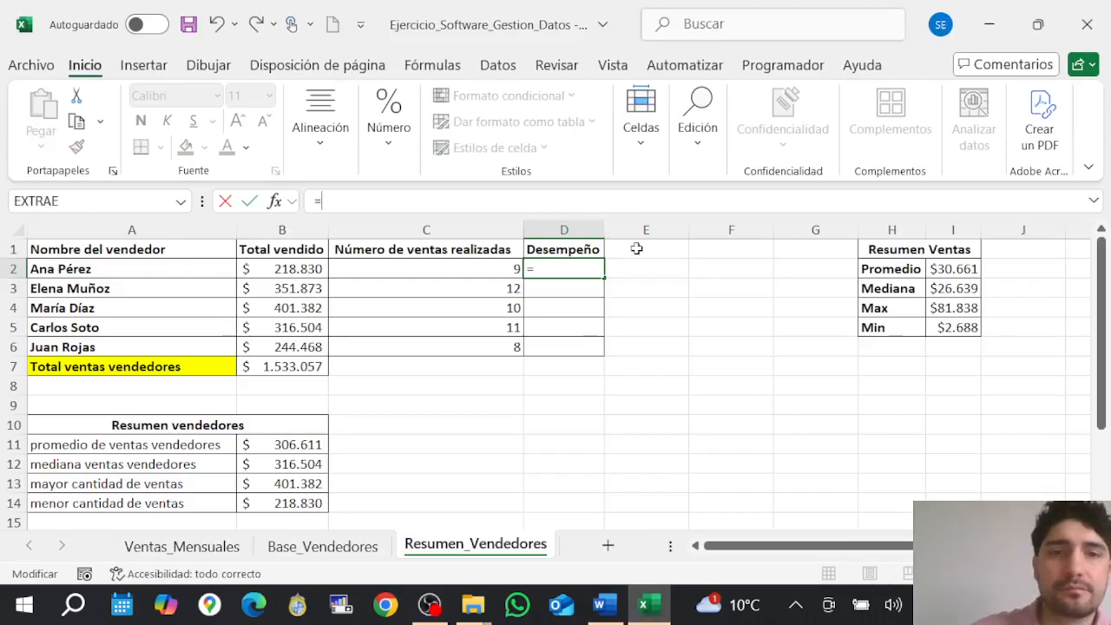
pyautogui.write('SI(')
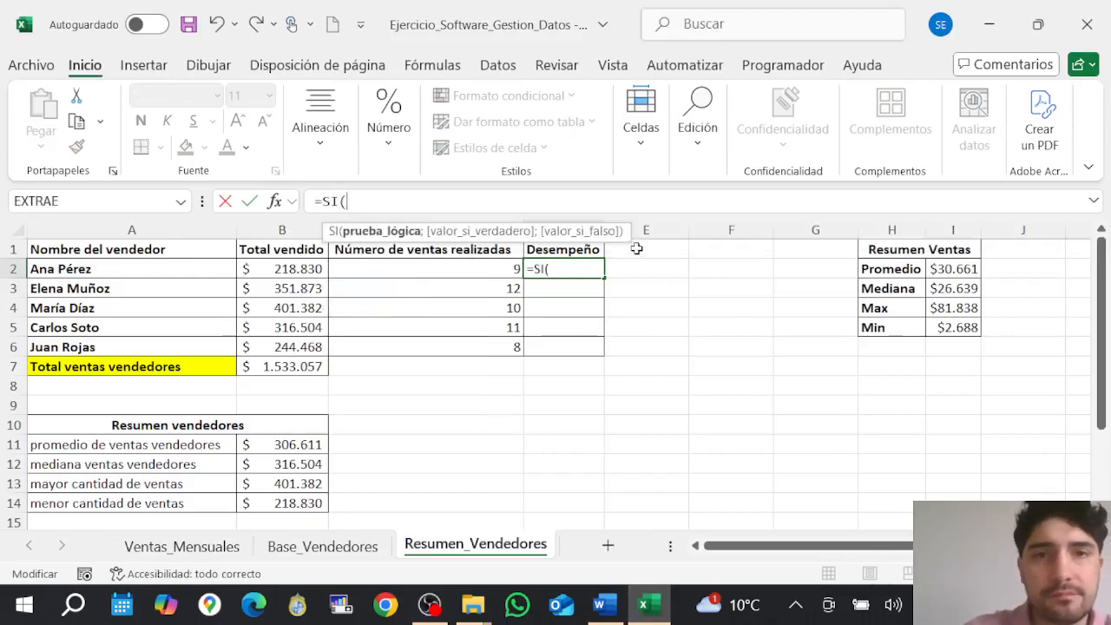
pyautogui.write('Y')
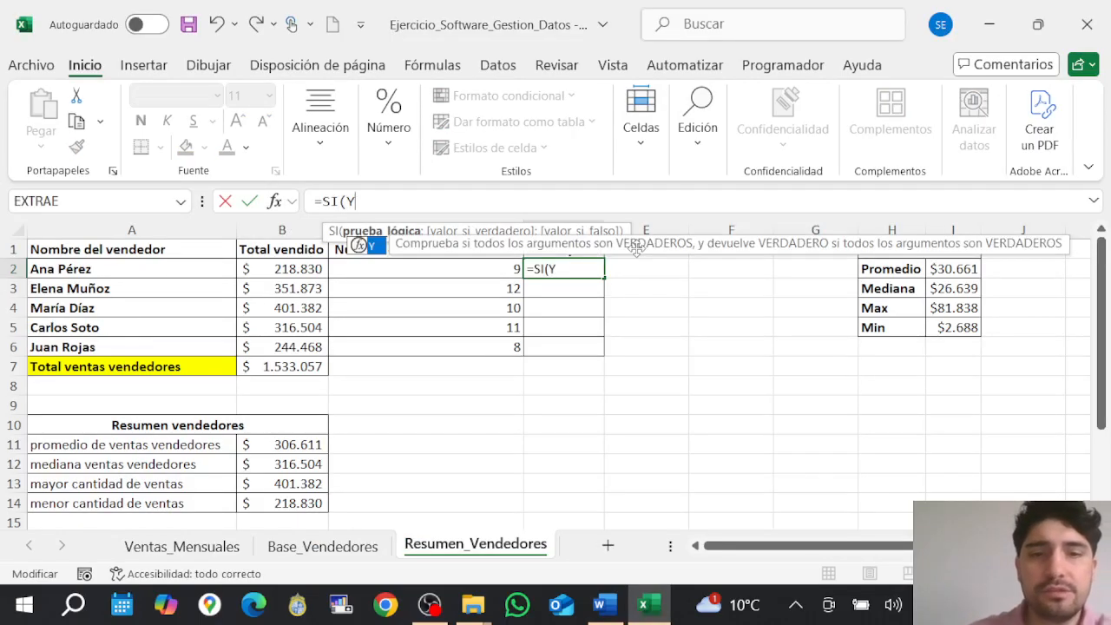
pyautogui.write('(')
pyautogui.click(600, 607)
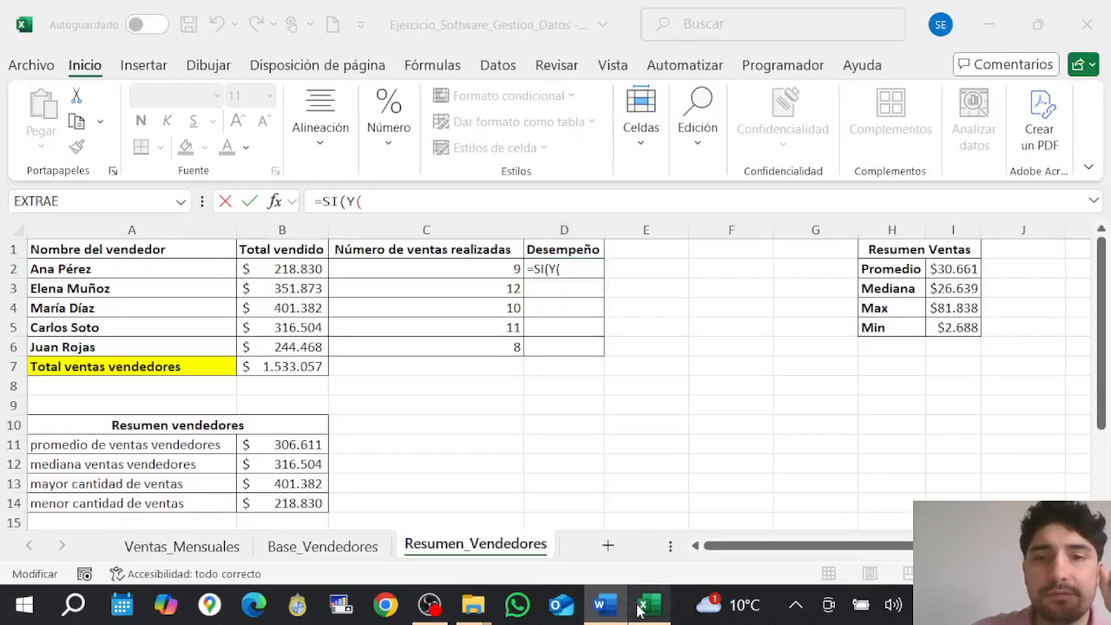
pyautogui.click(643, 604)
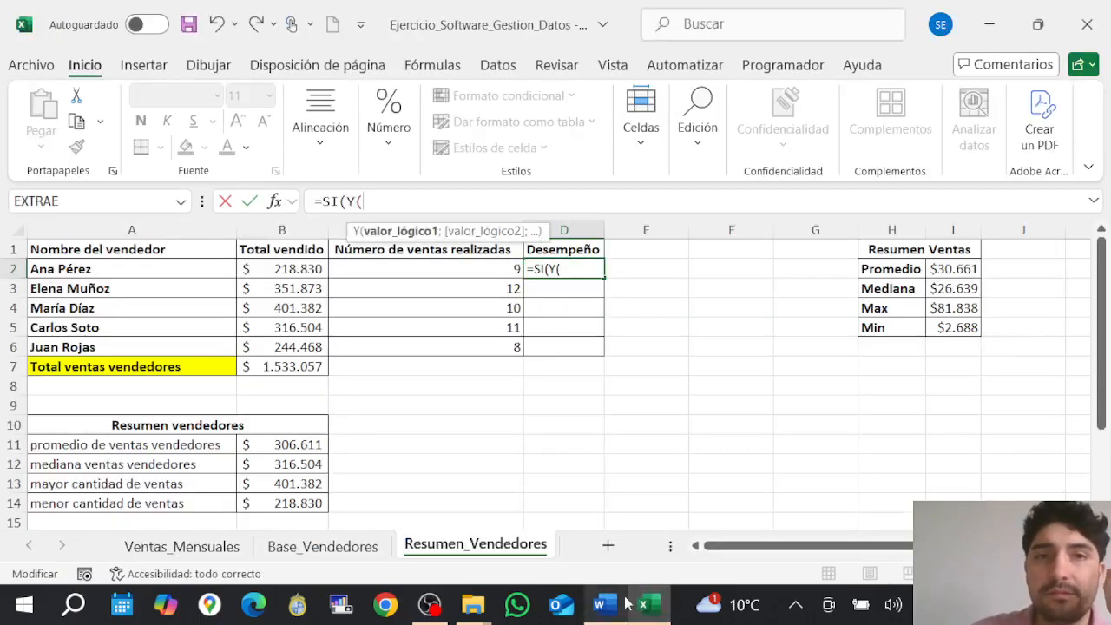
# Add the first Y condition B2<$B$11 to D2's formula, making the B11 average an absolute reference.
pyautogui.click(292, 268)
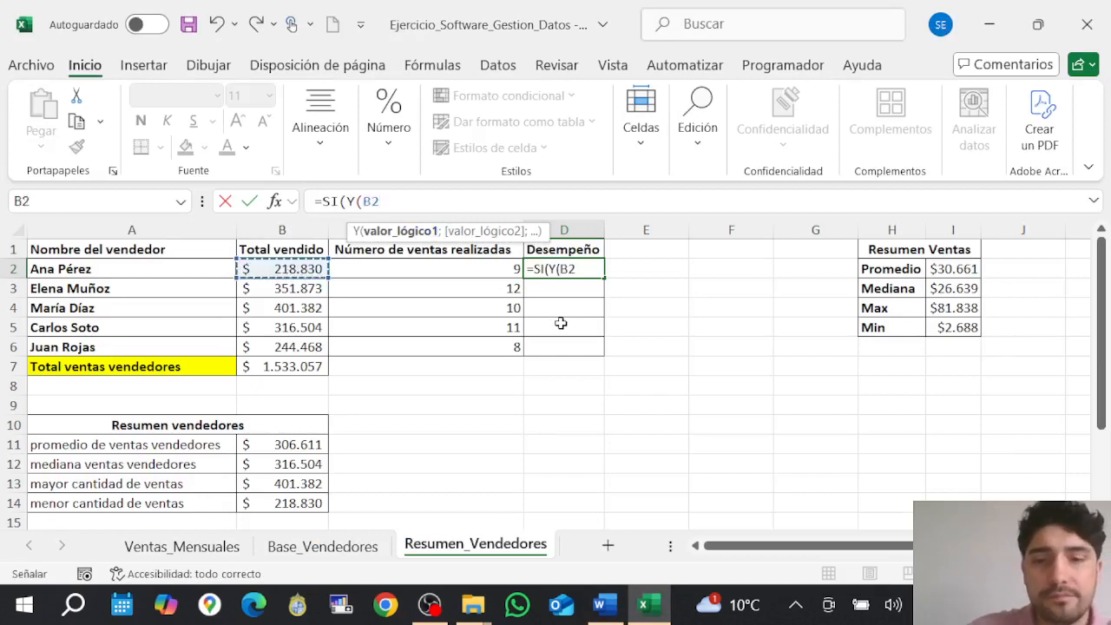
pyautogui.write('>')
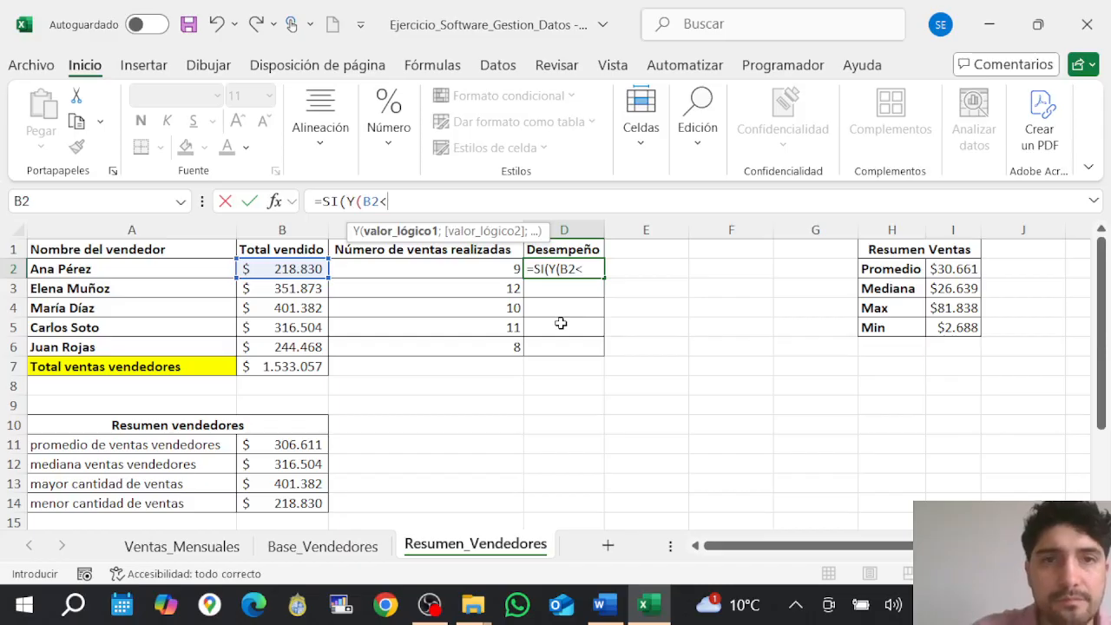
pyautogui.click(308, 444)
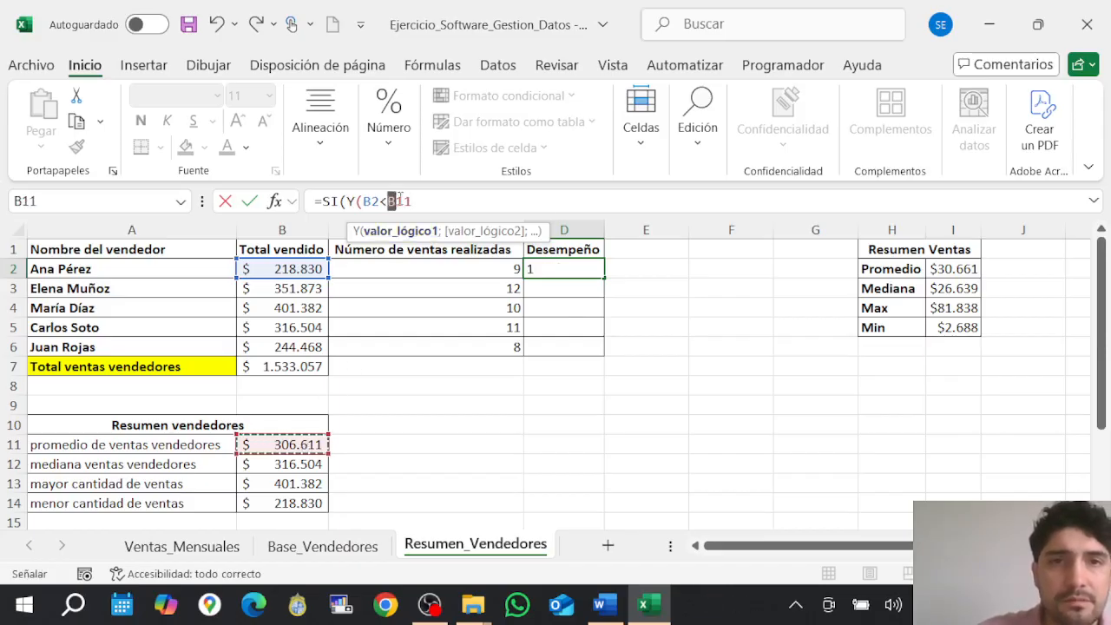
pyautogui.moveTo(388, 200); pyautogui.dragTo(412, 201)
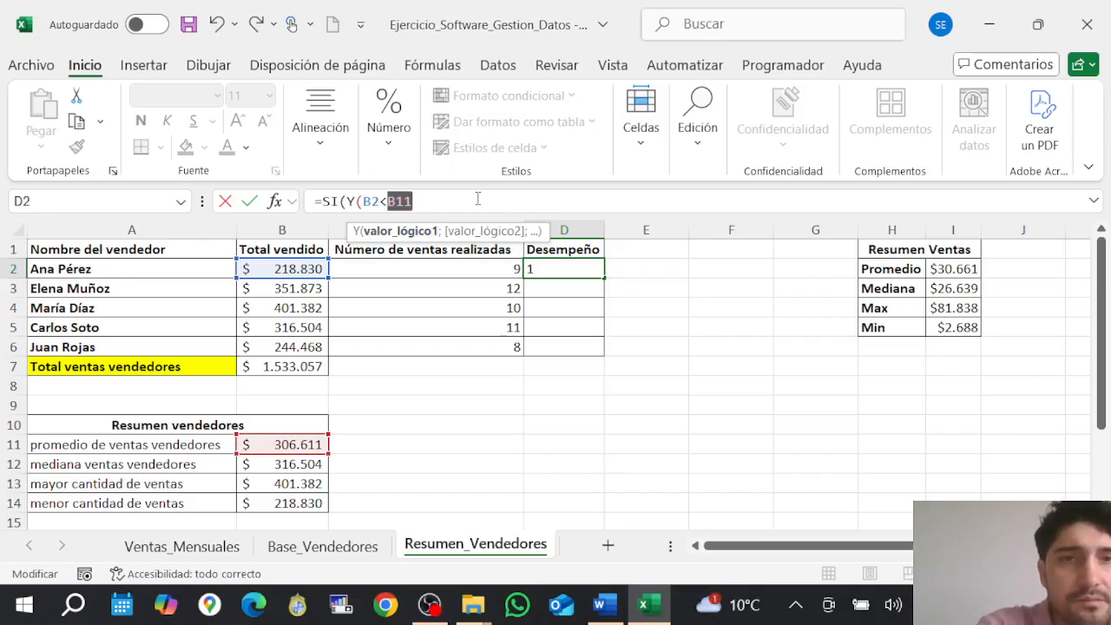
pyautogui.press('F4')
pyautogui.click(477, 198)
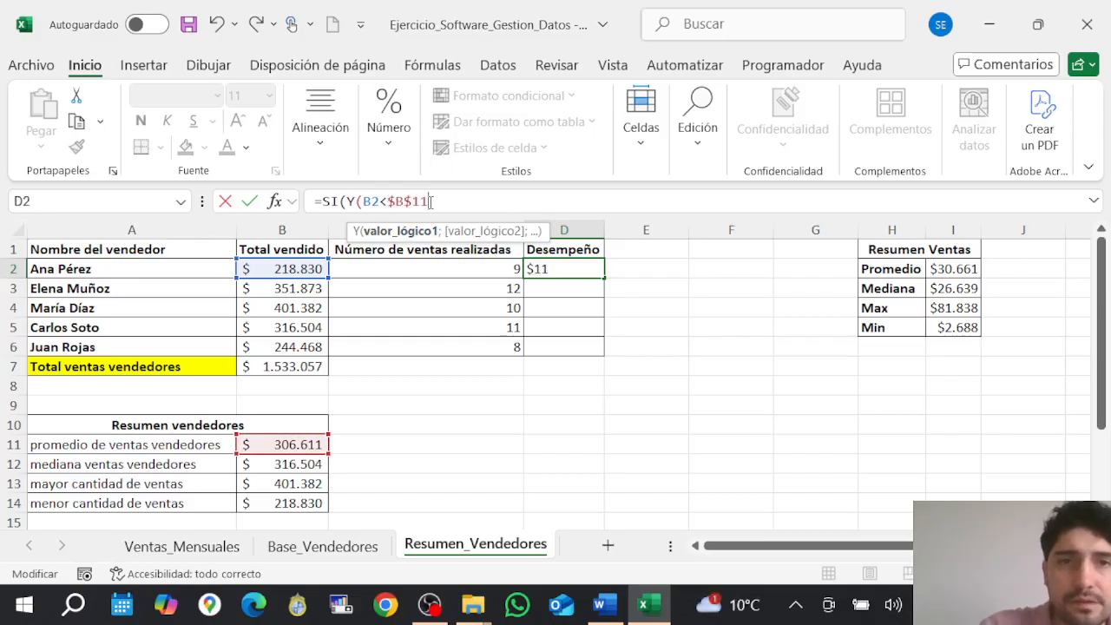
pyautogui.write(';')
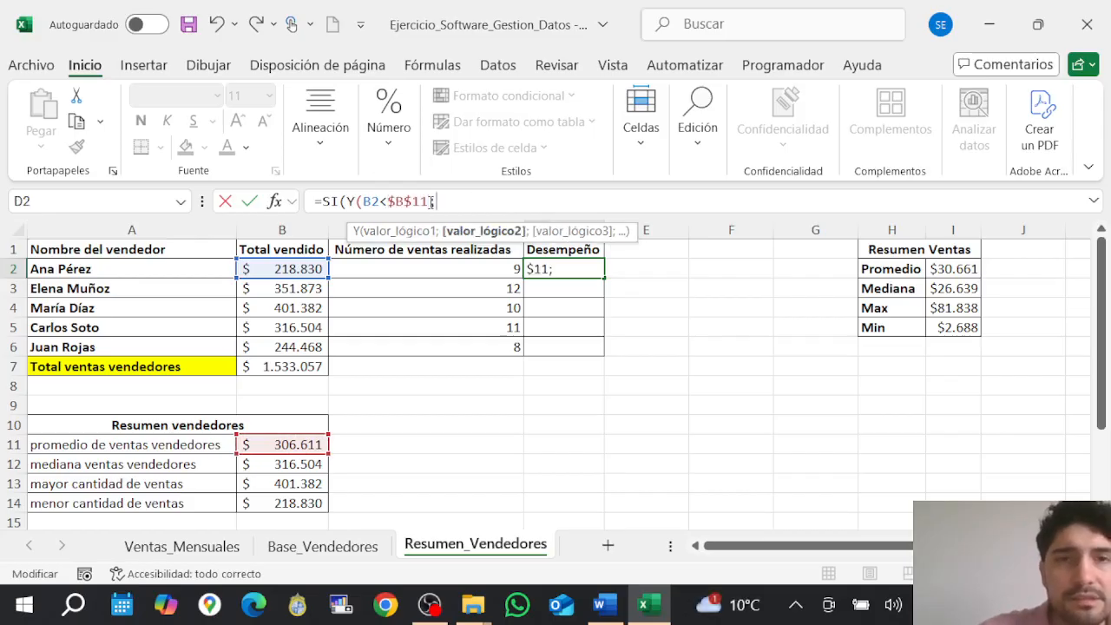
# Add C2<10 as the second condition in D2's formula and close the Y function.
pyautogui.click(487, 269)
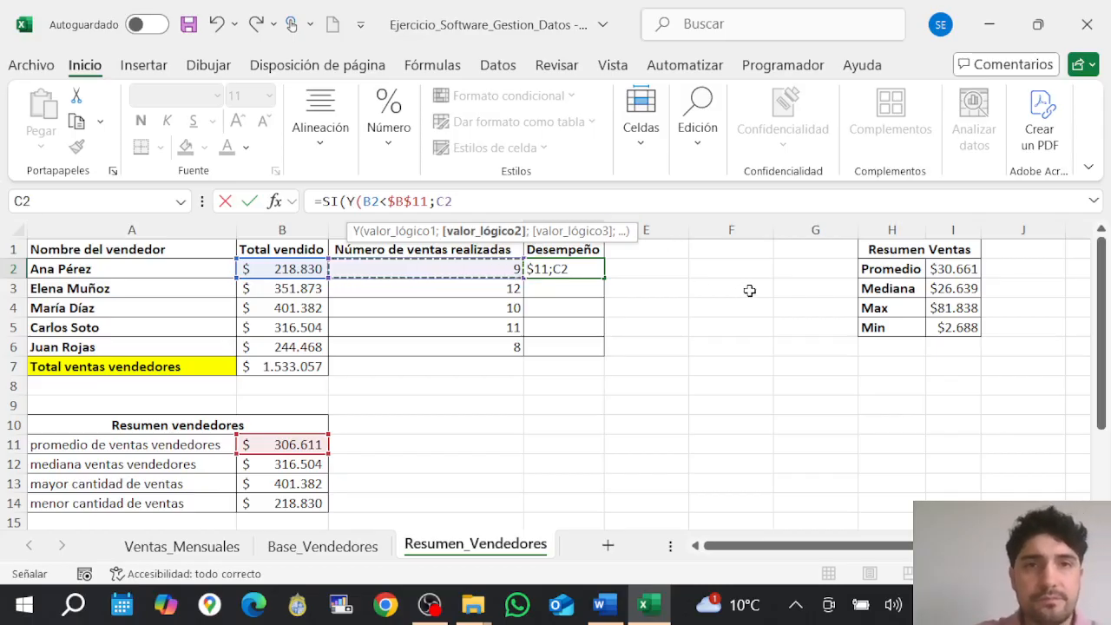
pyautogui.write('<')
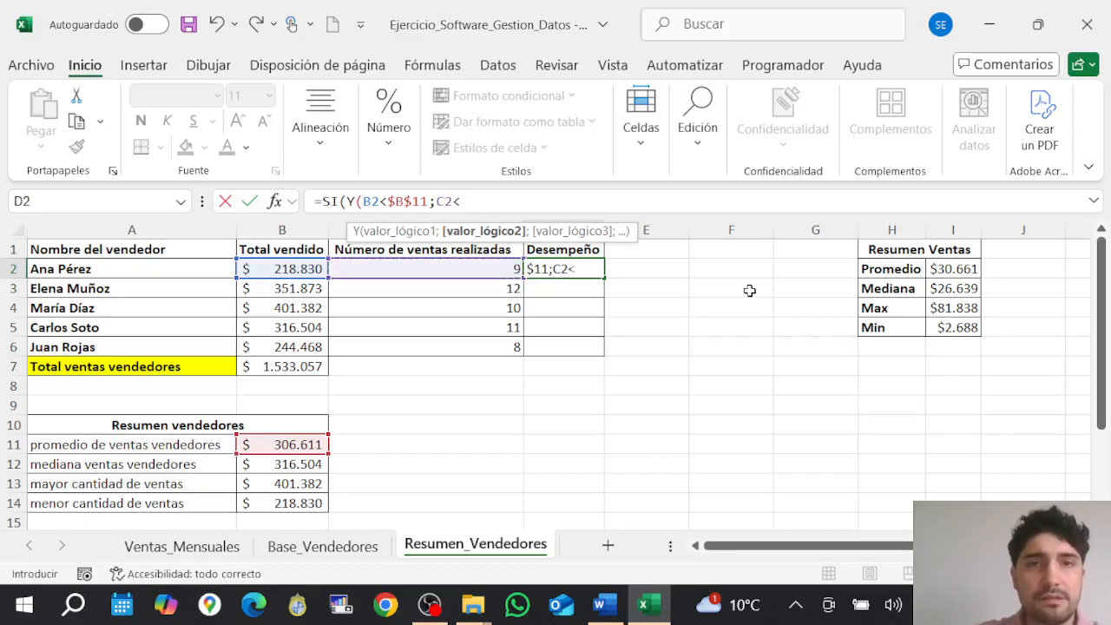
pyautogui.write('10')
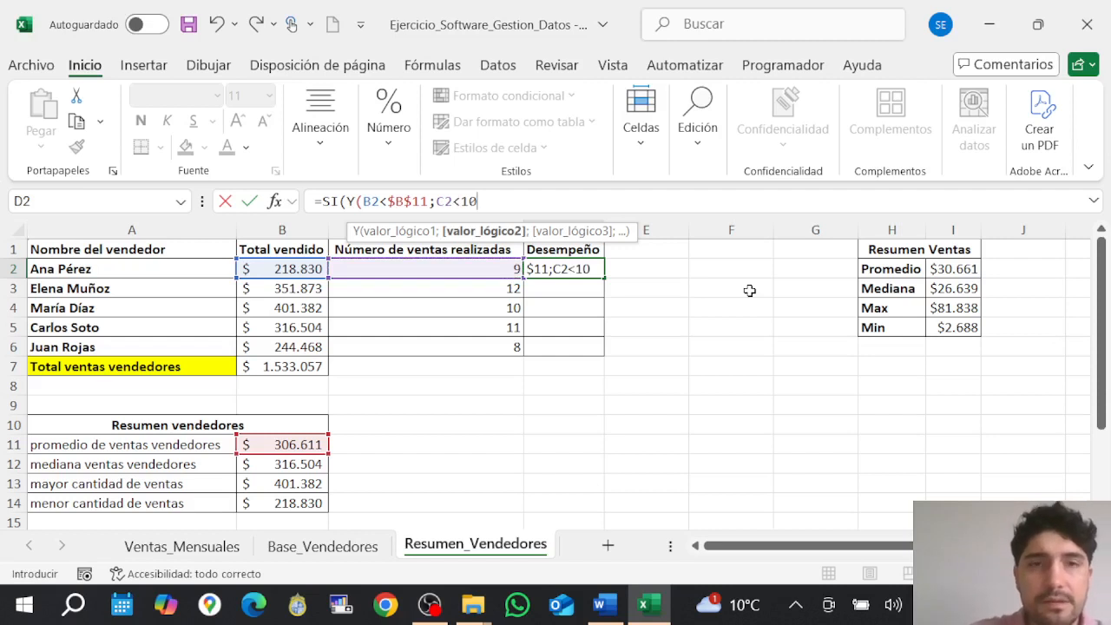
pyautogui.write(')')
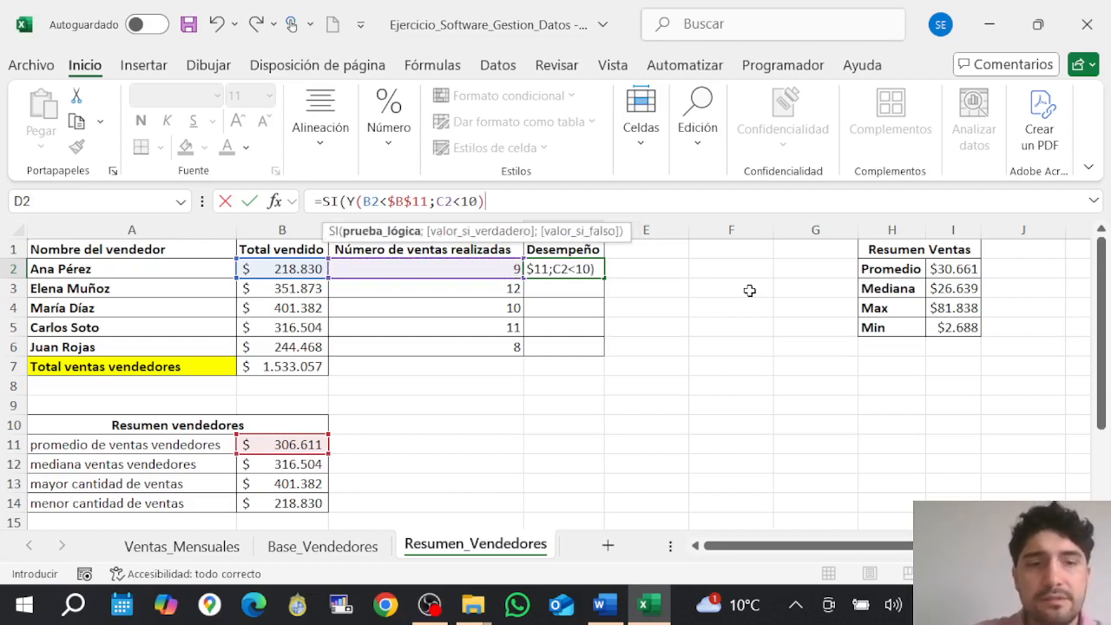
# Add the text "Bajo desempeño" to D2's formula as the SI result when both conditions are met, followed by a semicolon.
pyautogui.write('"bAJO')
pyautogui.press('BackSpace')
pyautogui.press('BackSpace')
pyautogui.press('BackSpace')
pyautogui.press('BackSpace')
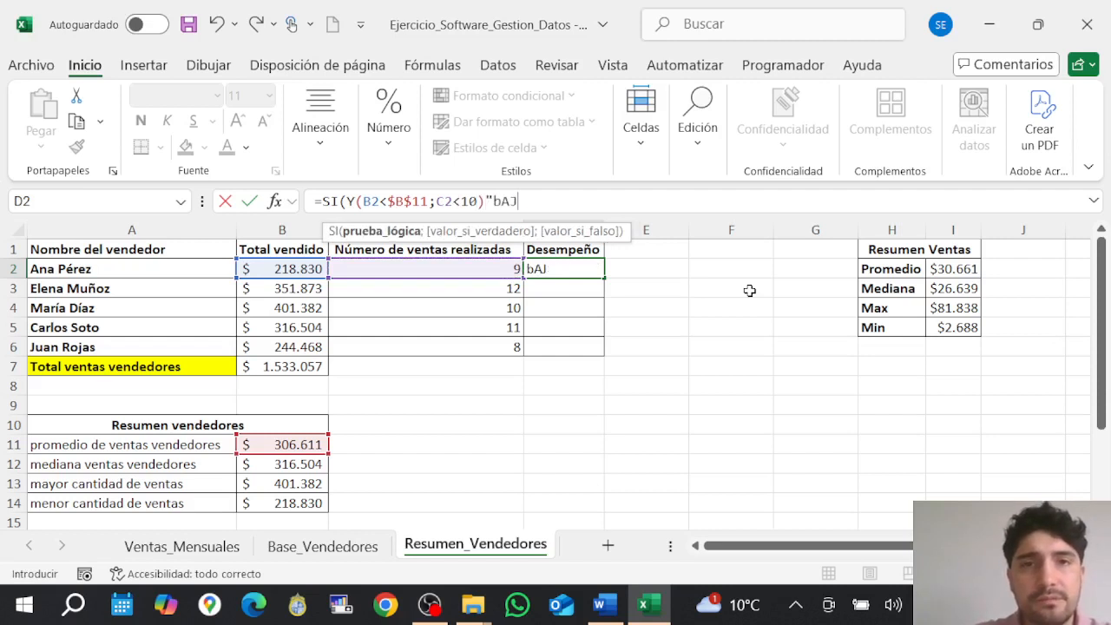
pyautogui.write('BAjo')
pyautogui.press('BackSpace')
pyautogui.press('BackSpace')
pyautogui.press('BackSpace')
pyautogui.write('ajo')
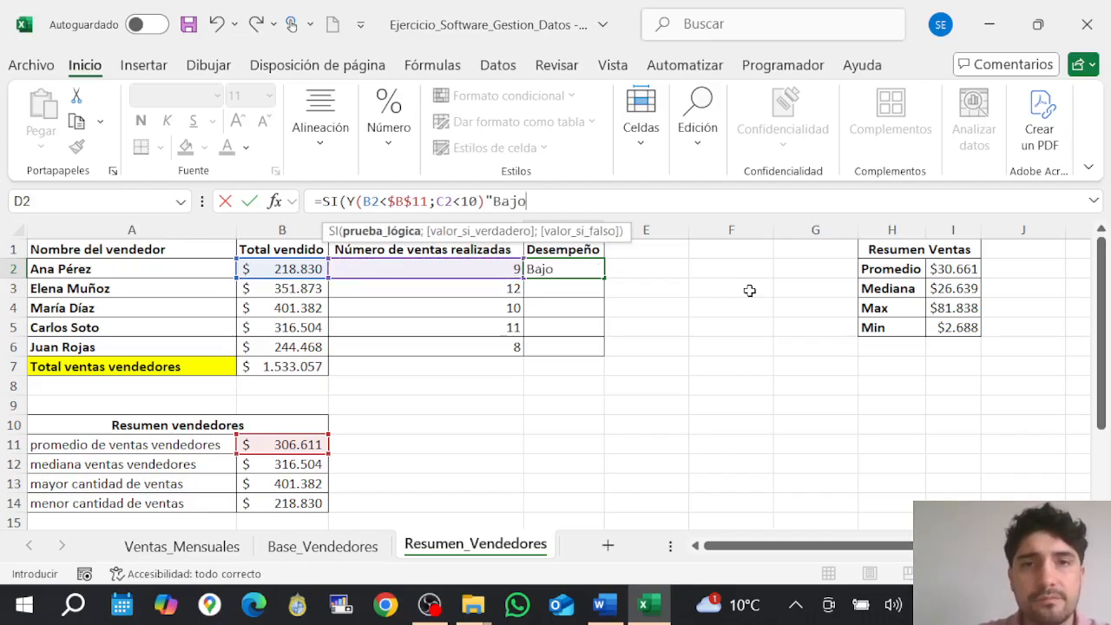
pyautogui.write(' desemp')
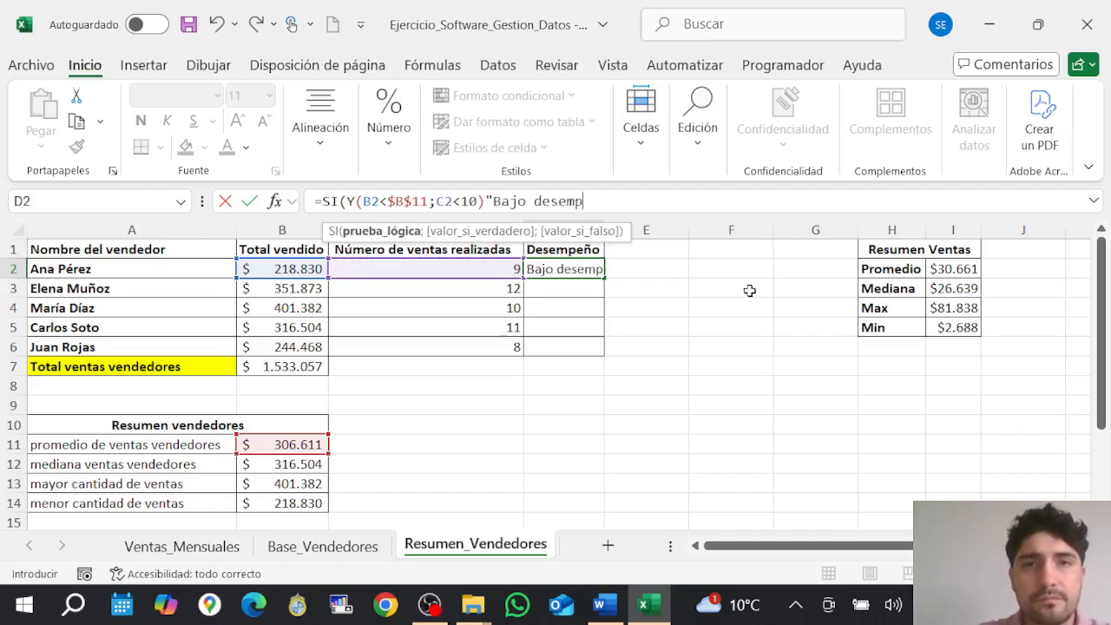
pyautogui.write('eño";')
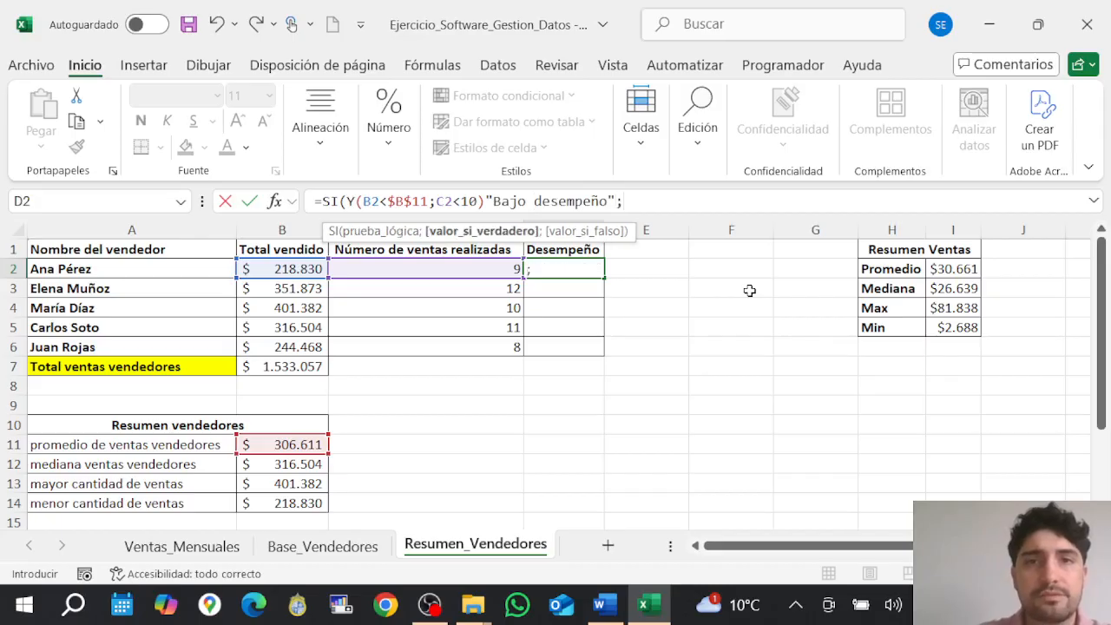
# Check the performance labels in the Word guide, and in Excel finish D2's formula with "Buen desempeño" as the false result.
pyautogui.click(605, 605)
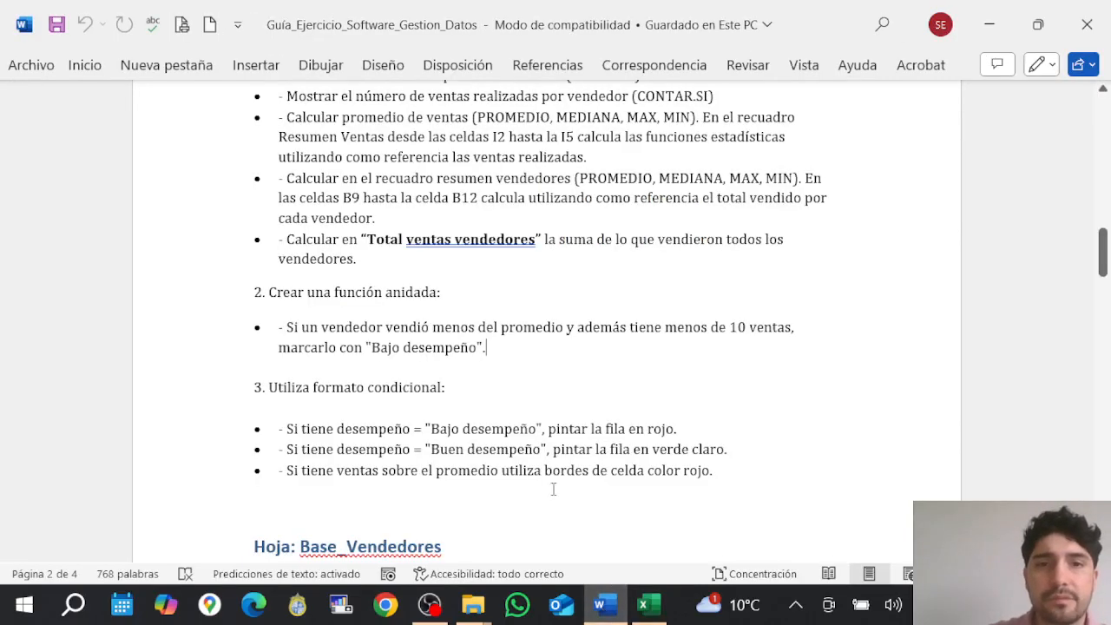
pyautogui.click(649, 605)
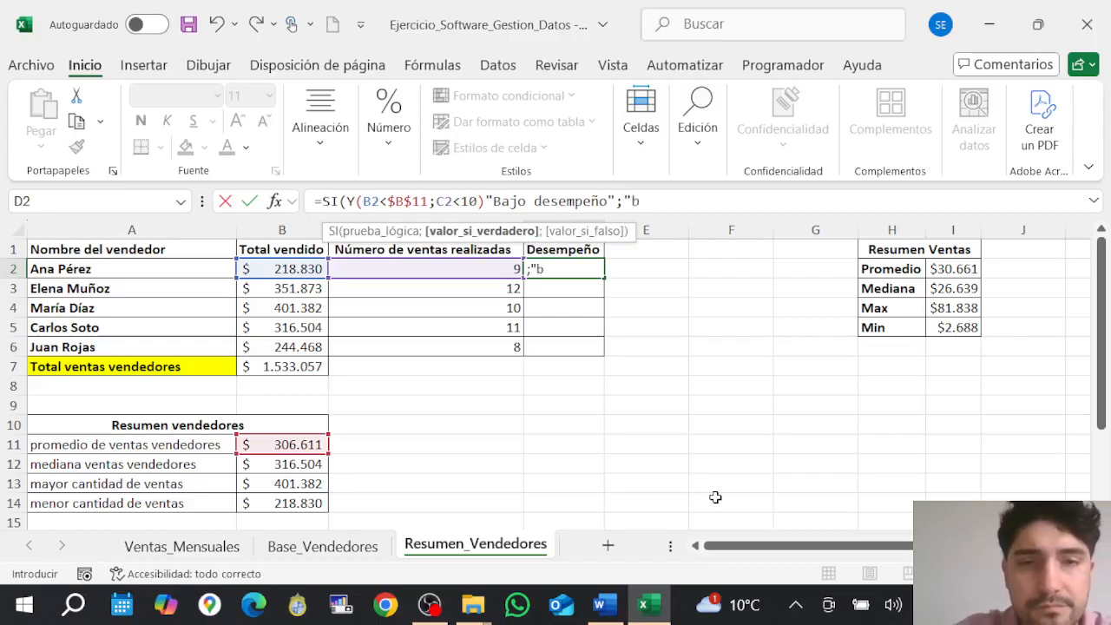
pyautogui.press('BackSpace')
pyautogui.press('BackSpace')
pyautogui.press('BackSpace')
pyautogui.write('Buen ')
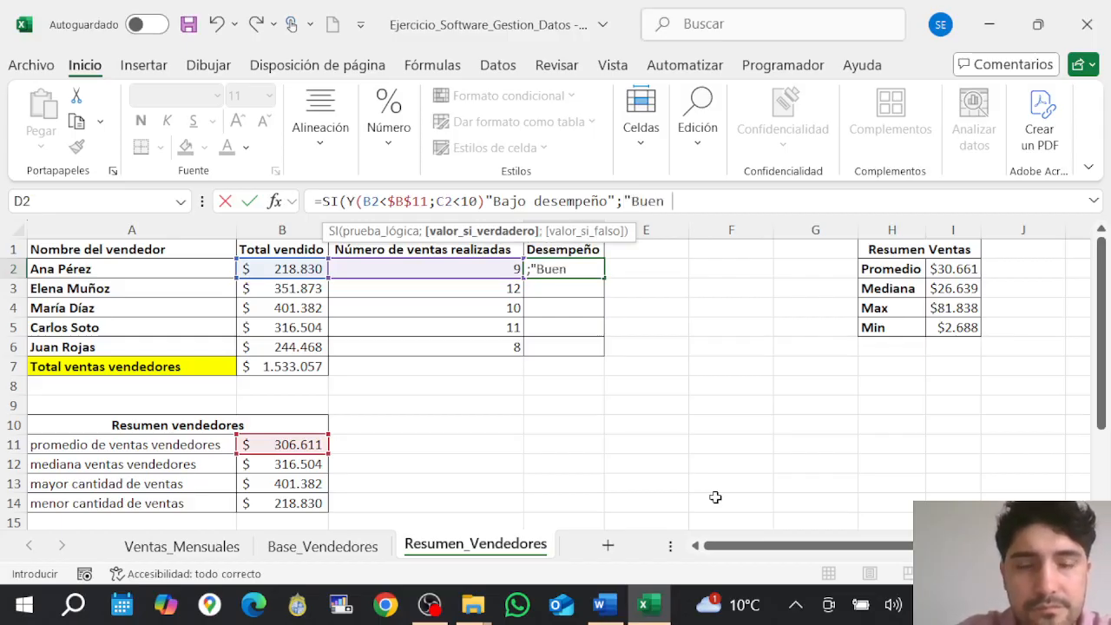
pyautogui.write('desempeño"')
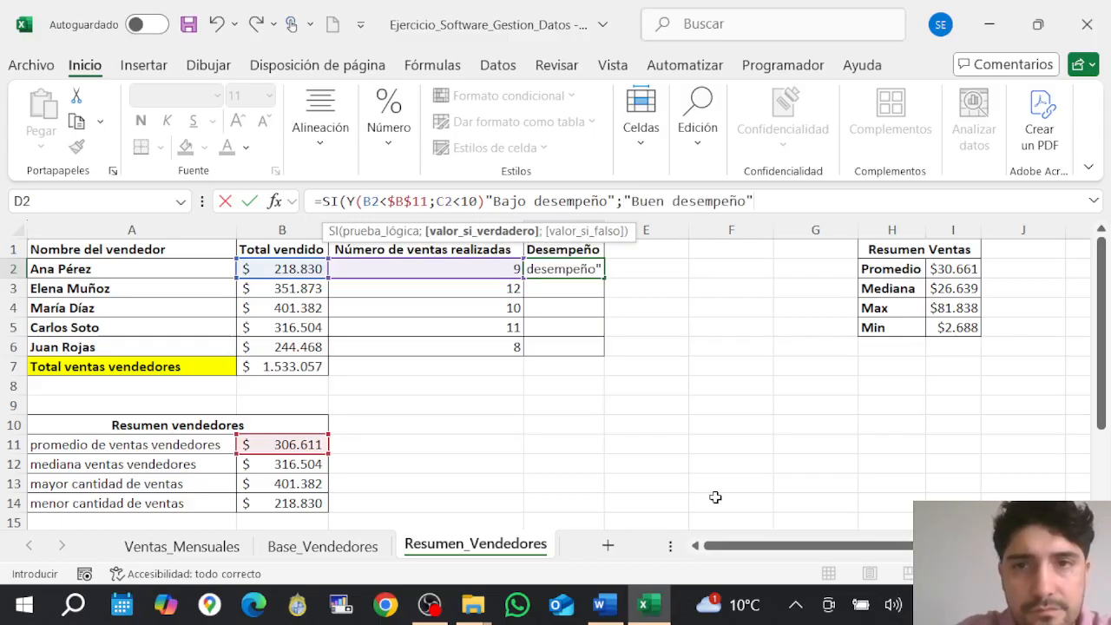
pyautogui.write(')')
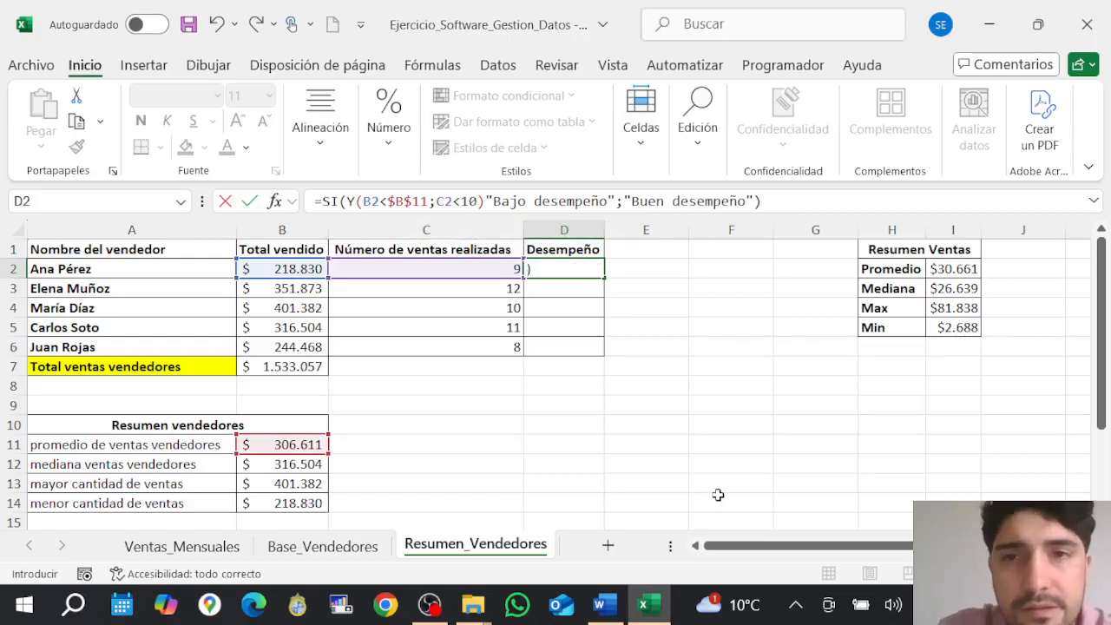
pyautogui.press('Return')
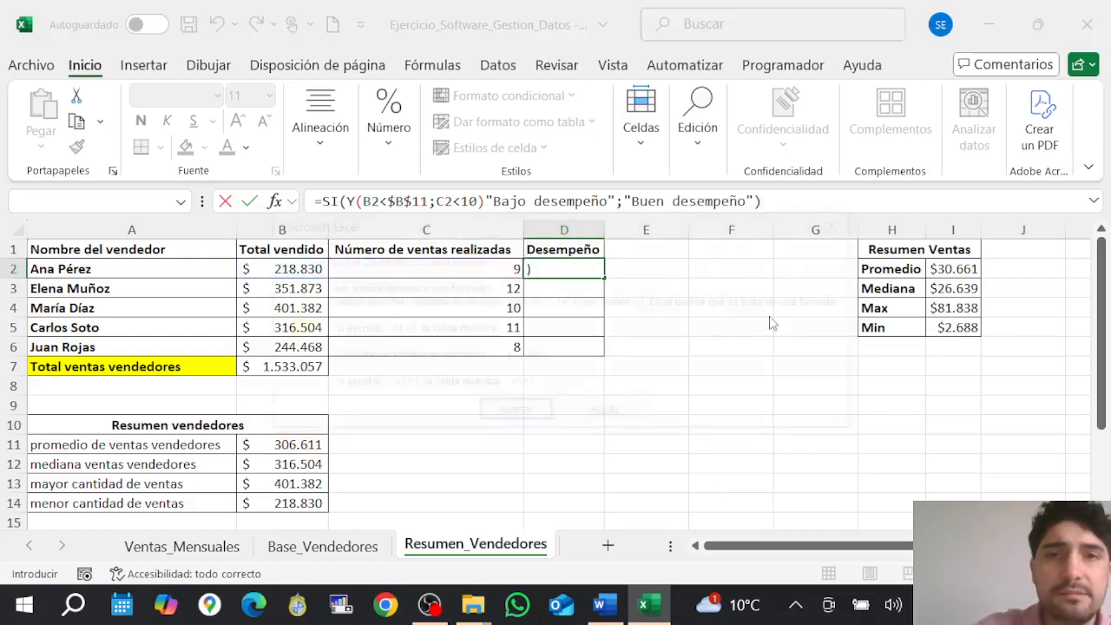
# Insert the missing semicolon before "Bajo desempeño" in D2's formula and enter the corrected formula.
pyautogui.click(514, 414)
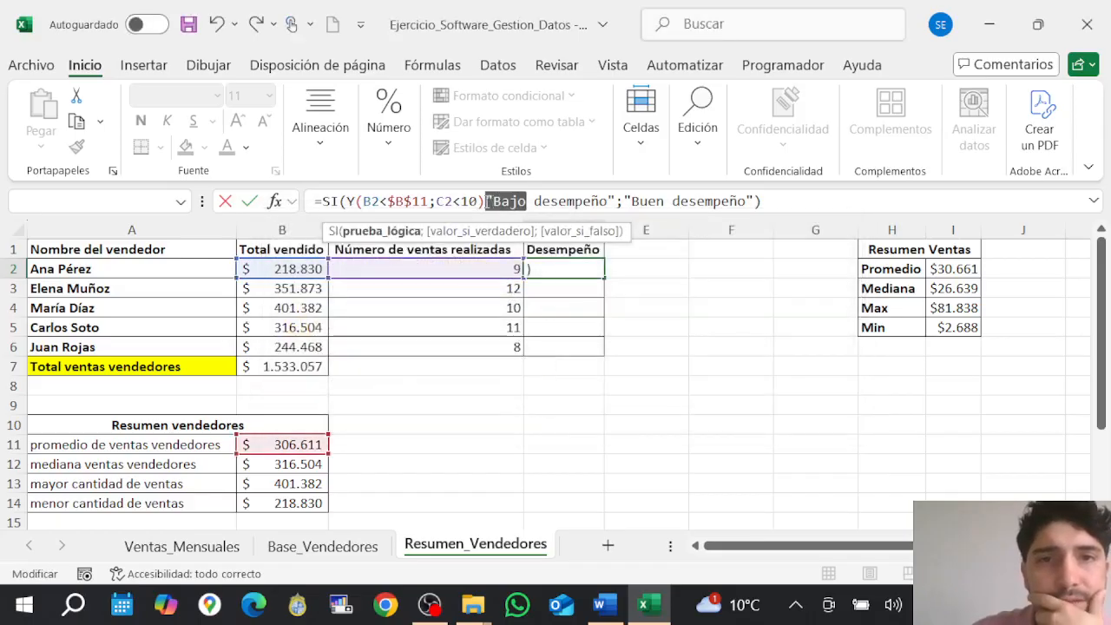
pyautogui.click(491, 201)
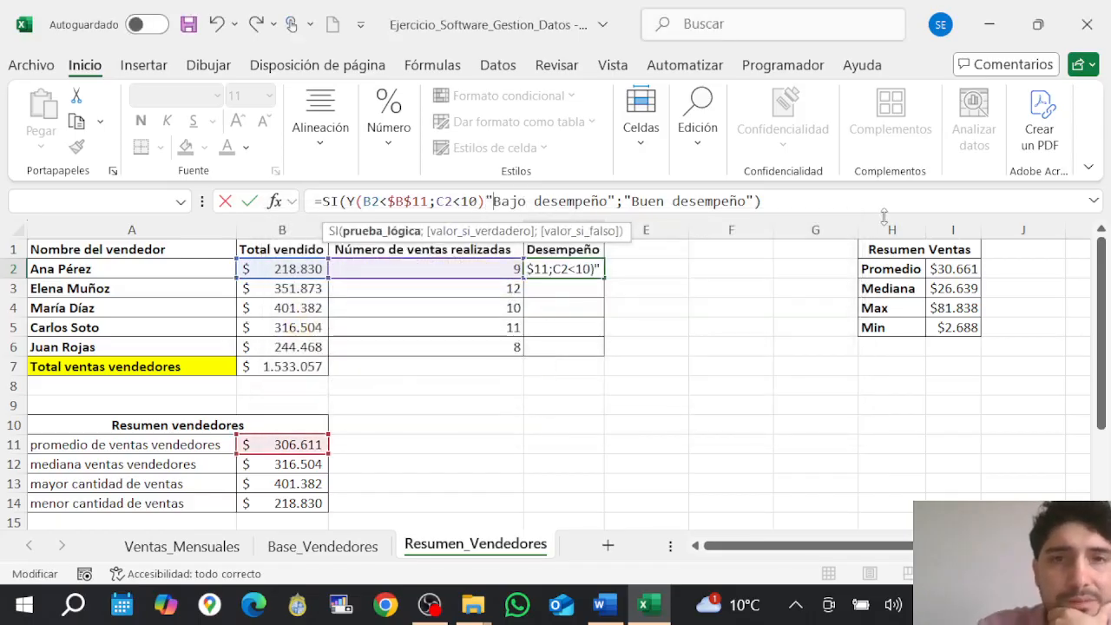
pyautogui.write(';')
pyautogui.click(827, 205)
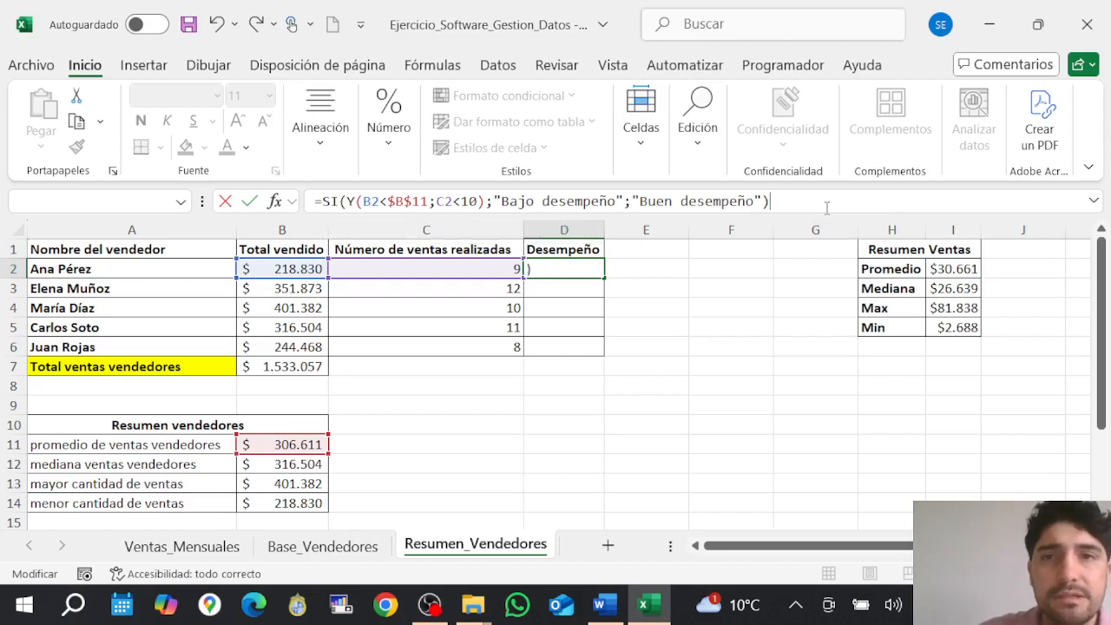
pyautogui.press('Return')
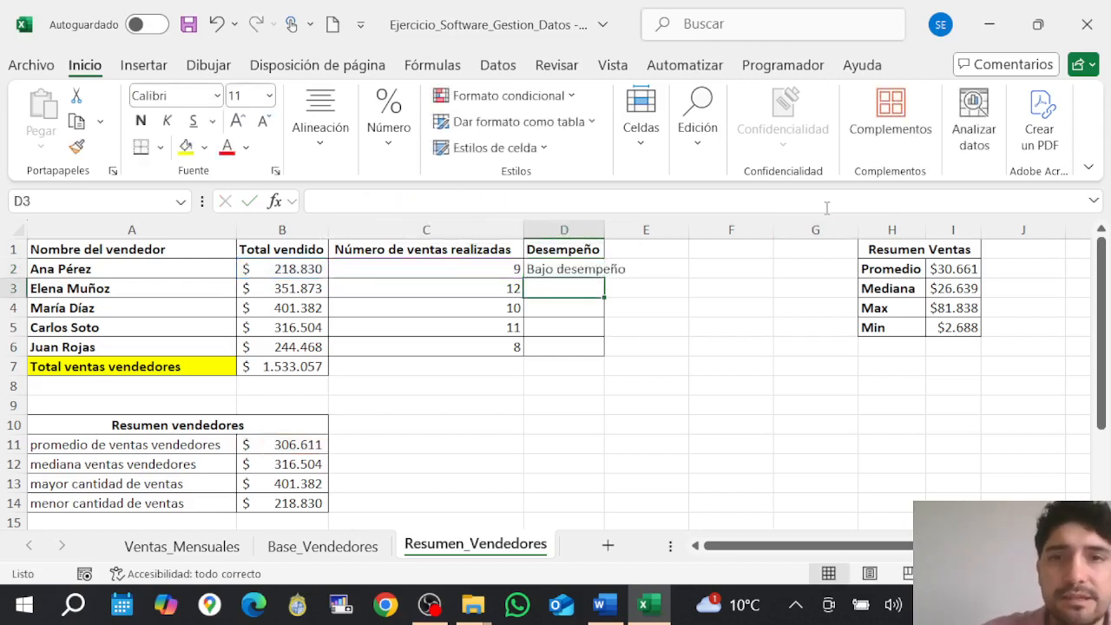
# Autofit the width of column D and fill the formula from D2 down to D6.
pyautogui.doubleClick(603, 229)
pyautogui.click(598, 269)
pyautogui.moveTo(630, 277); pyautogui.dragTo(678, 346)
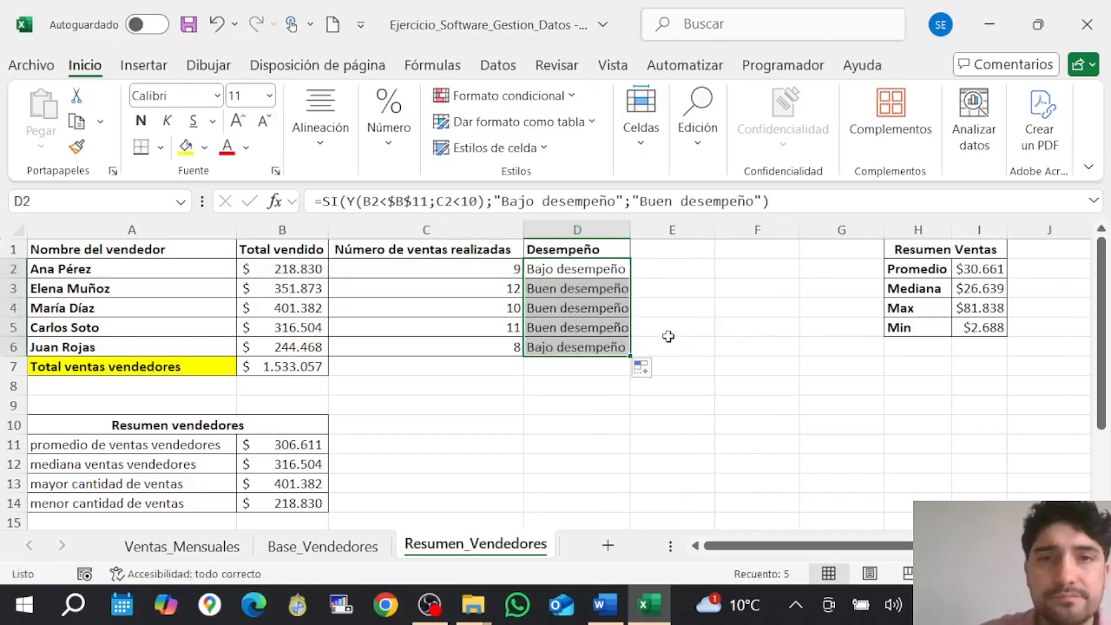
pyautogui.click(664, 330)
# In D2's formula, replace the $B$11 reference in the first Y condition with the PROMEDIO function.
pyautogui.click(610, 269)
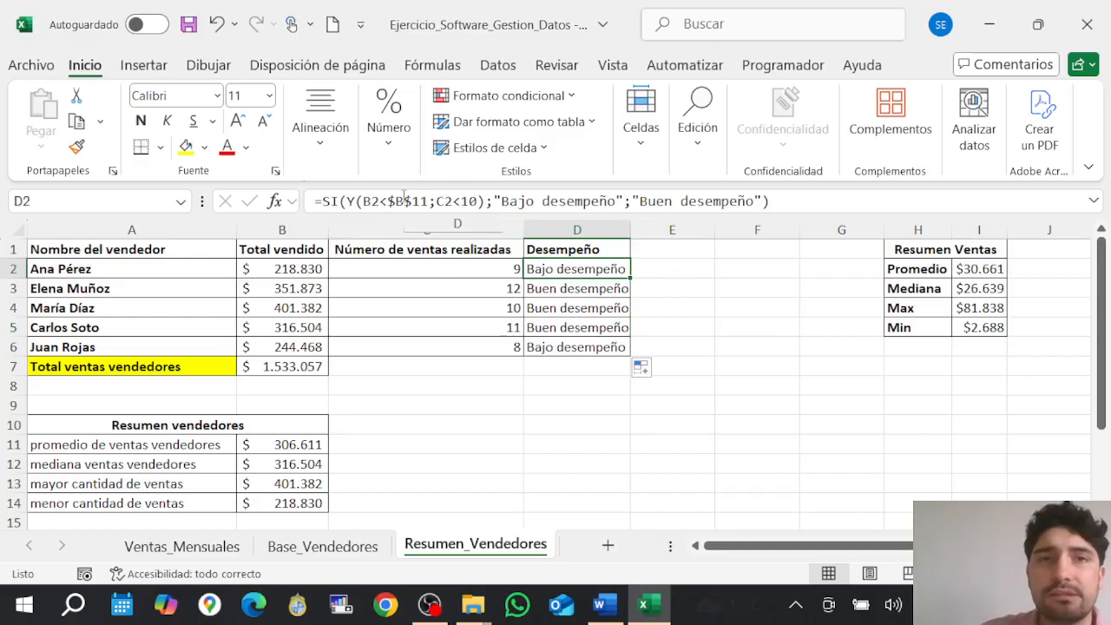
pyautogui.click(363, 202)
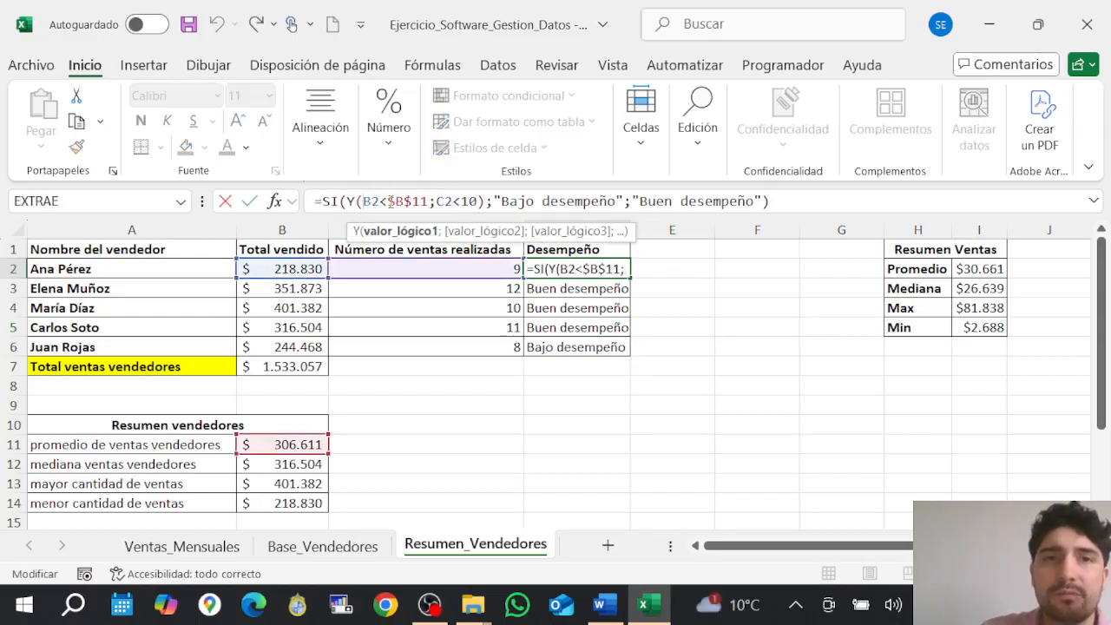
pyautogui.moveTo(388, 202); pyautogui.dragTo(428, 201)
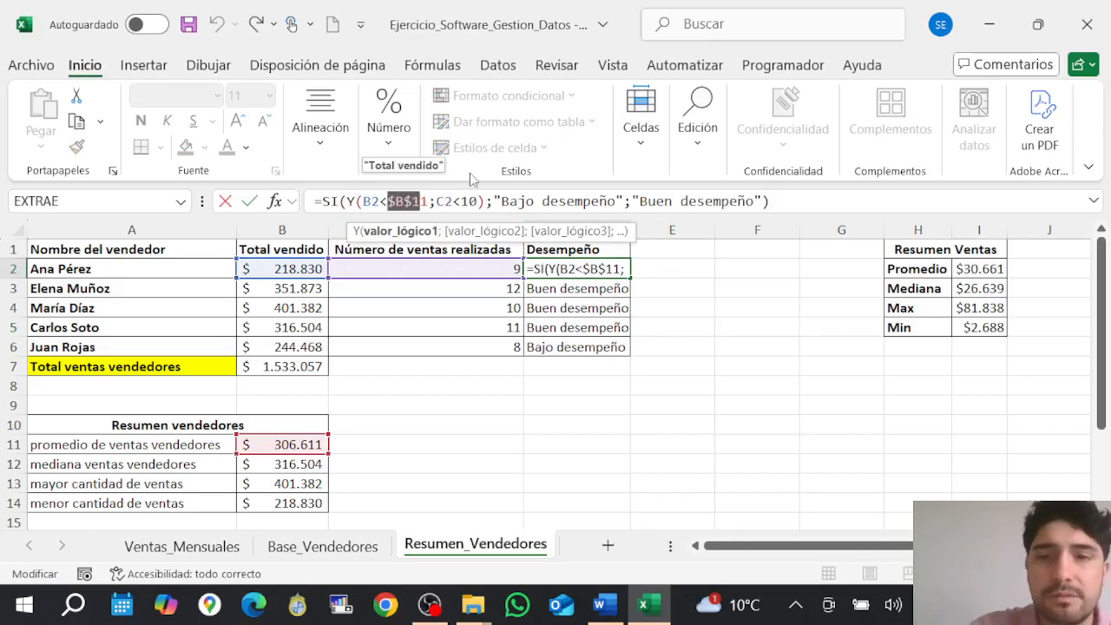
pyautogui.press('BackSpace')
pyautogui.write('preom')
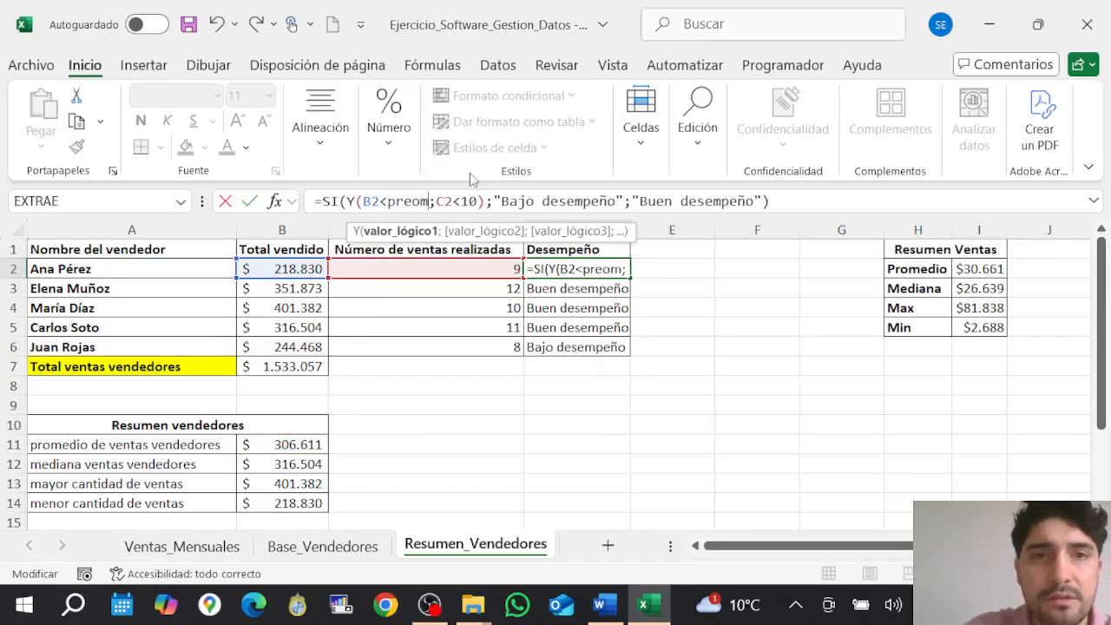
pyautogui.press('BackSpace')
pyautogui.press('BackSpace')
pyautogui.write('omedi')
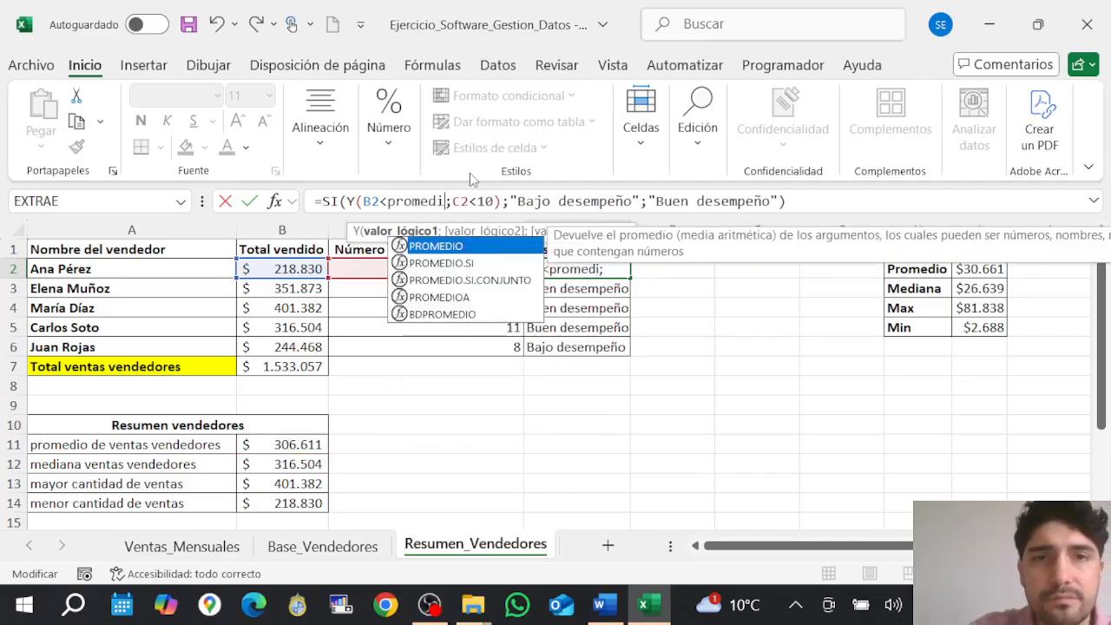
pyautogui.doubleClick(473, 246)
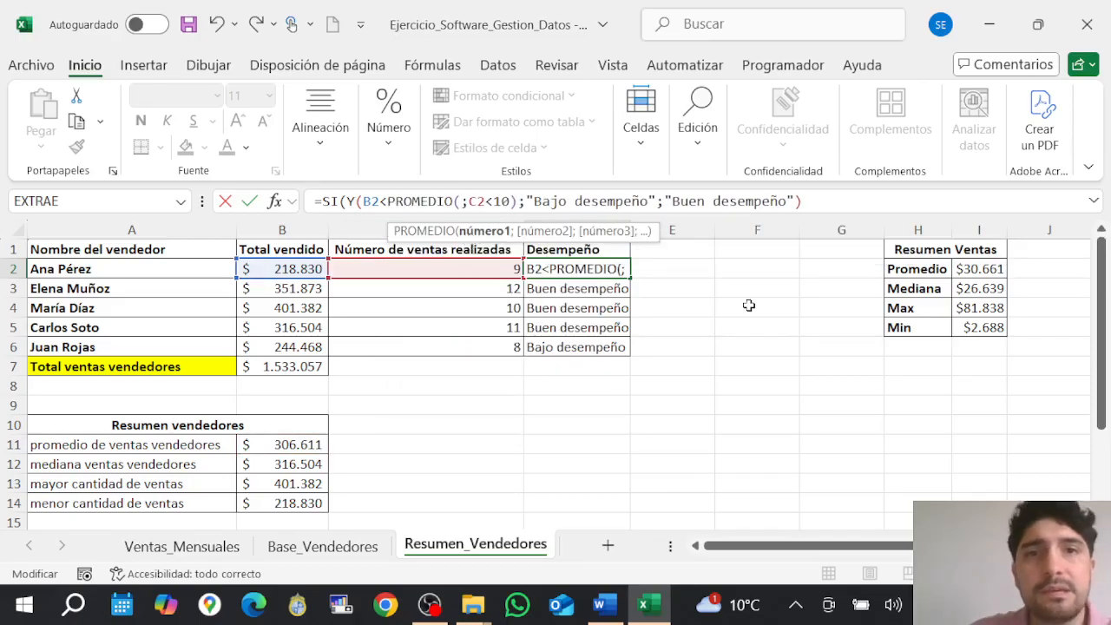
# Give PROMEDIO the absolute range $B$2:$B$6, close its parenthesis, and enter D2's revised formula.
pyautogui.moveTo(310, 269); pyautogui.dragTo(317, 347)
pyautogui.moveTo(503, 201); pyautogui.dragTo(464, 201)
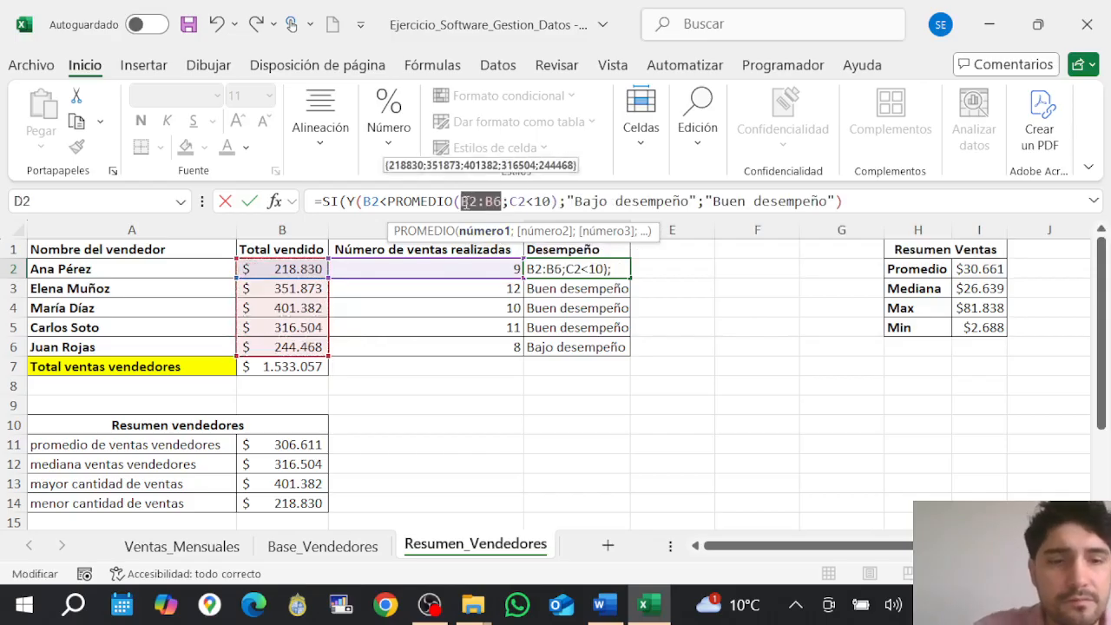
pyautogui.press('F4')
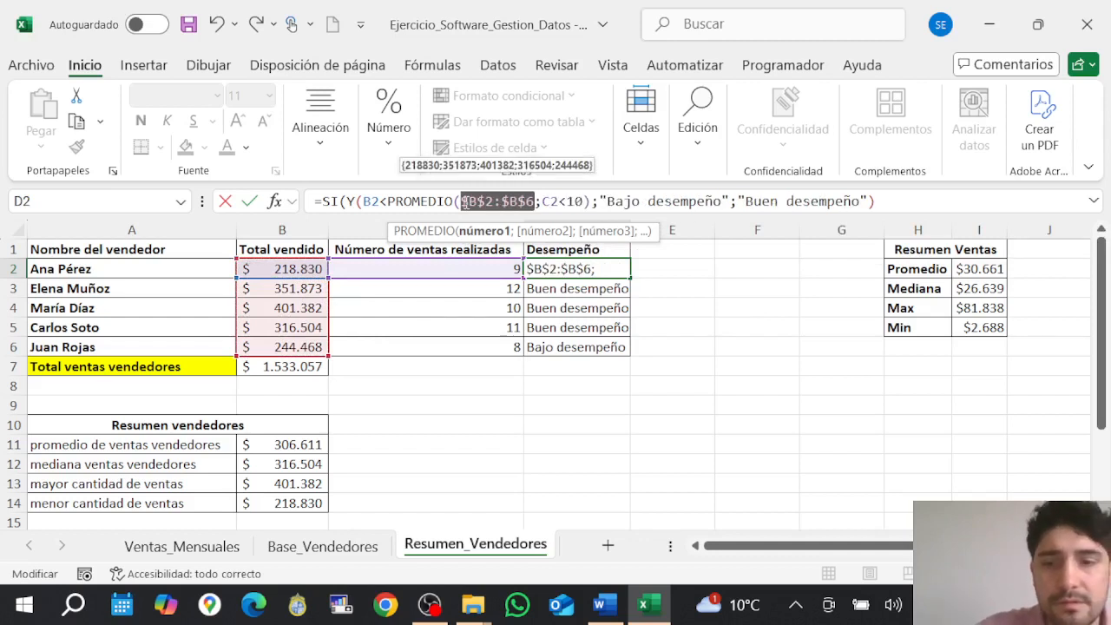
pyautogui.click(465, 201)
pyautogui.write(')')
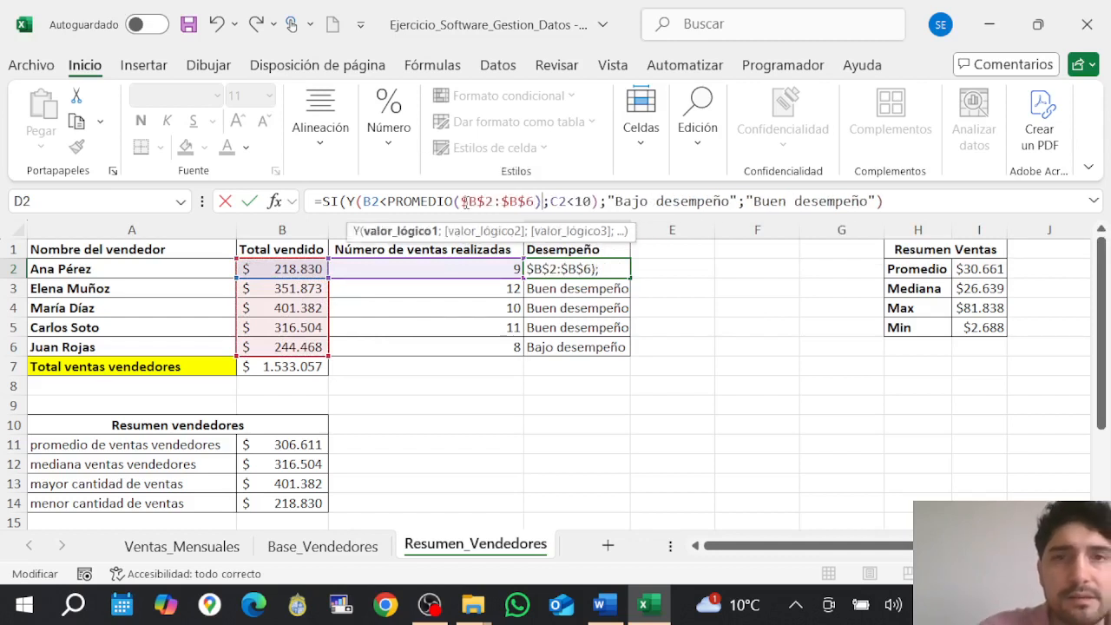
pyautogui.click(585, 201)
pyautogui.click(893, 202)
pyautogui.press('Return')
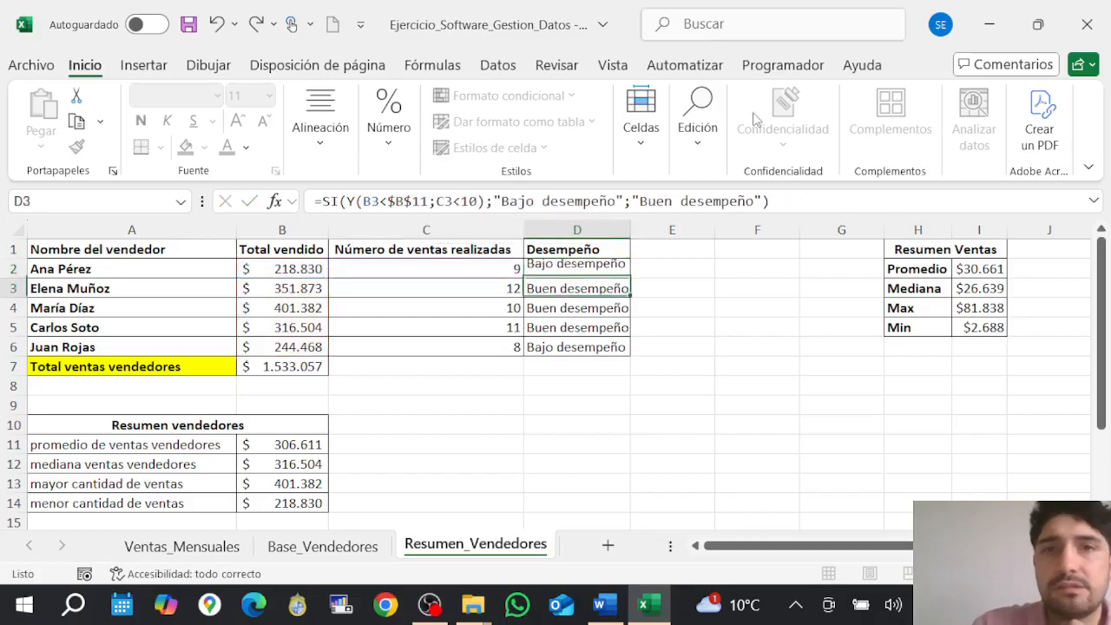
# Fill the revised performance formula from D2 down to D6.
pyautogui.click(619, 273)
pyautogui.moveTo(630, 283); pyautogui.dragTo(636, 350)
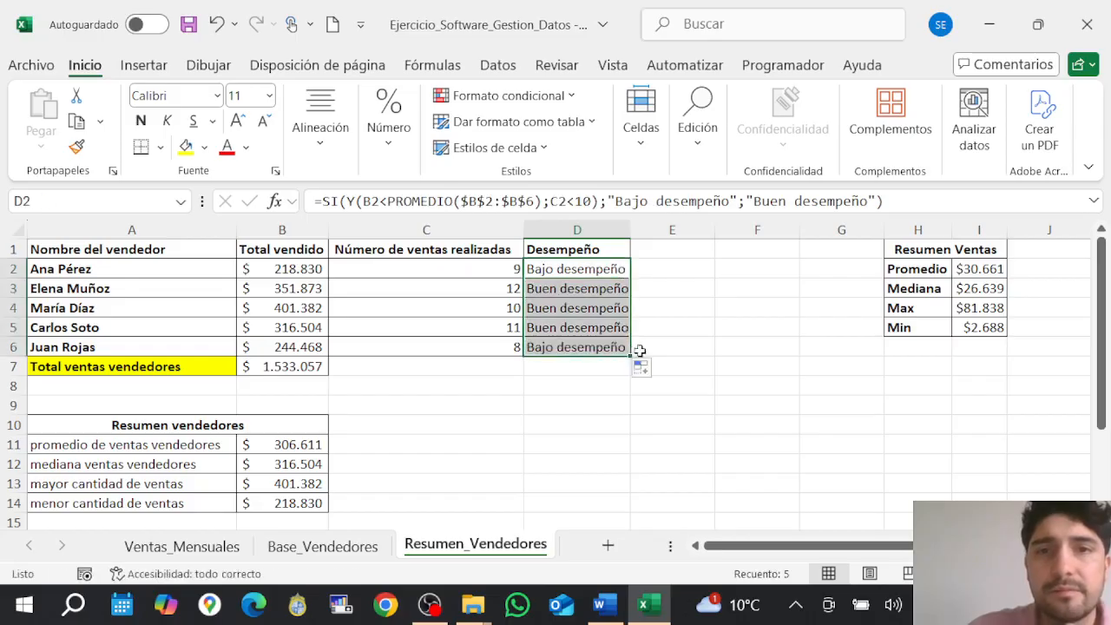
pyautogui.click(675, 359)
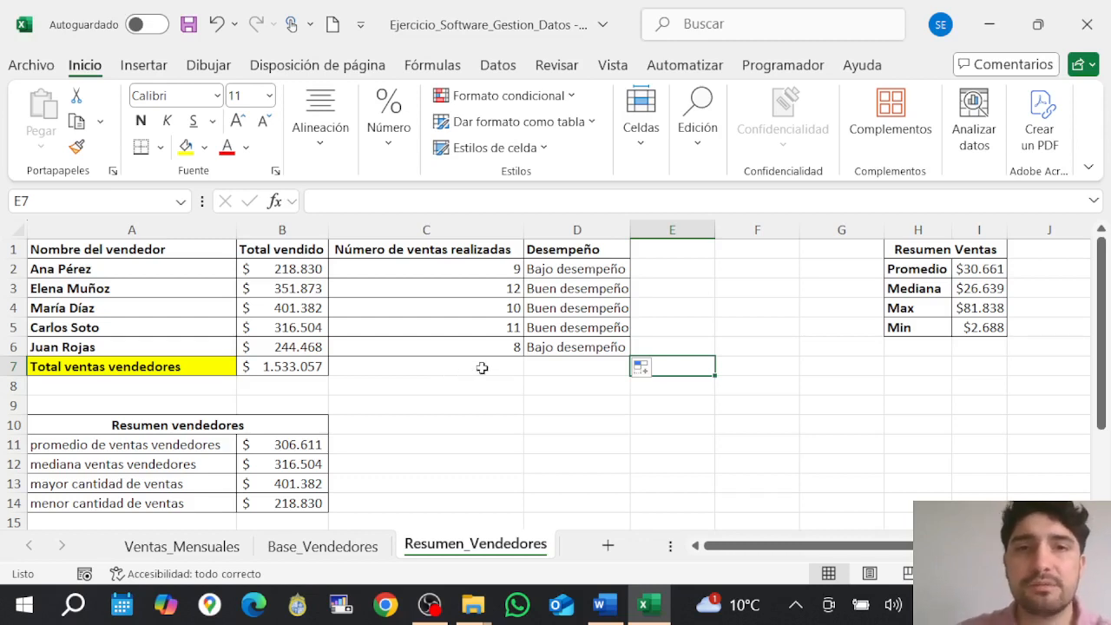
# Check the conditional formatting rules in the Word guide, and in Excel start a Texto que contiene rule on D2:D6 referencing =$D$2.
pyautogui.click(606, 602)
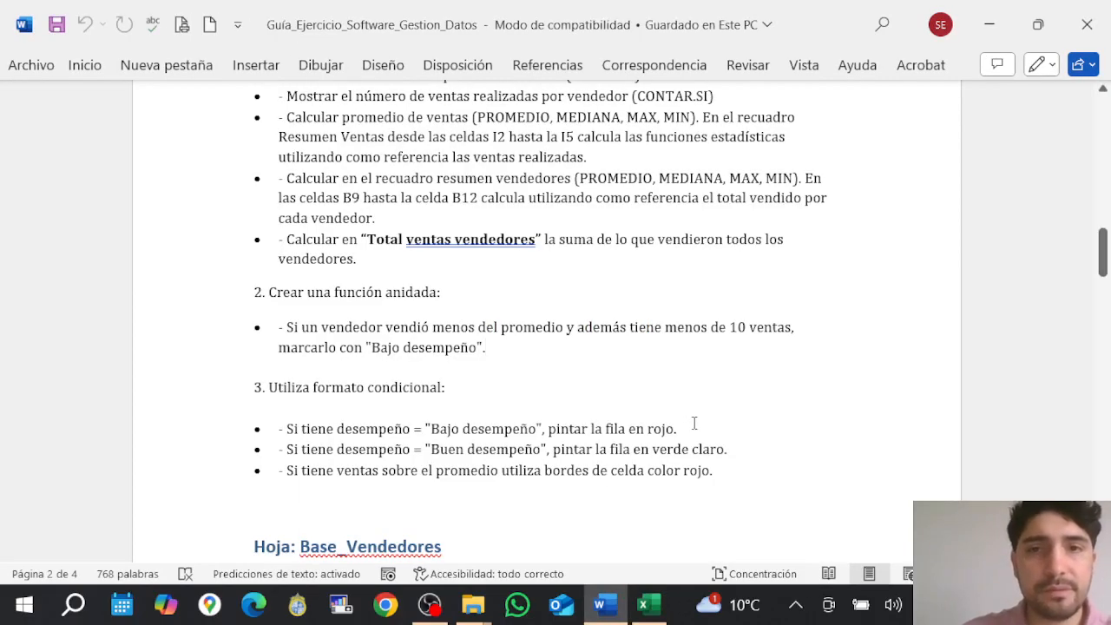
pyautogui.scroll(-3, 728, 434)
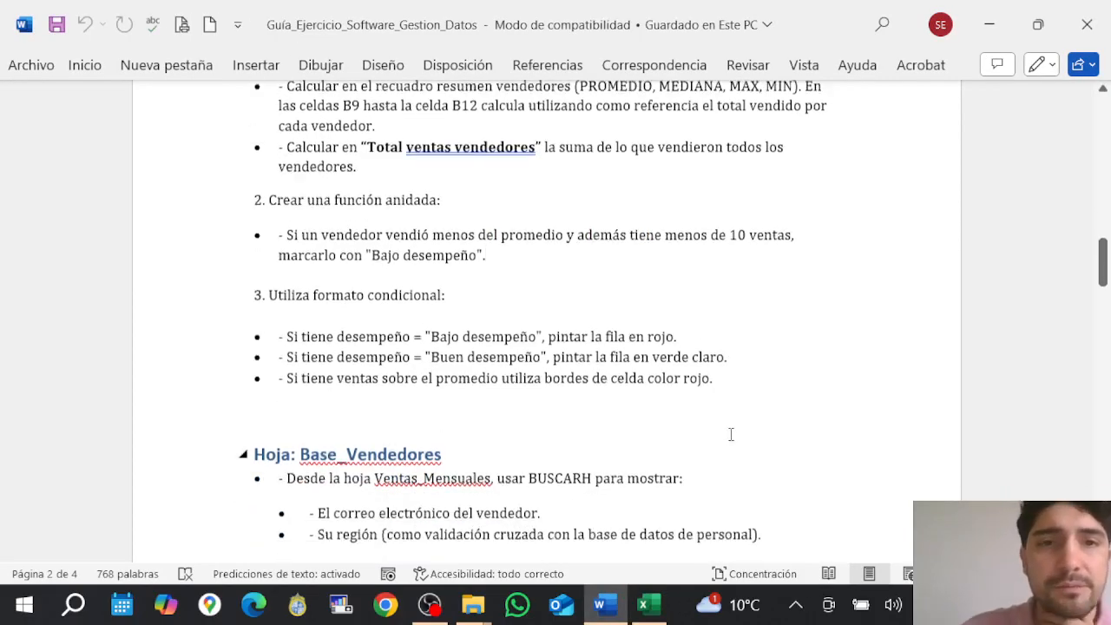
pyautogui.click(644, 607)
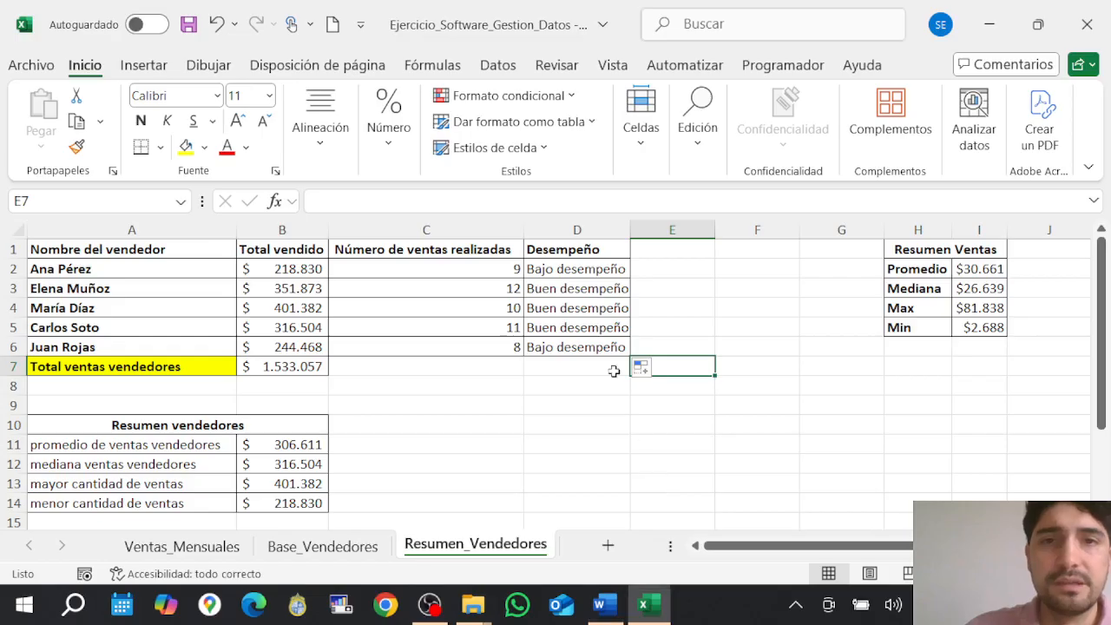
pyautogui.click(600, 270)
pyautogui.moveTo(600, 269); pyautogui.dragTo(597, 356)
pyautogui.click(527, 94)
pyautogui.moveTo(604, 235)
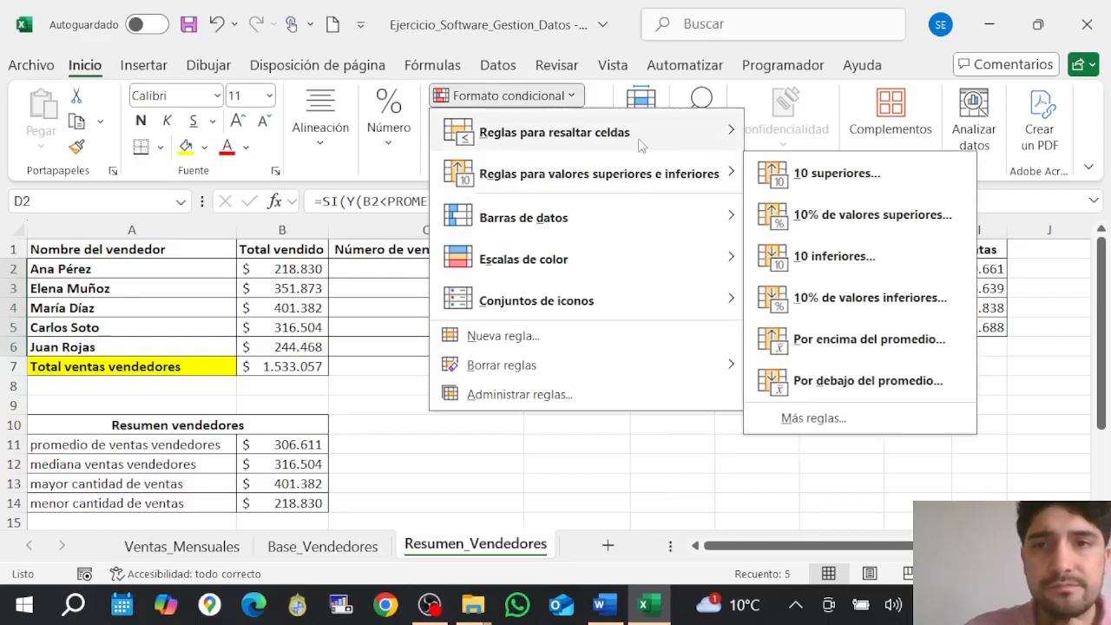
pyautogui.moveTo(682, 146)
pyautogui.click(848, 296)
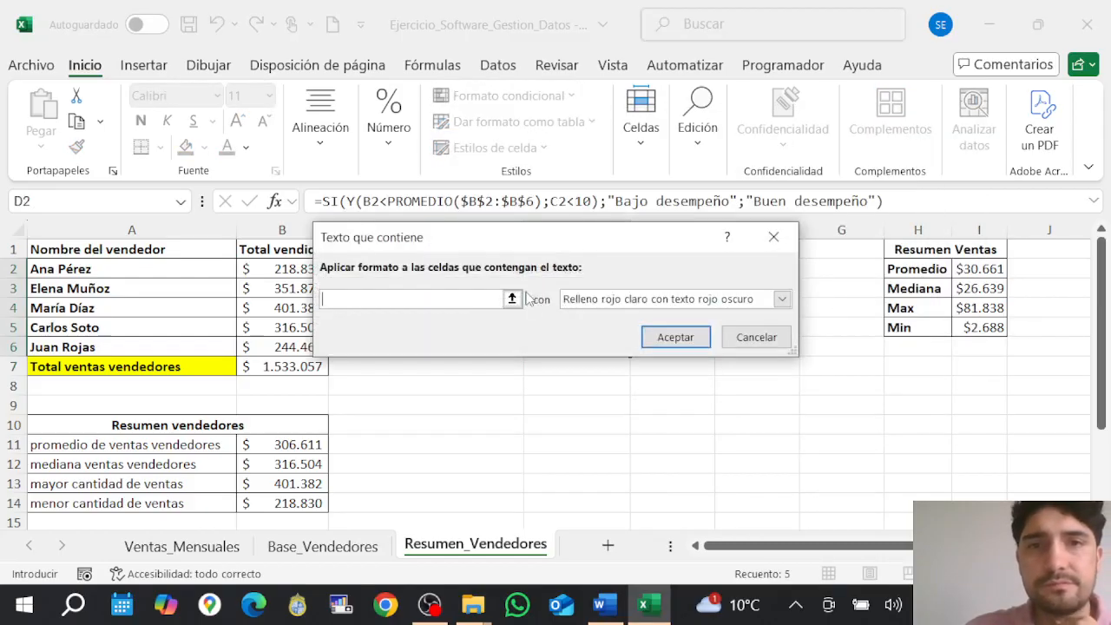
pyautogui.moveTo(495, 243); pyautogui.dragTo(511, 403)
pyautogui.click(560, 271)
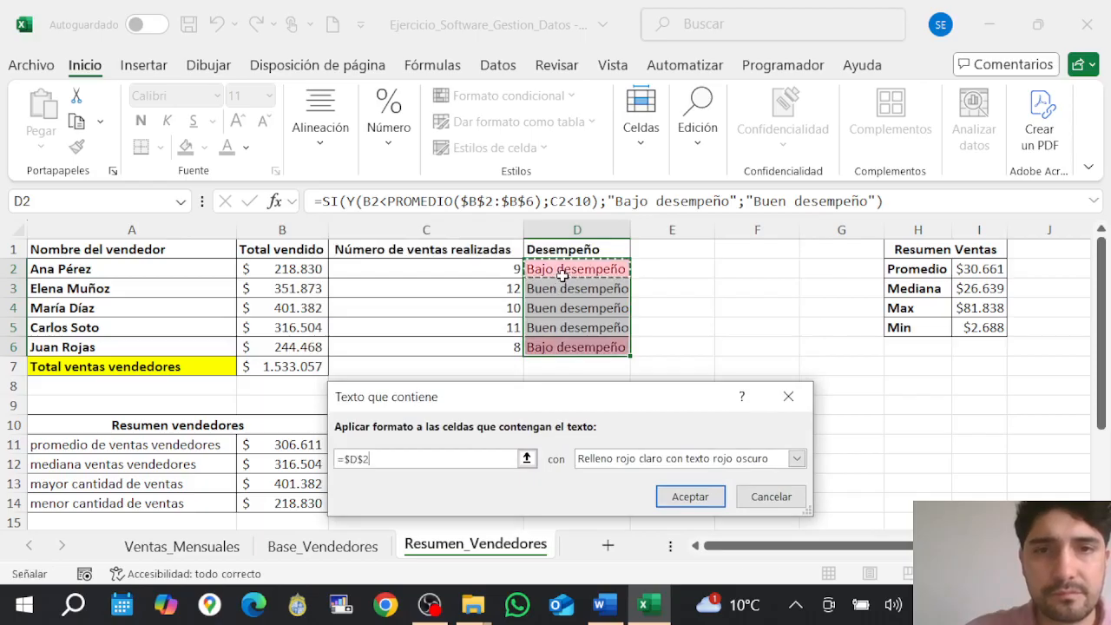
# Give the "Bajo desempeño" rule a custom format with a solid red fill and apply it.
pyautogui.click(796, 459)
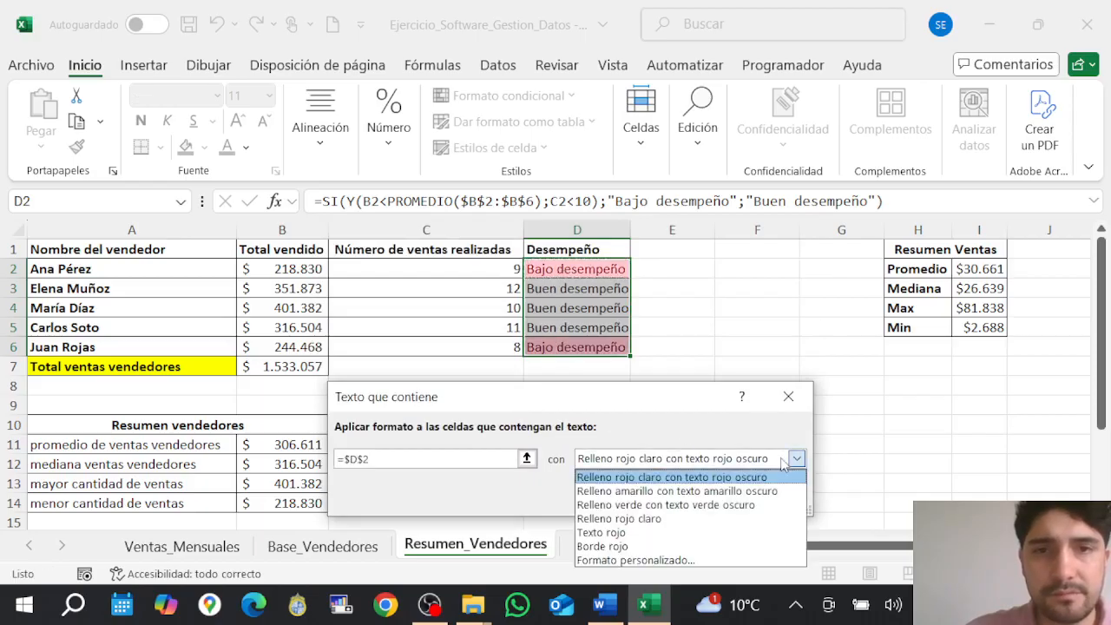
pyautogui.click(642, 560)
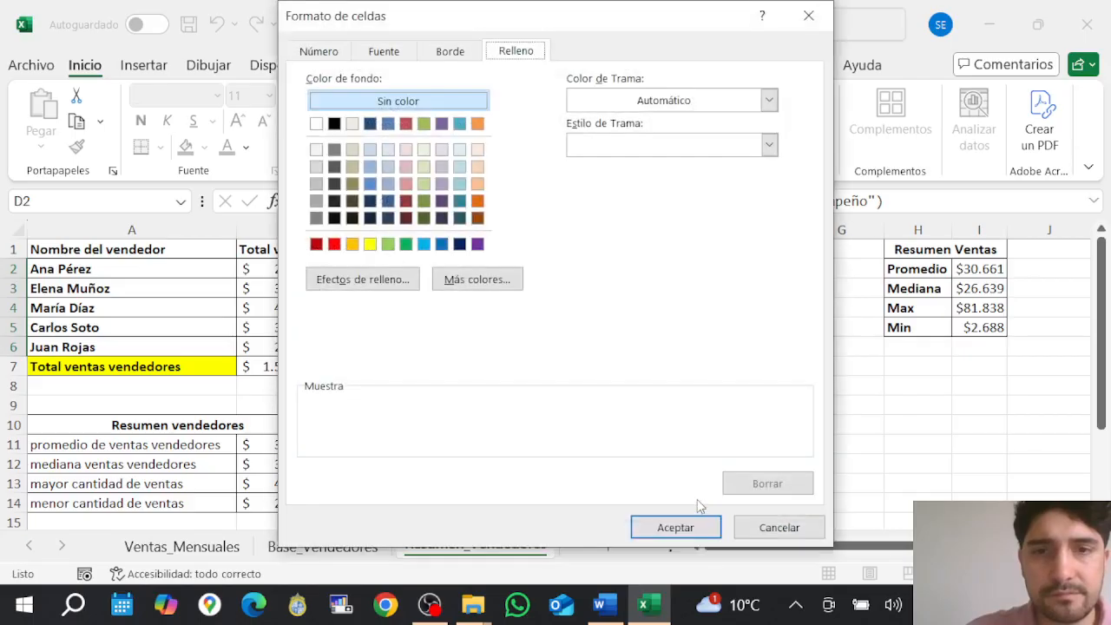
pyautogui.click(334, 244)
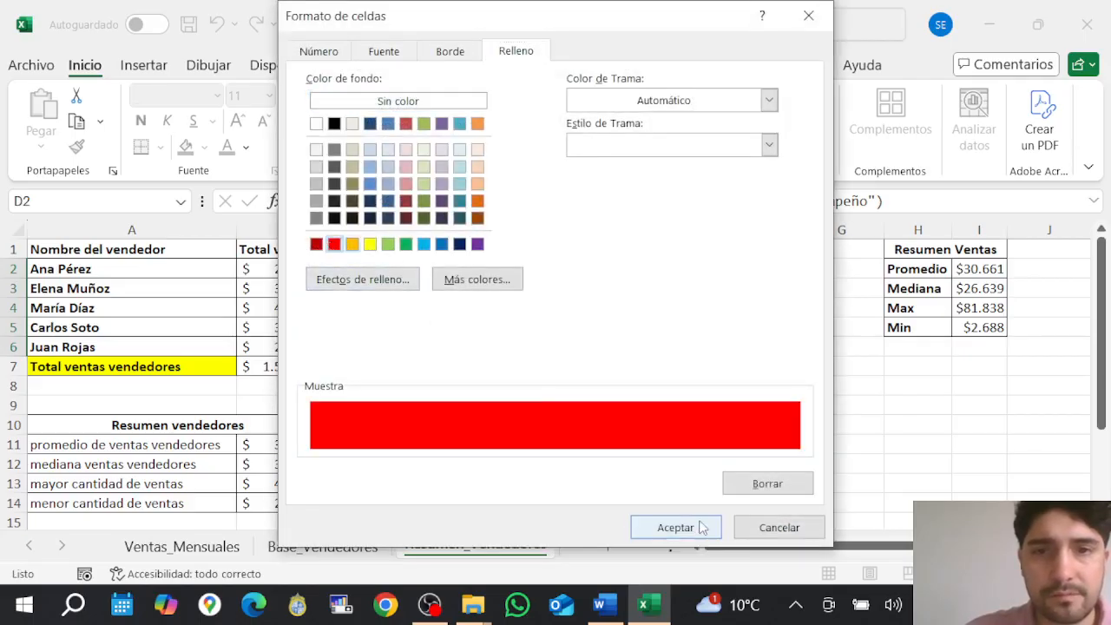
pyautogui.click(694, 526)
pyautogui.click(698, 496)
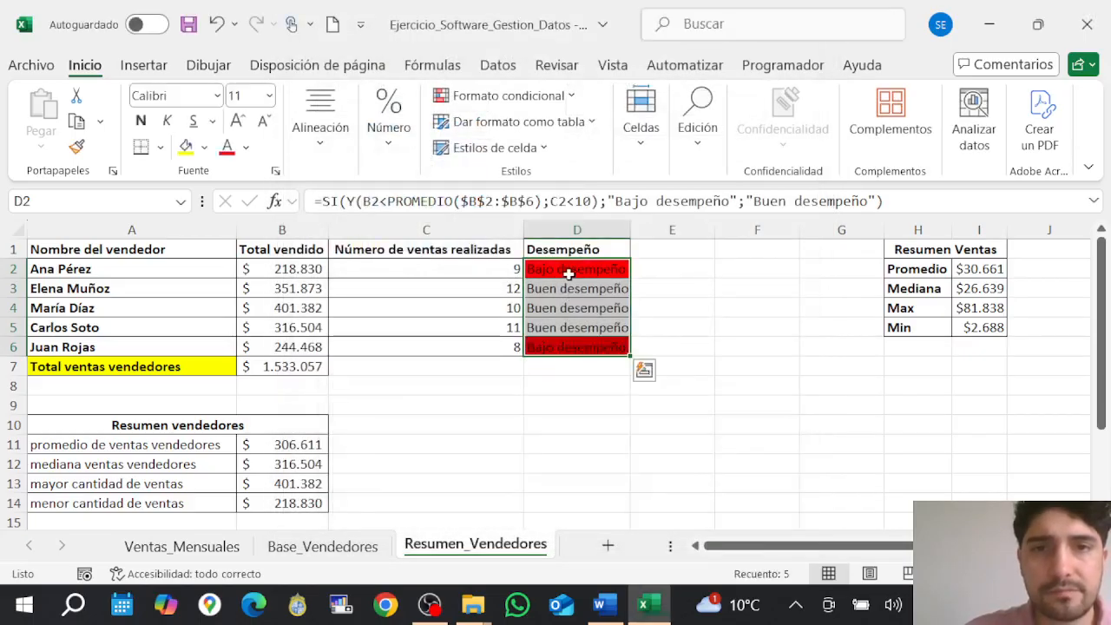
# Add a second Texto que contiene rule to D2:D6 referencing =$D$3, with a custom light green fill for "Buen desempeño".
pyautogui.click(507, 95)
pyautogui.moveTo(555, 130)
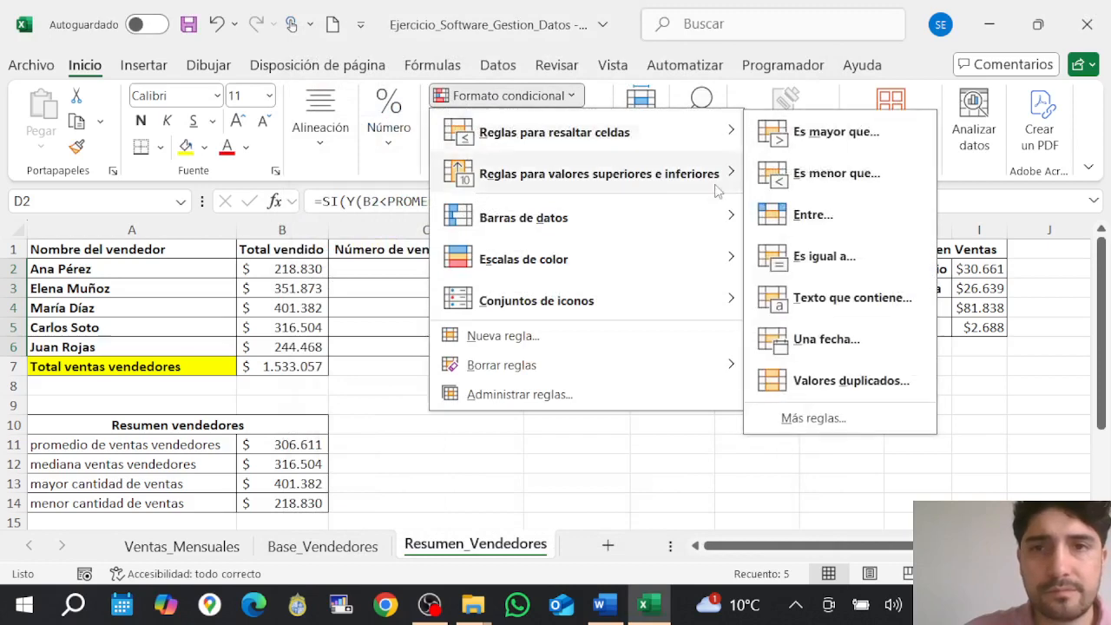
pyautogui.click(793, 295)
pyautogui.click(562, 291)
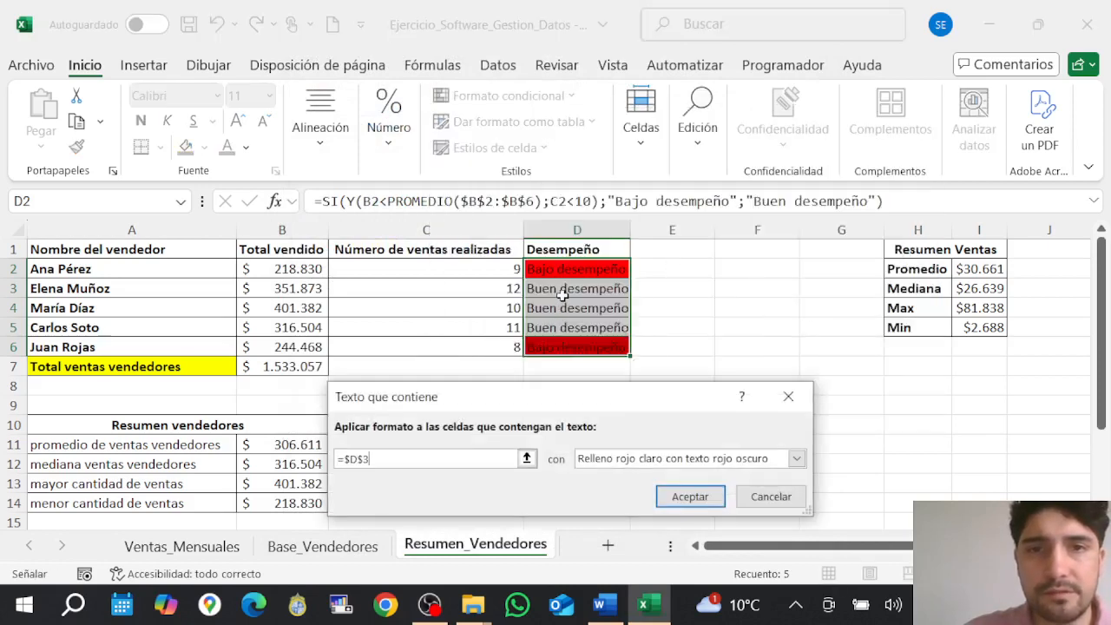
pyautogui.click(698, 458)
pyautogui.click(646, 562)
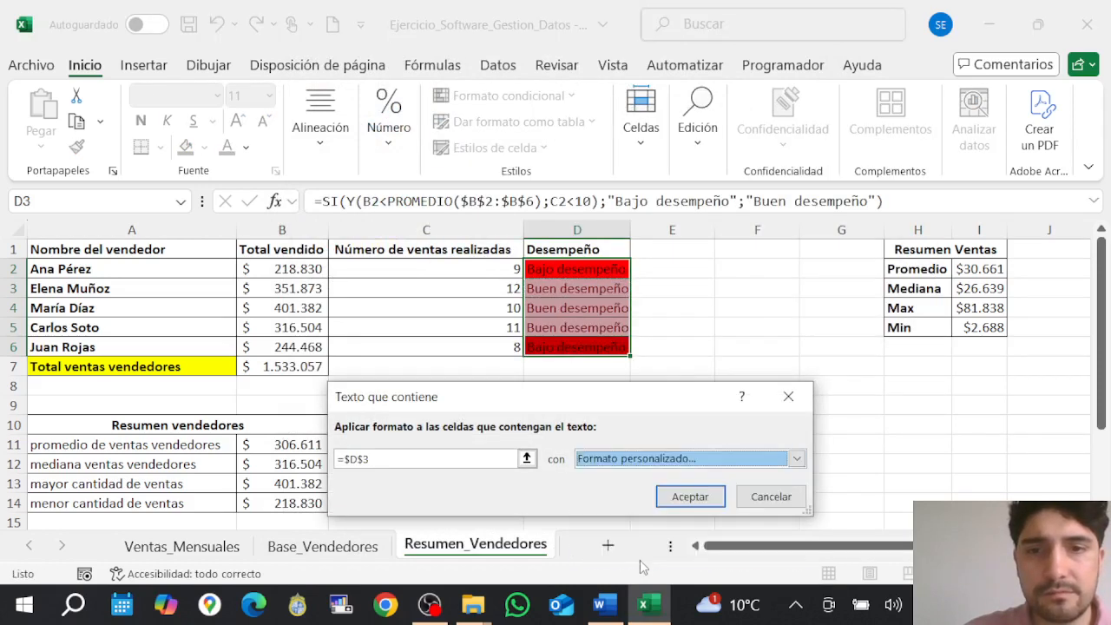
pyautogui.click(386, 273)
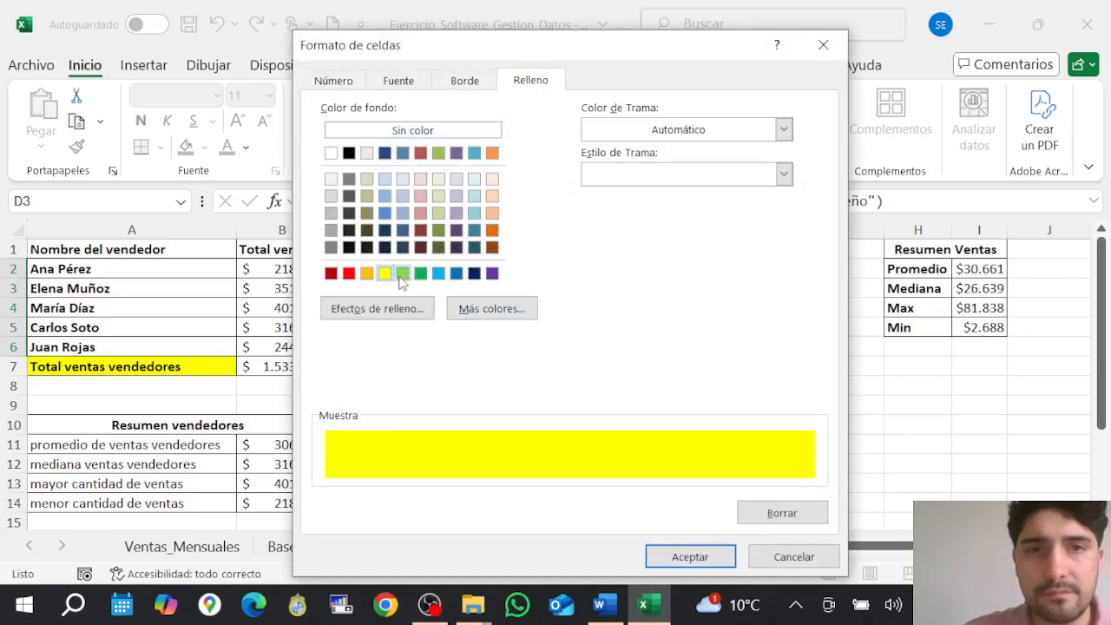
pyautogui.click(403, 273)
pyautogui.click(690, 556)
pyautogui.click(686, 493)
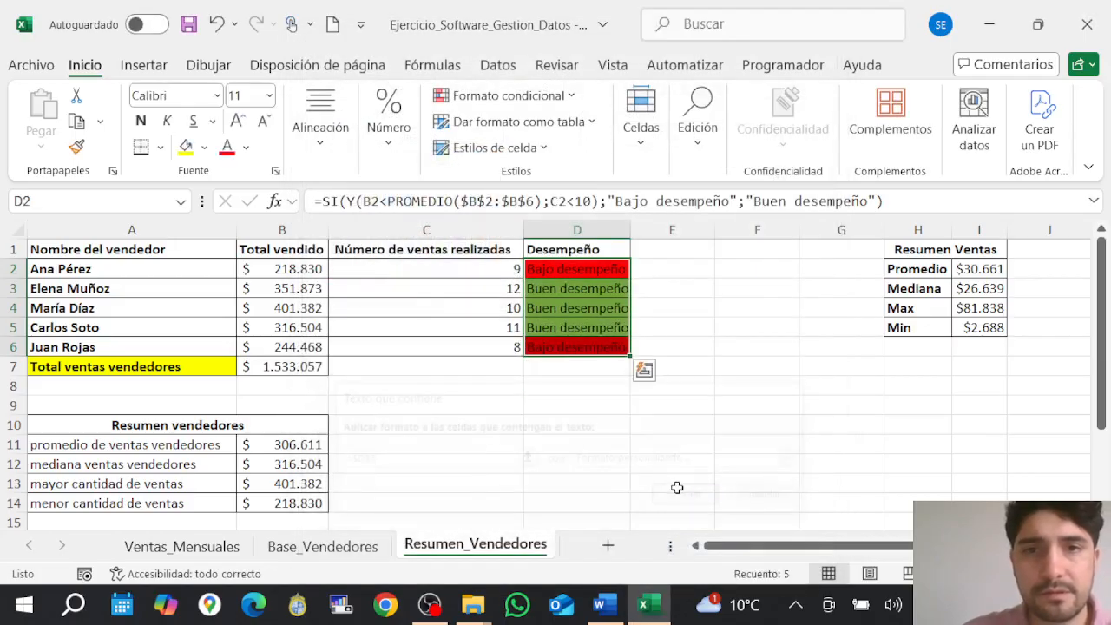
pyautogui.click(589, 478)
# Check the above-average sales rule in the Word guide, and in Excel select the Total vendido values B2:B6.
pyautogui.click(604, 604)
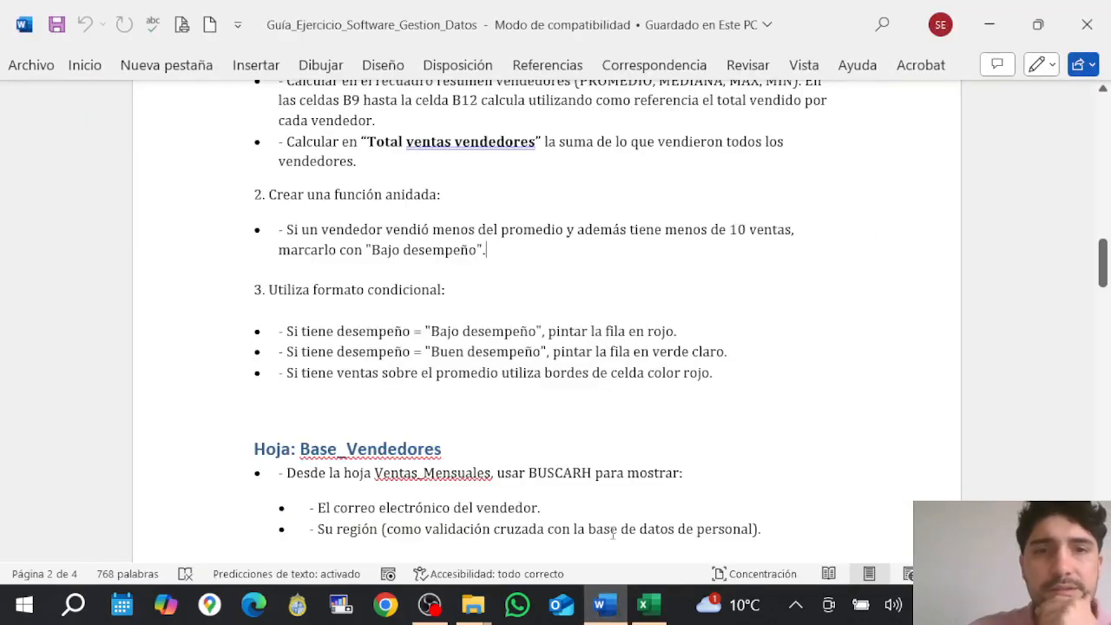
pyautogui.moveTo(338, 372); pyautogui.dragTo(590, 374)
pyautogui.click(561, 372)
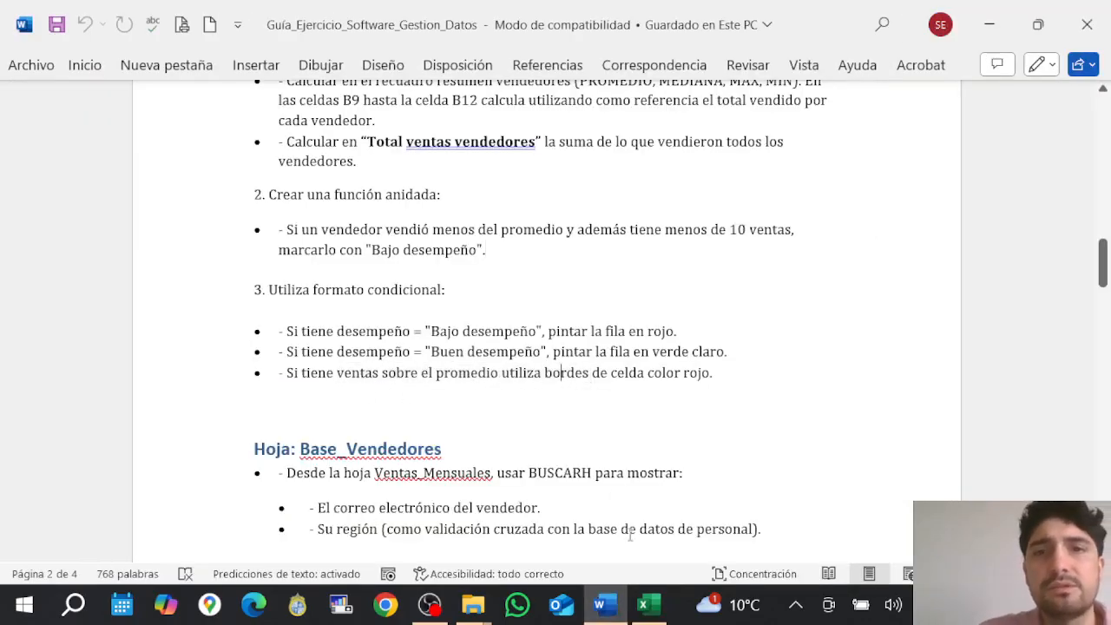
pyautogui.click(646, 605)
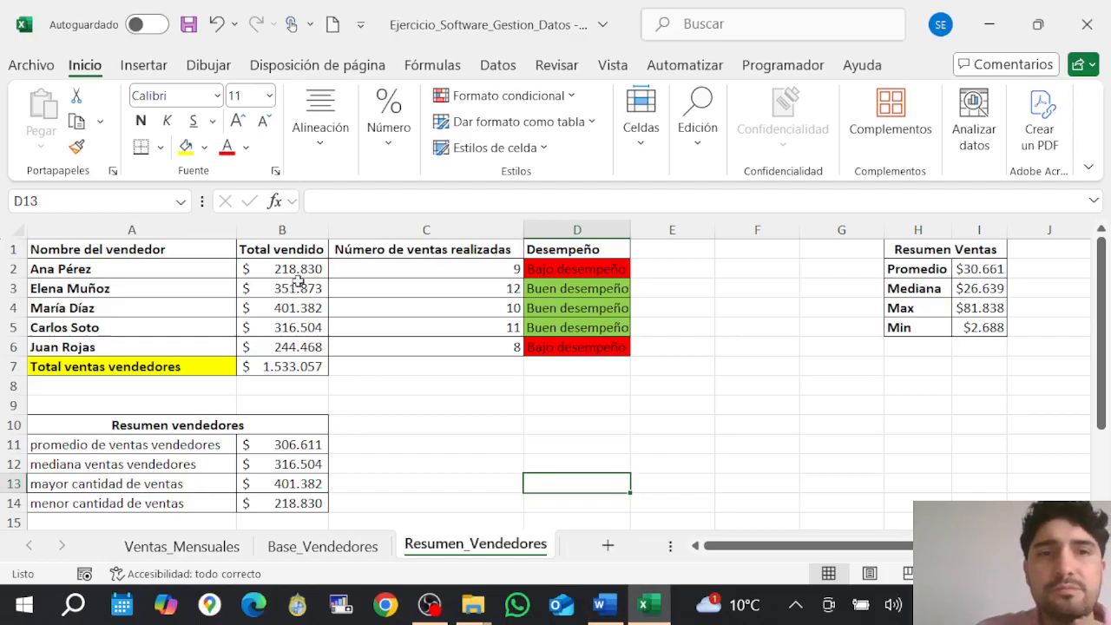
pyautogui.moveTo(301, 274); pyautogui.dragTo(299, 352)
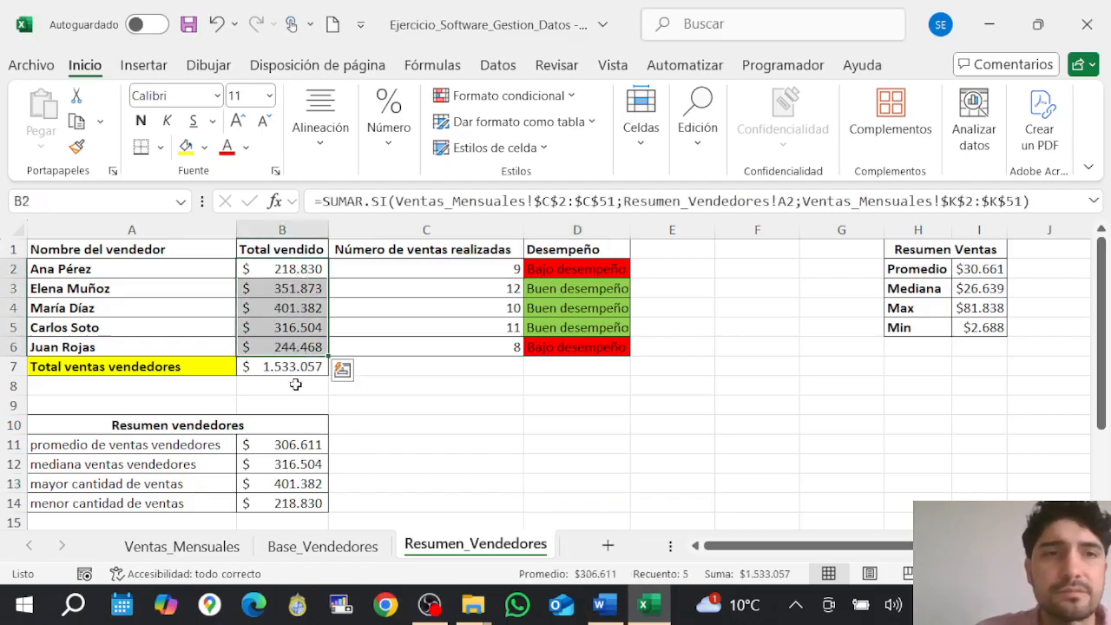
pyautogui.click(521, 95)
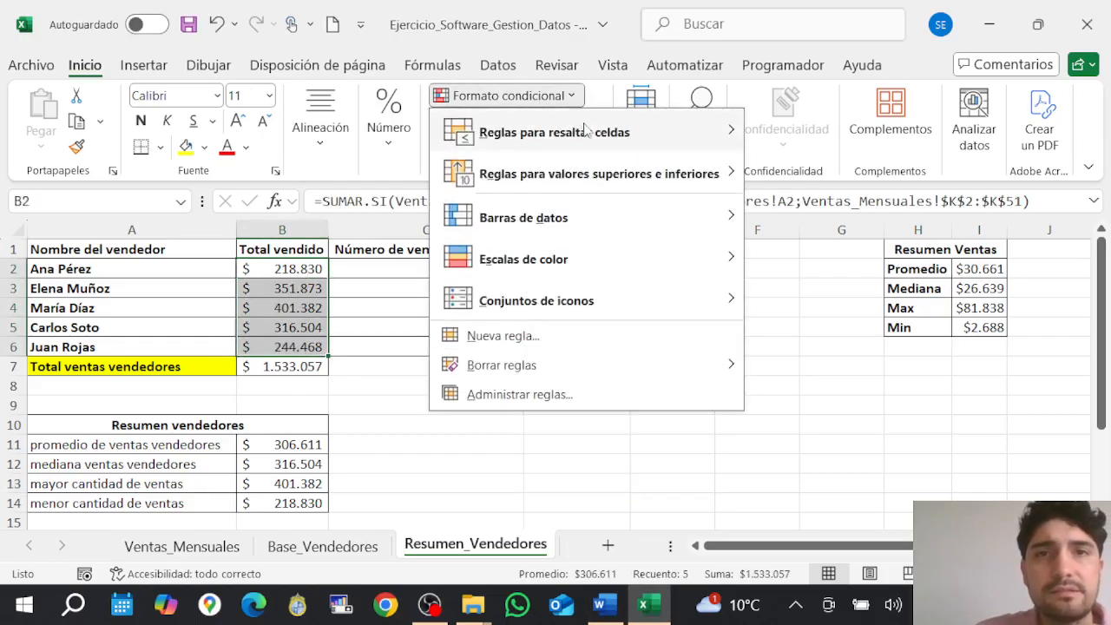
pyautogui.moveTo(632, 136)
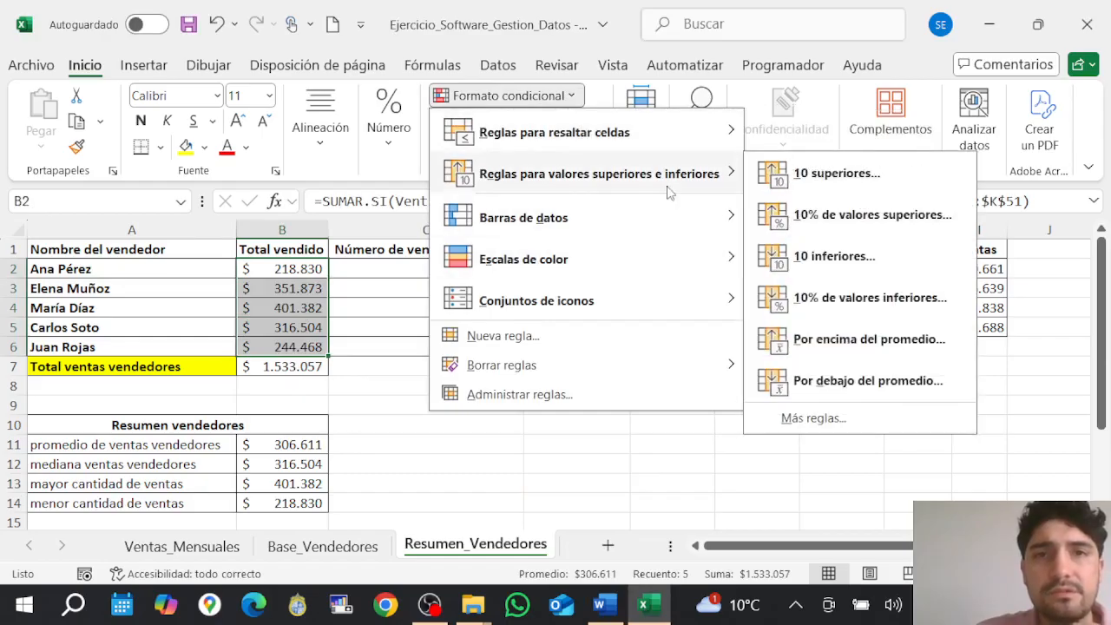
pyautogui.moveTo(559, 123)
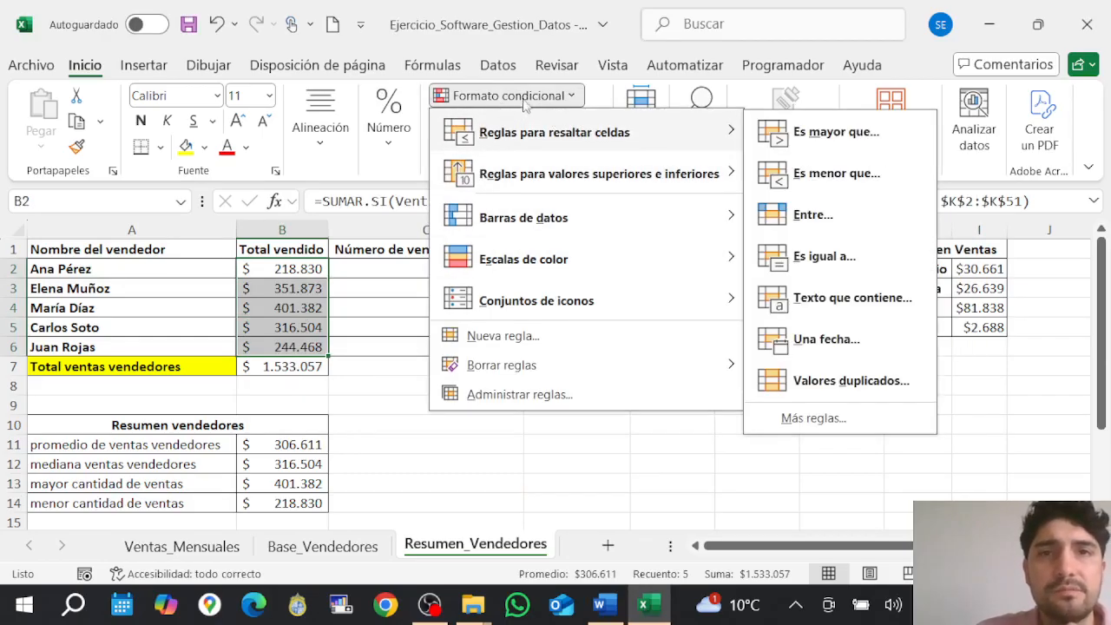
pyautogui.click(521, 97)
pyautogui.click(521, 97)
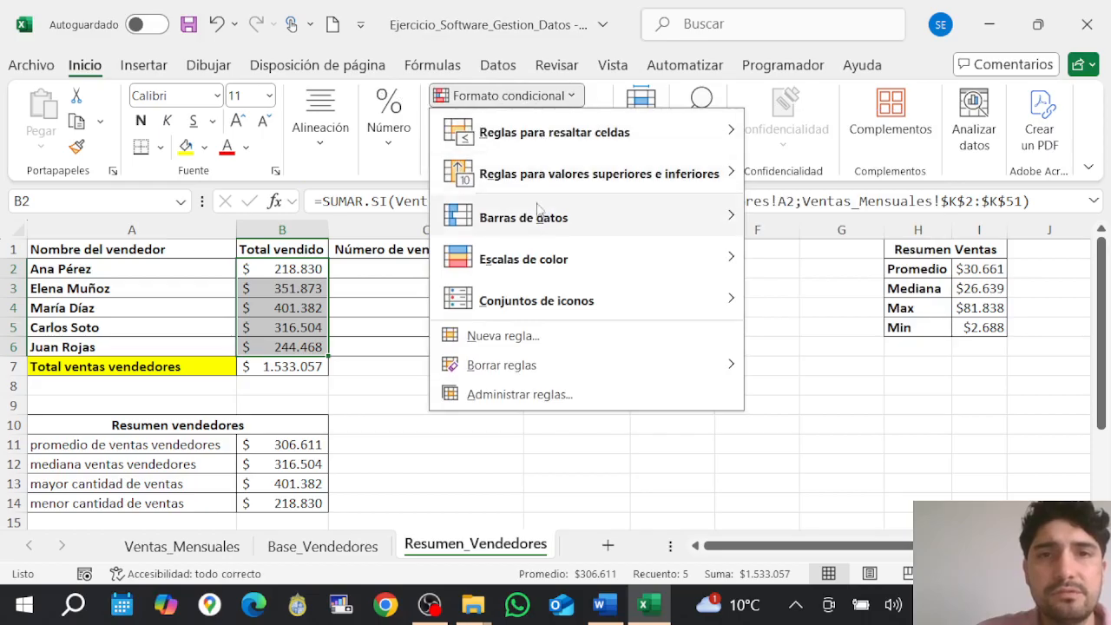
pyautogui.moveTo(677, 178)
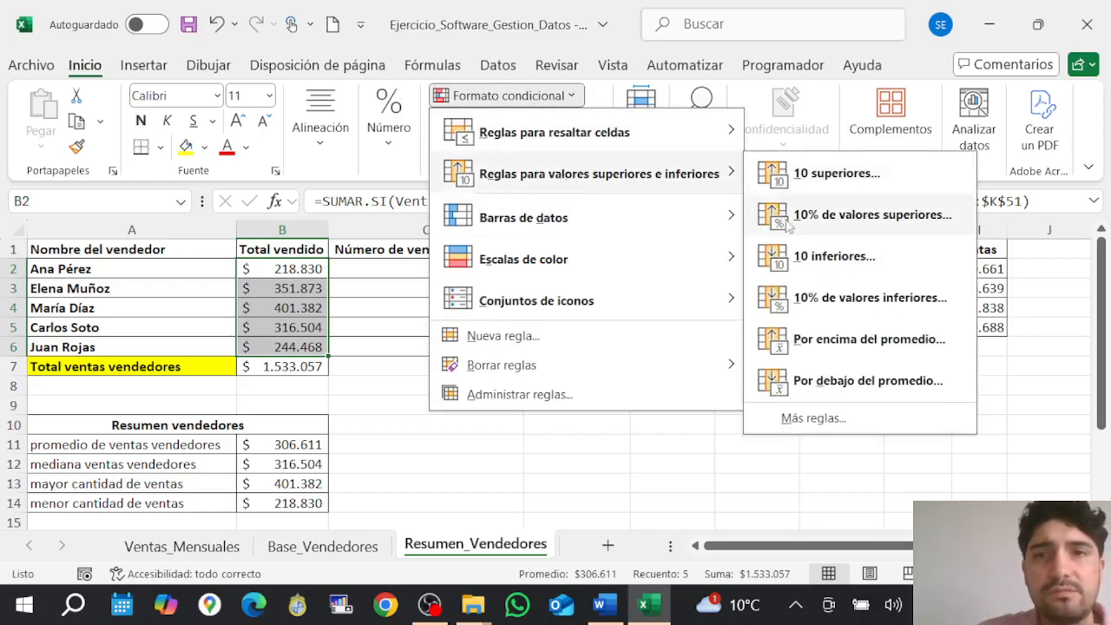
pyautogui.click(837, 346)
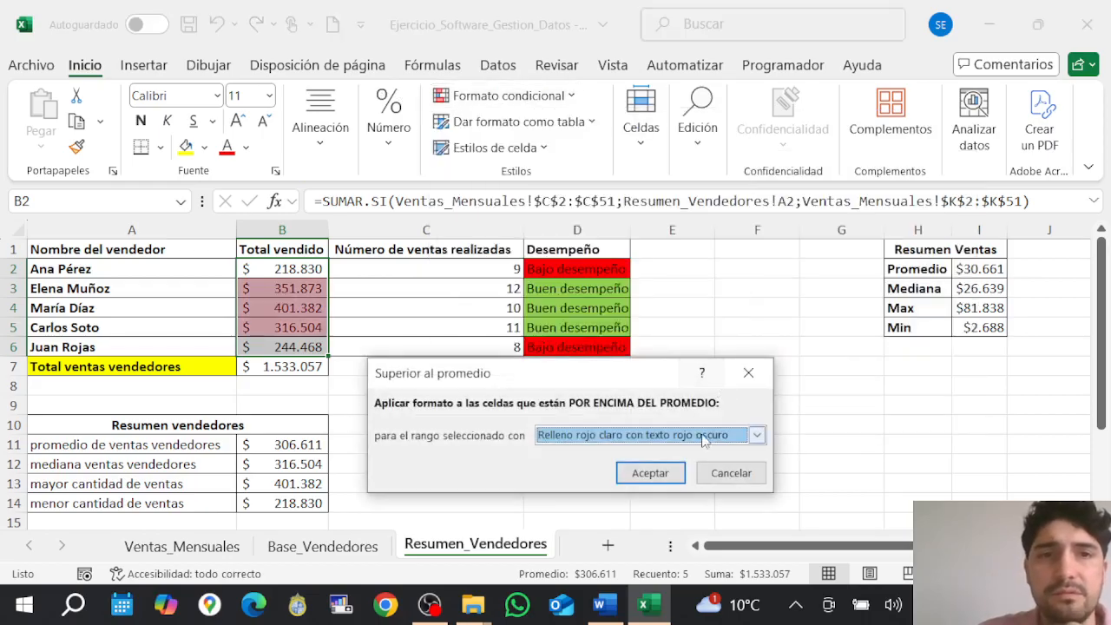
pyautogui.click(728, 472)
# Reread in the Word guide which cell border format above-average sales require, and return to Excel.
pyautogui.click(600, 607)
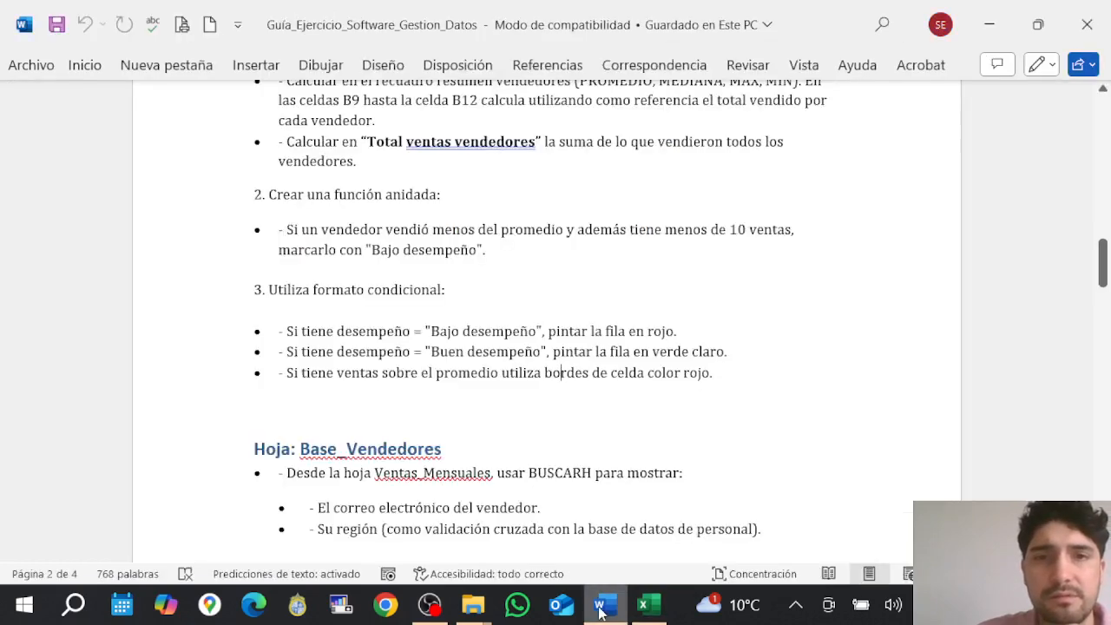
pyautogui.moveTo(366, 381); pyautogui.dragTo(668, 382)
pyautogui.click(651, 381)
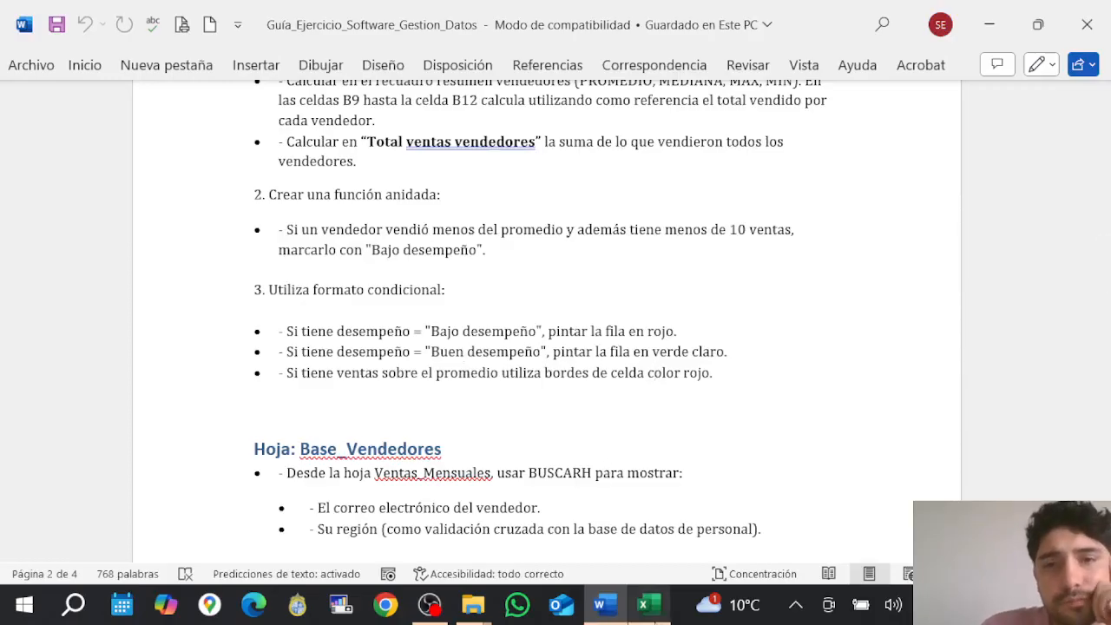
pyautogui.click(646, 605)
# Apply a Por encima del promedio conditional formatting rule with Borde rojo to B2:B6, and deselect the range to inspect the borders.
pyautogui.click(503, 95)
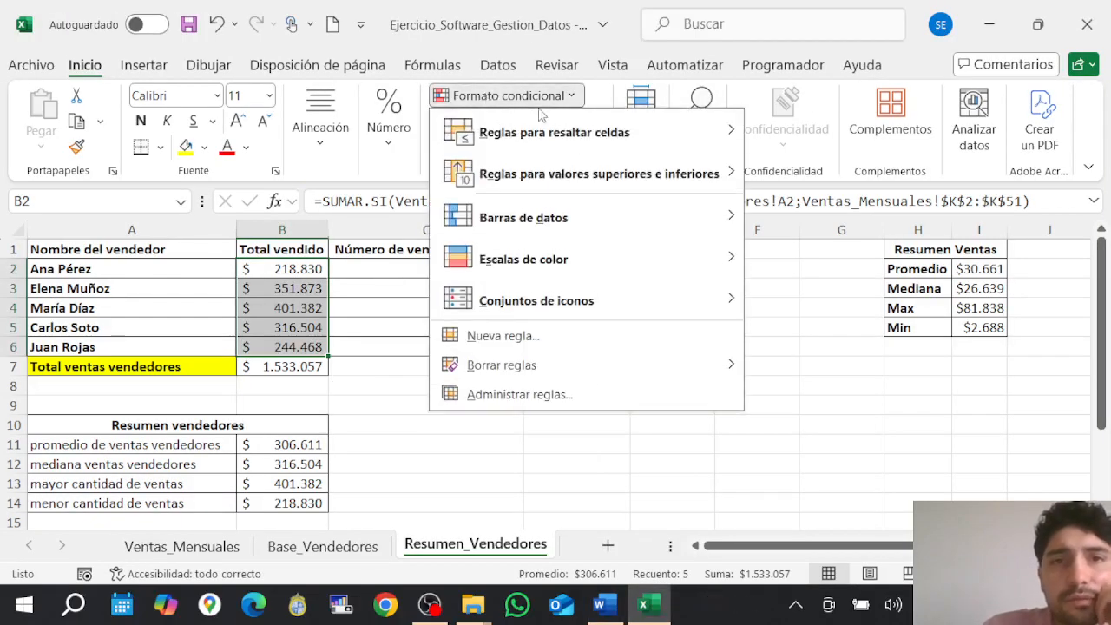
pyautogui.moveTo(607, 178)
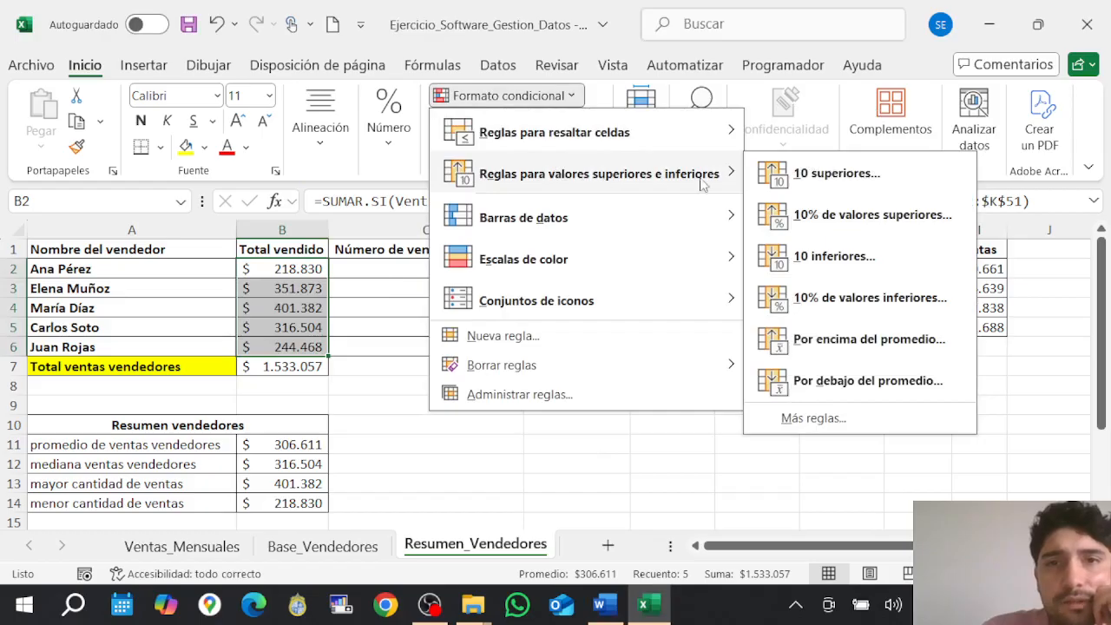
pyautogui.click(844, 353)
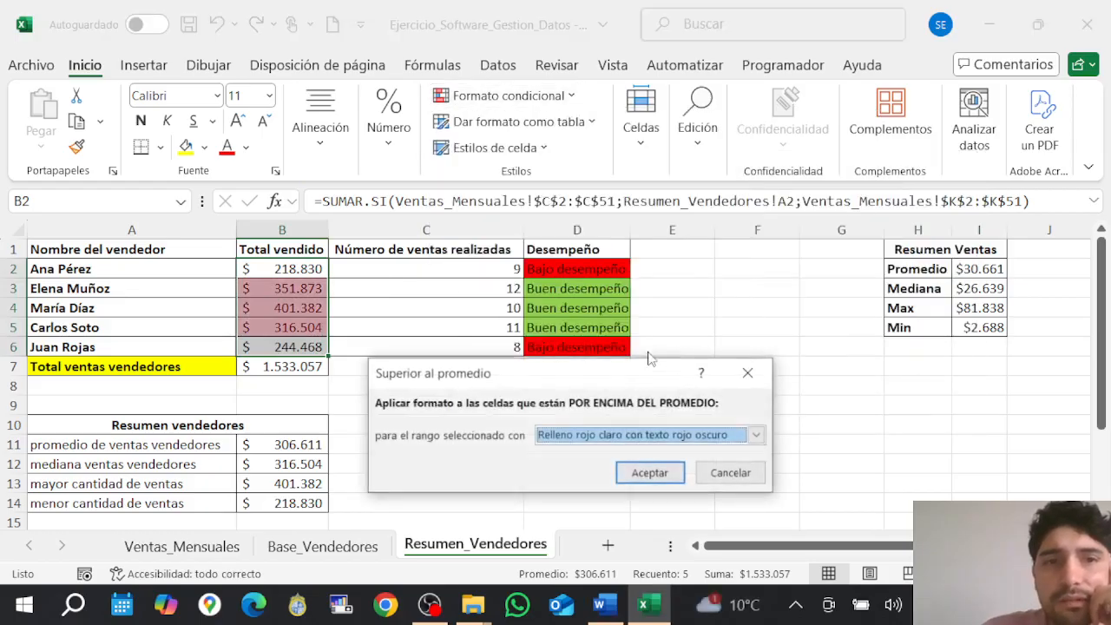
pyautogui.click(681, 438)
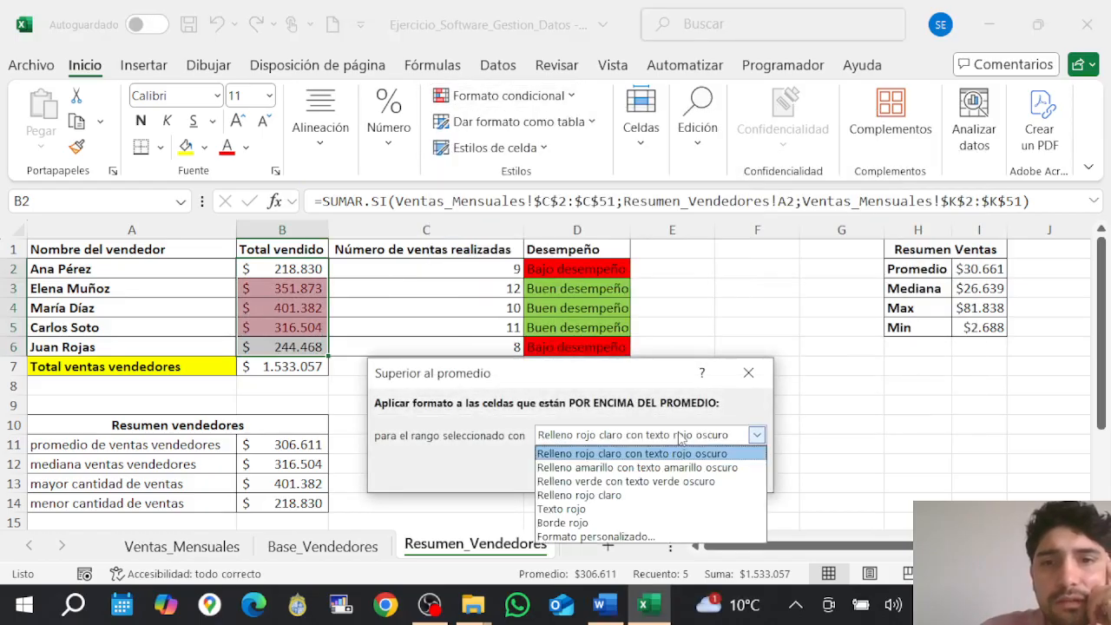
pyautogui.click(654, 522)
pyautogui.click(647, 472)
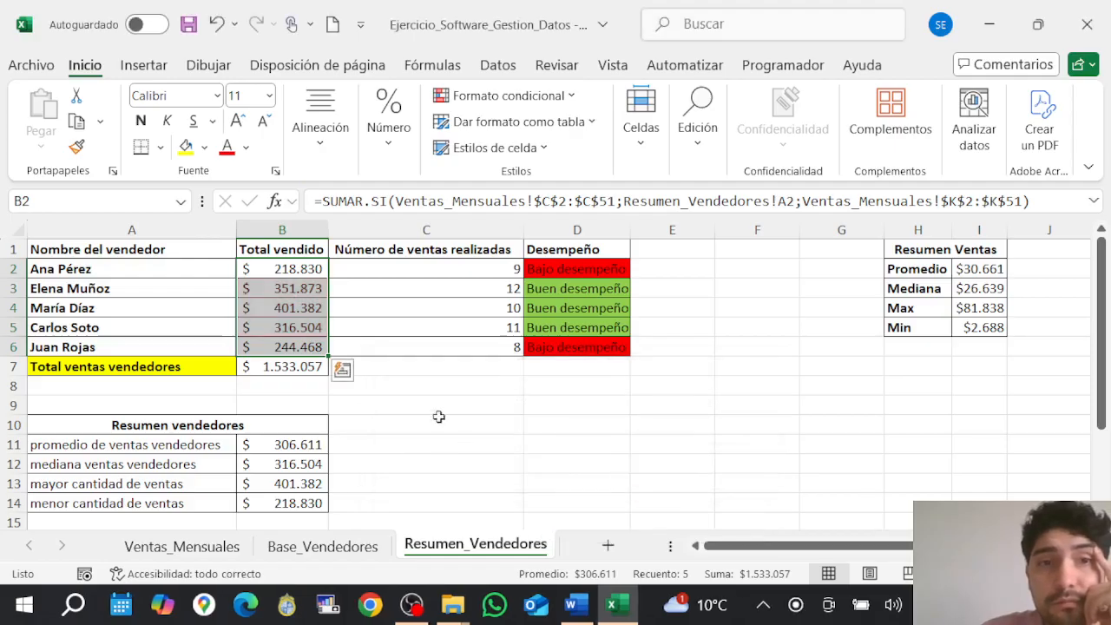
pyautogui.click(428, 401)
pyautogui.moveTo(315, 288); pyautogui.dragTo(322, 328)
pyautogui.click(375, 402)
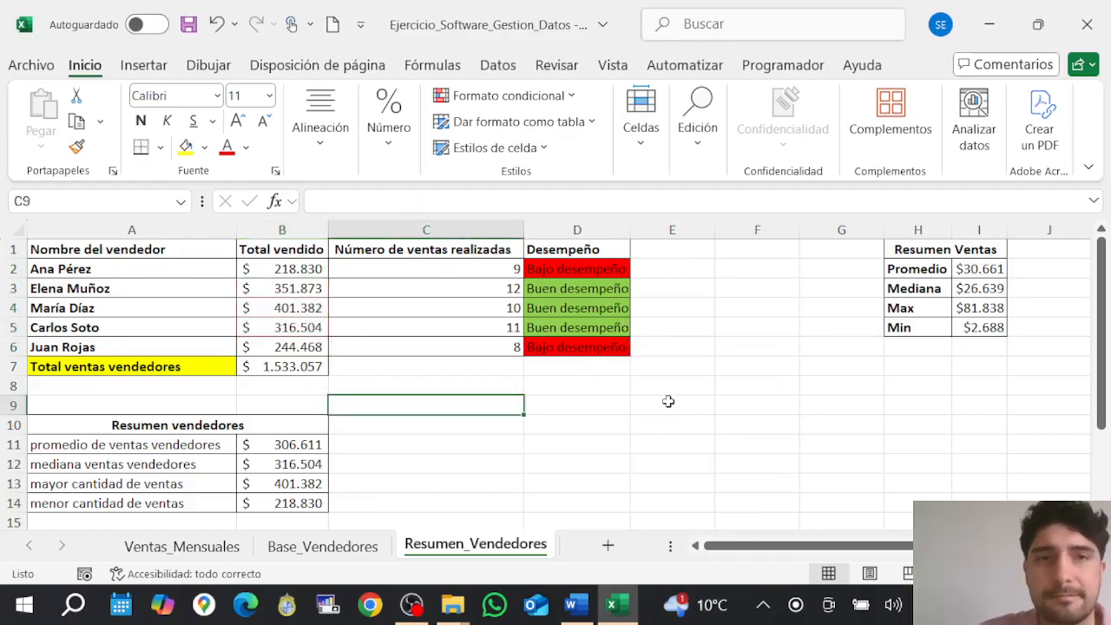
# Read the Base_Vendedores section of the Word guide on showing the vendor's e-mail and region with BUSCARH.
pyautogui.moveTo(575, 604)
pyautogui.click(646, 560)
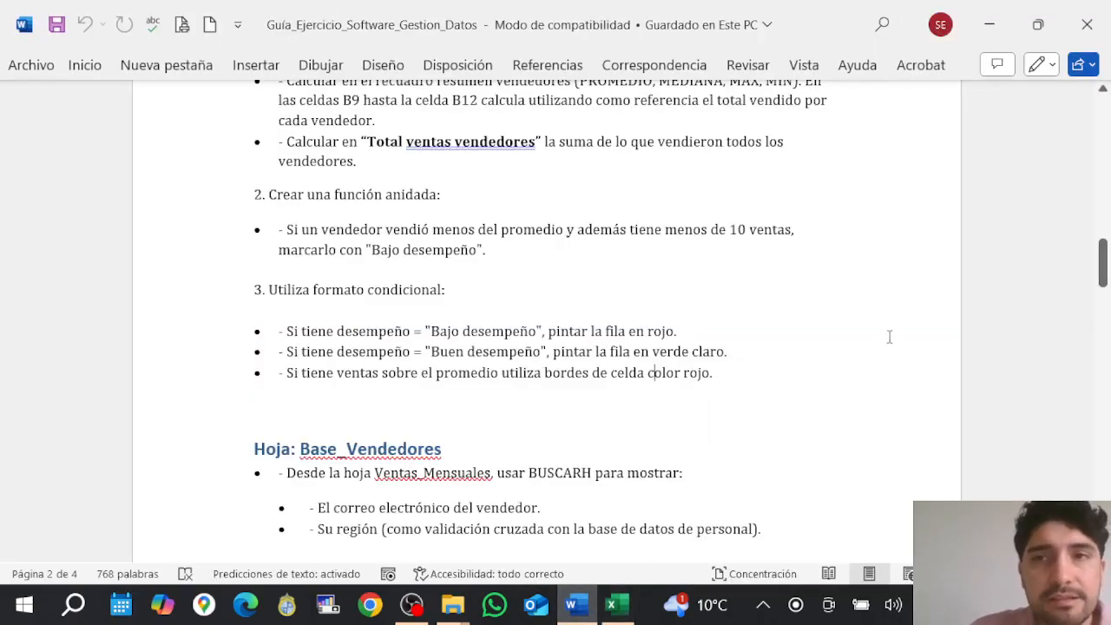
pyautogui.click(426, 611)
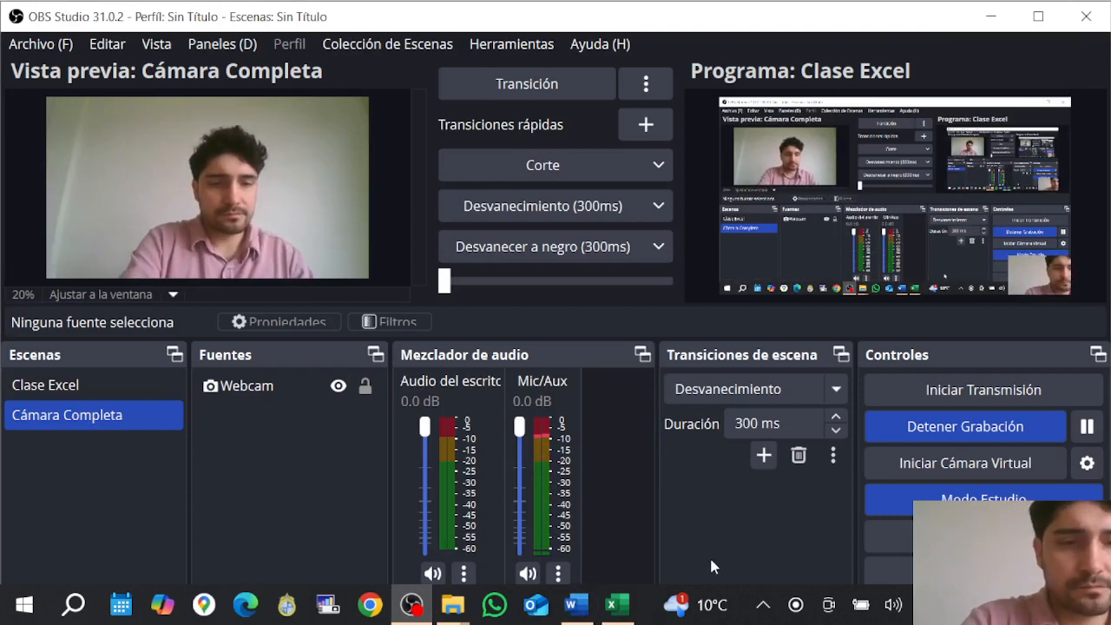
pyautogui.hotkey('alt', 'Tab')
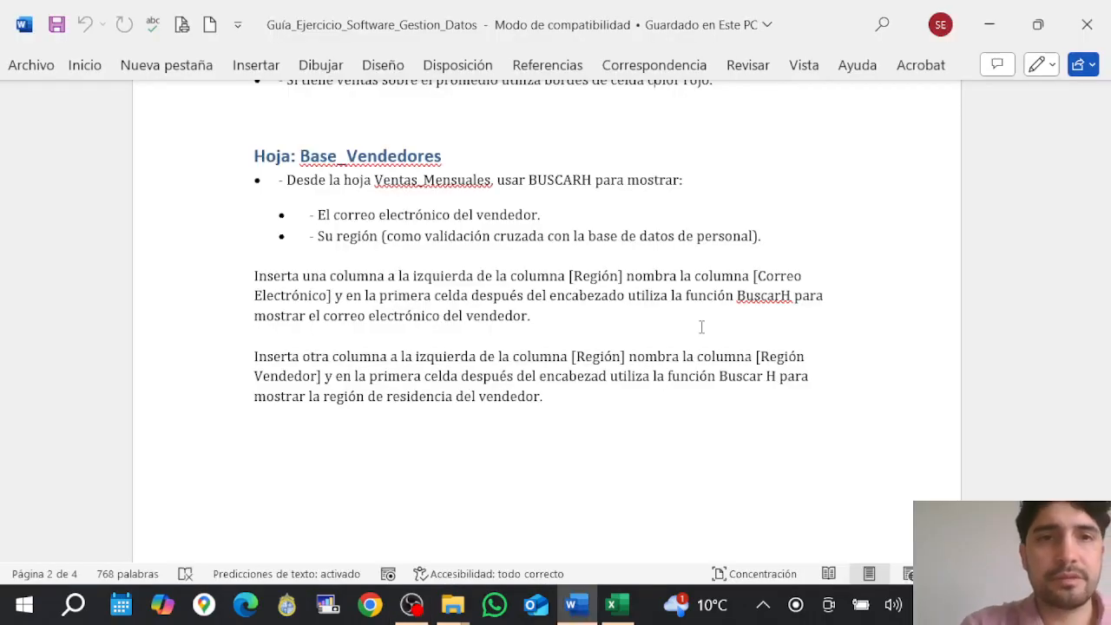
pyautogui.scroll(3, 701, 330)
pyautogui.scroll(-3, 709, 313)
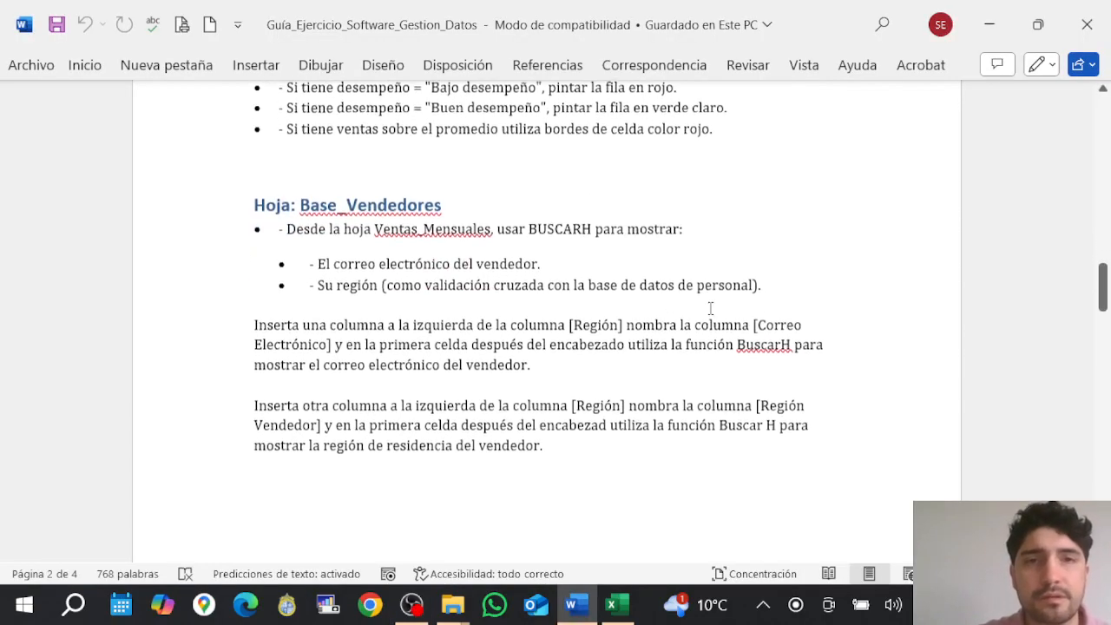
pyautogui.scroll(-1, 709, 308)
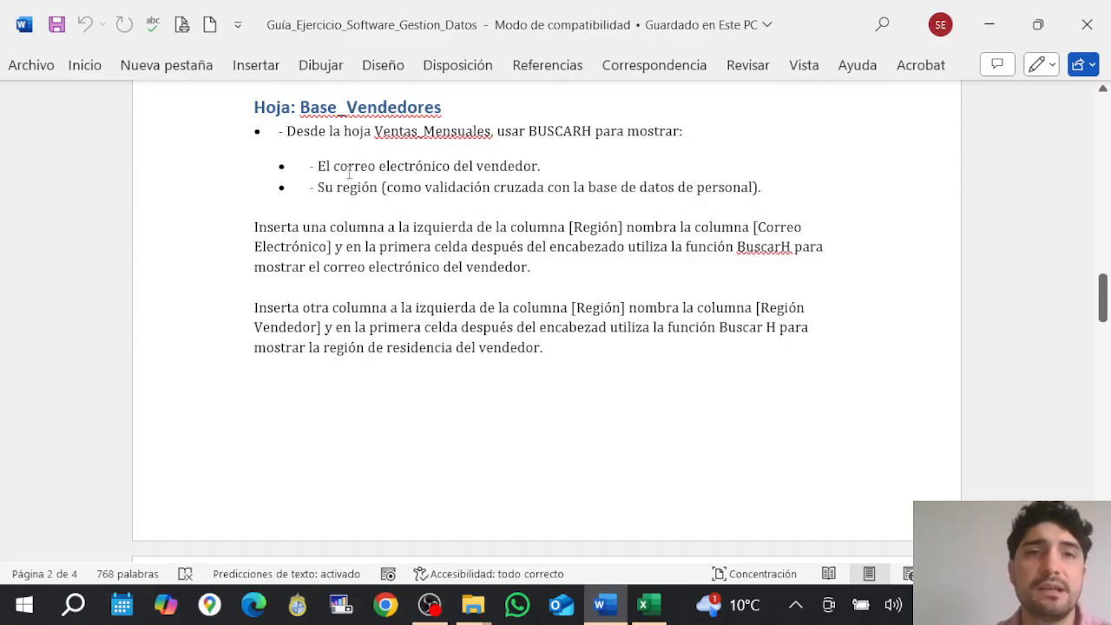
pyautogui.moveTo(363, 162); pyautogui.dragTo(392, 166)
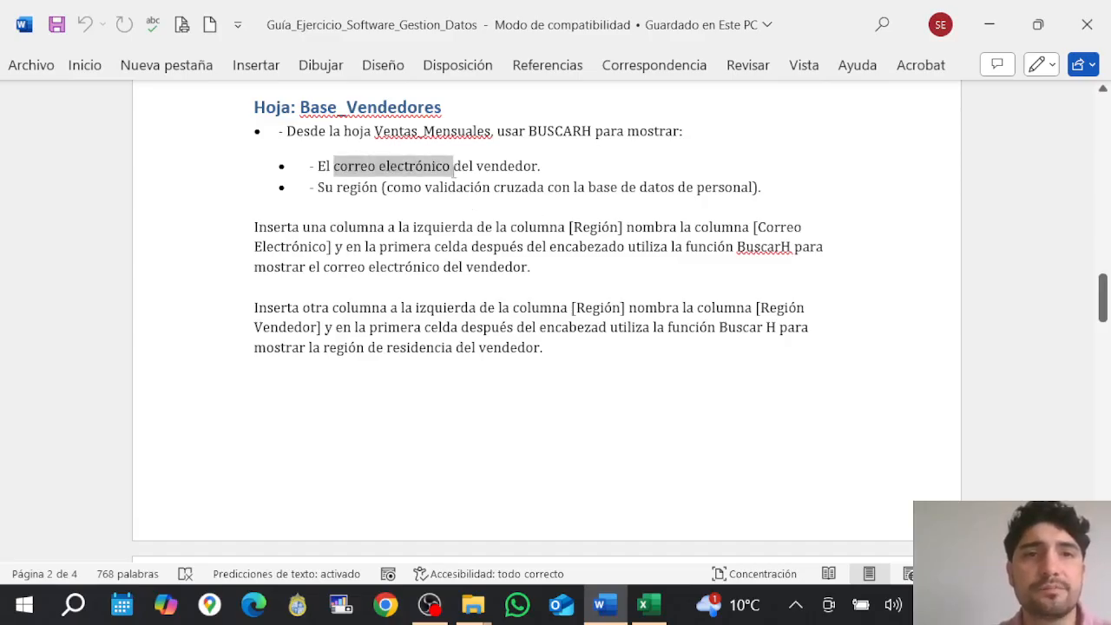
pyautogui.click(452, 167)
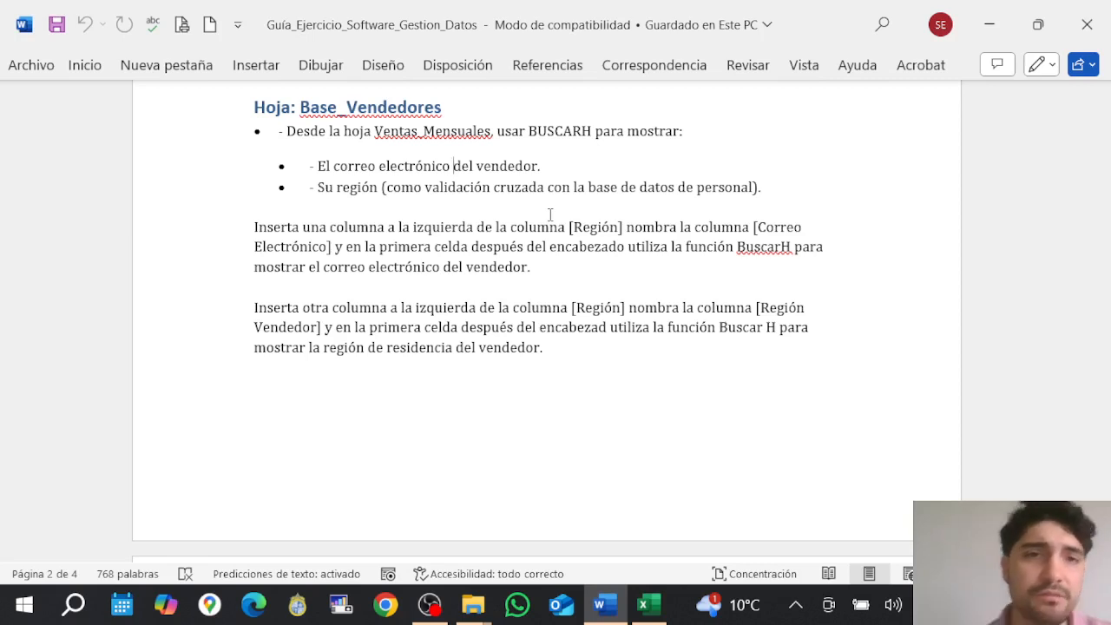
# Switch to Excel and insert a new column before Región in the Ventas_Mensuales sheet.
pyautogui.click(648, 605)
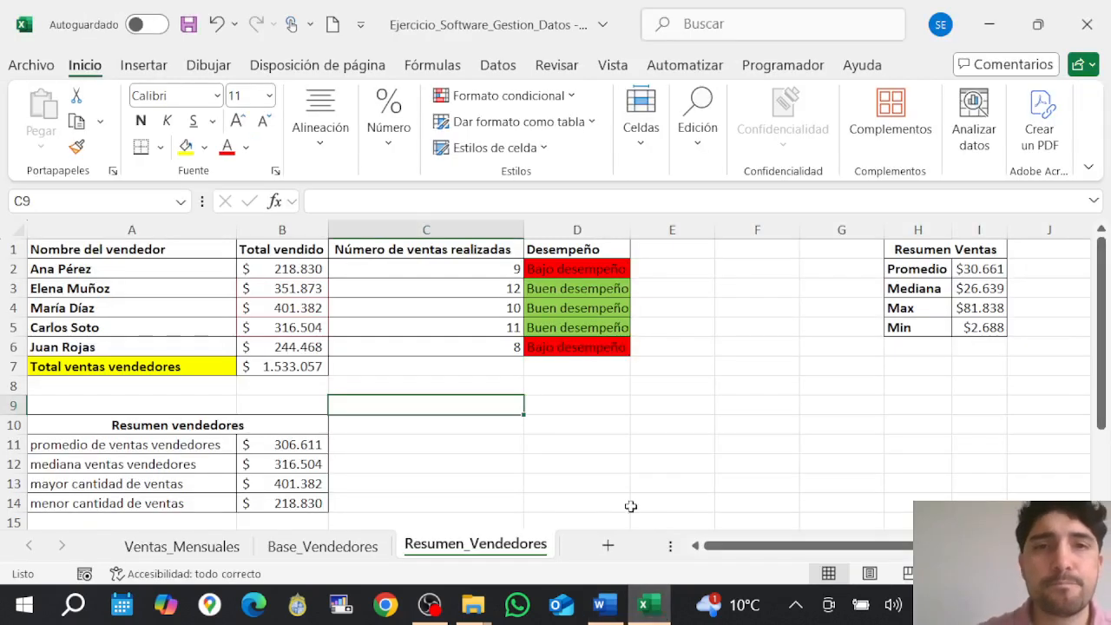
pyautogui.click(180, 545)
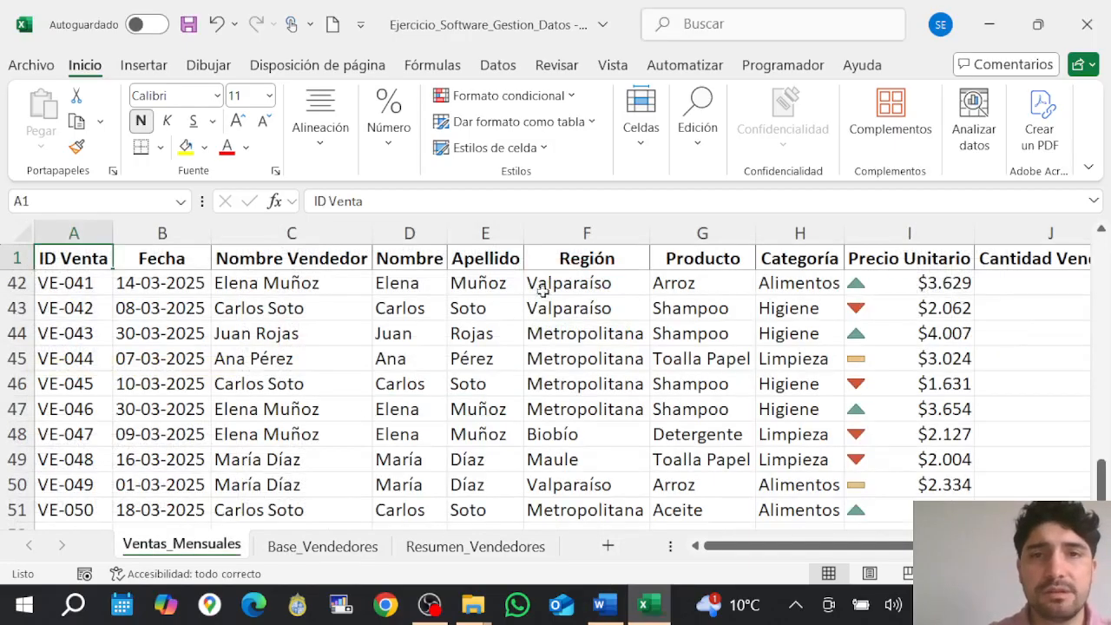
pyautogui.click(562, 234)
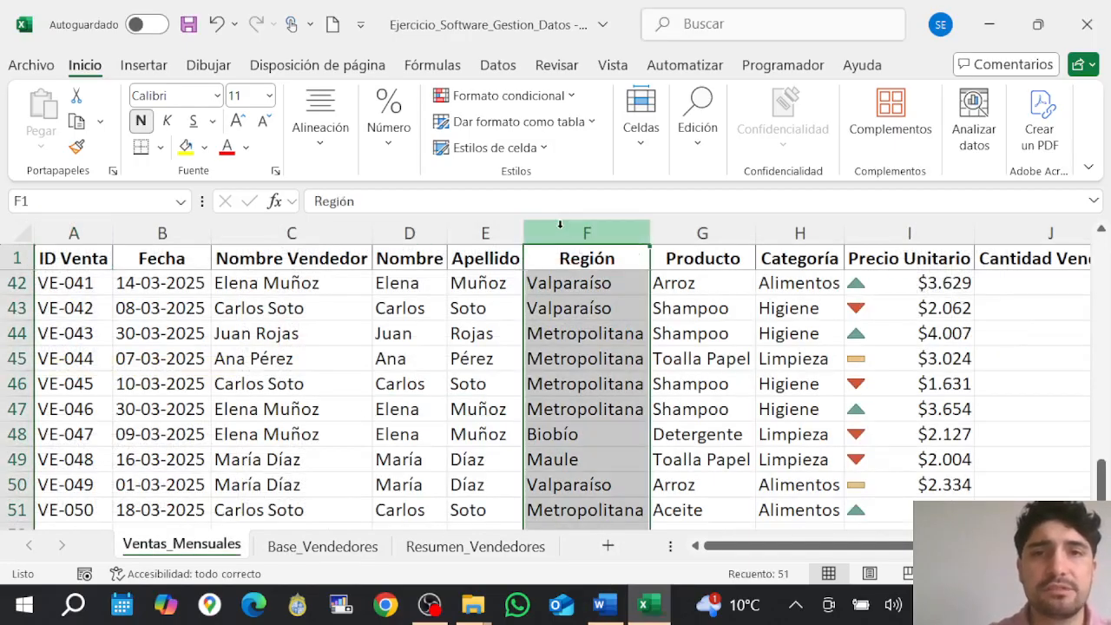
pyautogui.click(653, 158)
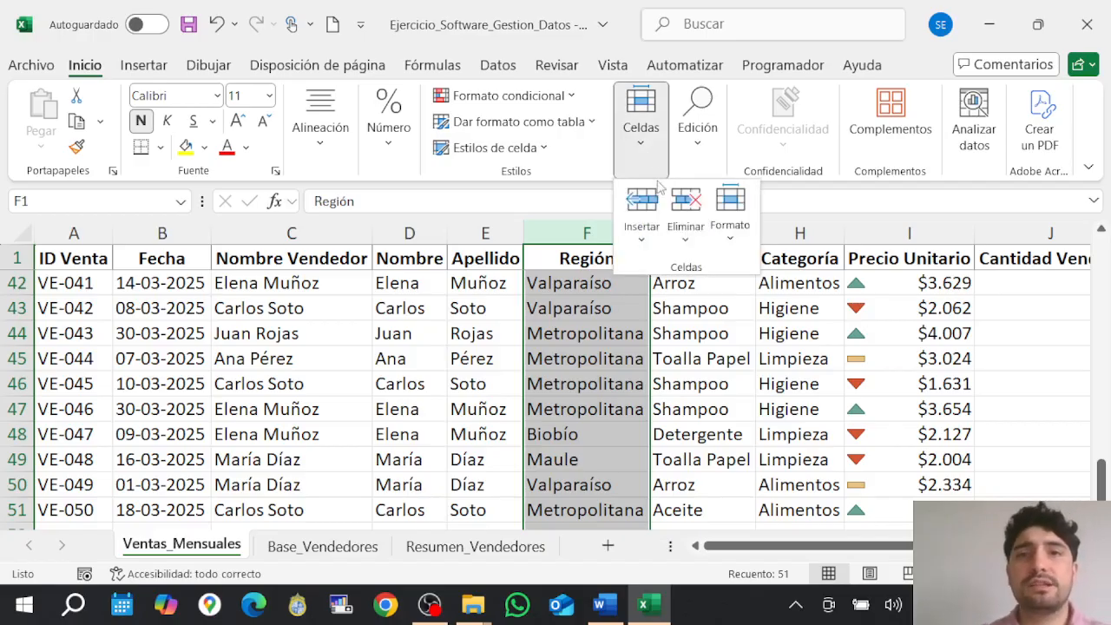
pyautogui.click(646, 230)
pyautogui.click(727, 334)
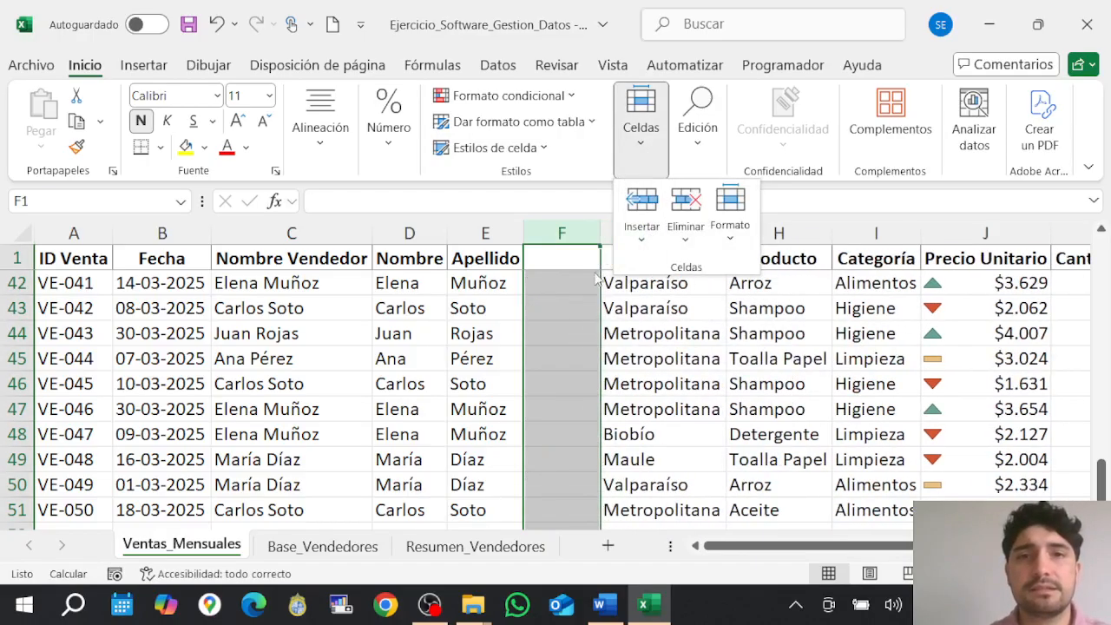
# Enter the header "Correo Electrónico" in F1 of the new column.
pyautogui.click(564, 257)
pyautogui.click(564, 258)
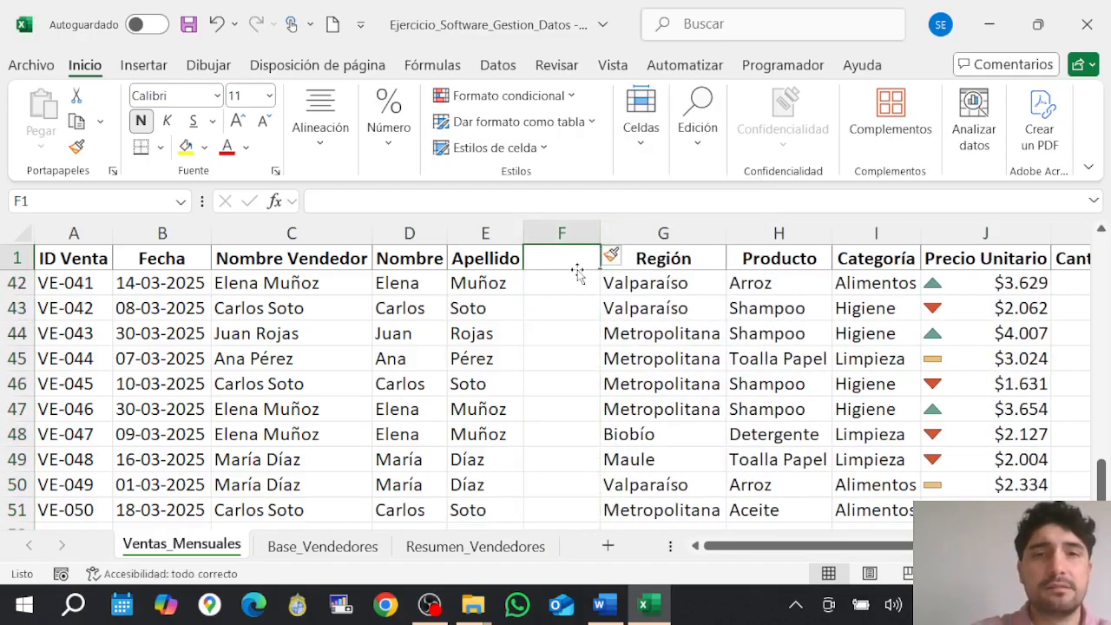
pyautogui.write('Correo Electro')
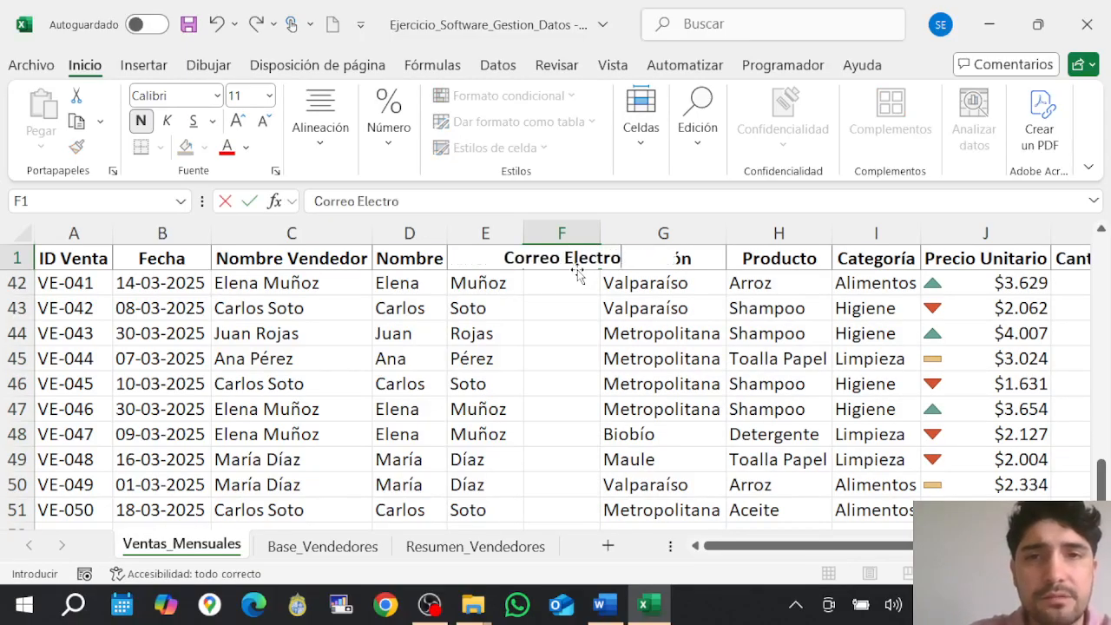
pyautogui.press('BackSpace')
pyautogui.write('ónico')
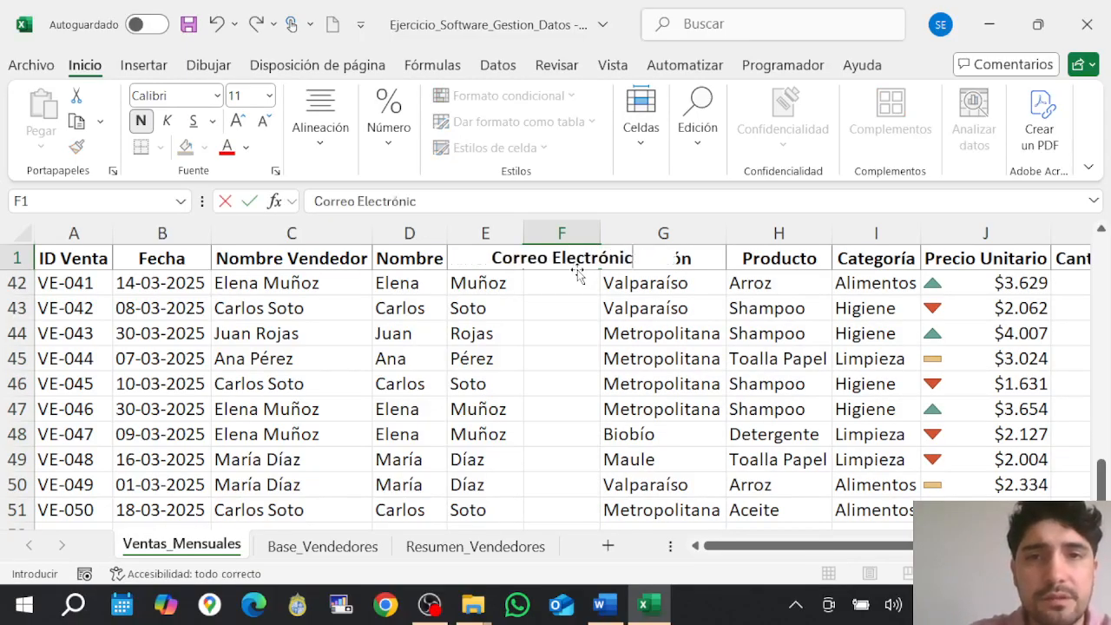
pyautogui.press('Return')
# Start a BUSCARH formula in F2 of Ventas_Mensuales with the vendor name in C2 as the lookup value.
pyautogui.write('=')
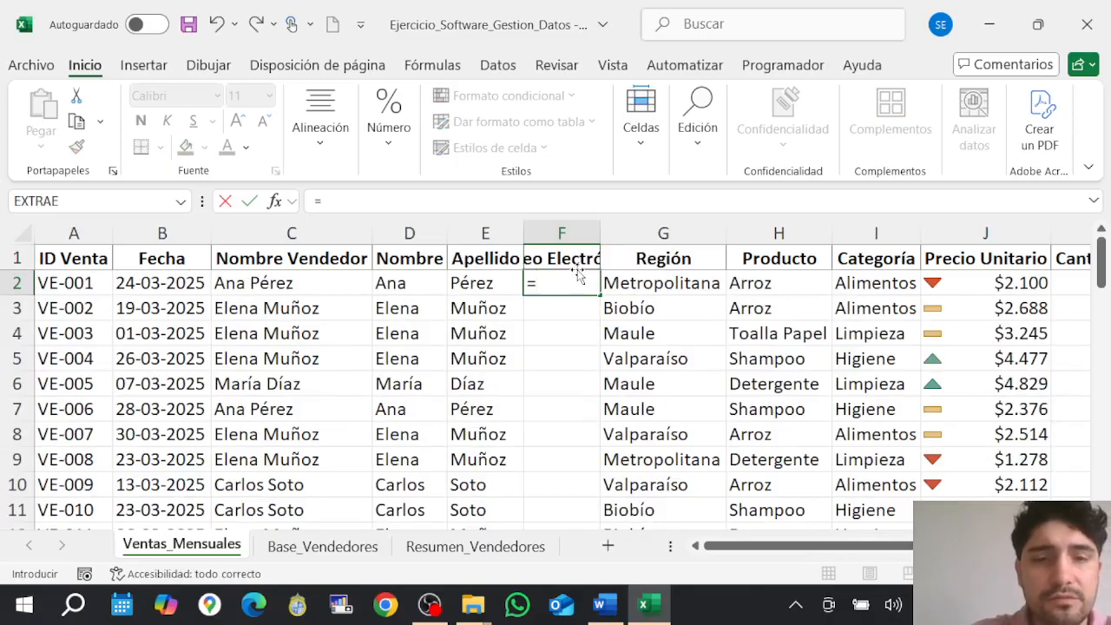
pyautogui.write('busc')
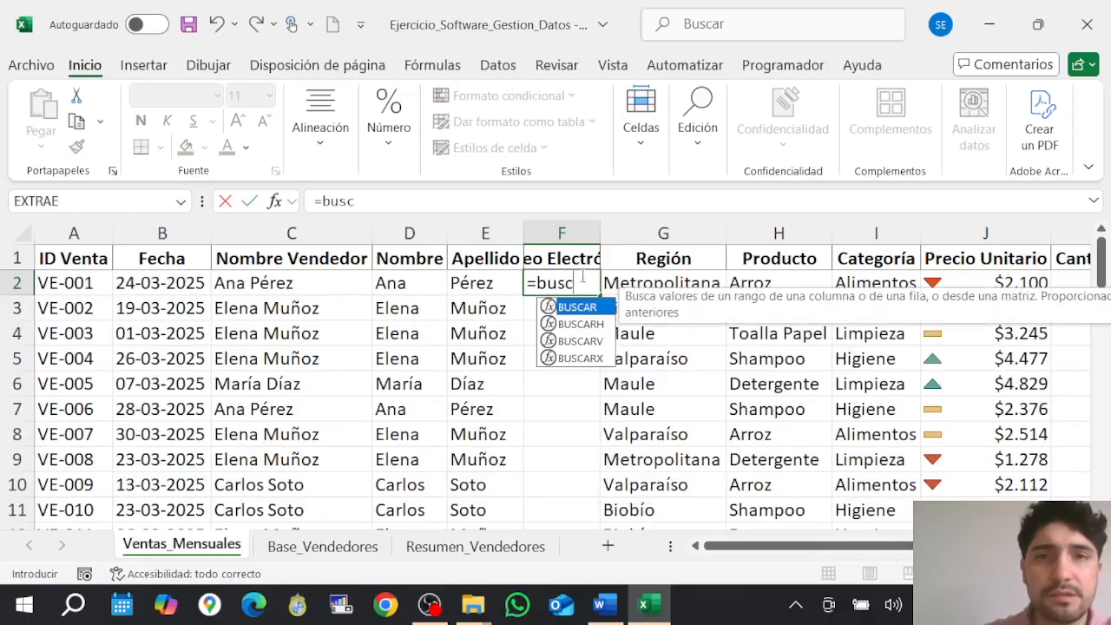
pyautogui.doubleClick(593, 324)
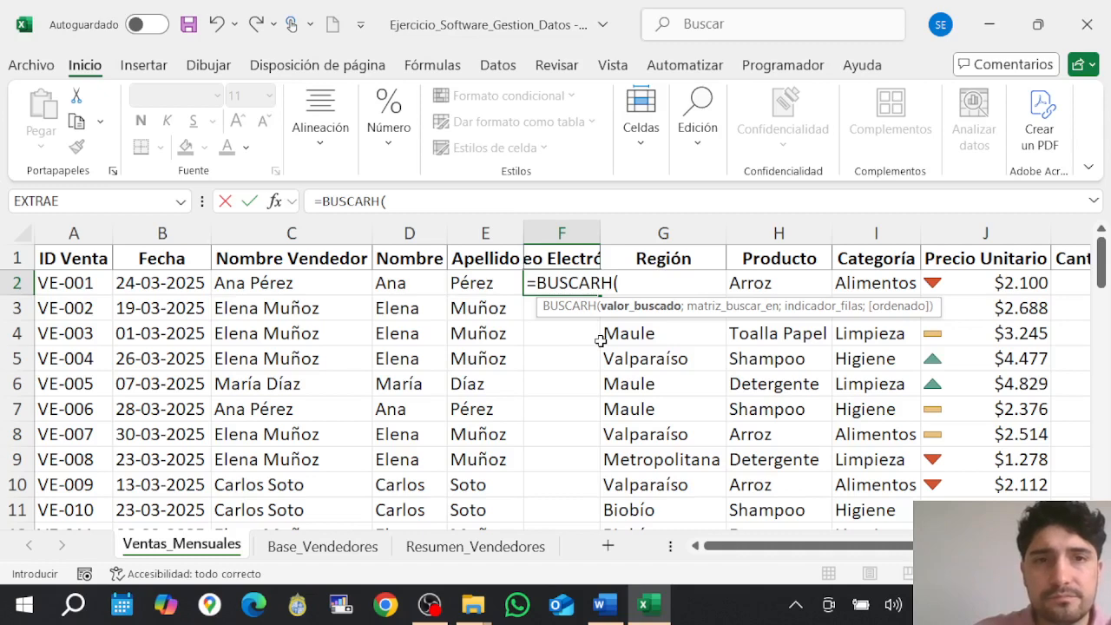
pyautogui.click(326, 545)
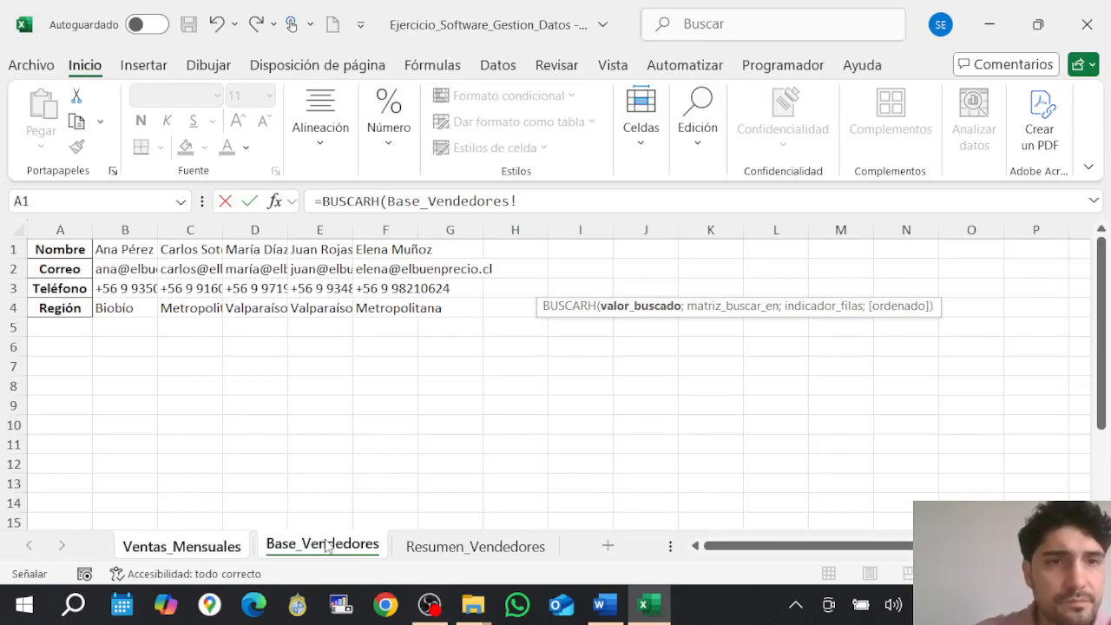
pyautogui.click(182, 545)
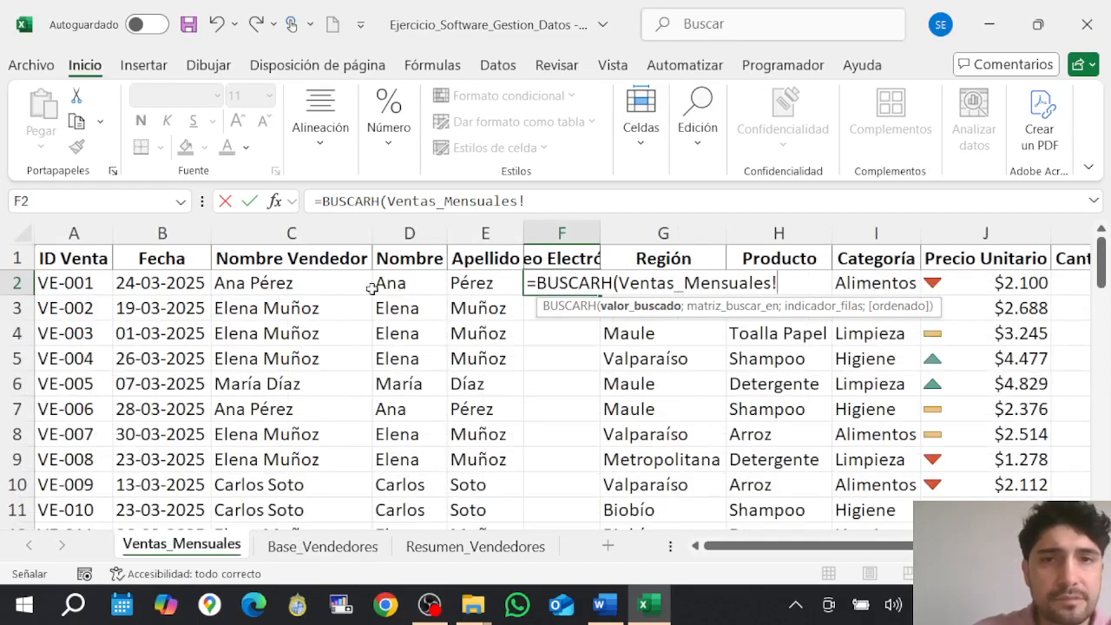
pyautogui.moveTo(524, 201); pyautogui.dragTo(387, 201)
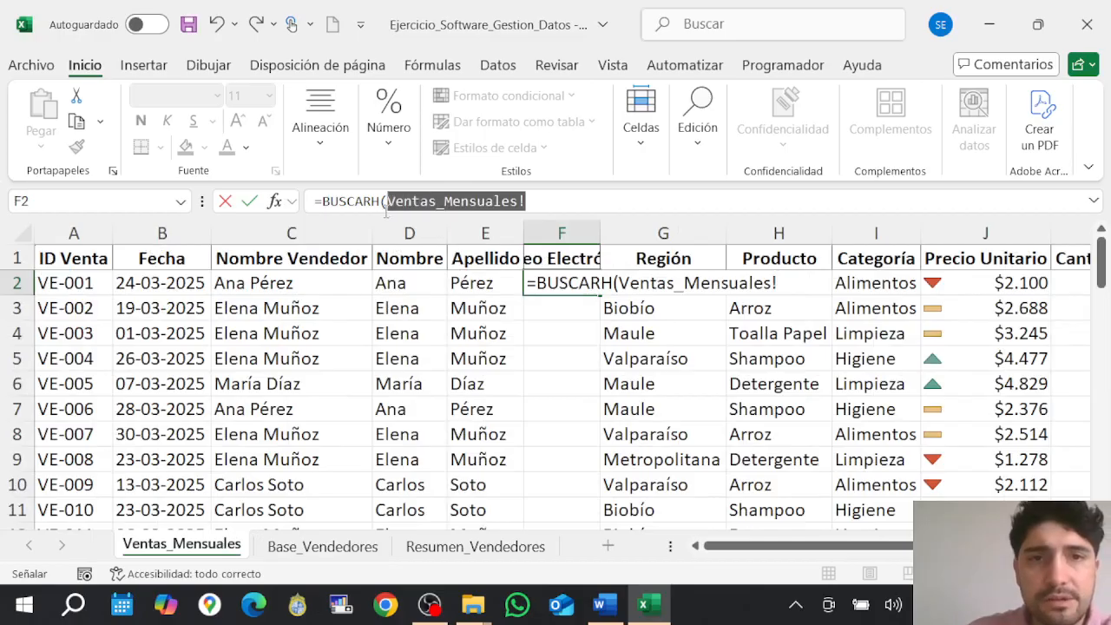
pyautogui.press('BackSpace')
pyautogui.click(331, 282)
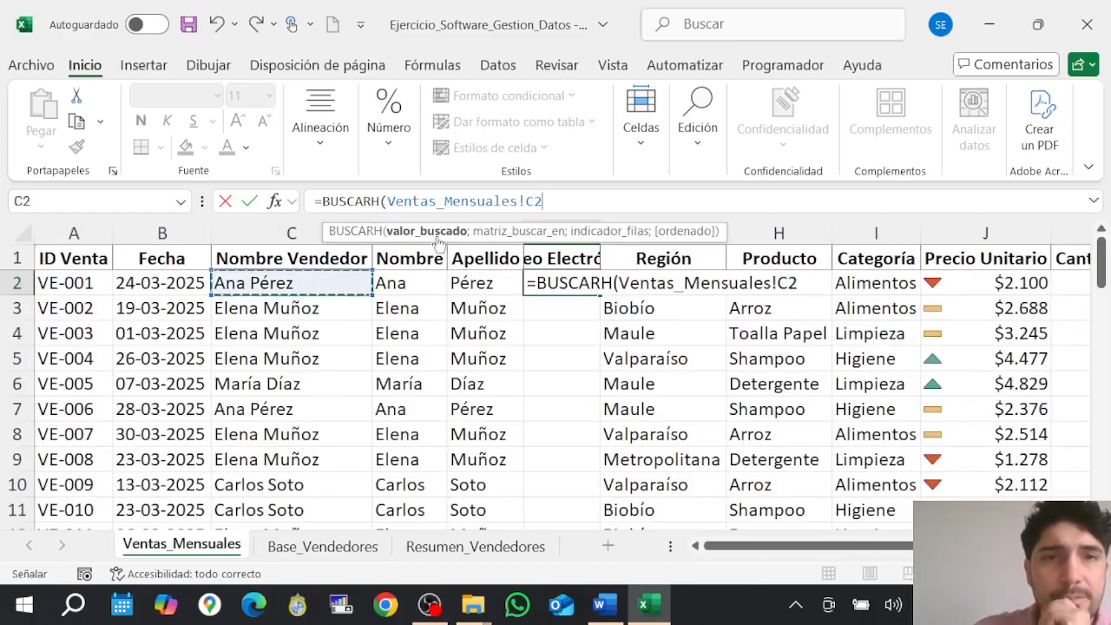
pyautogui.click(608, 201)
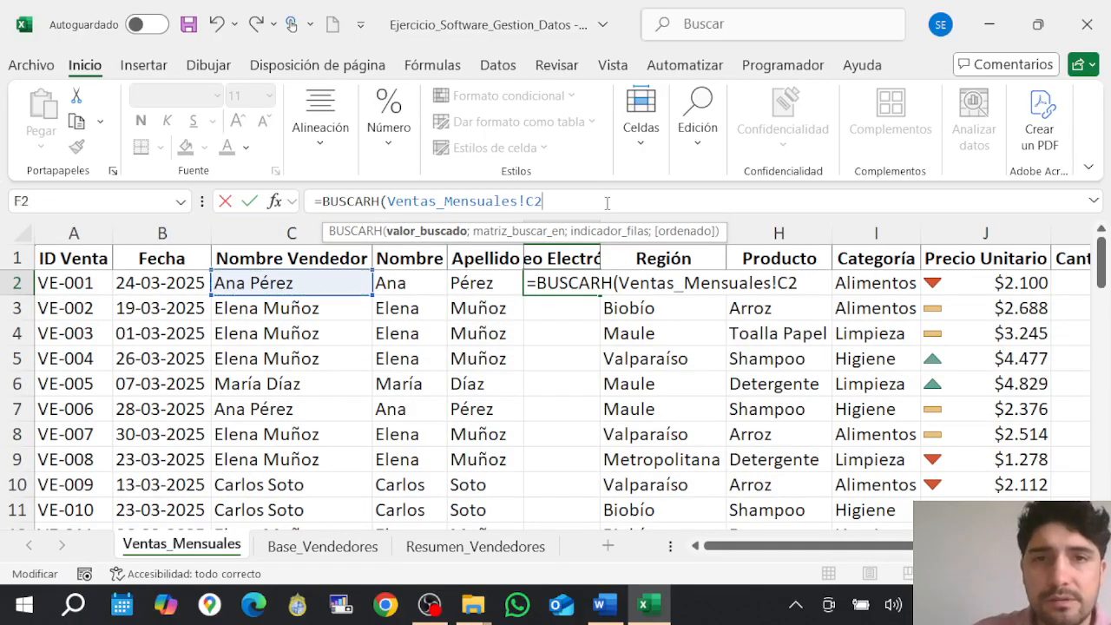
pyautogui.write(';')
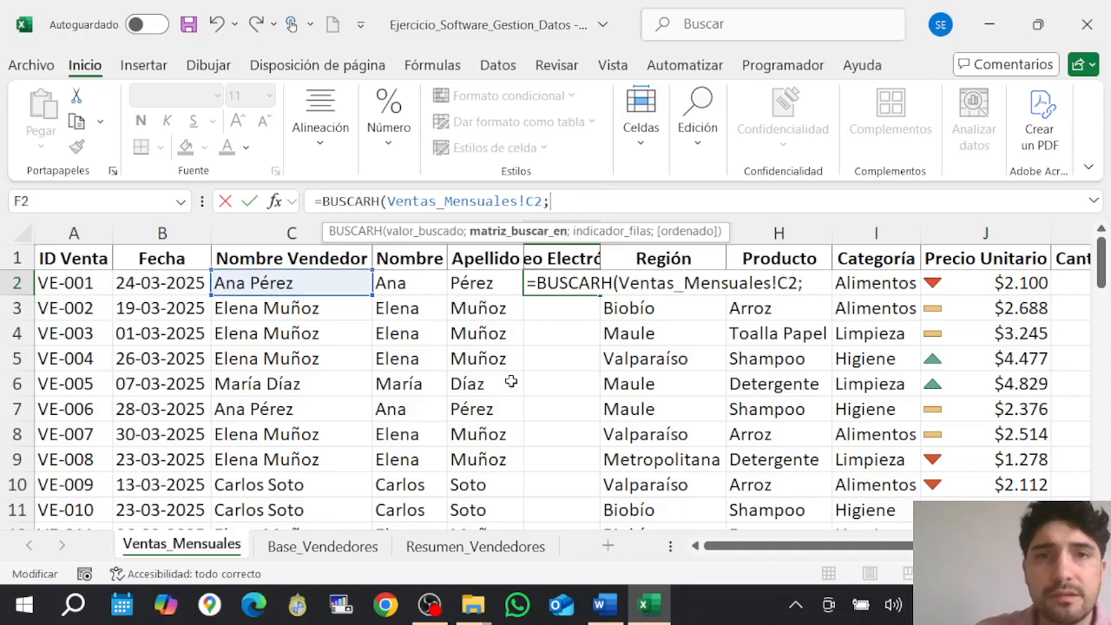
# Set the BUSCARH lookup table to the absolute range $B$1:$F$4 of the Base_Vendedores sheet.
pyautogui.click(318, 549)
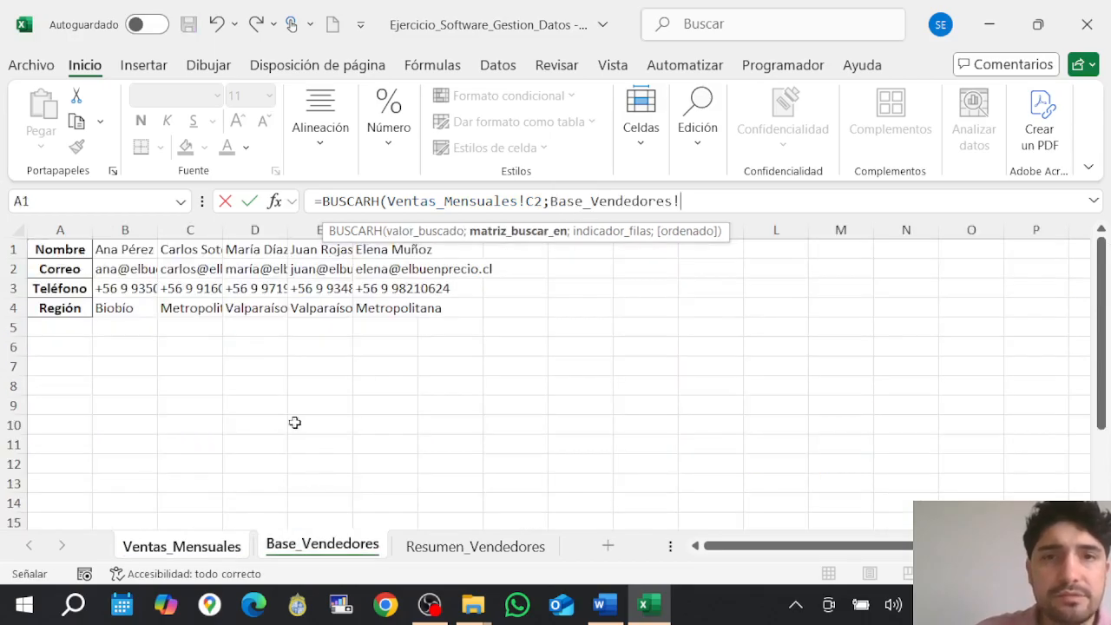
pyautogui.click(134, 253)
pyautogui.moveTo(164, 259); pyautogui.dragTo(408, 313)
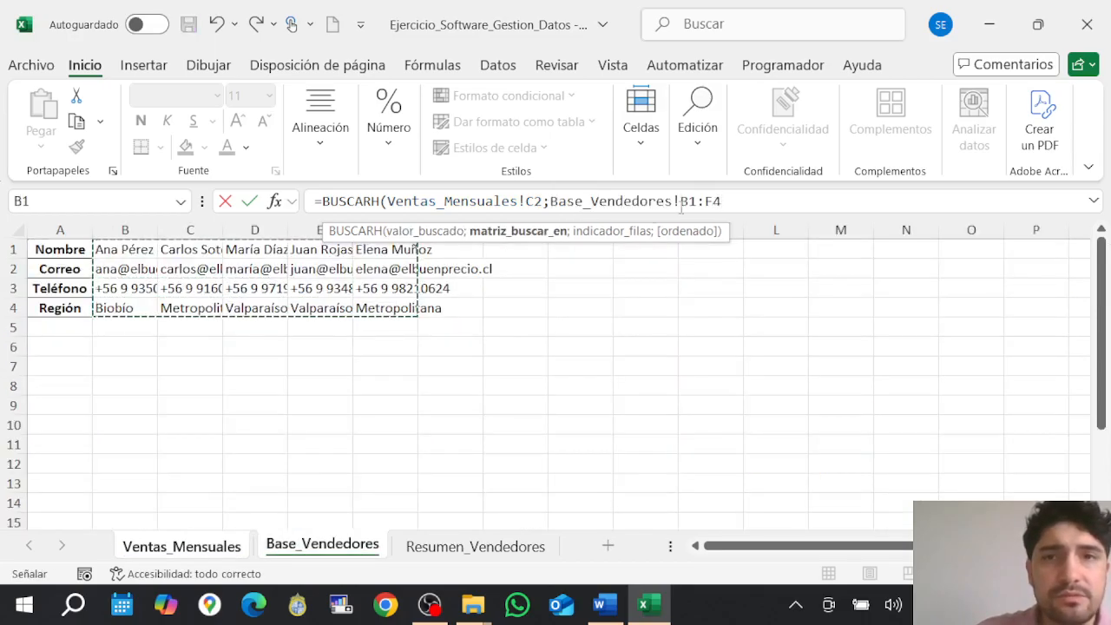
pyautogui.moveTo(734, 201); pyautogui.dragTo(683, 201)
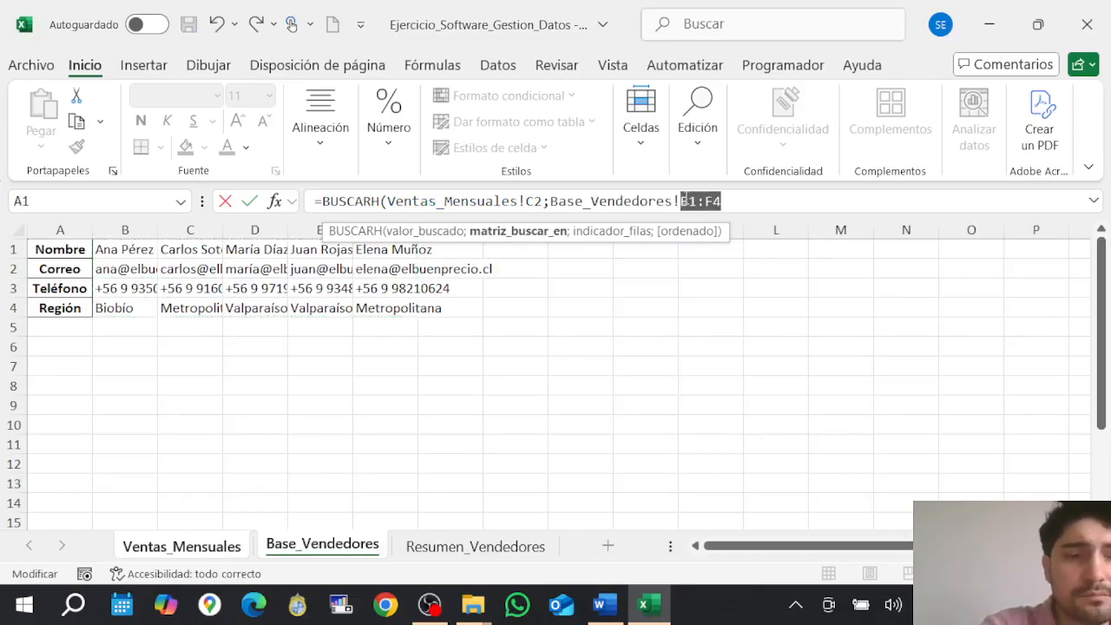
pyautogui.press('F4')
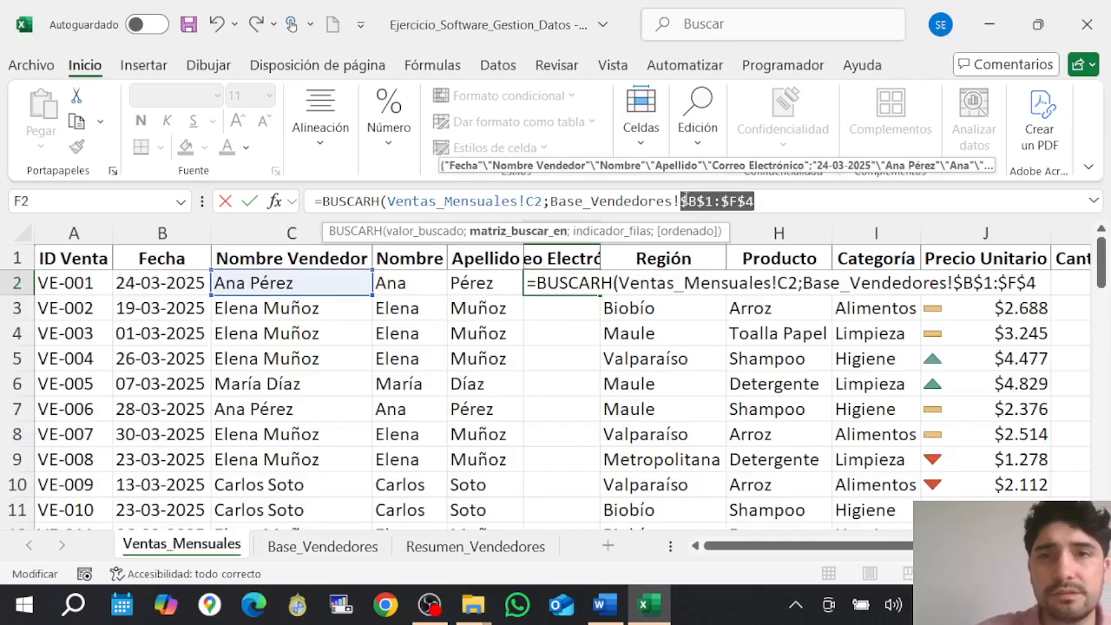
pyautogui.press('End')
pyautogui.write(';')
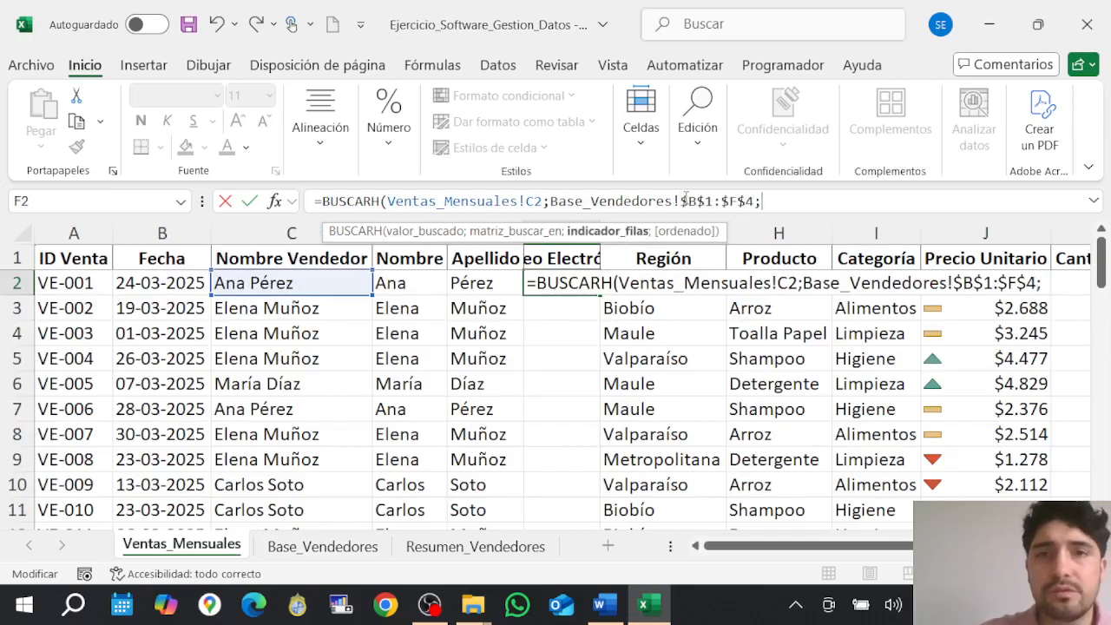
# Complete the BUSCARH formula with row index 2 and exact match FALSO, and fill it down the Correo Electrónico column.
pyautogui.click(357, 549)
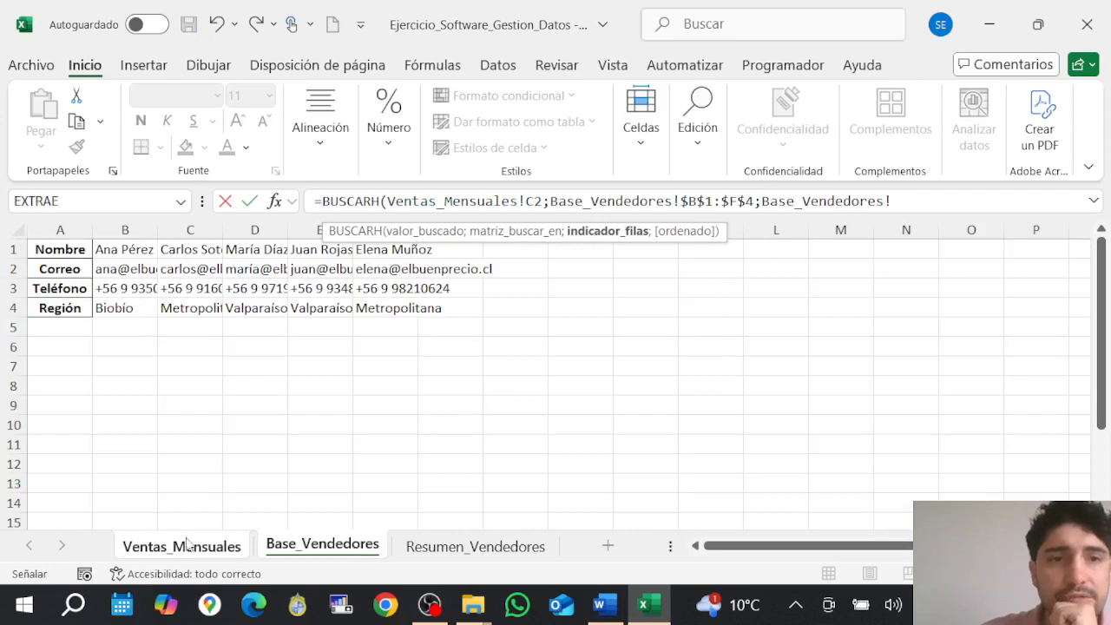
pyautogui.hotkey('ctrl', 'pageup')
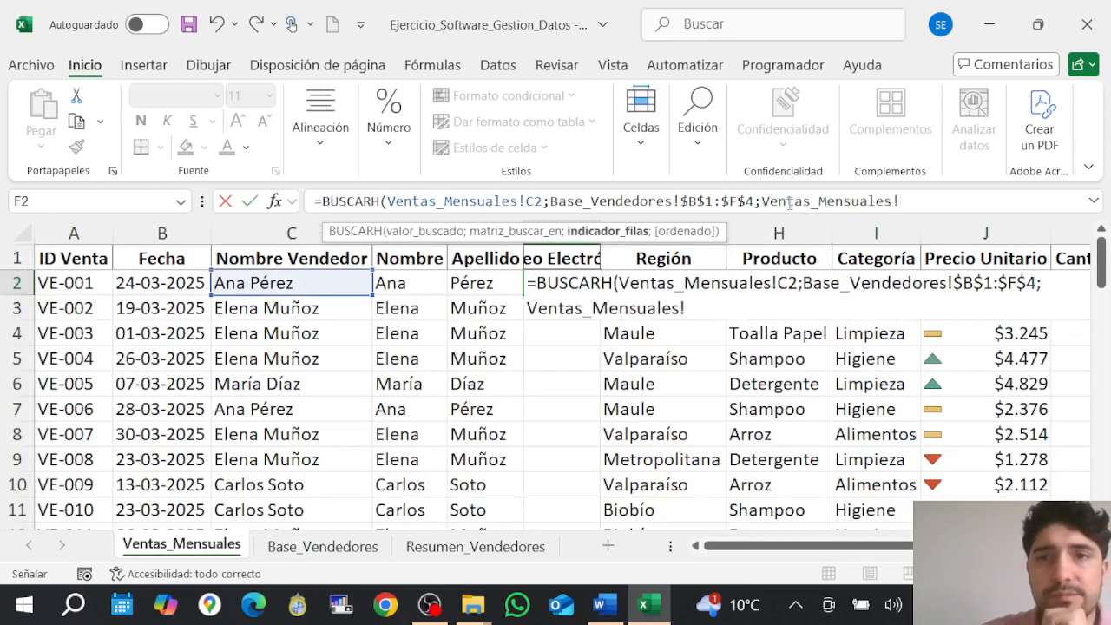
pyautogui.moveTo(761, 202); pyautogui.dragTo(902, 202)
pyautogui.press('BackSpace')
pyautogui.write('2')
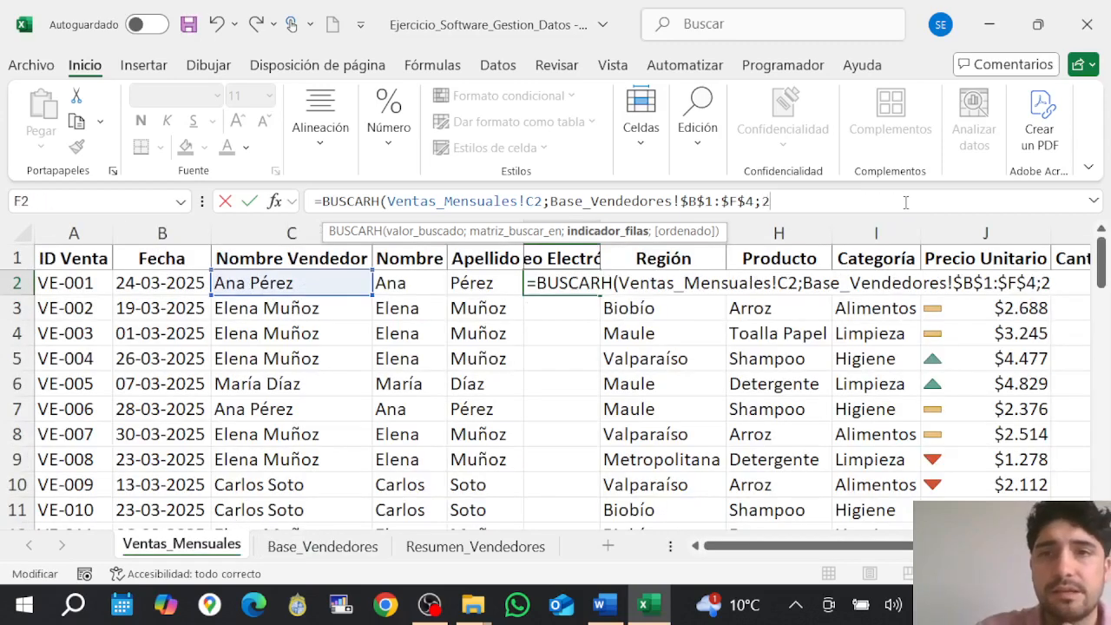
pyautogui.write(';')
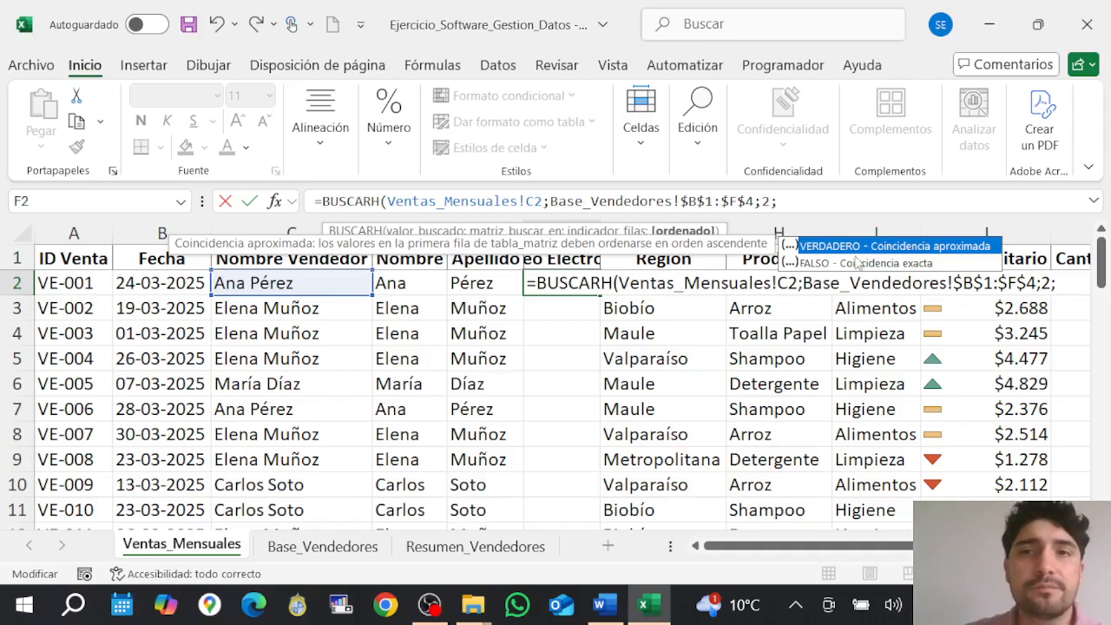
pyautogui.doubleClick(854, 262)
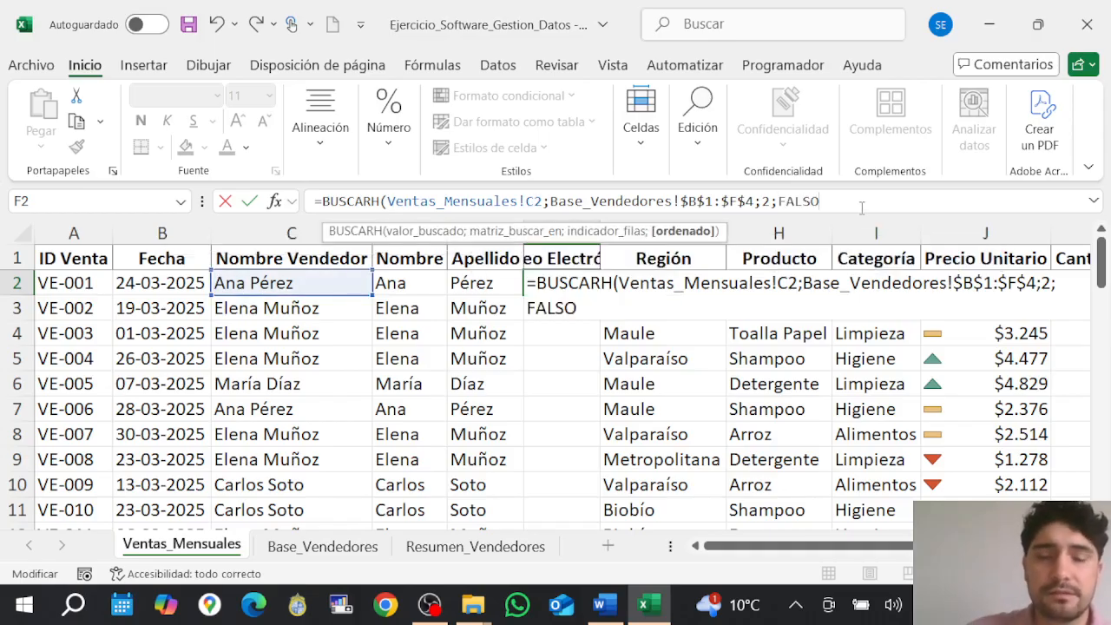
pyautogui.press('Return')
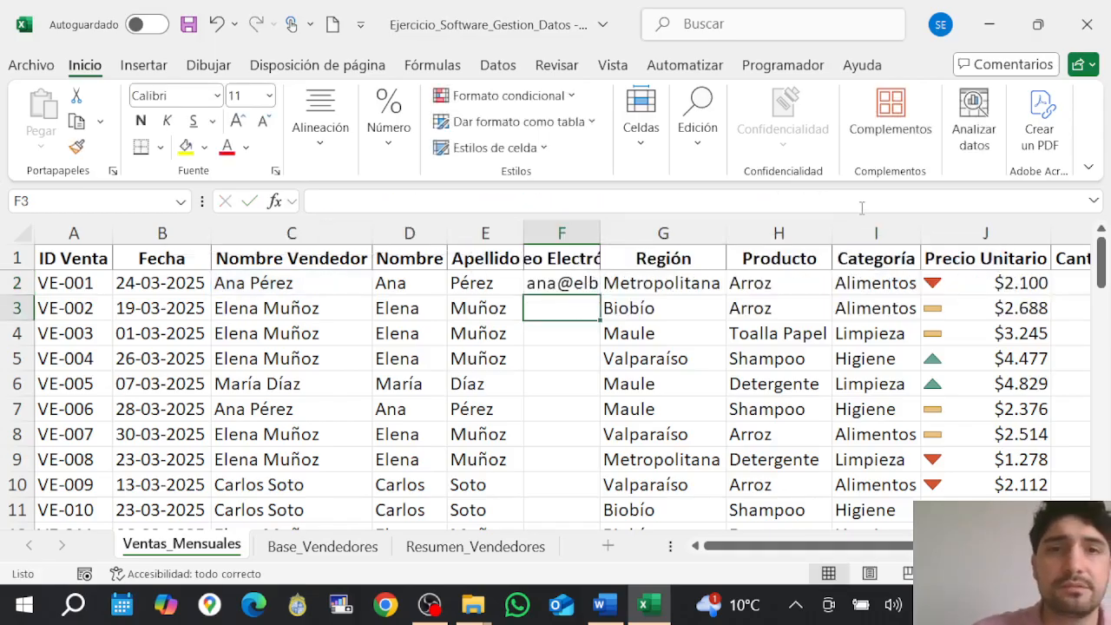
pyautogui.click(552, 283)
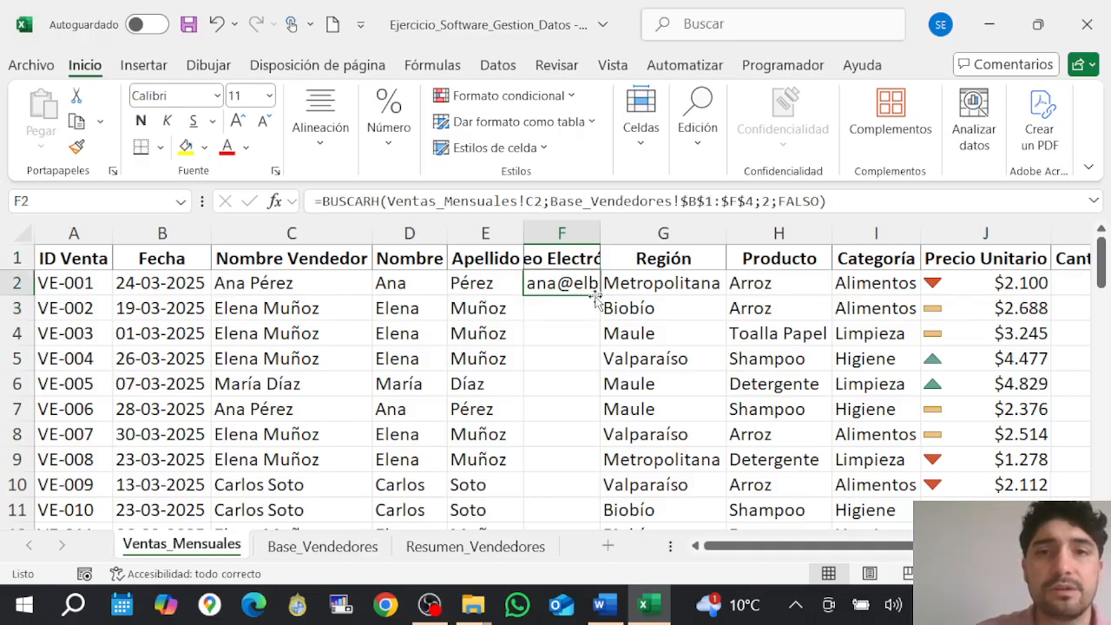
pyautogui.doubleClick(597, 295)
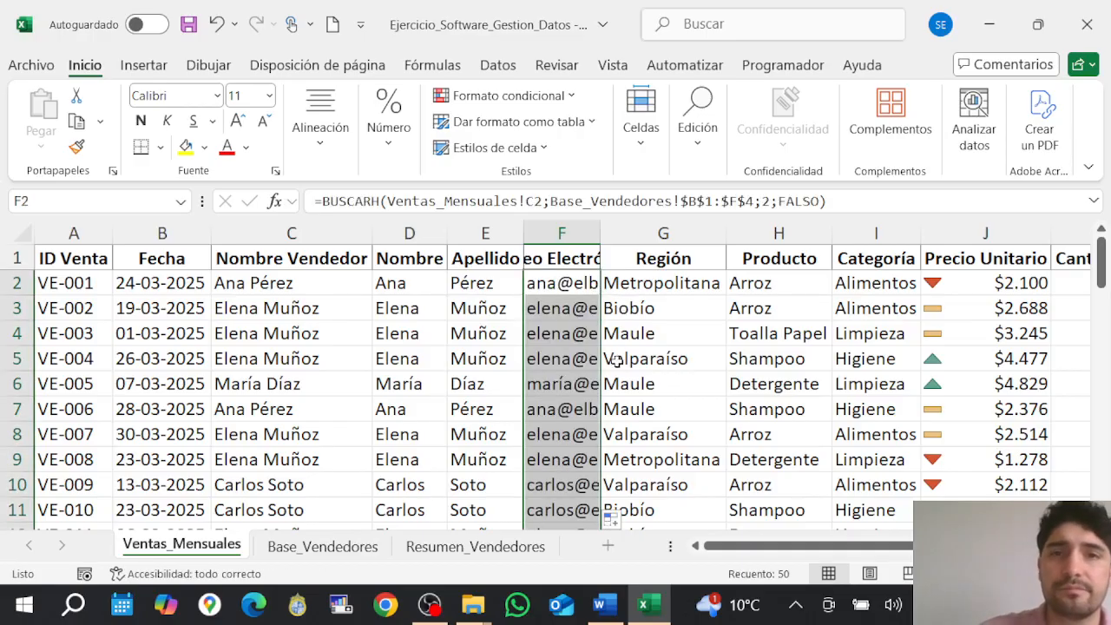
# Switch to the Word guide and read the instruction for adding the Región Vendedor column.
pyautogui.click(605, 604)
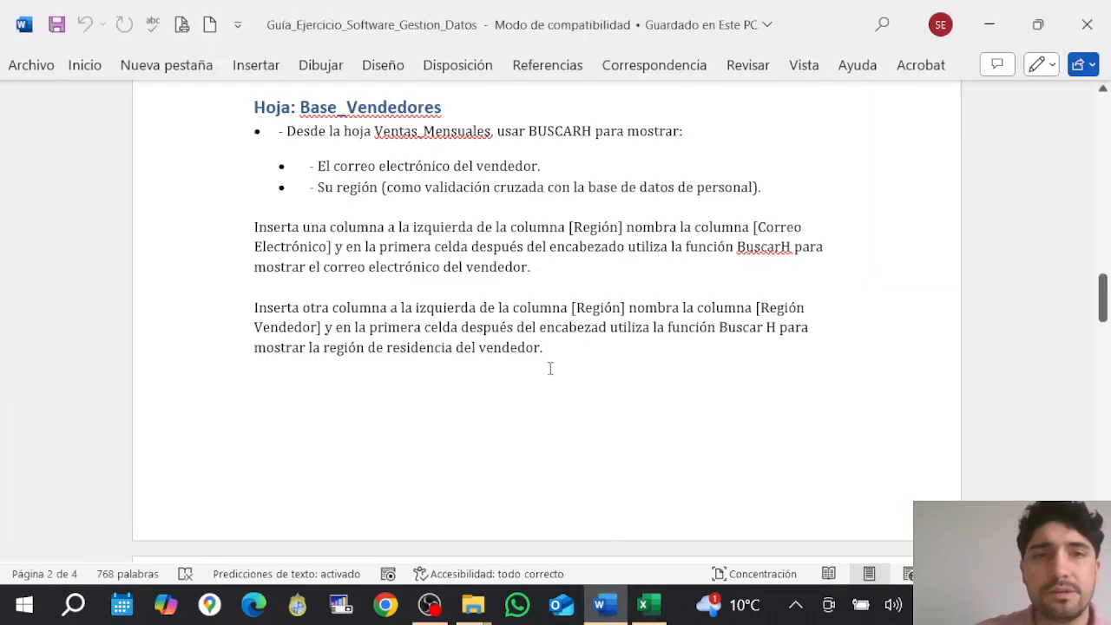
pyautogui.moveTo(385, 308); pyautogui.dragTo(557, 319)
pyautogui.click(571, 310)
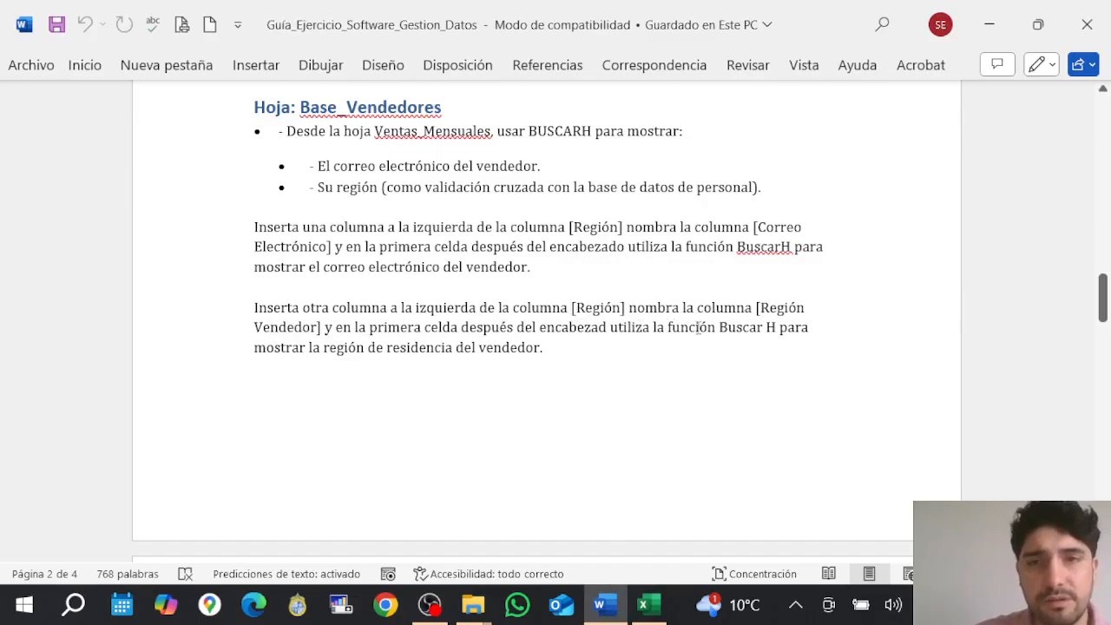
# Switch to Excel and insert another column before Región in the Ventas_Mensuales sheet.
pyautogui.click(646, 605)
pyautogui.click(664, 232)
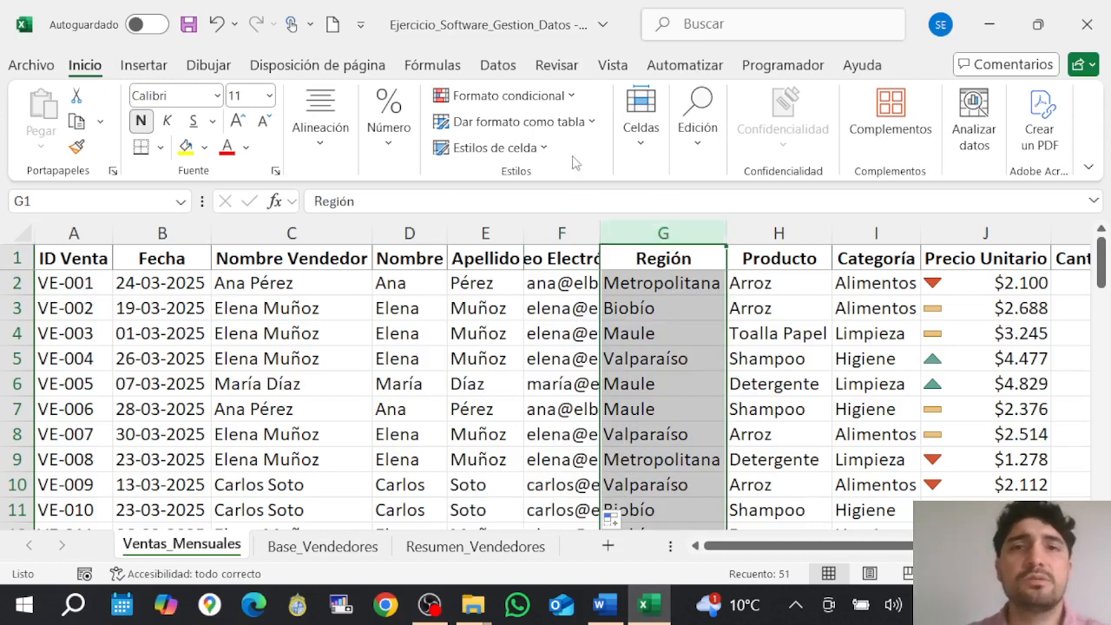
pyautogui.click(640, 129)
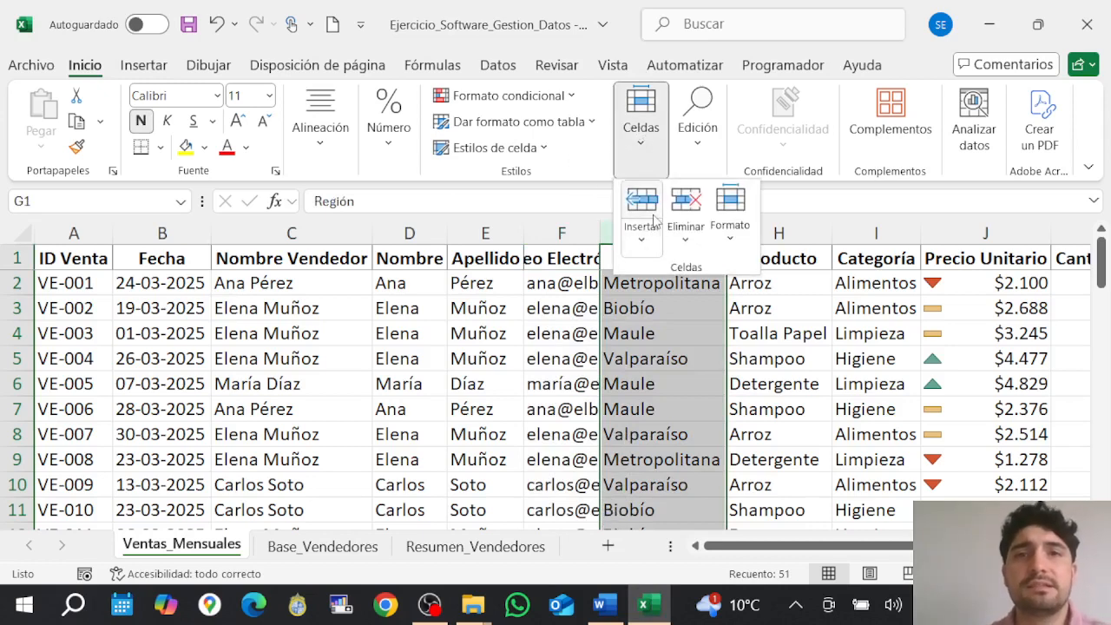
pyautogui.click(642, 239)
pyautogui.click(675, 271)
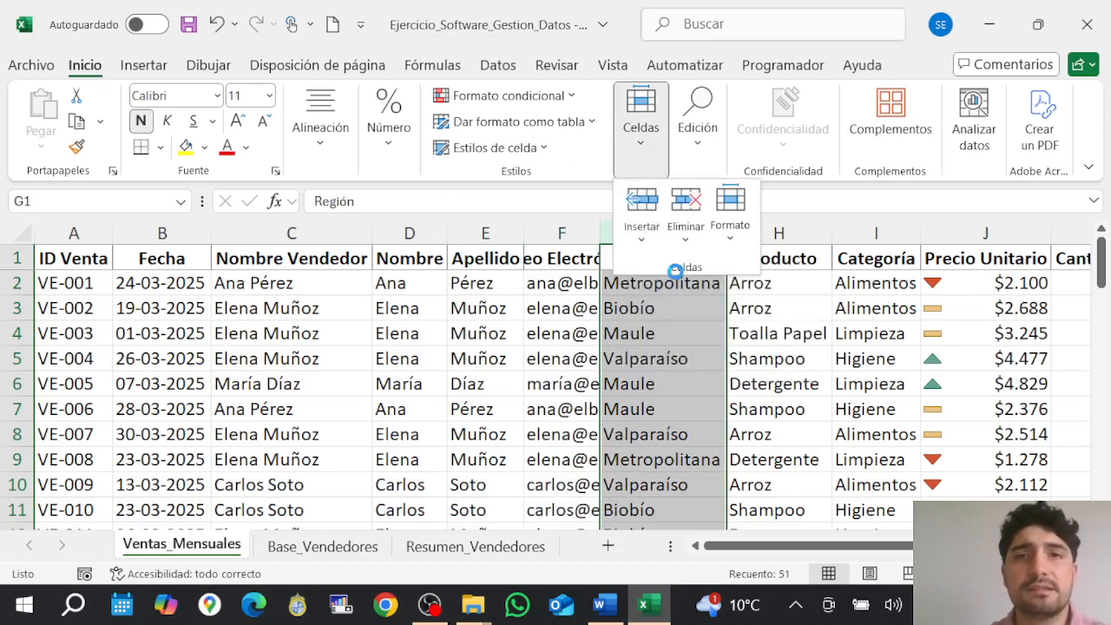
# Enter the header "Región Vendedor" in G1 of the new column.
pyautogui.click(652, 257)
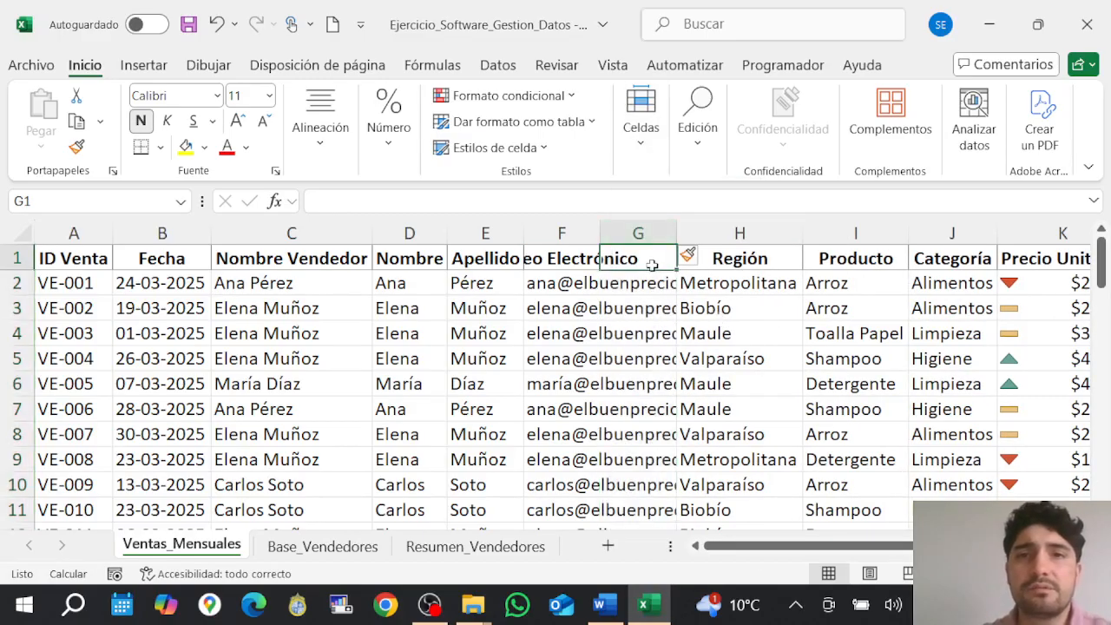
pyautogui.write('Región')
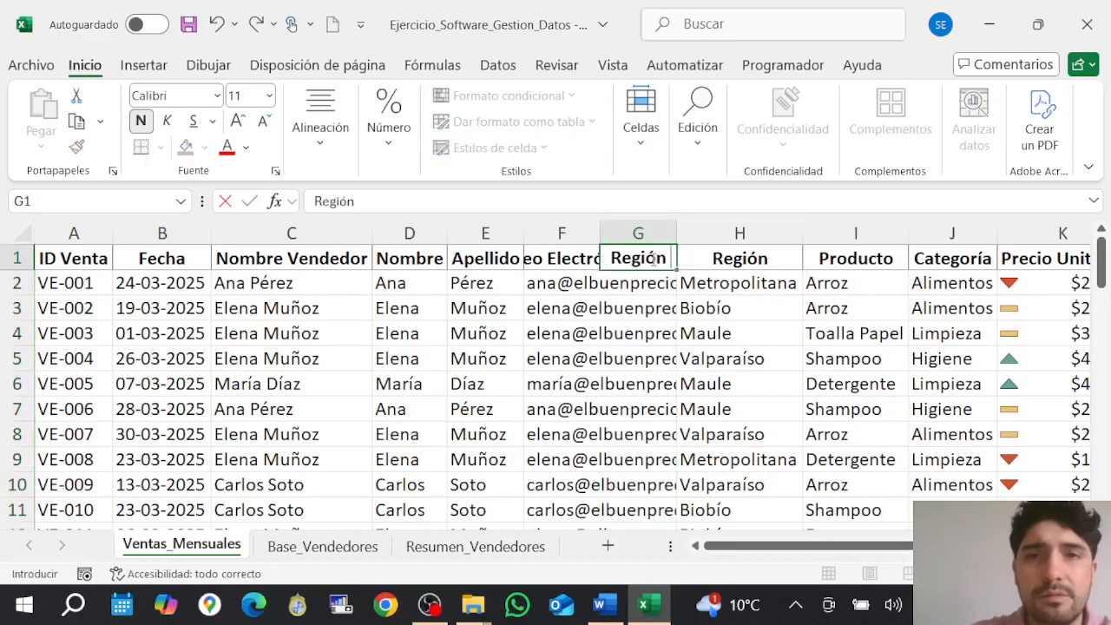
pyautogui.write(' Vende')
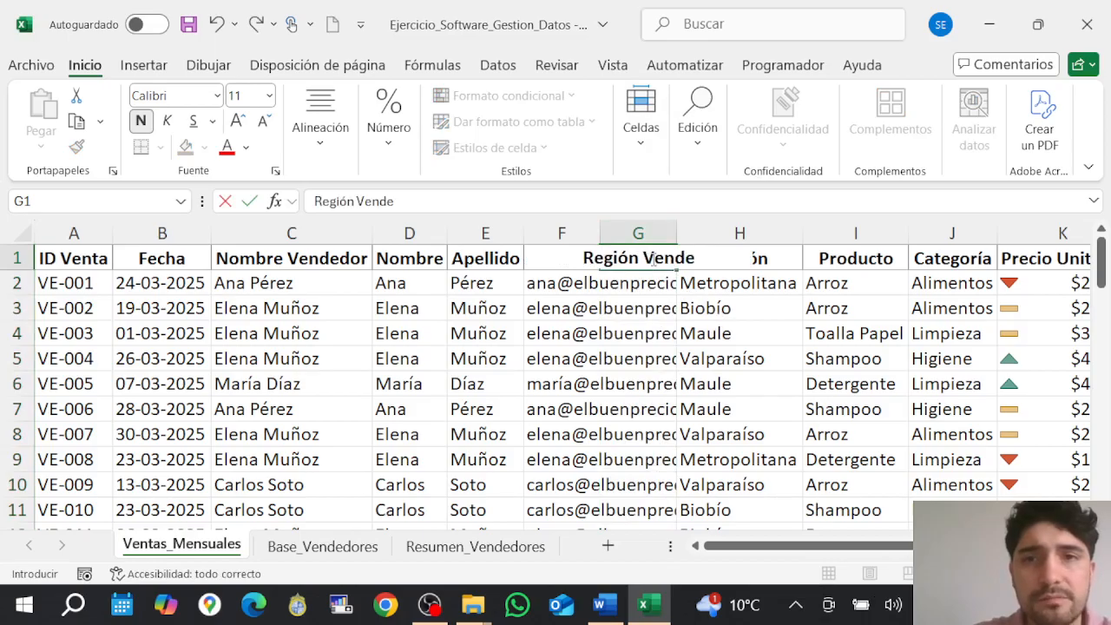
pyautogui.write('dor')
pyautogui.press('Return')
pyautogui.write('?')
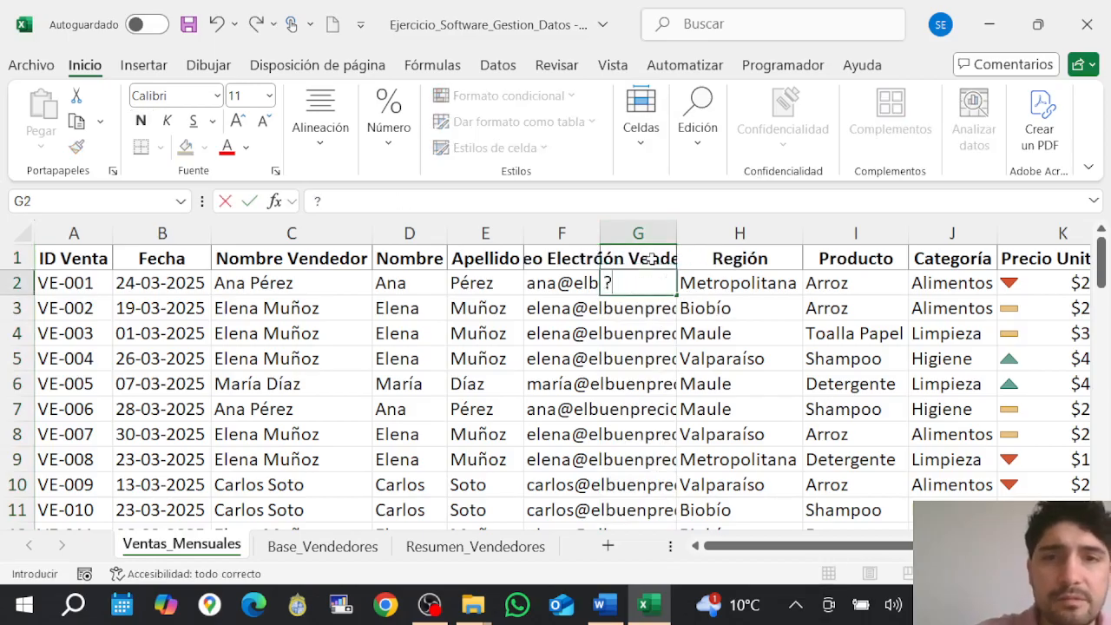
pyautogui.write('=buscar')
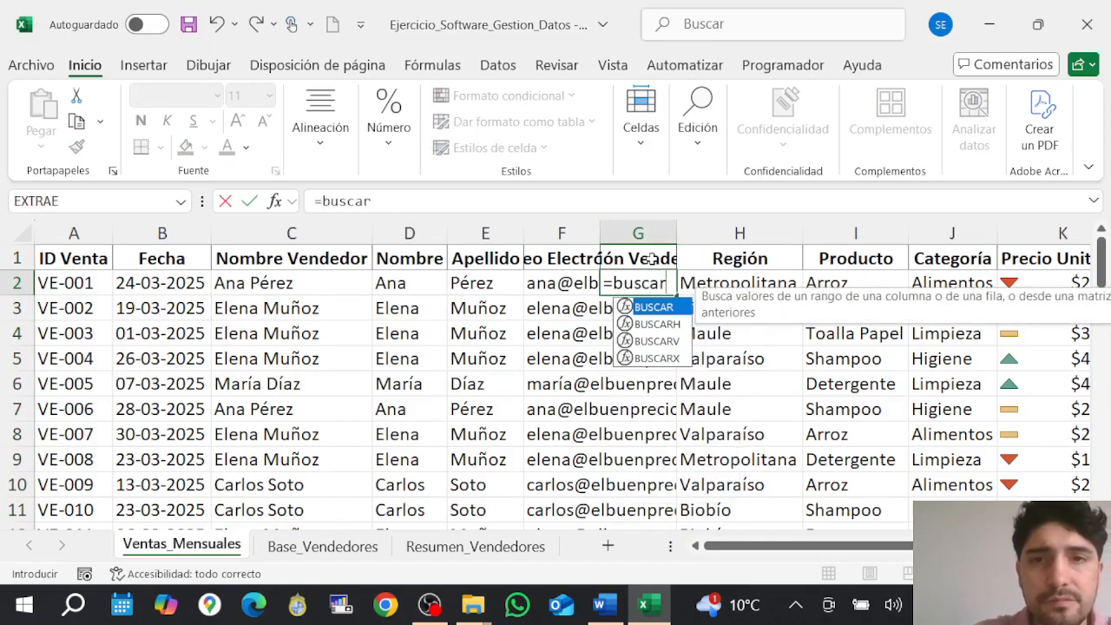
pyautogui.doubleClick(683, 323)
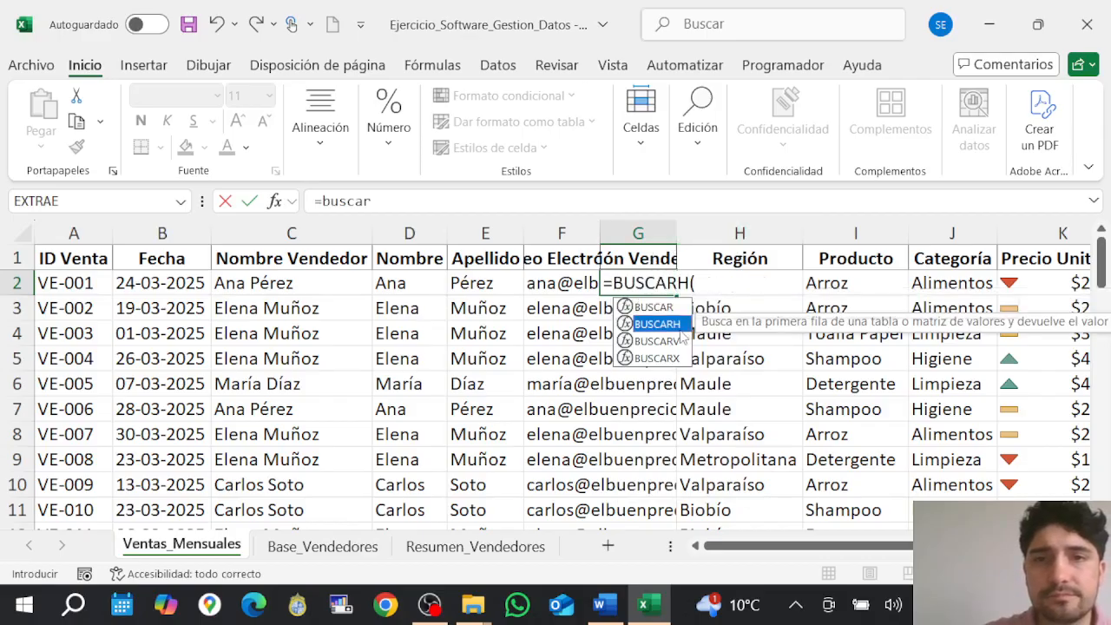
pyautogui.press('Escape')
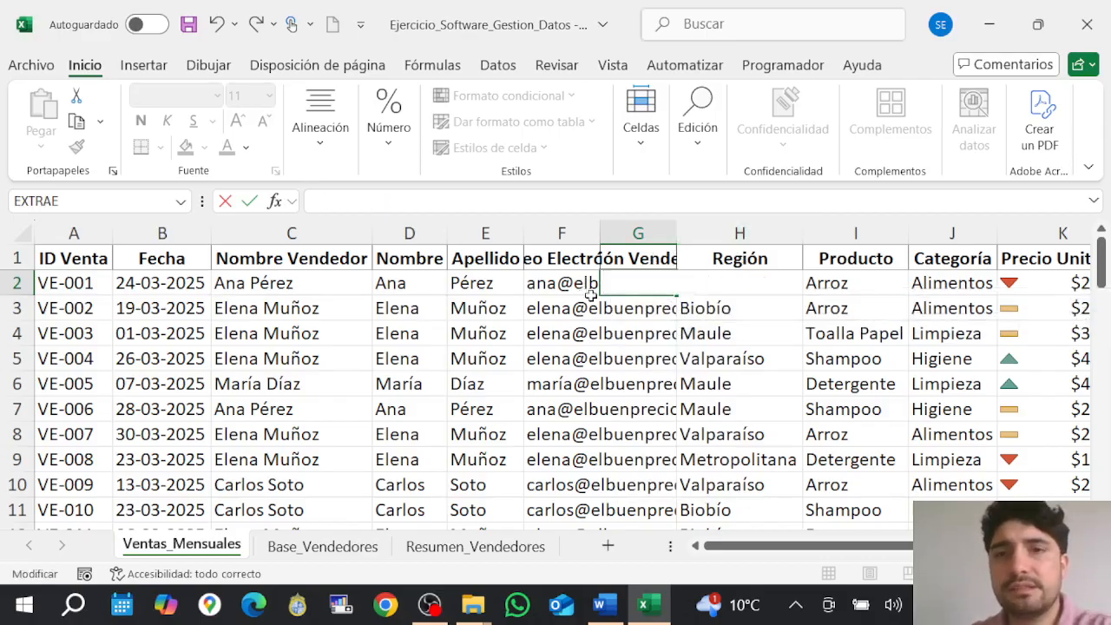
# AutoFit the column widths across the whole Ventas_Mensuales sheet.
pyautogui.click(640, 333)
pyautogui.click(19, 232)
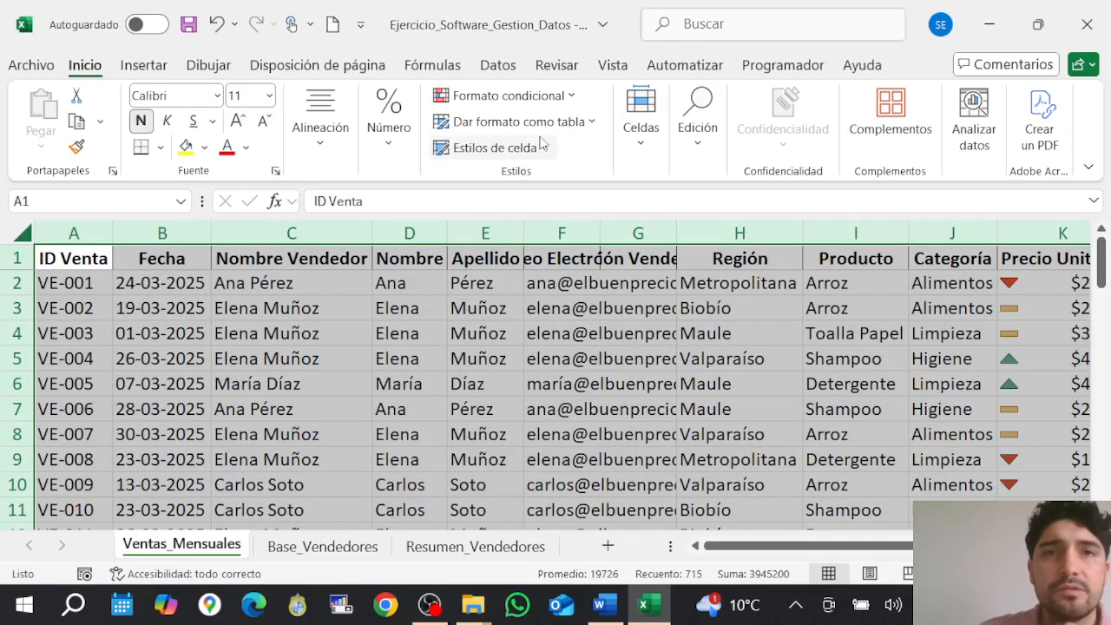
pyautogui.click(639, 137)
pyautogui.click(722, 224)
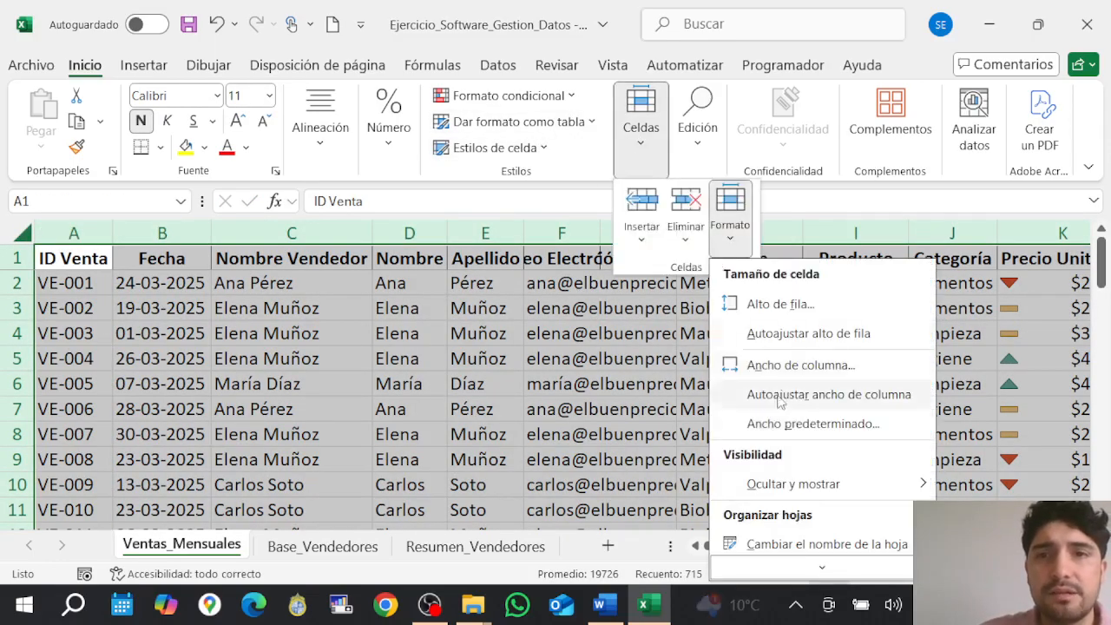
pyautogui.click(787, 401)
pyautogui.click(799, 334)
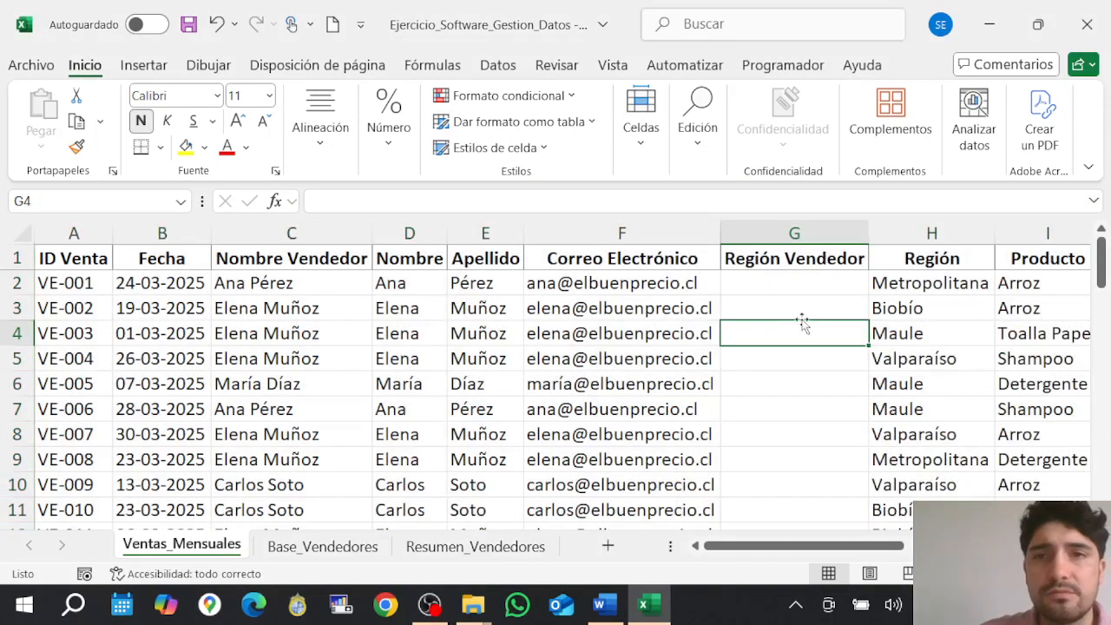
# Start a BUSCARH formula in G2 with the vendor name in C2 as the lookup value.
pyautogui.click(849, 286)
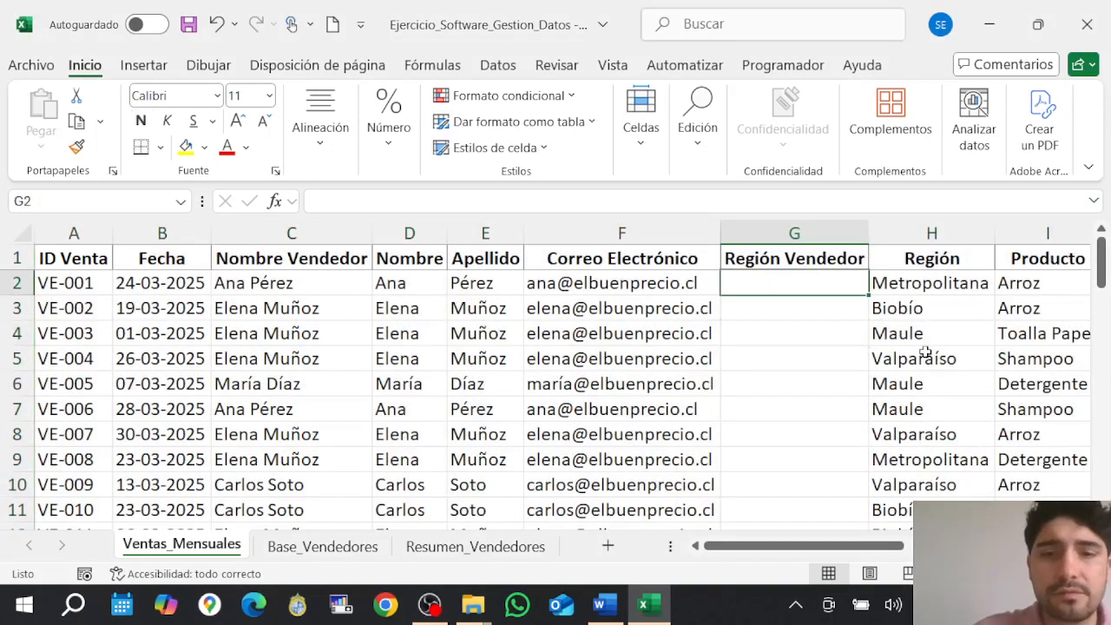
pyautogui.write('=busca')
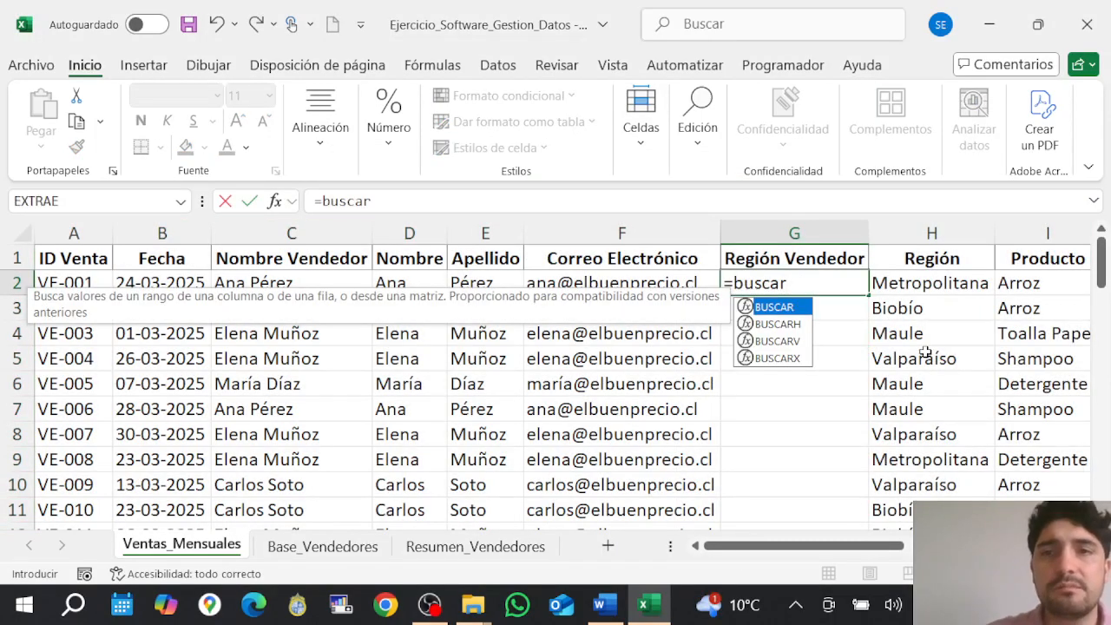
pyautogui.write('r')
pyautogui.click(768, 324)
pyautogui.doubleClick(767, 323)
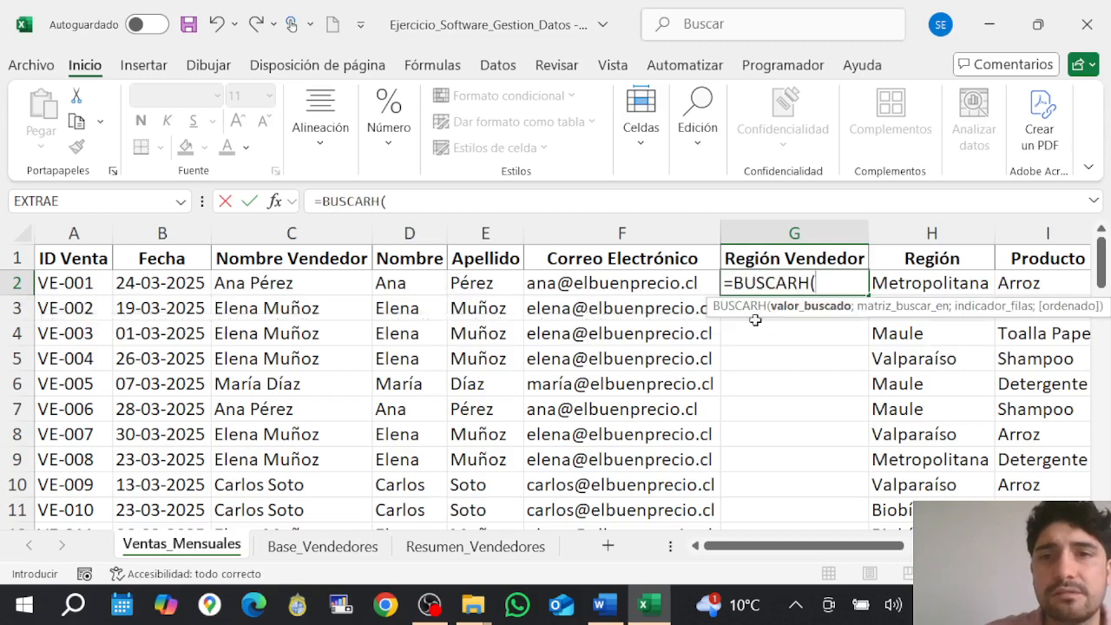
pyautogui.click(335, 299)
pyautogui.click(339, 287)
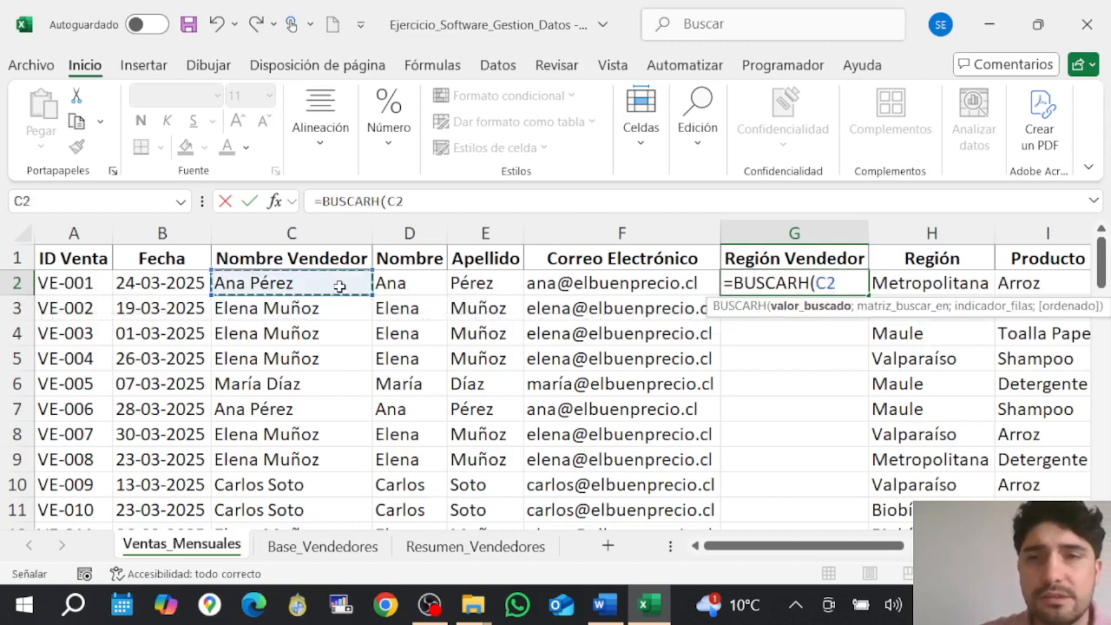
pyautogui.write(';')
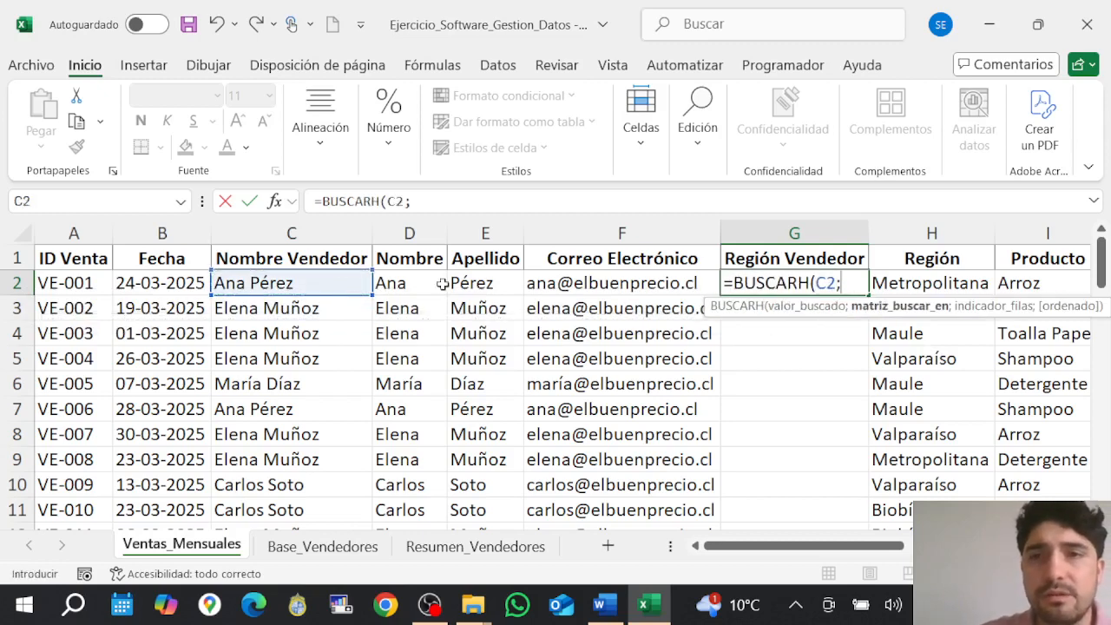
# Complete the BUSCARH formula with the absolute range Base_Vendedores!$B$1:$F$4, row index 4 and exact match FALSO.
pyautogui.click(329, 556)
pyautogui.moveTo(112, 249); pyautogui.dragTo(418, 308)
pyautogui.press('F4')
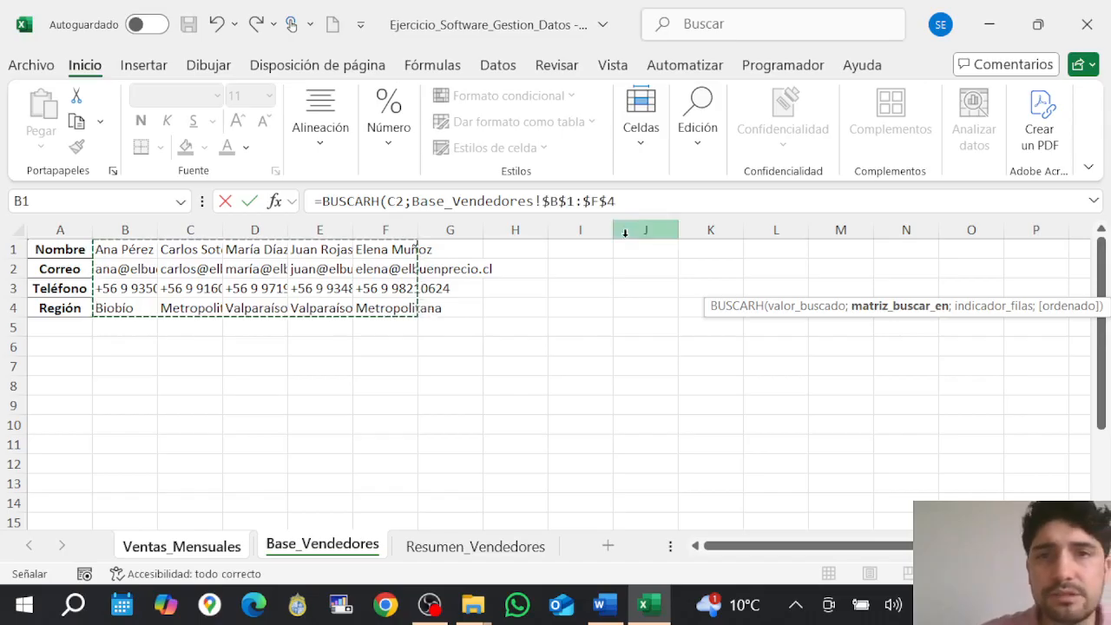
pyautogui.click(638, 201)
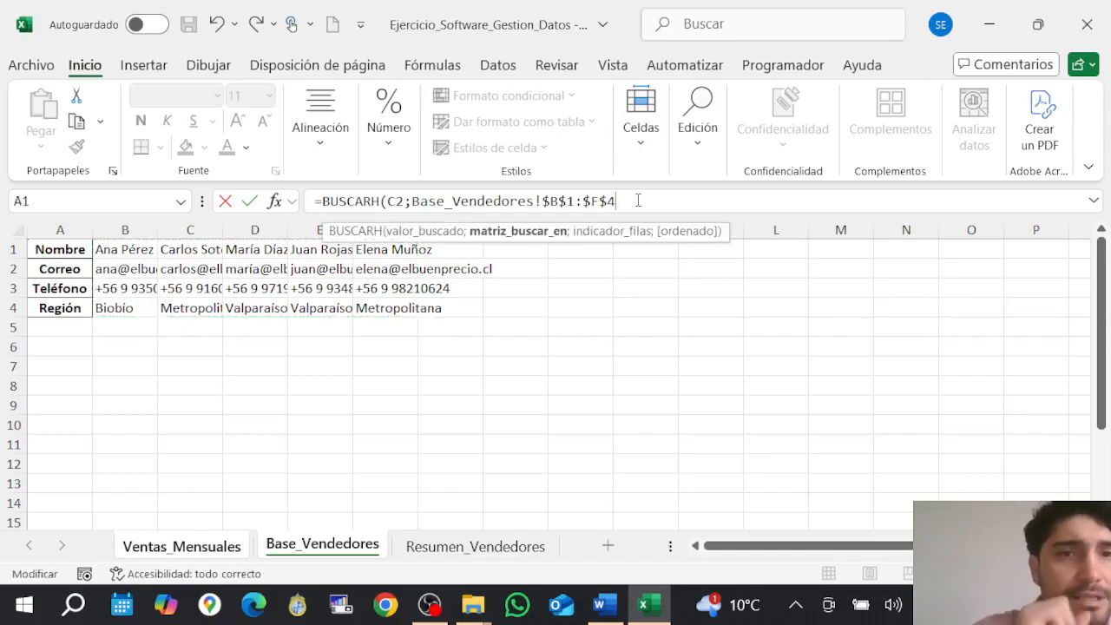
pyautogui.write(';')
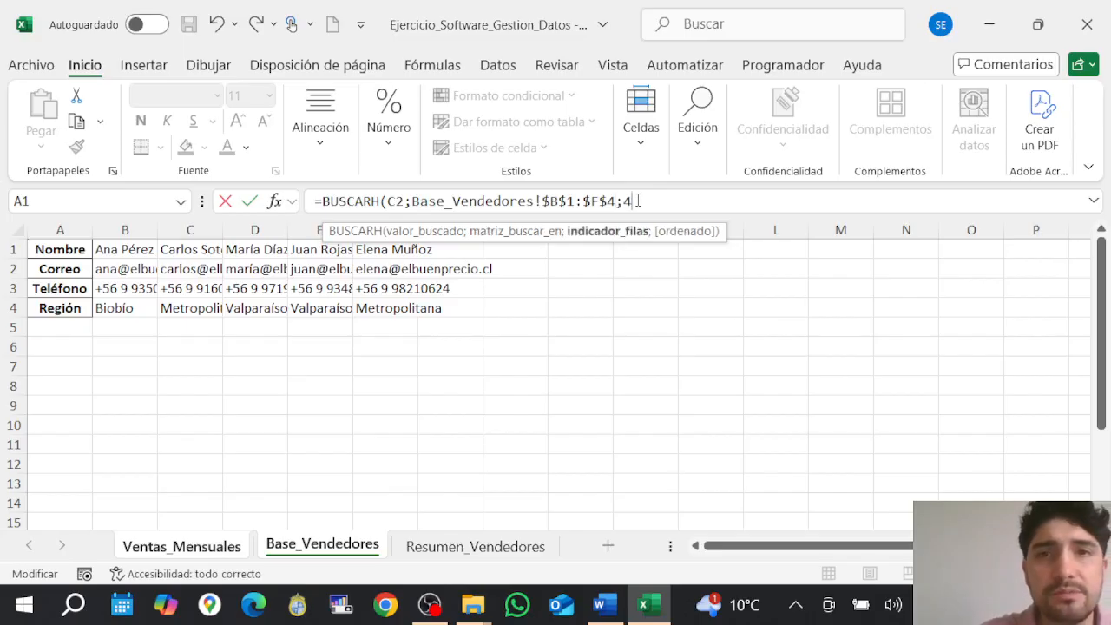
pyautogui.write('4;')
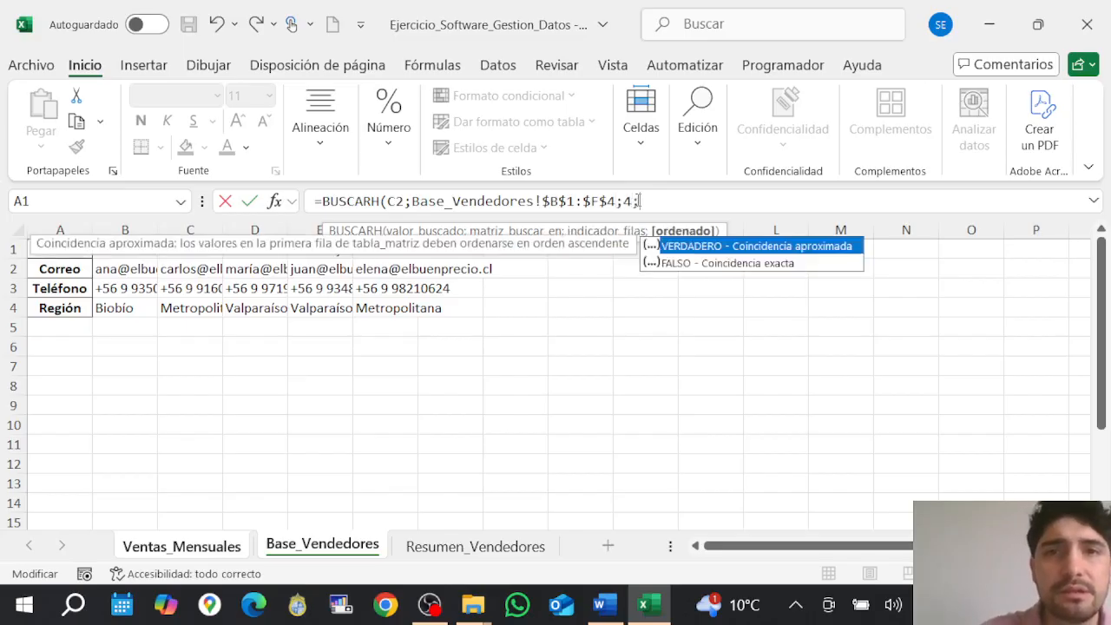
pyautogui.doubleClick(685, 264)
pyautogui.press('Return')
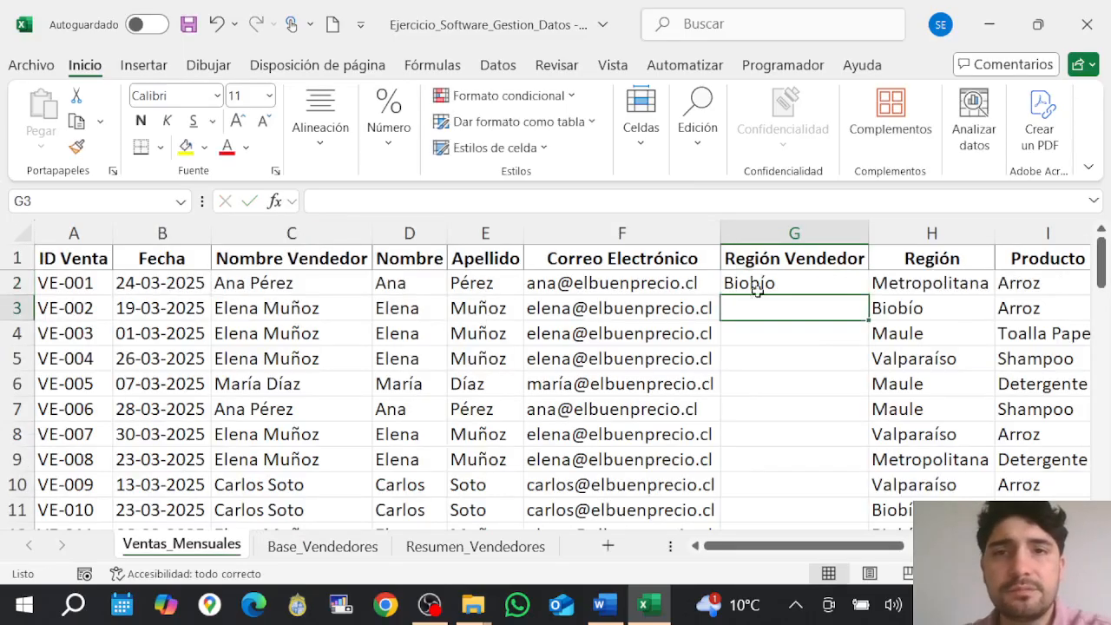
# Fill the BUSCARH formula from G2 down the Región Vendedor column and check the filled rows.
pyautogui.click(756, 289)
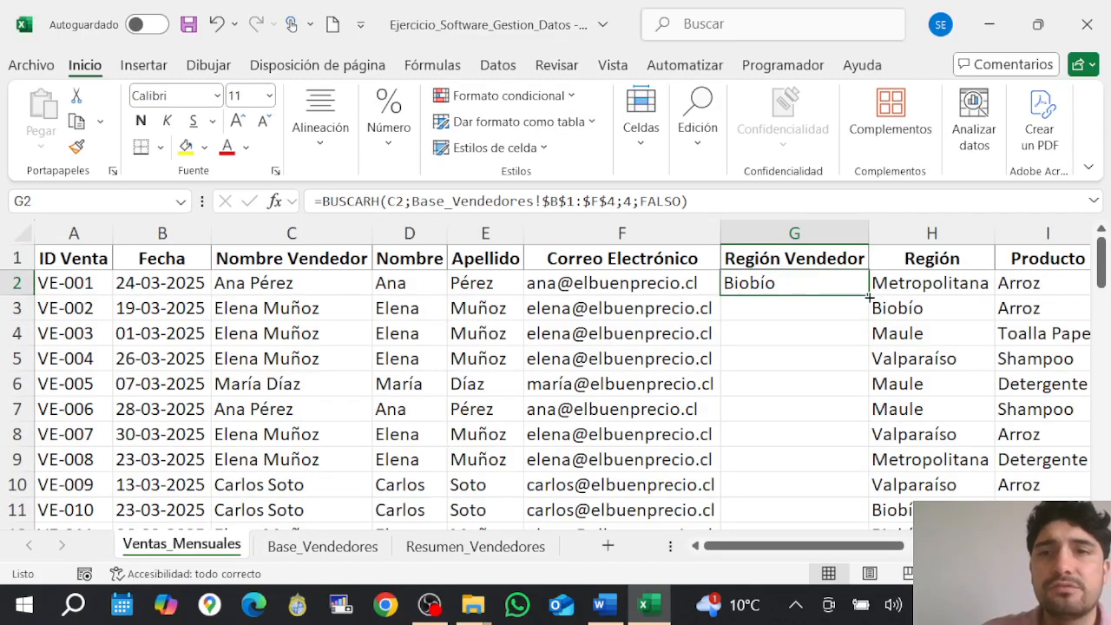
pyautogui.doubleClick(869, 297)
pyautogui.click(813, 356)
pyautogui.scroll(-1, 810, 349)
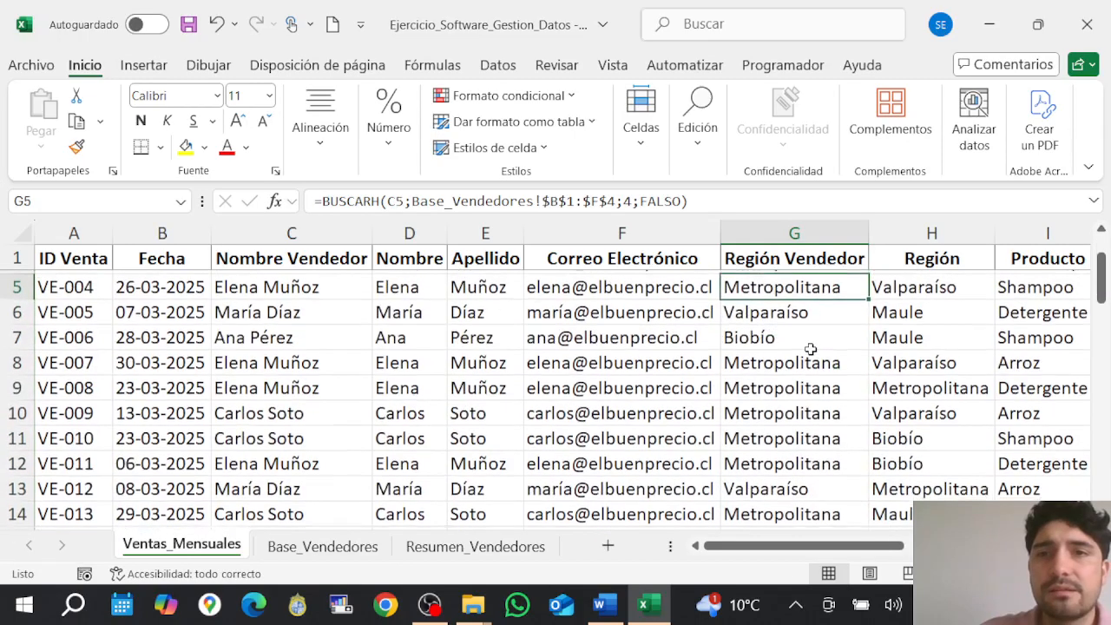
pyautogui.scroll(1, 809, 349)
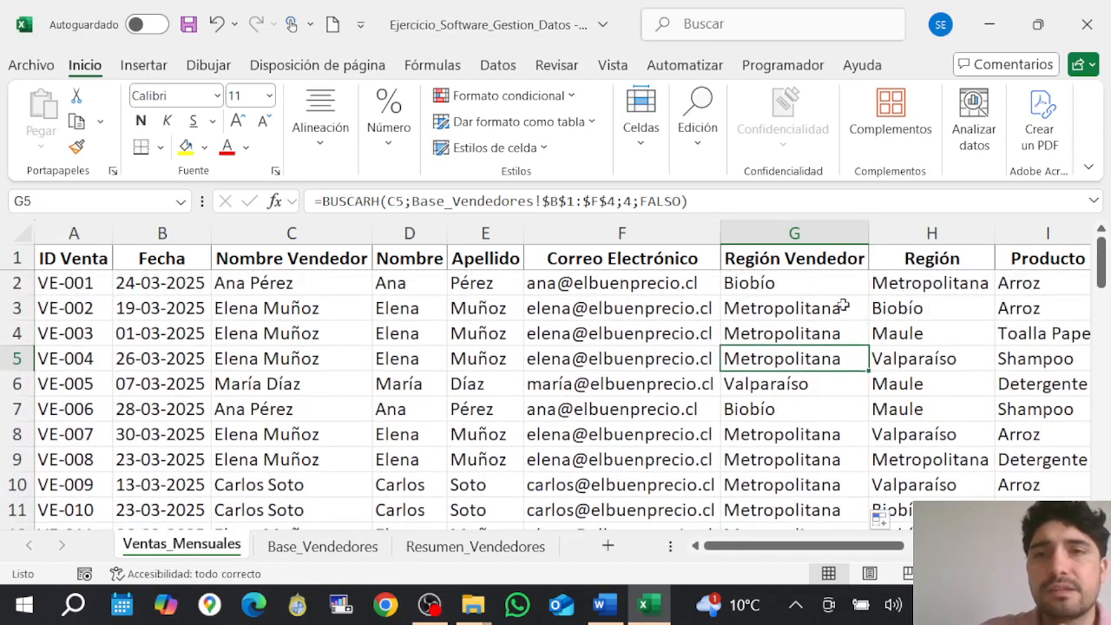
# Compare the Región column entries with those in the Región Vendedor column in the first rows.
pyautogui.click(893, 299)
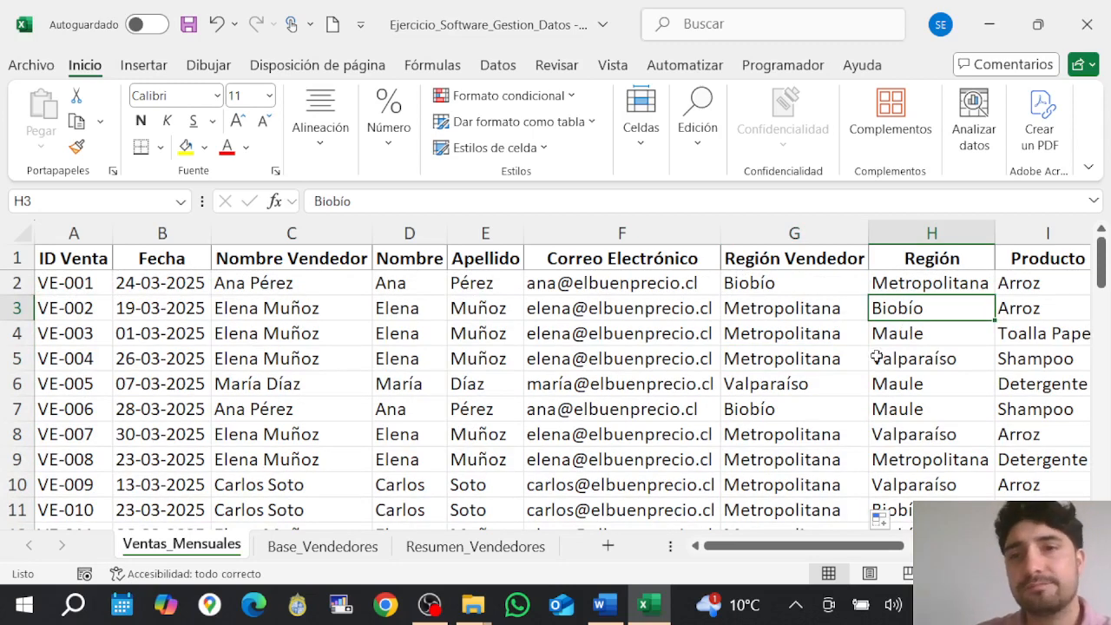
pyautogui.press('Down')
pyautogui.press('Down')
pyautogui.press('Down')
pyautogui.press('Down')
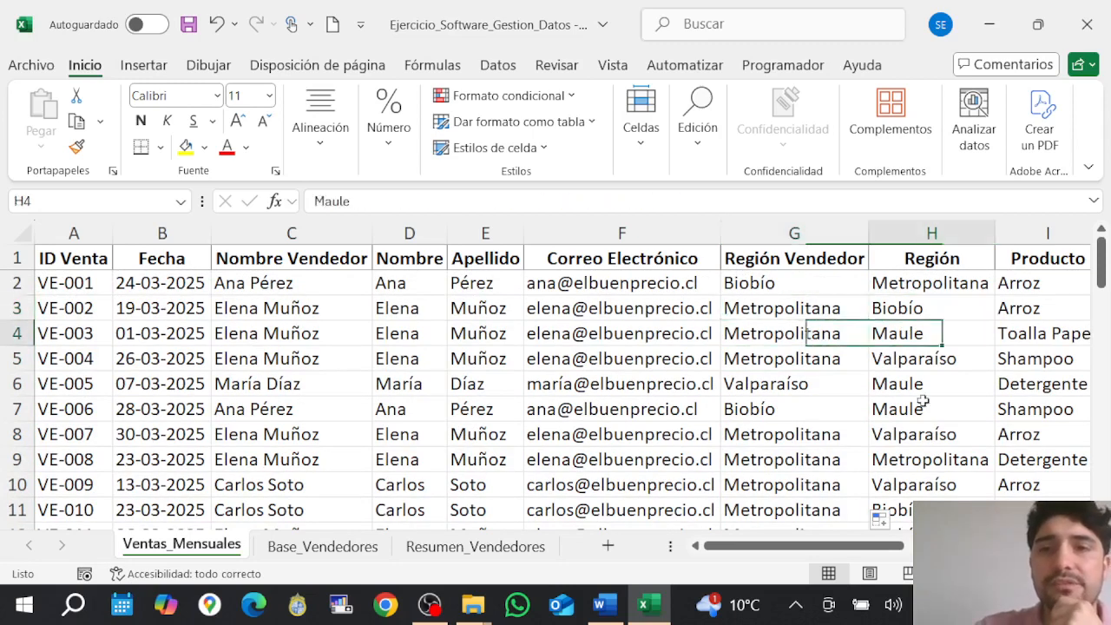
pyautogui.press('Left')
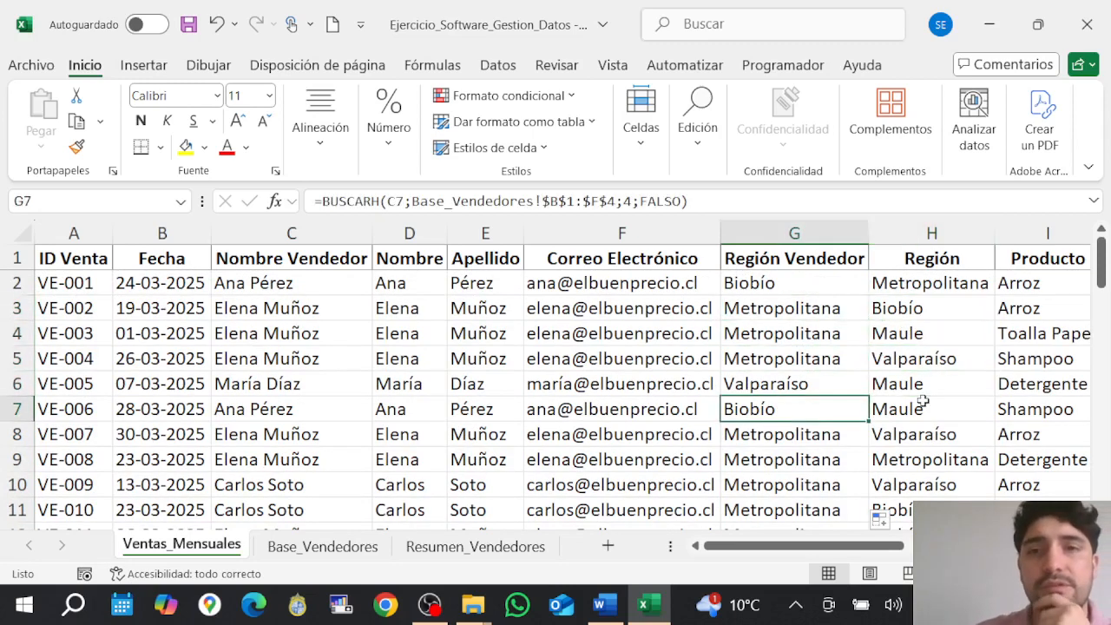
# Switch to the Word guide, read the instructions for the Resumen_Venta sheet, and return to Excel.
pyautogui.click(604, 605)
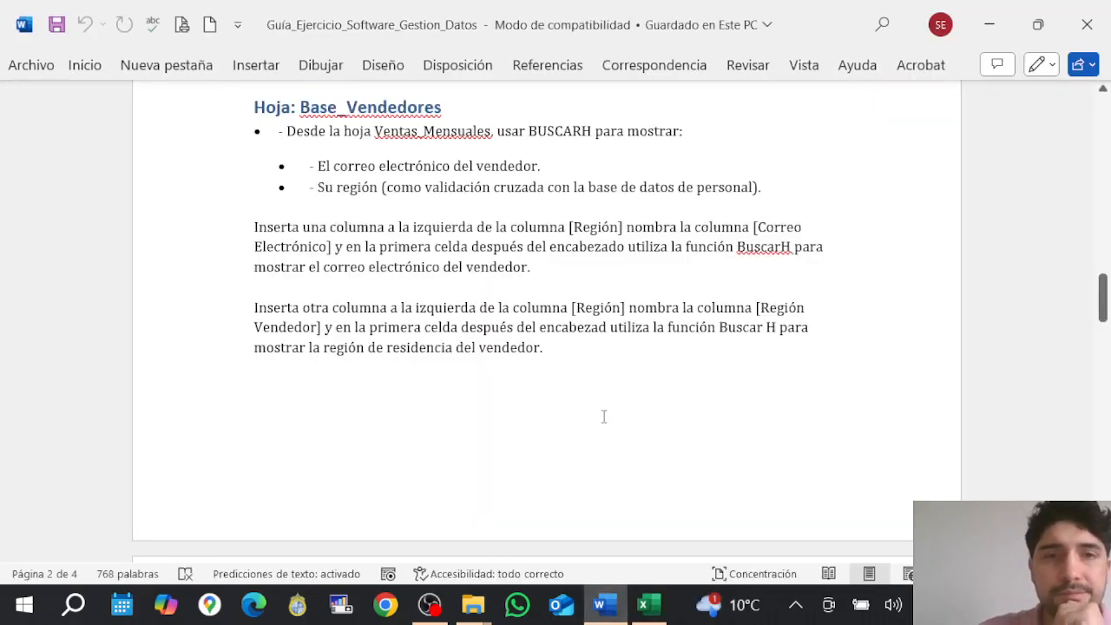
pyautogui.scroll(-5, 606, 412)
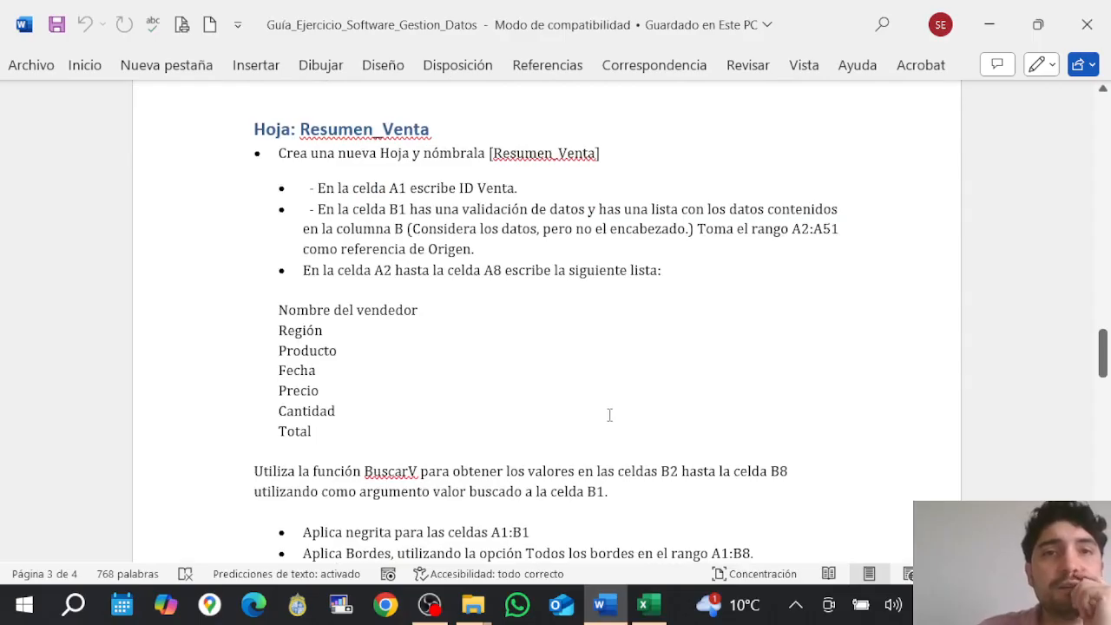
pyautogui.click(648, 605)
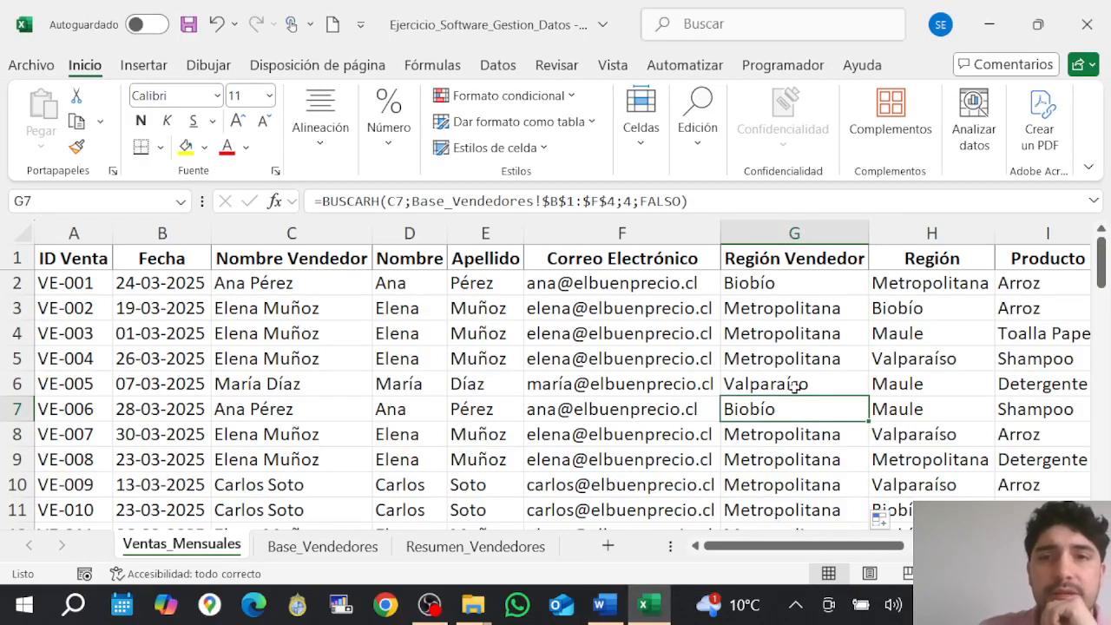
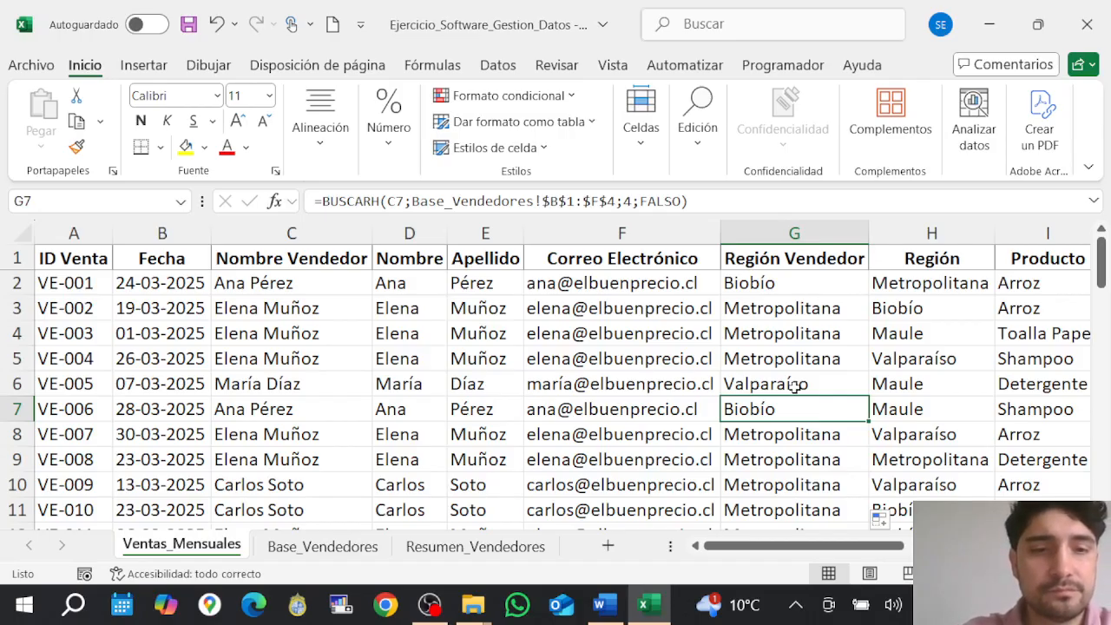
pyautogui.hotkey('alt', 'Tab')
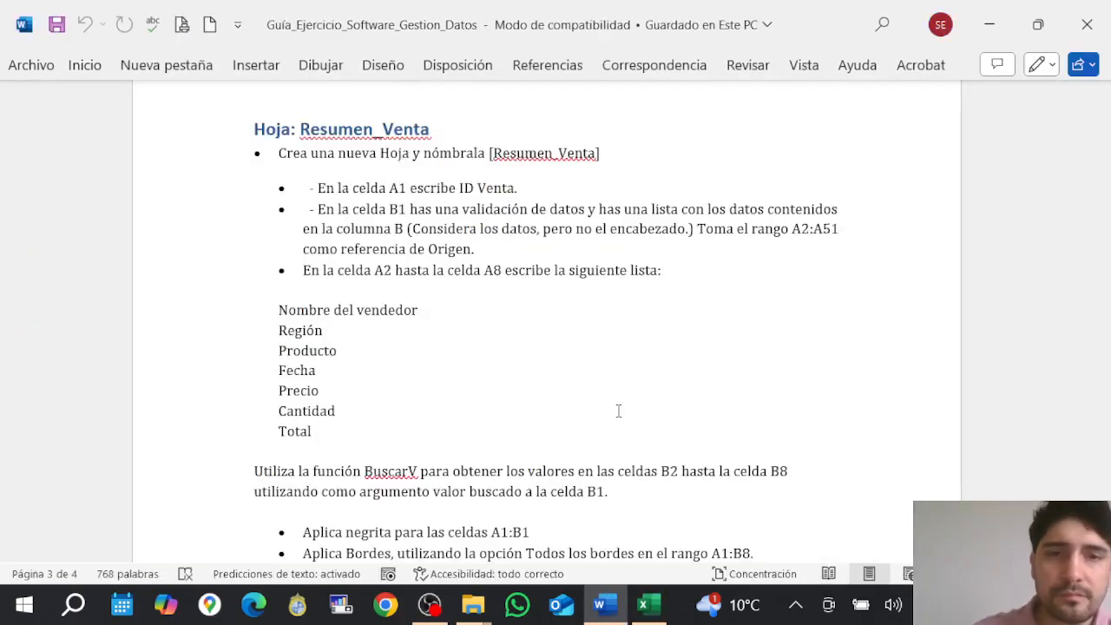
pyautogui.click(649, 604)
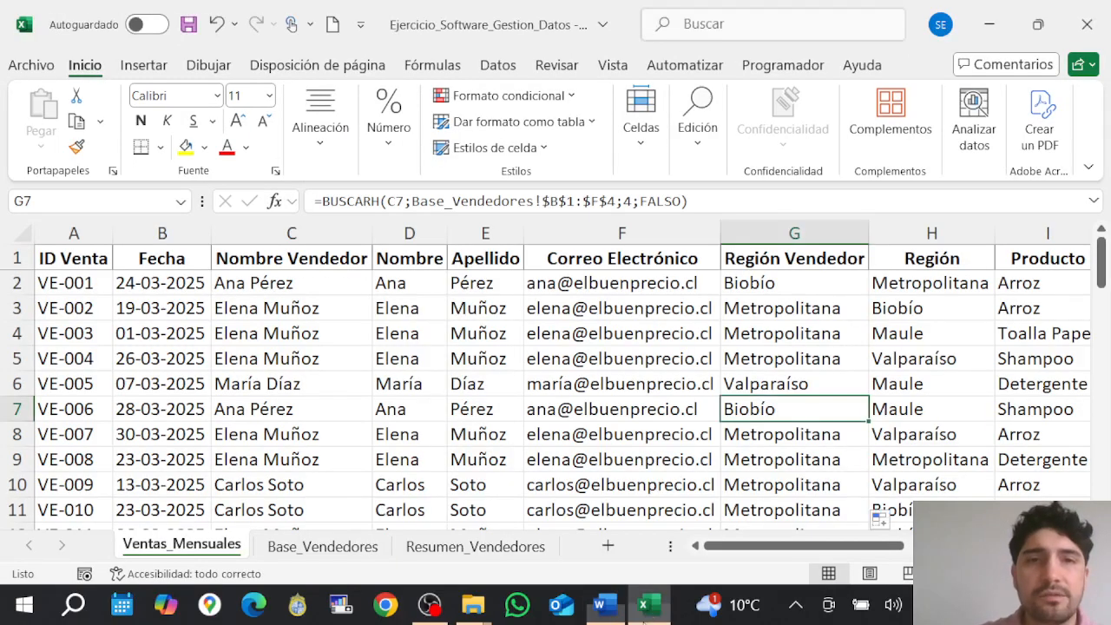
# Look through the Base_Vendedores and Resumen_Vendedores sheets, and switch to the Word guide to recheck the sheet instruction.
pyautogui.click(313, 547)
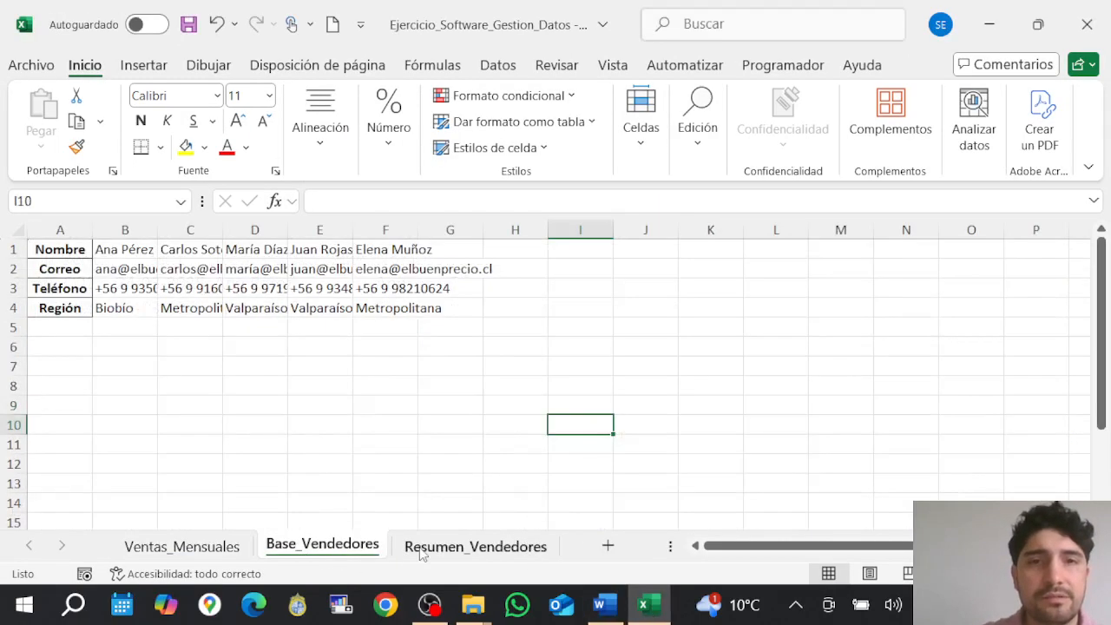
pyautogui.click(434, 546)
pyautogui.click(223, 547)
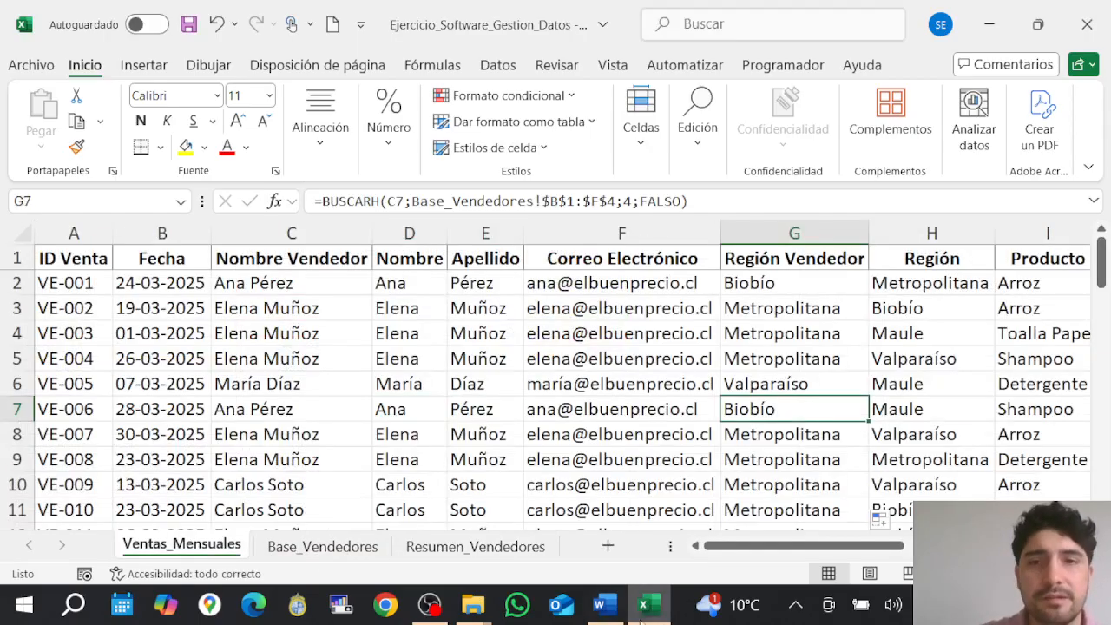
pyautogui.click(601, 607)
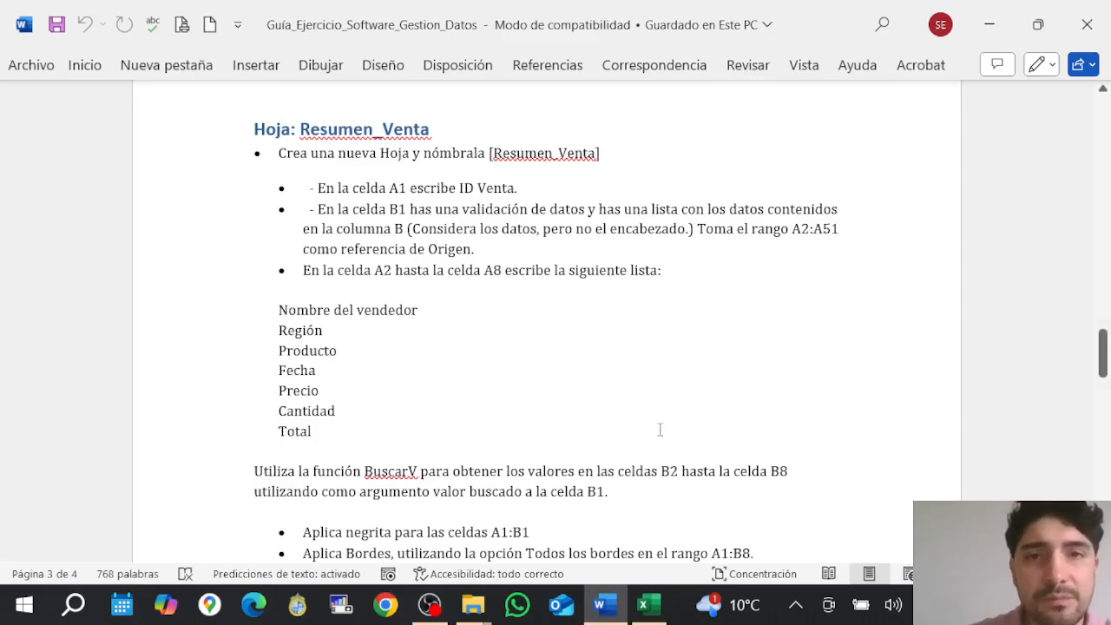
# Switch to Excel, add a new sheet, move it after Resumen_Vendedores and name it Resumen_Venta.
pyautogui.click(649, 605)
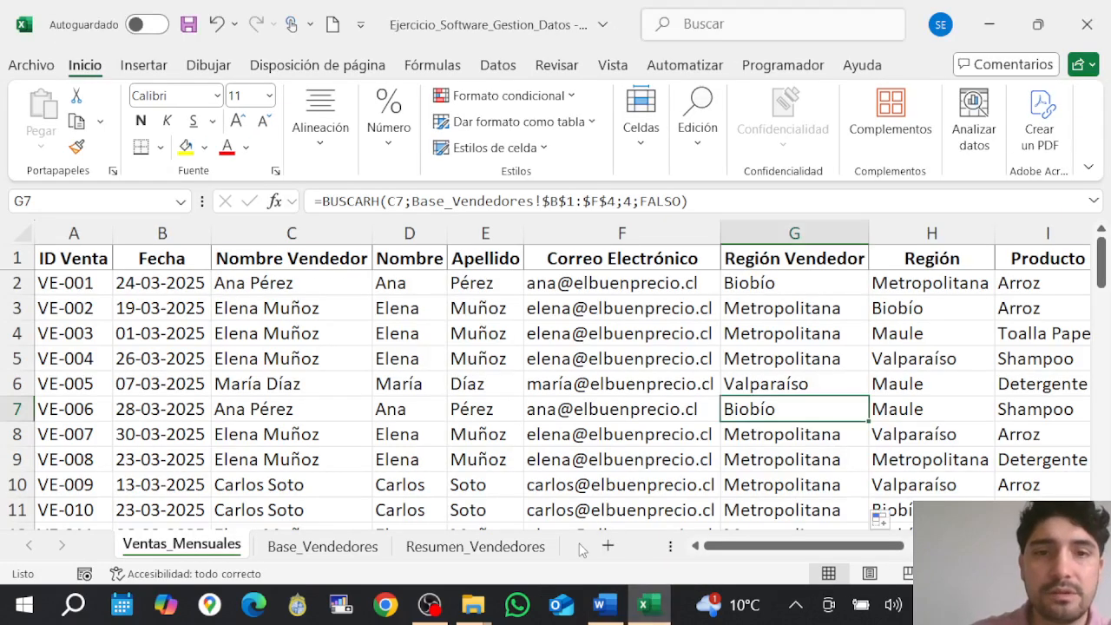
pyautogui.click(637, 545)
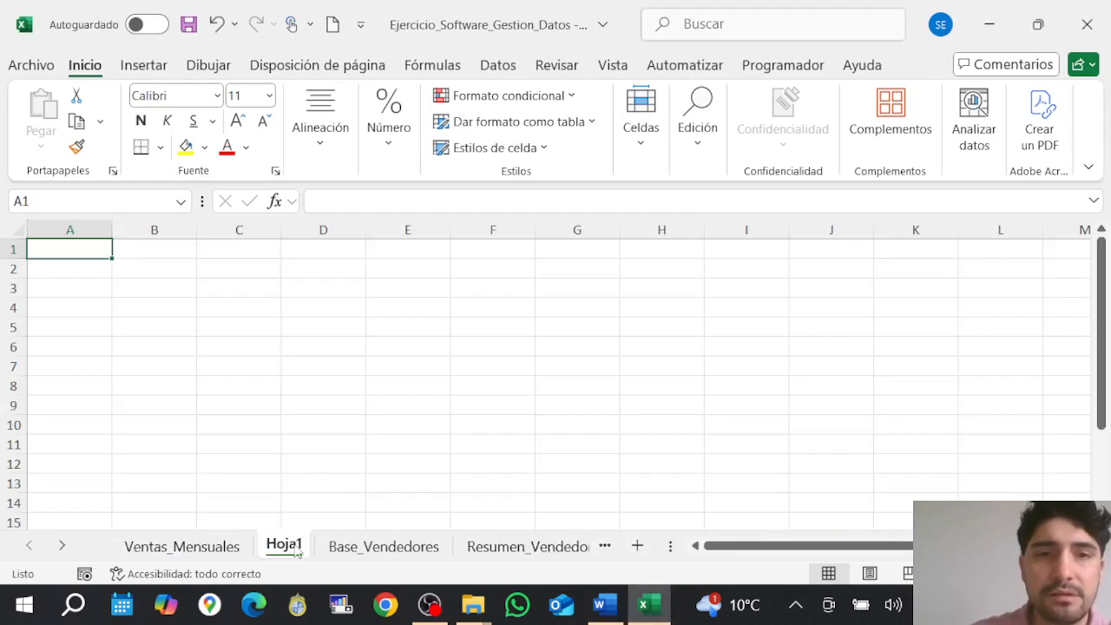
pyautogui.moveTo(295, 550); pyautogui.dragTo(497, 564)
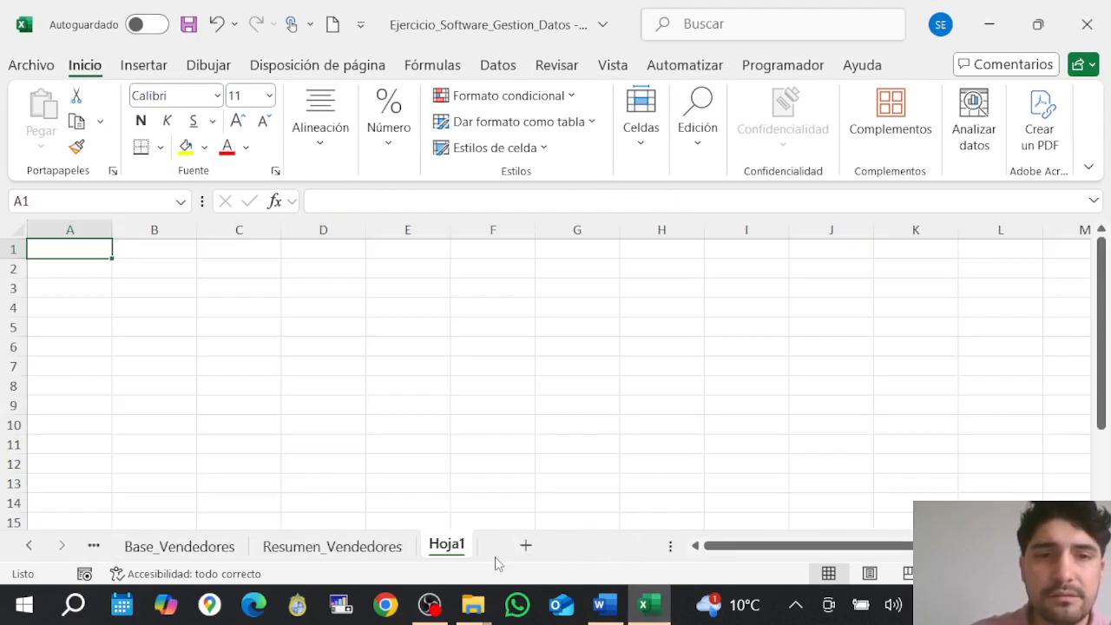
pyautogui.doubleClick(438, 548)
pyautogui.write('Resumen')
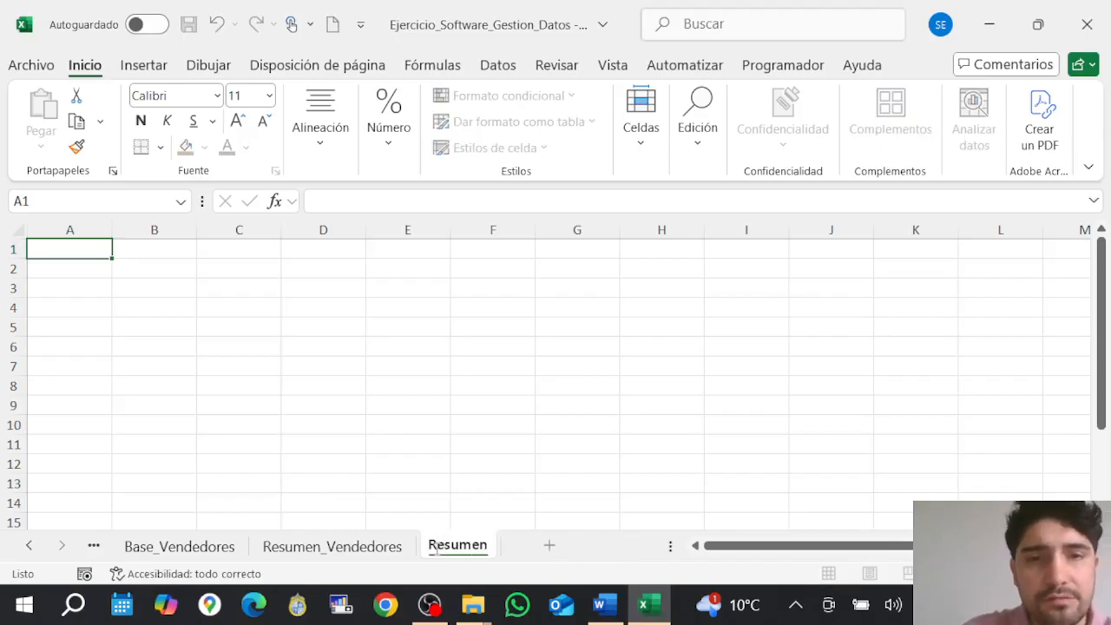
pyautogui.write('_Venta')
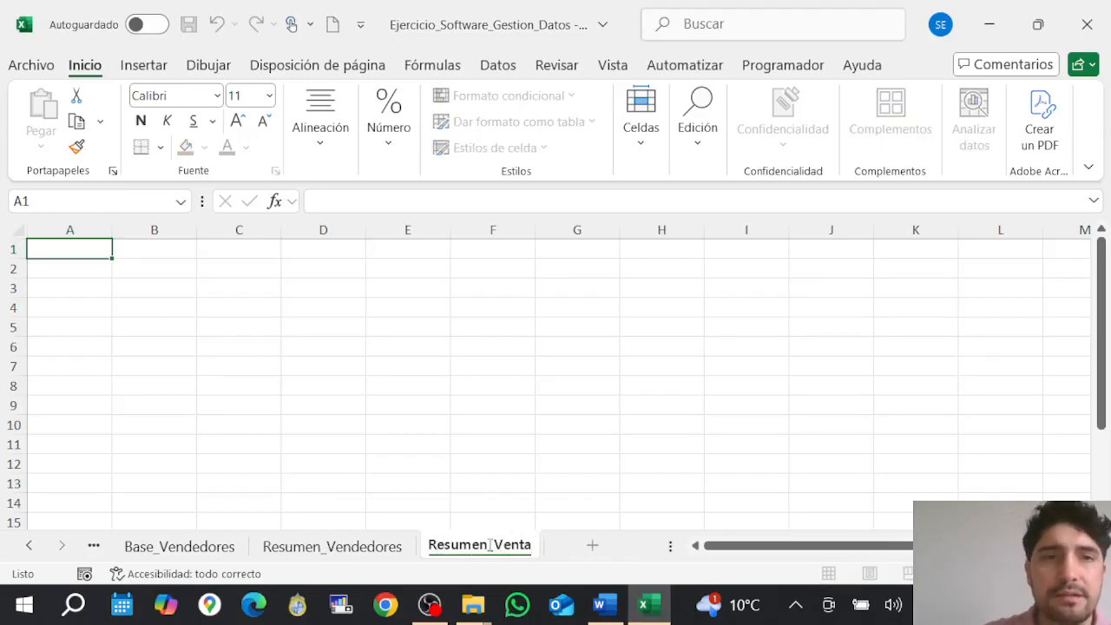
pyautogui.moveTo(265, 350); pyautogui.dragTo(251, 329)
pyautogui.click(79, 246)
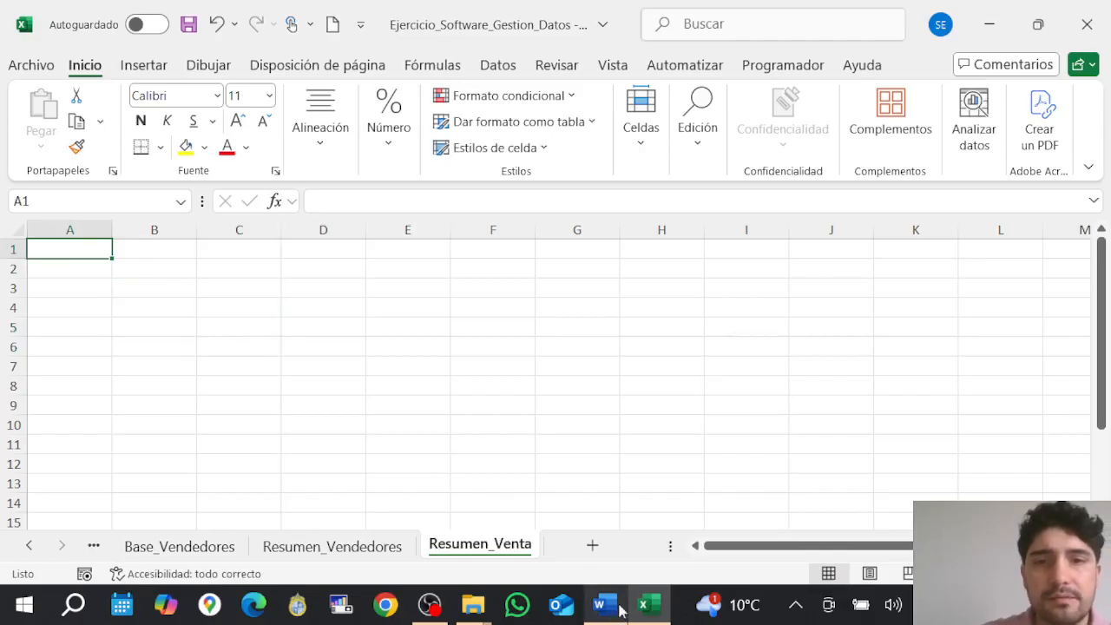
# Check the instruction for cell A1 in the Word guide, return to Excel and enter "ID Venta" in A1.
pyautogui.click(618, 609)
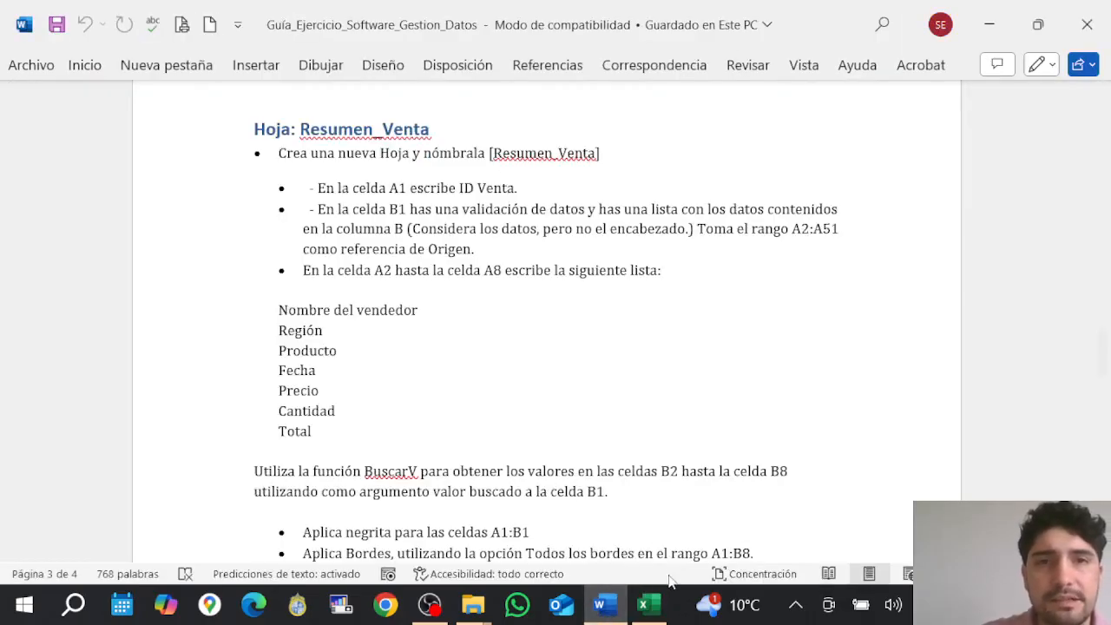
pyautogui.click(663, 614)
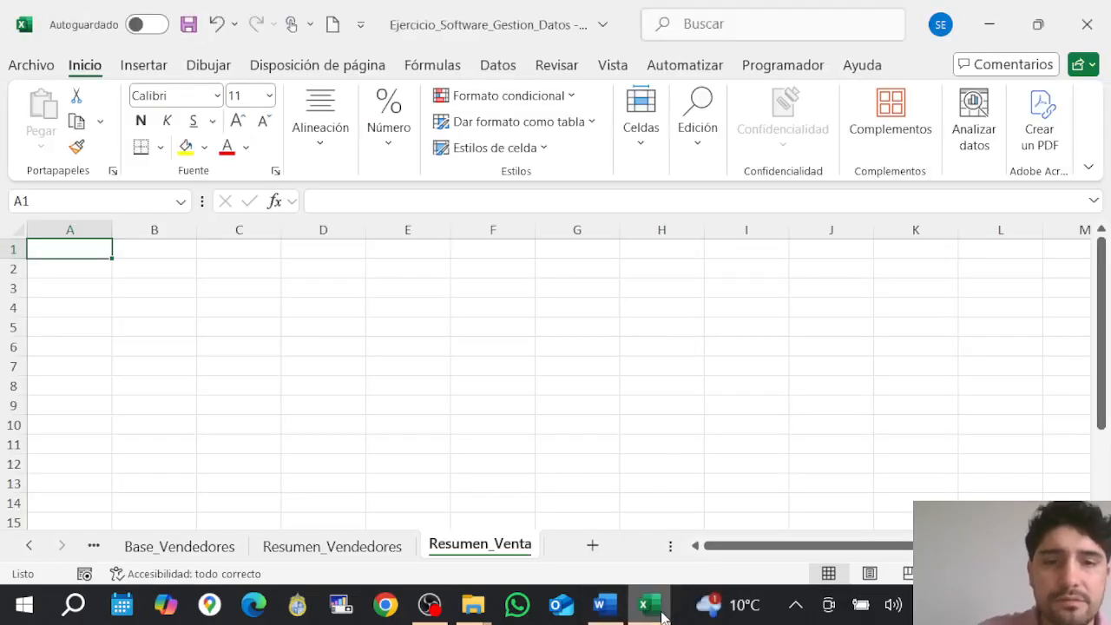
pyautogui.write('ID V')
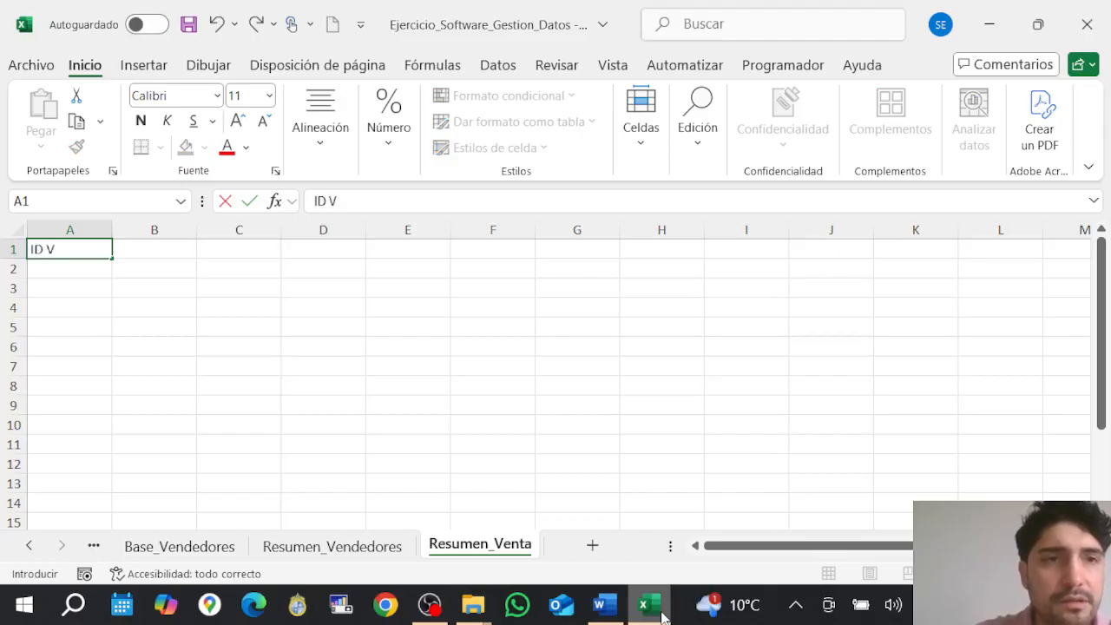
pyautogui.write('enta')
pyautogui.press('Tab')
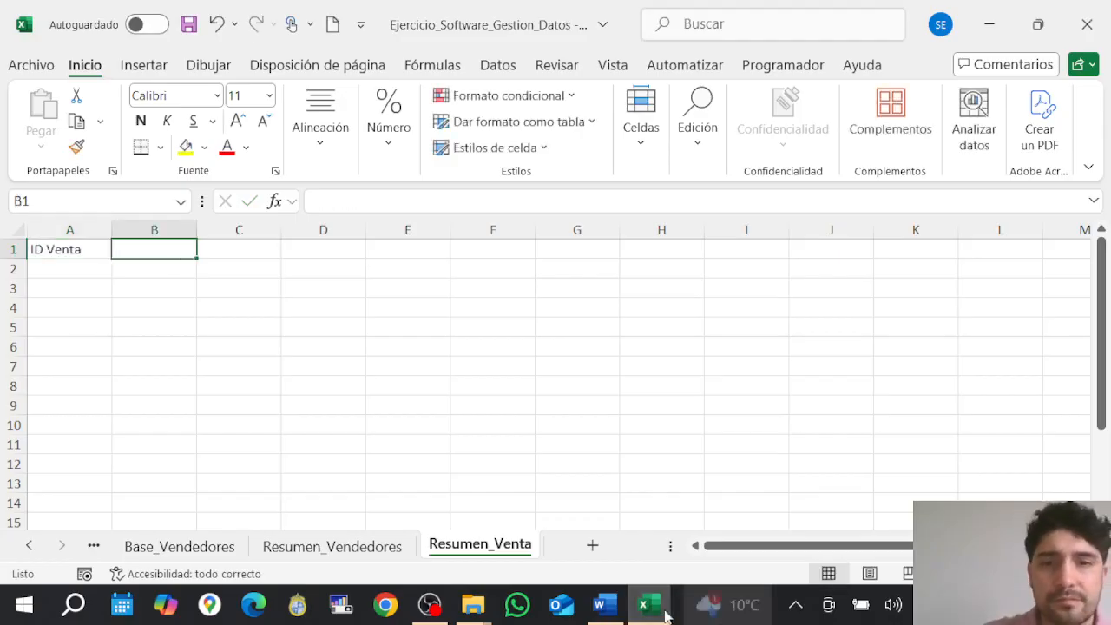
# Reread the B1 instruction in the Word guide, return to Excel and set B1's data validation to allow a Lista.
pyautogui.click(604, 607)
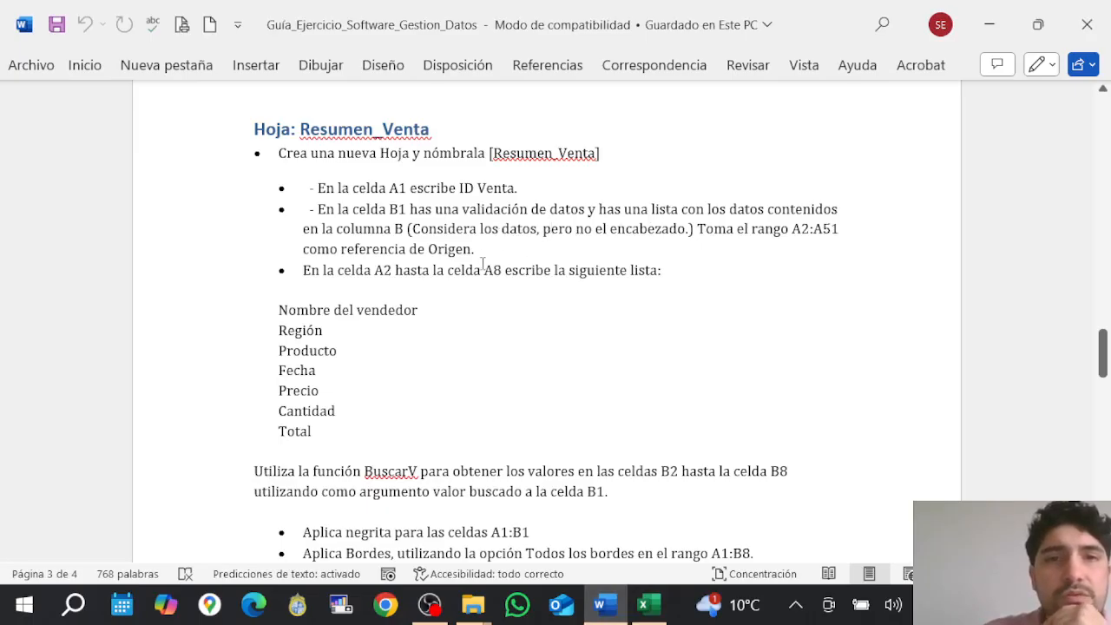
pyautogui.moveTo(644, 616)
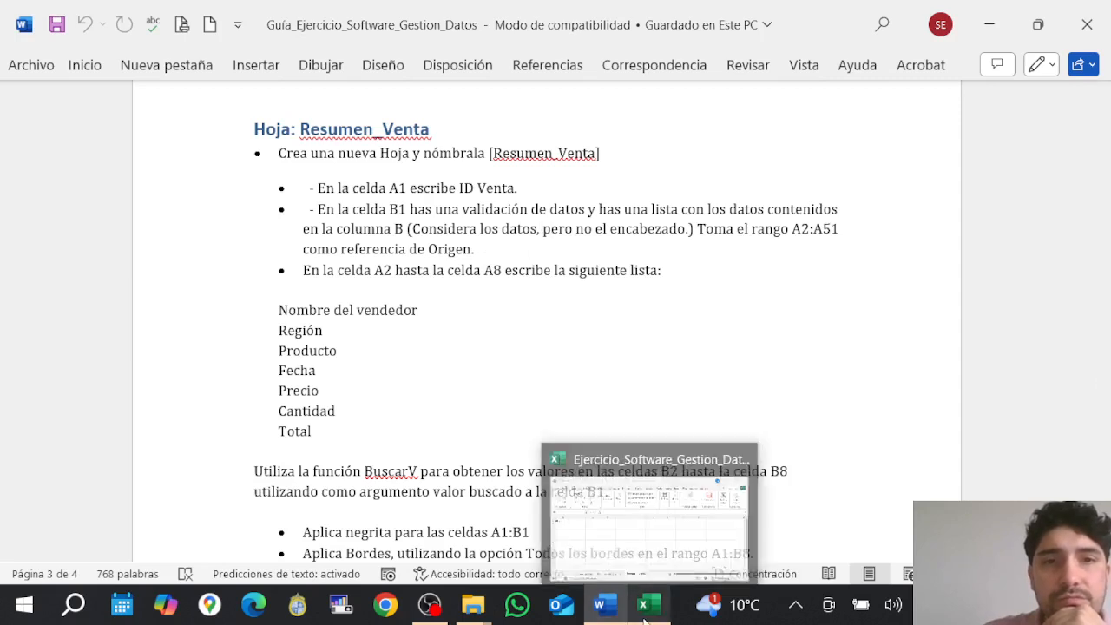
pyautogui.click(644, 607)
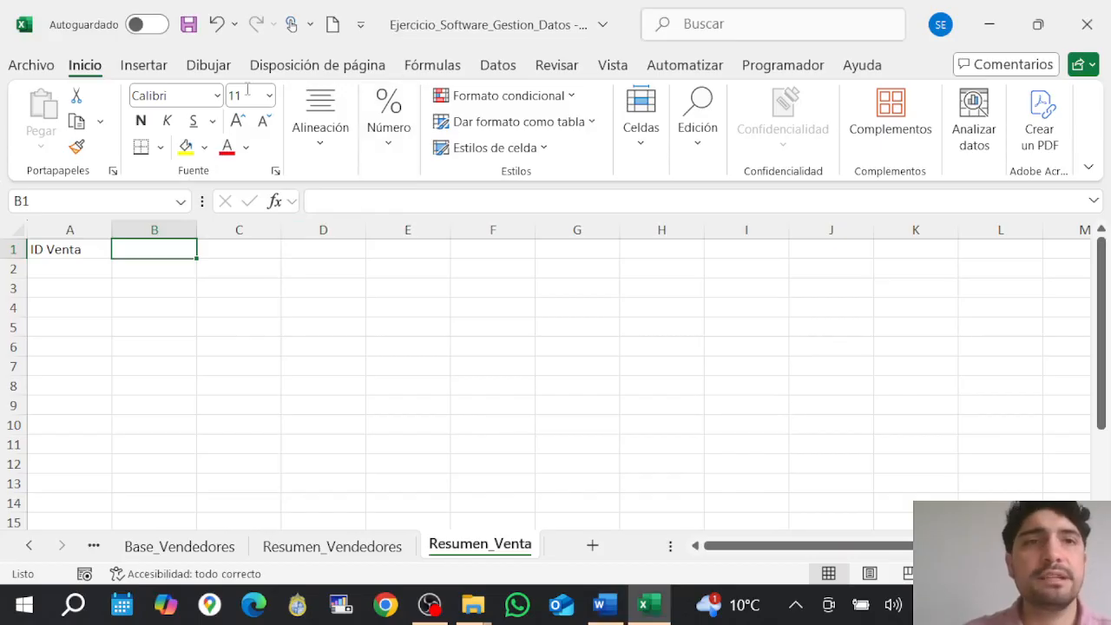
pyautogui.click(497, 65)
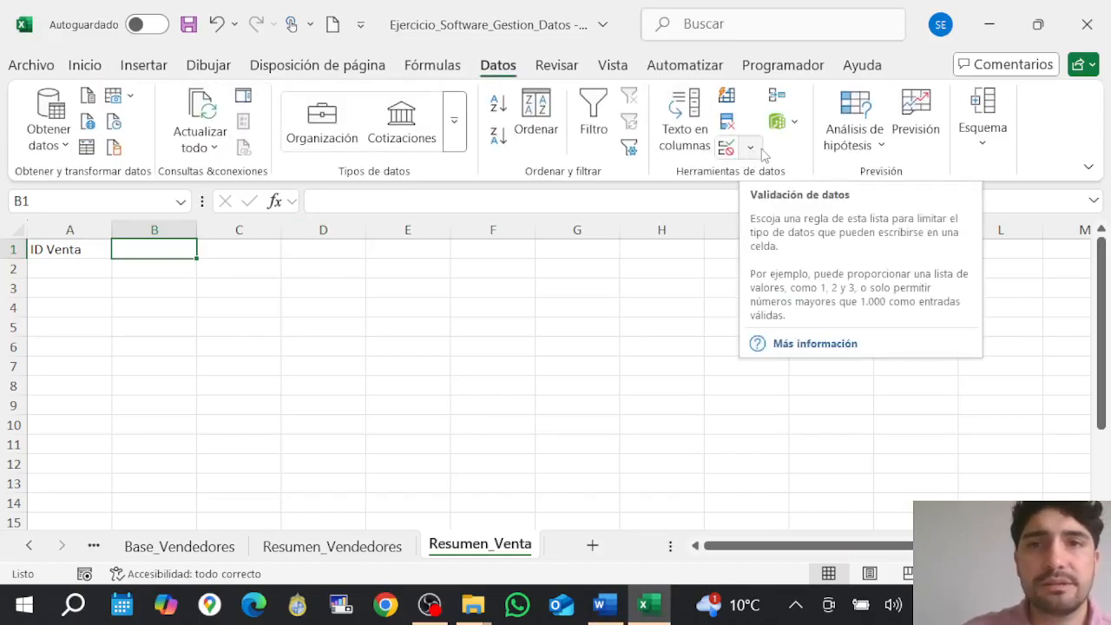
pyautogui.click(752, 149)
pyautogui.click(781, 180)
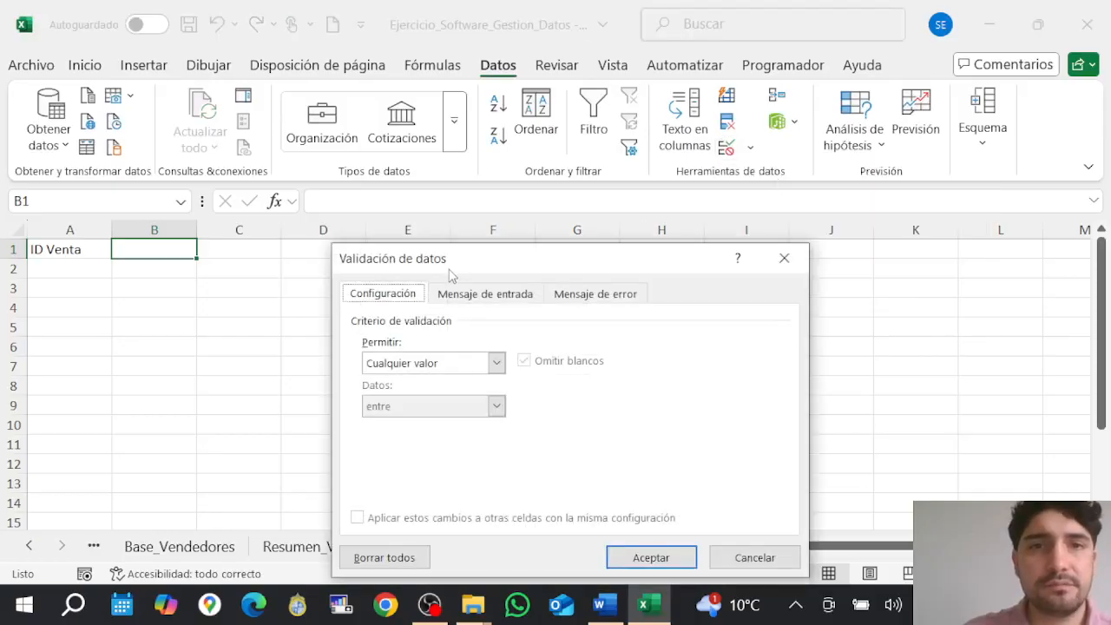
pyautogui.click(459, 363)
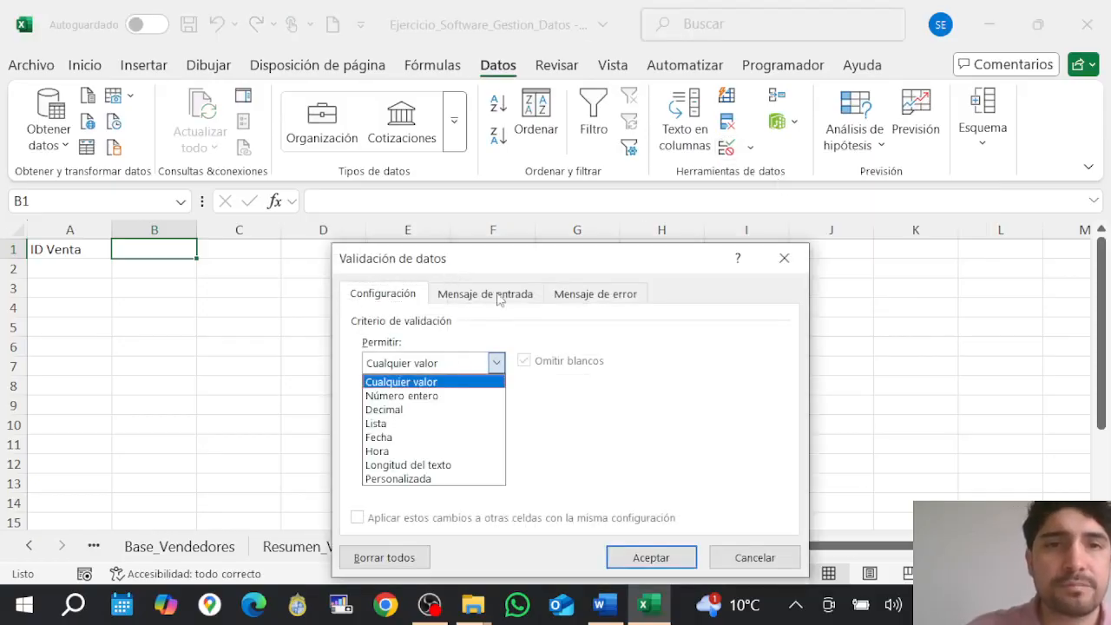
pyautogui.click(456, 424)
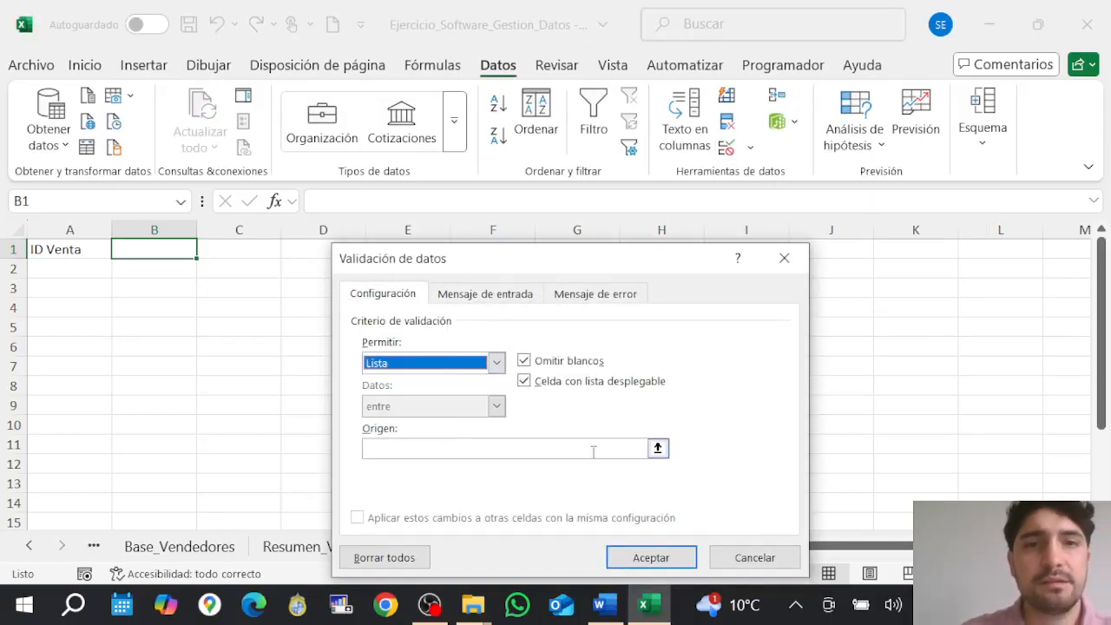
# Set the validation list's source to the ID Venta values in Ventas_Mensuales, range A2:A51.
pyautogui.click(658, 448)
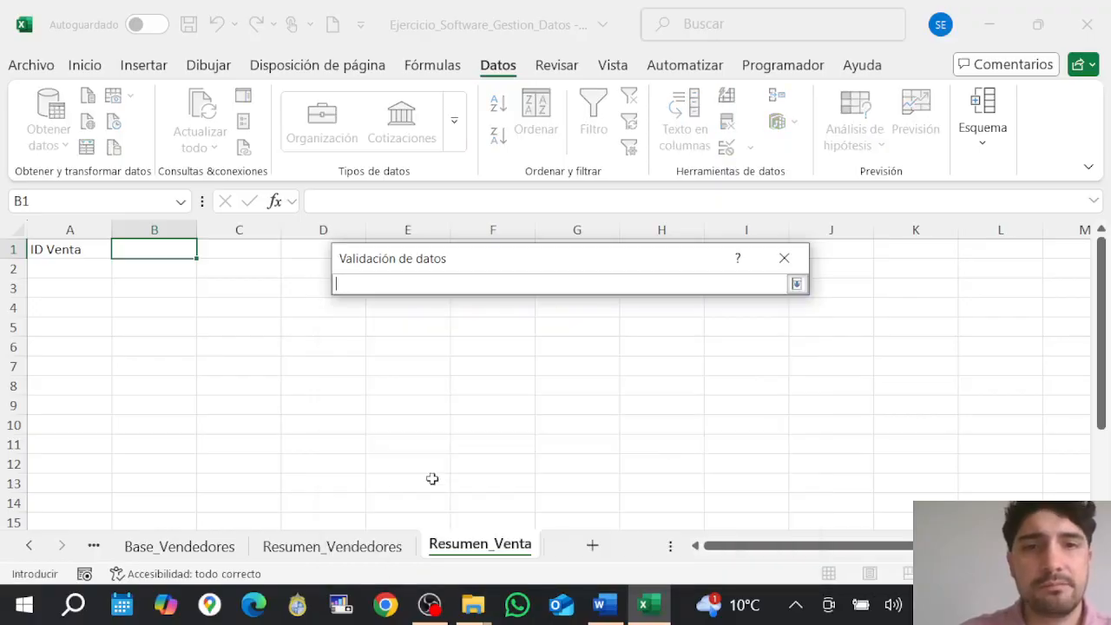
pyautogui.click(162, 544)
pyautogui.moveTo(751, 557); pyautogui.dragTo(723, 555)
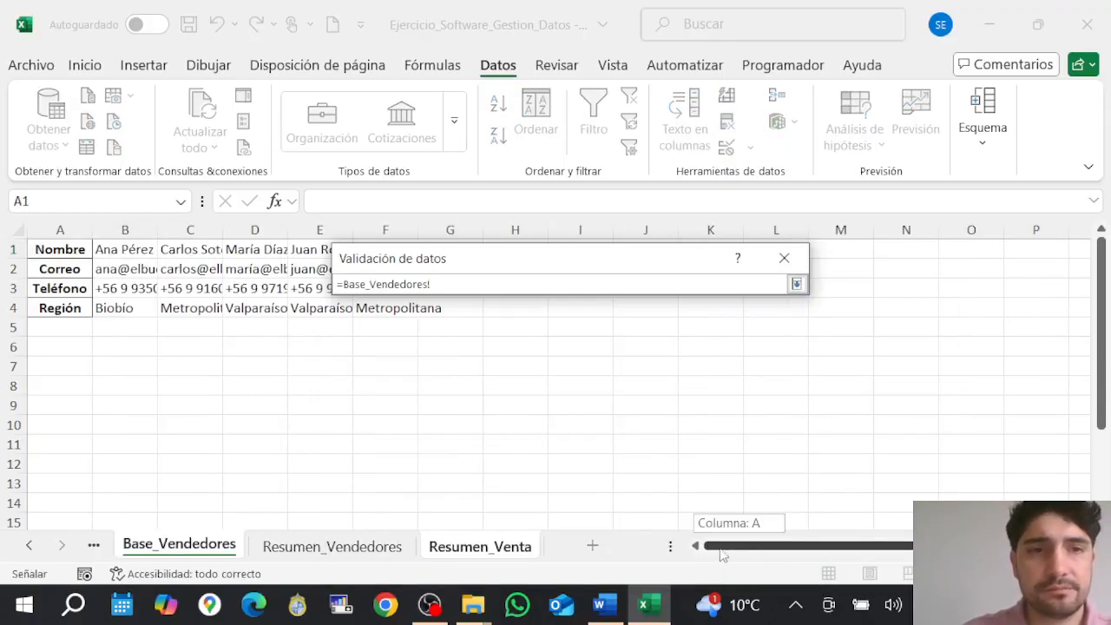
pyautogui.click(30, 545)
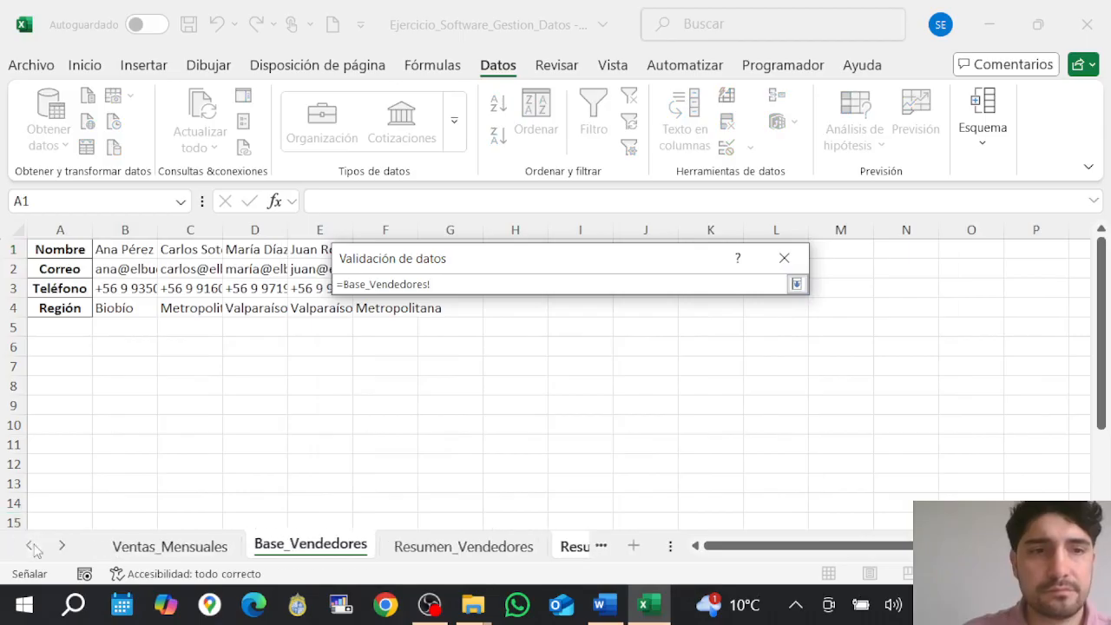
pyautogui.click(174, 546)
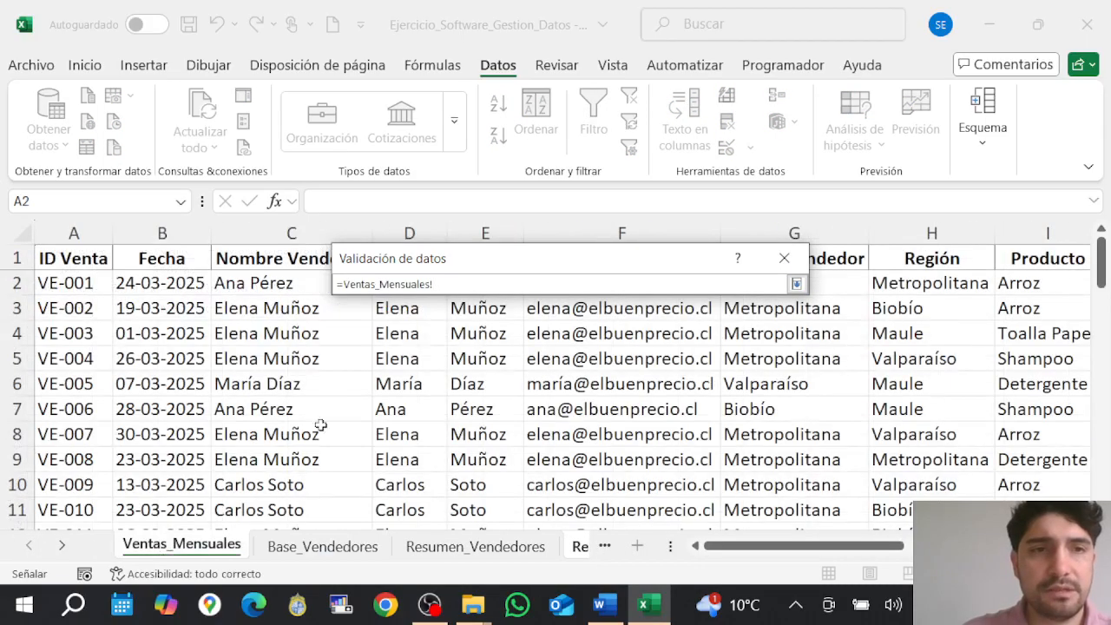
pyautogui.click(86, 287)
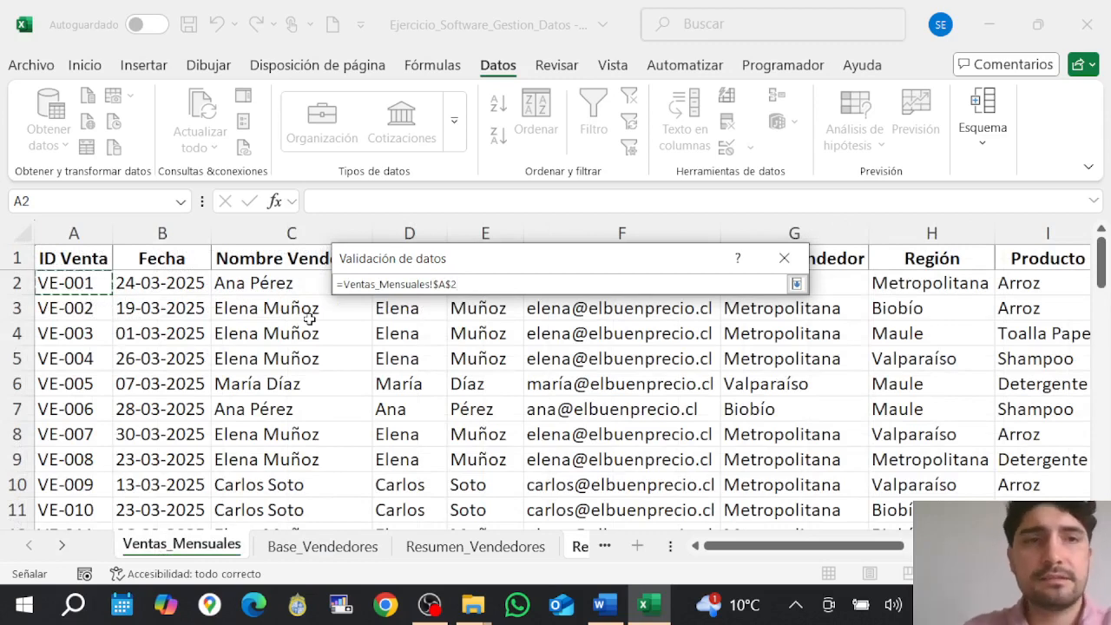
pyautogui.hotkey('ctrl', 'shift', 'Down')
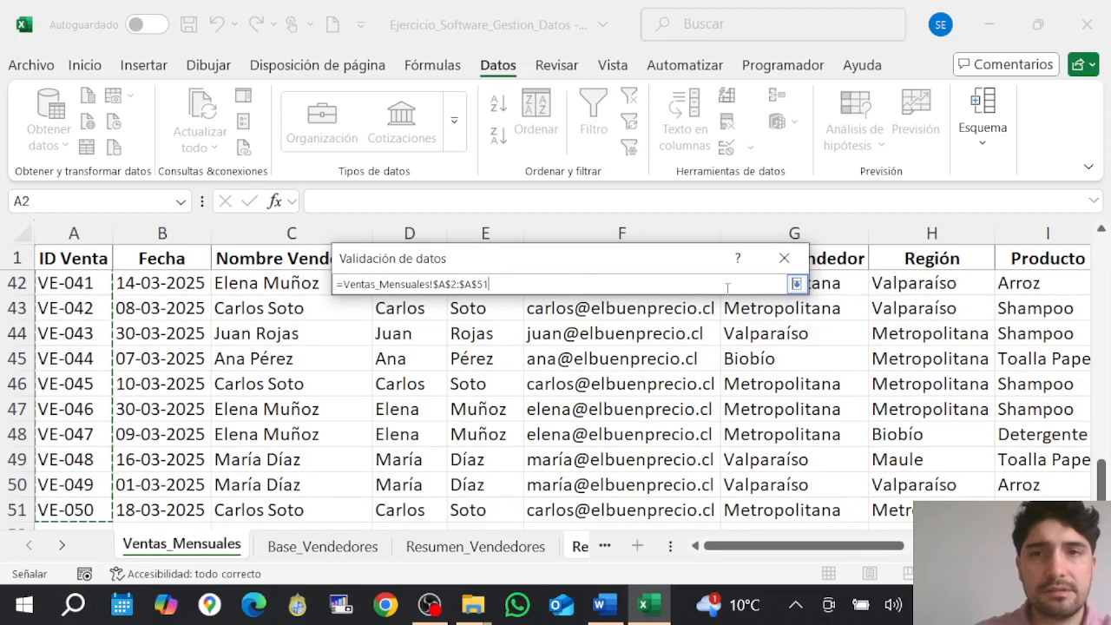
pyautogui.click(796, 284)
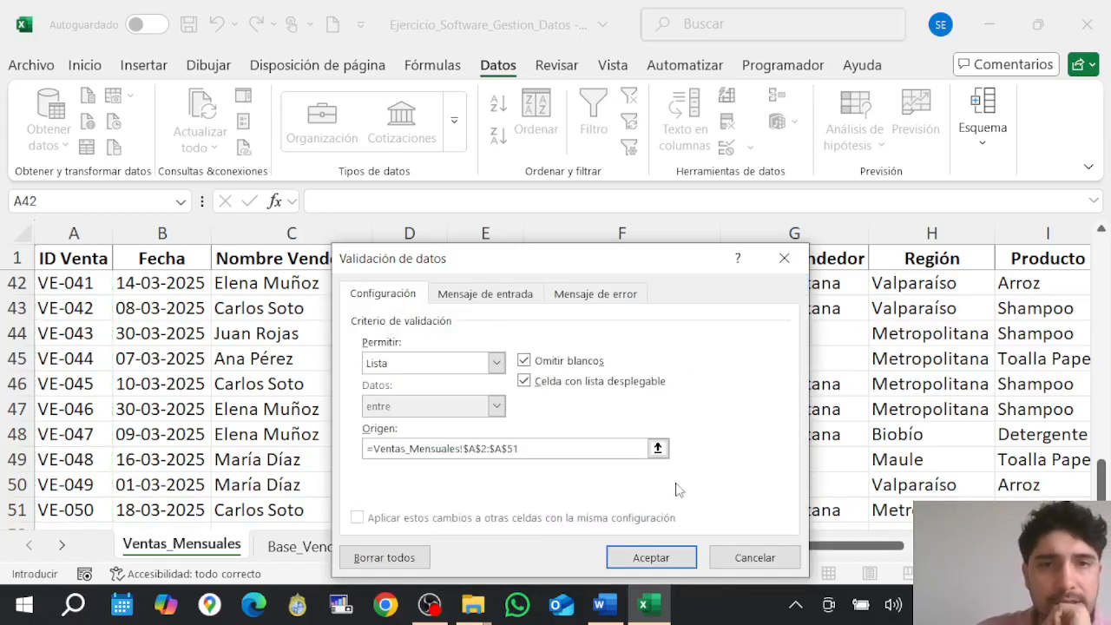
# Look over the validation's input and error message settings, and apply the list validation to B1.
pyautogui.click(525, 293)
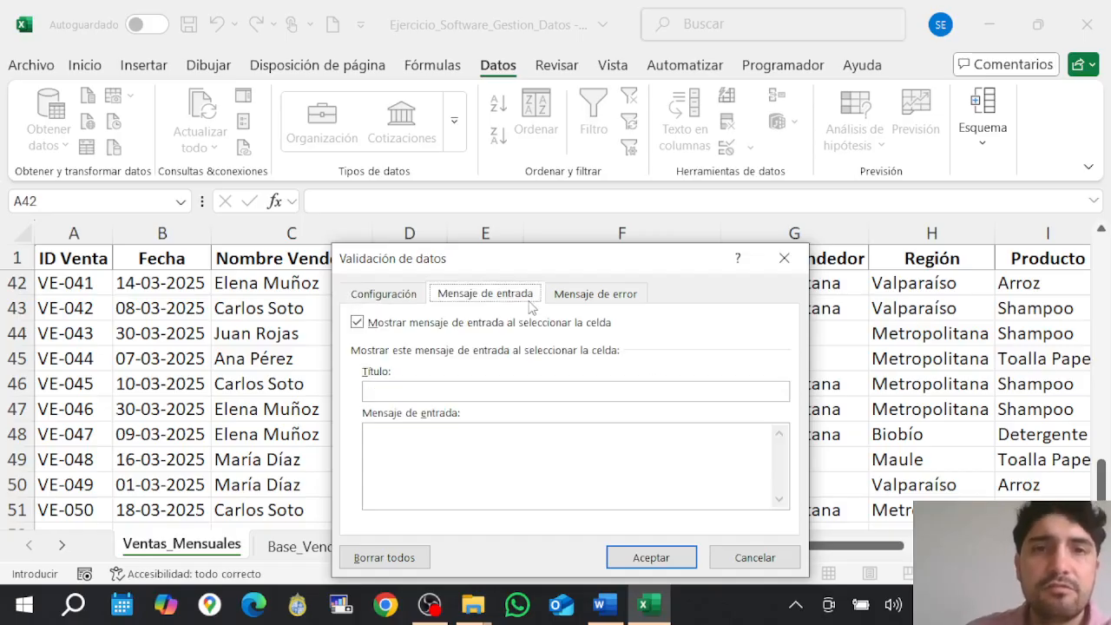
pyautogui.click(559, 296)
pyautogui.click(512, 297)
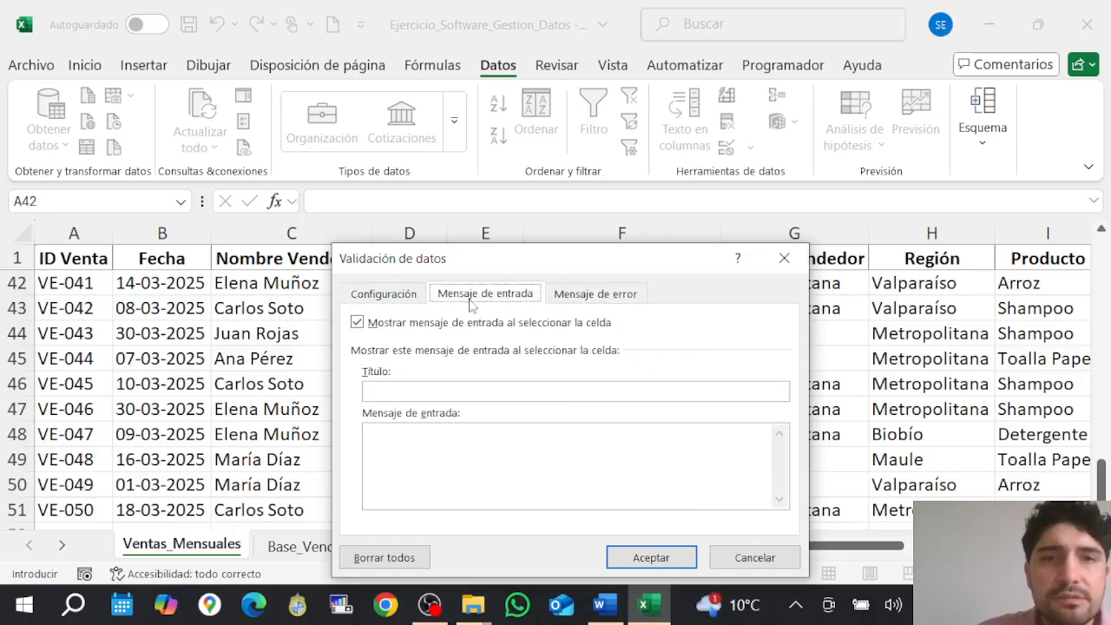
pyautogui.click(414, 295)
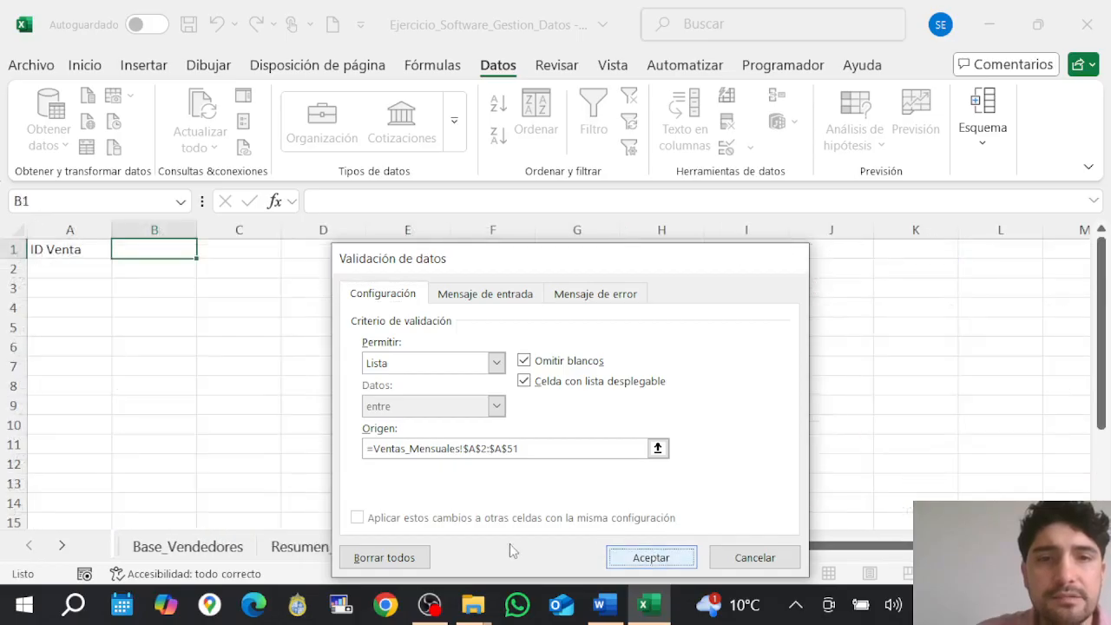
pyautogui.press('Return')
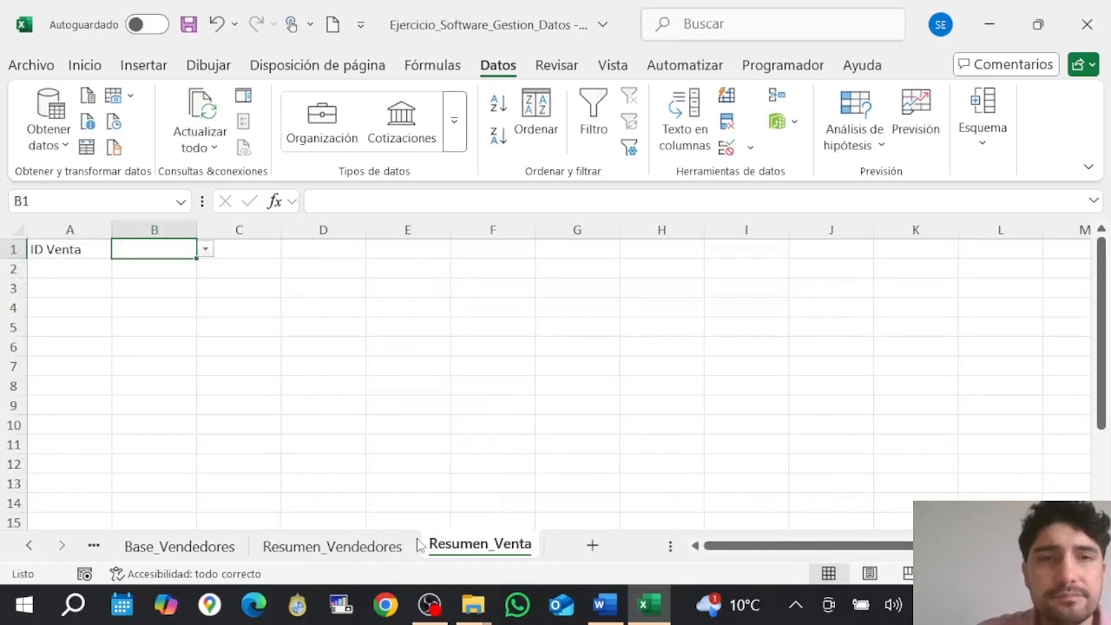
# Look through the sale IDs offered by B1's drop-down list without choosing one.
pyautogui.click(208, 265)
pyautogui.click(182, 253)
pyautogui.click(205, 251)
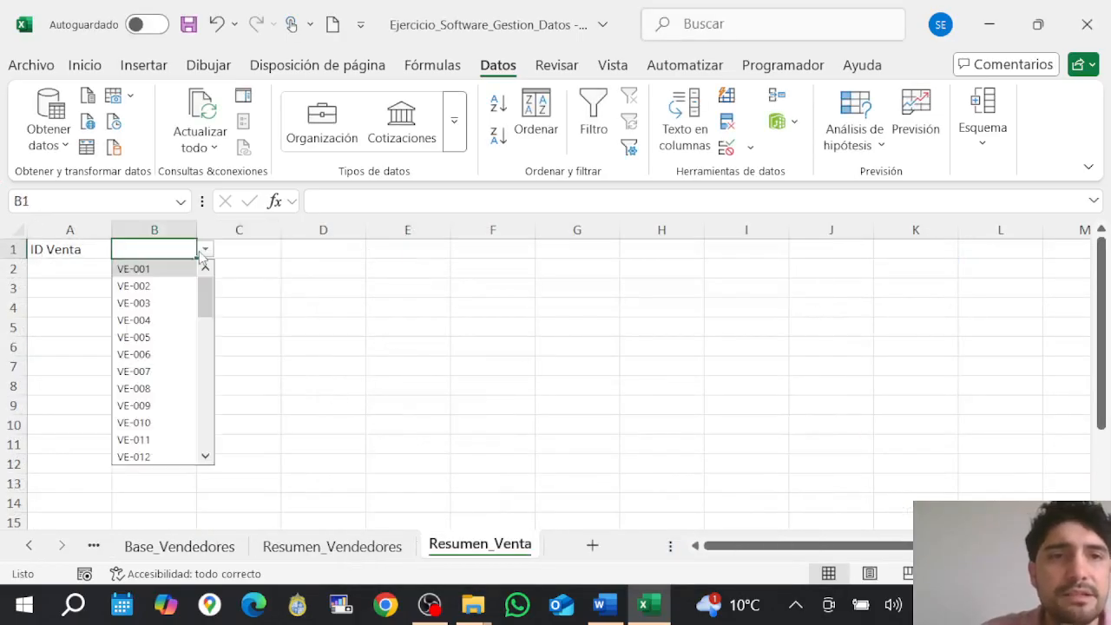
pyautogui.scroll(-9, 185, 360)
pyautogui.click(271, 347)
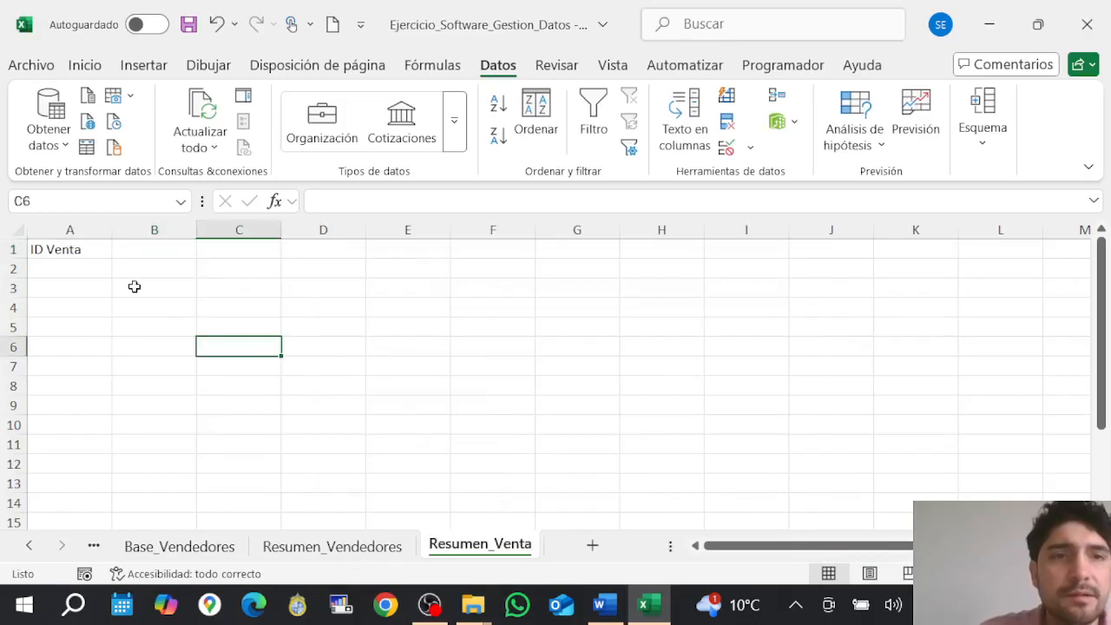
# Switch to the Word guide and copy the label list from Región to Total.
pyautogui.click(605, 604)
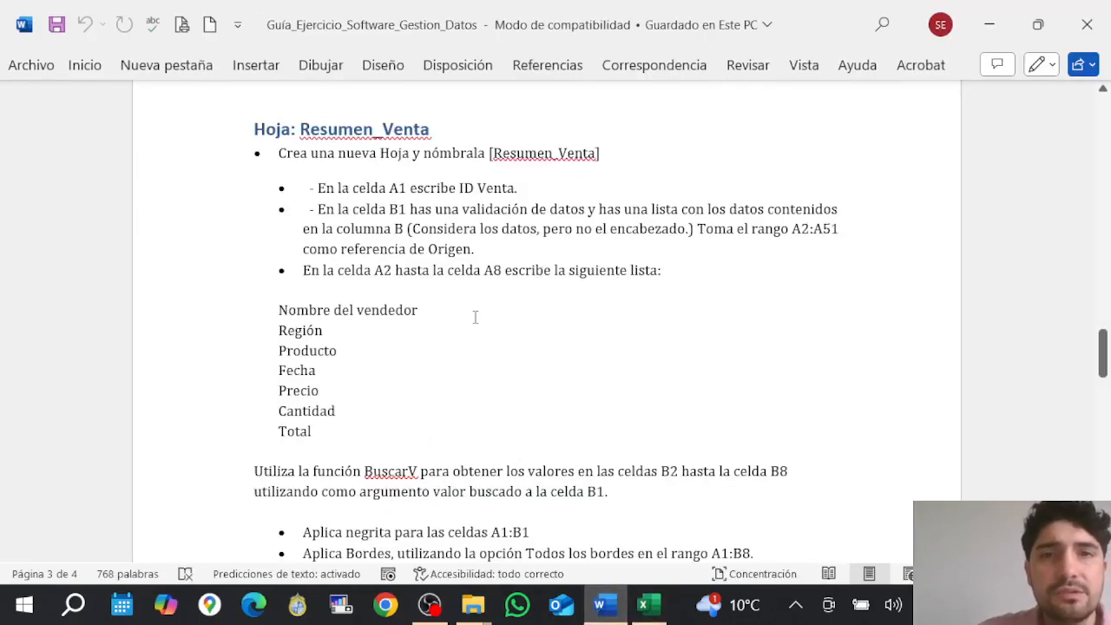
pyautogui.moveTo(321, 431); pyautogui.dragTo(280, 332)
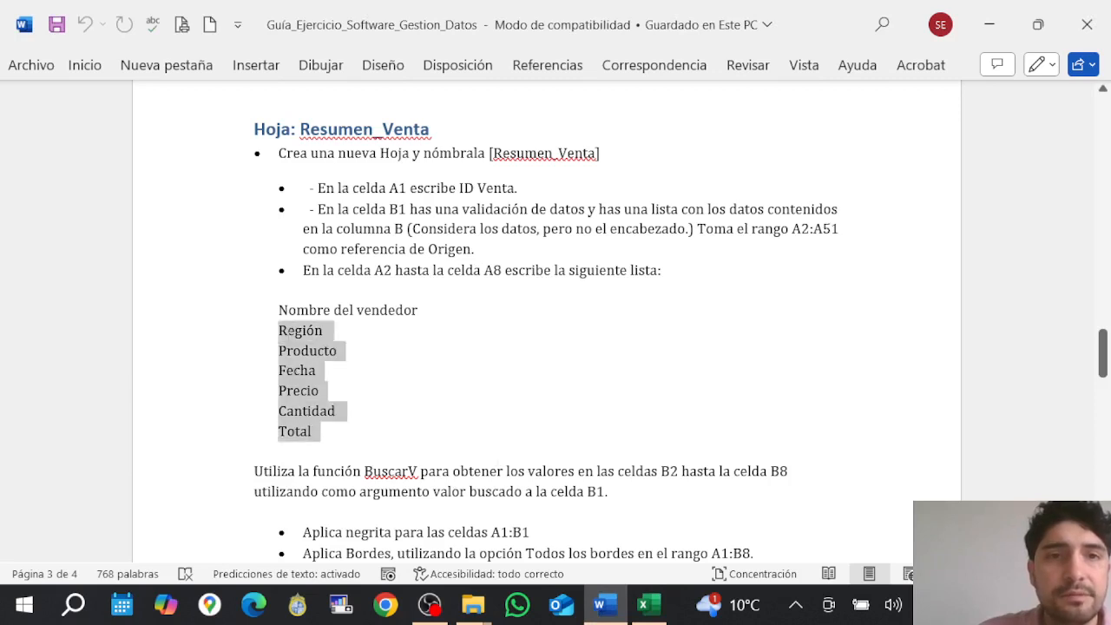
pyautogui.rightClick(288, 339)
pyautogui.click(339, 287)
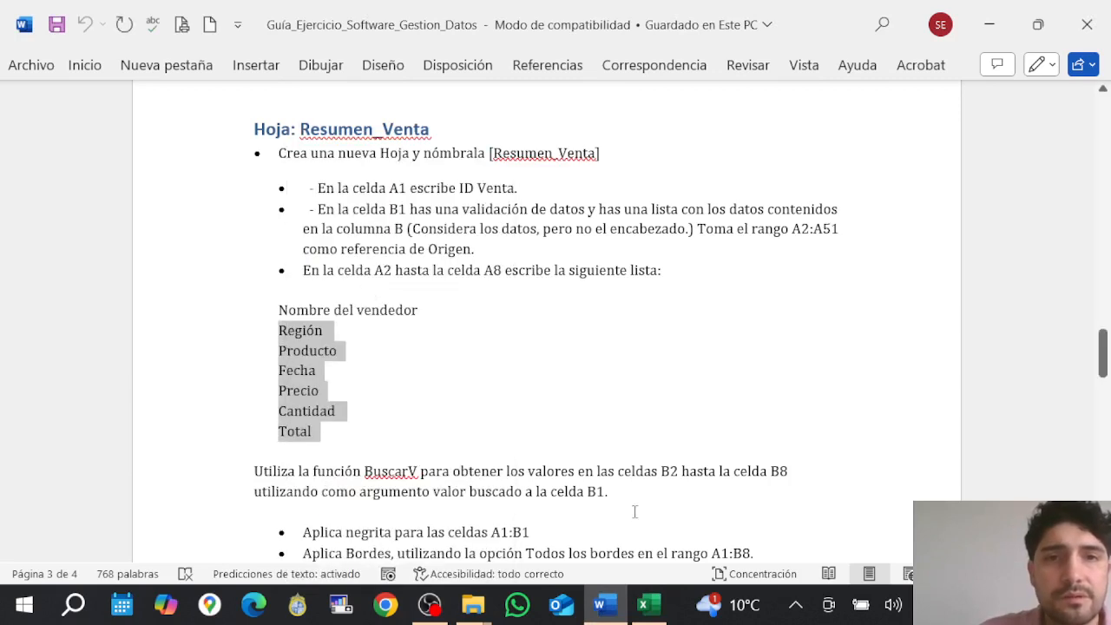
# Switch to Excel and paste the copied labels from A2 of Resumen_Venta, matching the destination formatting.
pyautogui.click(649, 605)
pyautogui.click(82, 268)
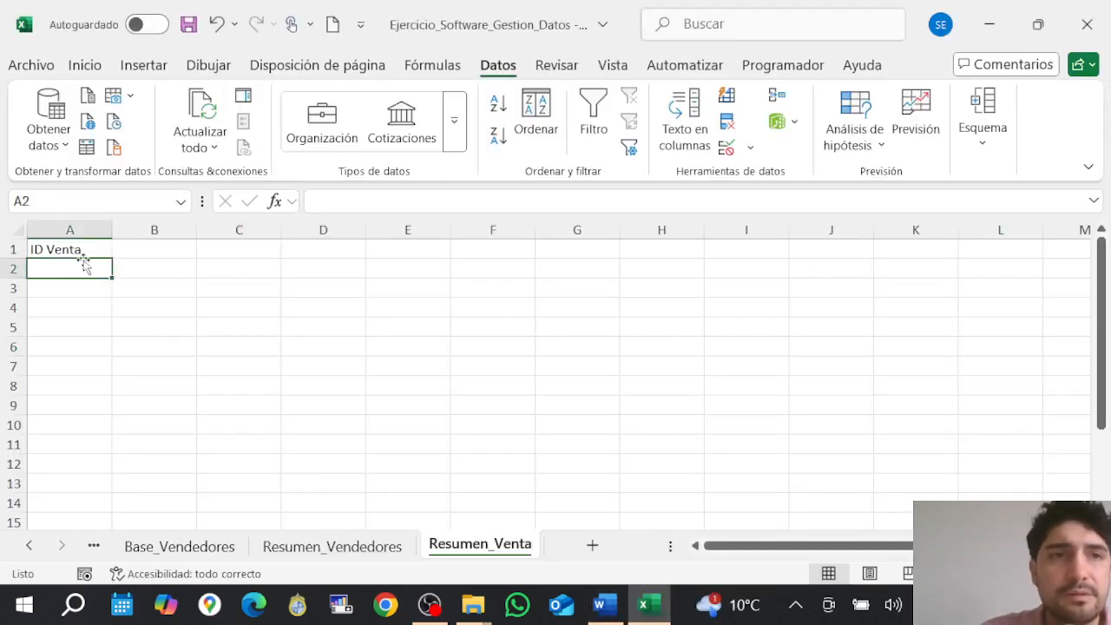
pyautogui.click(39, 63)
pyautogui.press('Escape')
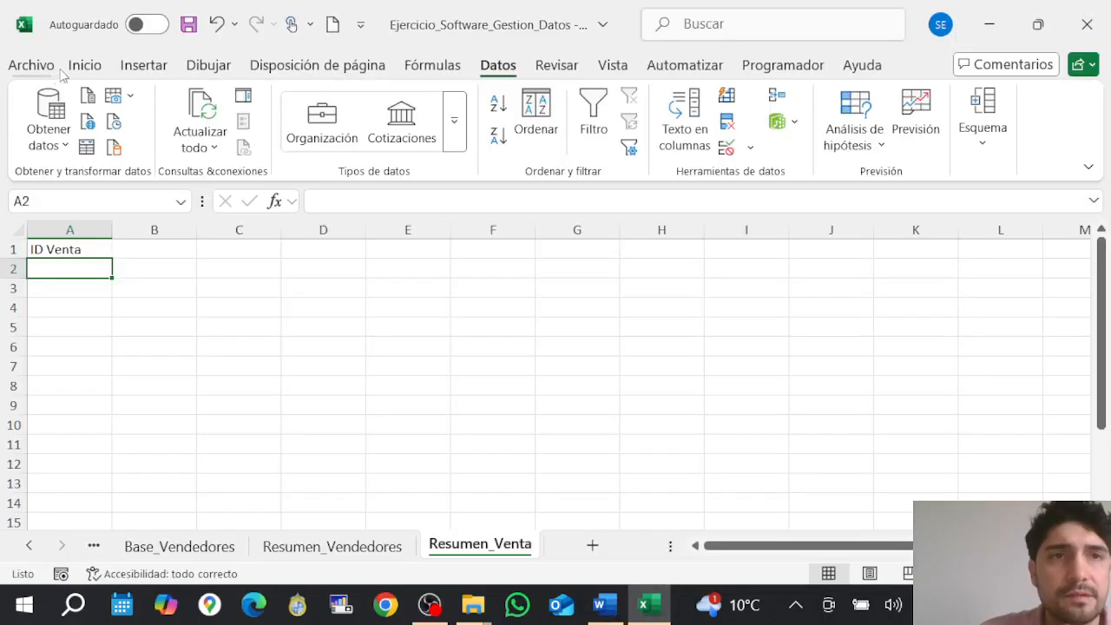
pyautogui.click(84, 65)
pyautogui.click(40, 150)
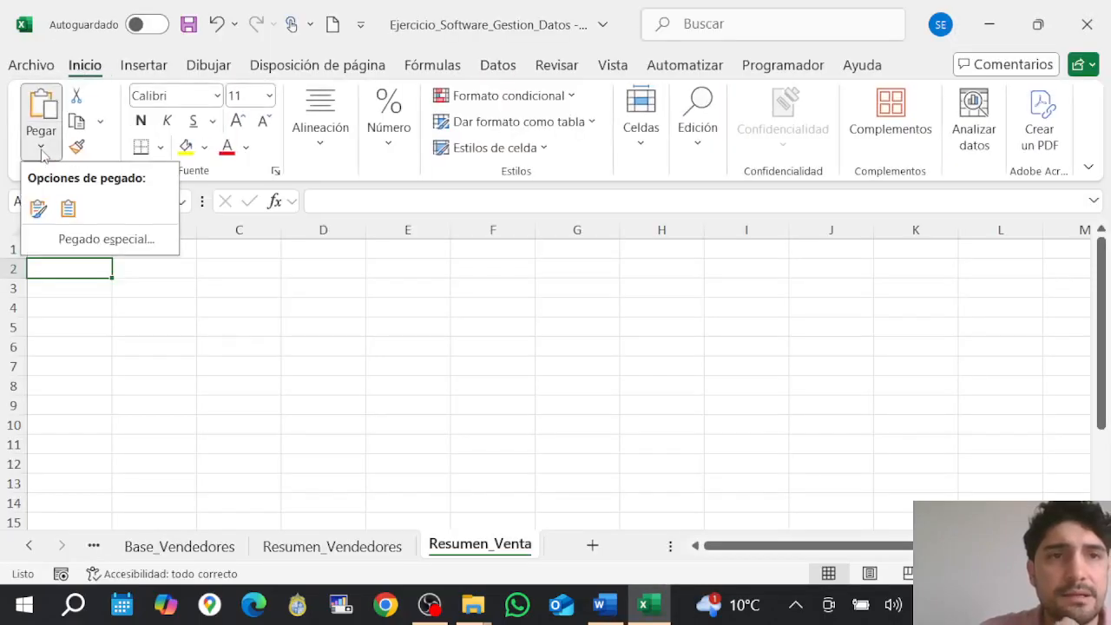
pyautogui.click(76, 214)
pyautogui.click(150, 288)
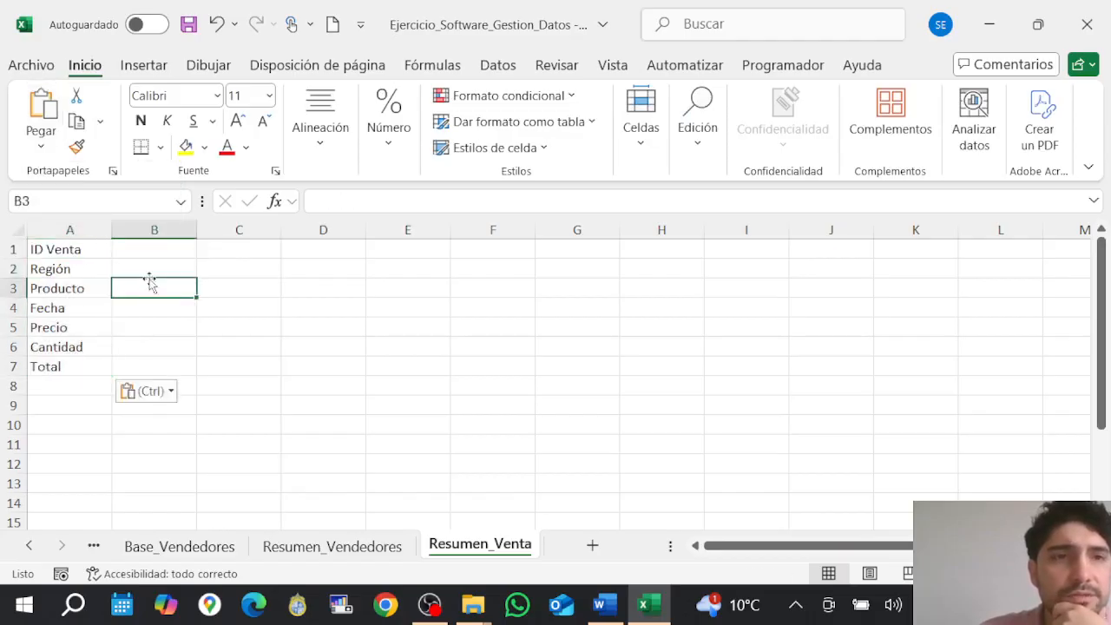
pyautogui.click(151, 270)
pyautogui.press('Left')
pyautogui.press('Down')
pyautogui.press('Right')
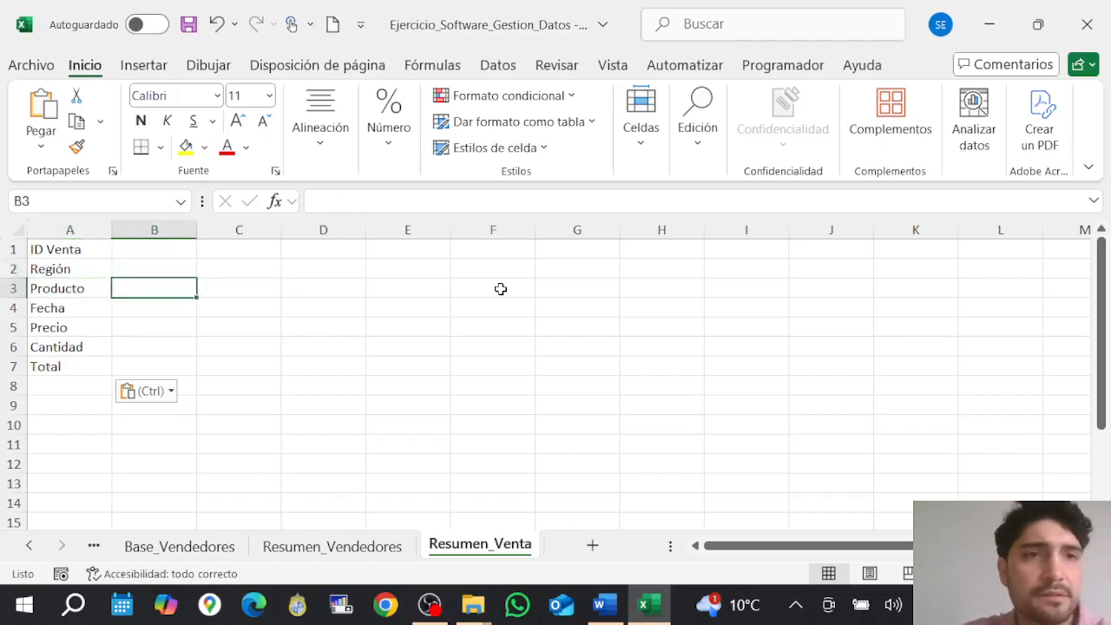
pyautogui.press('Up')
pyautogui.press('Left')
pyautogui.press('Up')
pyautogui.press('Right')
pyautogui.press('Down')
pyautogui.press('Down')
pyautogui.press('Down')
pyautogui.press('Down')
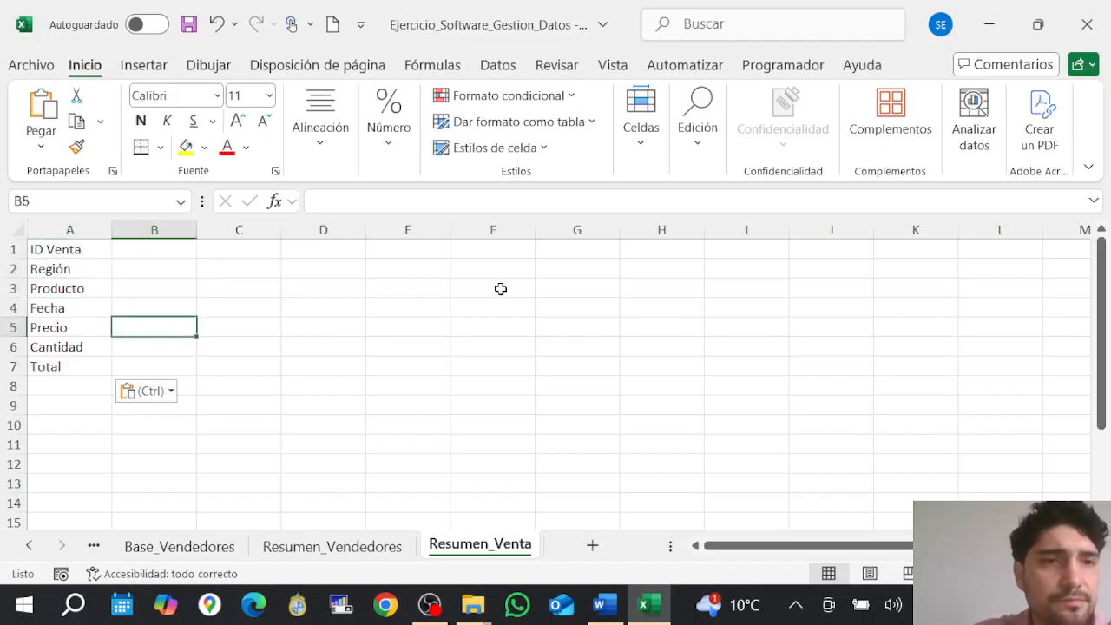
pyautogui.press('Down')
pyautogui.press('Down')
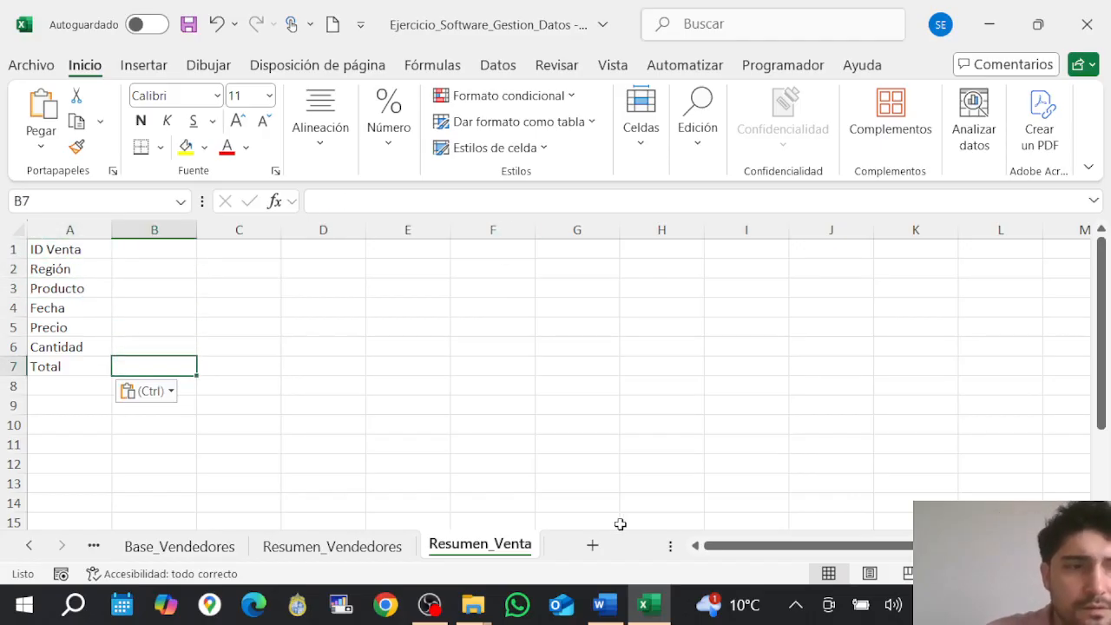
pyautogui.click(1049, 573)
pyautogui.click(1049, 574)
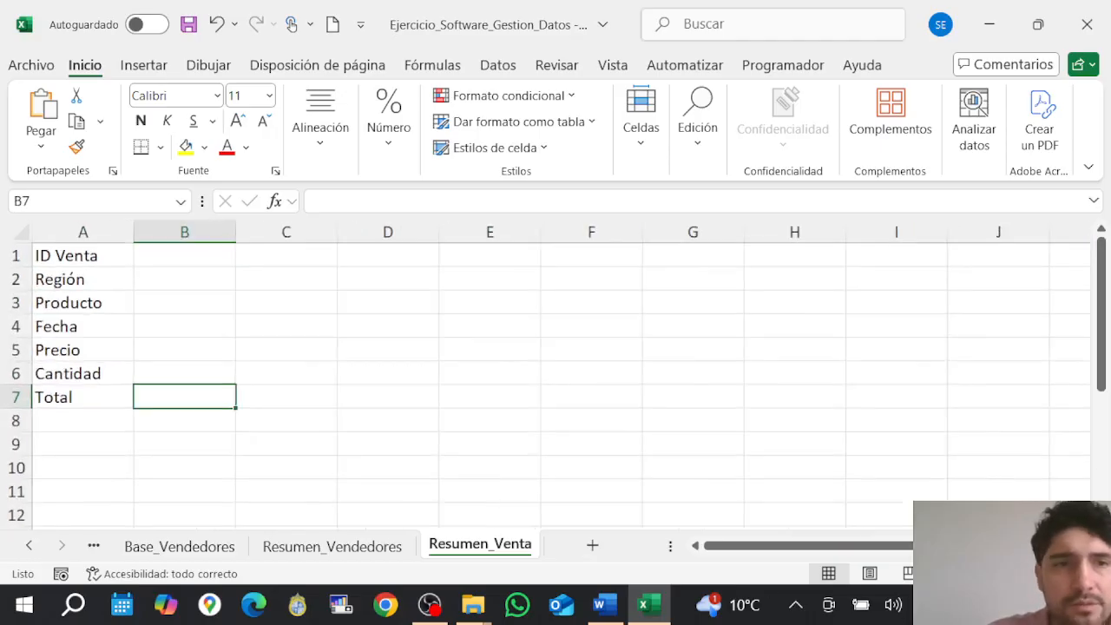
# Switch to the Word guide and read the BuscarV, bold and border instructions for the Resumen_Venta sheet.
pyautogui.click(1048, 574)
pyautogui.click(1049, 574)
pyautogui.click(1049, 573)
pyautogui.click(1049, 573)
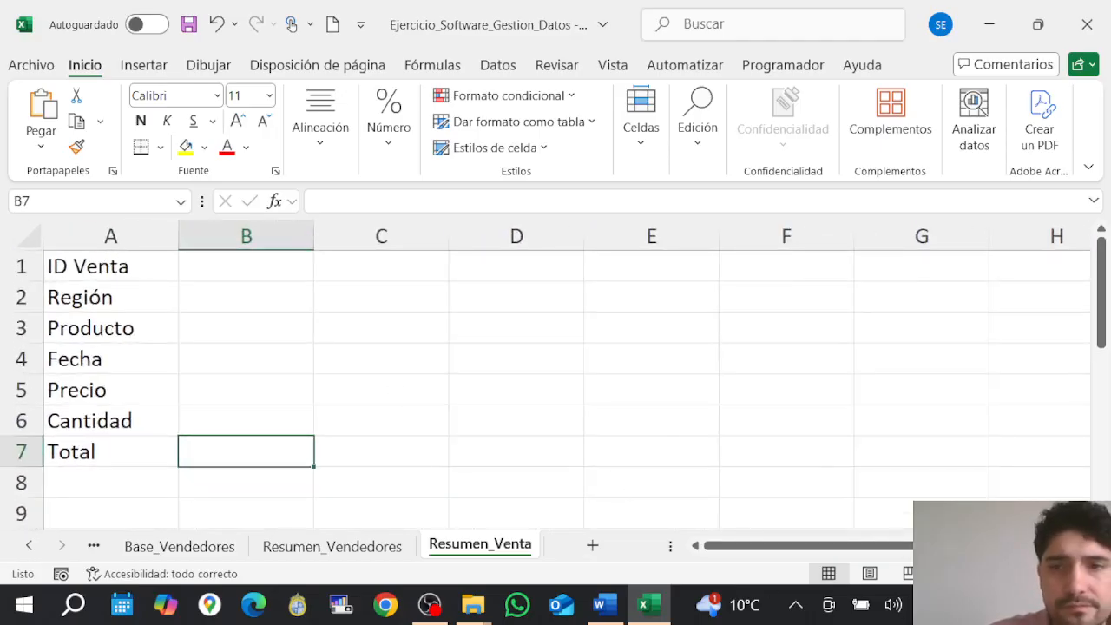
pyautogui.click(605, 604)
pyautogui.scroll(-4, 608, 397)
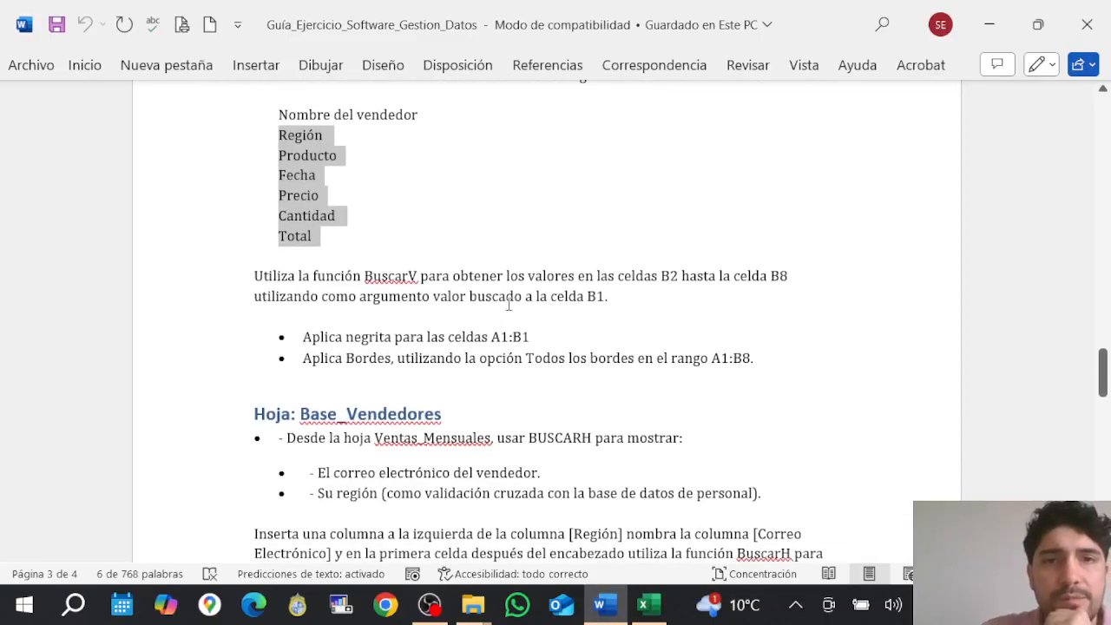
pyautogui.moveTo(506, 278); pyautogui.dragTo(609, 302)
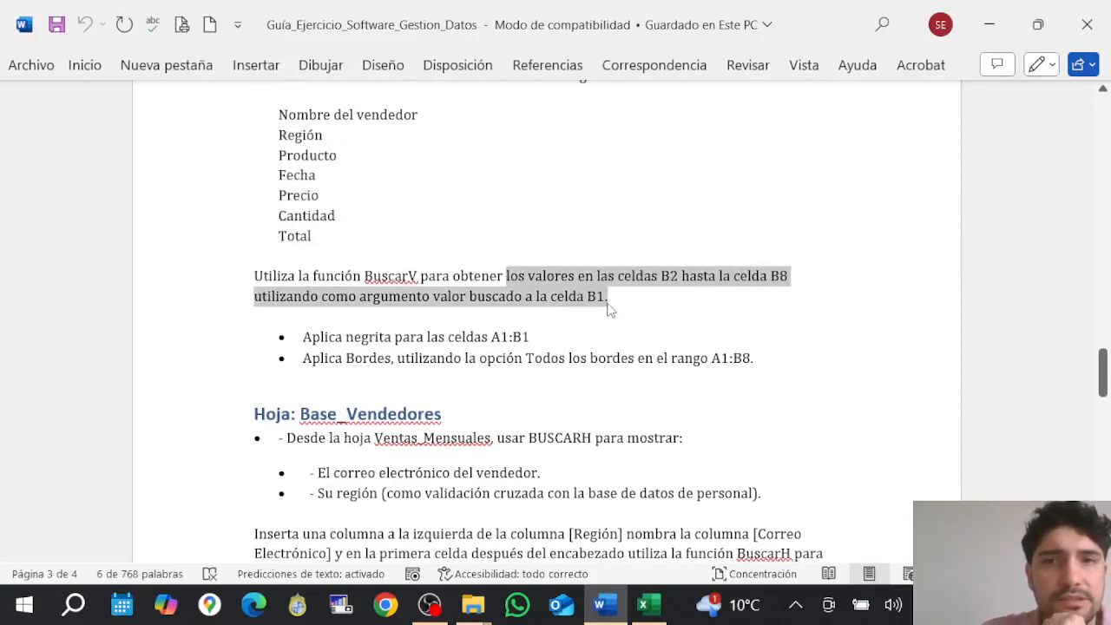
pyautogui.click(610, 308)
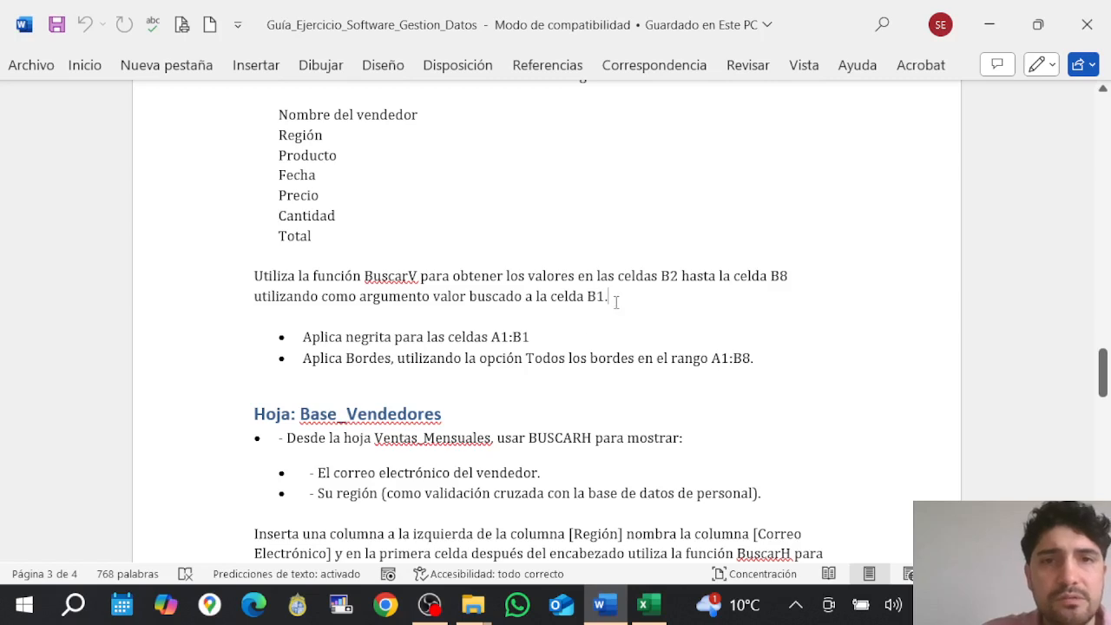
pyautogui.moveTo(616, 301); pyautogui.dragTo(506, 276)
pyautogui.click(506, 275)
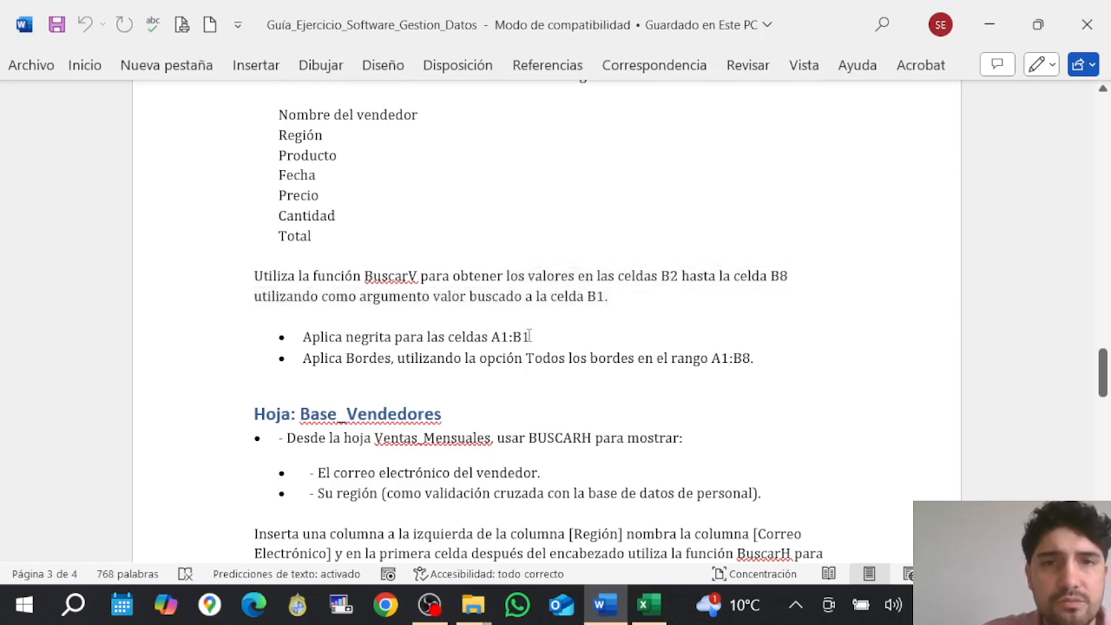
pyautogui.moveTo(350, 338); pyautogui.dragTo(499, 338)
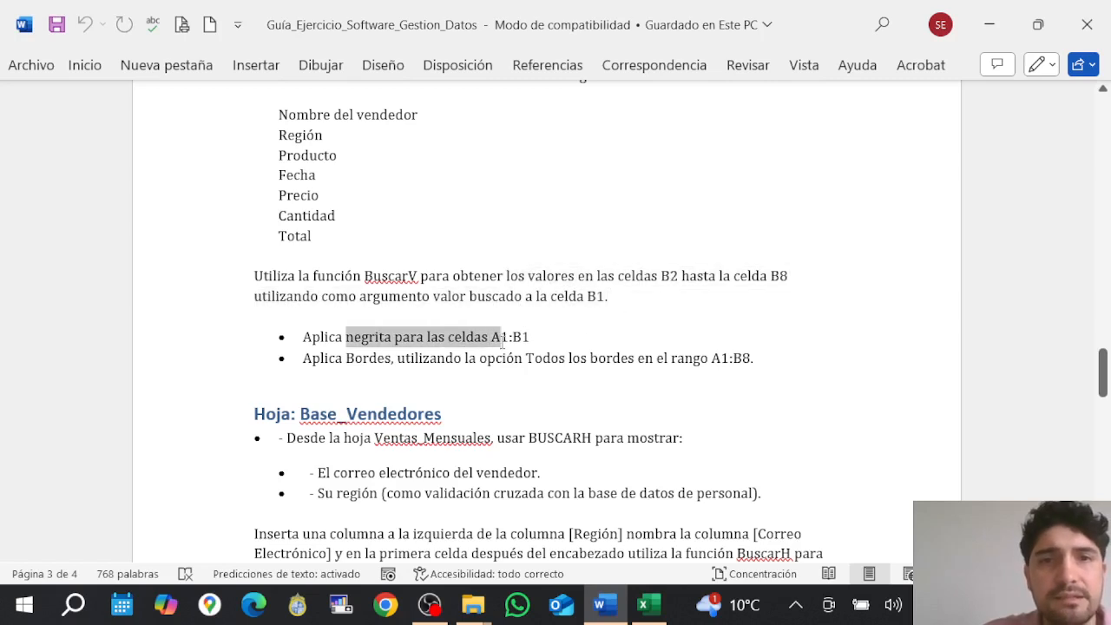
pyautogui.click(501, 338)
pyautogui.moveTo(363, 361); pyautogui.dragTo(545, 361)
pyautogui.click(543, 359)
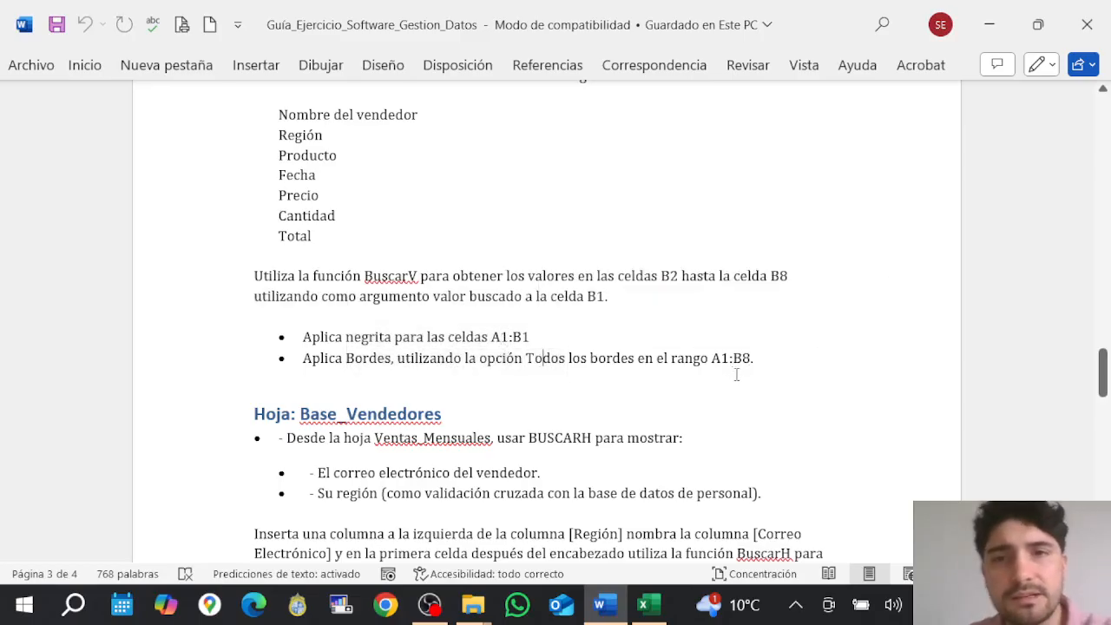
# Switch to Excel and make cells A1:B1 of Resumen_Venta bold.
pyautogui.click(659, 605)
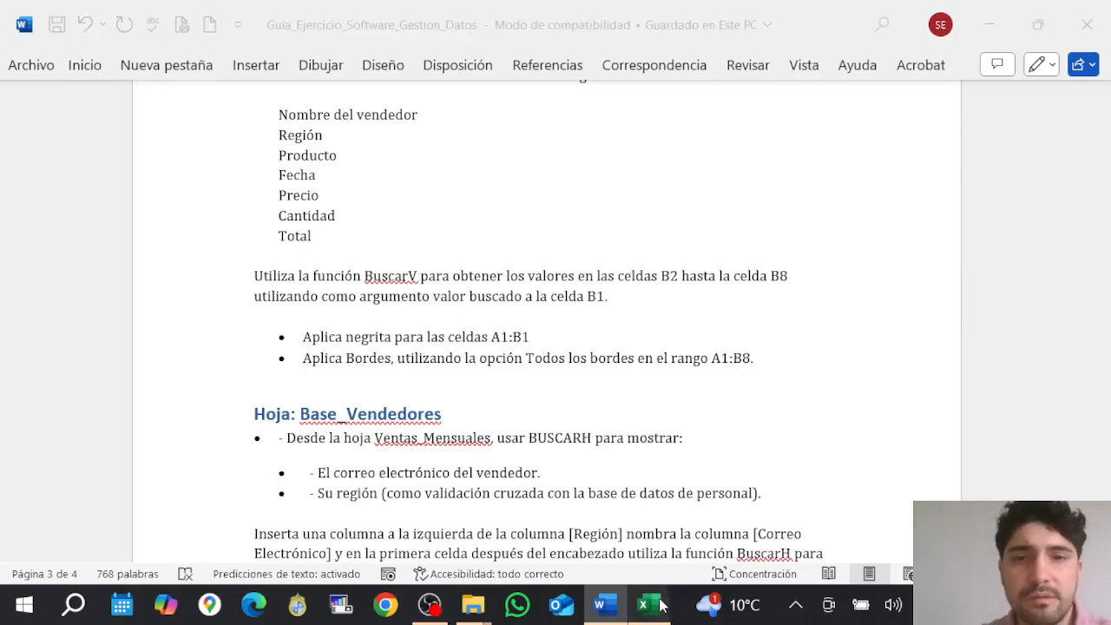
pyautogui.moveTo(136, 262); pyautogui.dragTo(213, 263)
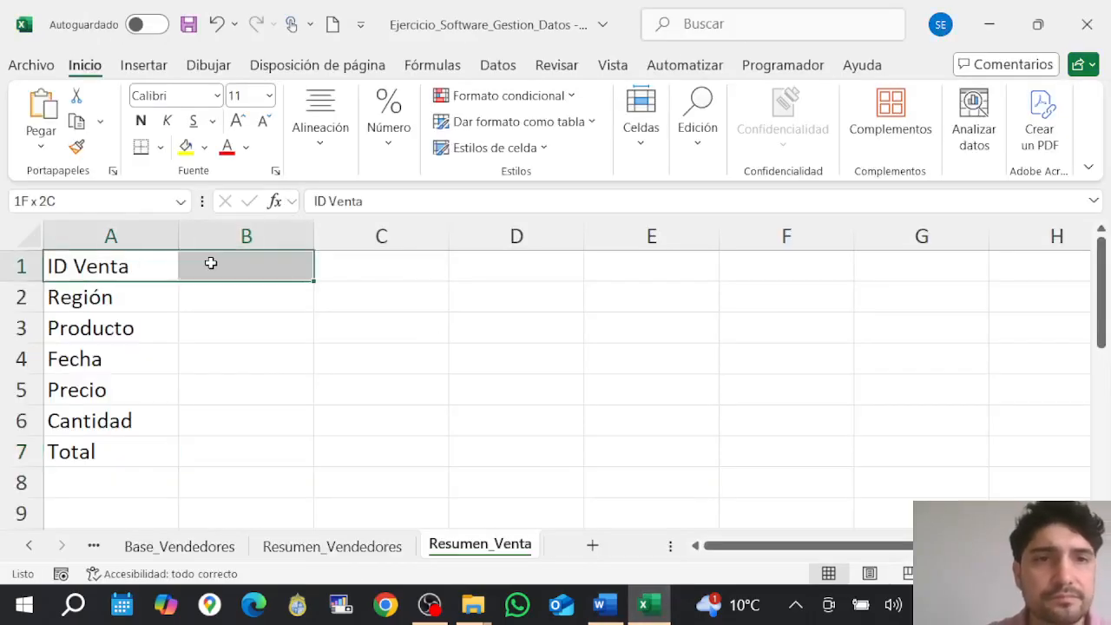
pyautogui.click(143, 121)
pyautogui.click(124, 285)
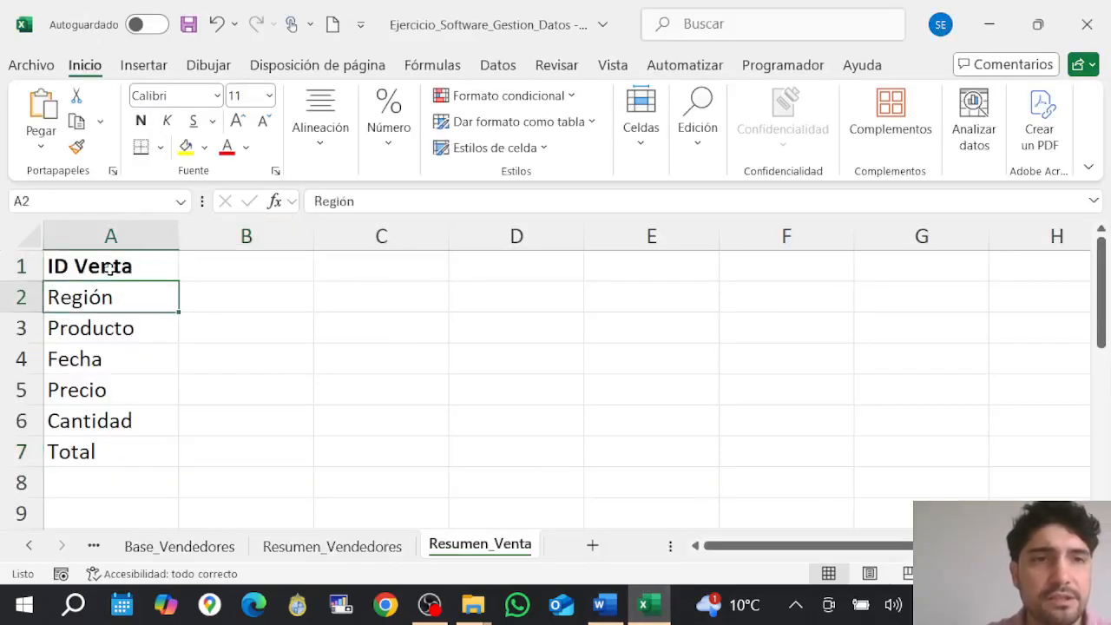
# Apply the Todos los bordes border option to the range A1:B7.
pyautogui.moveTo(108, 269); pyautogui.dragTo(218, 449)
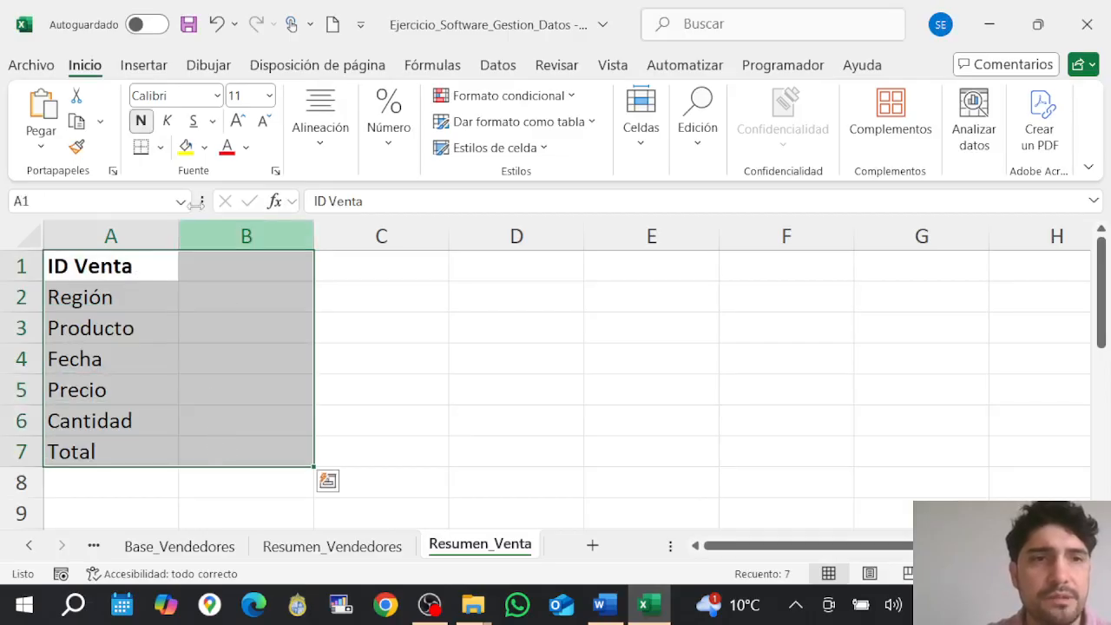
pyautogui.click(160, 148)
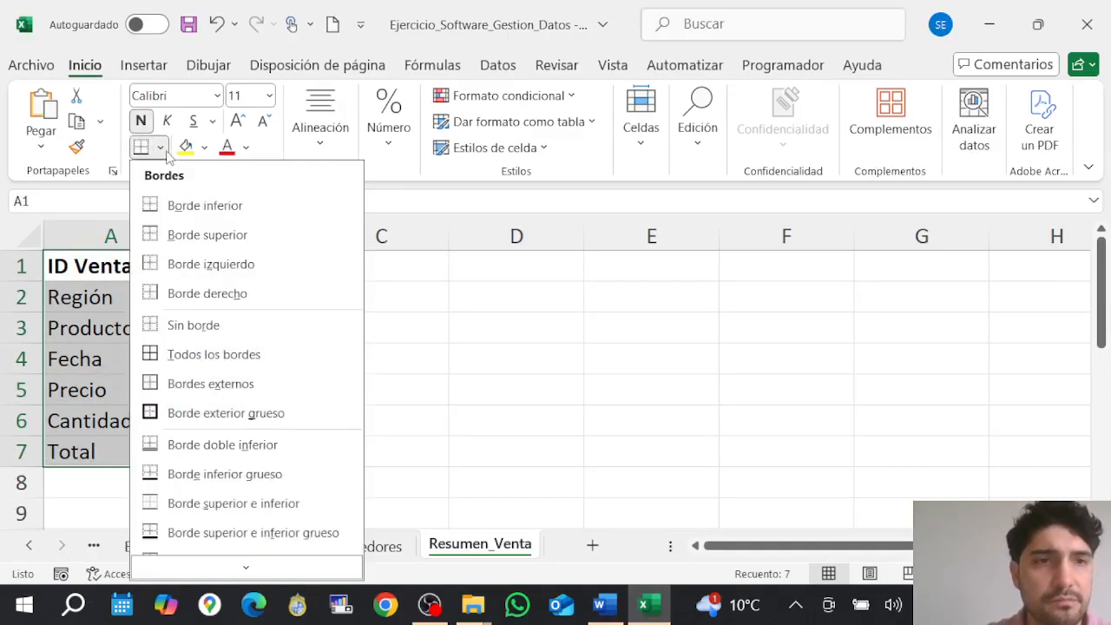
pyautogui.click(213, 354)
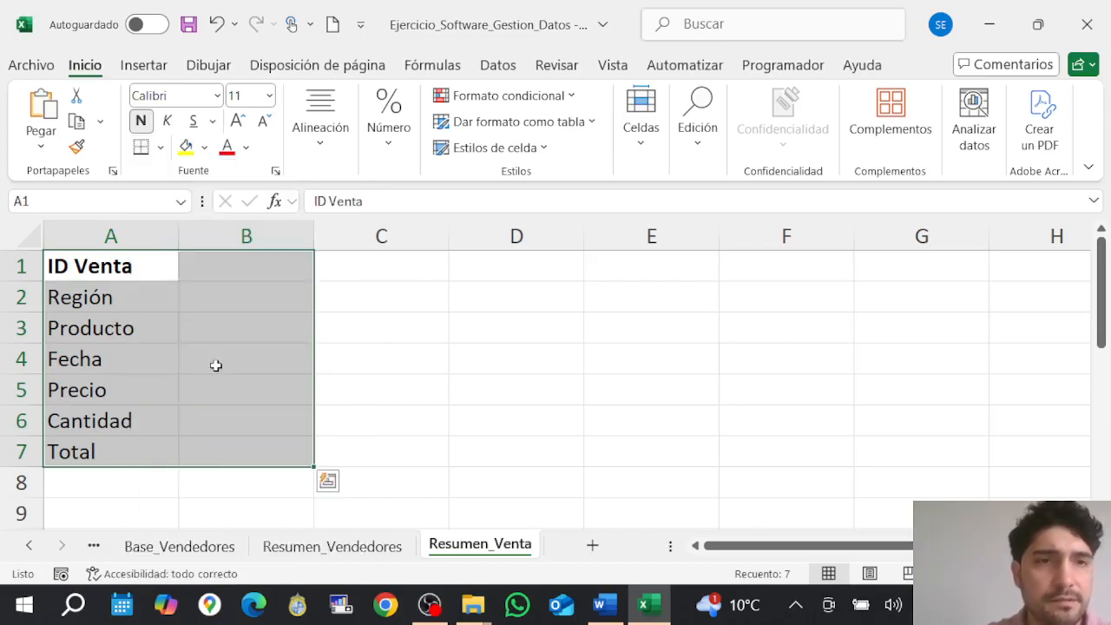
pyautogui.click(367, 486)
# Switch to the Word guide and change the border range to A1:B7 and the BuscarV range's end to B7.
pyautogui.click(604, 604)
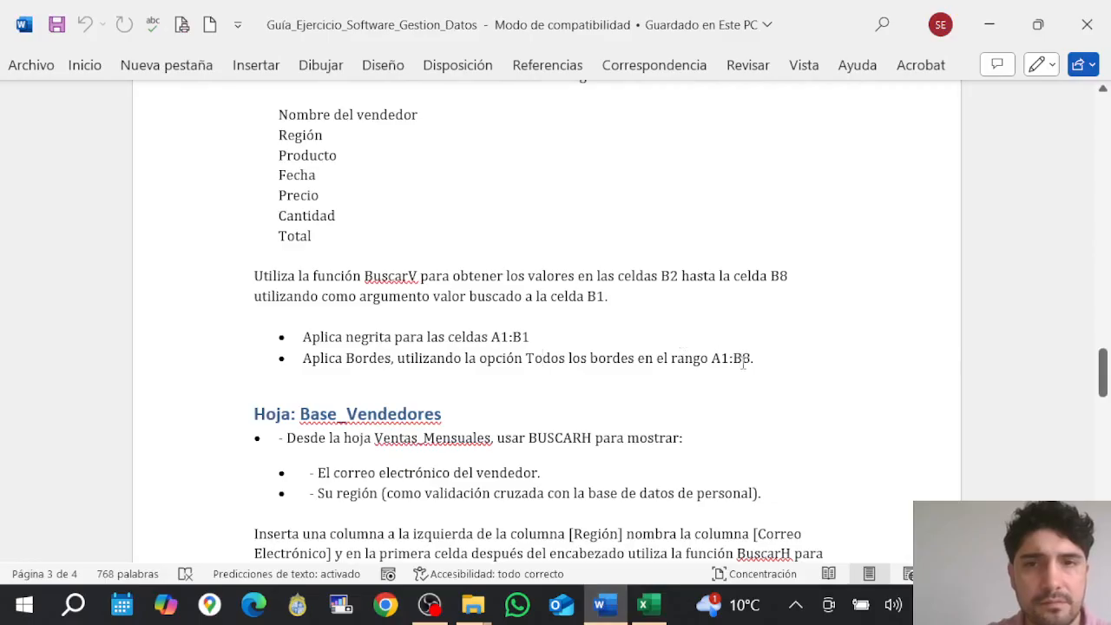
pyautogui.click(884, 357)
pyautogui.press('Left')
pyautogui.press('BackSpace')
pyautogui.write('7')
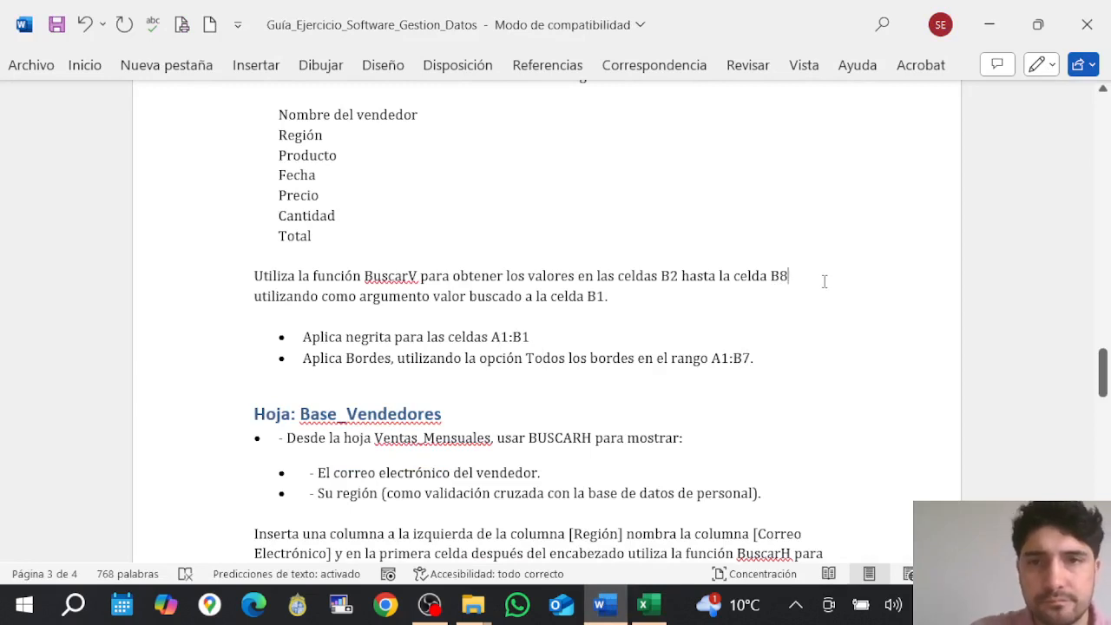
pyautogui.press('BackSpace')
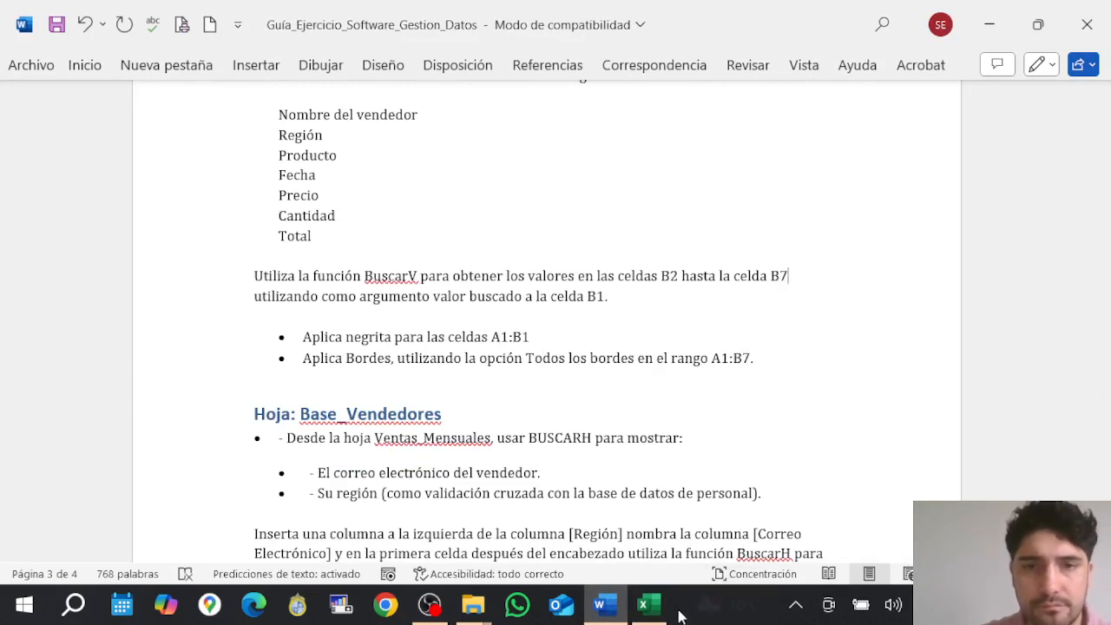
# Compare the Excel labels with the Word guide's list and restore the guide's ranges to B8 and A1:B8.
pyautogui.click(649, 605)
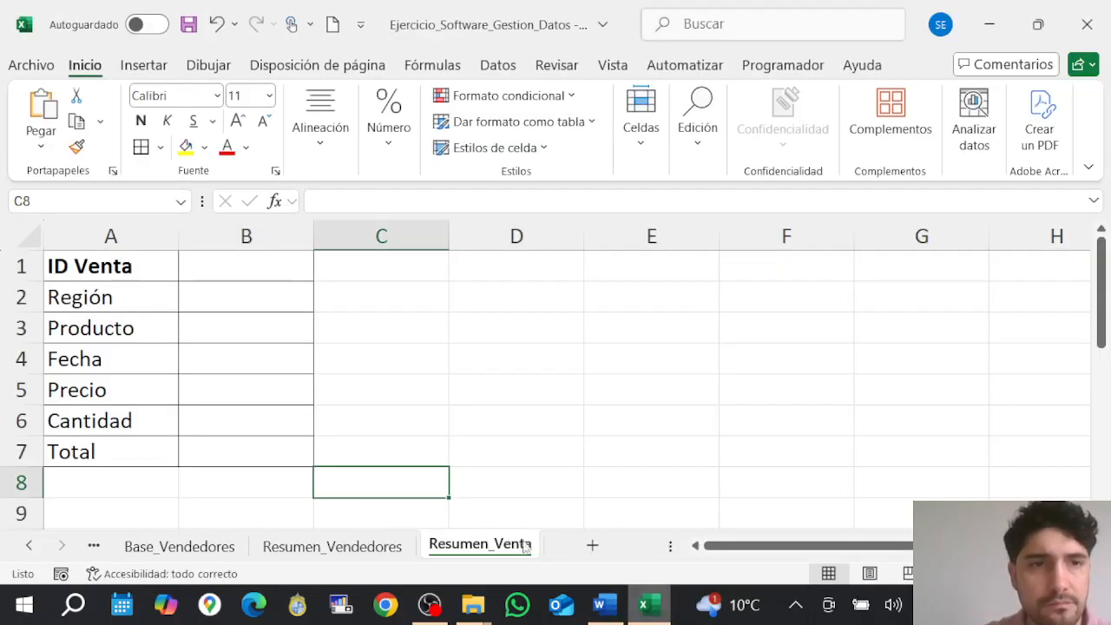
pyautogui.click(128, 459)
pyautogui.click(210, 450)
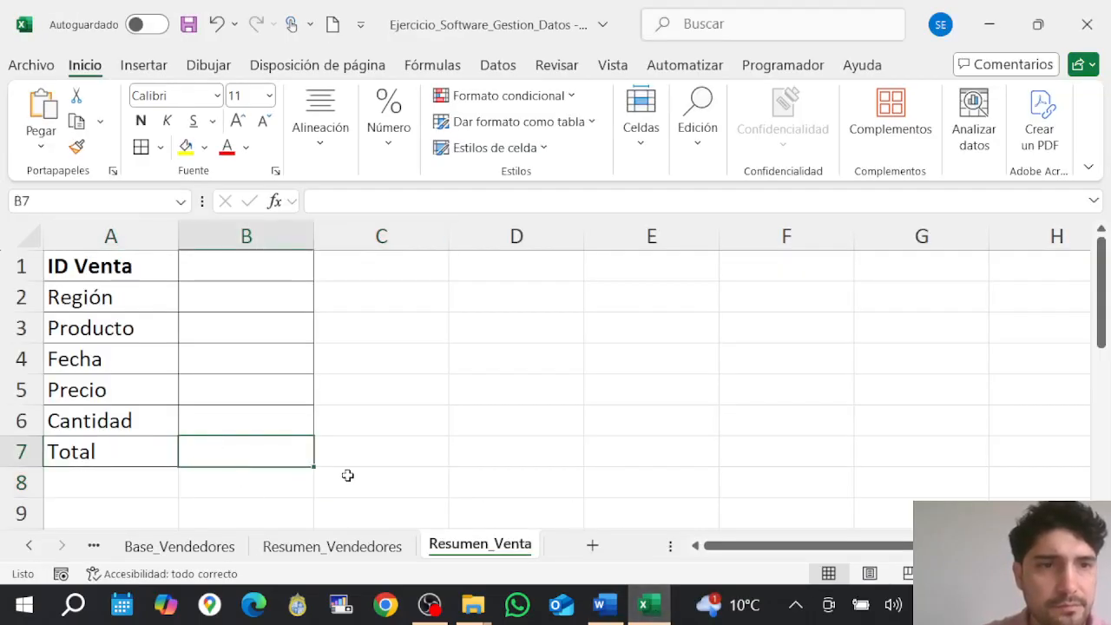
pyautogui.click(604, 604)
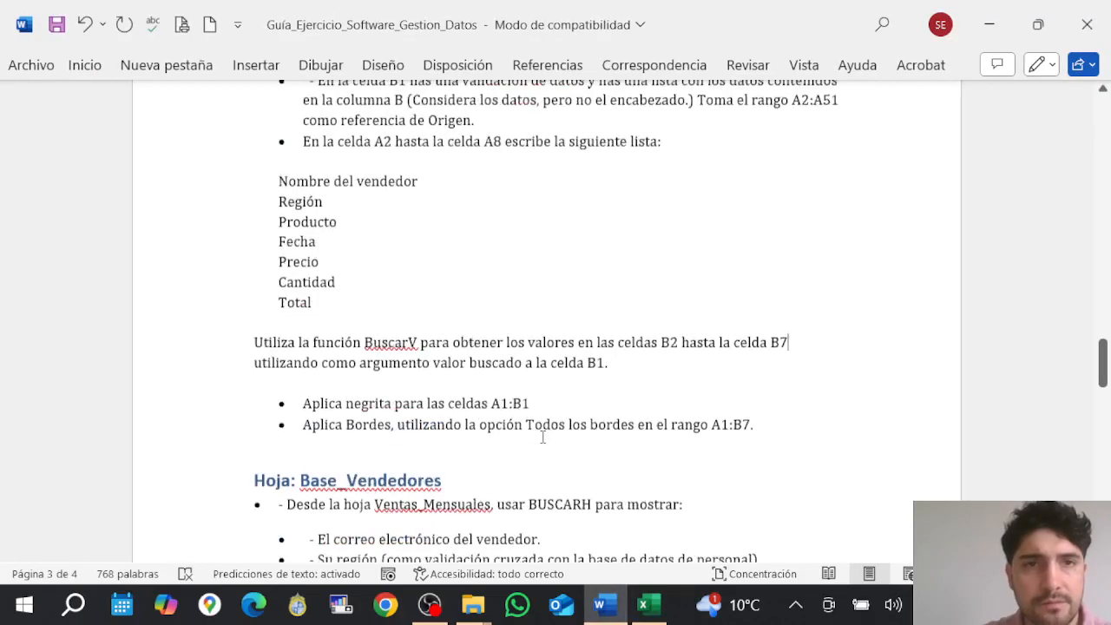
pyautogui.scroll(2, 454, 382)
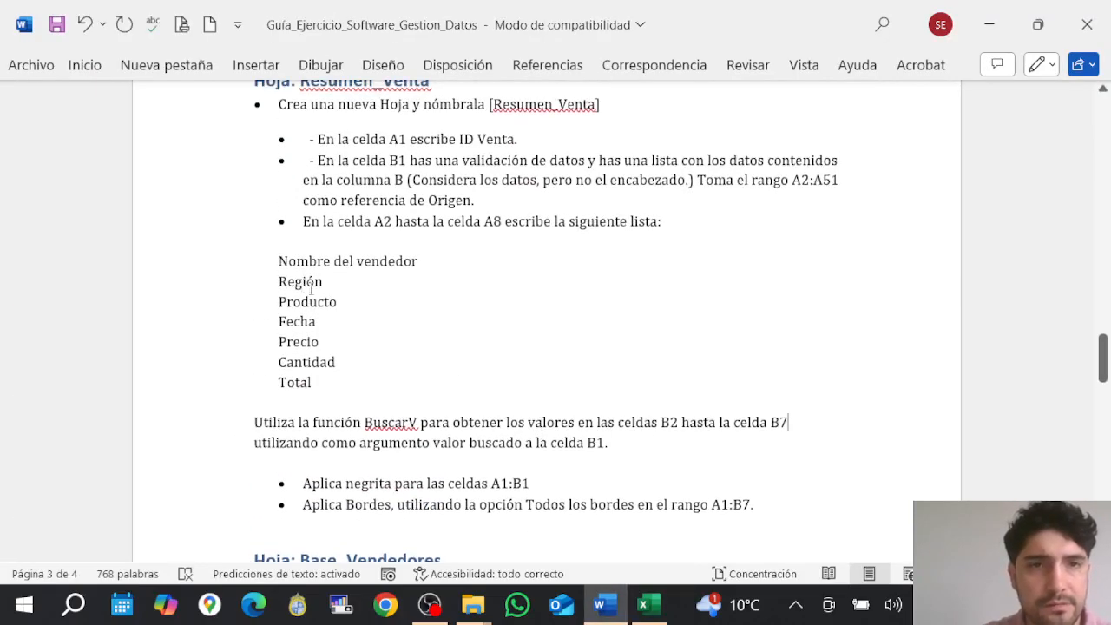
pyautogui.click(649, 605)
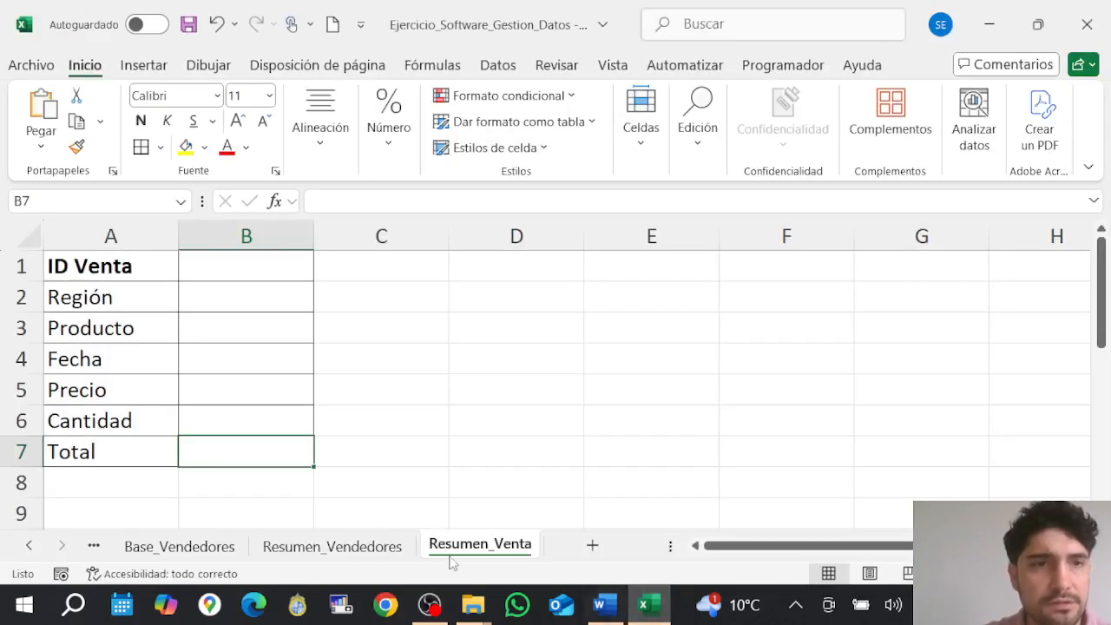
pyautogui.click(605, 605)
pyautogui.press('BackSpace')
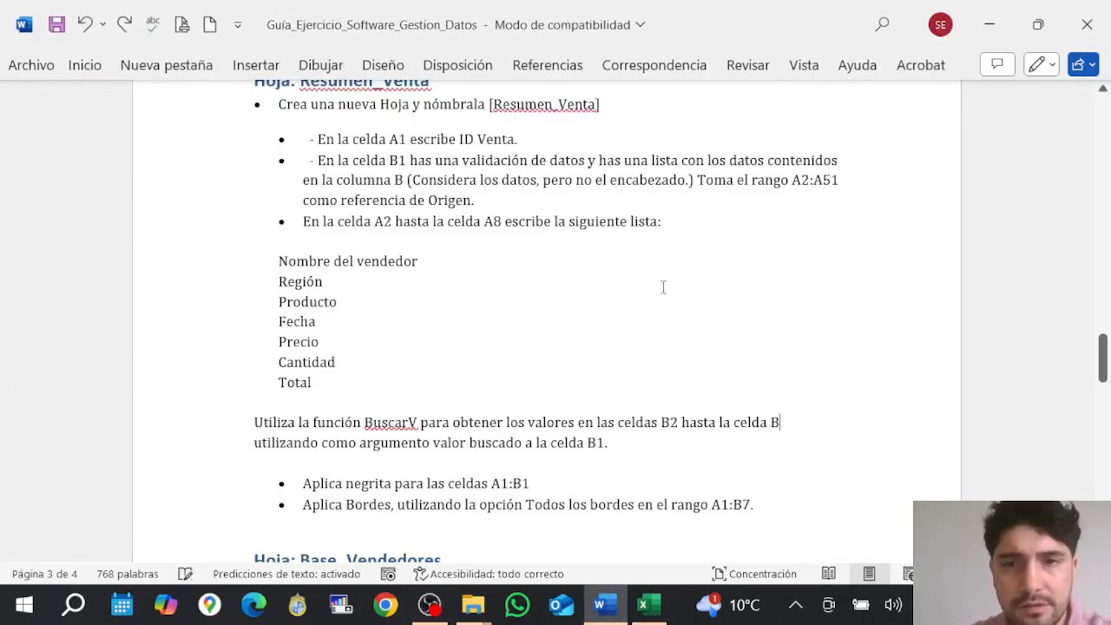
pyautogui.write('8')
pyautogui.hotkey('ctrl', 's')
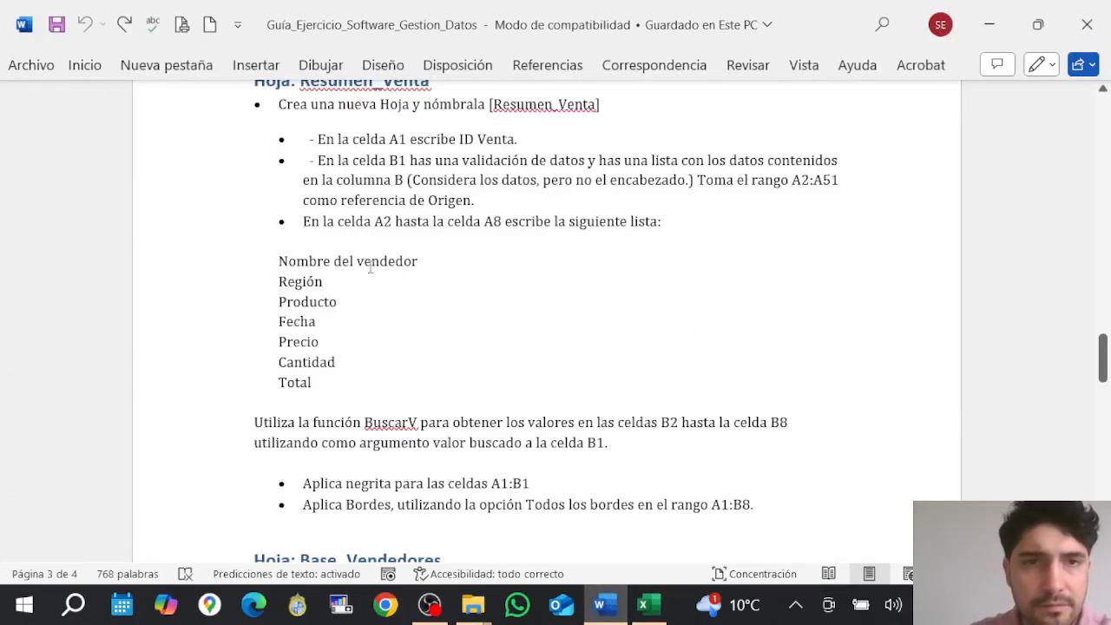
# Copy the label Nombre del vendedor from the guide, switch to Excel and insert a blank row above Región.
pyautogui.moveTo(369, 269); pyautogui.dragTo(254, 266)
pyautogui.hotkey('ctrl', 'c')
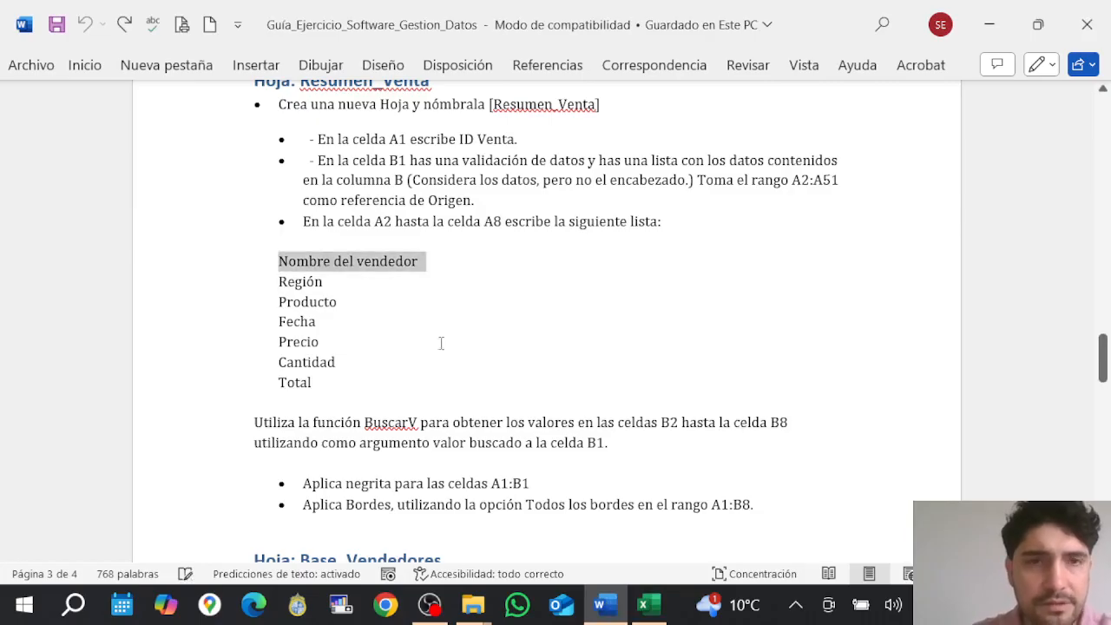
pyautogui.click(649, 605)
pyautogui.click(22, 297)
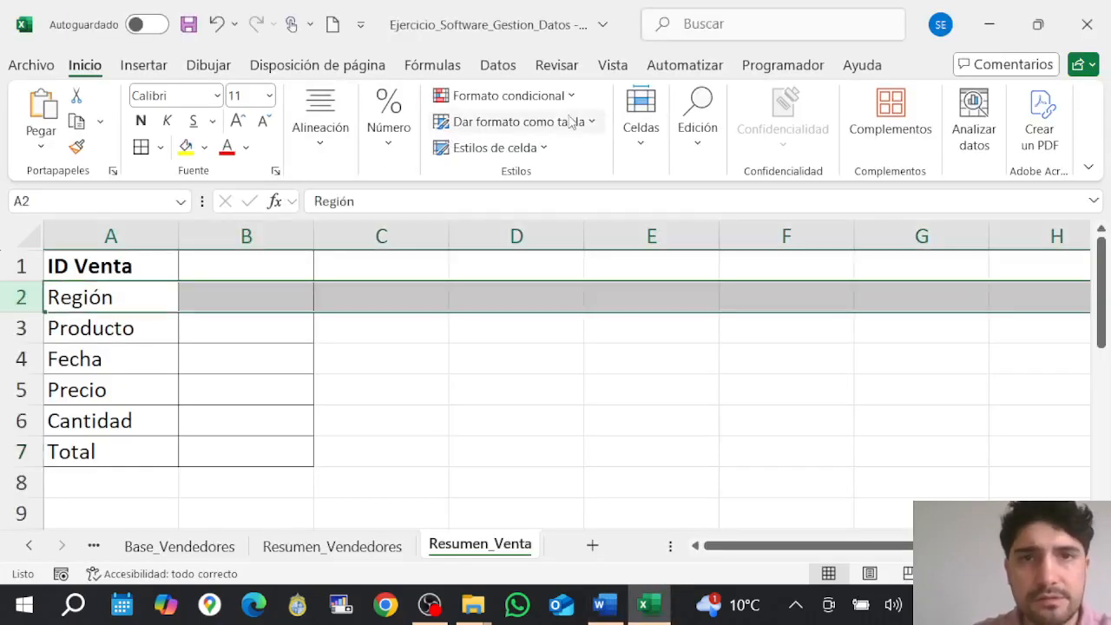
pyautogui.click(640, 130)
pyautogui.click(651, 209)
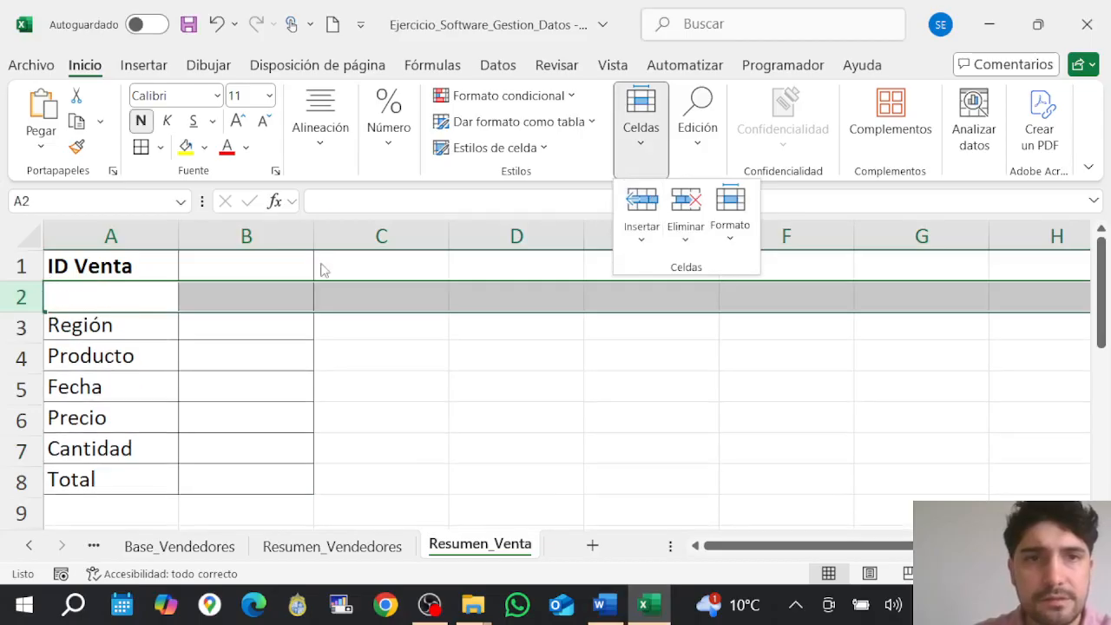
# Paste the copied Nombre del vendedor label into A2, matching the destination formatting.
pyautogui.click(94, 298)
pyautogui.hotkey('ctrl', 'v')
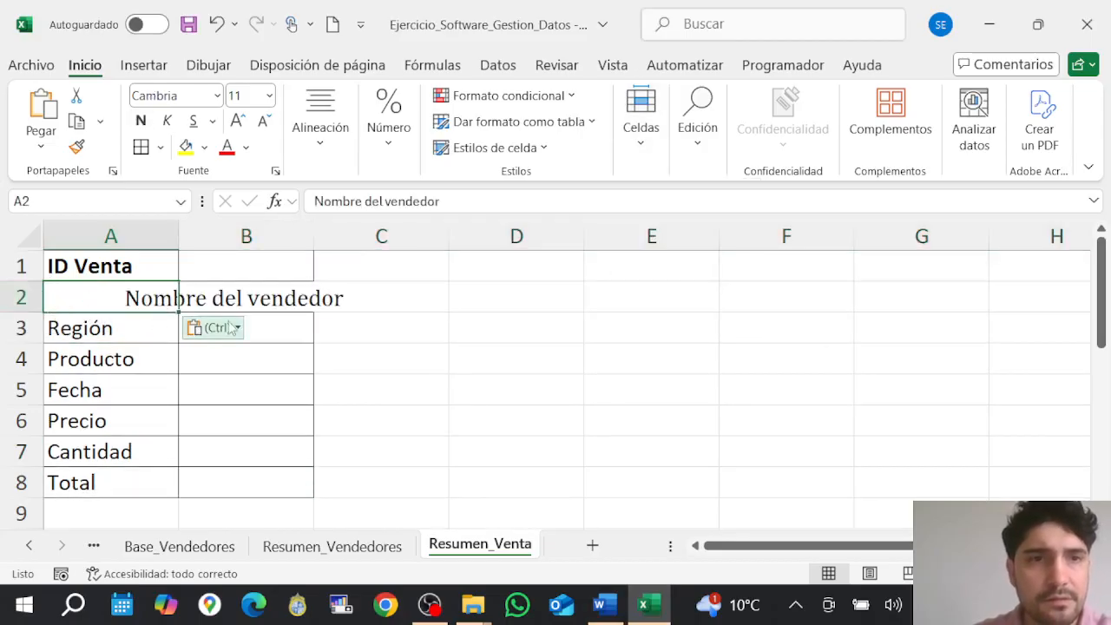
pyautogui.click(236, 327)
pyautogui.click(228, 387)
pyautogui.click(368, 381)
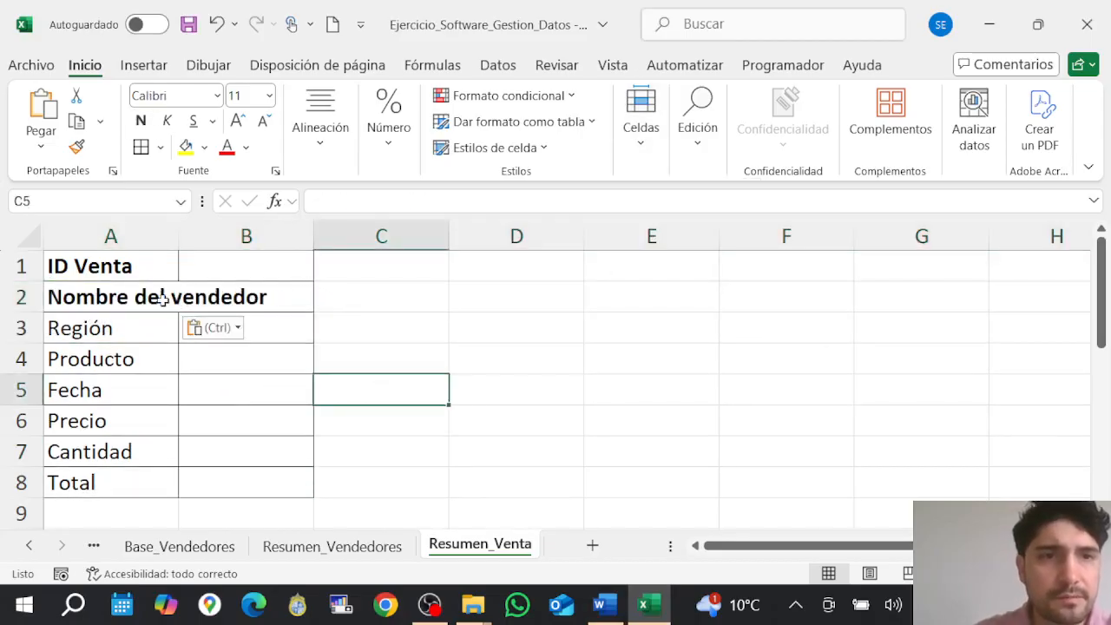
# Remove the bold from A2 and autofit column A to its contents.
pyautogui.click(143, 295)
pyautogui.click(142, 123)
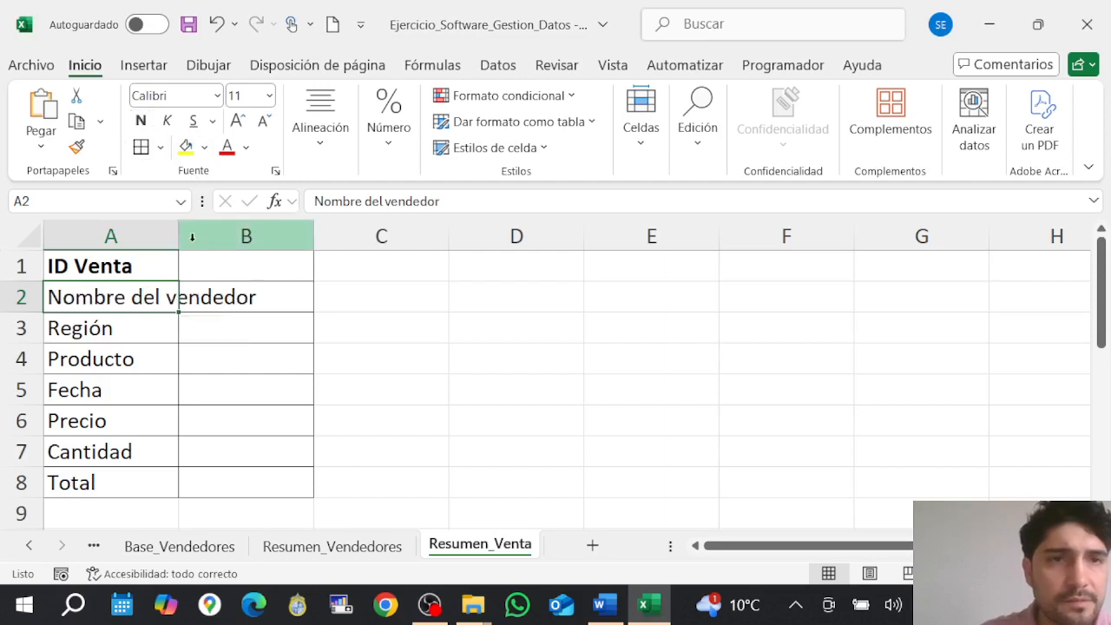
pyautogui.click(169, 234)
pyautogui.doubleClick(178, 234)
# Clear all data validation settings from B2, the cell beside Nombre del vendedor.
pyautogui.click(320, 302)
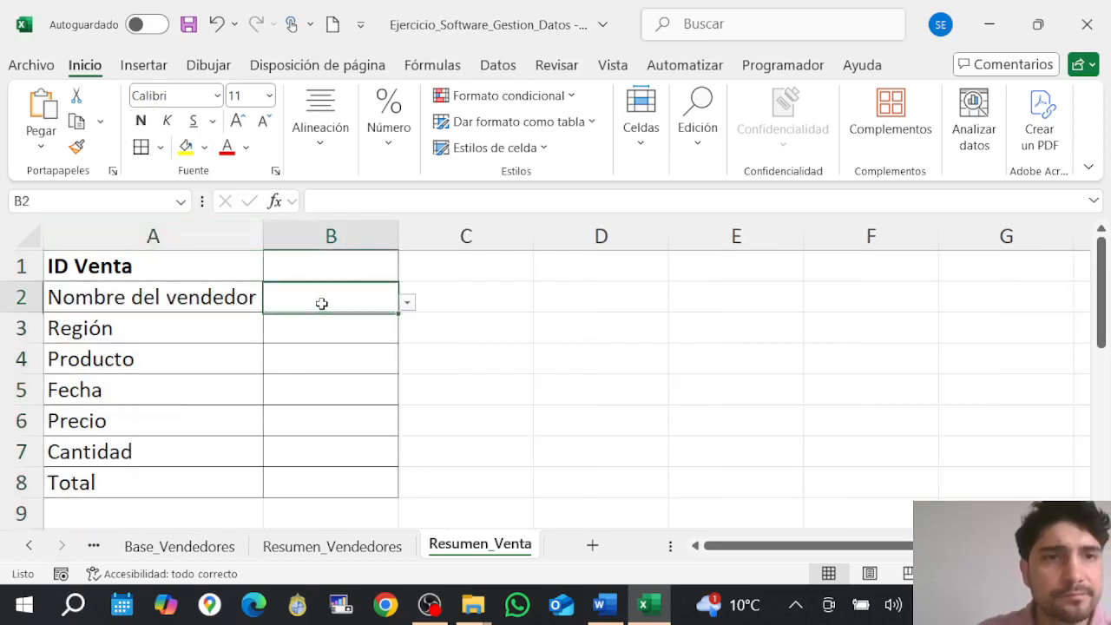
pyautogui.press('Right')
pyautogui.press('Up')
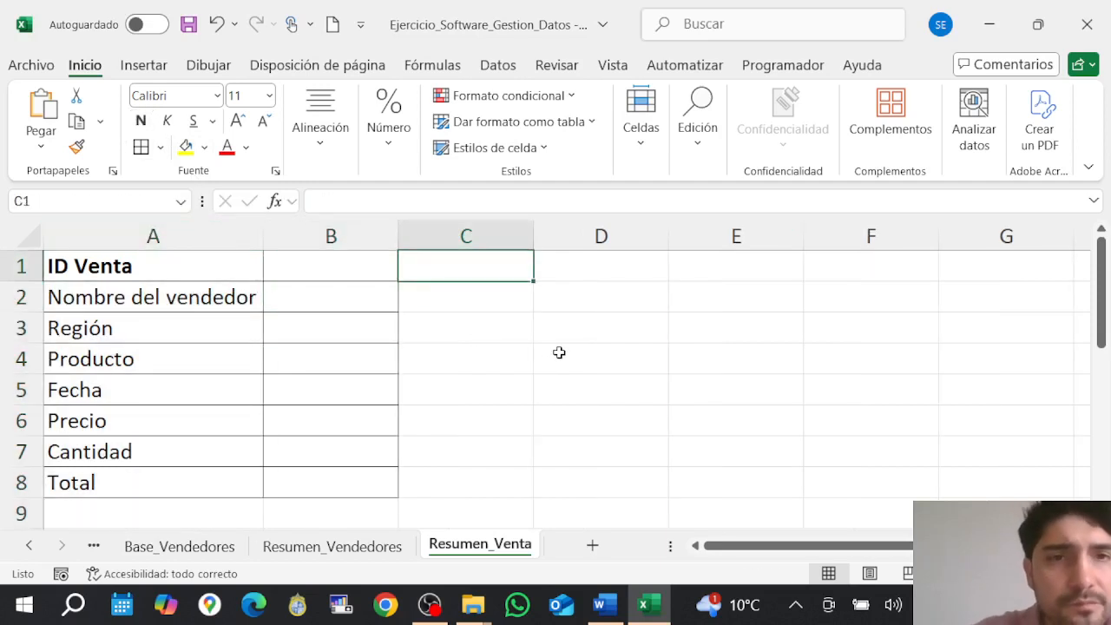
pyautogui.press('Left')
pyautogui.press('Down')
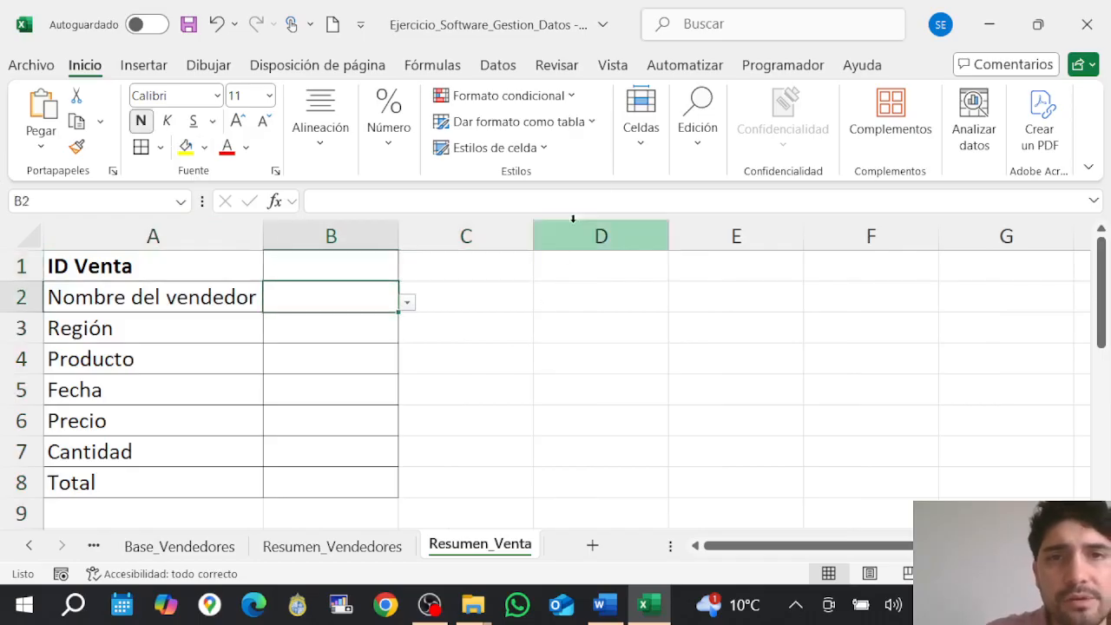
pyautogui.click(497, 65)
pyautogui.click(750, 148)
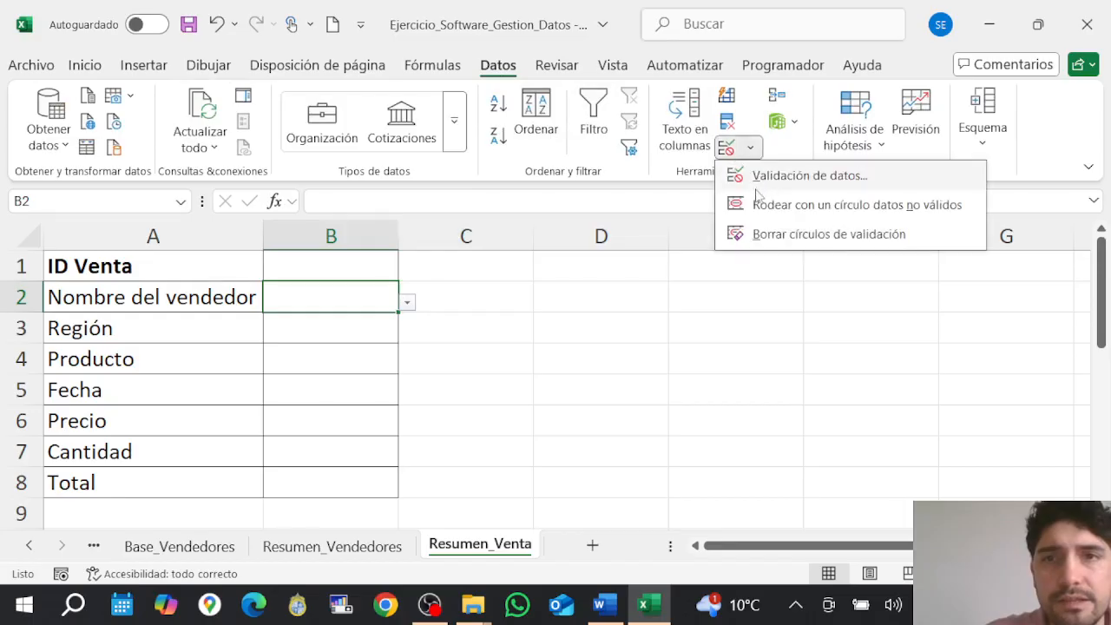
pyautogui.click(764, 174)
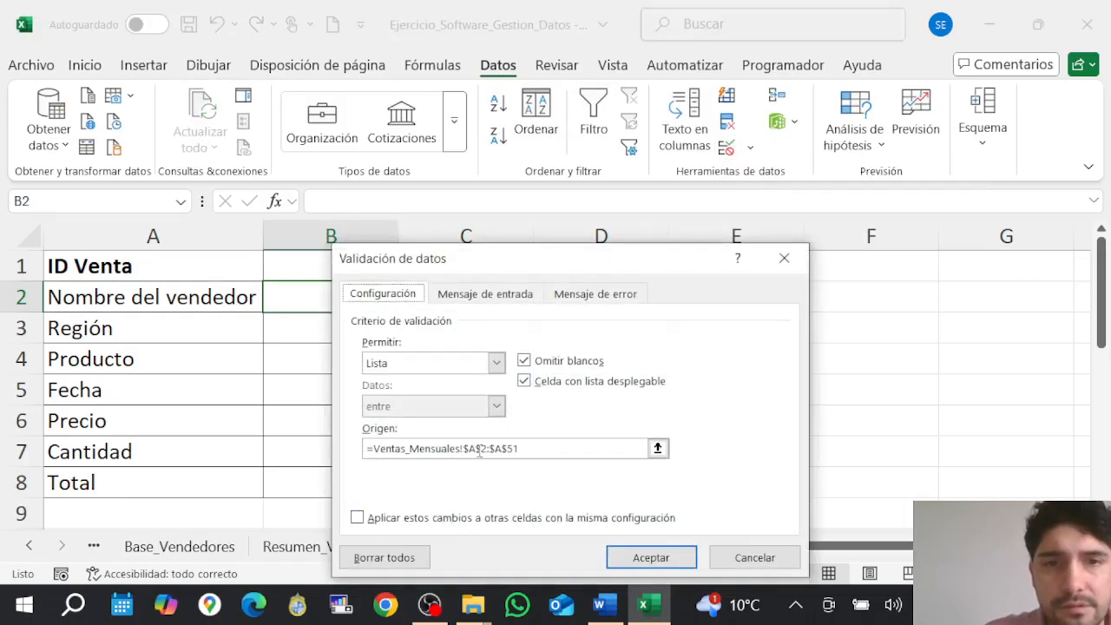
pyautogui.click(496, 362)
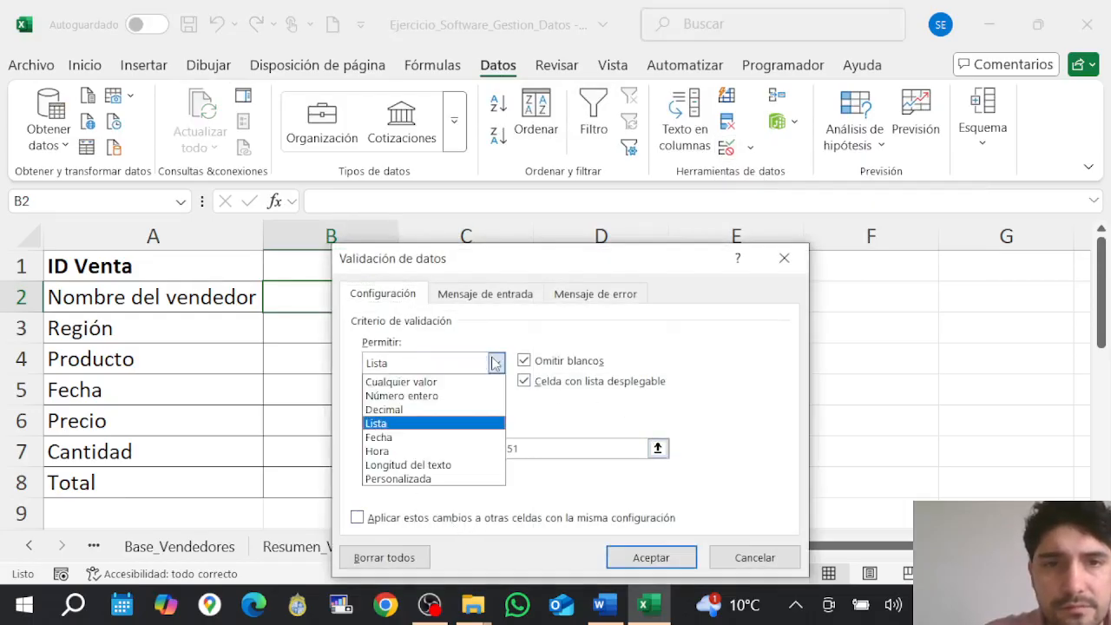
pyautogui.click(496, 363)
pyautogui.click(423, 548)
pyautogui.click(684, 560)
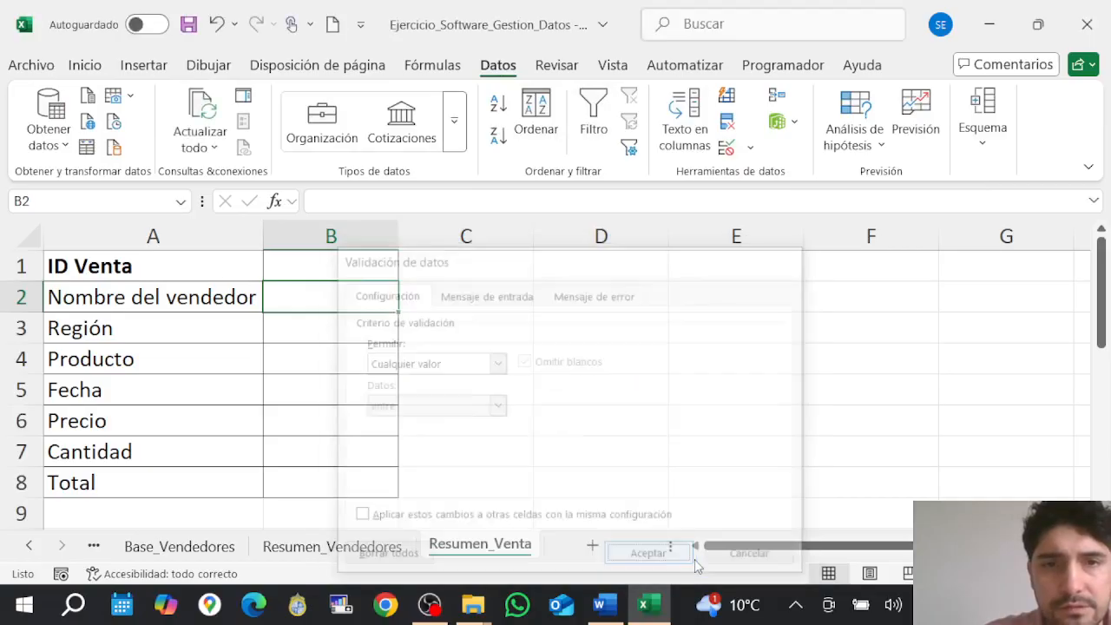
pyautogui.click(361, 263)
pyautogui.click(355, 296)
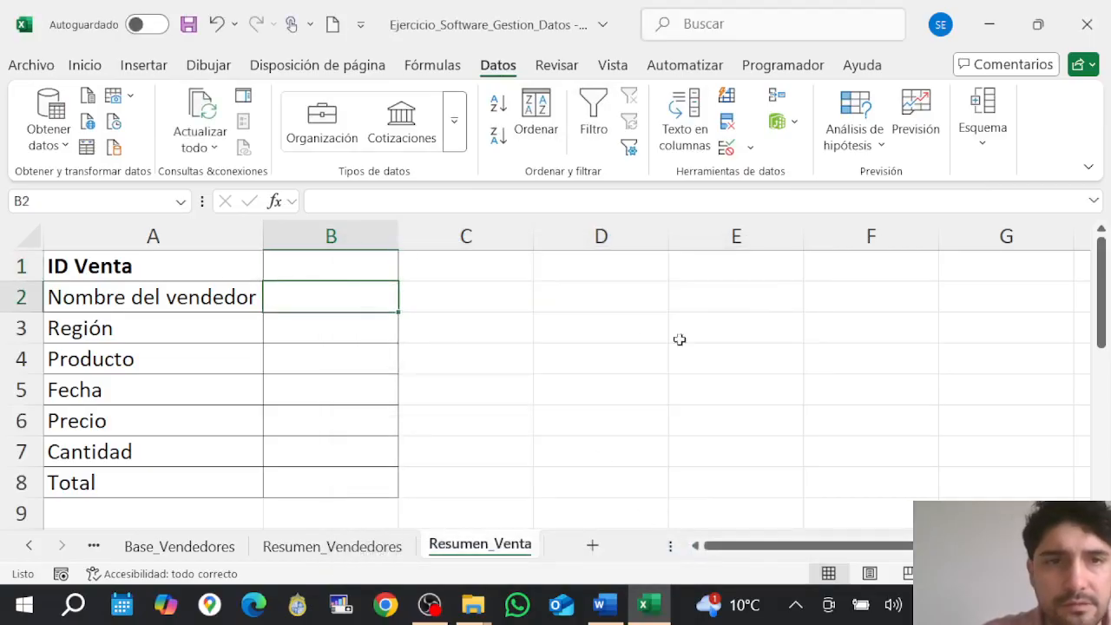
pyautogui.write('=busca')
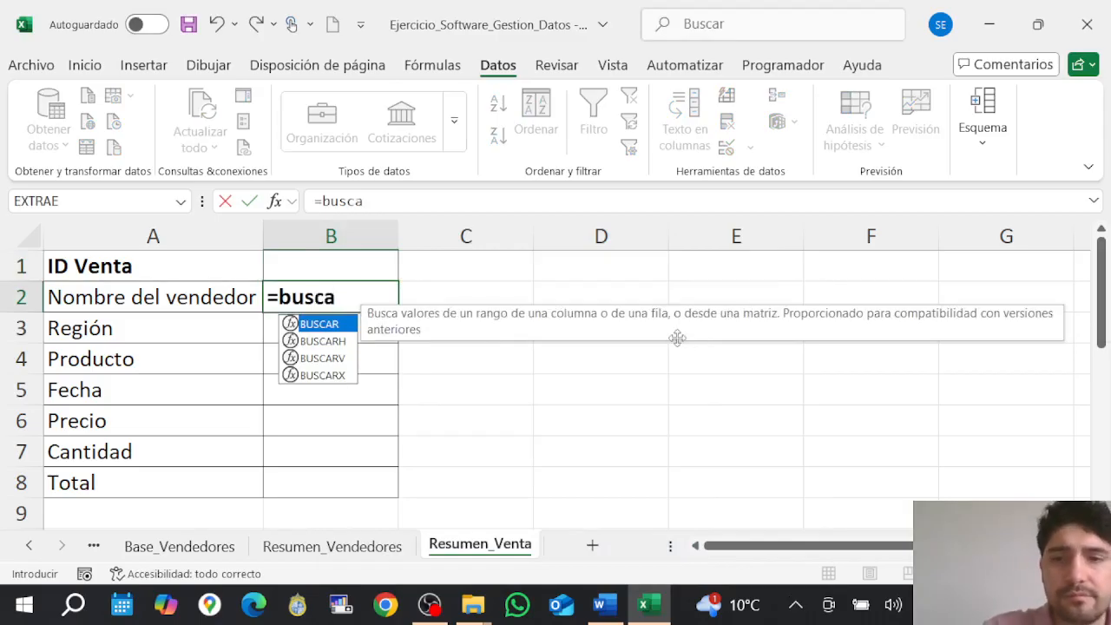
pyautogui.press('BackSpace')
pyautogui.press('BackSpace')
pyautogui.press('BackSpace')
pyautogui.press('BackSpace')
pyautogui.press('BackSpace')
pyautogui.press('BackSpace')
pyautogui.press('Return')
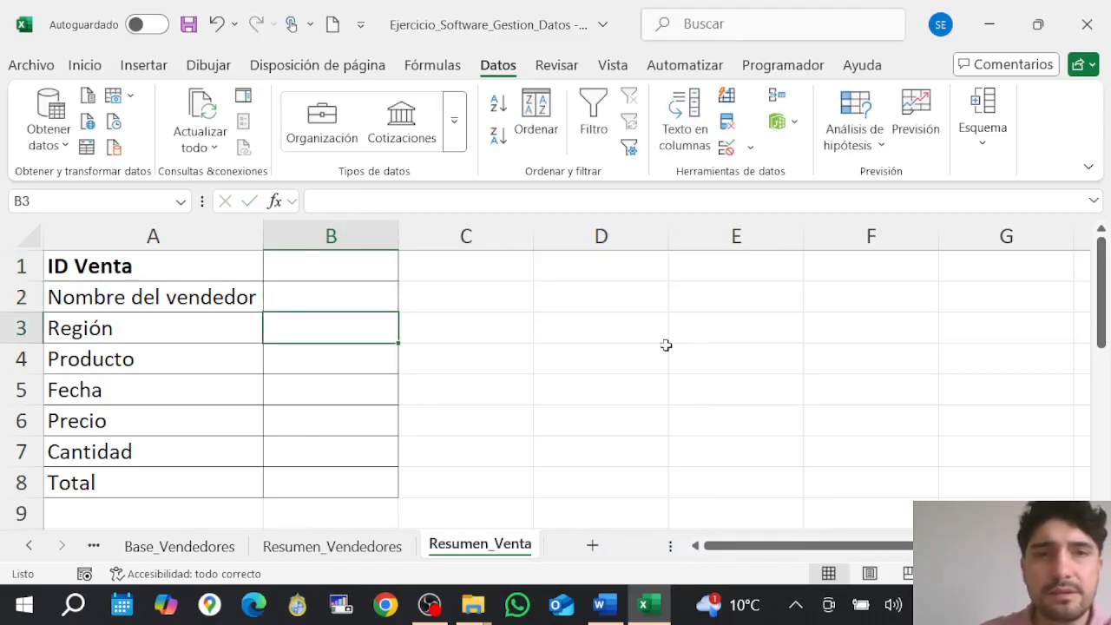
# Remove the bold formatting from the result cells B2:B8.
pyautogui.moveTo(303, 303); pyautogui.dragTo(284, 489)
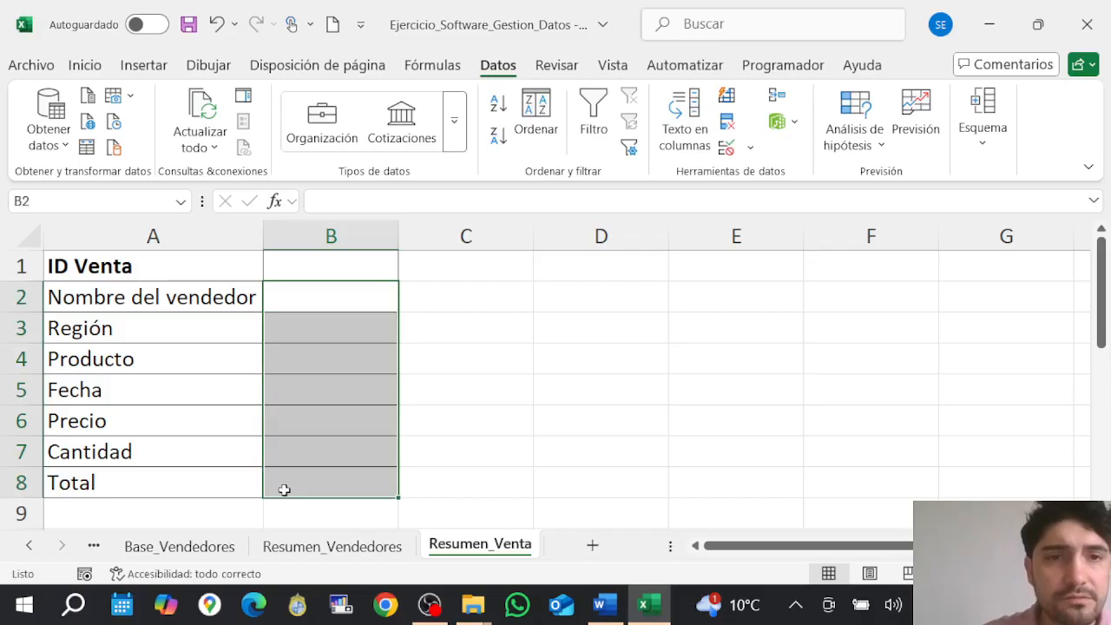
pyautogui.click(85, 65)
pyautogui.click(372, 299)
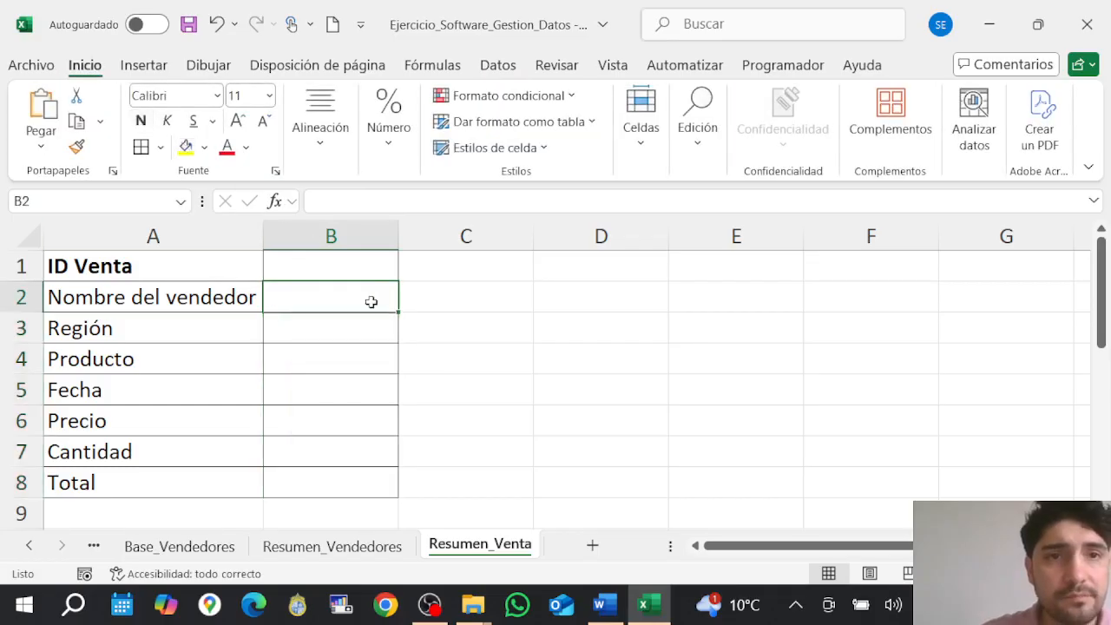
# Start a BUSCARV formula in B2 with the absolute reference $B$1 as the lookup value.
pyautogui.write('=busca')
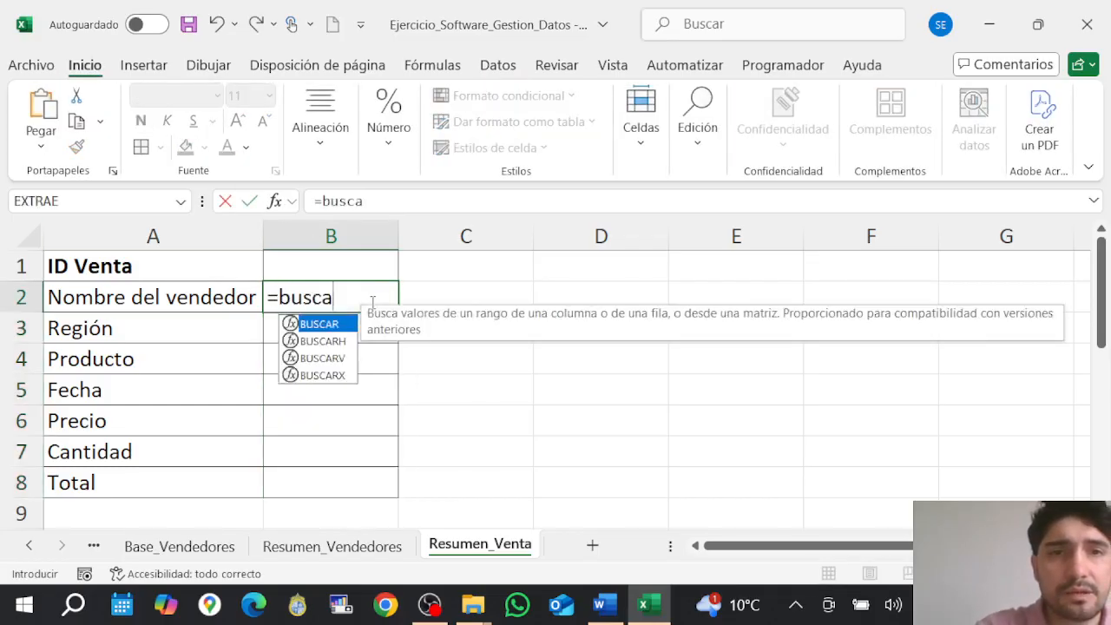
pyautogui.doubleClick(344, 358)
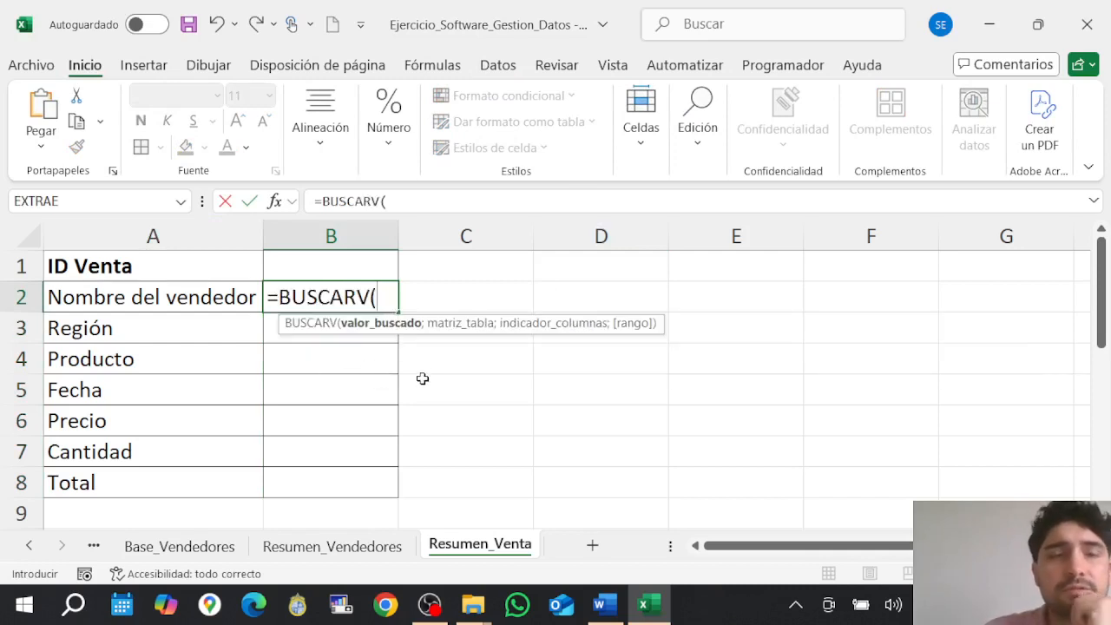
pyautogui.click(357, 269)
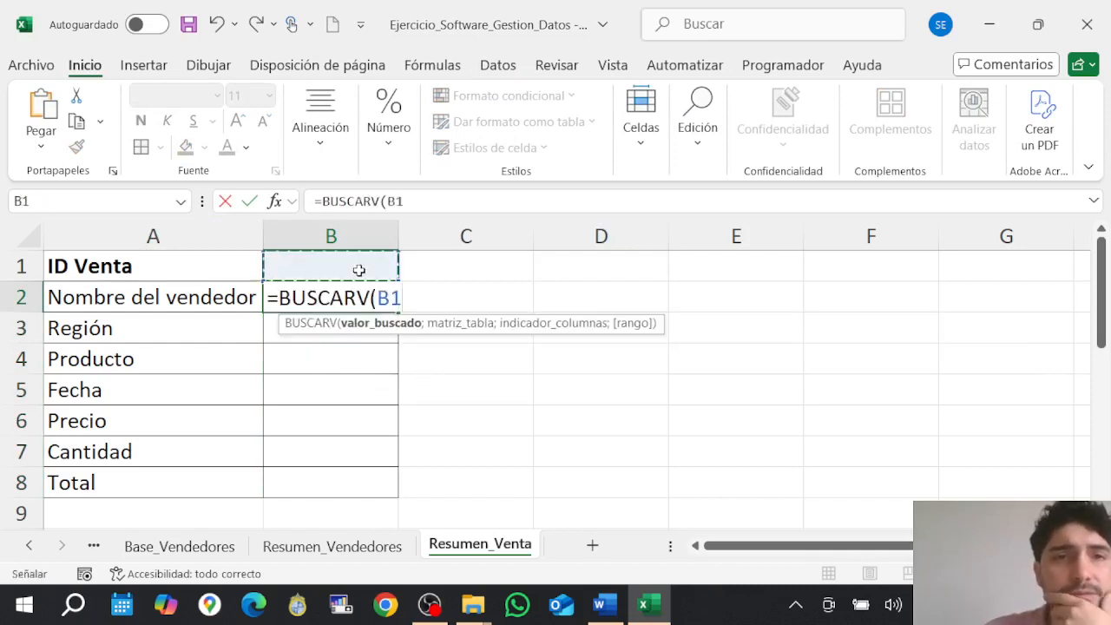
pyautogui.doubleClick(395, 202)
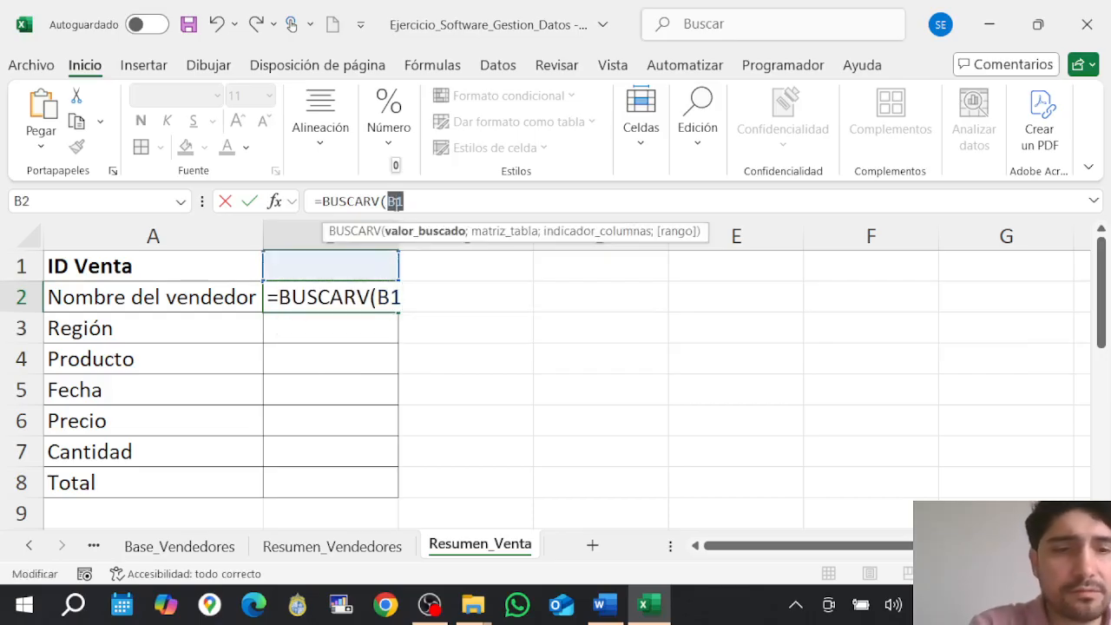
pyautogui.press('F4')
pyautogui.click(463, 205)
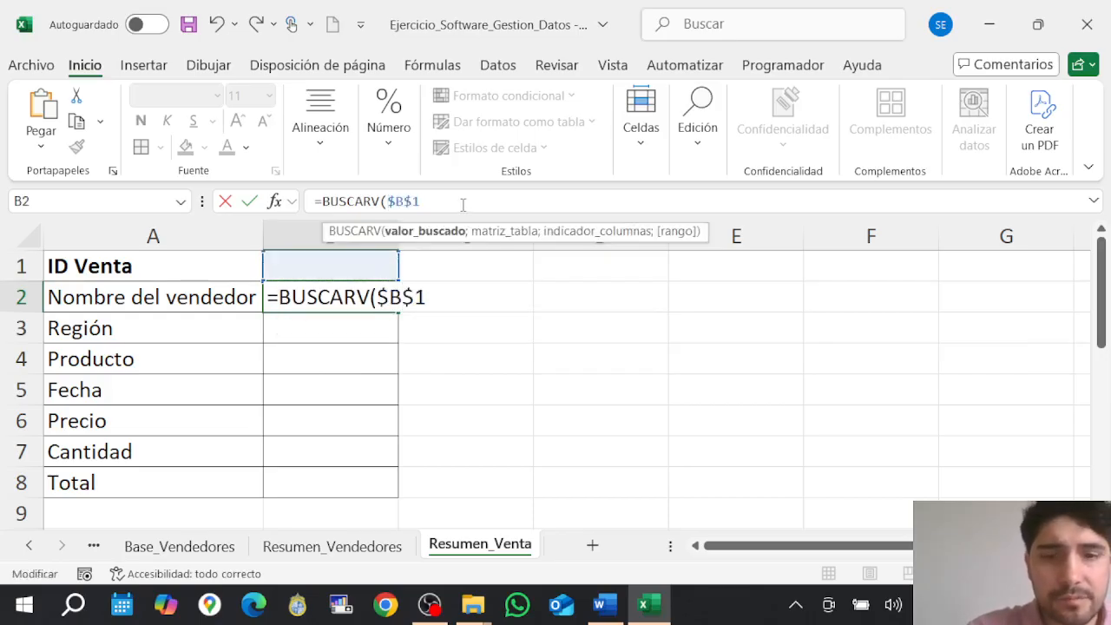
# Add the absolute range Ventas_Mensuales!$A$2:$O$51 as the table array of the BUSCARV formula in B2.
pyautogui.write(';')
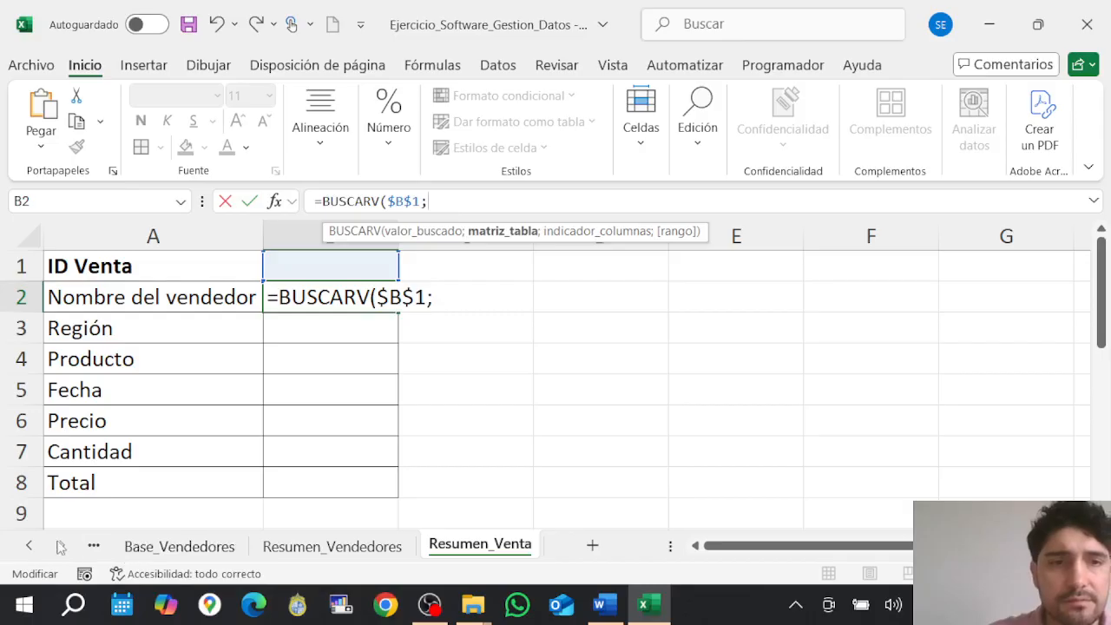
pyautogui.click(29, 545)
pyautogui.click(138, 553)
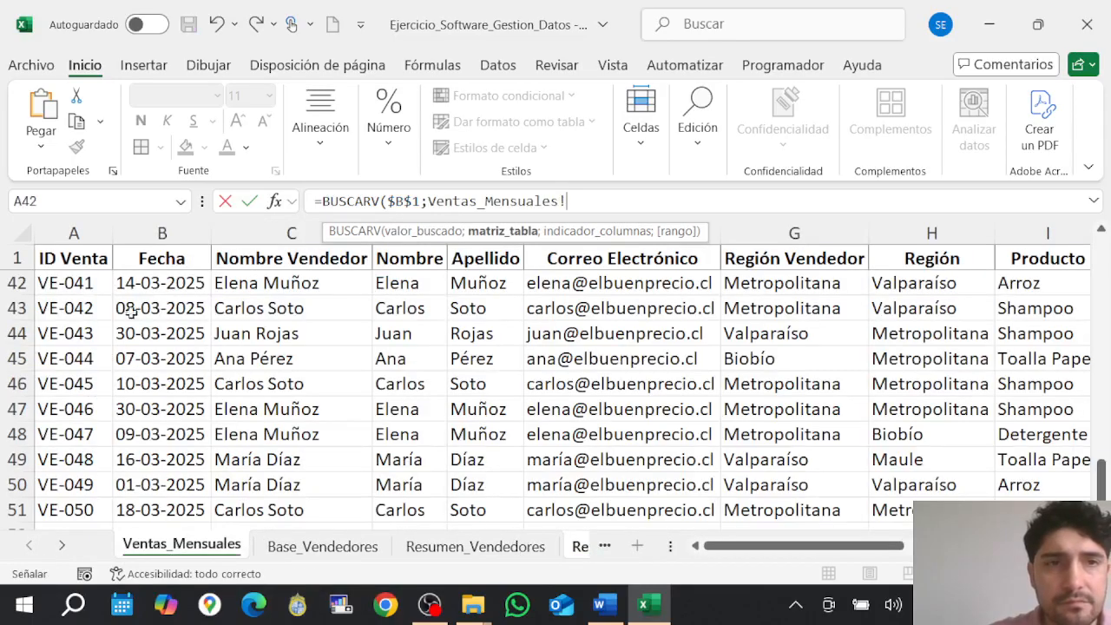
pyautogui.moveTo(1100, 466); pyautogui.dragTo(953, 217)
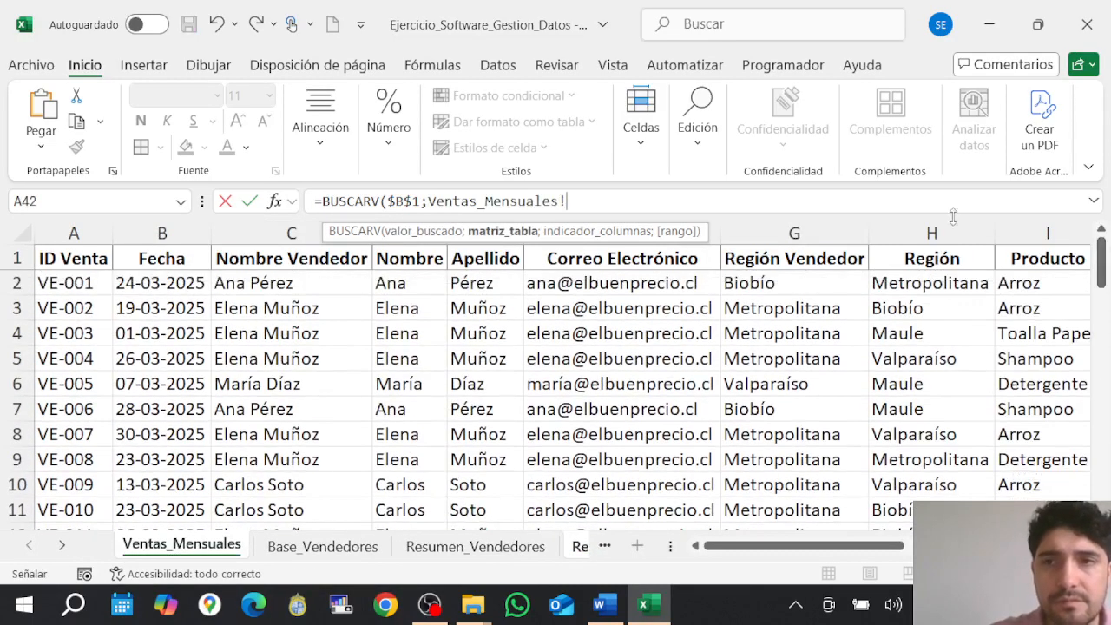
pyautogui.click(76, 287)
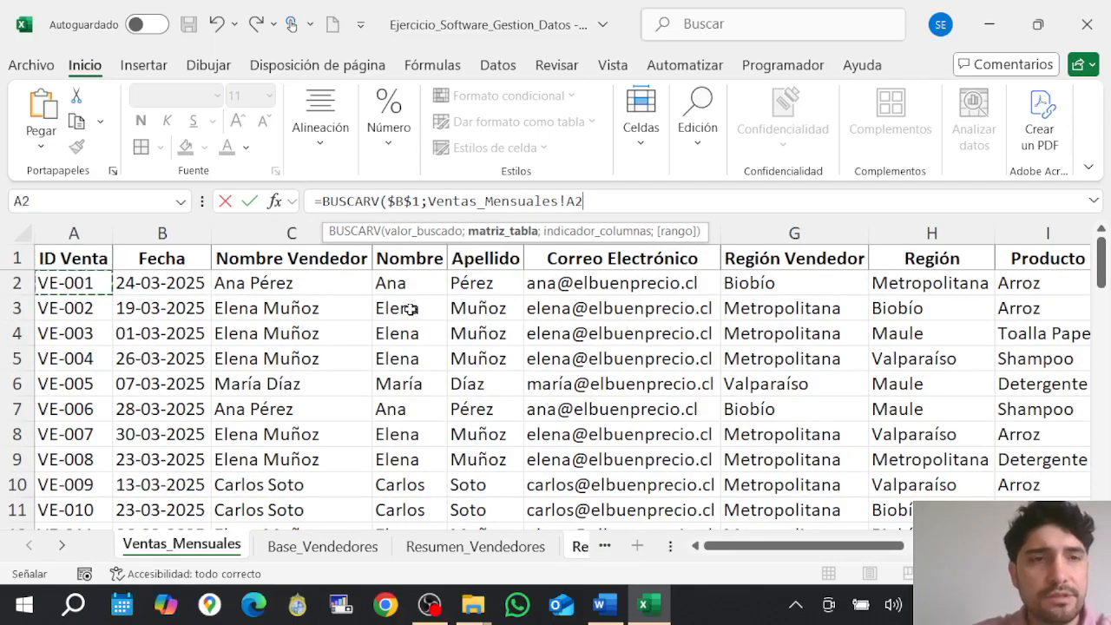
pyautogui.hotkey('ctrl', 'shift', 'Right')
pyautogui.hotkey('ctrl', 'shift', 'Down')
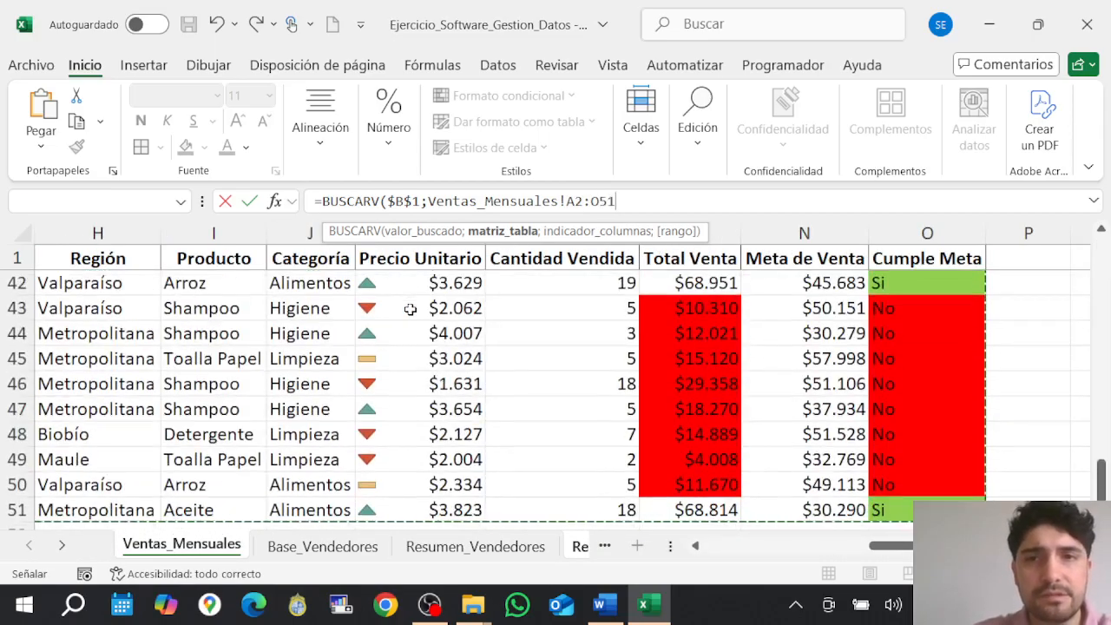
pyautogui.moveTo(631, 205); pyautogui.dragTo(567, 201)
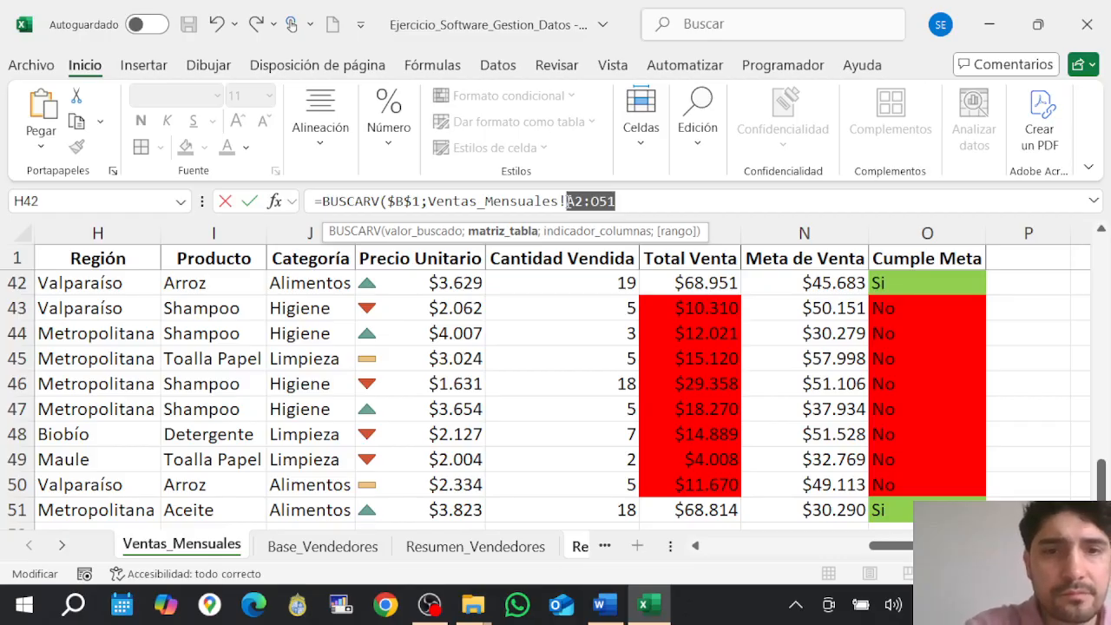
pyautogui.press('F4')
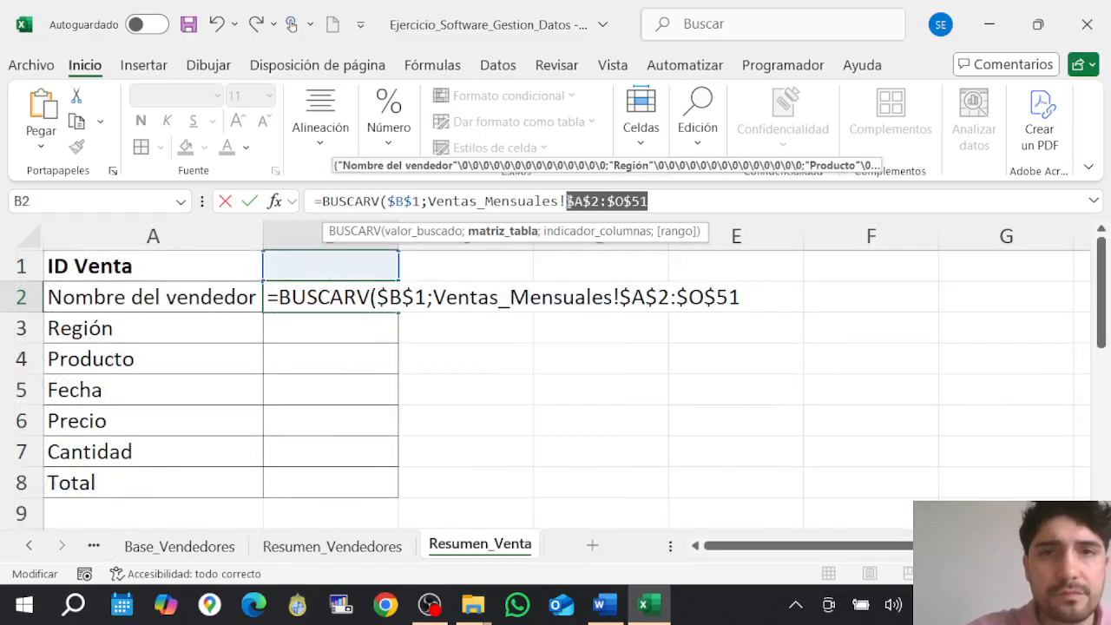
pyautogui.click(701, 206)
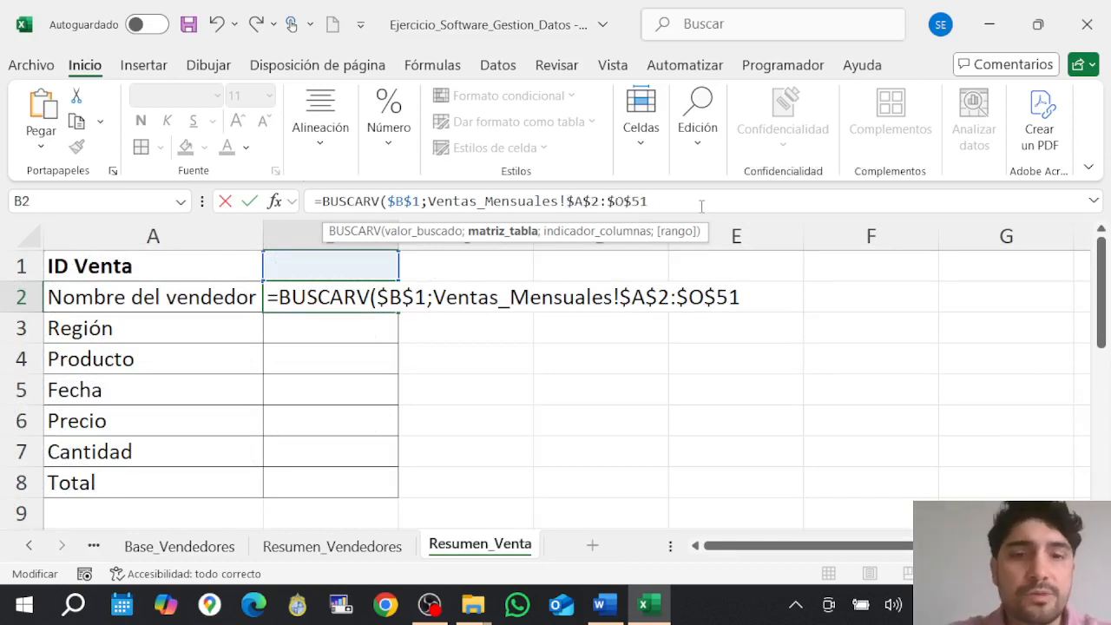
pyautogui.write(';')
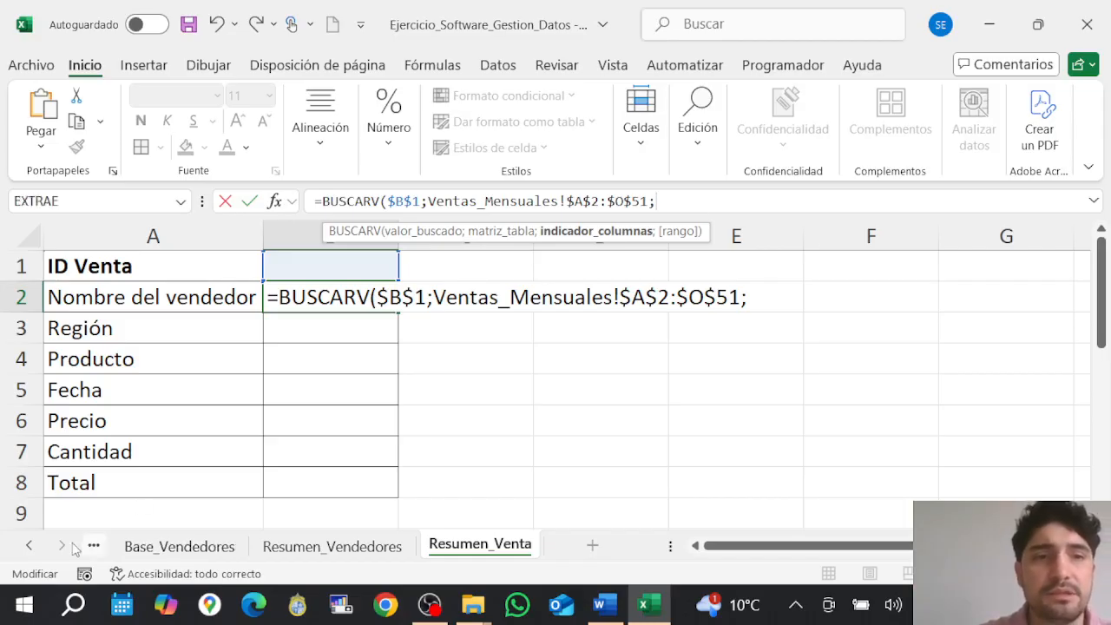
# Check the Nombre Vendedor column's position in Ventas_Mensuales and remove the stray sheet reference from the B2 formula.
pyautogui.click(27, 546)
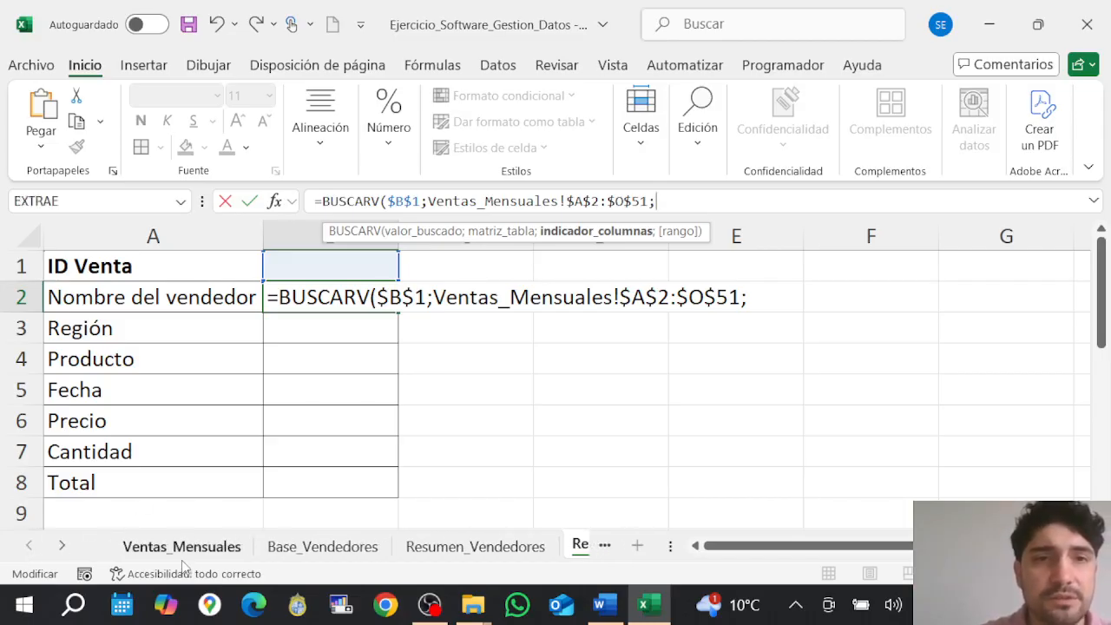
pyautogui.click(181, 547)
pyautogui.moveTo(889, 545); pyautogui.dragTo(677, 551)
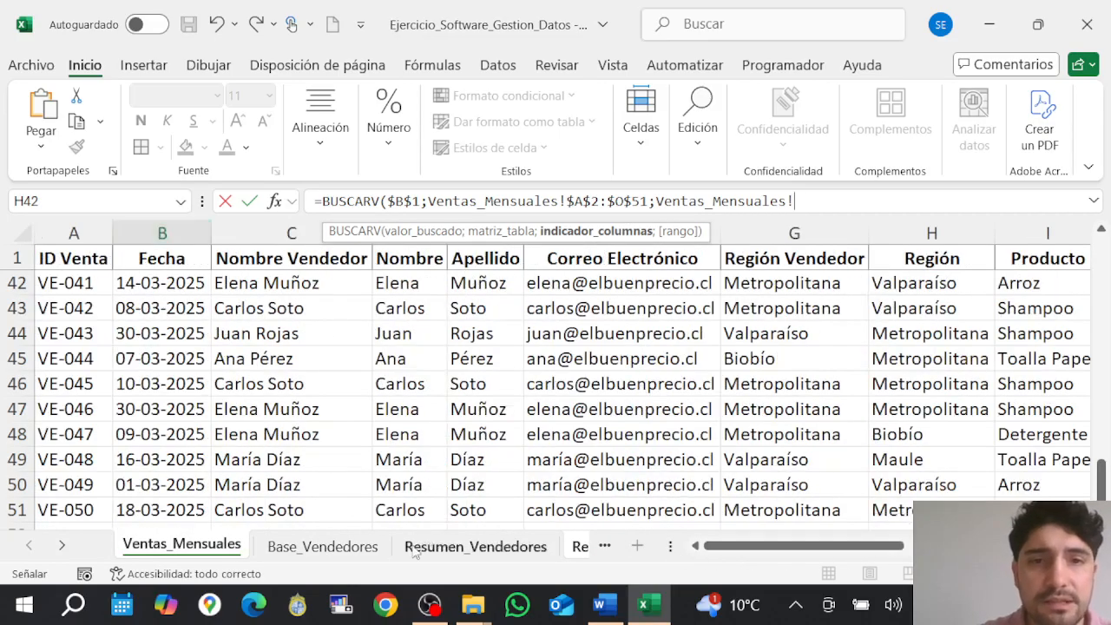
pyautogui.click(574, 547)
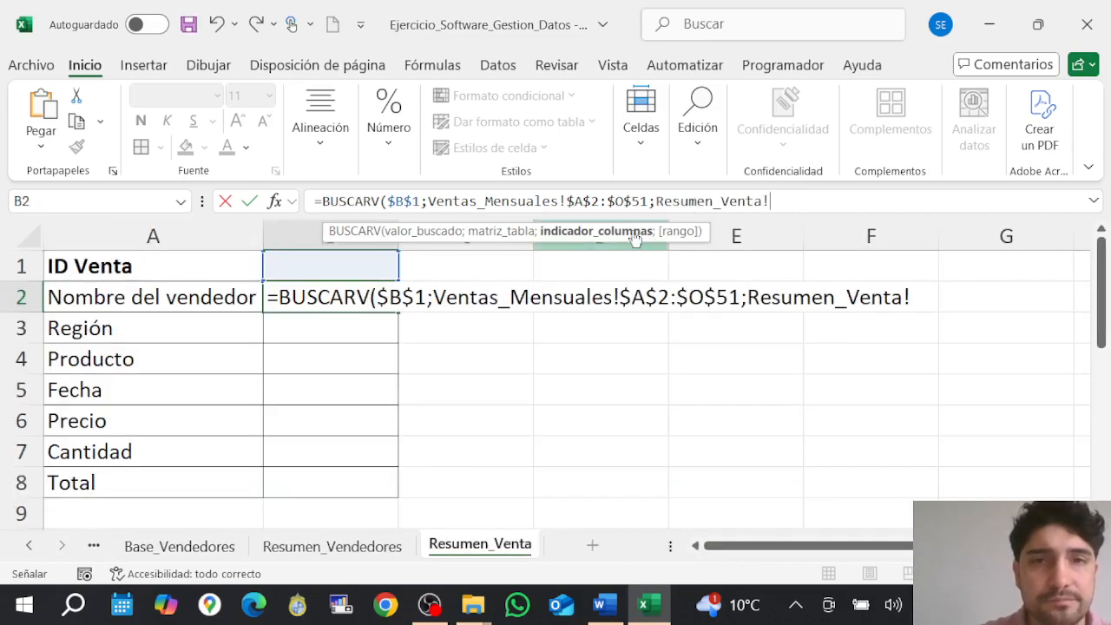
pyautogui.click(816, 201)
pyautogui.write(';')
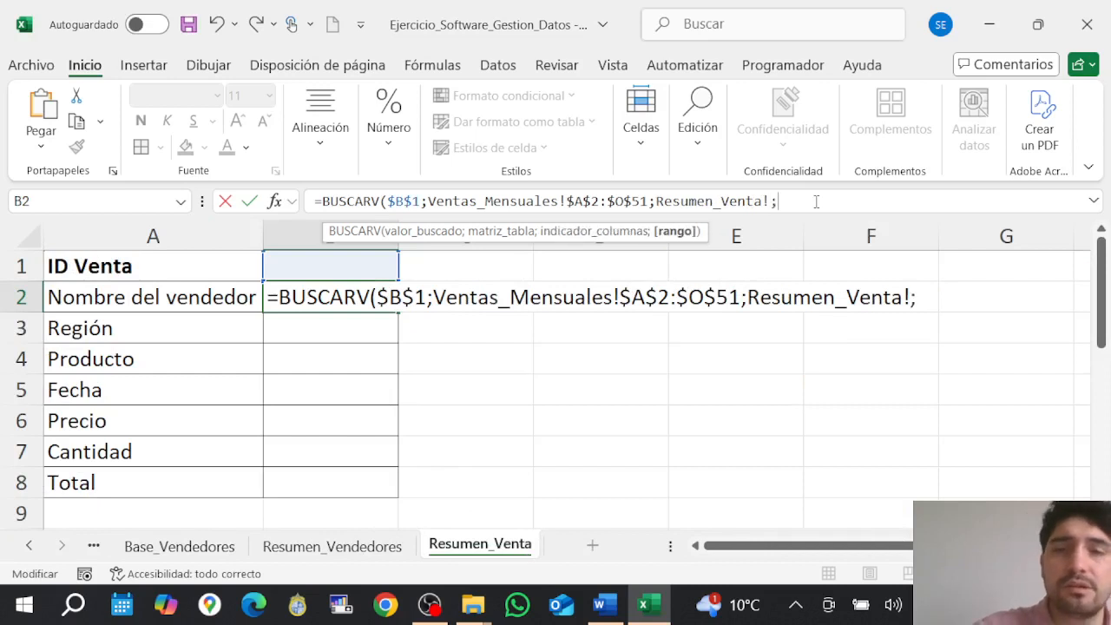
pyautogui.press('BackSpace')
pyautogui.press('BackSpace')
pyautogui.press('BackSpace')
pyautogui.press('BackSpace')
pyautogui.press('BackSpace')
pyautogui.press('BackSpace')
pyautogui.press('BackSpace')
pyautogui.press('BackSpace')
pyautogui.press('BackSpace')
pyautogui.press('BackSpace')
pyautogui.press('BackSpace')
pyautogui.press('BackSpace')
pyautogui.press('BackSpace')
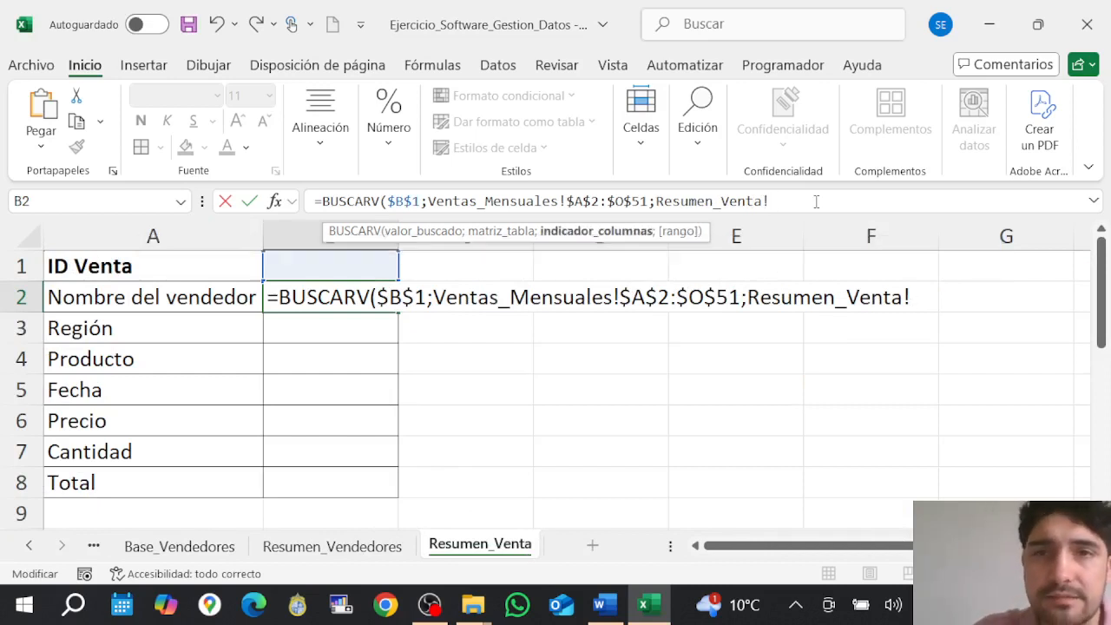
pyautogui.press('BackSpace')
pyautogui.press('BackSpace')
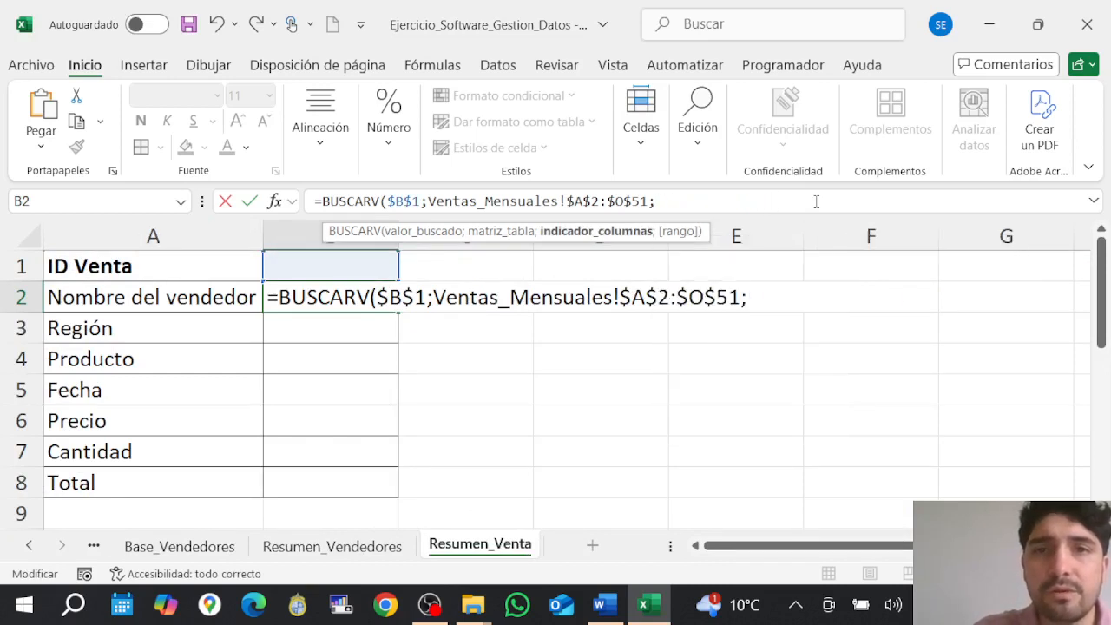
# Finish the BUSCARV formula in B2 with column index 3 and FALSO for an exact match.
pyautogui.write('3;')
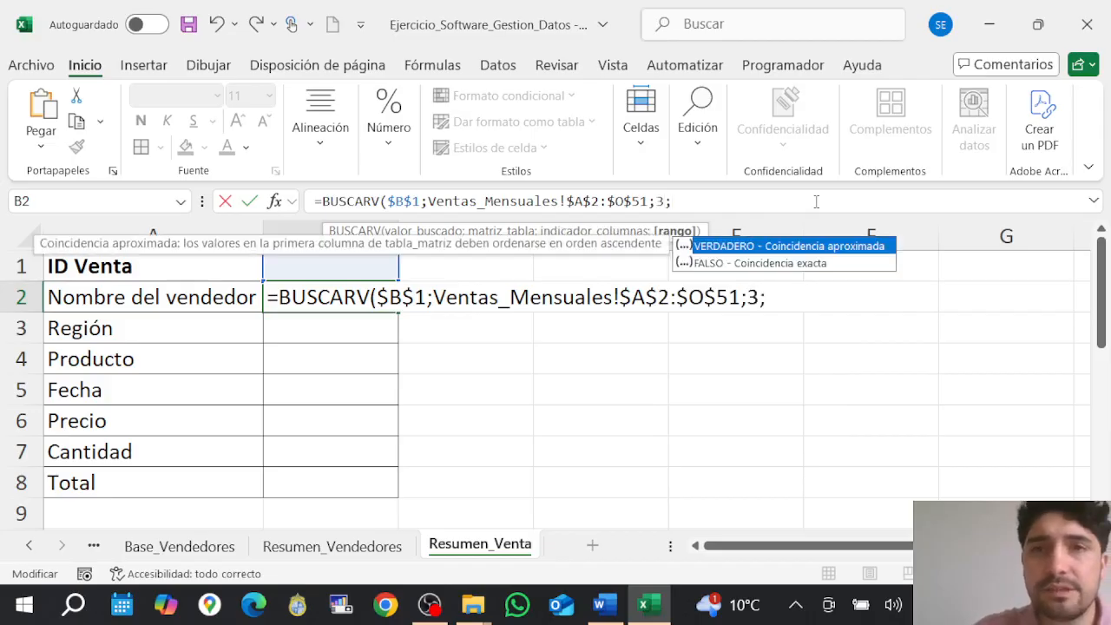
pyautogui.doubleClick(820, 263)
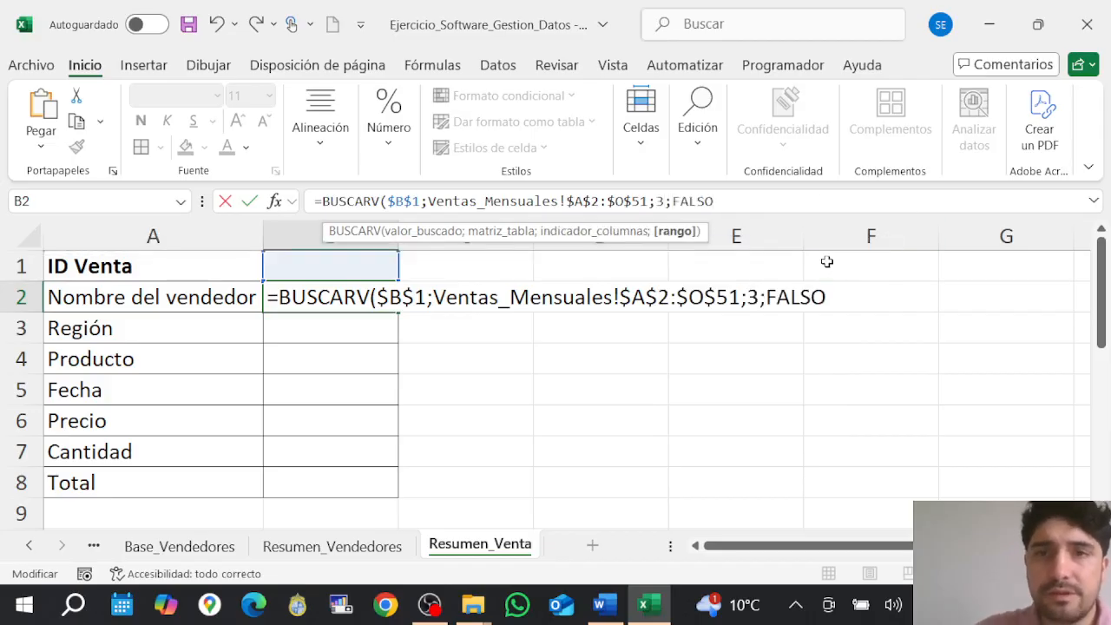
pyautogui.write(')')
pyautogui.press('Return')
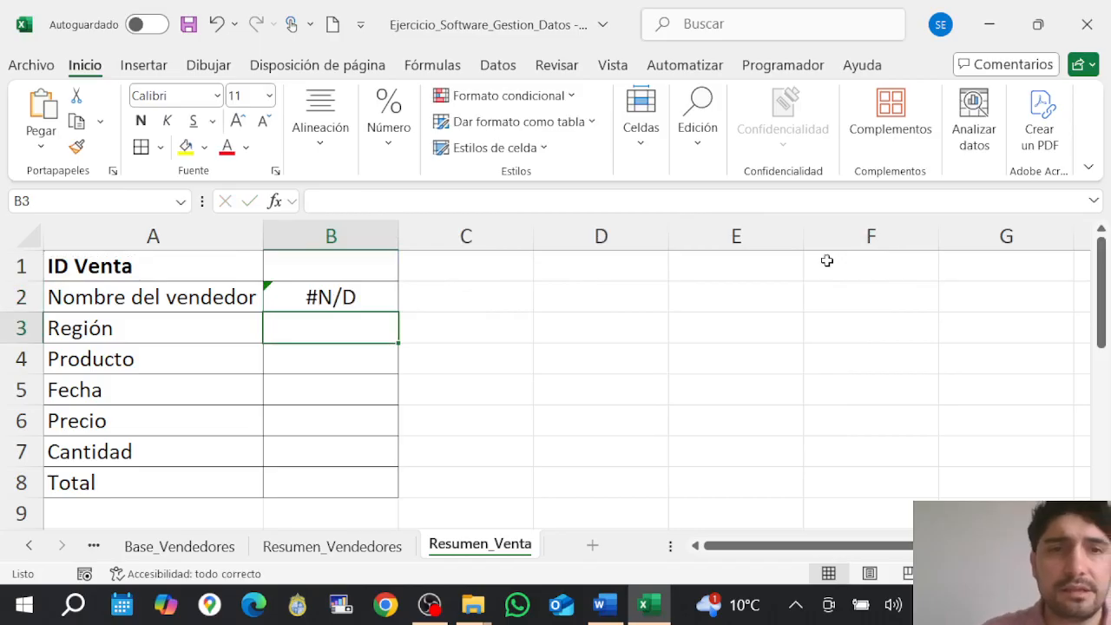
# Choose VE-001 as the ID Venta in cell B1 from its validation list to test the B2 lookup.
pyautogui.click(356, 299)
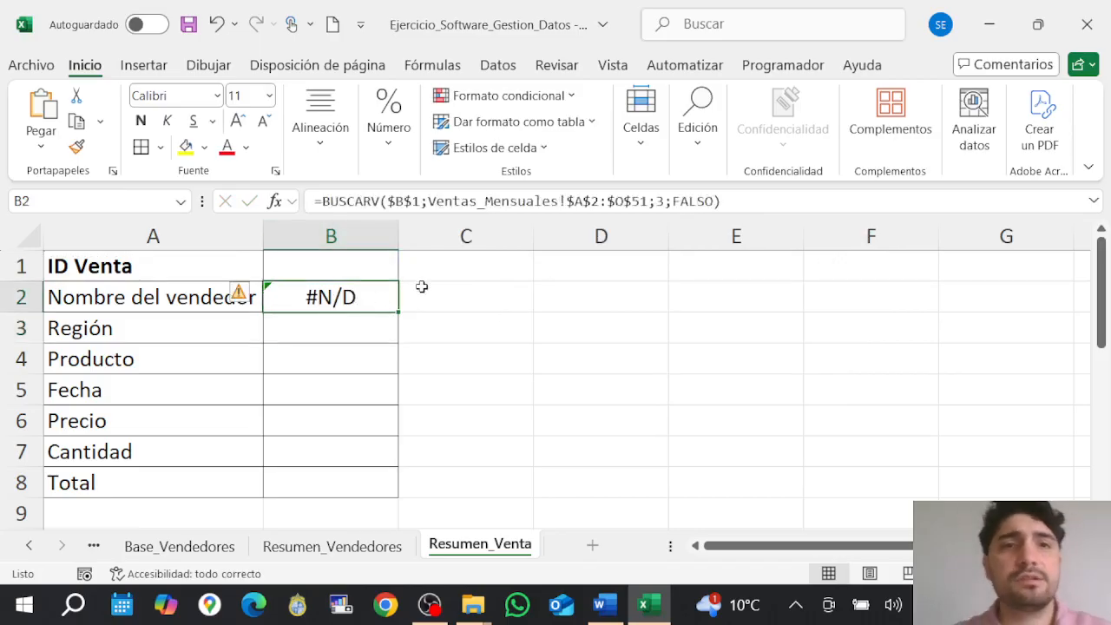
pyautogui.click(387, 269)
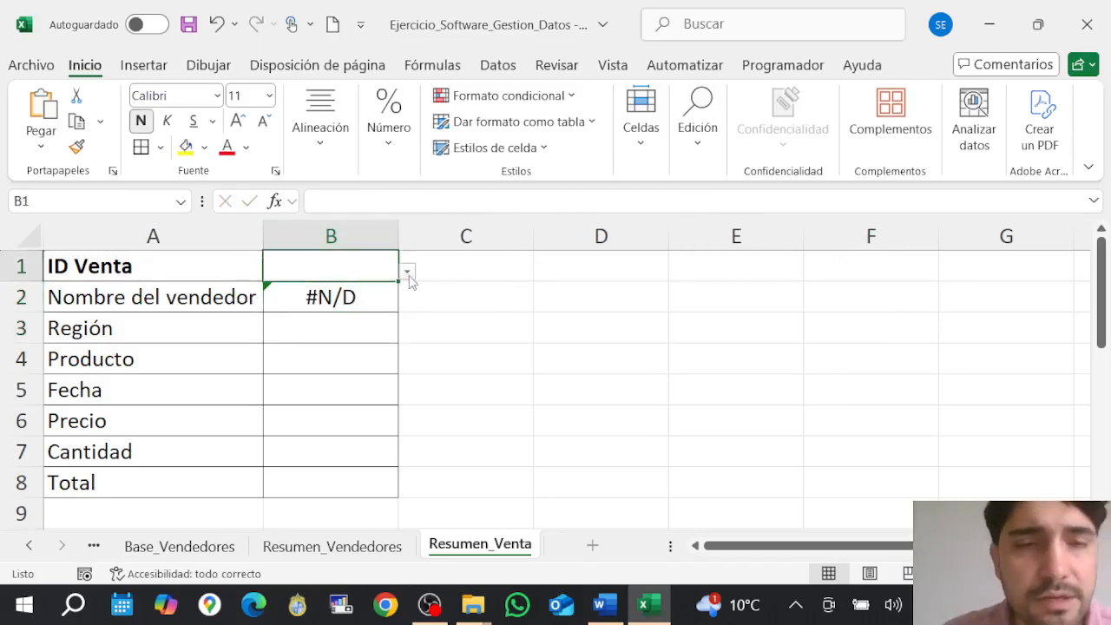
pyautogui.click(406, 272)
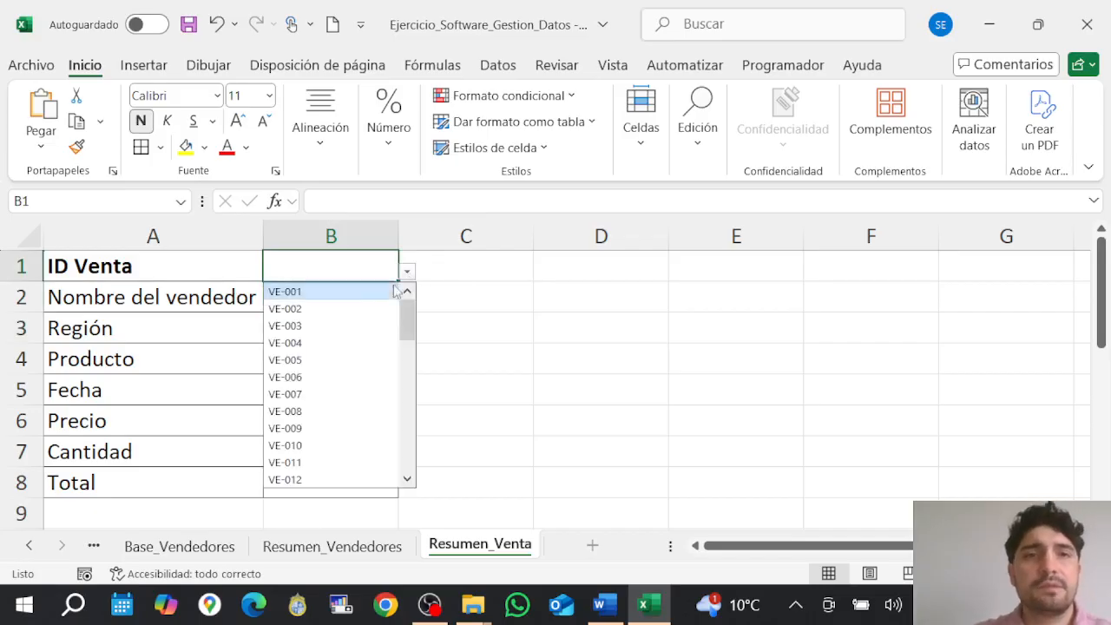
pyautogui.click(386, 292)
pyautogui.click(451, 333)
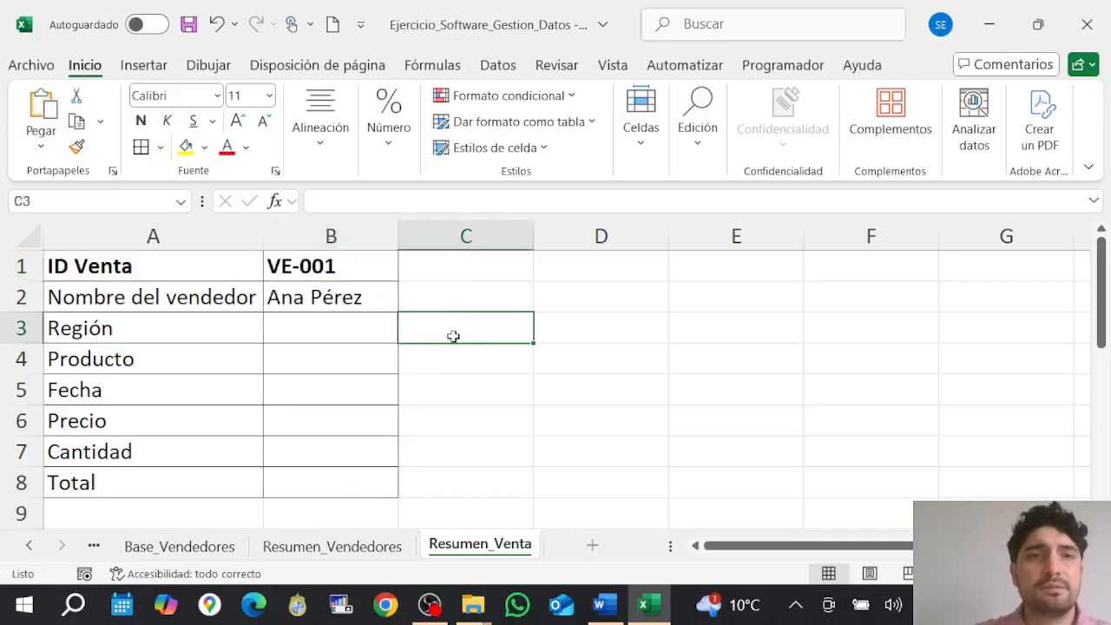
# Copy the BUSCARV formula from B2 down through B8.
pyautogui.click(328, 305)
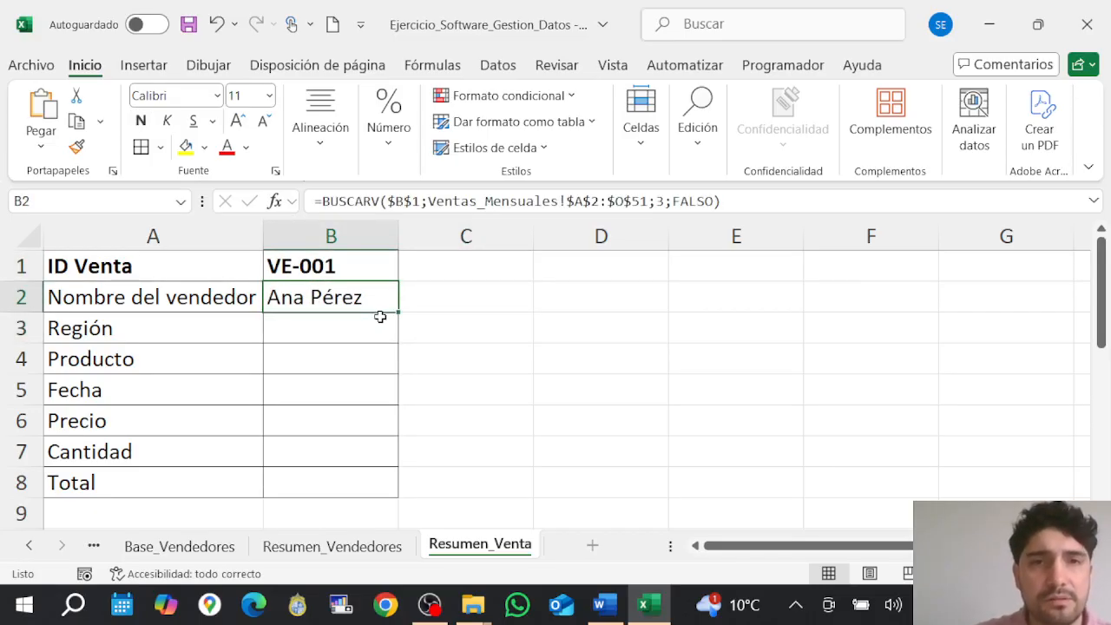
pyautogui.moveTo(396, 313); pyautogui.dragTo(401, 491)
pyautogui.click(442, 383)
pyautogui.click(384, 321)
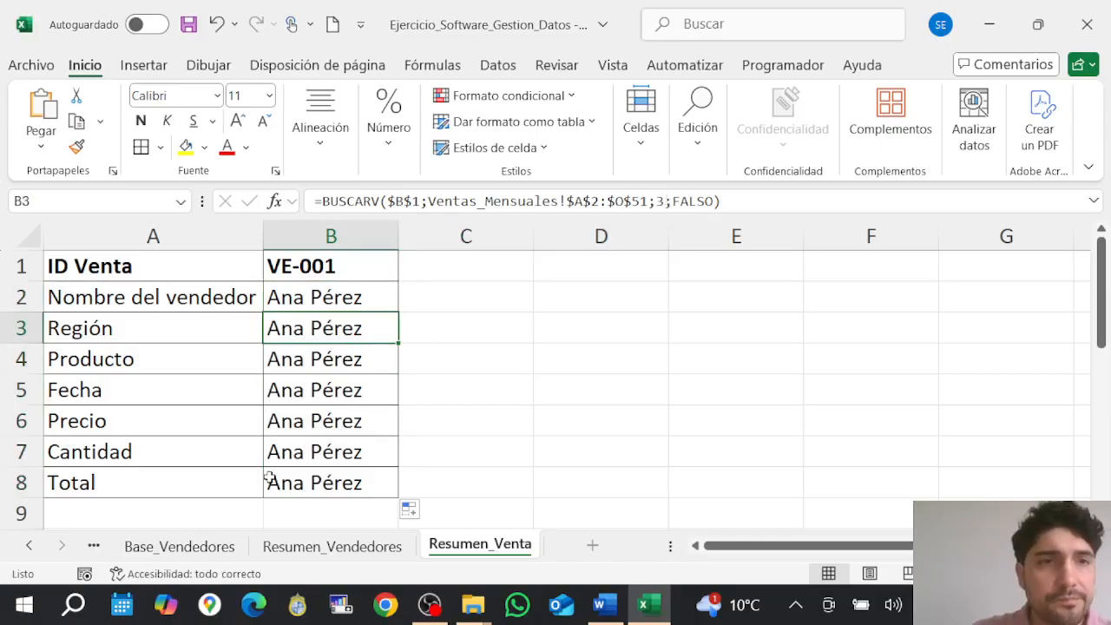
# Move the Resumen_Venta sheet directly after Ventas_Mensuales and switch between the two sheets to check the new order.
pyautogui.click(29, 545)
pyautogui.click(165, 547)
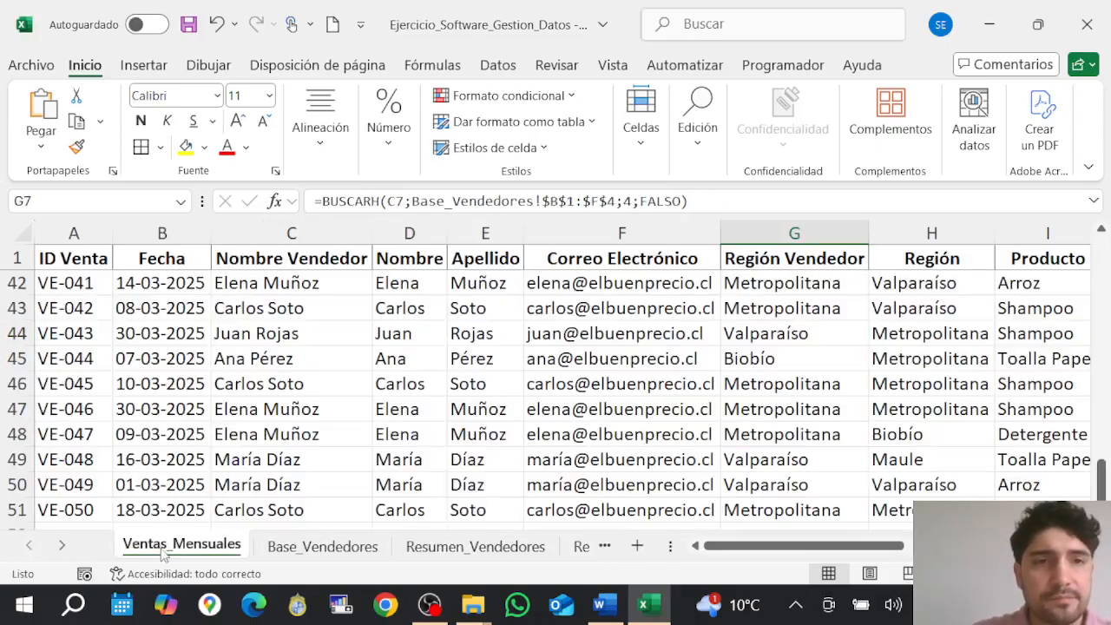
pyautogui.click(575, 549)
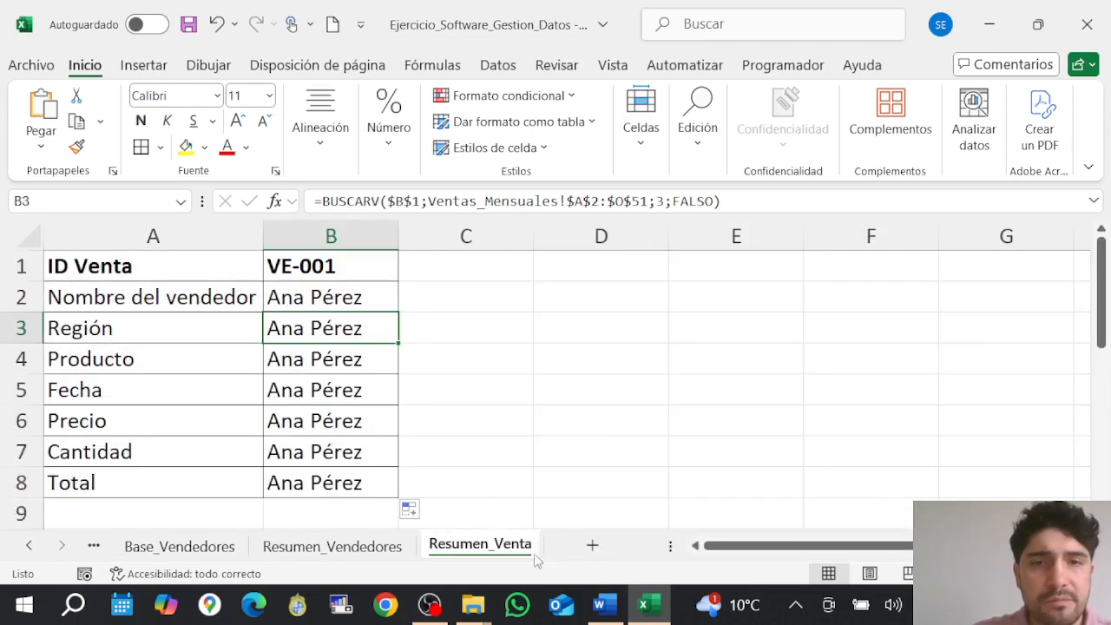
pyautogui.moveTo(264, 569); pyautogui.dragTo(146, 554)
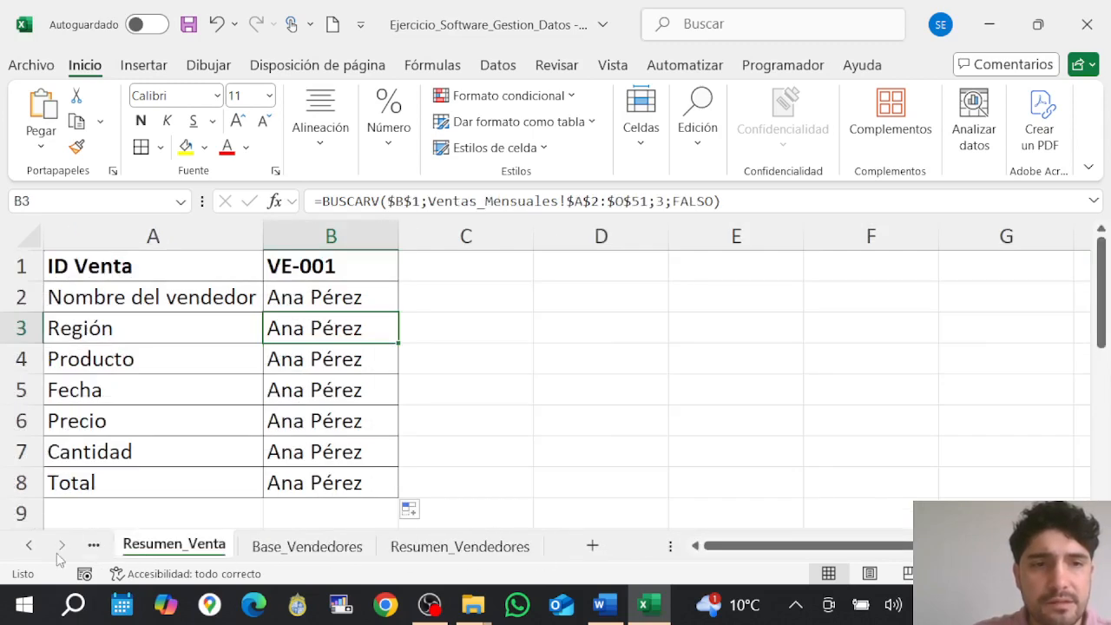
pyautogui.click(29, 544)
pyautogui.click(181, 546)
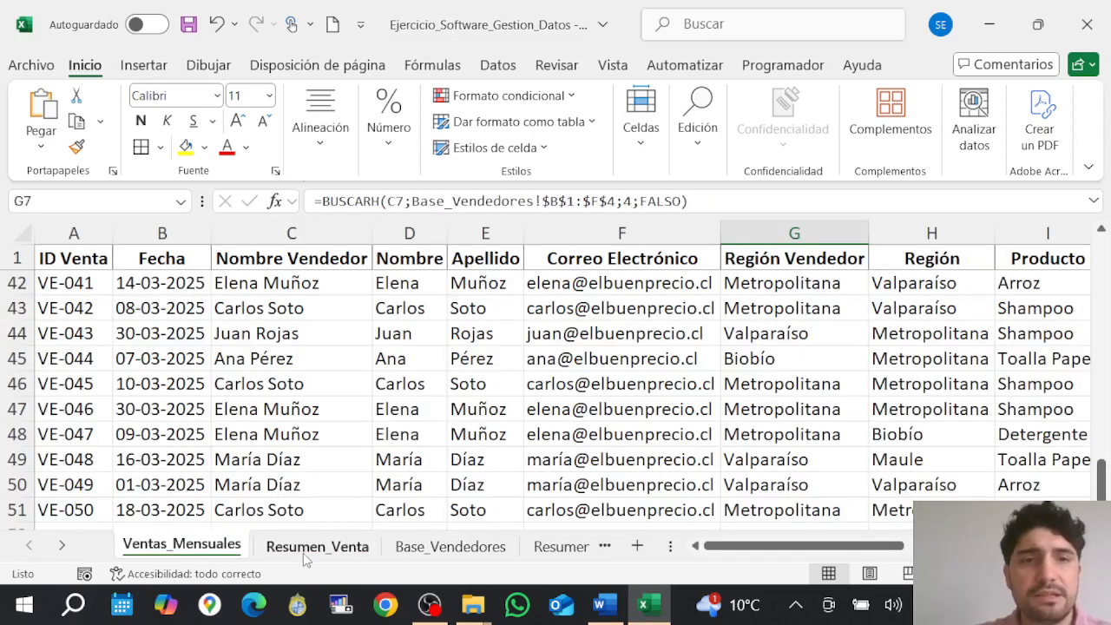
pyautogui.click(303, 553)
pyautogui.click(236, 552)
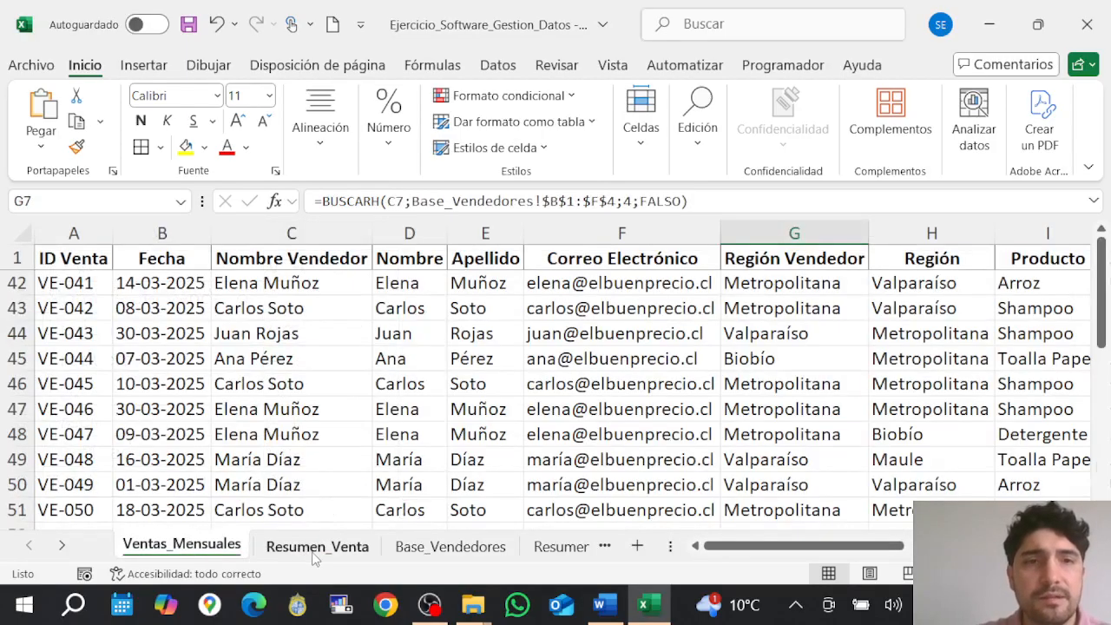
pyautogui.click(314, 553)
# Change the column index of the BUSCARV formula in B3 so it returns the Región column of Ventas_Mensuales.
pyautogui.click(236, 550)
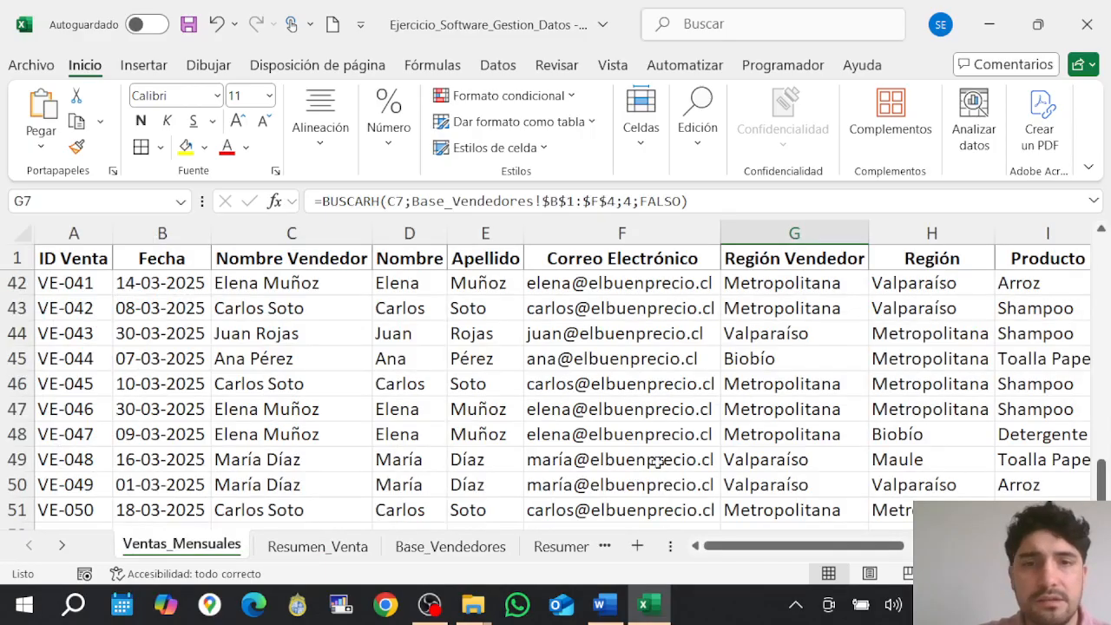
pyautogui.click(312, 546)
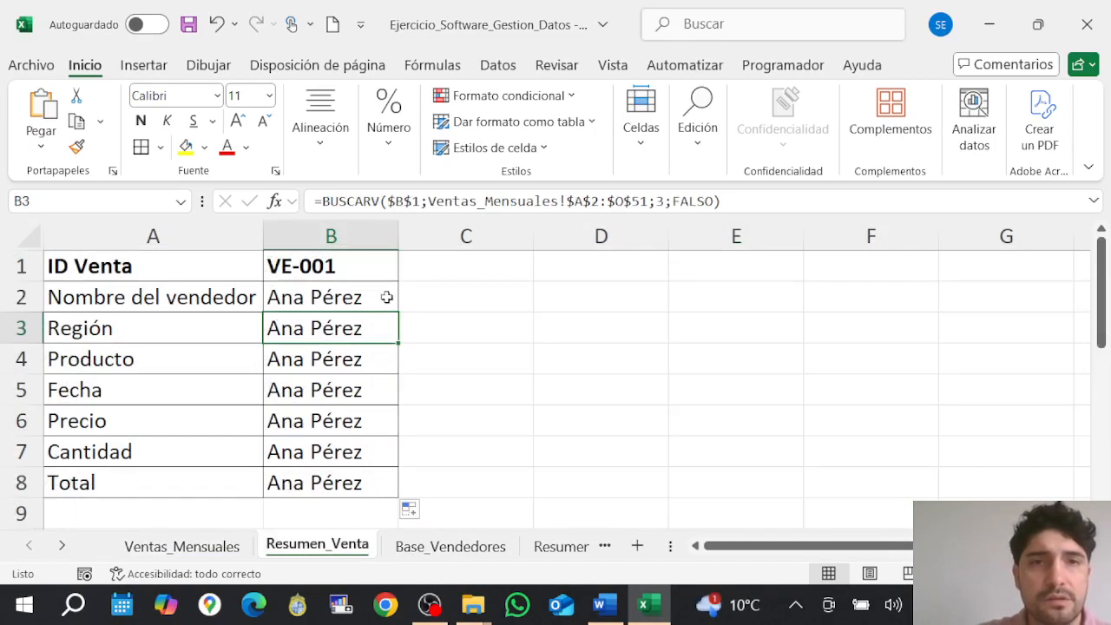
pyautogui.click(665, 200)
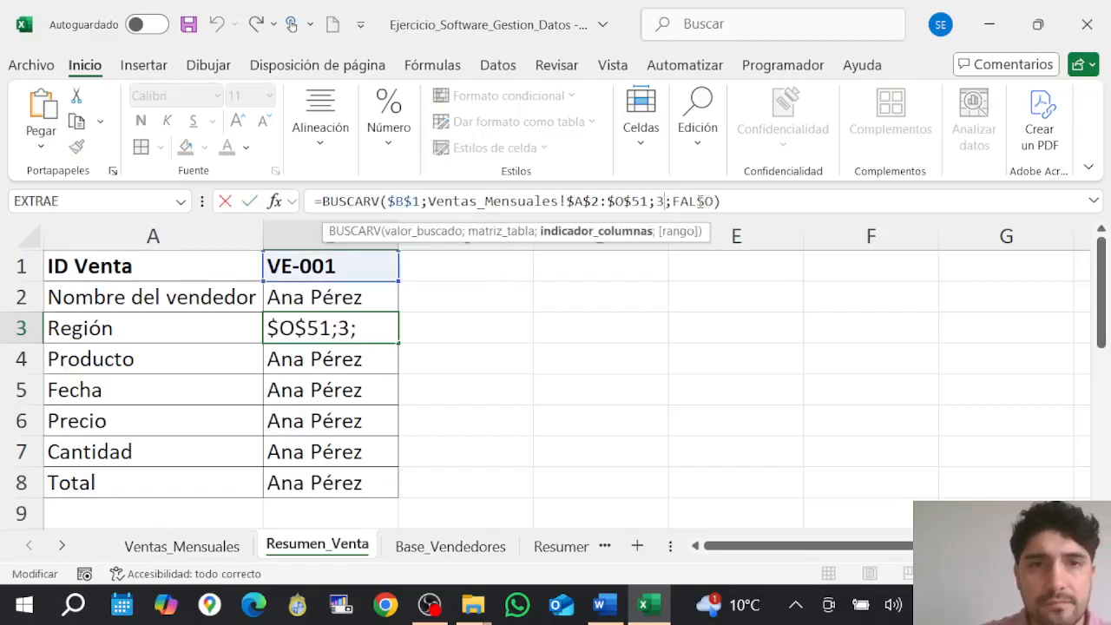
pyautogui.press('BackSpace')
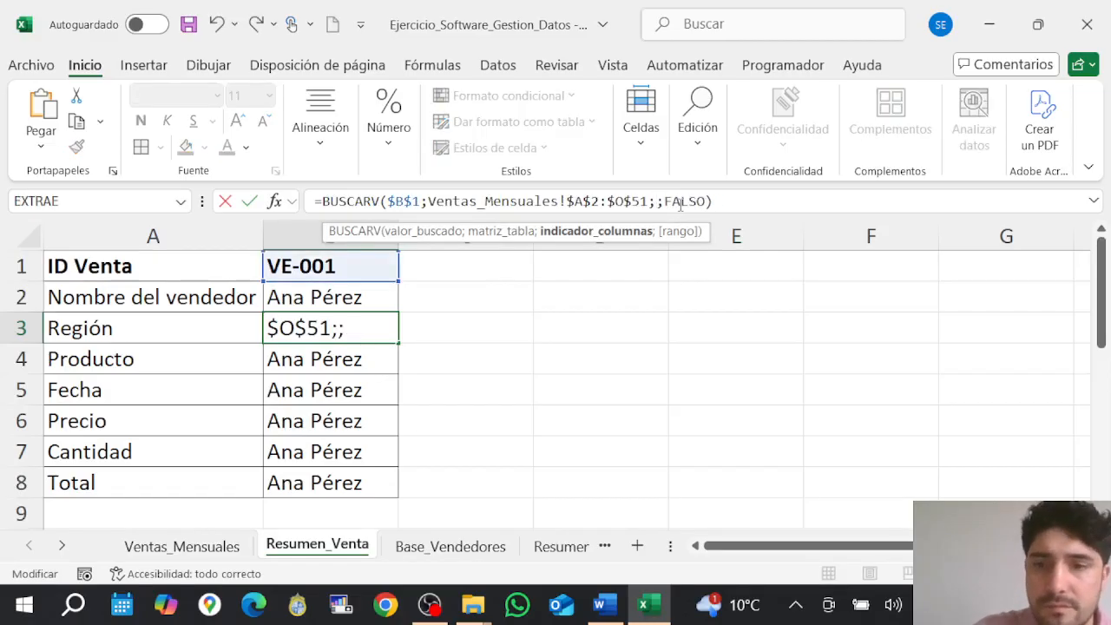
pyautogui.write('3')
pyautogui.press('Return')
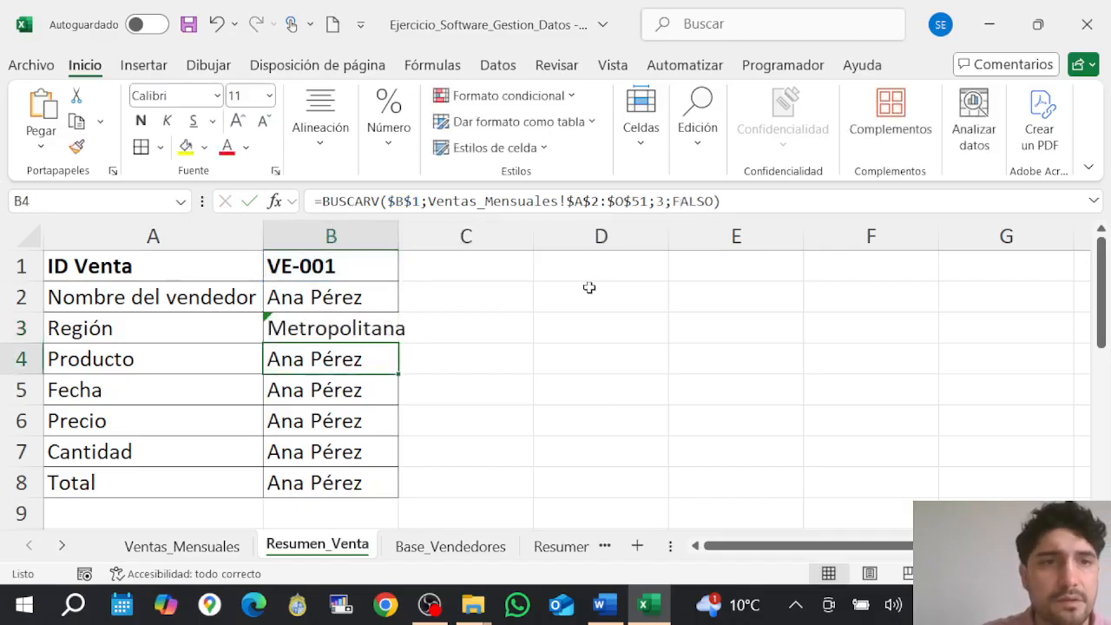
# Check the Producto column's position in Ventas_Mensuales and set the column index of the B4 formula to 9.
pyautogui.click(228, 545)
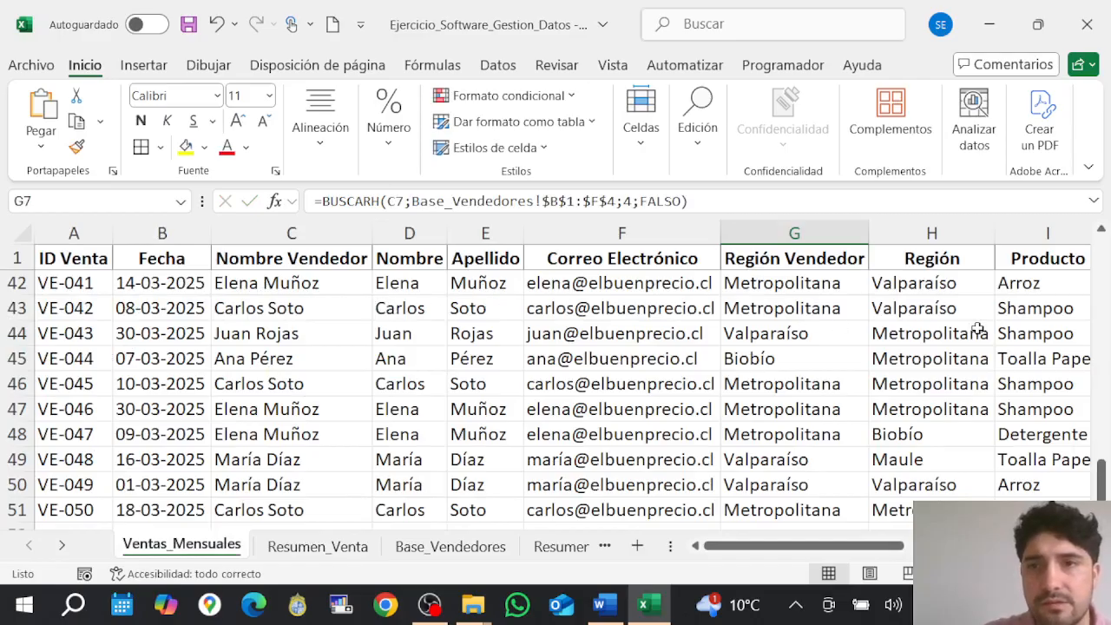
pyautogui.click(317, 546)
pyautogui.click(665, 201)
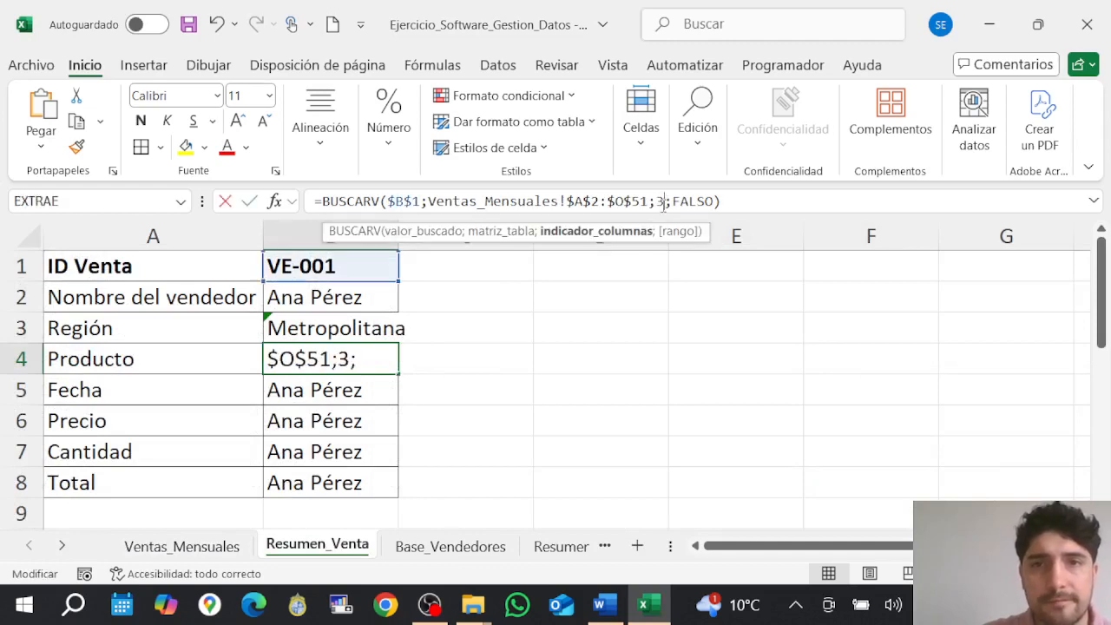
pyautogui.press('BackSpace')
pyautogui.write('9')
pyautogui.press('Return')
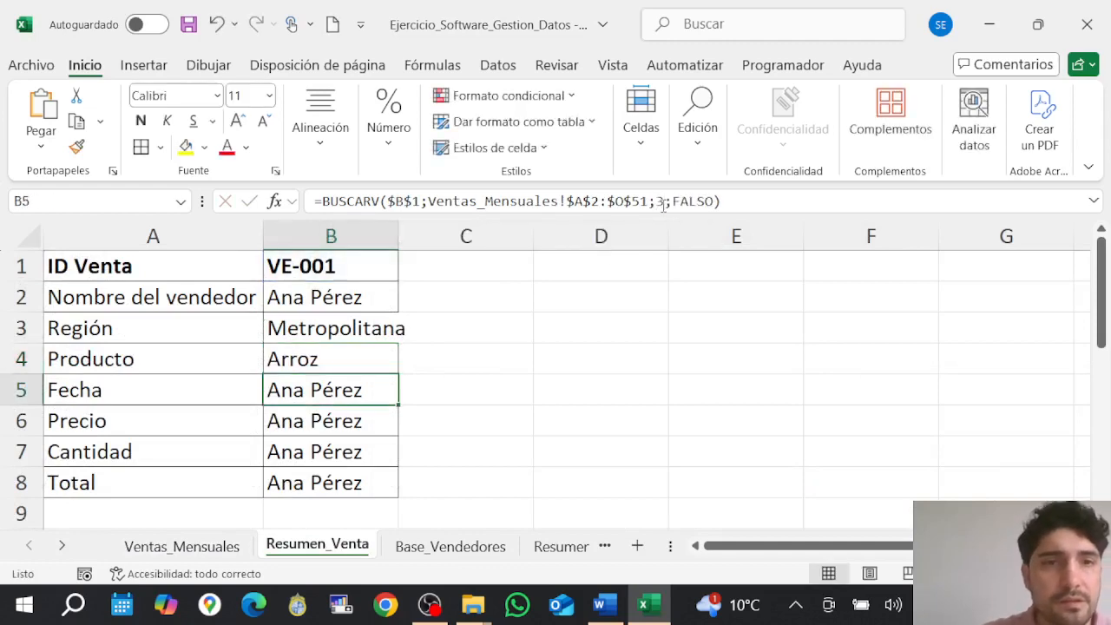
# Check the Fecha column's position in Ventas_Mensuales and set the column index of the B5 formula to 2.
pyautogui.click(198, 544)
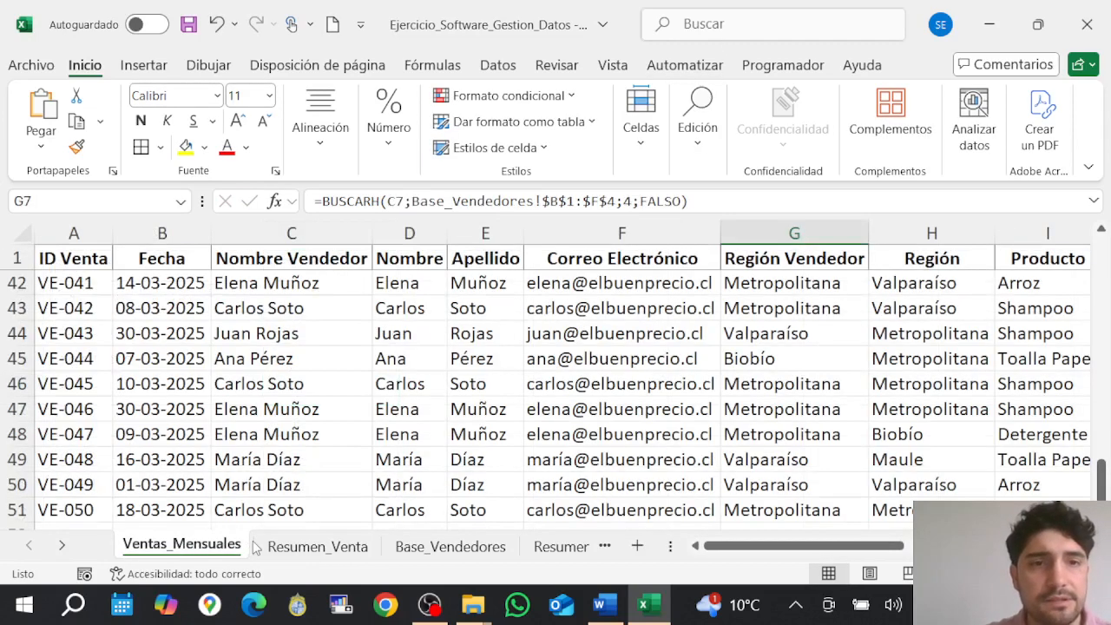
pyautogui.click(282, 546)
pyautogui.click(657, 201)
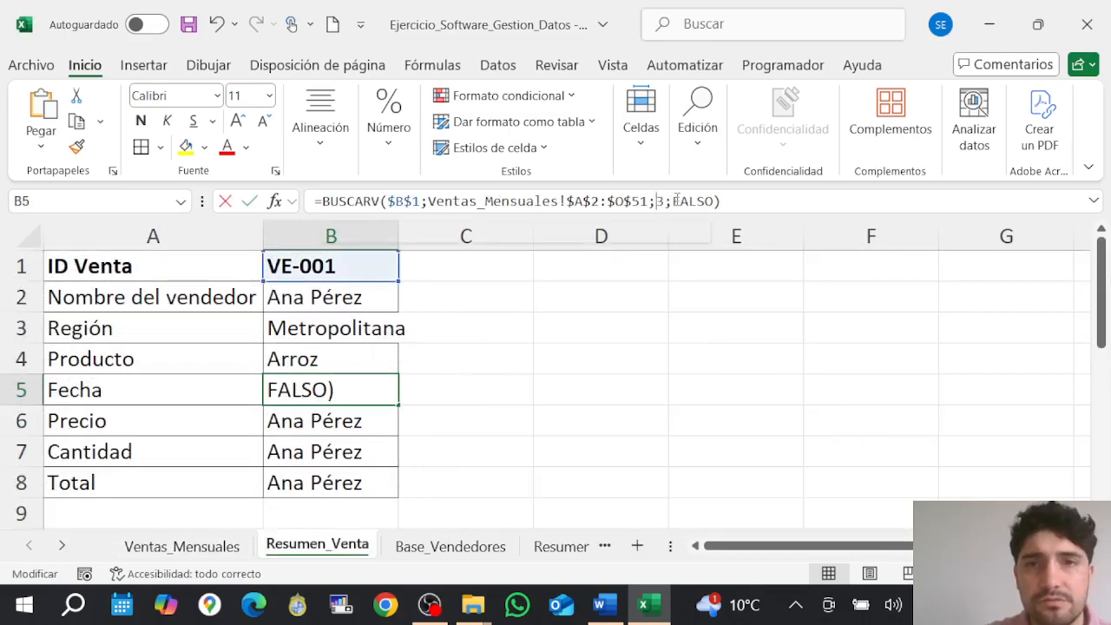
pyautogui.press('Delete')
pyautogui.write('2')
pyautogui.press('Return')
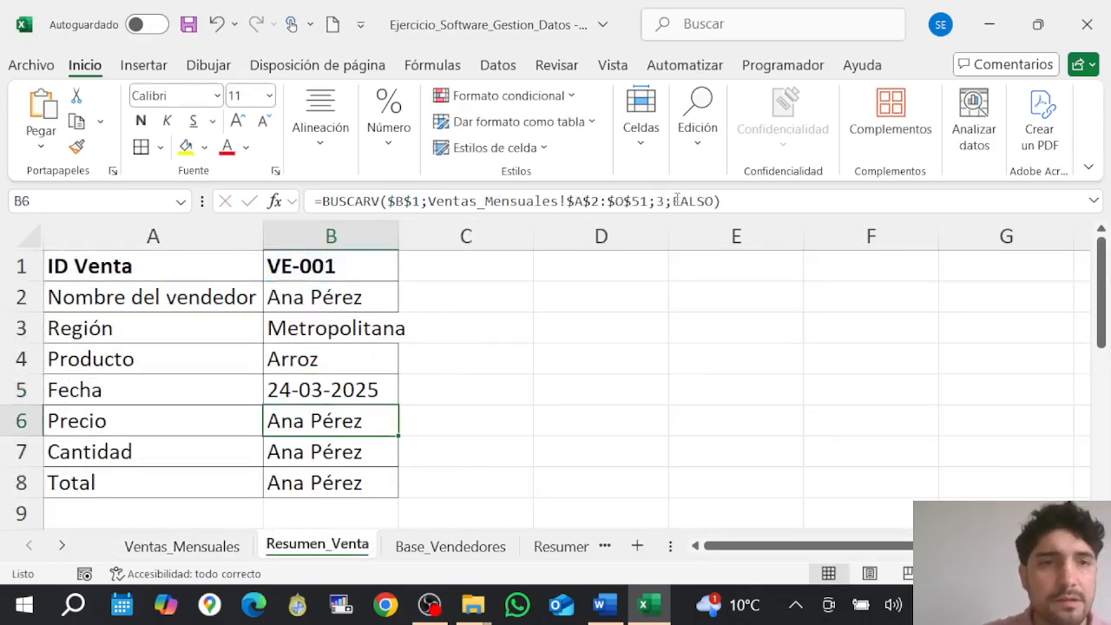
# Find the Precio Unitario column's position in Ventas_Mensuales and set the column index of the B6 formula to 11.
pyautogui.click(207, 547)
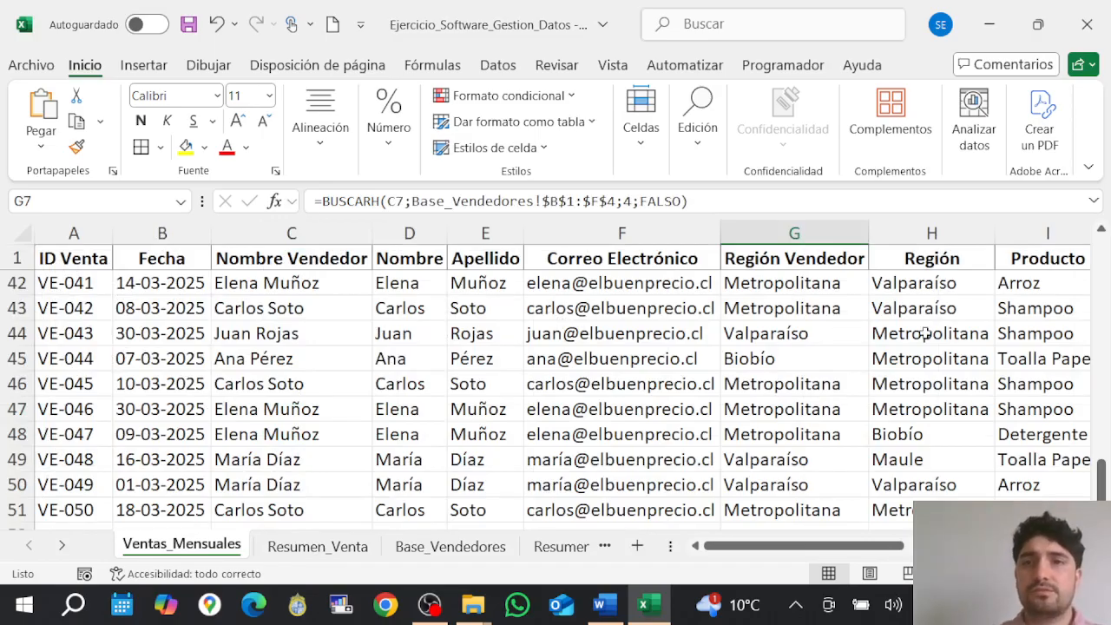
pyautogui.moveTo(872, 545); pyautogui.dragTo(977, 545)
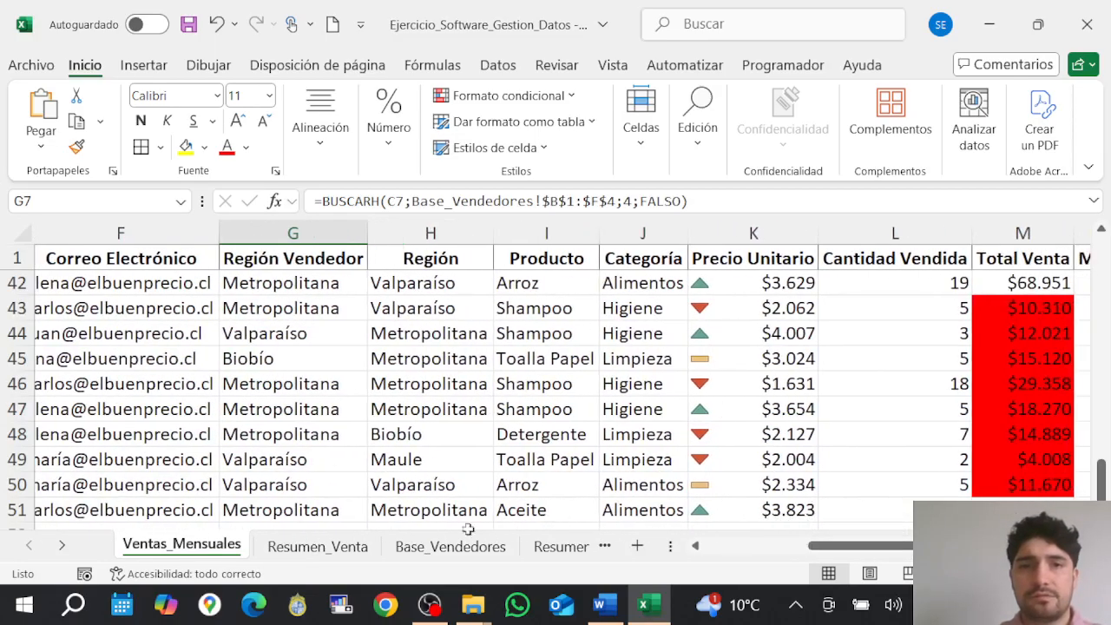
pyautogui.click(317, 545)
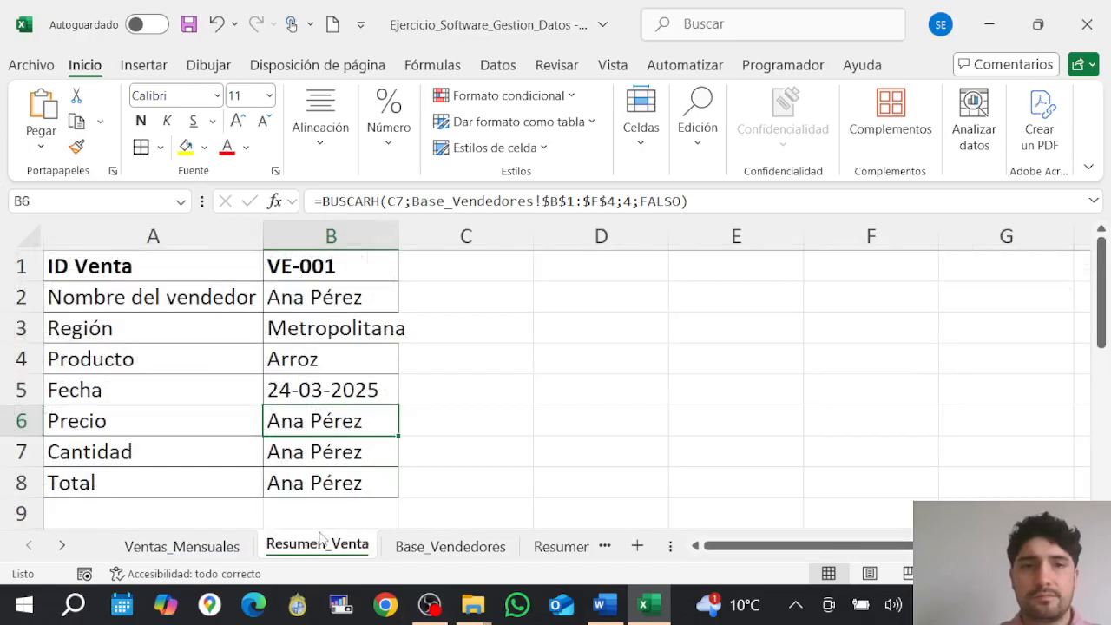
pyautogui.click(658, 200)
pyautogui.press('BackSpace')
pyautogui.write('11')
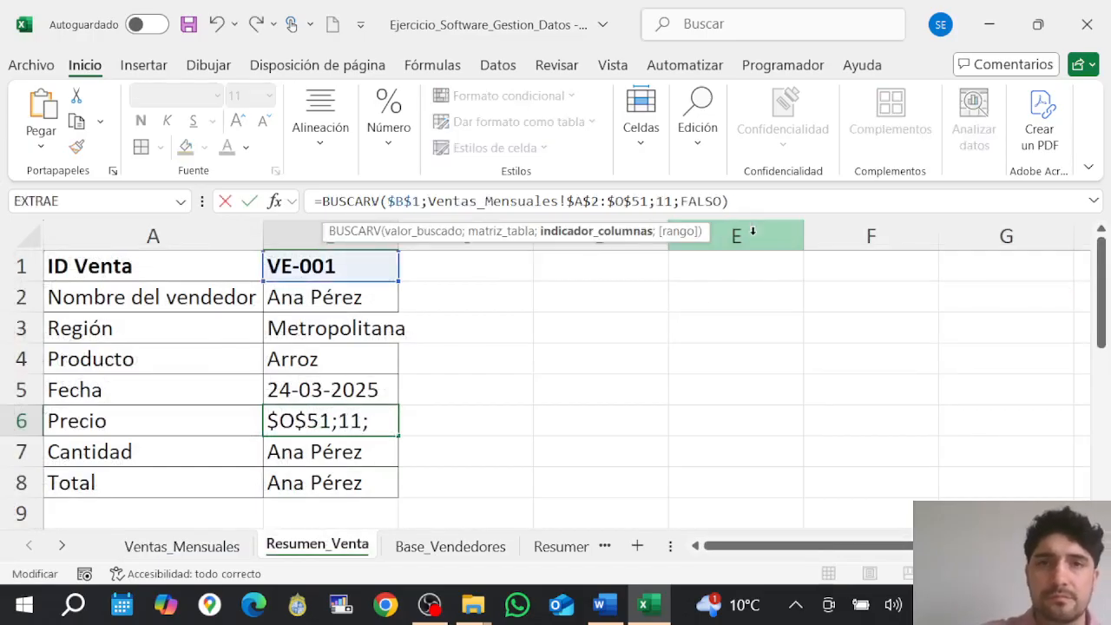
pyautogui.press('Return')
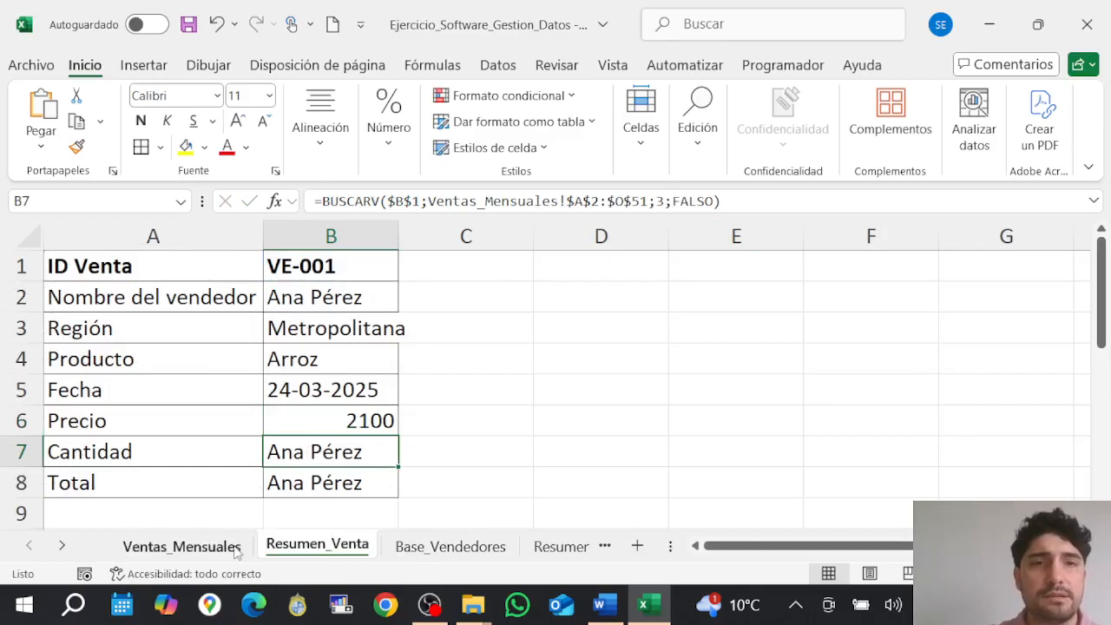
# Change the column index of the BUSCARV formula in B7 so it returns the Cantidad Vendida column of Ventas_Mensuales.
pyautogui.click(237, 548)
pyautogui.click(287, 547)
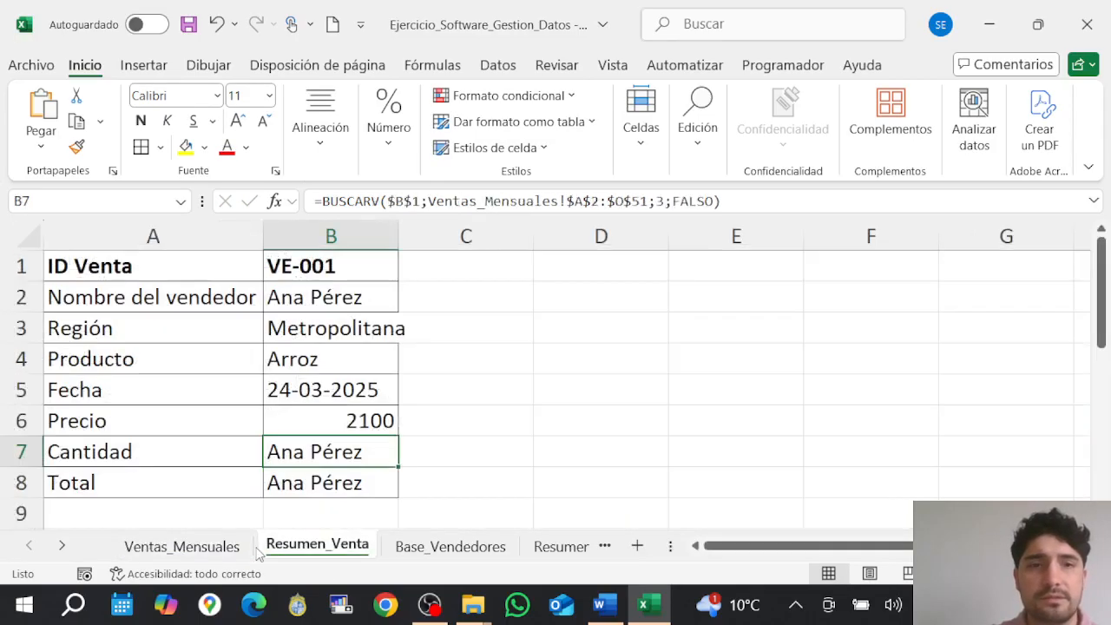
pyautogui.click(656, 201)
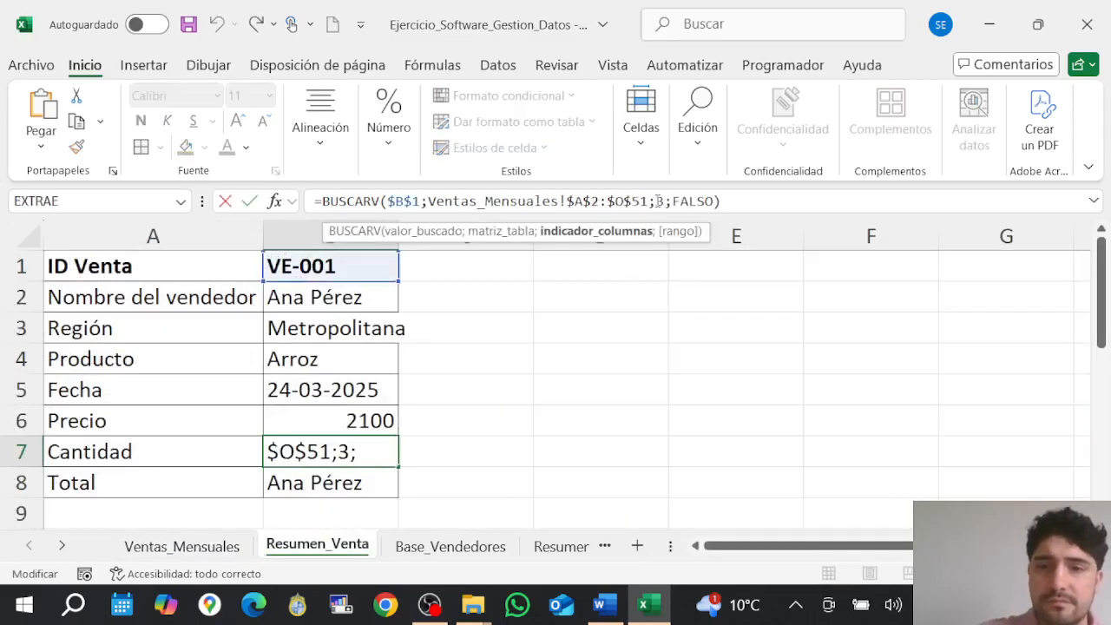
pyautogui.press('BackSpace')
pyautogui.write('8')
pyautogui.press('Return')
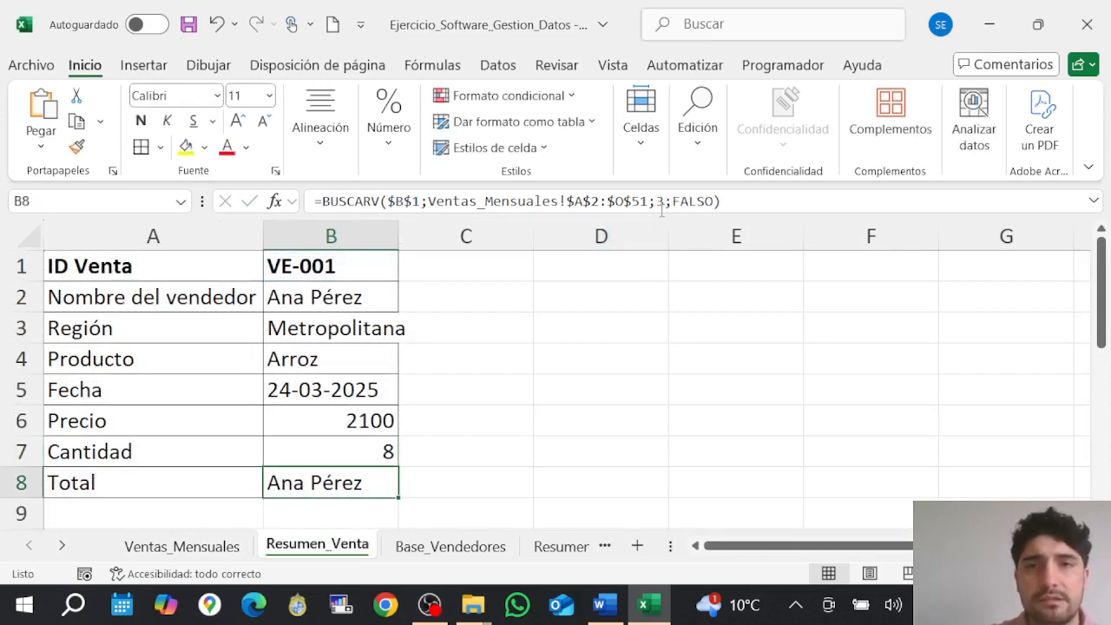
# Set the column index of the BUSCARV formula in B8 to 13 for the Total Venta column.
pyautogui.click(656, 201)
pyautogui.press('Delete')
pyautogui.write('13')
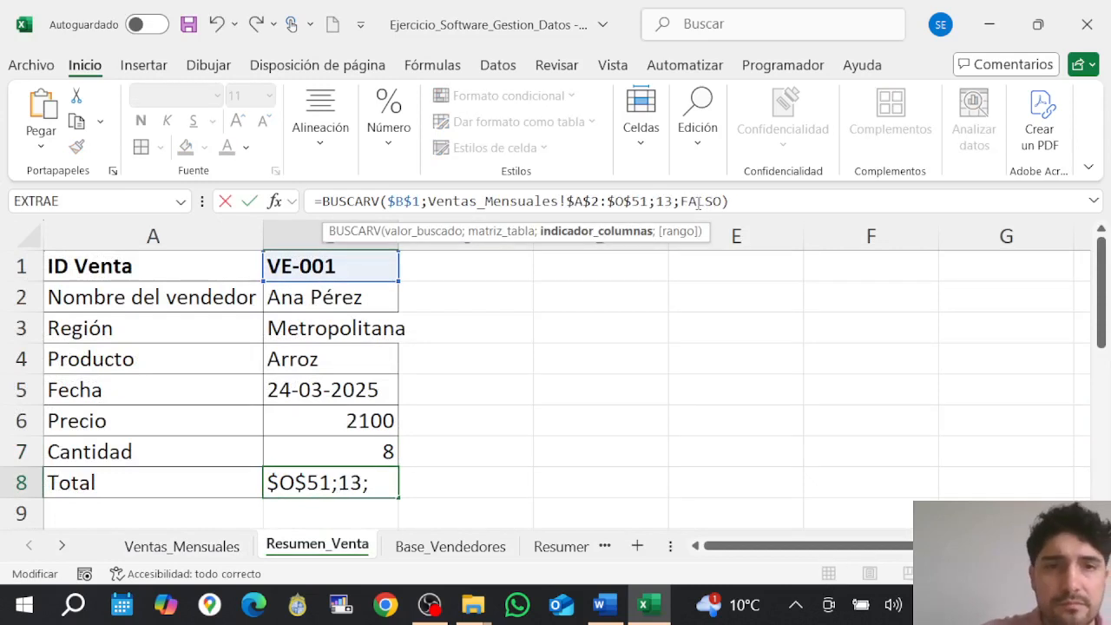
pyautogui.press('Return')
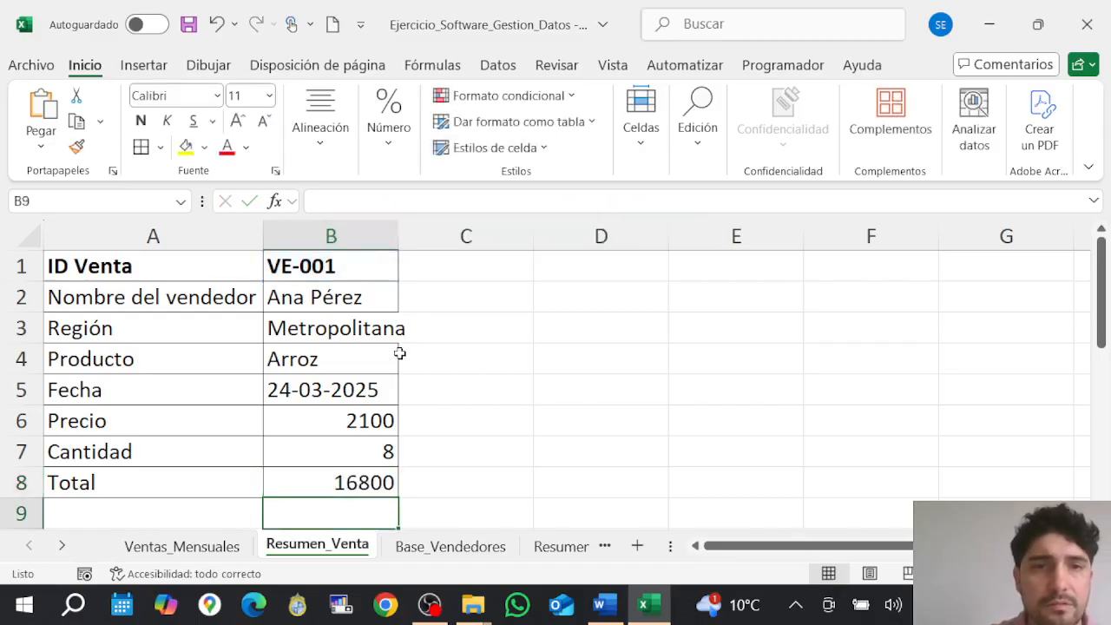
# Apply the Moneda number format to the Precio and Total results in B6 and B8, and autofit column B's width.
pyautogui.click(369, 417)
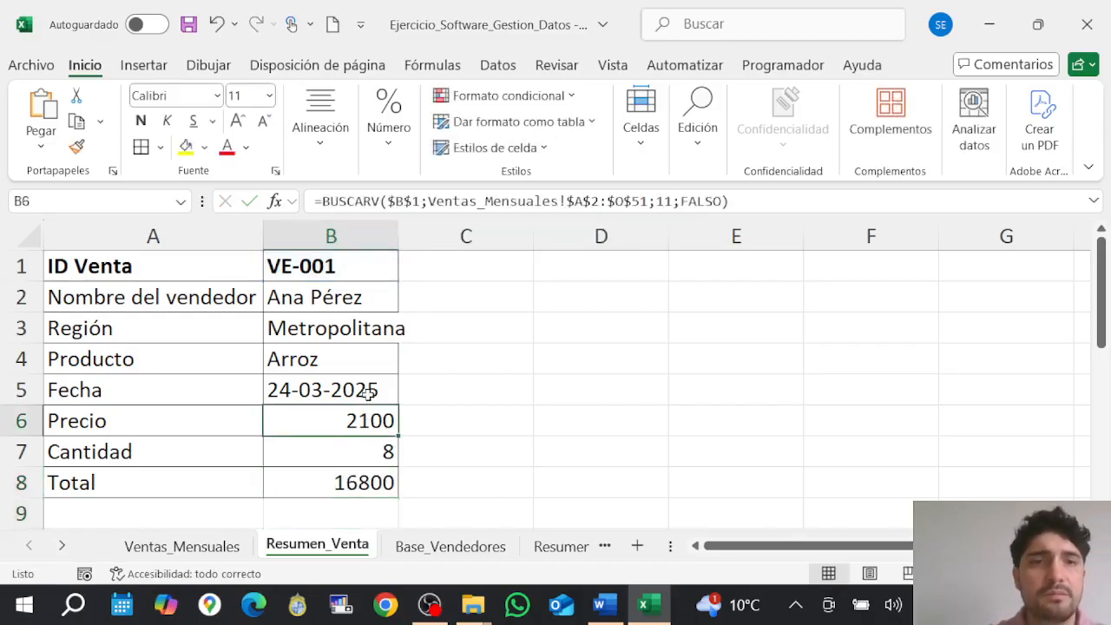
pyautogui.keyDown('ctrl'); pyautogui.click(352, 487); pyautogui.keyUp('ctrl')
pyautogui.click(397, 153)
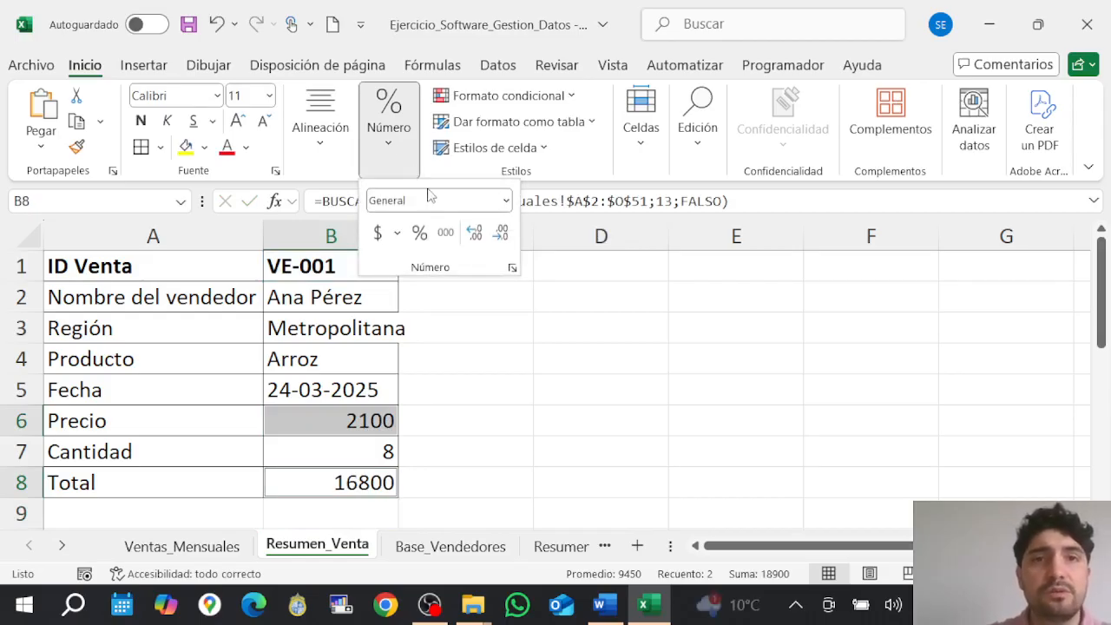
pyautogui.click(505, 201)
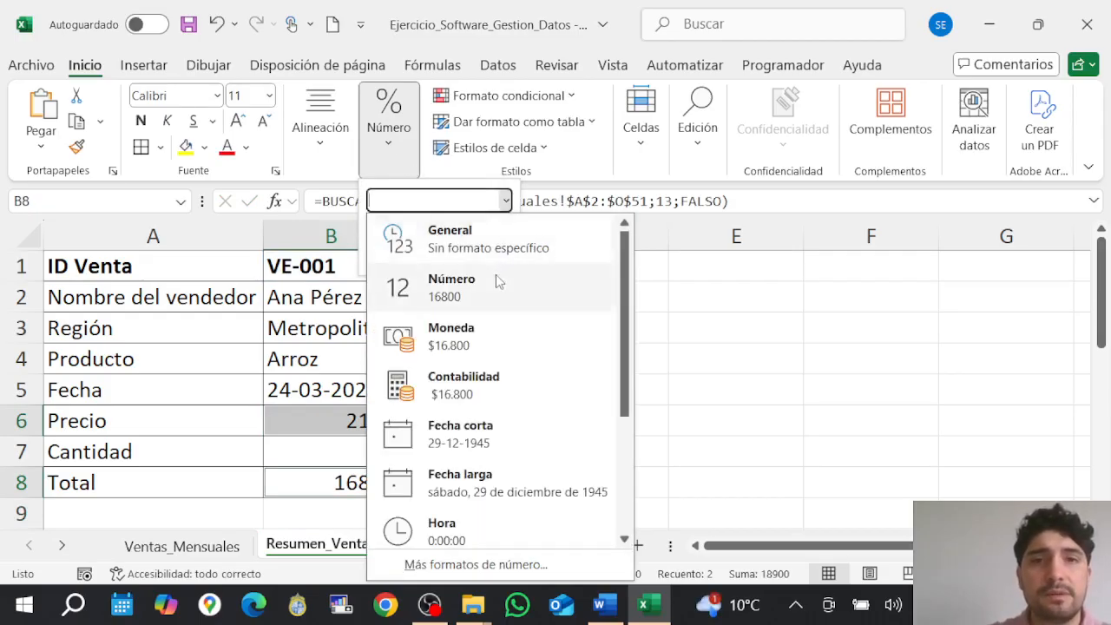
pyautogui.click(481, 343)
pyautogui.click(456, 481)
pyautogui.click(457, 482)
pyautogui.click(478, 449)
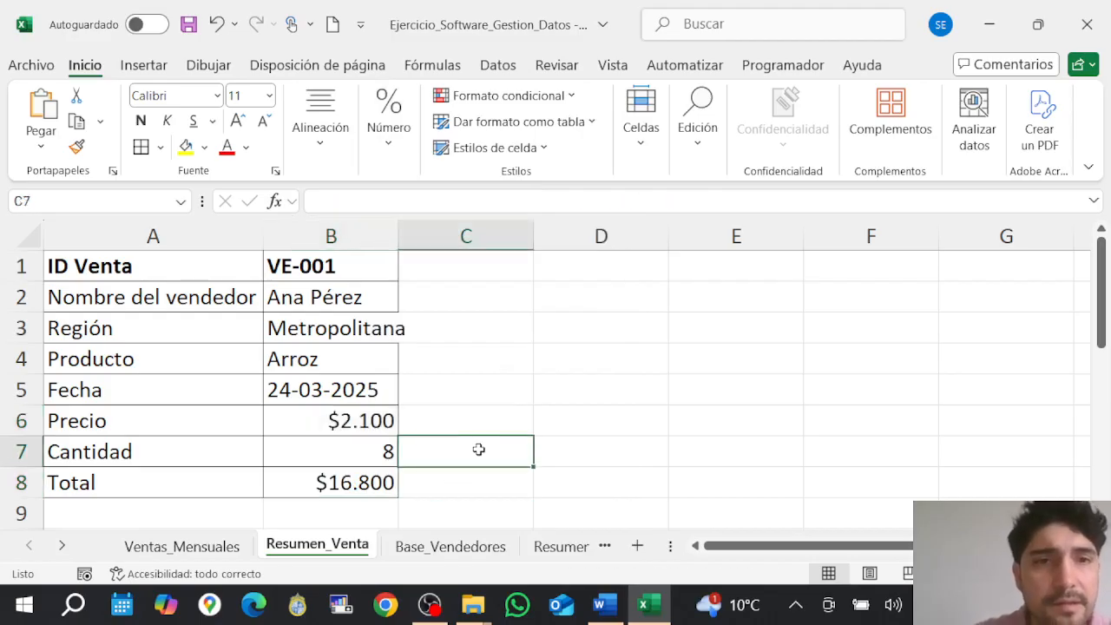
pyautogui.doubleClick(395, 231)
pyautogui.click(461, 386)
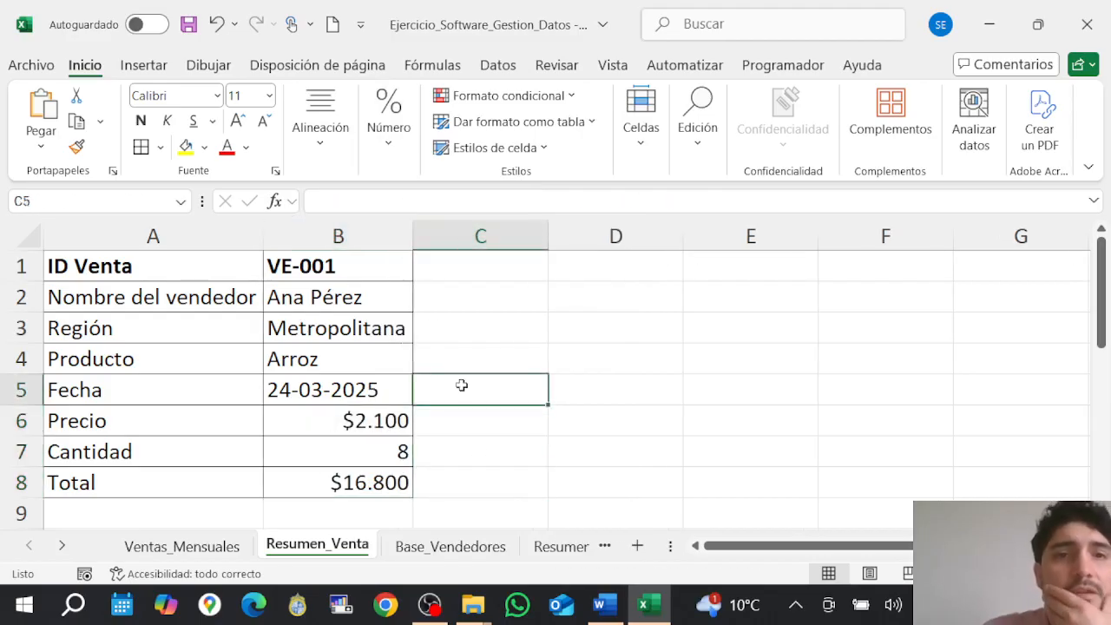
# Test the lookup formulas by choosing VE-003 and VE-010 from the ID Venta drop-down list in B1.
pyautogui.click(370, 269)
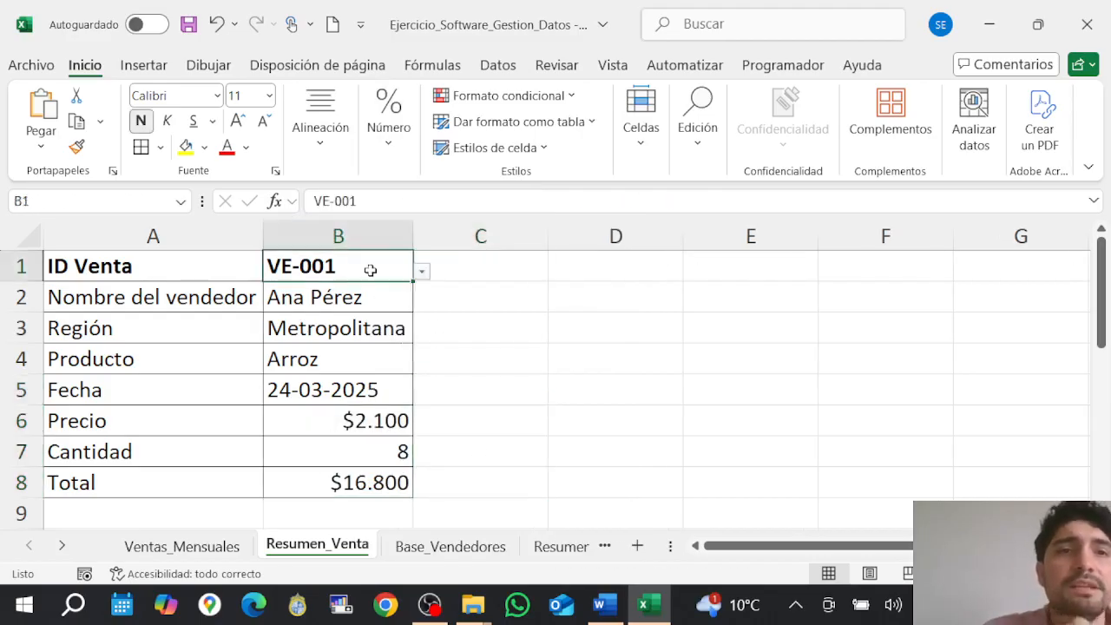
pyautogui.click(421, 273)
pyautogui.click(372, 324)
pyautogui.click(421, 275)
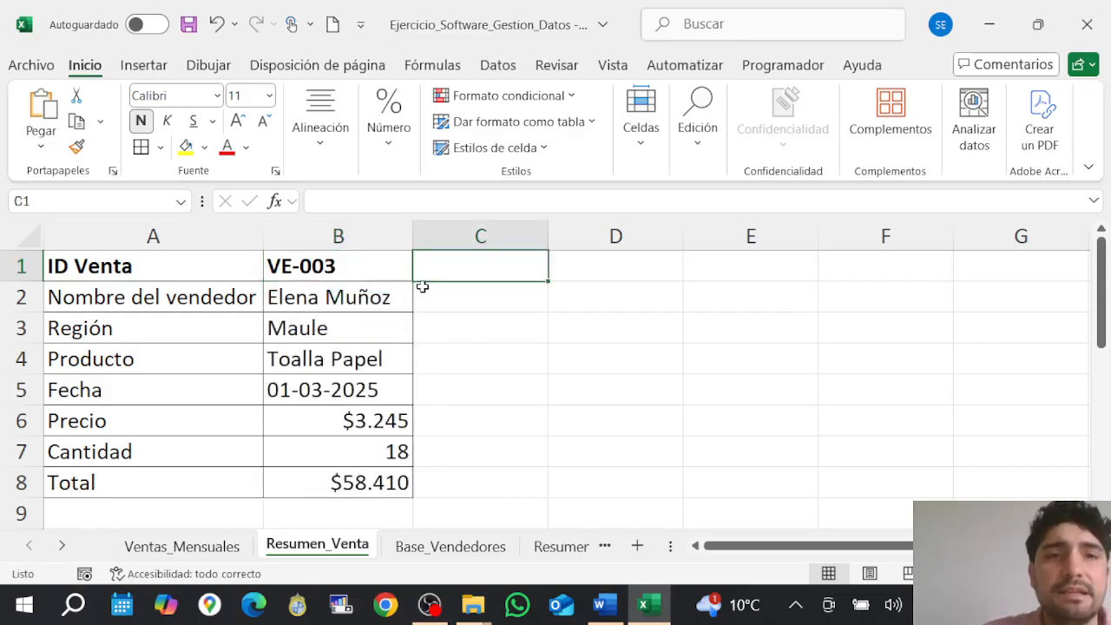
pyautogui.click(391, 240)
pyautogui.click(420, 272)
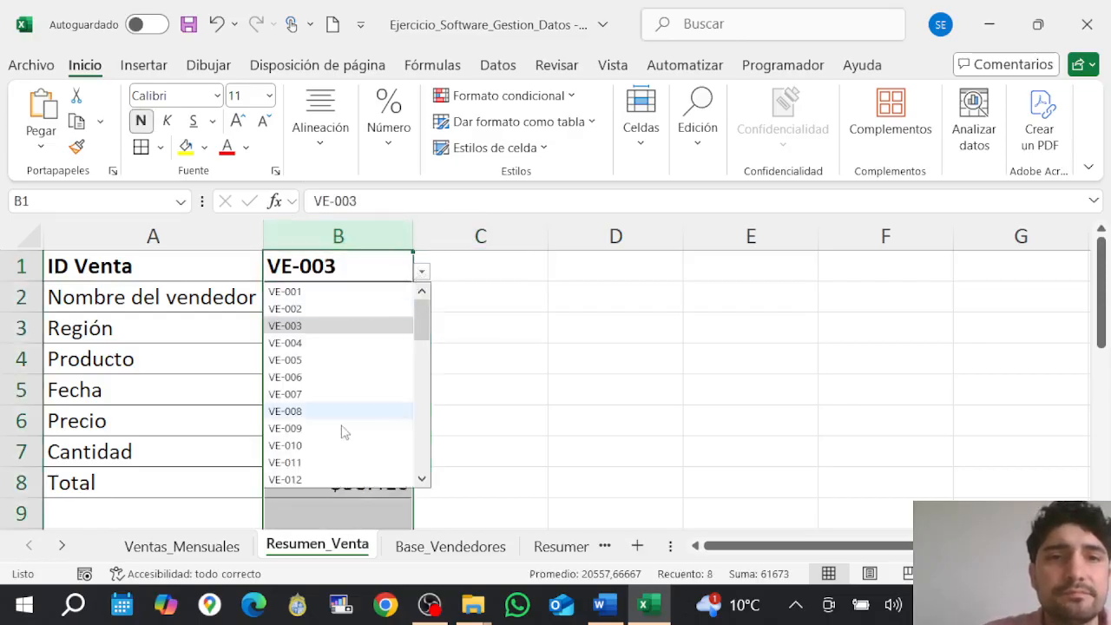
pyautogui.click(395, 445)
pyautogui.click(530, 428)
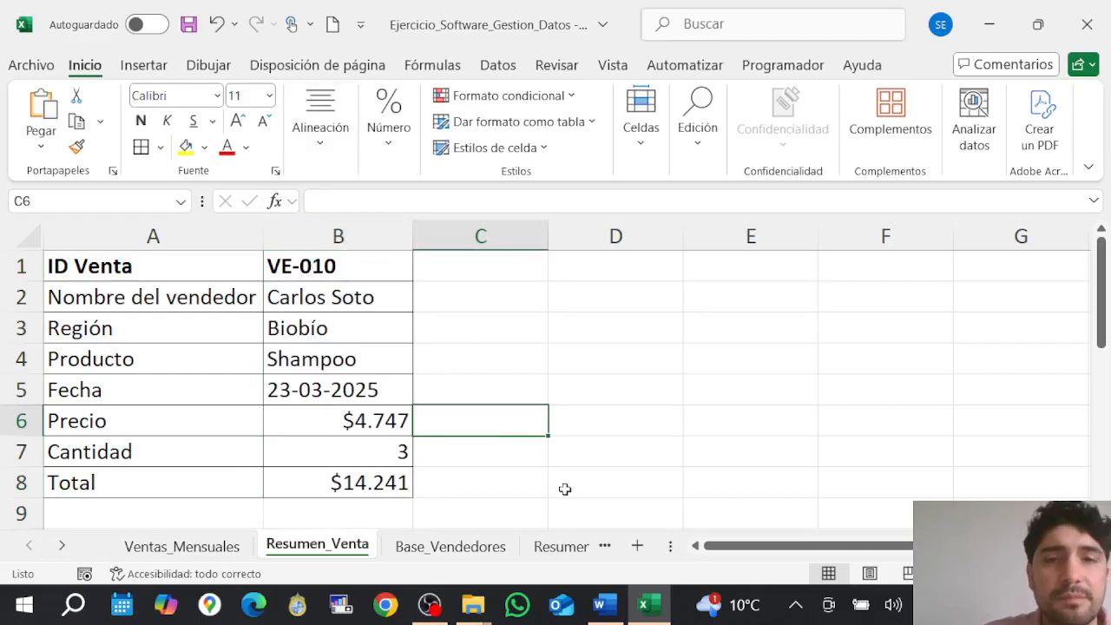
# Switch to the exercise guide in Word and compare the two Hoja: Base_Vendedores sections and their BUSCARH instructions.
pyautogui.click(605, 605)
pyautogui.scroll(-5, 663, 337)
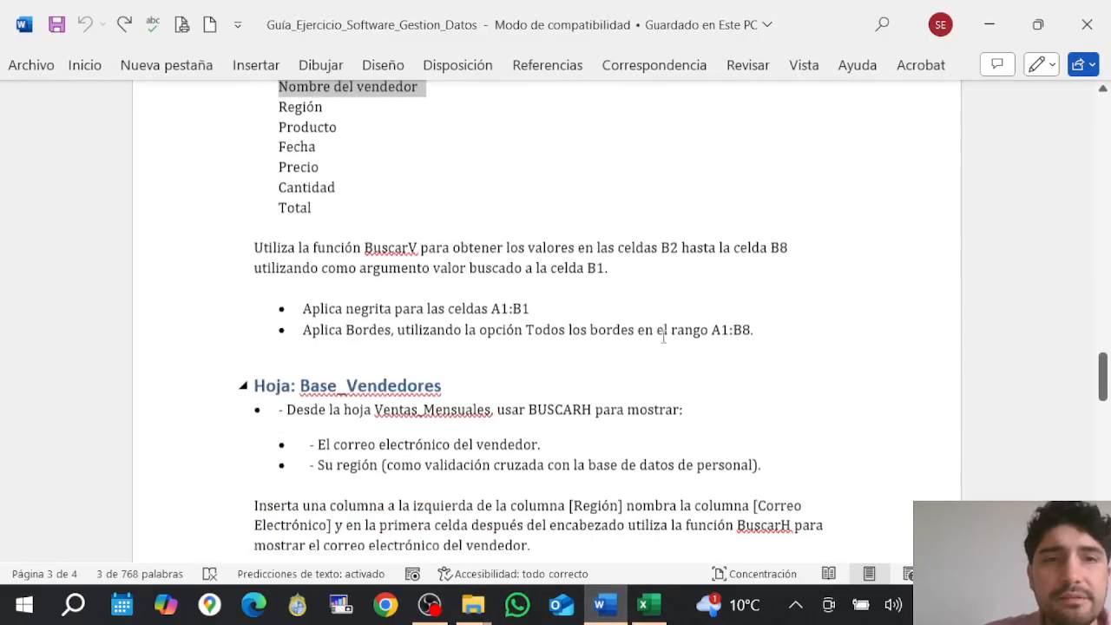
pyautogui.scroll(-3, 663, 337)
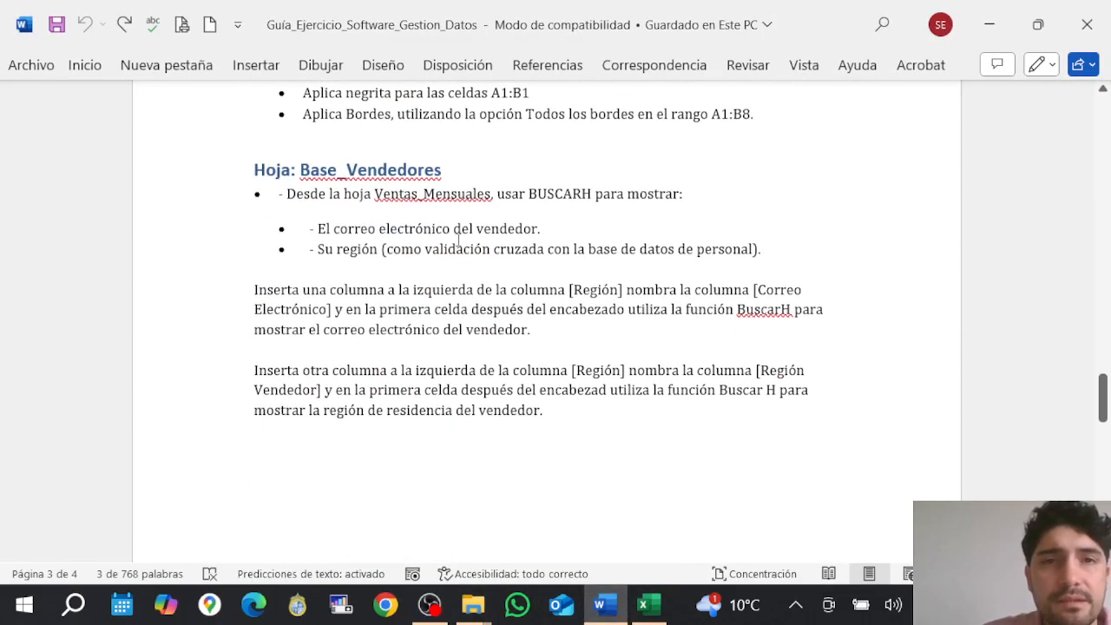
pyautogui.moveTo(503, 195); pyautogui.dragTo(625, 195)
pyautogui.click(617, 194)
pyautogui.scroll(-1, 610, 251)
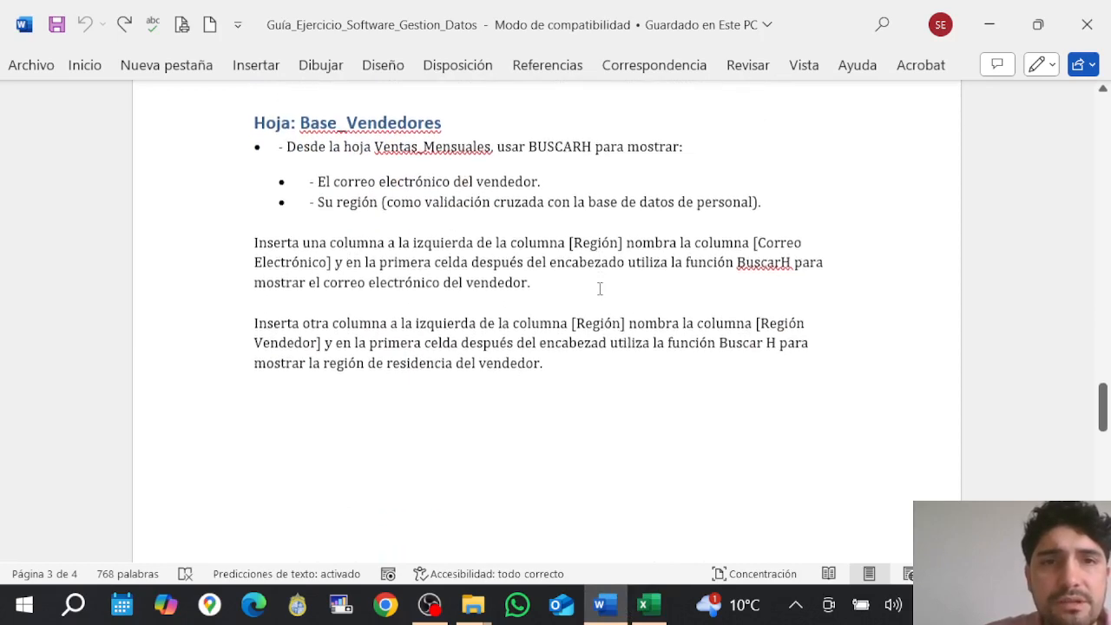
pyautogui.scroll(1, 597, 287)
pyautogui.scroll(-7, 600, 289)
pyautogui.scroll(20, 640, 309)
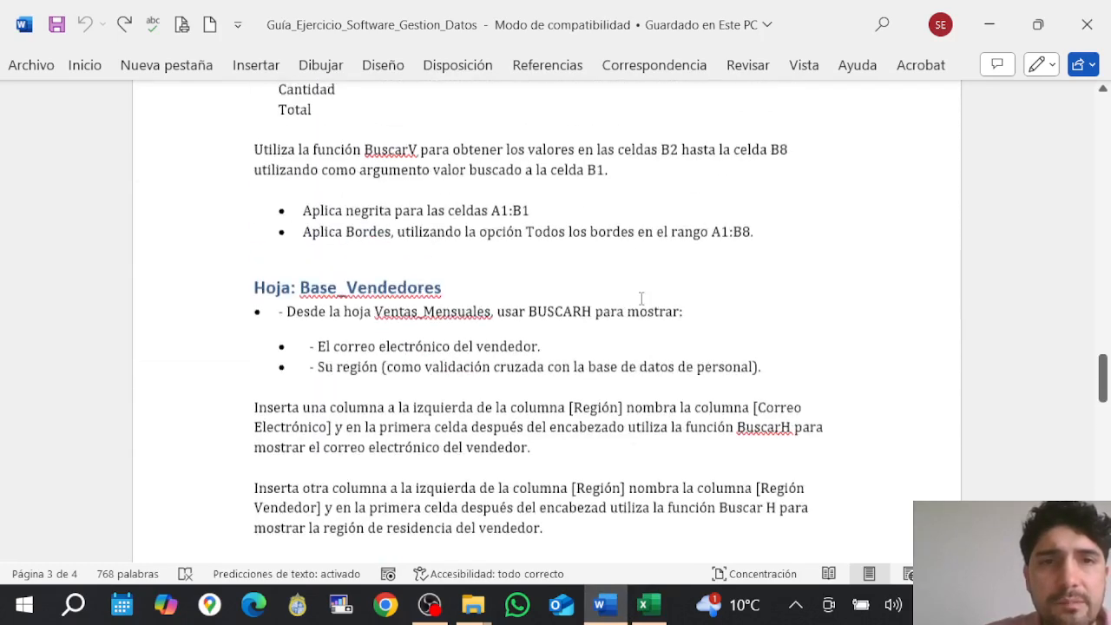
pyautogui.scroll(2, 643, 307)
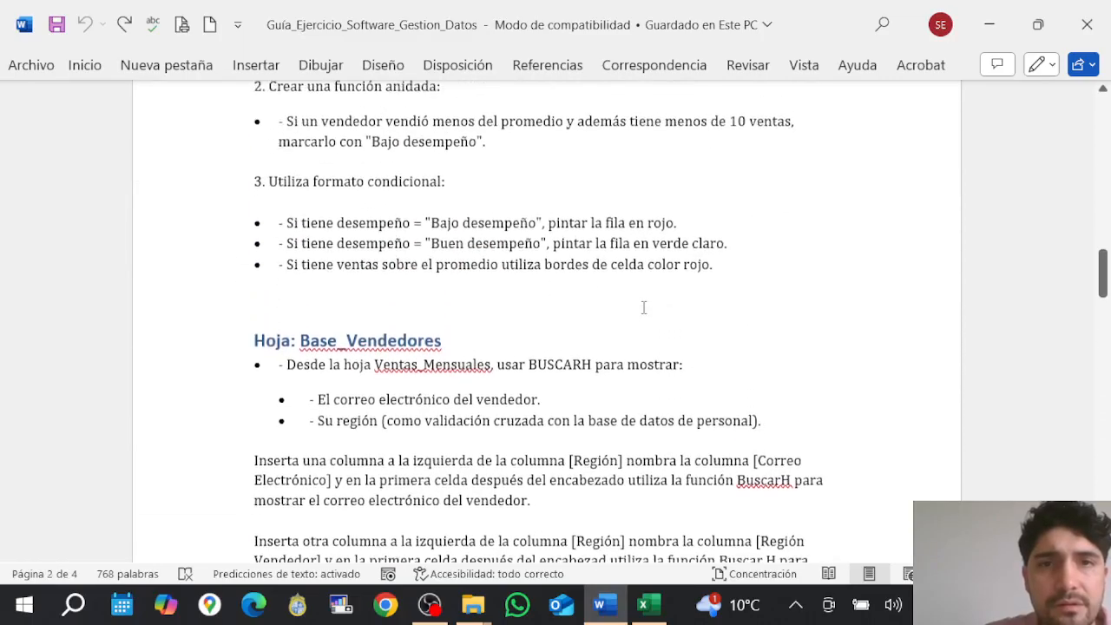
pyautogui.scroll(-4, 643, 307)
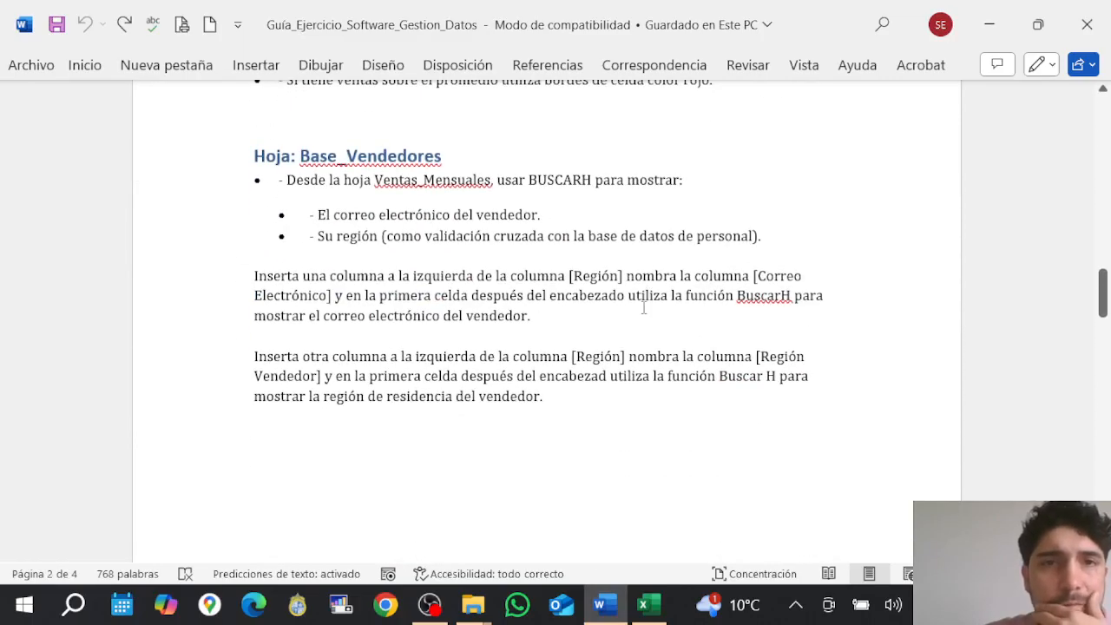
pyautogui.scroll(-6, 643, 307)
pyautogui.scroll(11, 637, 333)
pyautogui.scroll(-3, 637, 335)
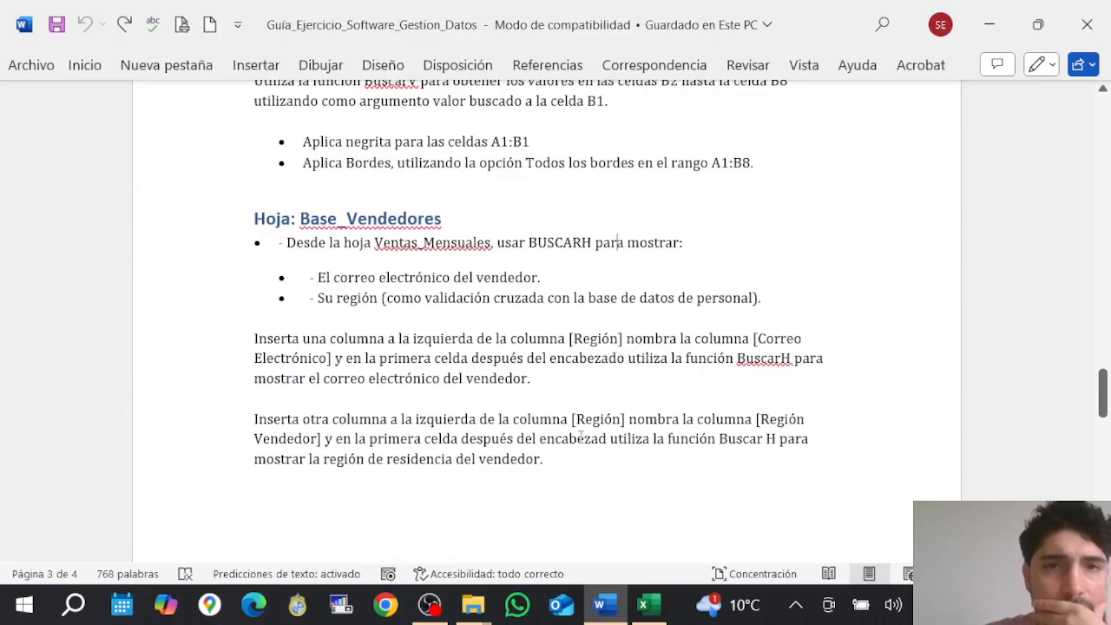
# Delete the repeated Hoja: Base_Vendedores section that follows the Resumen_Venta instructions, and save the guide.
pyautogui.moveTo(535, 465); pyautogui.dragTo(239, 272)
pyautogui.press('Delete')
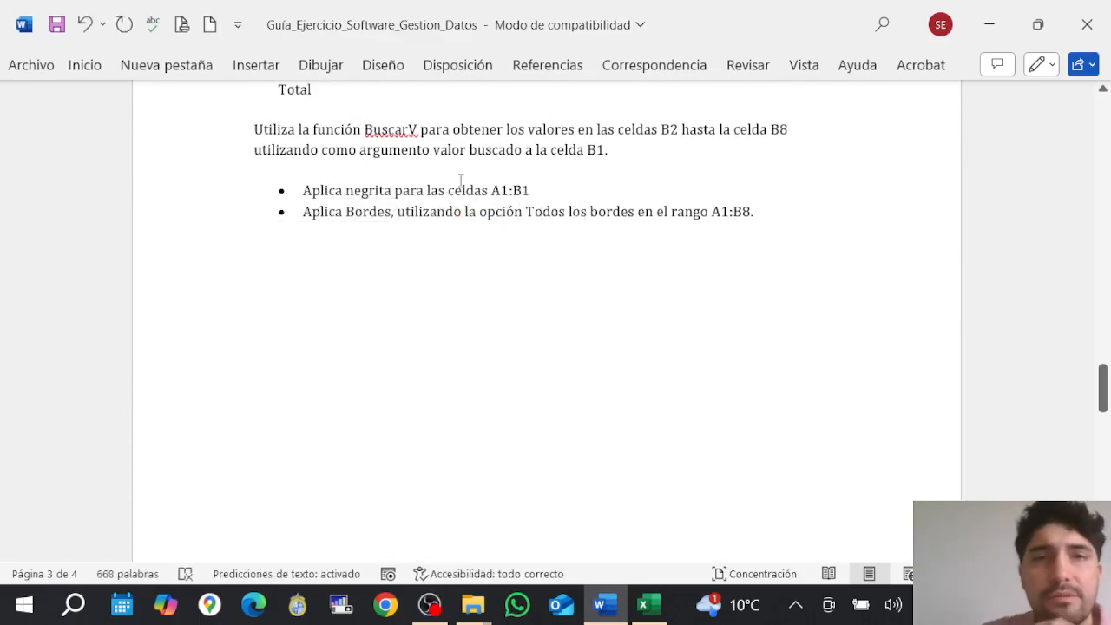
pyautogui.scroll(5, 578, 406)
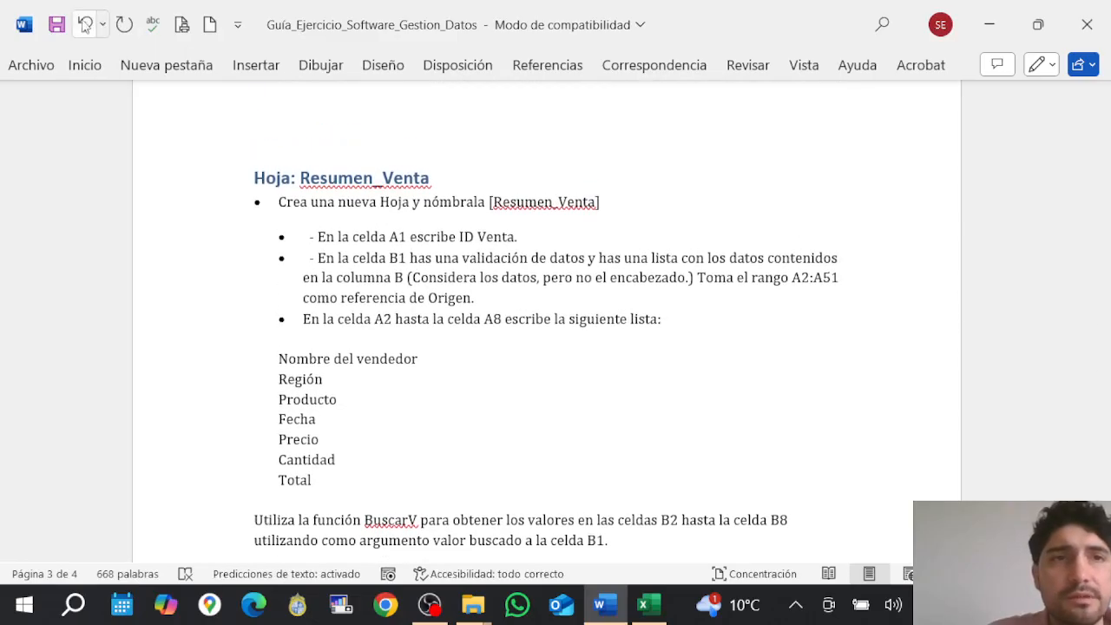
pyautogui.click(56, 30)
# Return to the Excel workbook and review the Base_Vendedores and Resumen_Vendedores sheets.
pyautogui.click(648, 604)
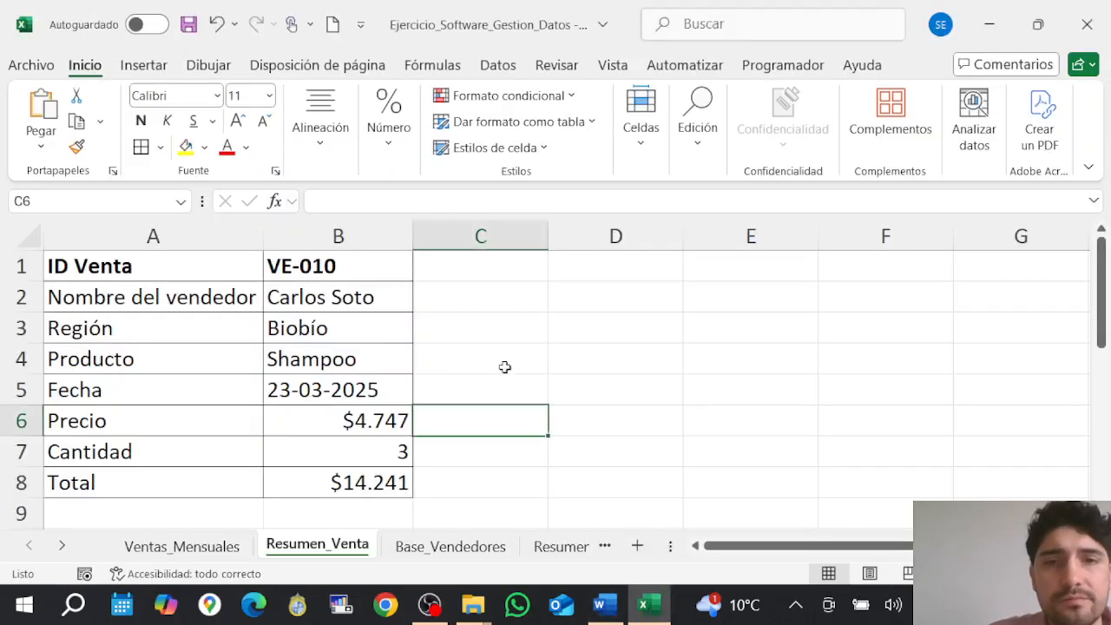
pyautogui.click(460, 545)
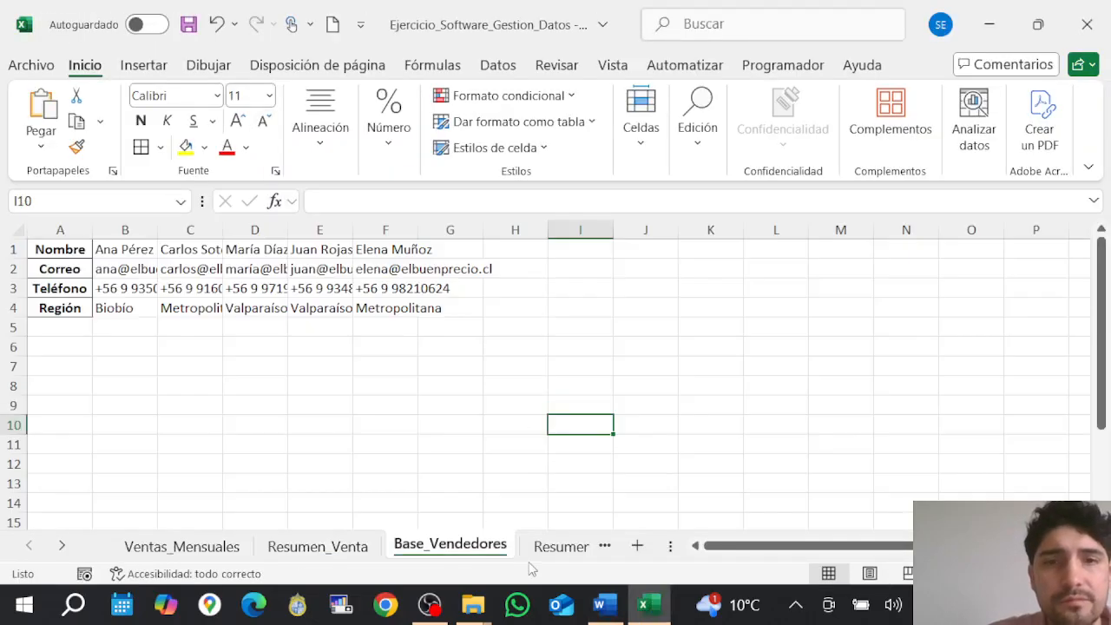
pyautogui.click(533, 546)
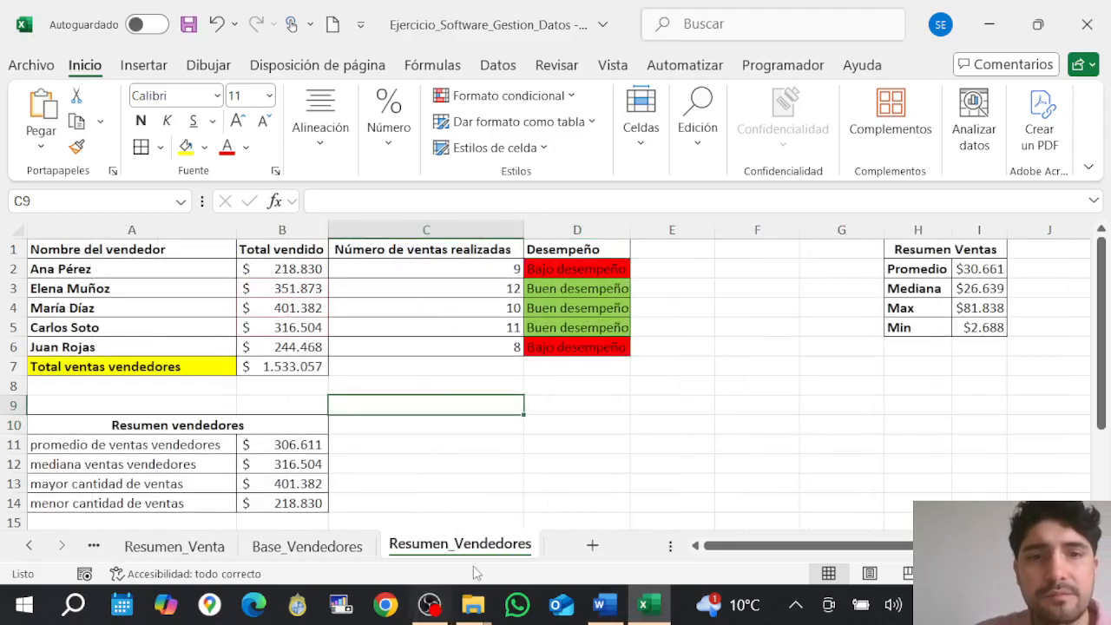